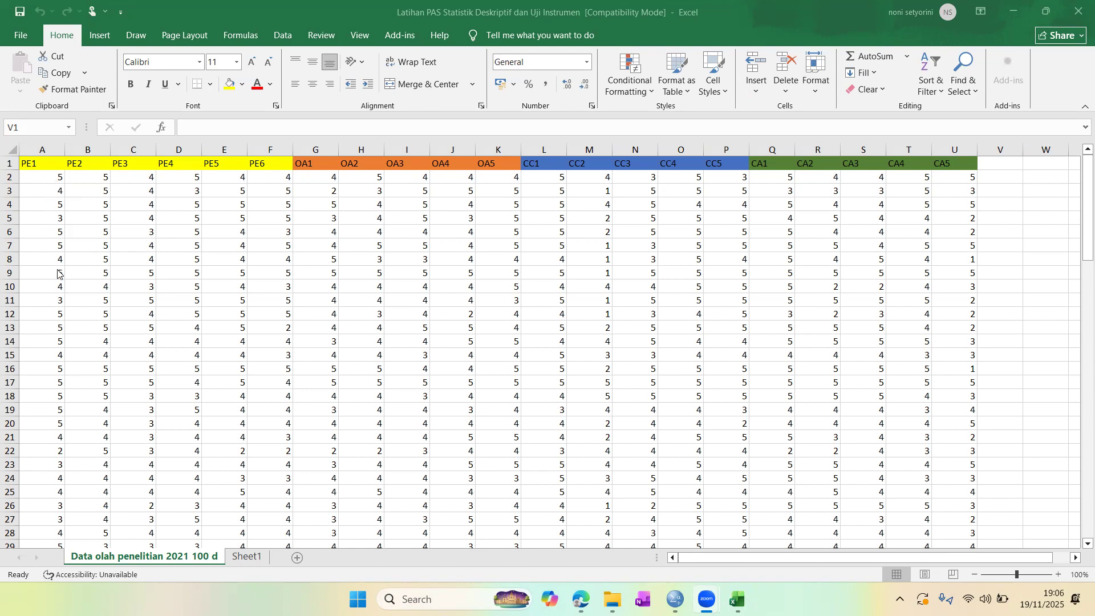
- Enter the variable title "Perceived Emlpoyability" in cell W3, beside the survey data
{"action": "key", "text": "ctrl+space"}
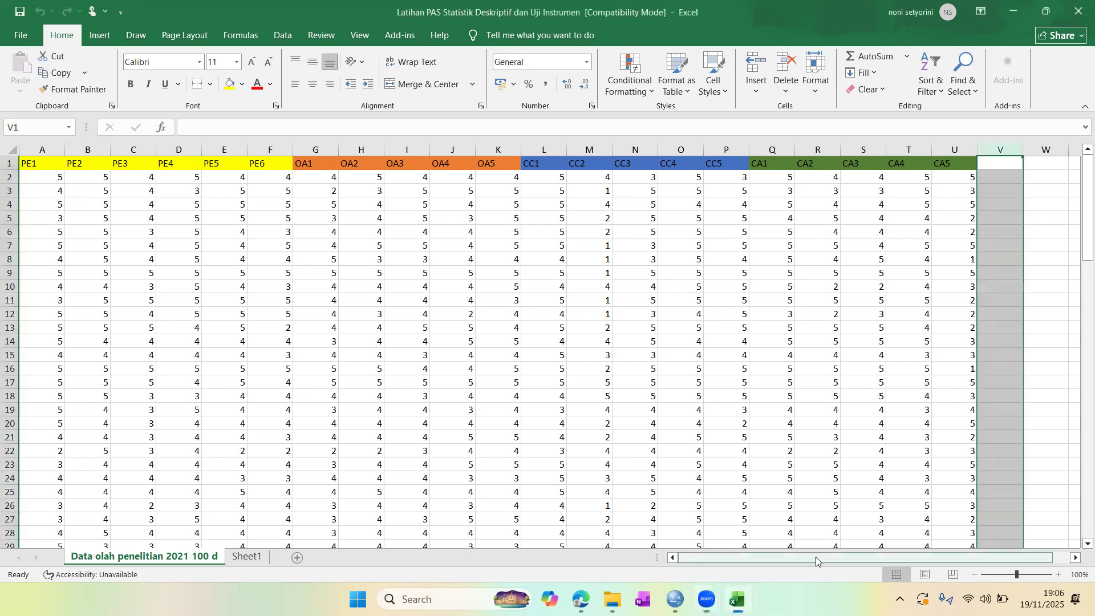
{"action": "left_click", "coordinate": [1046, 196]}
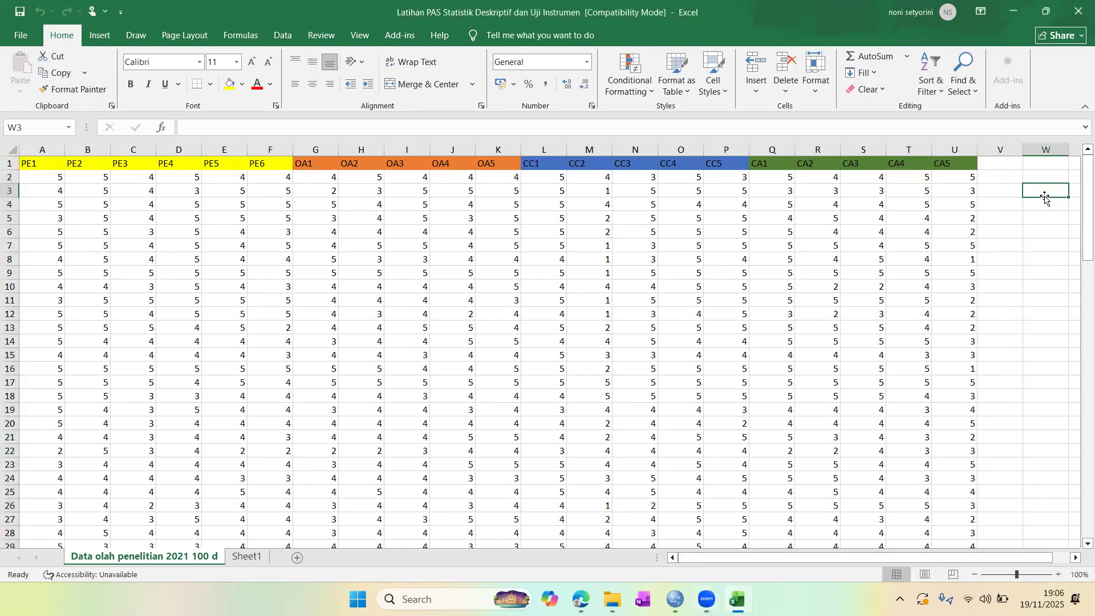
{"action": "type", "text": "C"}
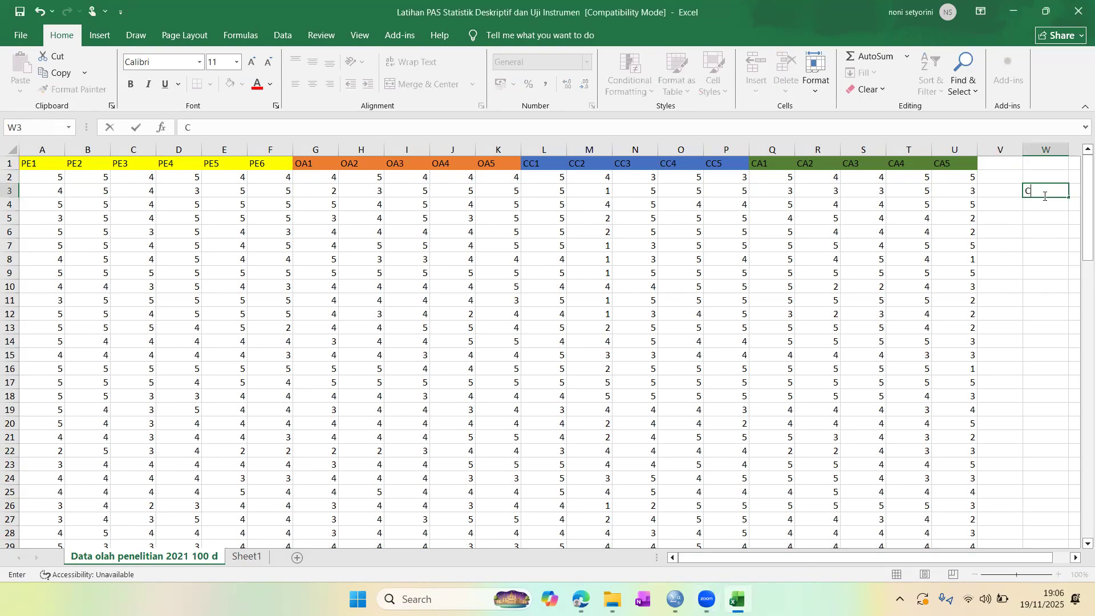
{"action": "key", "text": "BackSpace"}
{"action": "type", "text": "Perceived Emlpoyab"}
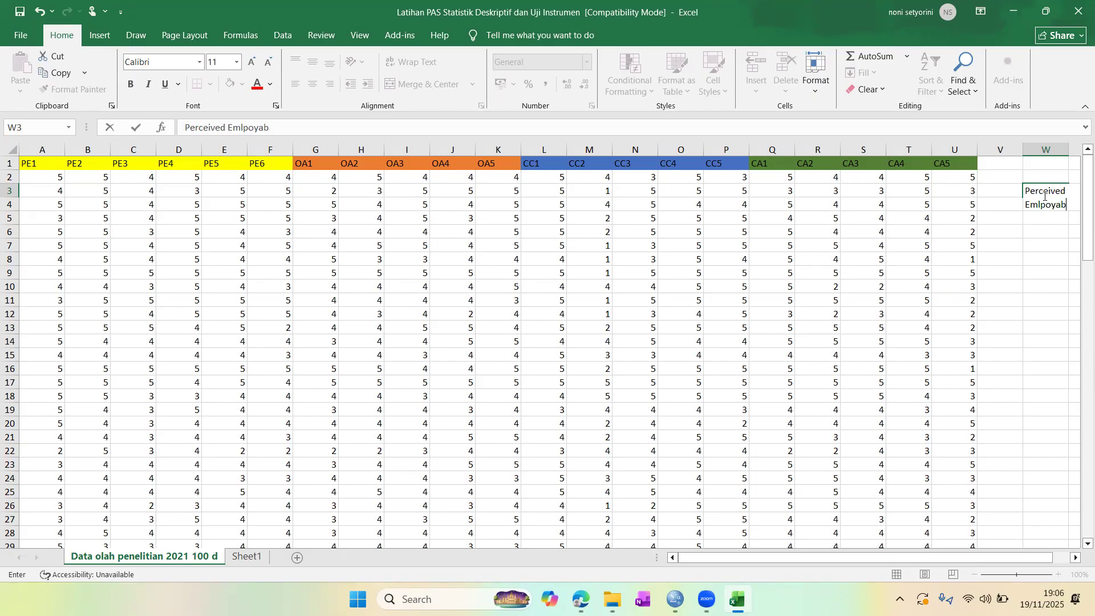
{"action": "type", "text": "ility"}
{"action": "left_click", "coordinate": [1021, 154]}
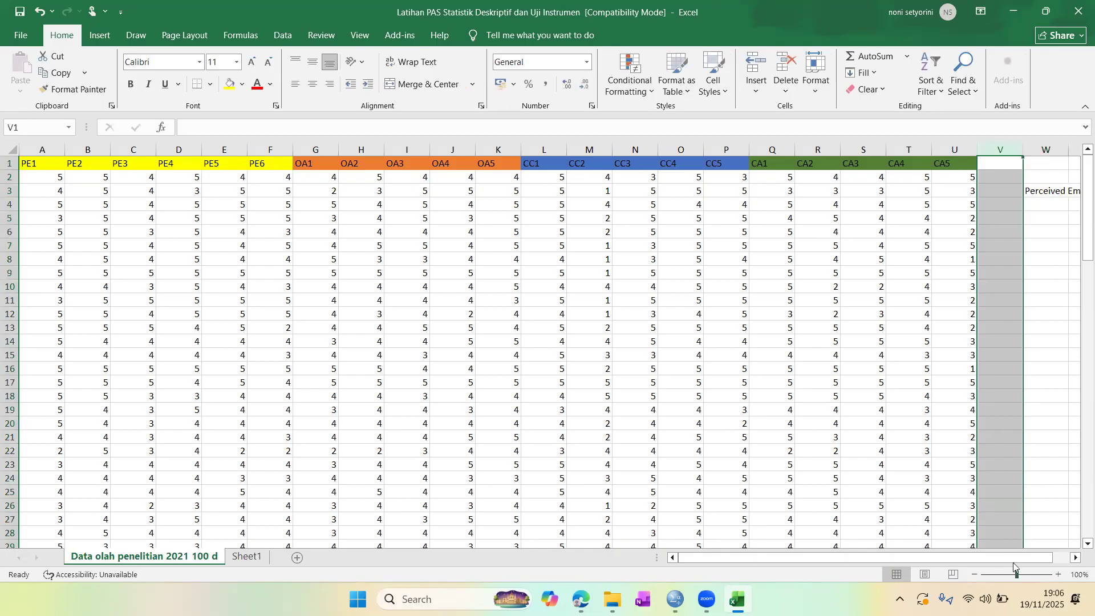
- Enter the first questionnaire statement, "1. Saya mendapatkan pekerjaan dengan cepat", in cell W5 below the variable title
{"action": "left_click", "coordinate": [1076, 559]}
{"action": "left_click", "coordinate": [1077, 559]}
{"action": "left_click", "coordinate": [1076, 558]}
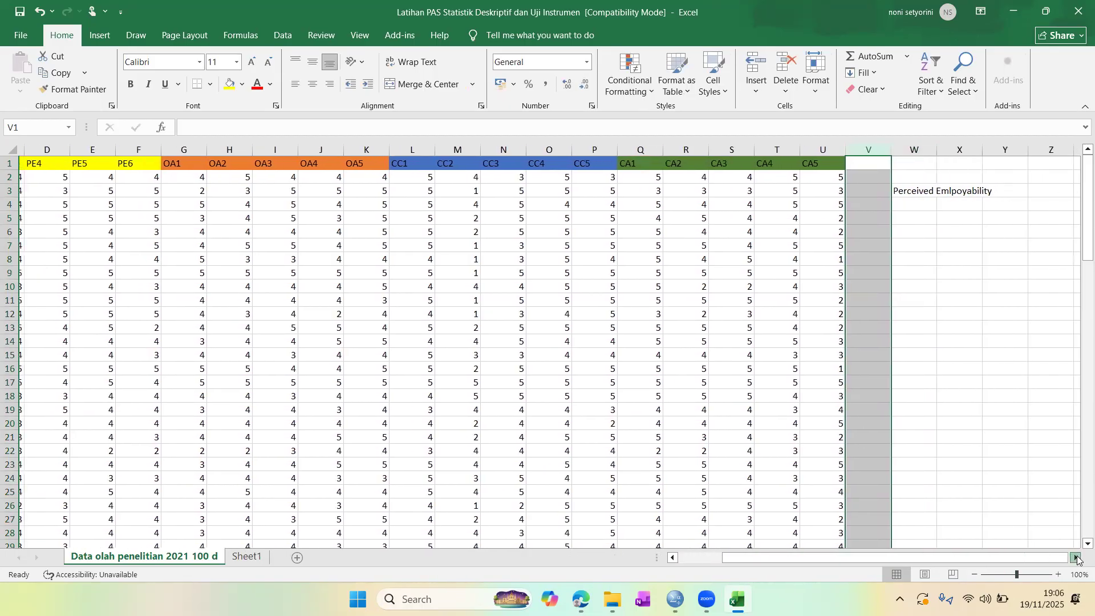
{"action": "left_click", "coordinate": [1077, 558]}
{"action": "left_click", "coordinate": [1076, 559]}
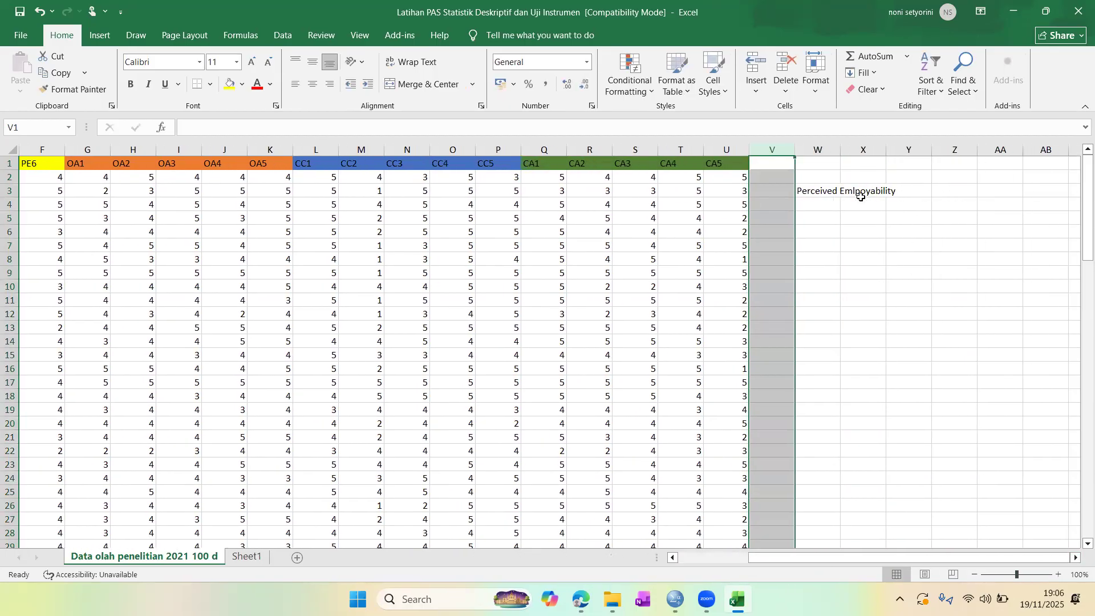
{"action": "left_click", "coordinate": [844, 191]}
{"action": "left_click", "coordinate": [816, 193]}
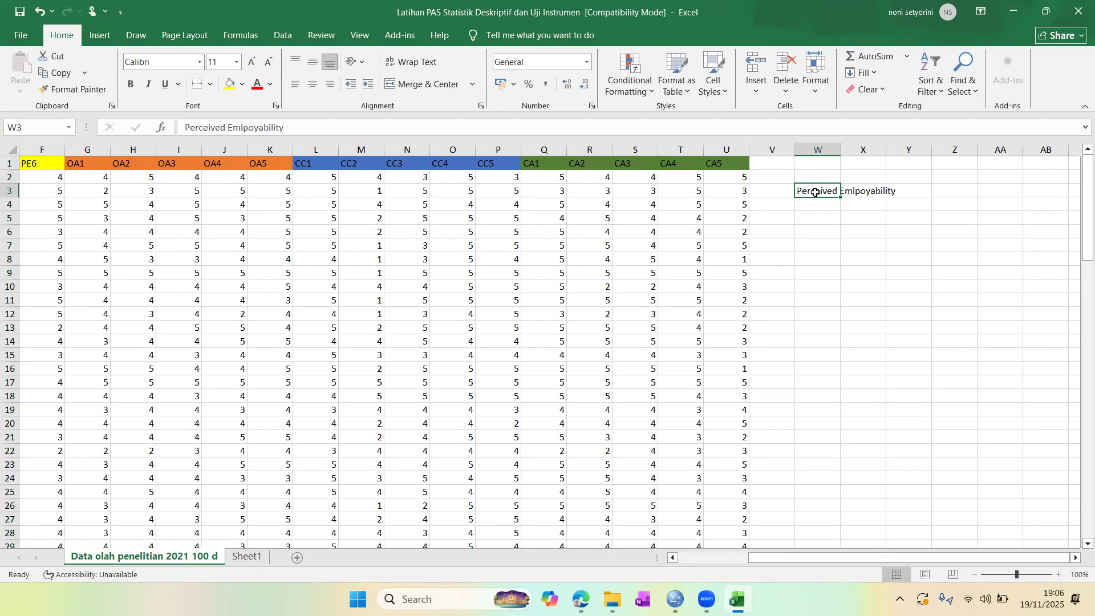
{"action": "left_click", "coordinate": [819, 216]}
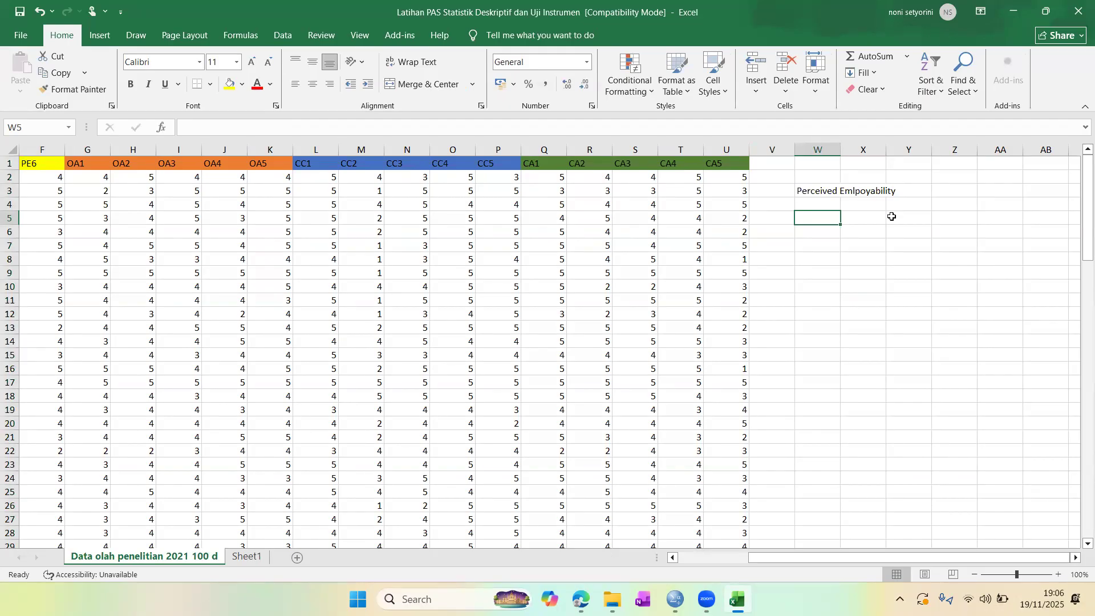
{"action": "double_click", "coordinate": [815, 221]}
{"action": "type", "text": "1."}
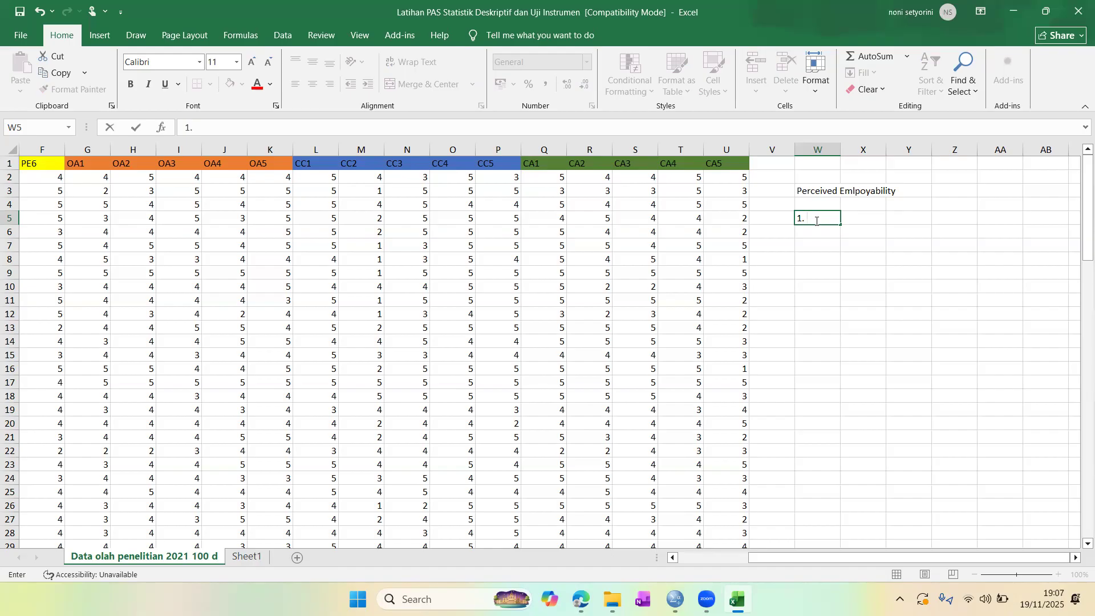
{"action": "type", "text": " Saya mendapatkan pekerjaan dengan cepat"}
{"action": "key", "text": "Return"}
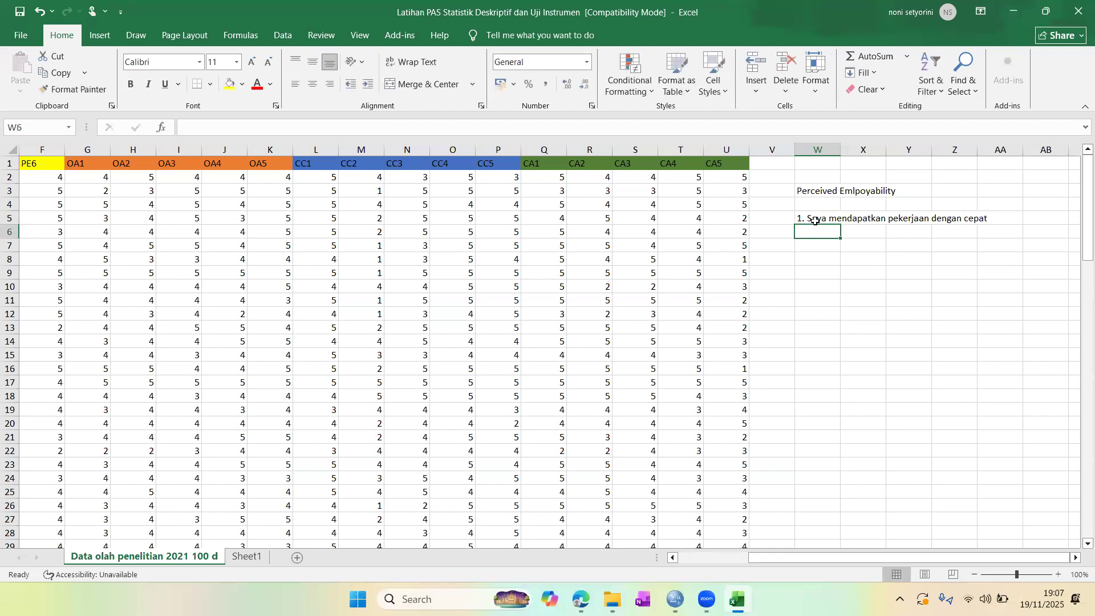
- Add the second statement, "2. Saya memperoleh pekerjaan dengan mudah", in cell W6
{"action": "type", "text": "2. Saya "}
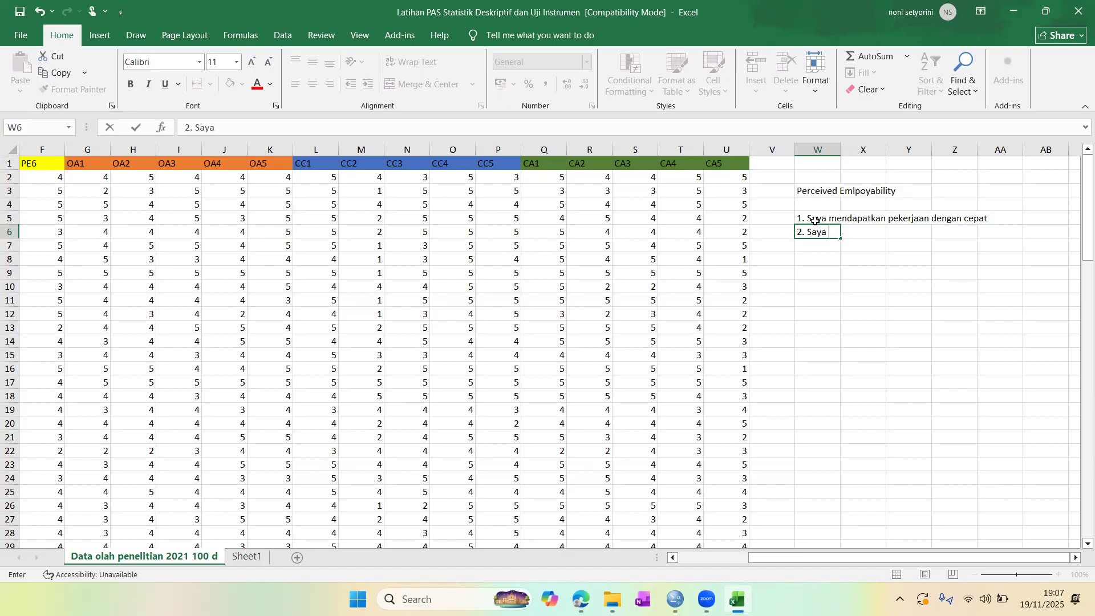
{"action": "type", "text": "memperoleh pekerjaa"}
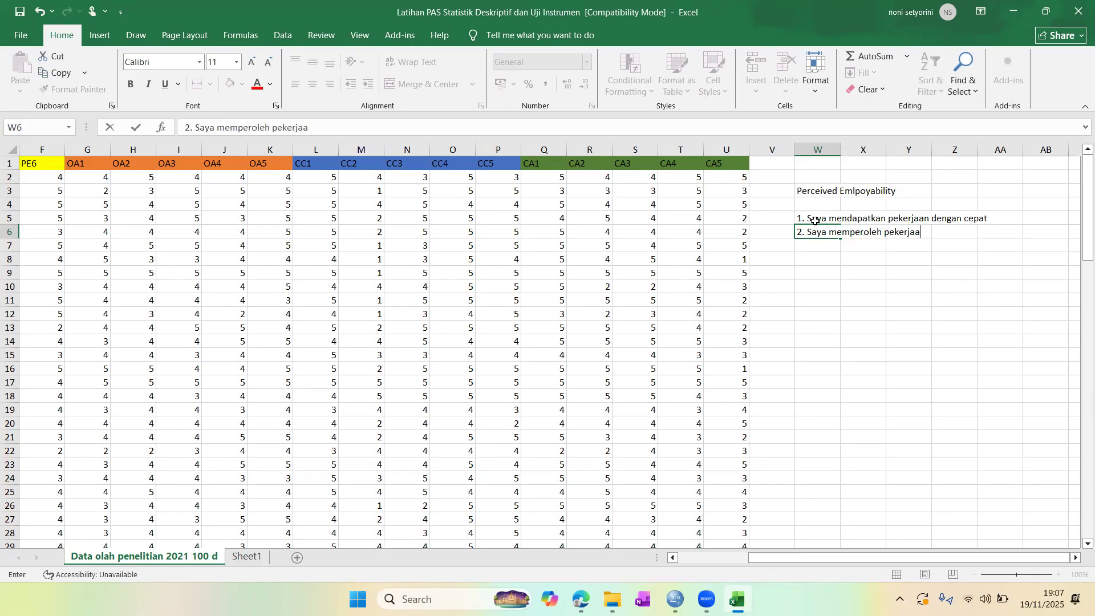
{"action": "type", "text": "n dengan mudah"}
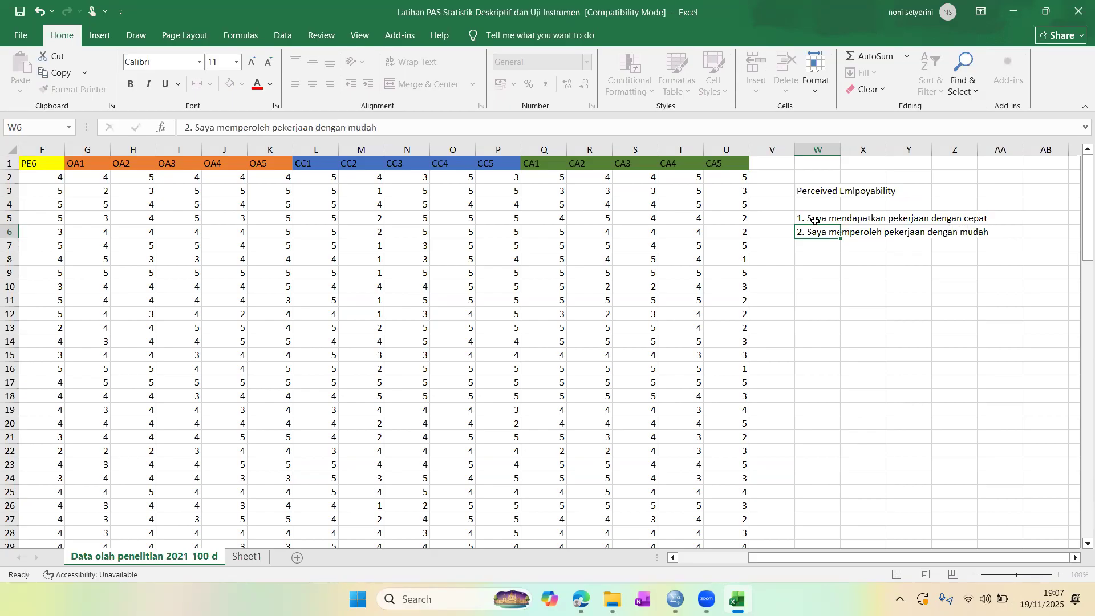
{"action": "key", "text": "Return"}
- Add the third statement, "3. Pekerjaann saya sesuai dengan apa yang saya inginkan", in cell W7
{"action": "type", "text": "3"}
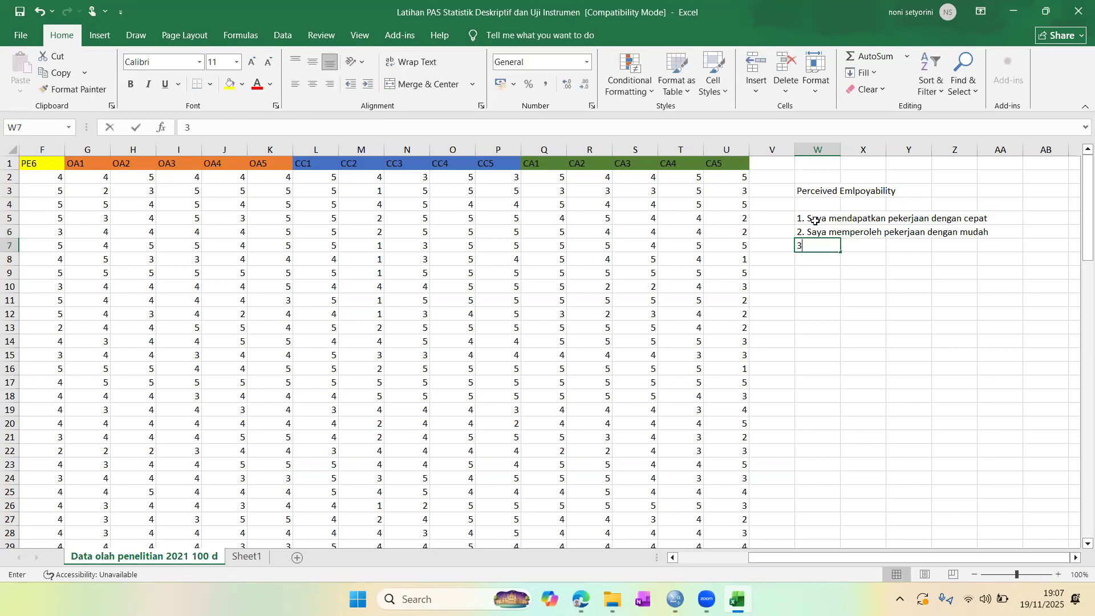
{"action": "type", "text": ". Pekerjaan"}
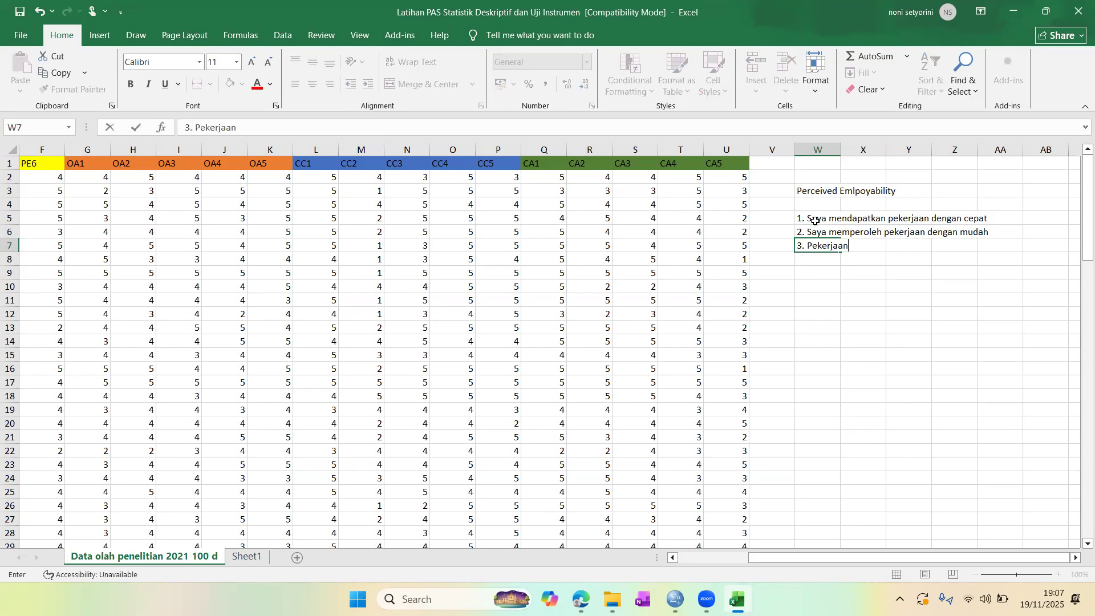
{"action": "type", "text": "nsaya"}
{"action": "key", "text": "BackSpace"}
{"action": "key", "text": "BackSpace"}
{"action": "key", "text": "BackSpace"}
{"action": "key", "text": "BackSpace"}
{"action": "type", "text": "saya sesui demng"}
{"action": "key", "text": "BackSpace"}
{"action": "key", "text": "BackSpace"}
{"action": "key", "text": "BackSpace"}
{"action": "type", "text": "ngan apa yan"}
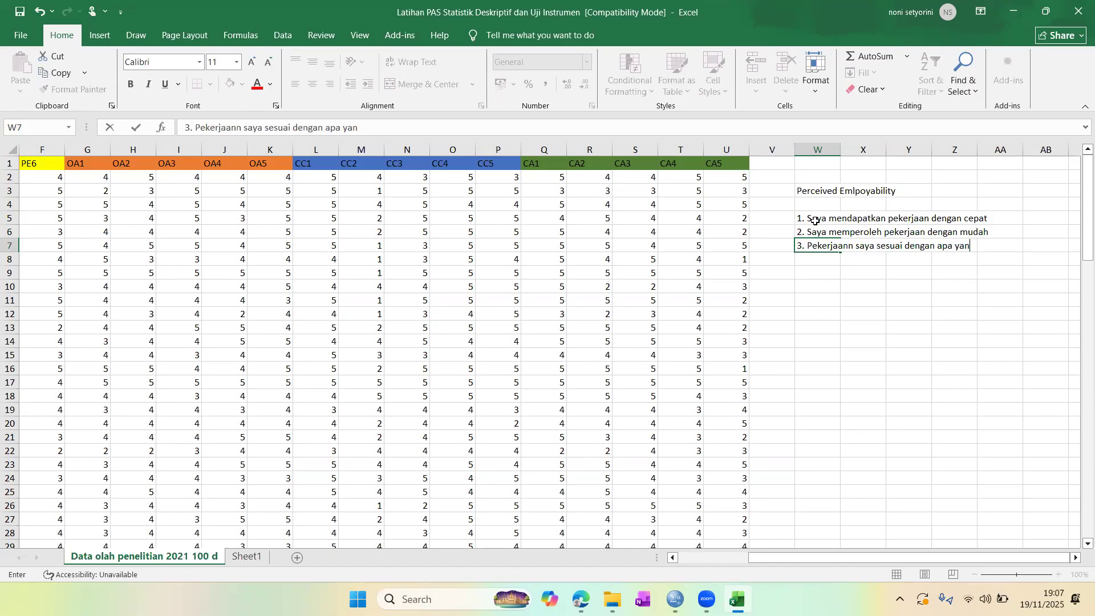
{"action": "type", "text": "g saya inginkan"}
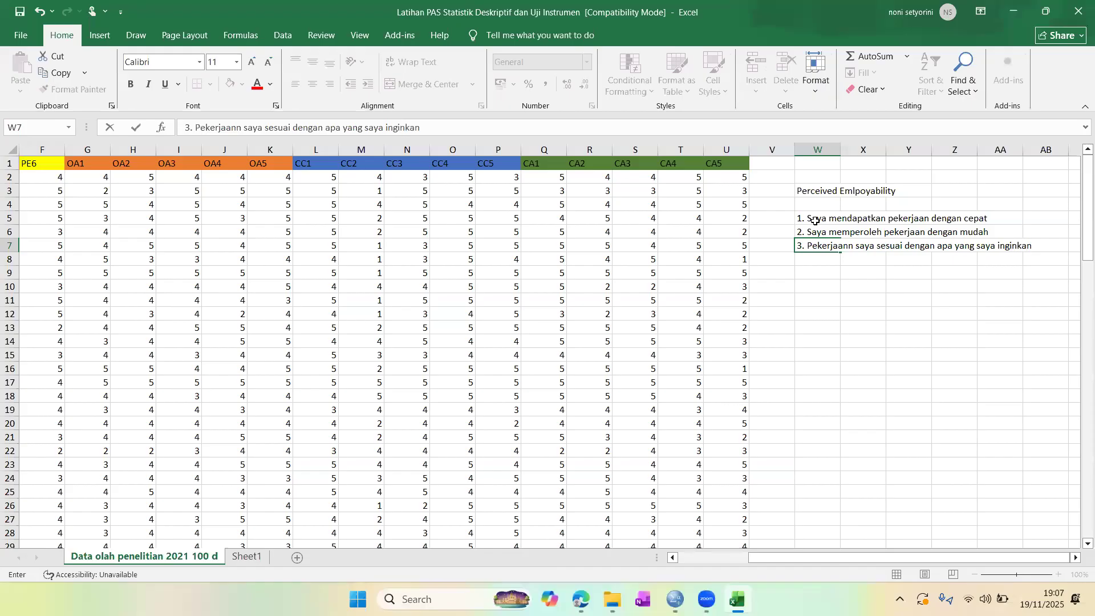
{"action": "key", "text": "Return"}
- Add the fourth statement, "4. Ini adalah pekerjaan impian saya", in cell W8
{"action": "type", "text": "4. "}
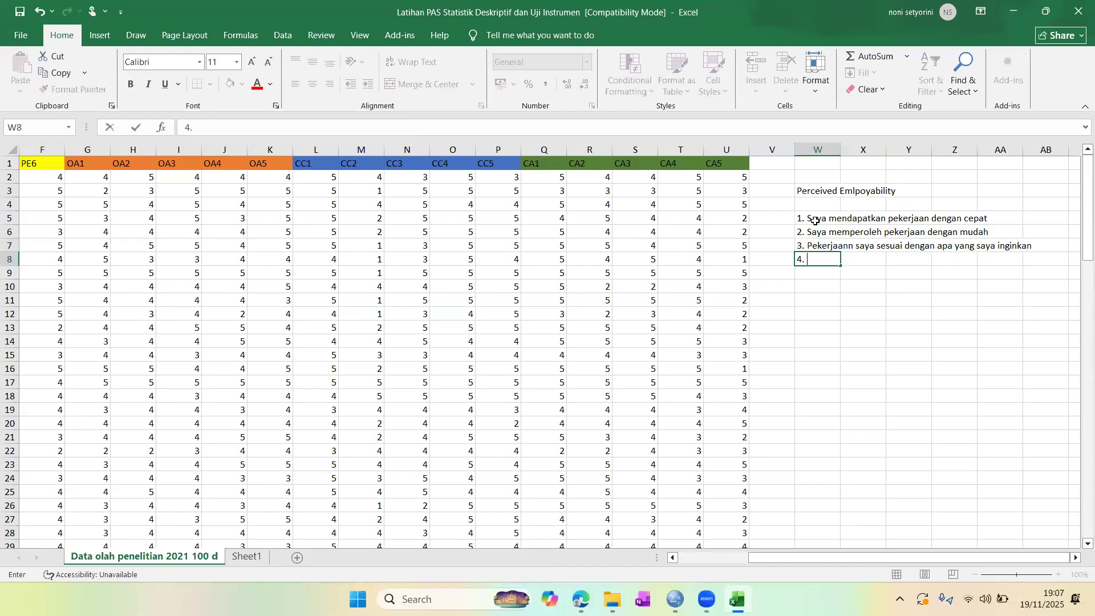
{"action": "type", "text": "Ini adalah pe"}
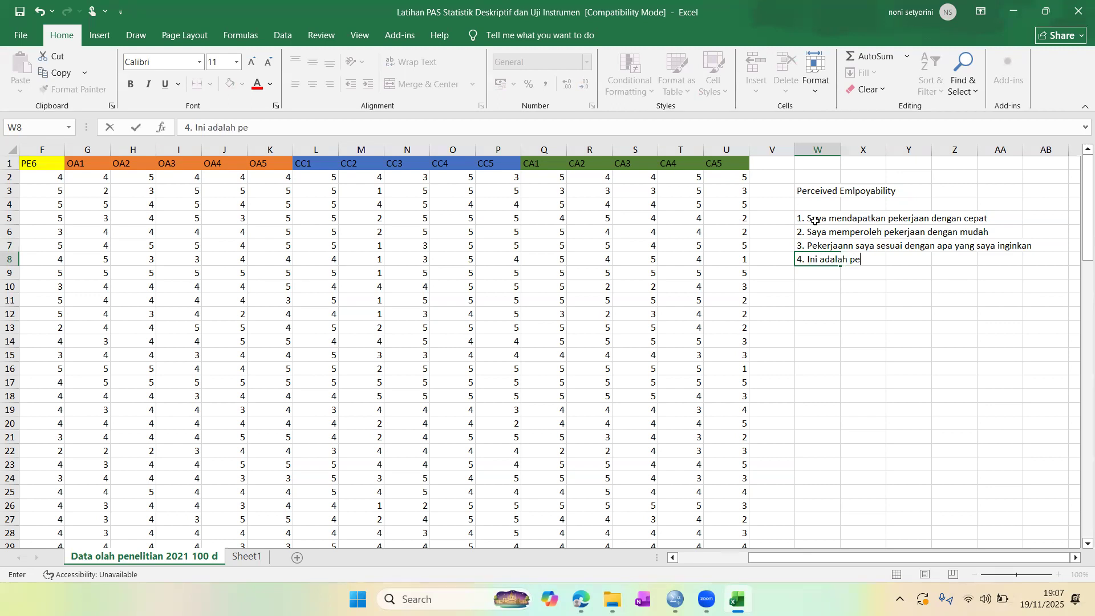
{"action": "type", "text": "kerjaan impian saya"}
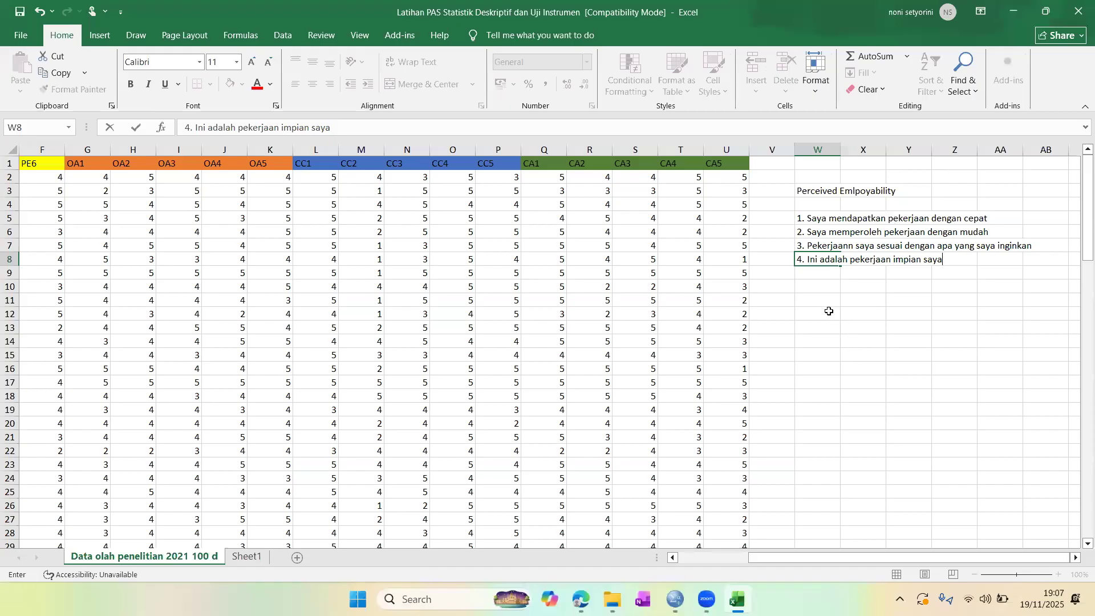
- Enter the heading "Skala likert" in W11 and list the scores 1 to 5 beneath it in W12:W16
{"action": "left_click", "coordinate": [809, 300]}
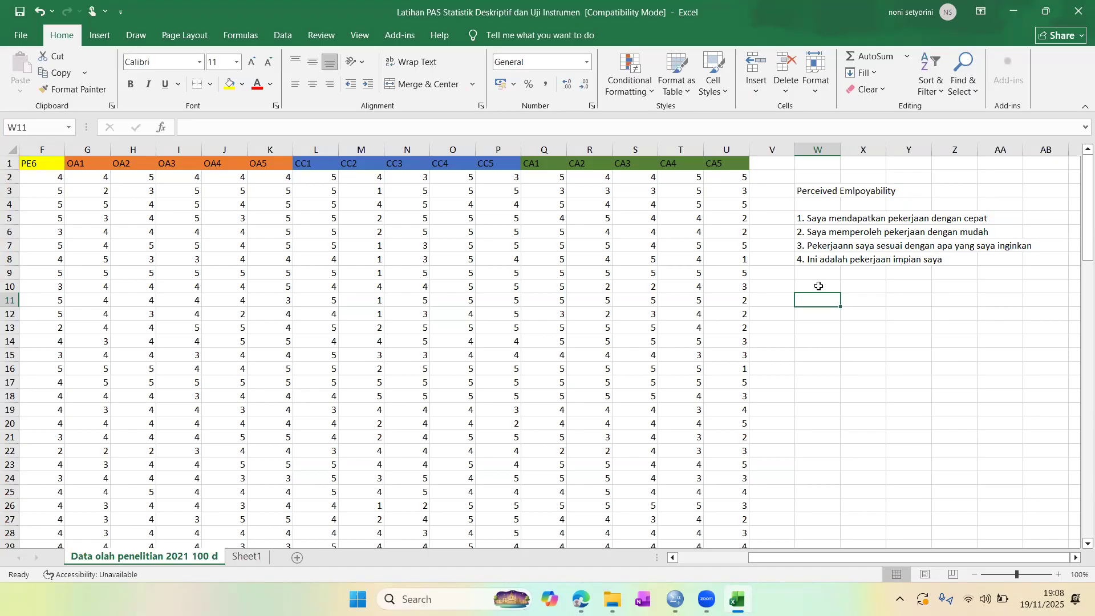
{"action": "type", "text": "Skala "}
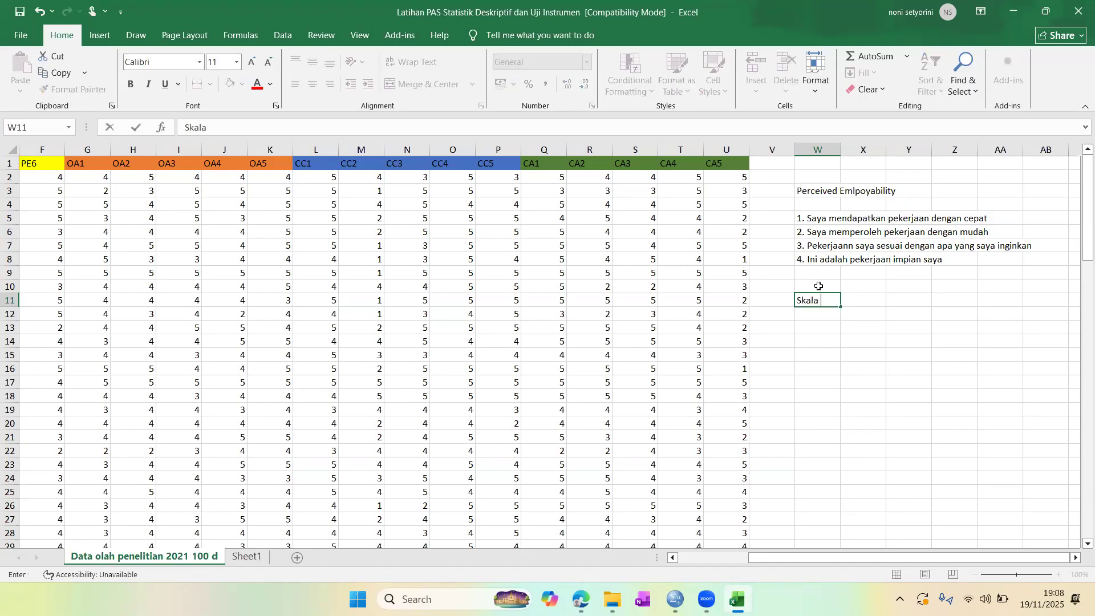
{"action": "type", "text": "likert"}
{"action": "key", "text": "Return"}
{"action": "type", "text": "1"}
{"action": "key", "text": "Return"}
{"action": "type", "text": "2"}
{"action": "key", "text": "Return"}
{"action": "type", "text": "3"}
{"action": "key", "text": "Return"}
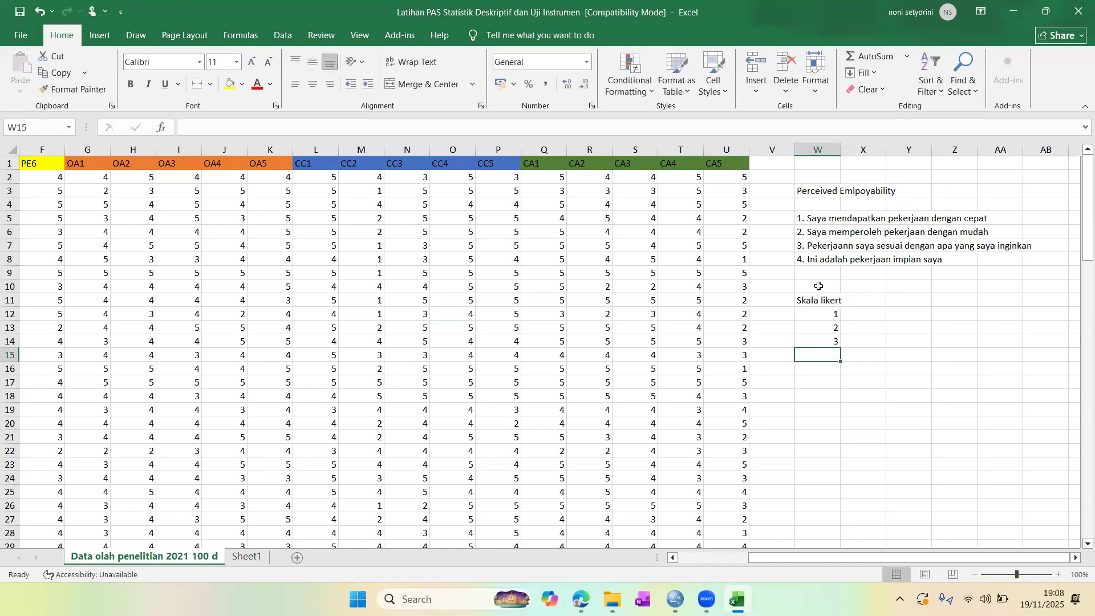
{"action": "type", "text": "4"}
{"action": "key", "text": "Return"}
{"action": "type", "text": "5"}
{"action": "key", "text": "Tab"}
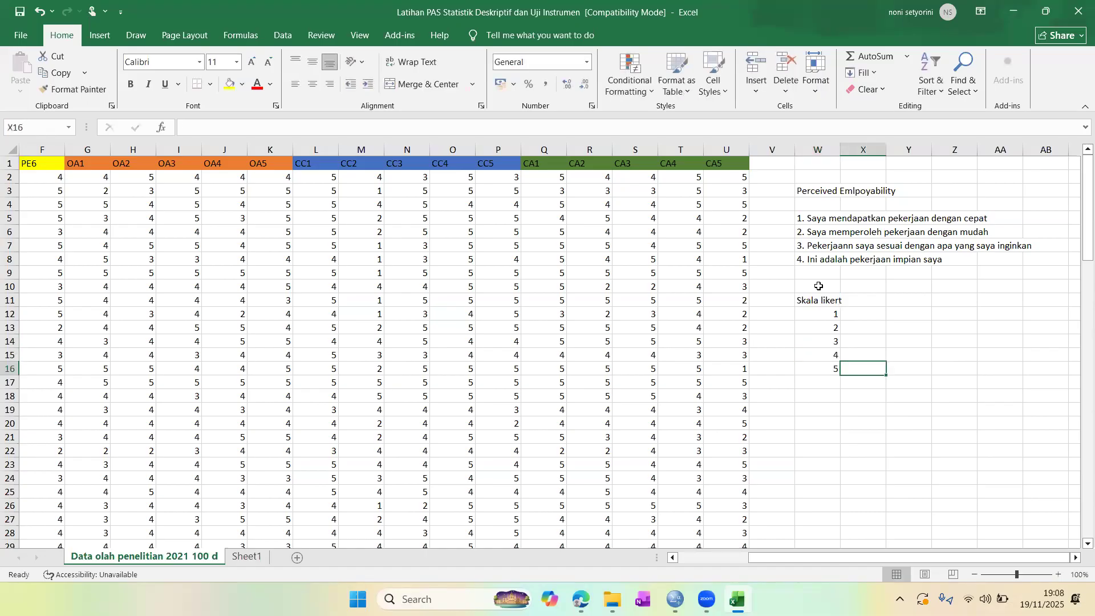
- Label scores 5 down to 1 in column X as "SS", "Setuju", "Netral", "Tidak setuju" and "Sangat tidak setuju"
{"action": "type", "text": "SS"}
{"action": "key", "text": "Up"}
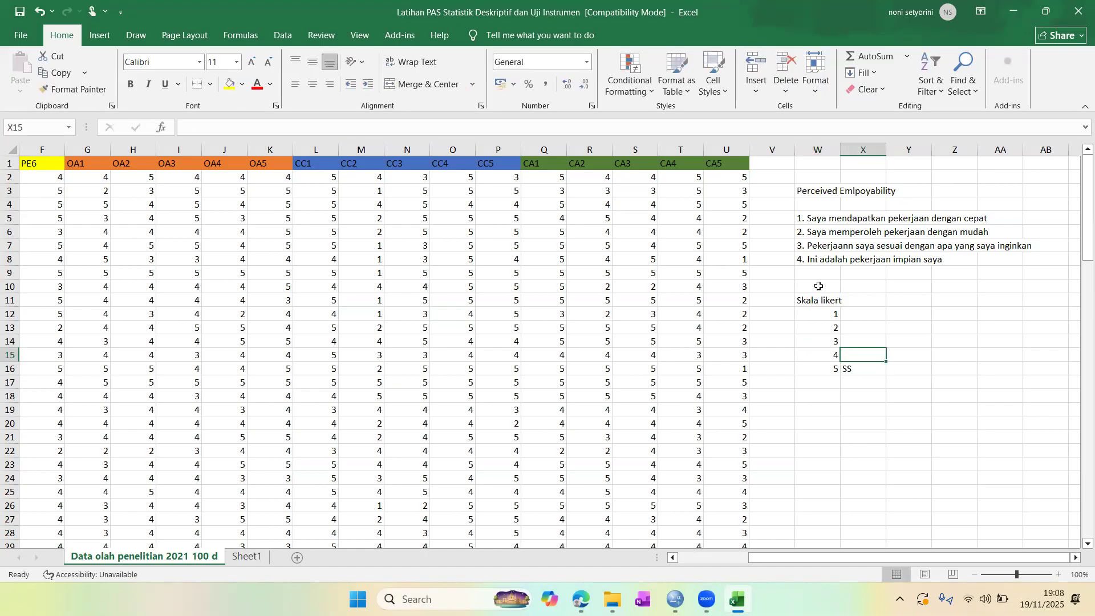
{"action": "type", "text": "Setuju"}
{"action": "key", "text": "Up"}
{"action": "type", "text": "Netral"}
{"action": "key", "text": "Up"}
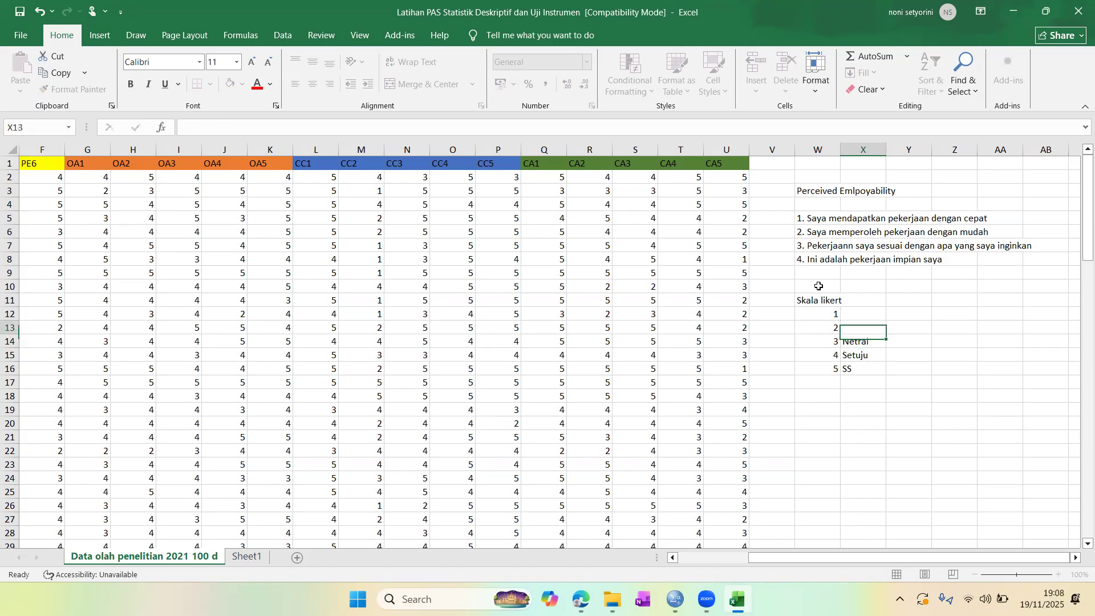
{"action": "type", "text": "Tidak setuju"}
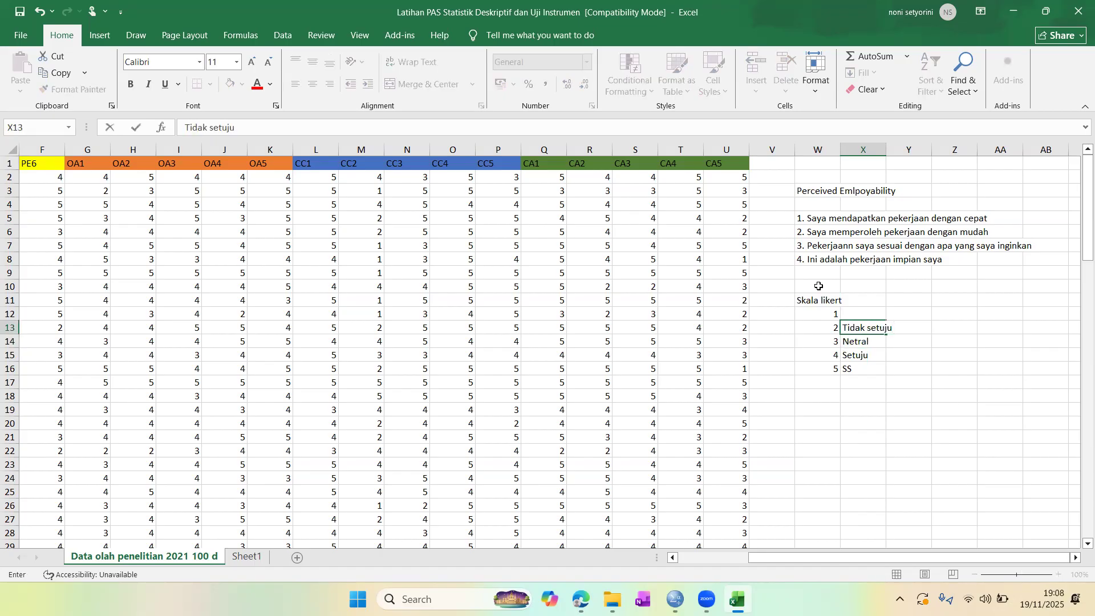
{"action": "key", "text": "Up"}
{"action": "type", "text": "S"}
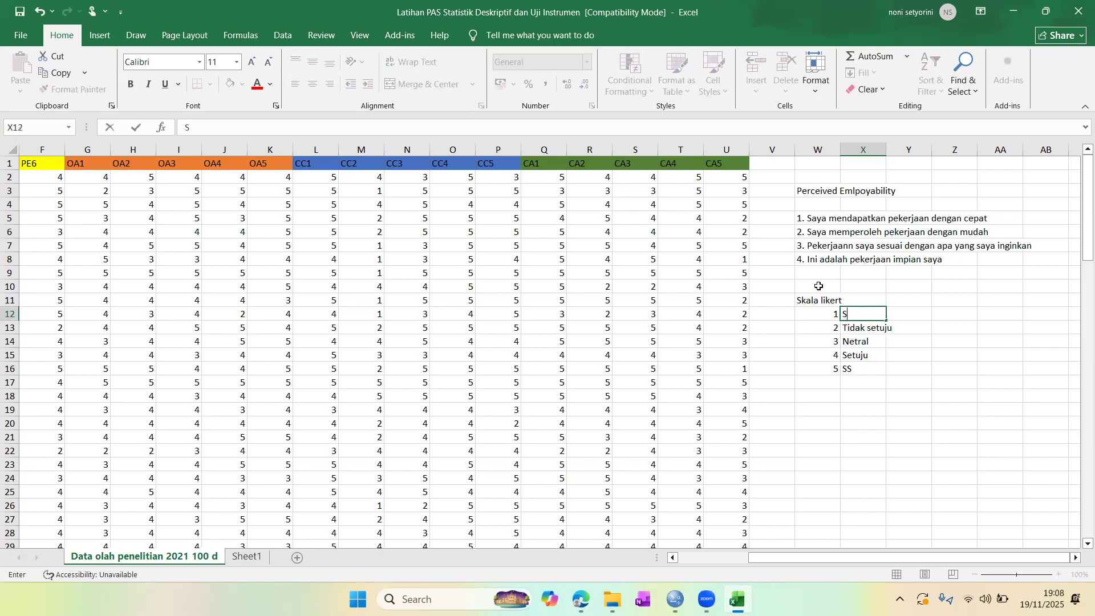
{"action": "type", "text": "angat tidak setuju"}
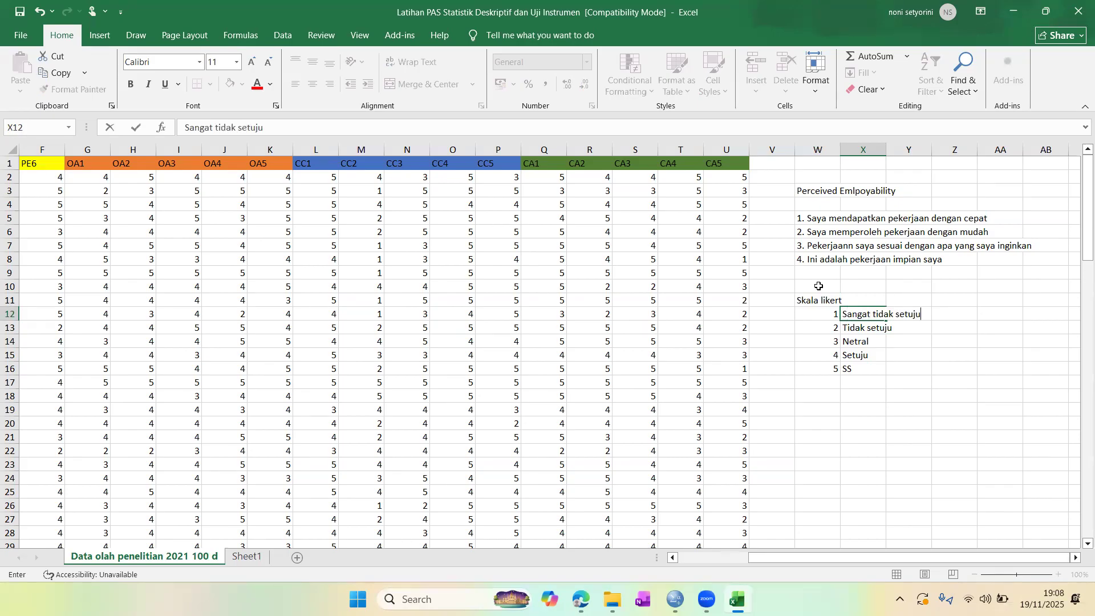
- Compare the PE1 to PE6 data headers with the statements in W5:W8 and the Likert scale labels
{"action": "left_click_drag", "start_coordinate": [785, 556], "coordinate": [659, 556]}
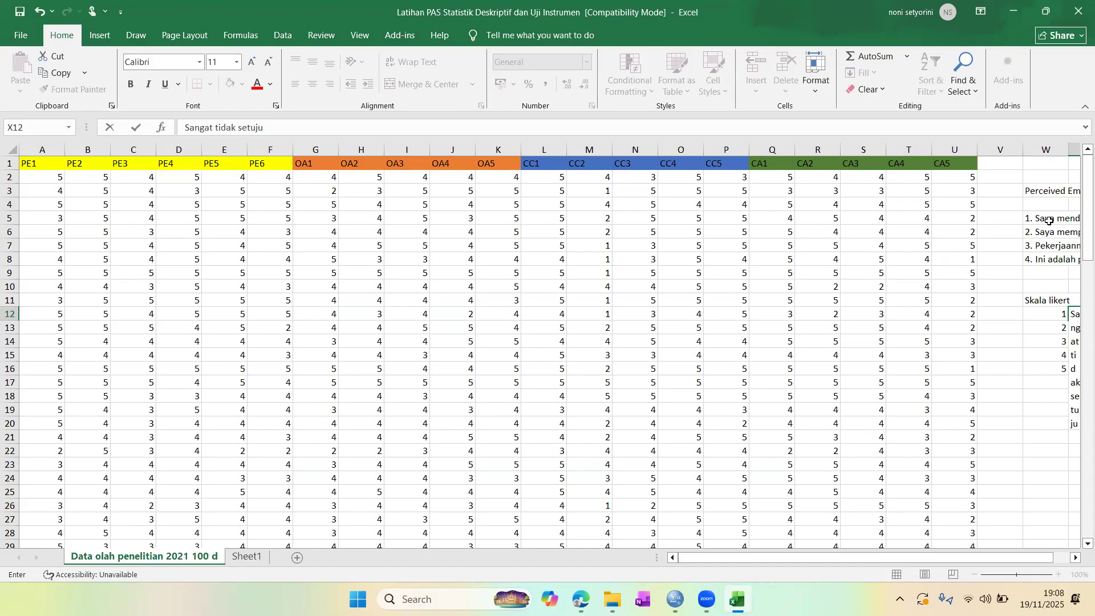
{"action": "scroll", "coordinate": [1049, 220], "scroll_direction": "right", "scroll_amount": 4}
{"action": "scroll", "coordinate": [911, 226], "scroll_direction": "left", "scroll_amount": 4}
{"action": "scroll", "coordinate": [980, 276], "scroll_direction": "right", "scroll_amount": 3}
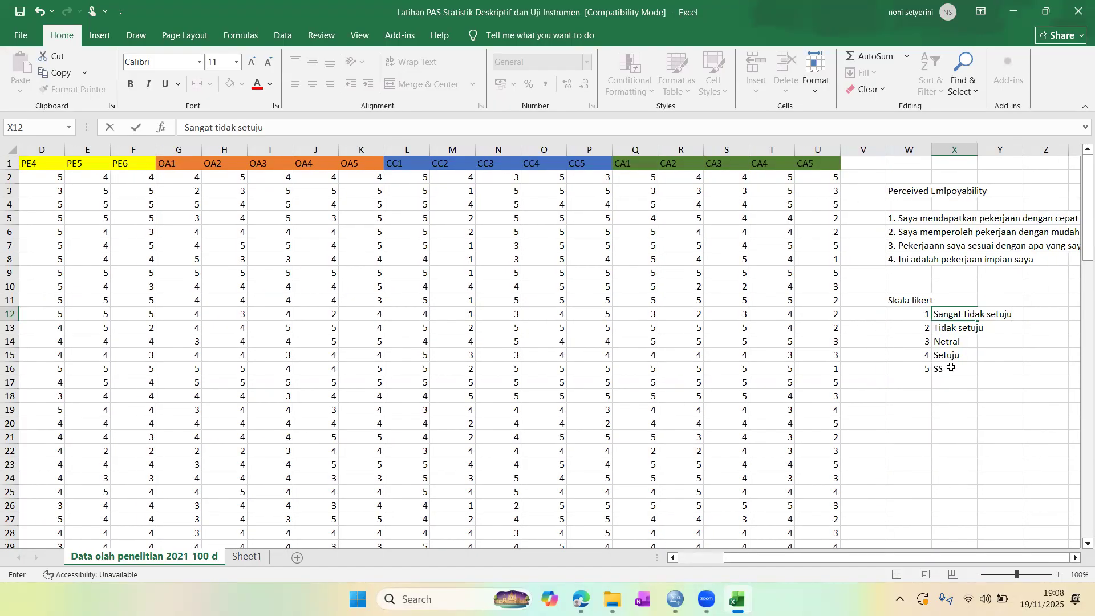
{"action": "scroll", "coordinate": [951, 368], "scroll_direction": "left", "scroll_amount": 3}
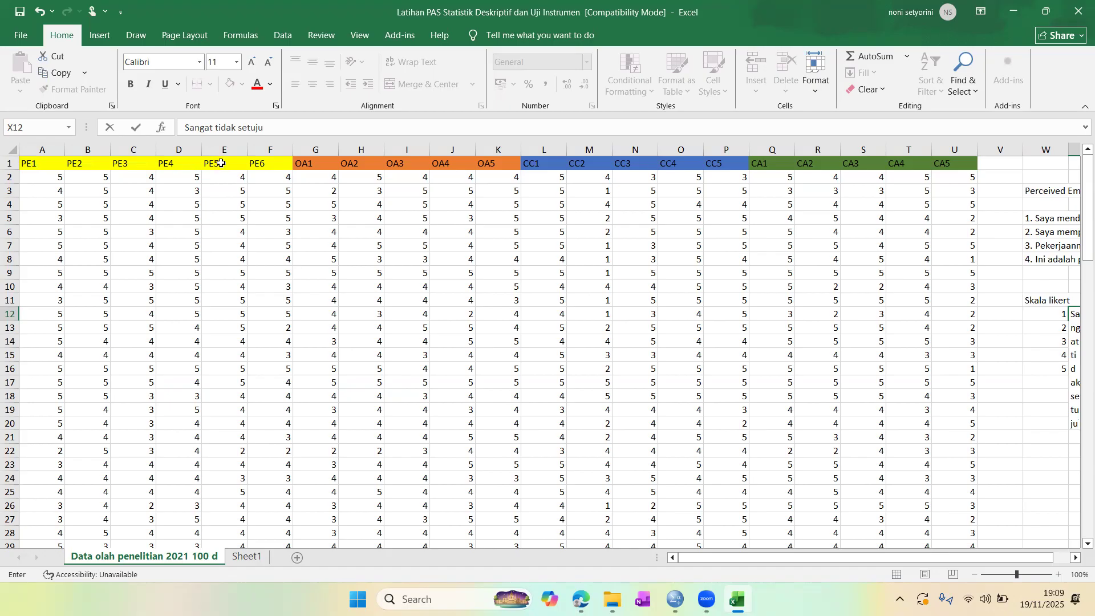
{"action": "left_click_drag", "start_coordinate": [266, 165], "coordinate": [43, 163]}
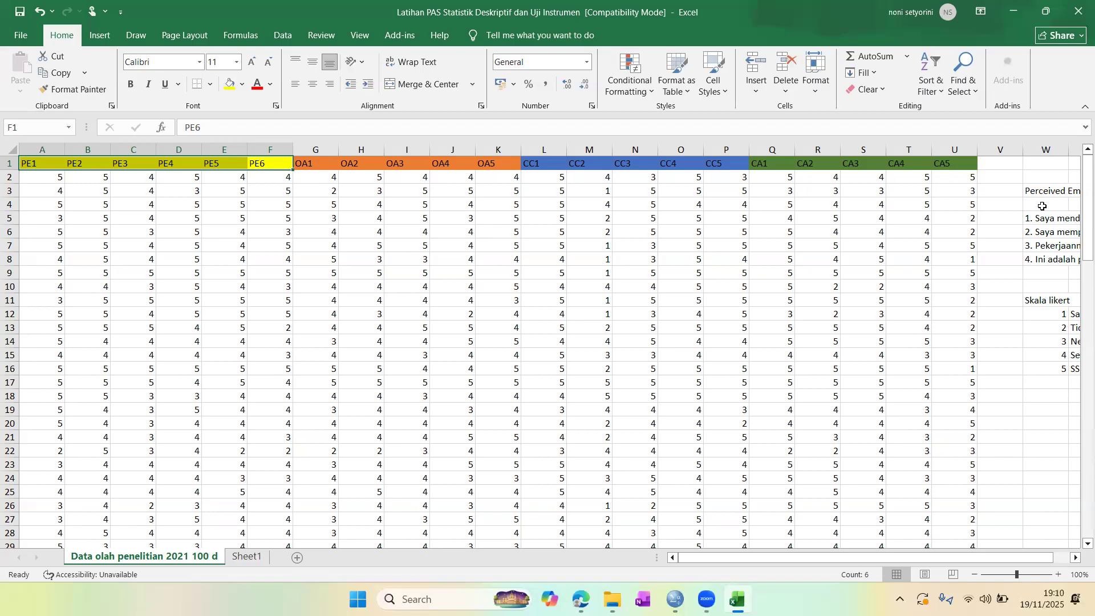
{"action": "left_click", "coordinate": [1036, 219]}
{"action": "left_click_drag", "start_coordinate": [1035, 218], "coordinate": [1037, 258]}
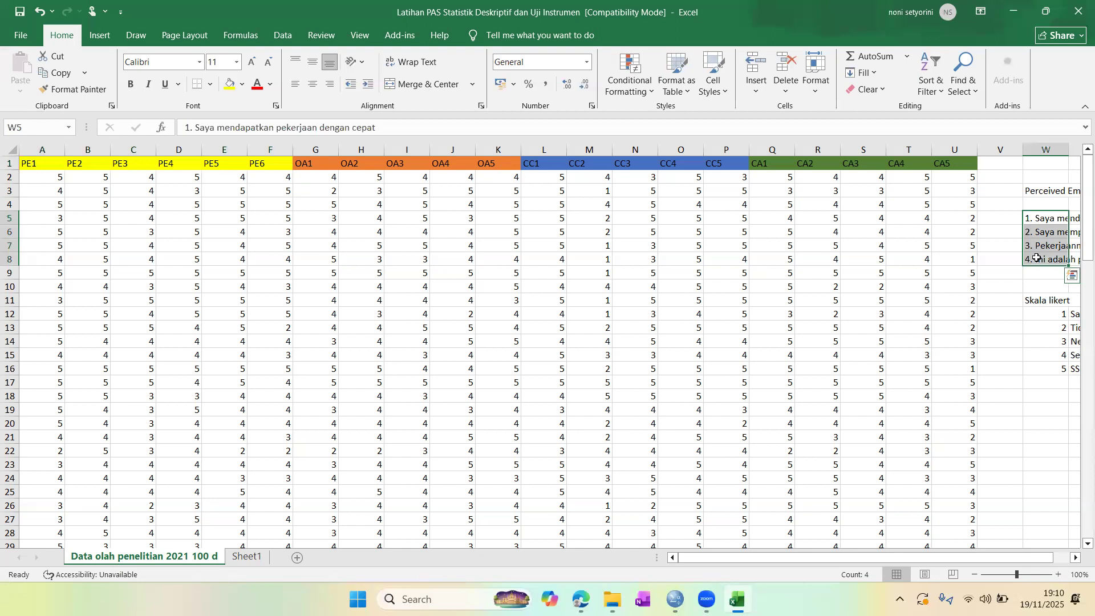
- Clear the Perceived Employability statements and Likert scale notes from cells W3:Y16
{"action": "scroll", "coordinate": [1037, 257], "scroll_direction": "right", "scroll_amount": 3}
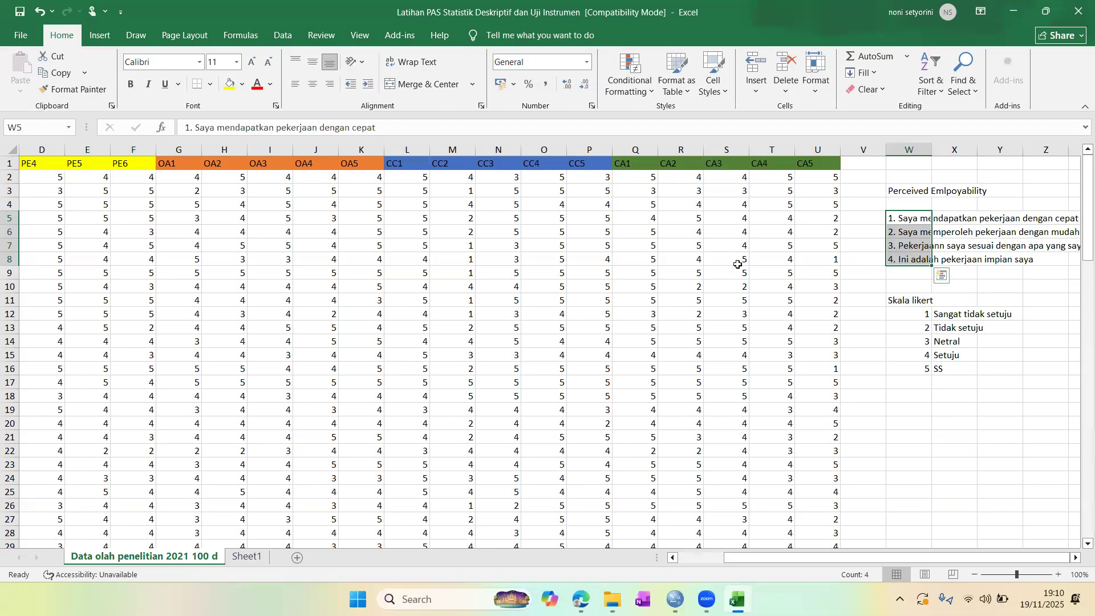
{"action": "scroll", "coordinate": [648, 284], "scroll_direction": "left", "scroll_amount": 3}
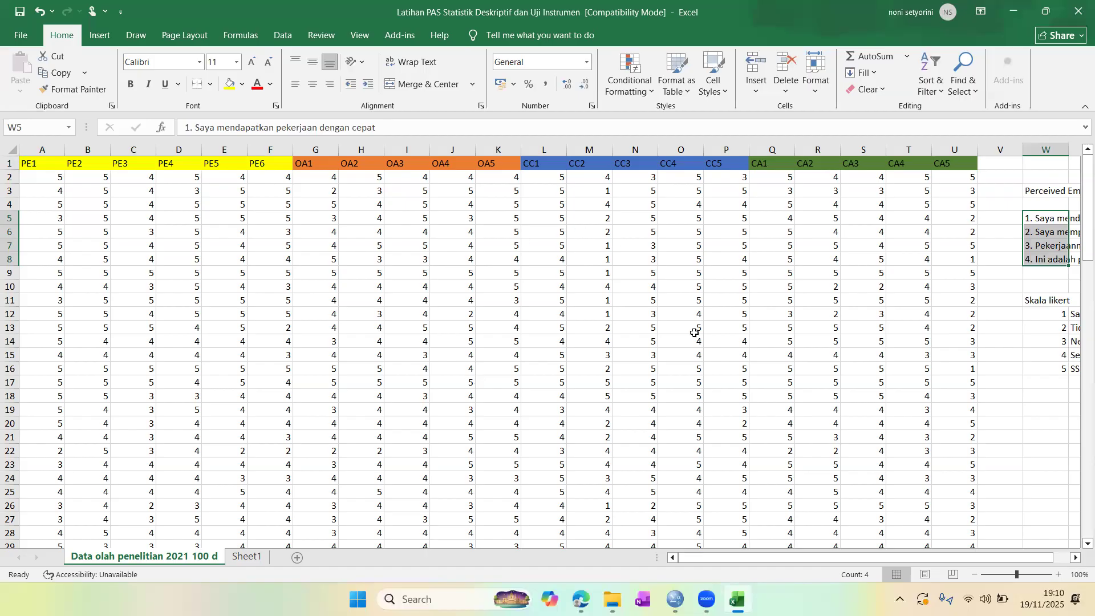
{"action": "scroll", "coordinate": [695, 333], "scroll_direction": "right", "scroll_amount": 5}
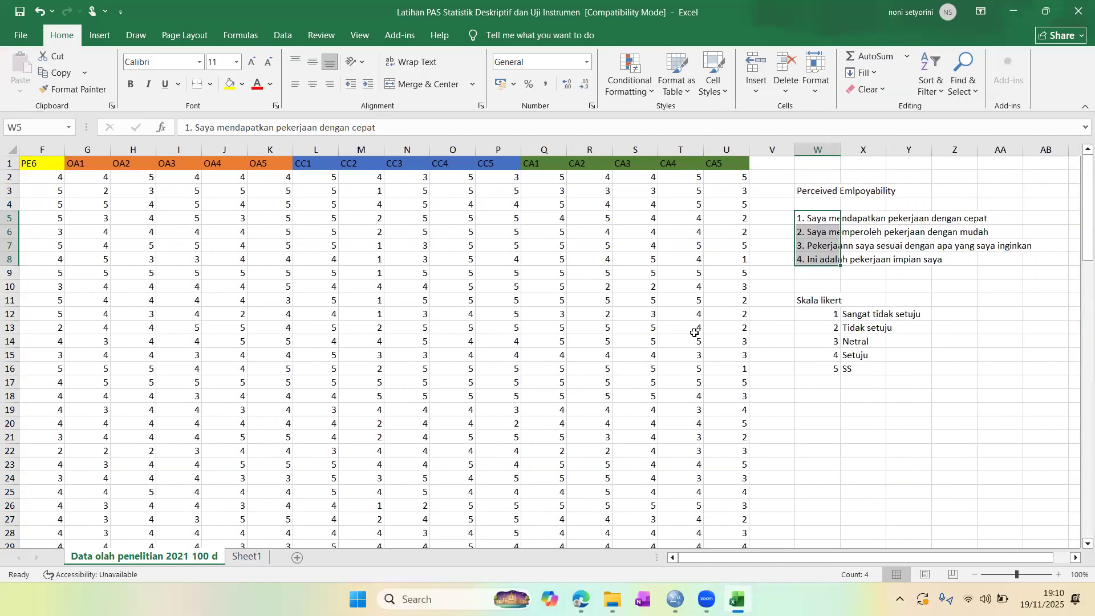
{"action": "left_click", "coordinate": [804, 192]}
{"action": "left_click_drag", "start_coordinate": [803, 191], "coordinate": [908, 371]}
{"action": "key", "text": "Delete"}
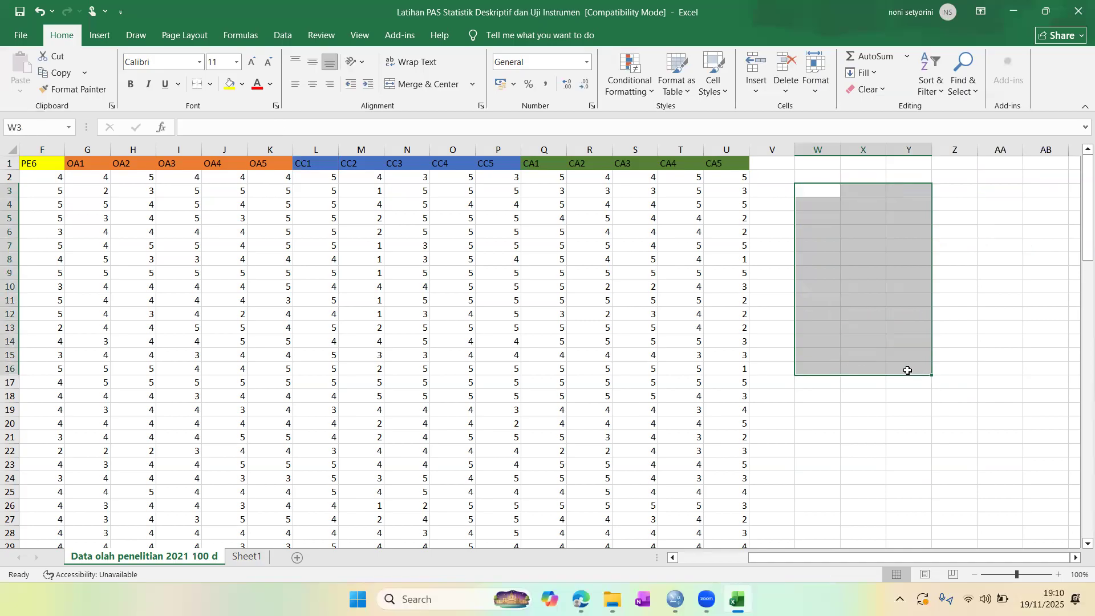
{"action": "scroll", "coordinate": [645, 379], "scroll_direction": "left", "scroll_amount": 5}
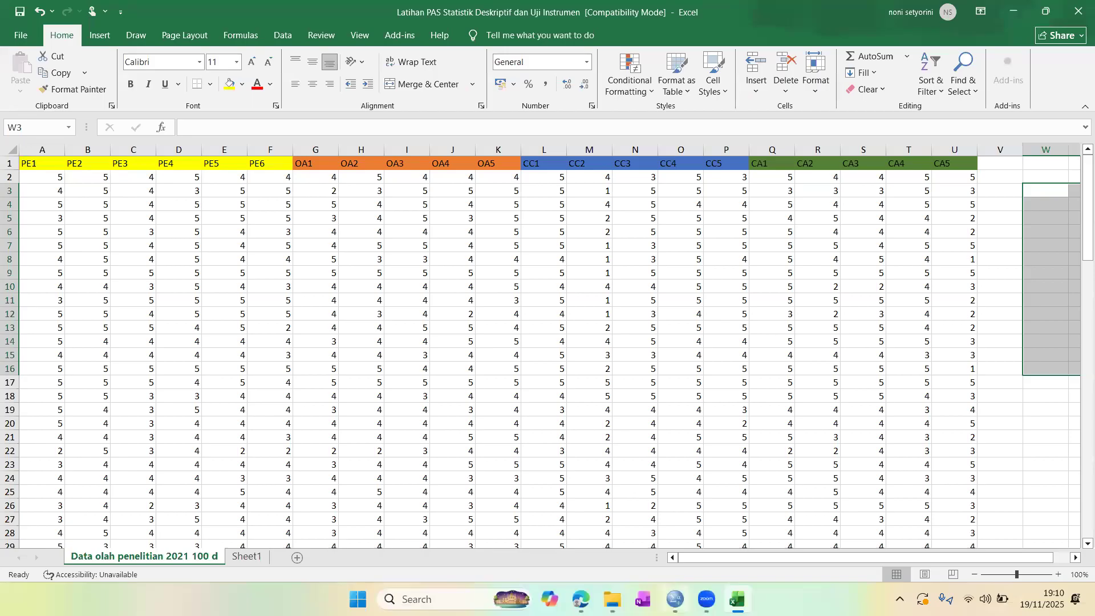
- Open a blank, maximized Word document and enter the heading "Proses pengolahan data dengan menggunakan SPSS"
{"action": "mouse_move", "coordinate": [675, 600]}
{"action": "left_click", "coordinate": [641, 536]}
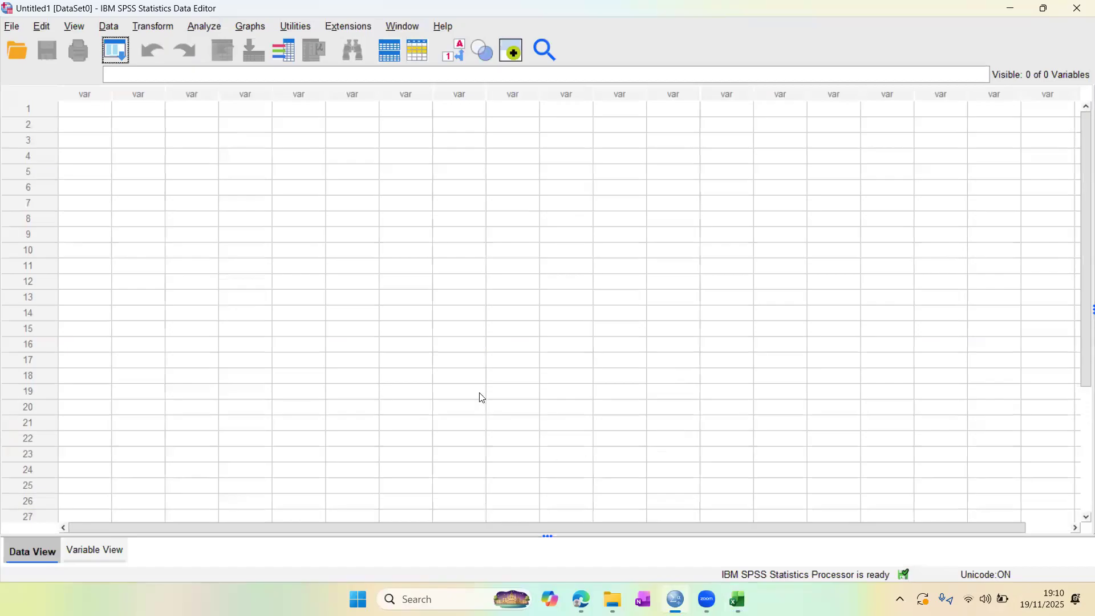
{"action": "left_click", "coordinate": [358, 599]}
{"action": "left_click", "coordinate": [446, 181]}
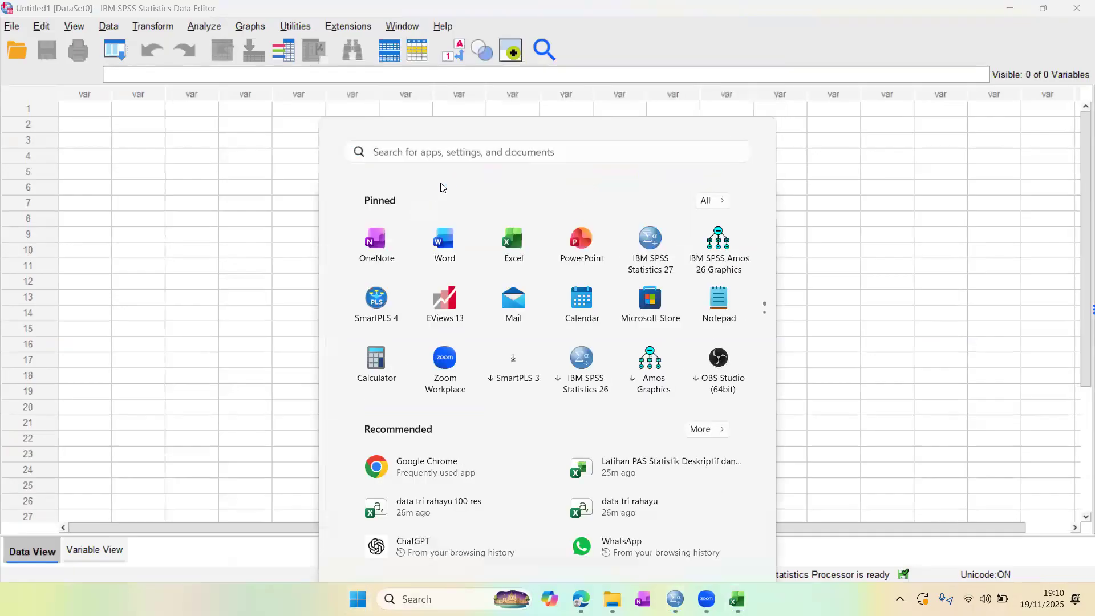
{"action": "left_click", "coordinate": [398, 325]}
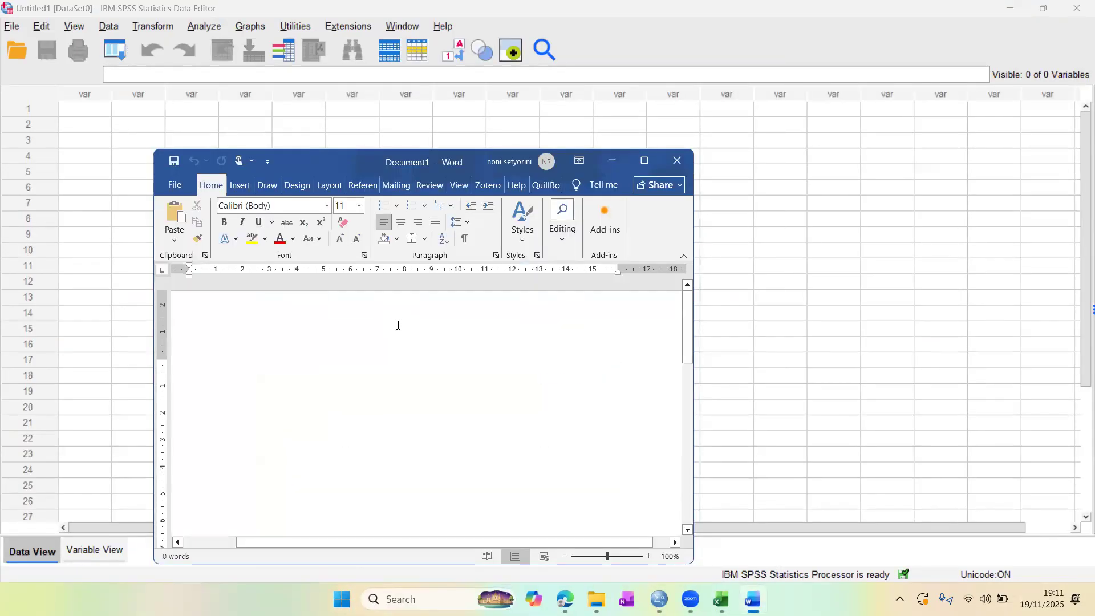
{"action": "type", "text": "Proses "}
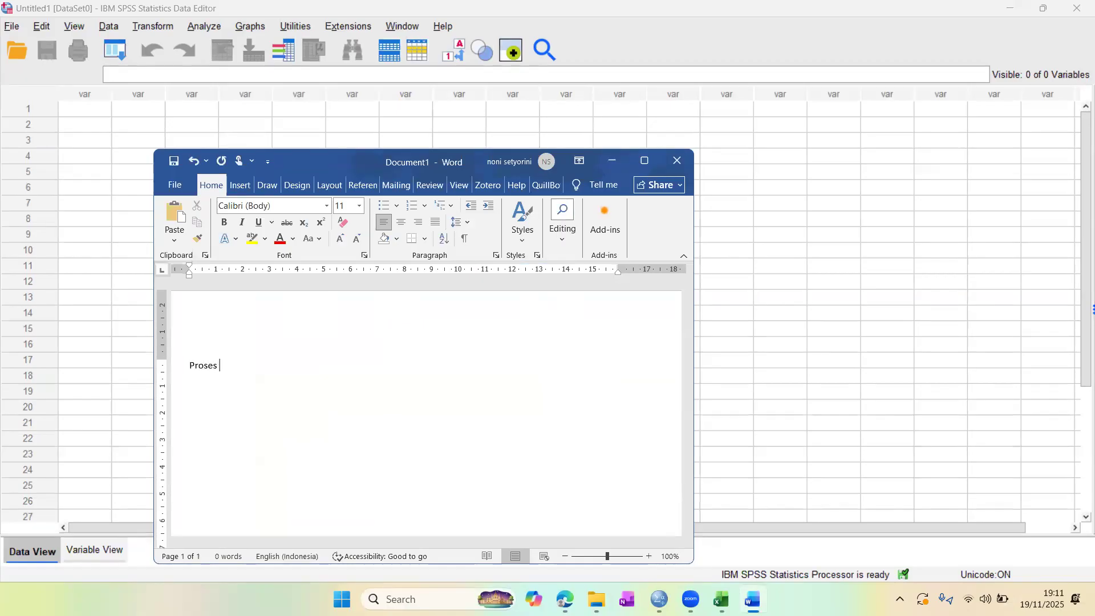
{"action": "type", "text": "pengolahan data dengan menggunakan SPSS"}
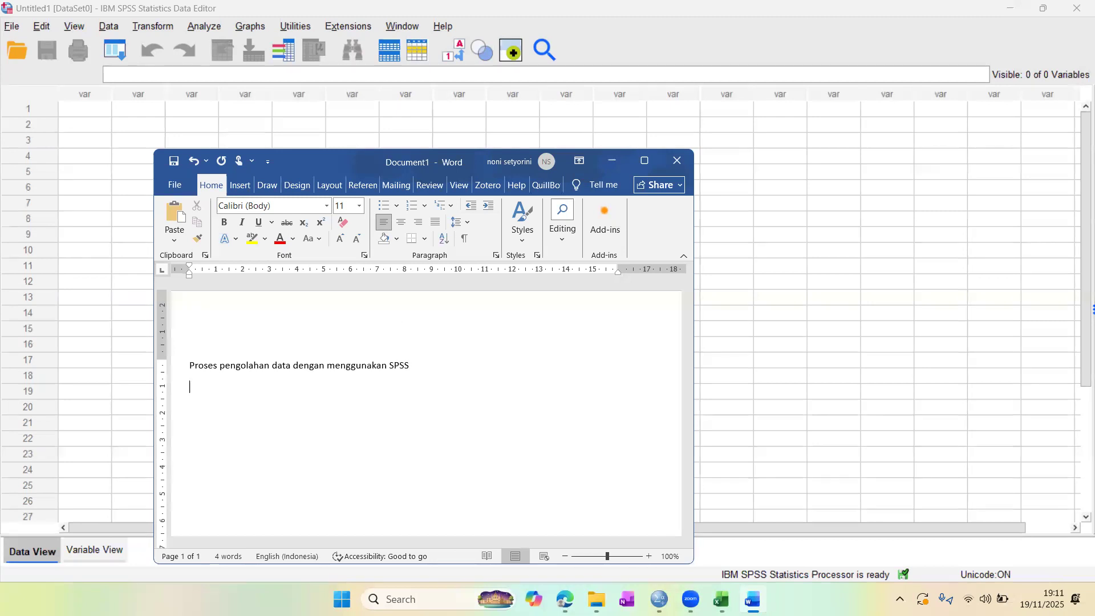
{"action": "left_click", "coordinate": [644, 162]}
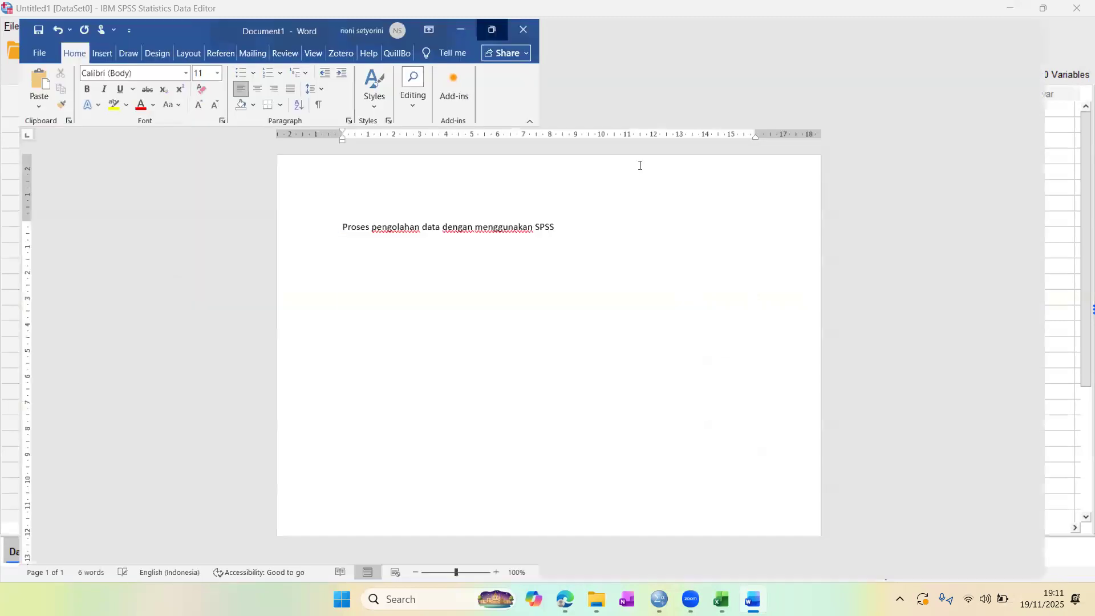
- Add a numbered list below the heading with "Uji Instrumen", "Uji Model", "Uji Asumsi Klasik" and "Uji hipotesis"
{"action": "type", "text": "."}
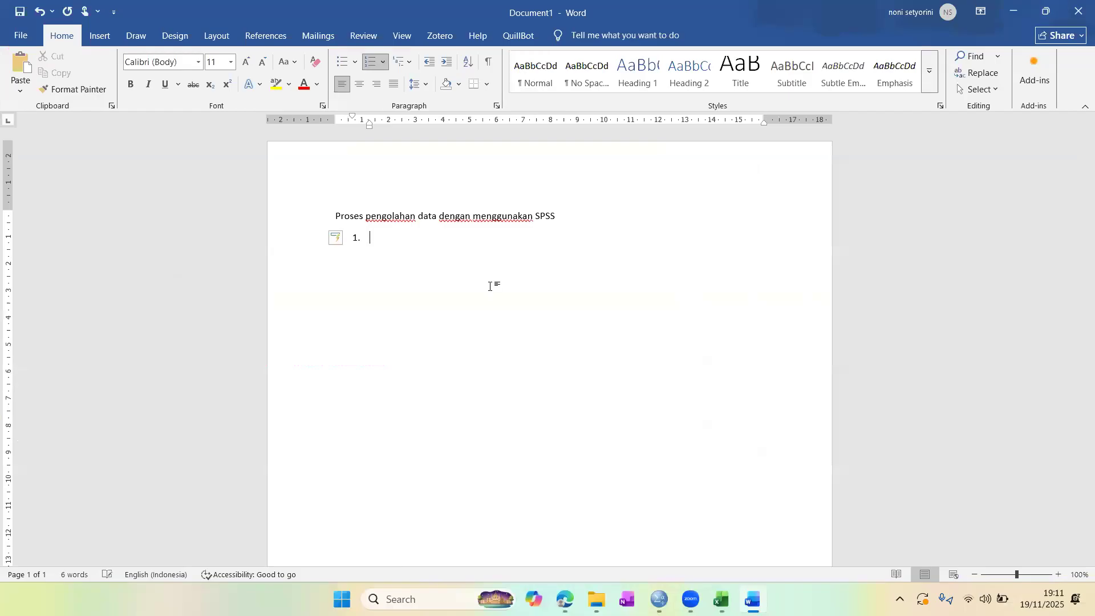
{"action": "type", "text": " Uji Instrumen"}
{"action": "key", "text": "Return"}
{"action": "type", "text": "Uji"}
{"action": "type", "text": "Model"}
{"action": "key", "text": "Return"}
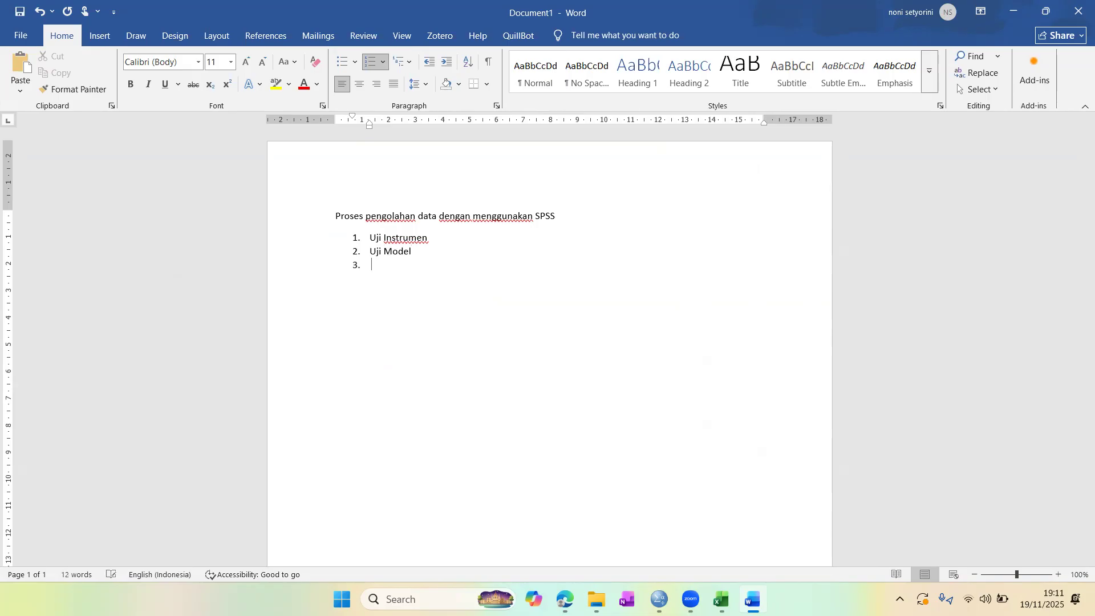
{"action": "type", "text": "Uji Asumsi Klasik"}
{"action": "key", "text": "Return"}
{"action": "type", "text": "Uji "}
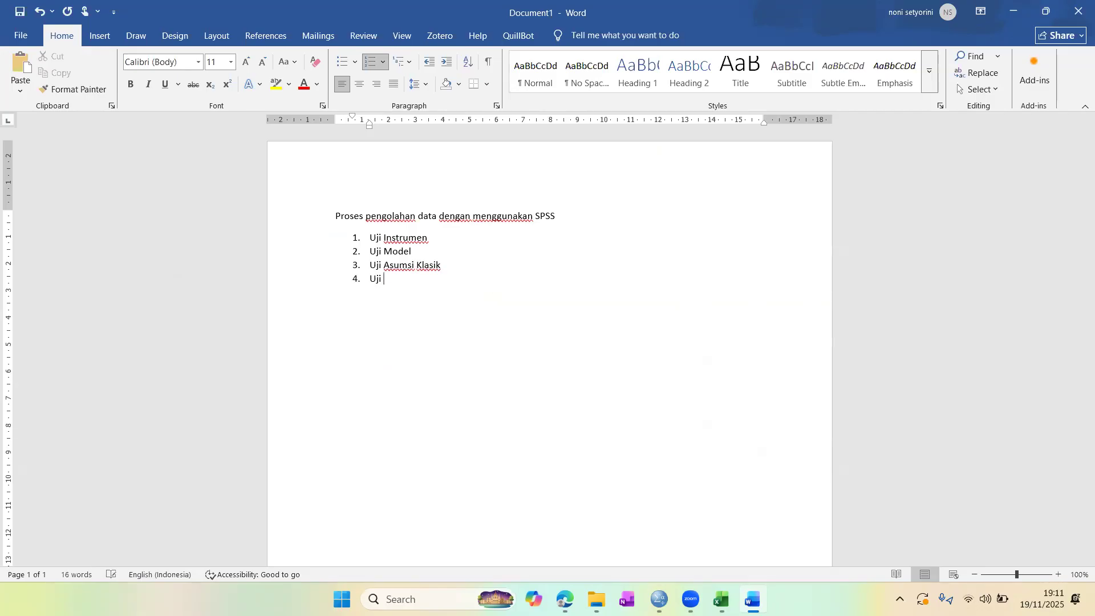
{"action": "type", "text": "hipotesis"}
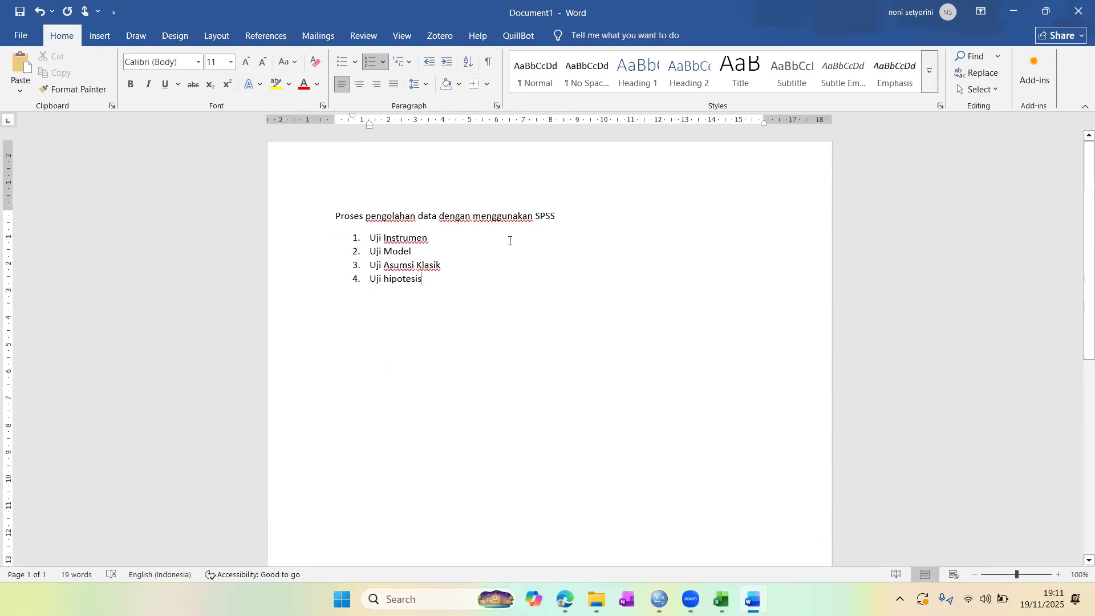
- Append "=> kegunaan untuk memastikan kuesioner dalam keadaan baik" to the "Uji Instrumen" item
{"action": "left_click", "coordinate": [434, 239]}
{"action": "type", "text": "=> kegu"}
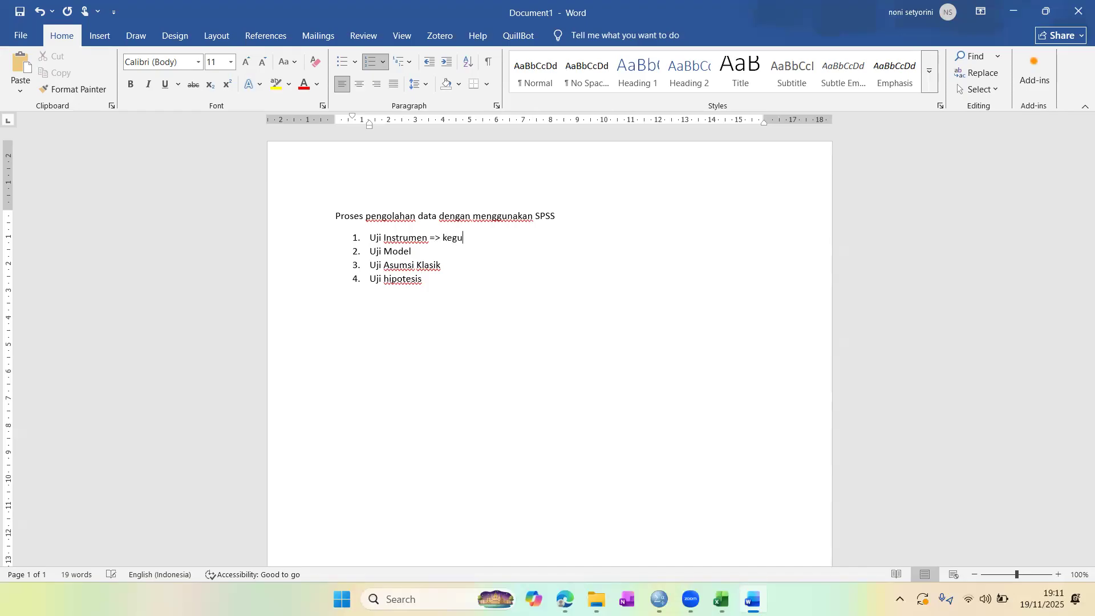
{"action": "type", "text": "naan untuk memastikan"}
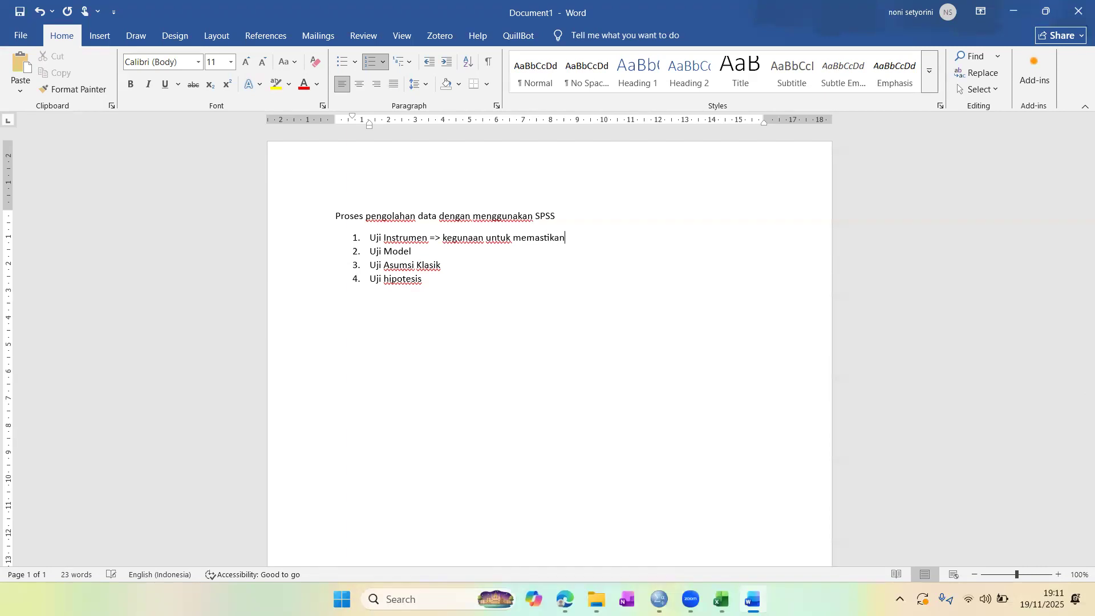
{"action": "type", "text": " kuesioner dalam keadaan baik"}
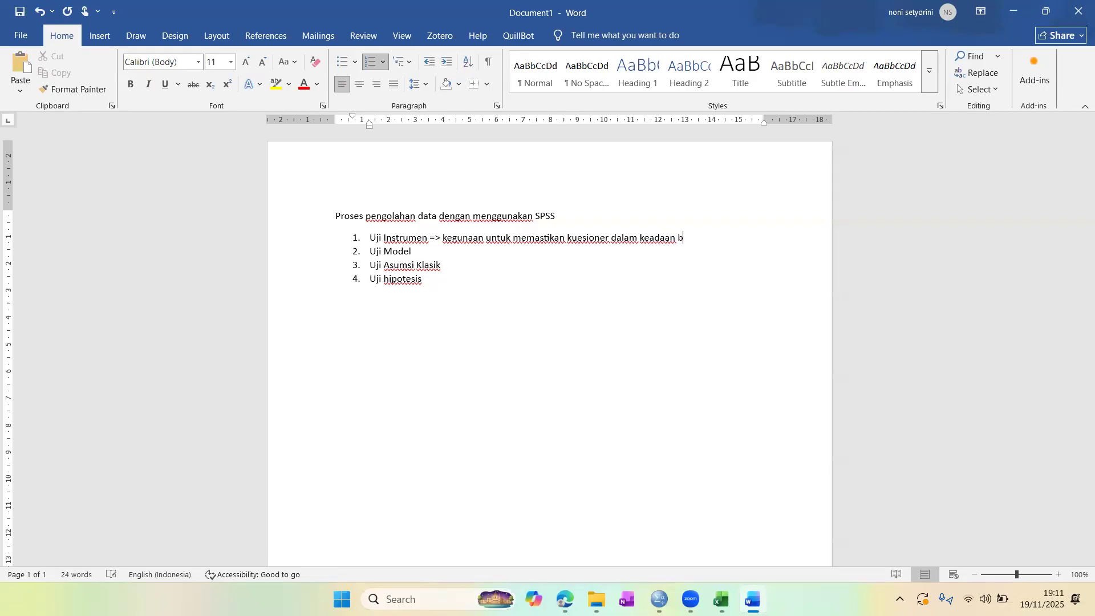
- Add lettered sub-items "a. Uji Validitas" and "b. Uji Reliabilitas" under "Uji Instrumen"
{"action": "key", "text": "Return"}
{"action": "key", "text": "BackSpace"}
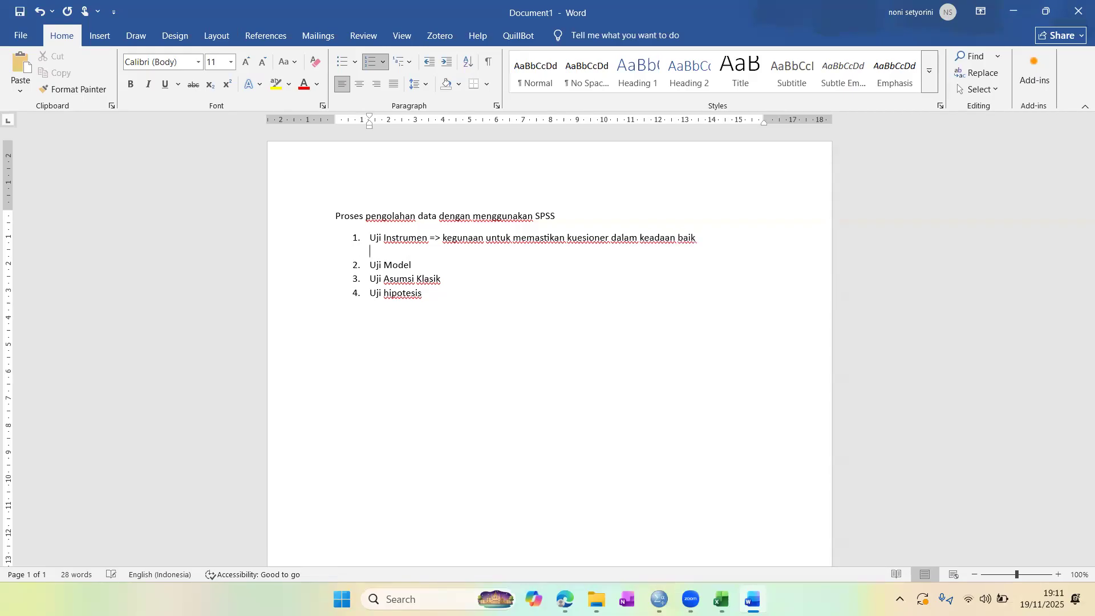
{"action": "type", "text": "a. Uji Validitas"}
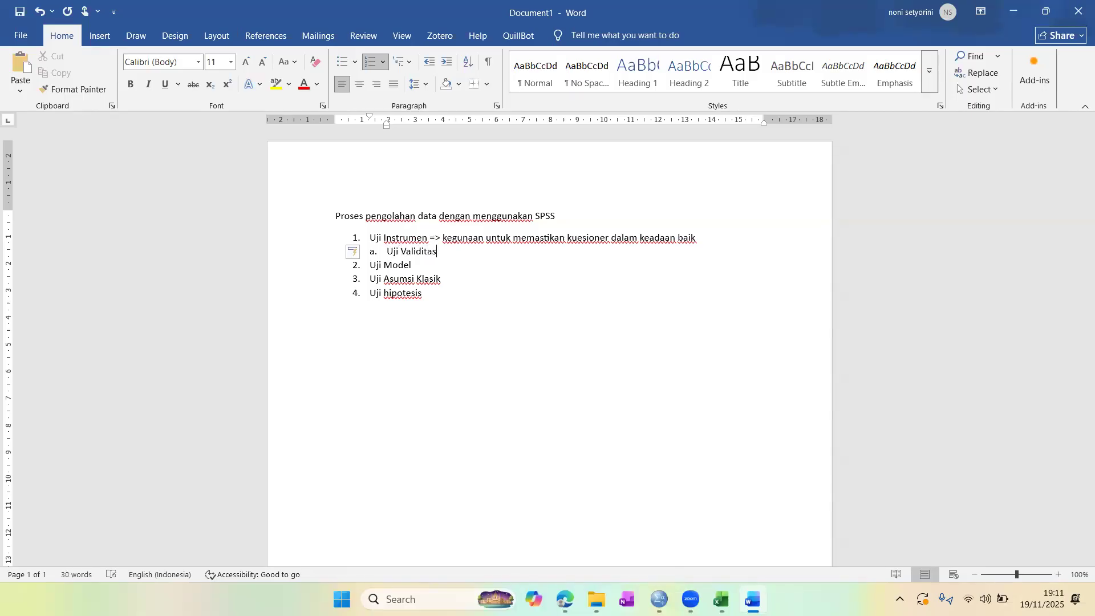
{"action": "key", "text": "Return"}
{"action": "type", "text": "Uji"}
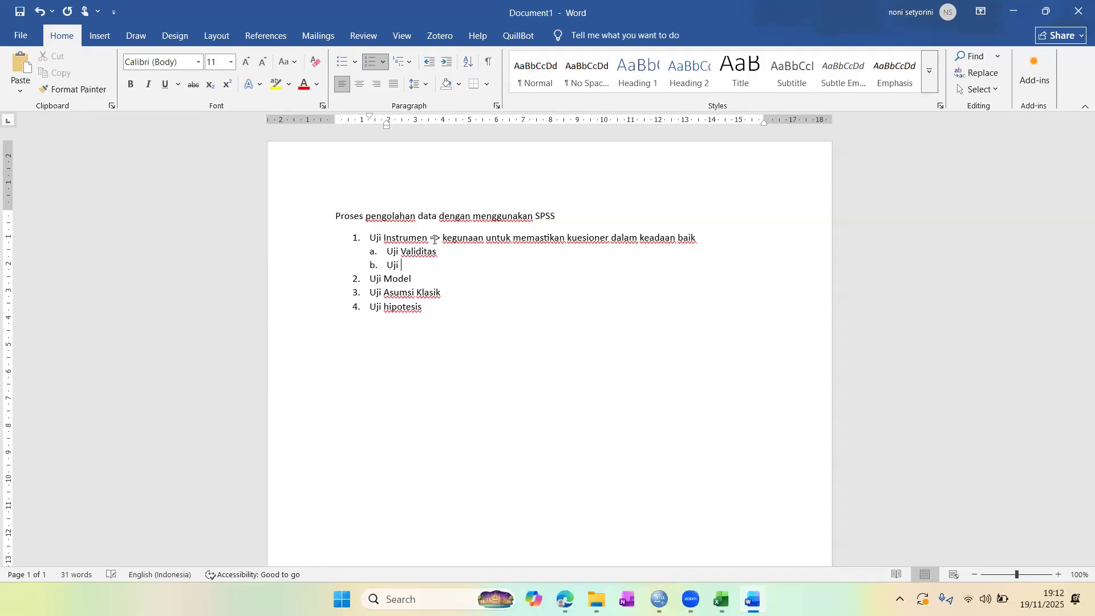
{"action": "type", "text": " Reliabilitas"}
- Switch to SPSS Statistics and try to open the Excel file "Latihan PAS Statistik Deskriptif dan Uji Instrumen.xls" from Downloads as data
{"action": "mouse_move", "coordinate": [691, 599]}
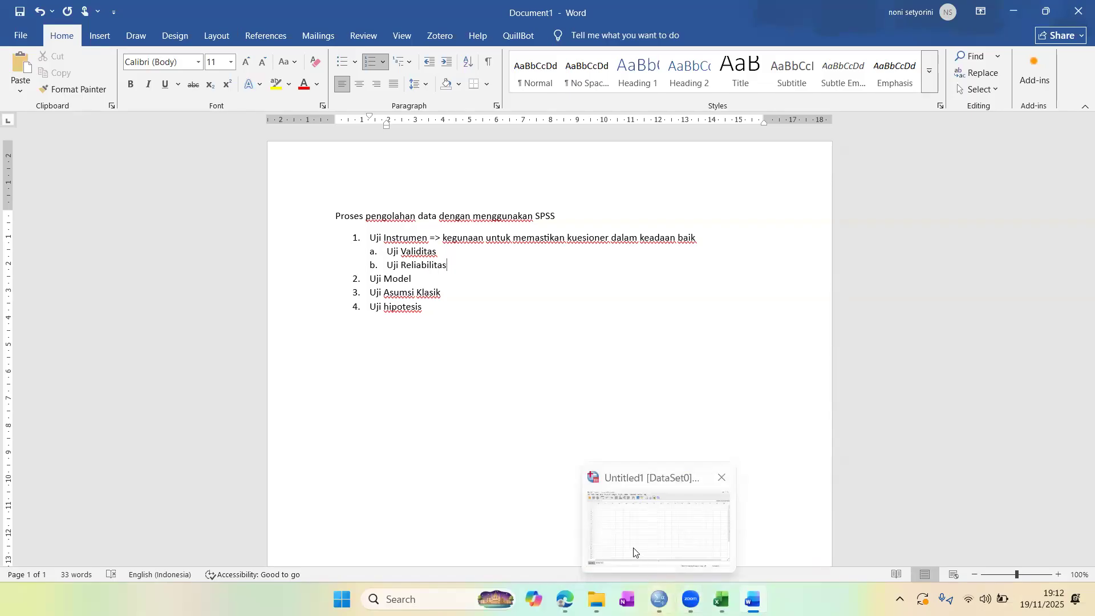
{"action": "left_click", "coordinate": [636, 550]}
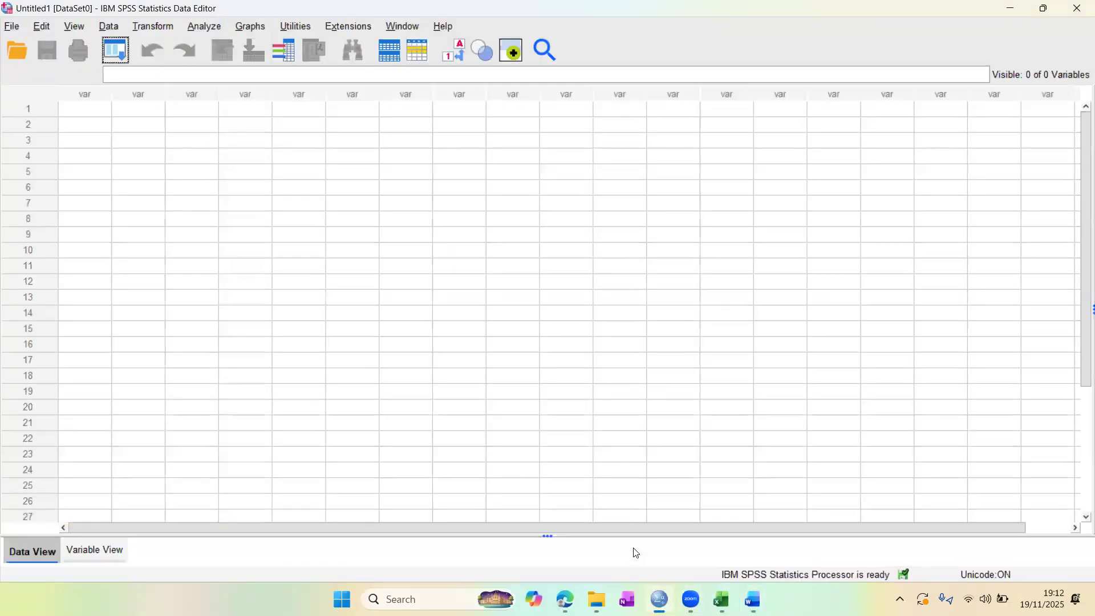
{"action": "left_click", "coordinate": [12, 27]}
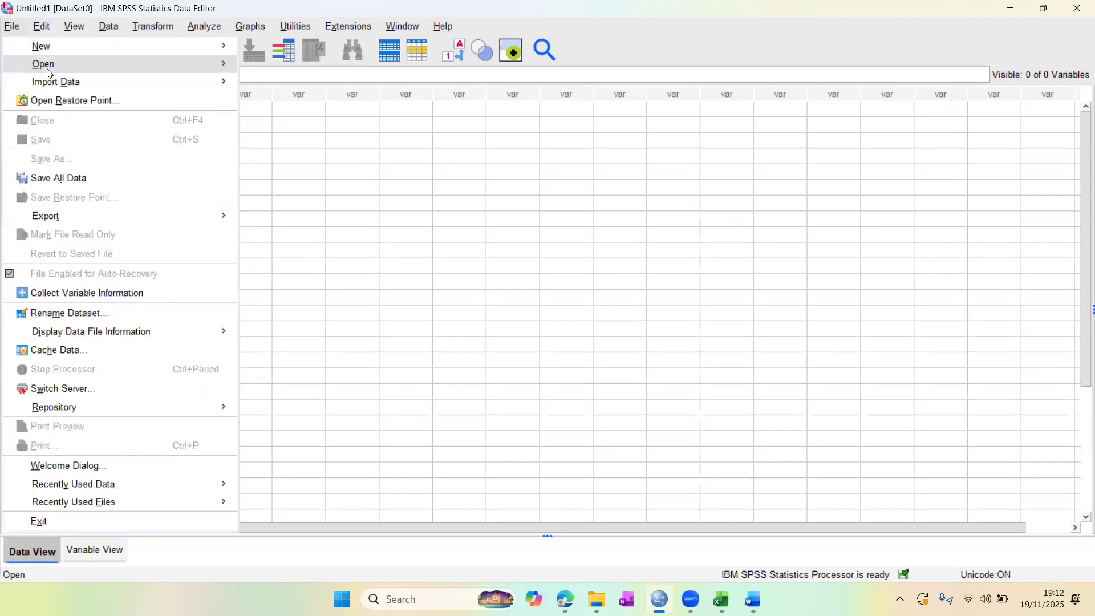
{"action": "mouse_move", "coordinate": [110, 65]}
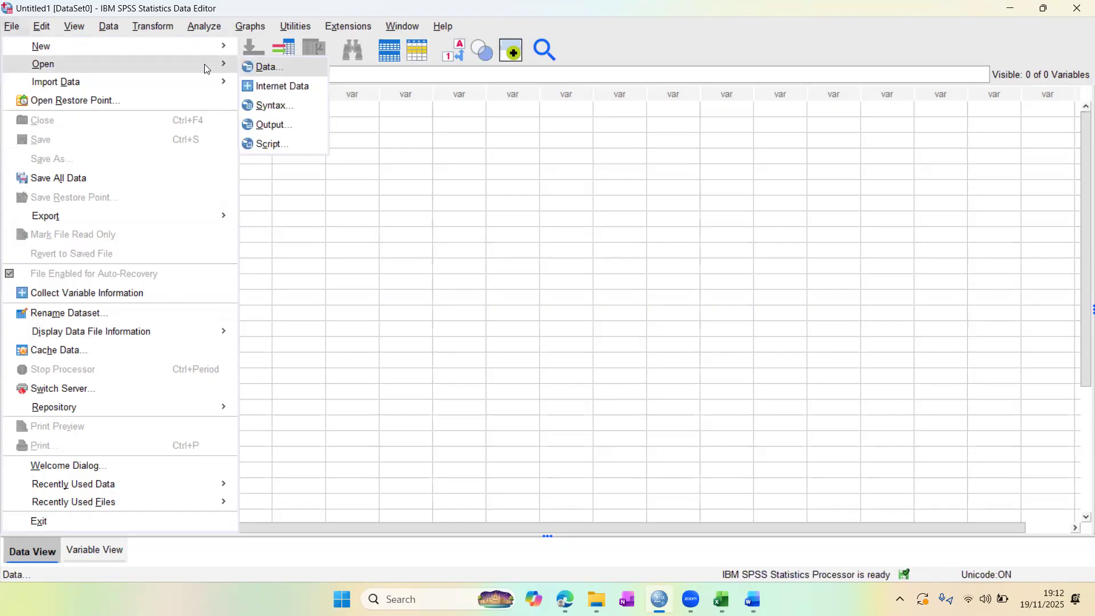
{"action": "key", "text": "Return"}
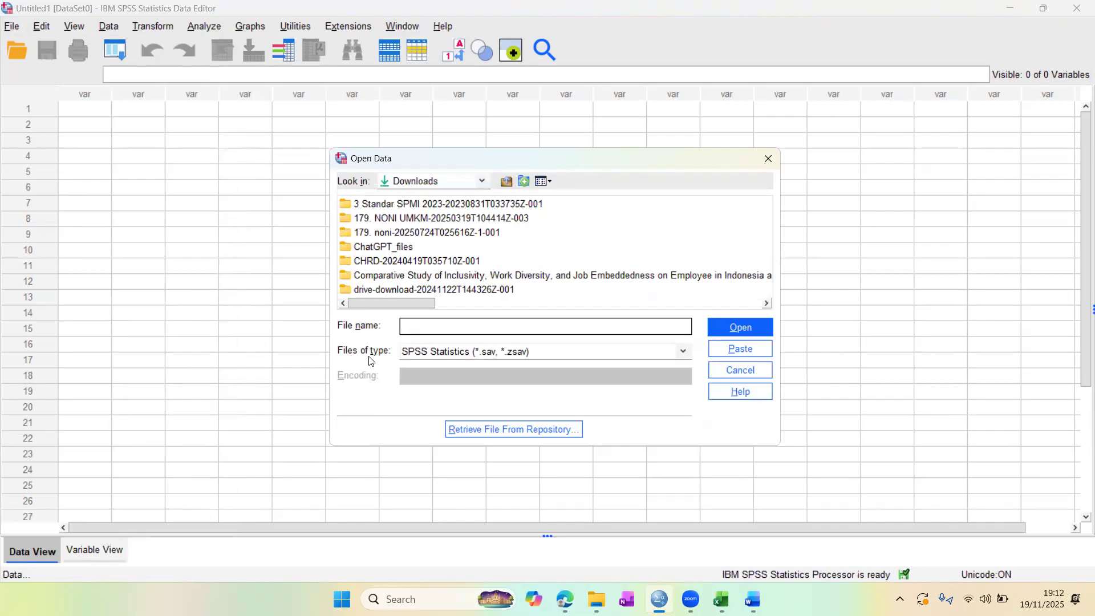
{"action": "left_click", "coordinate": [455, 354]}
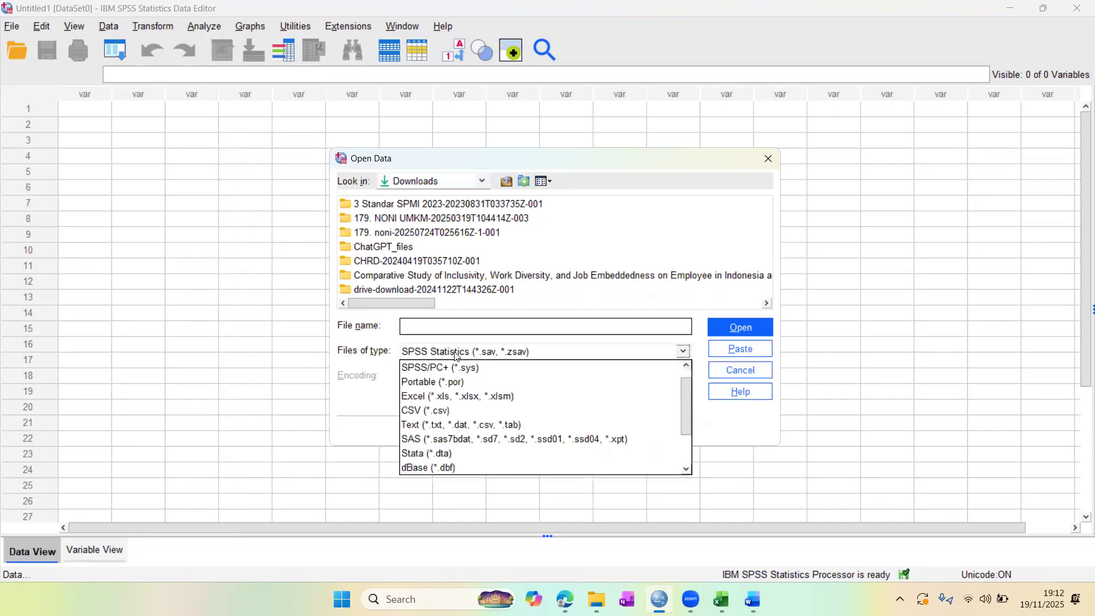
{"action": "left_click", "coordinate": [453, 397]}
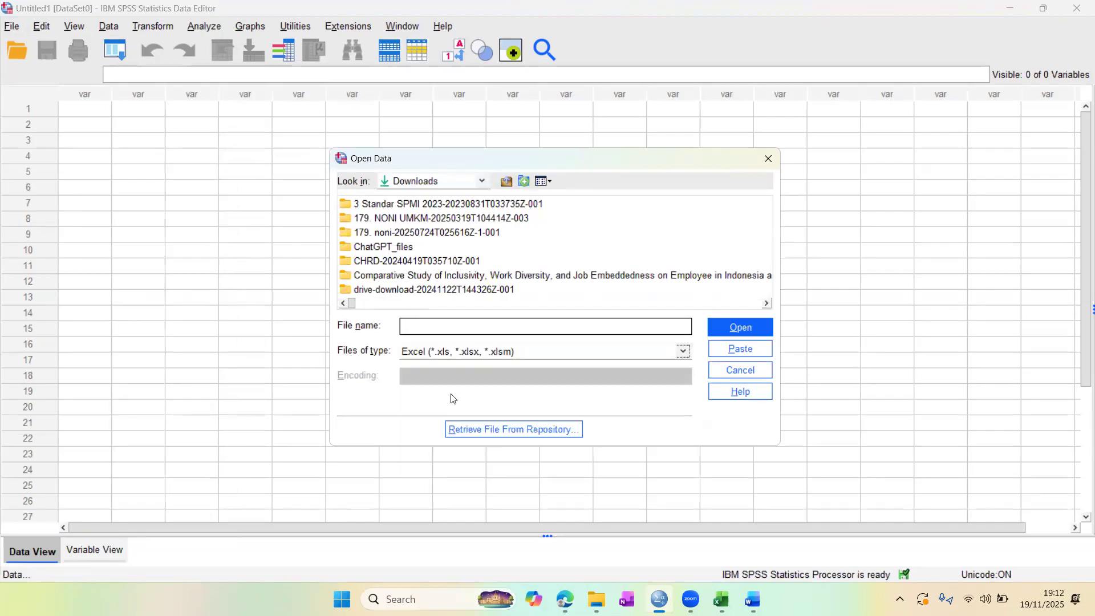
{"action": "left_click", "coordinate": [415, 328]}
{"action": "type", "text": "latiha"}
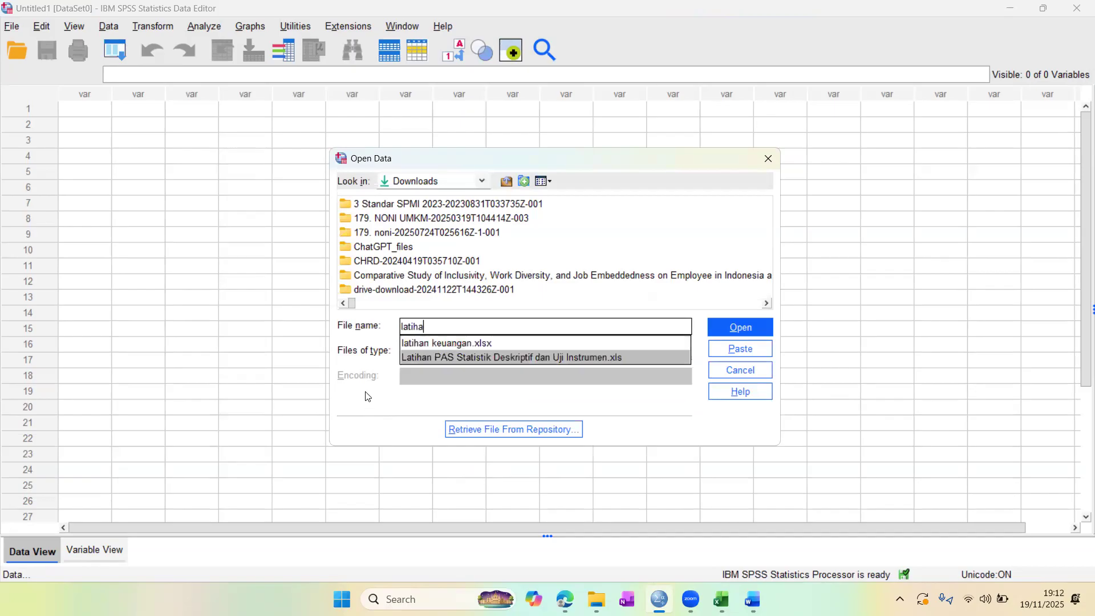
{"action": "left_click", "coordinate": [492, 358]}
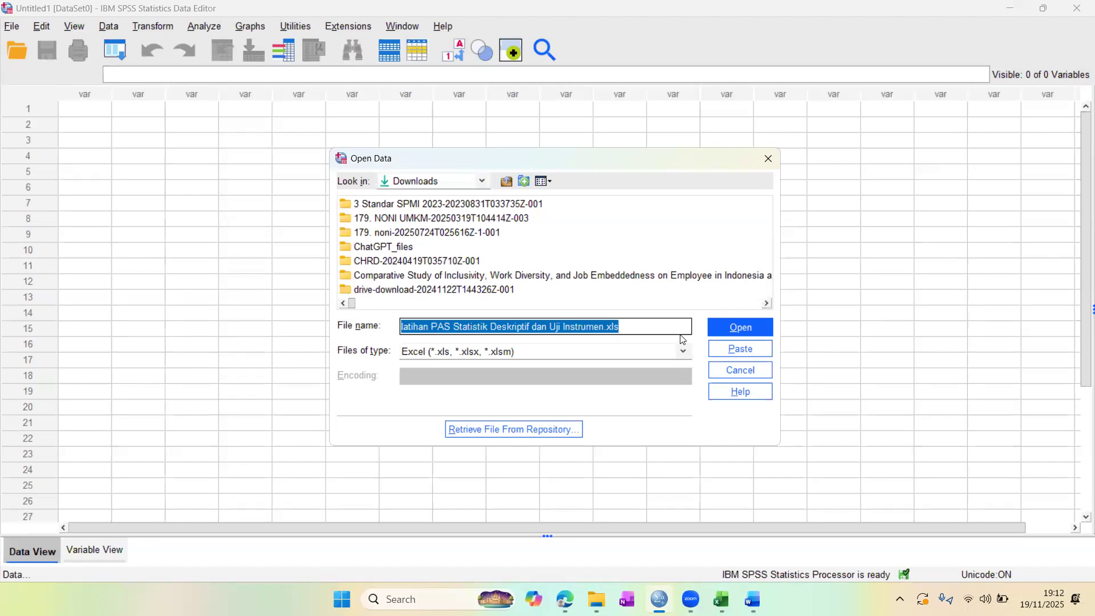
{"action": "left_click", "coordinate": [736, 330]}
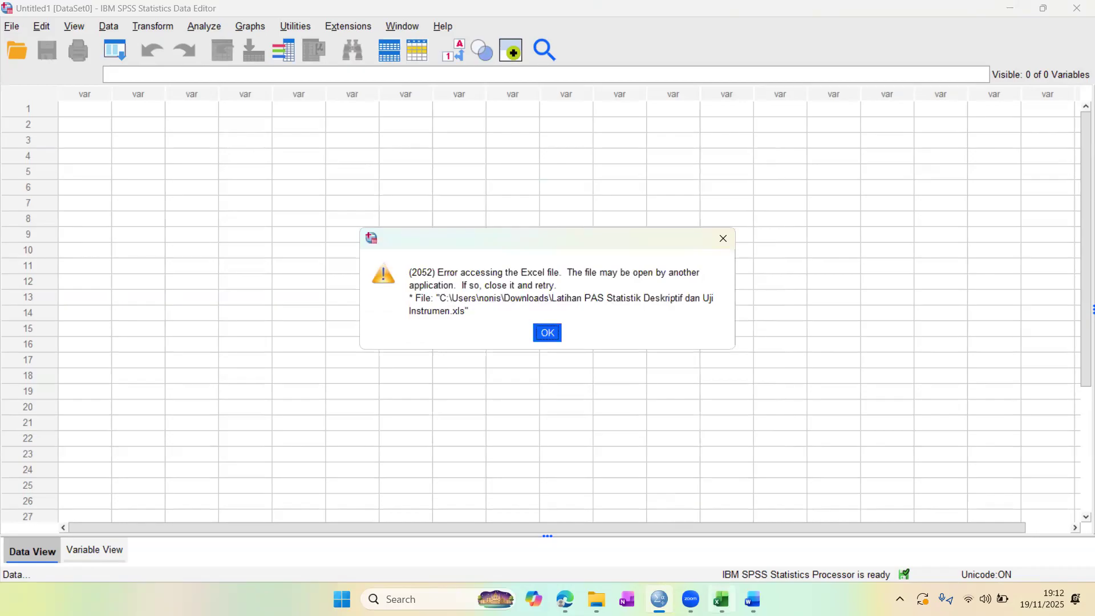
- Switch to Excel and close the "Latihan PAS Statistik Deskriptif dan Uji Instrumen" workbook without saving its changes
{"action": "left_click", "coordinate": [722, 599]}
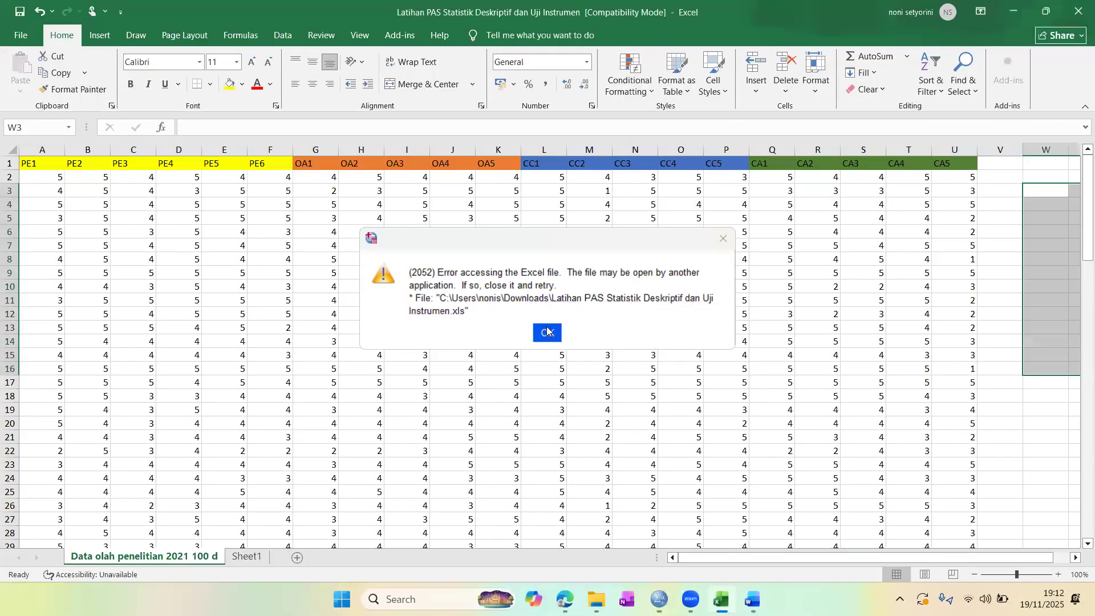
{"action": "left_click", "coordinate": [547, 333]}
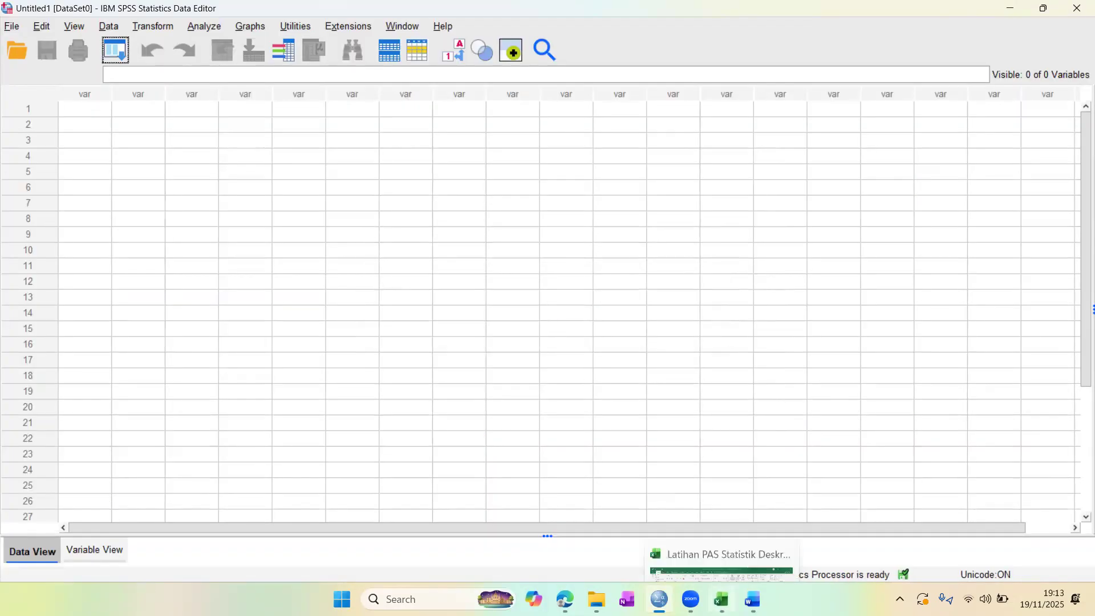
{"action": "left_click", "coordinate": [728, 540]}
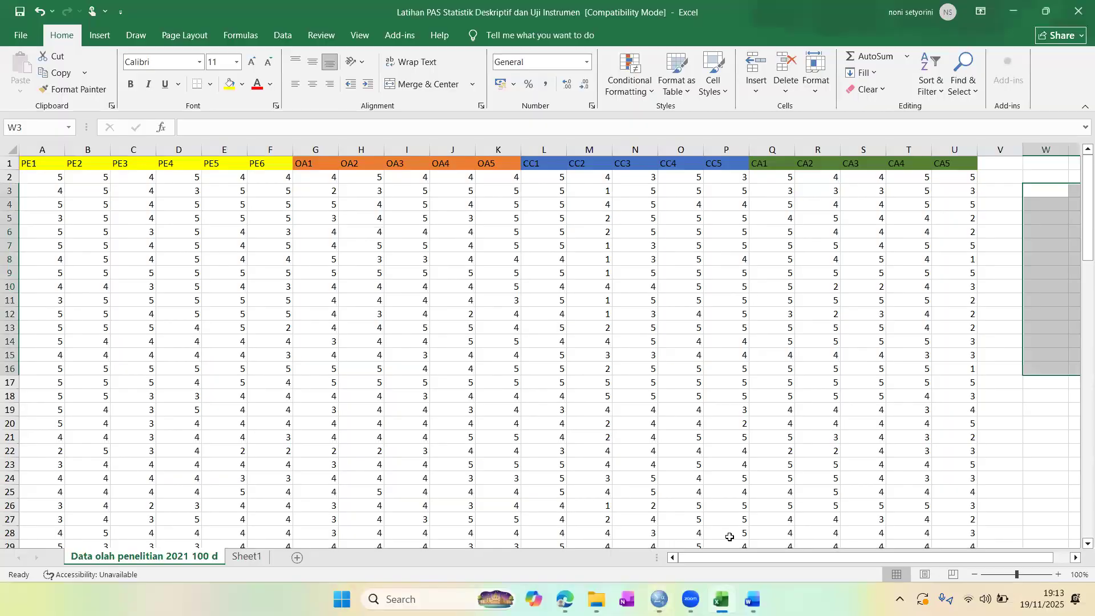
{"action": "left_click", "coordinate": [1079, 12]}
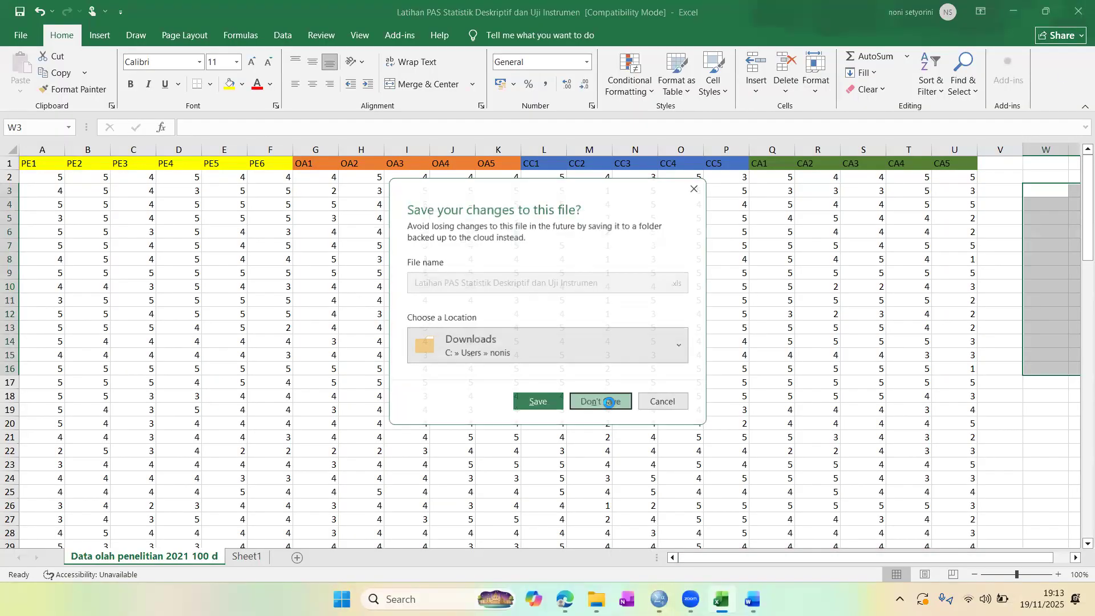
- Discard the Excel workbook's changes, switch to SPSS Statistics and open "Latihan PAS Statistik Deskriptif dan Uji Instrumen.xls" from Downloads as Excel data
{"action": "left_click", "coordinate": [601, 402]}
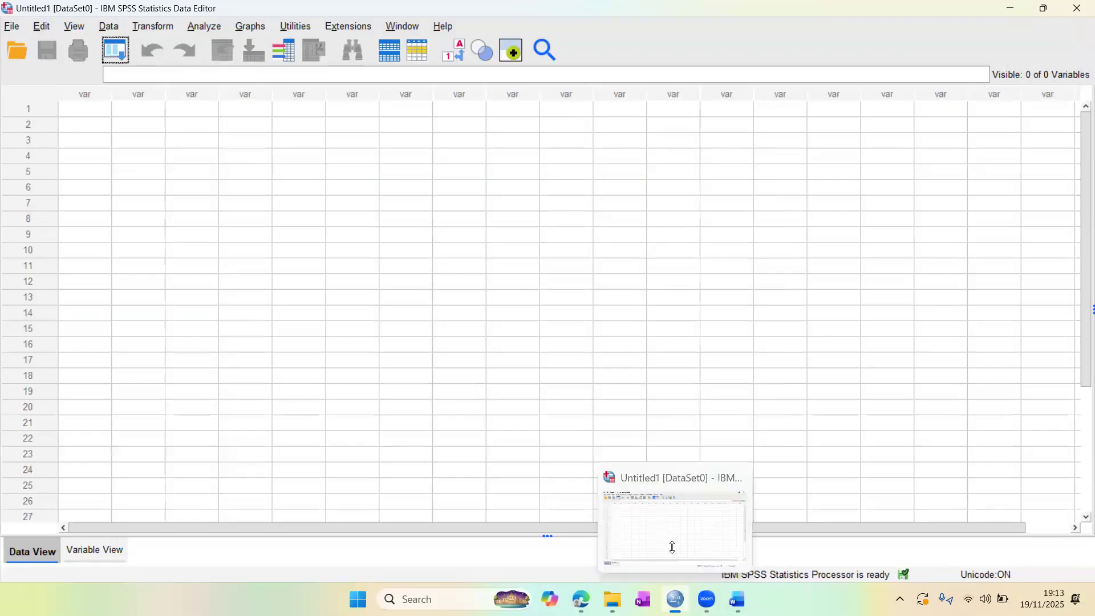
{"action": "left_click", "coordinate": [4, 24]}
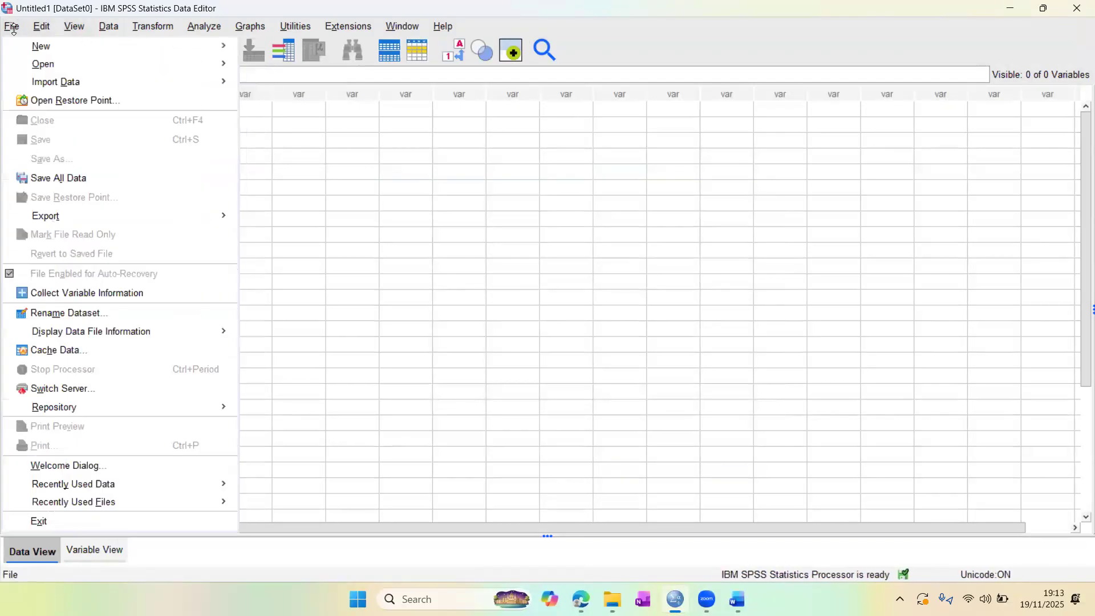
{"action": "mouse_move", "coordinate": [204, 67]}
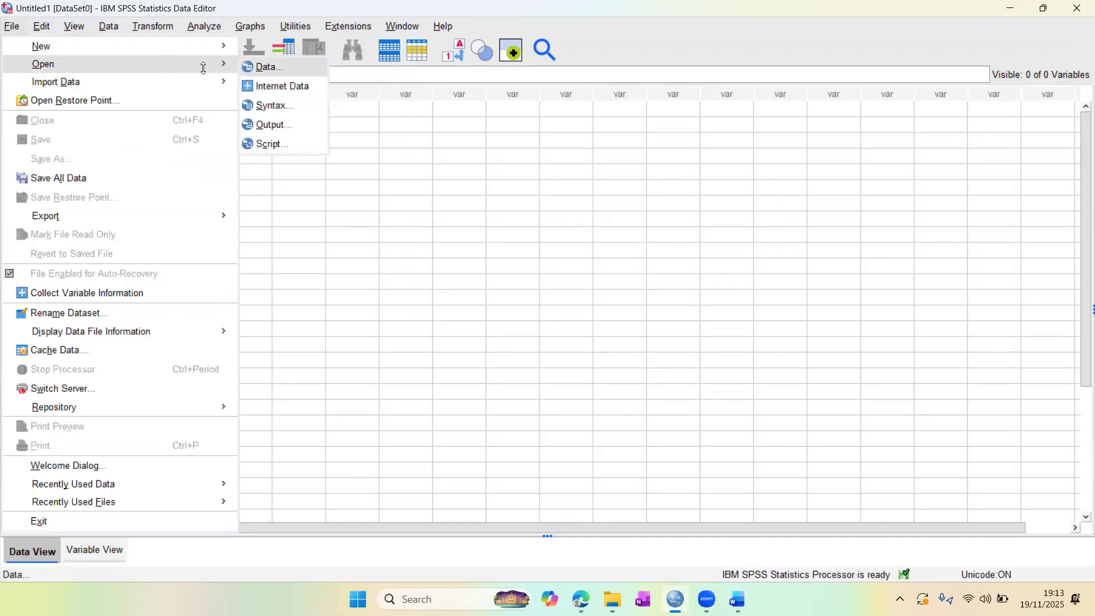
{"action": "key", "text": "Return"}
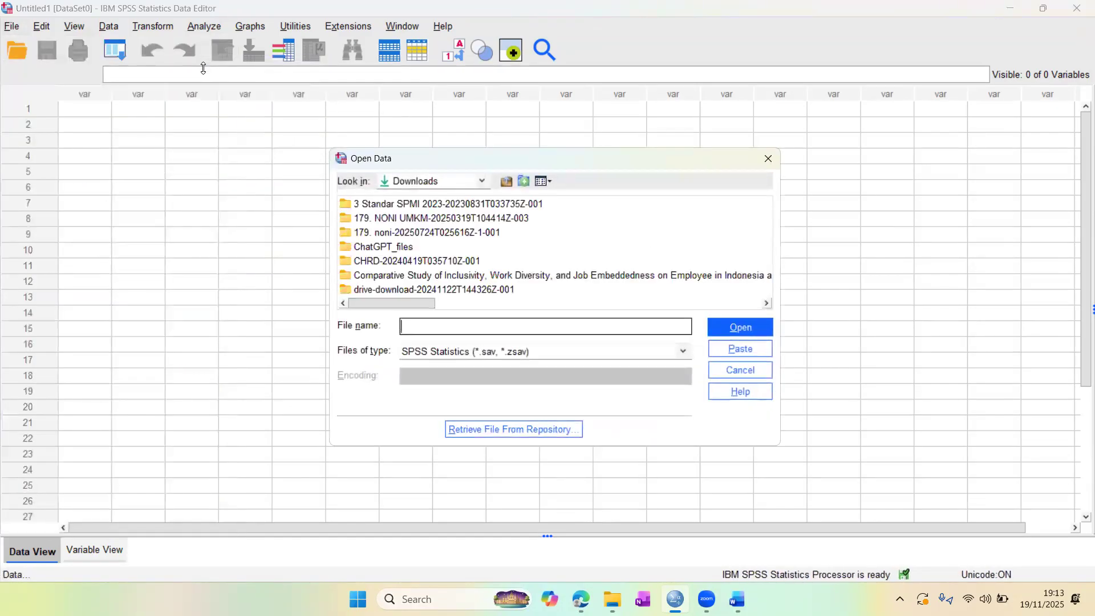
{"action": "left_click", "coordinate": [481, 353]}
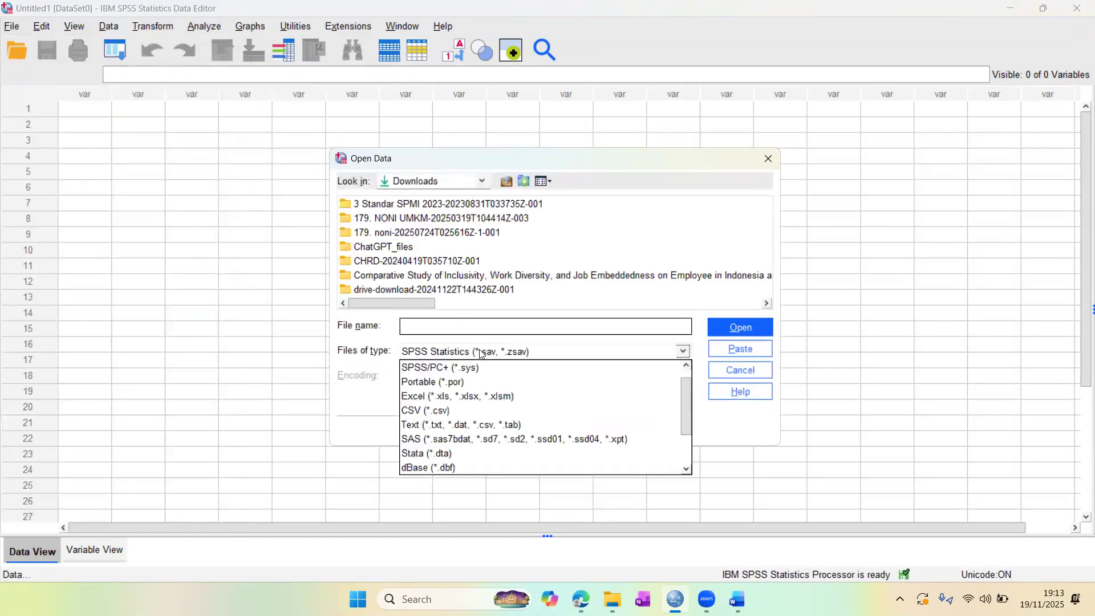
{"action": "left_click", "coordinate": [455, 403]}
{"action": "left_click", "coordinate": [438, 328]}
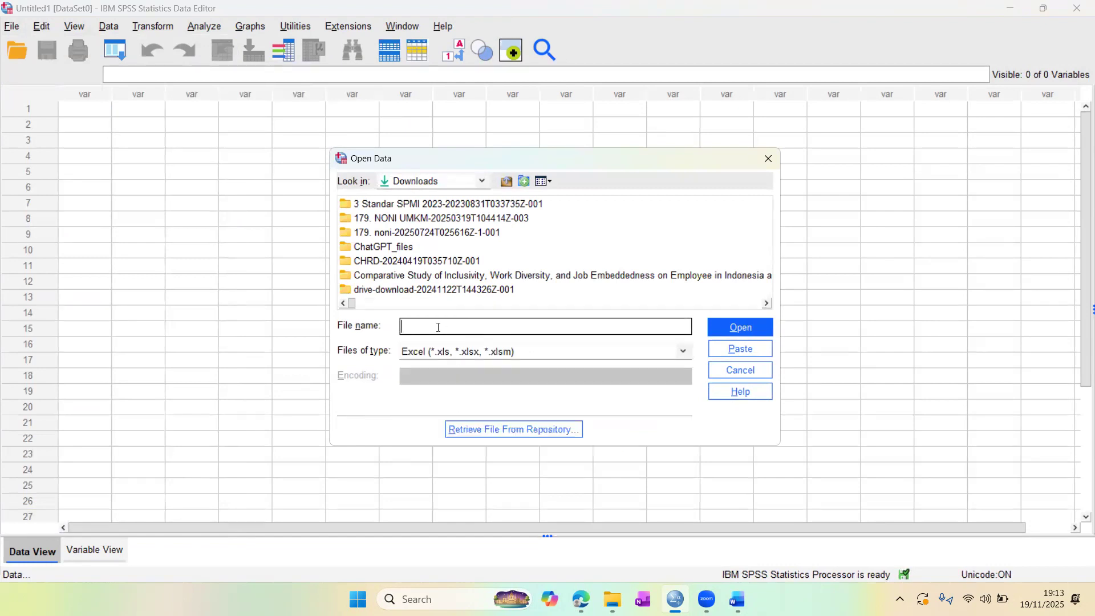
{"action": "type", "text": "Latihan"}
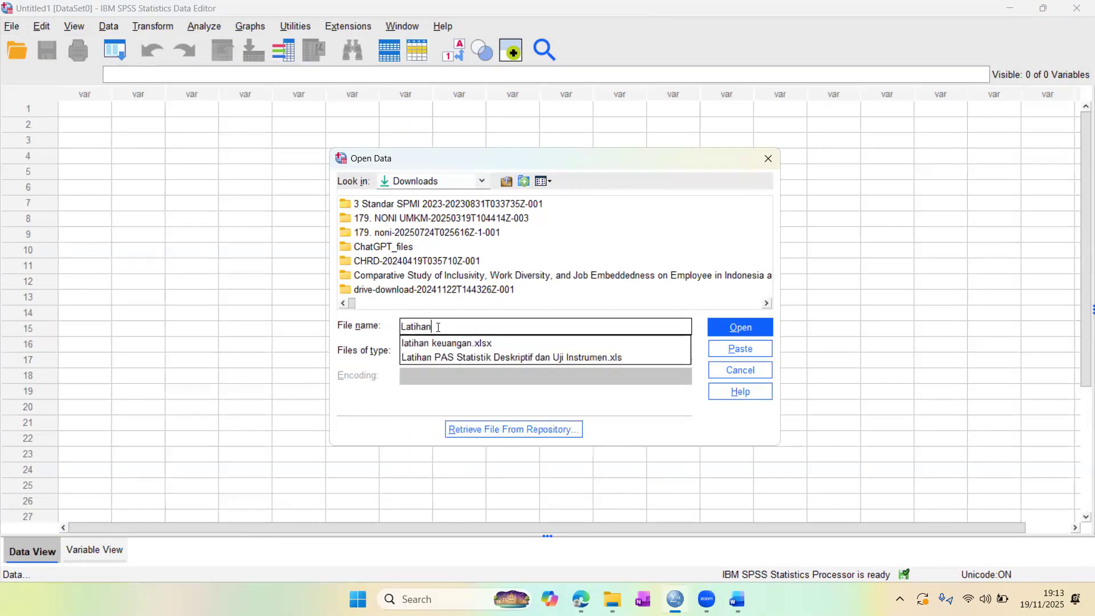
{"action": "left_click", "coordinate": [458, 357]}
{"action": "left_click", "coordinate": [715, 325]}
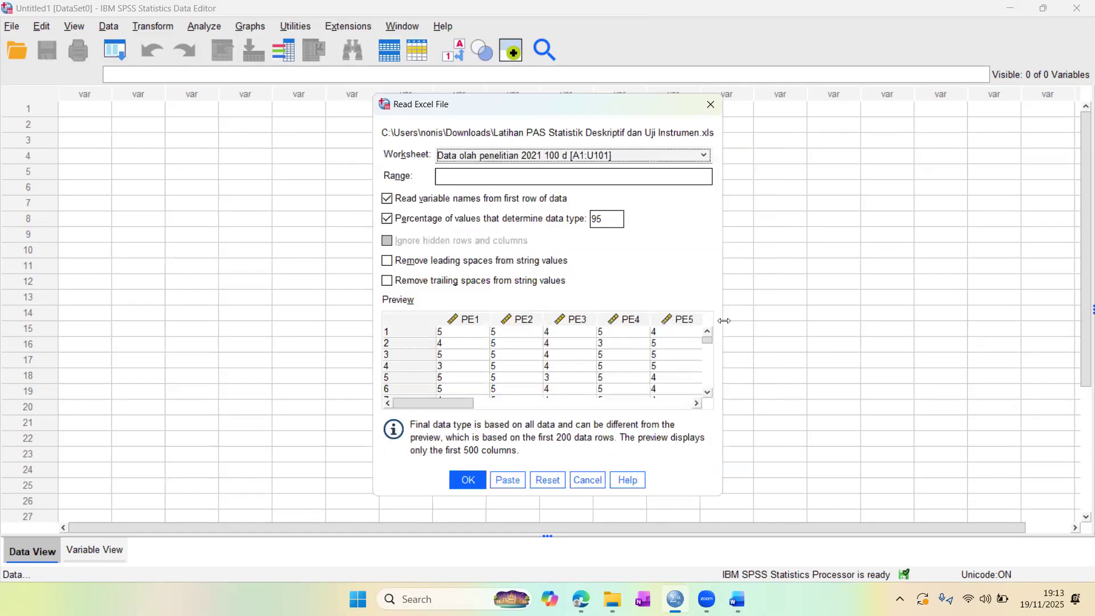
- Import the worksheet "Data olah penelitian 2021 100 d" with variable names read from the first row, and look over the data
{"action": "left_click_drag", "start_coordinate": [457, 403], "coordinate": [667, 409]}
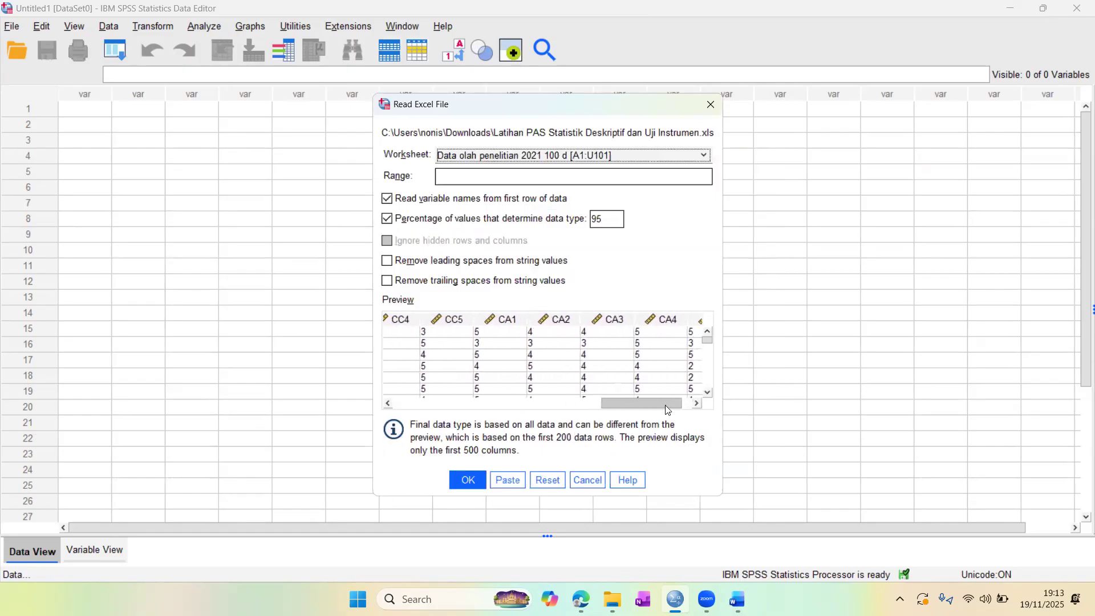
{"action": "left_click", "coordinate": [467, 481]}
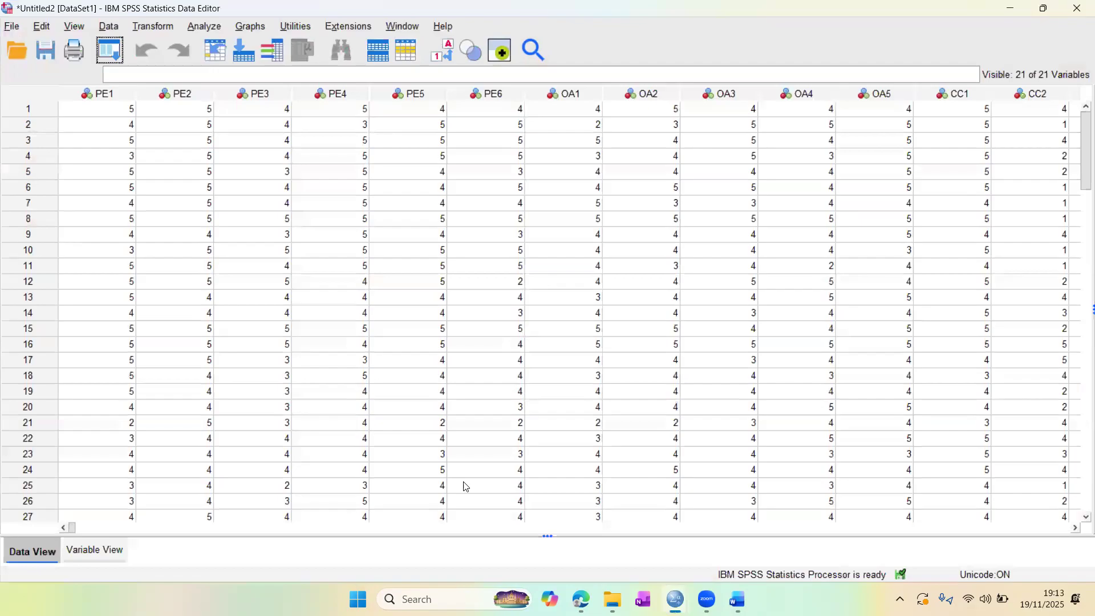
{"action": "scroll", "coordinate": [466, 487], "scroll_direction": "down", "scroll_amount": 2}
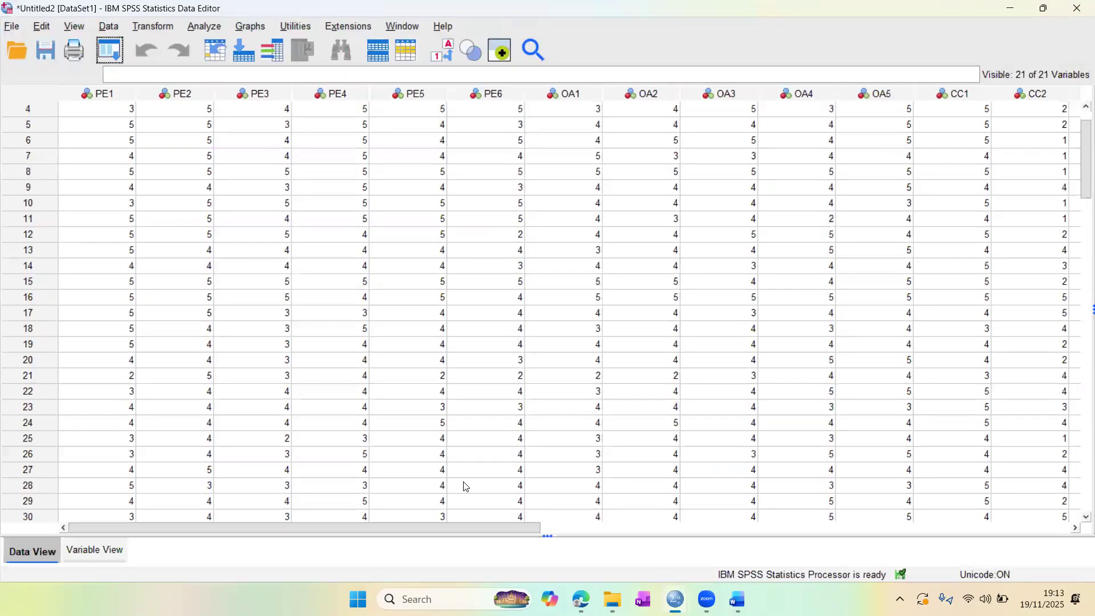
{"action": "scroll", "coordinate": [465, 485], "scroll_direction": "up", "scroll_amount": 2}
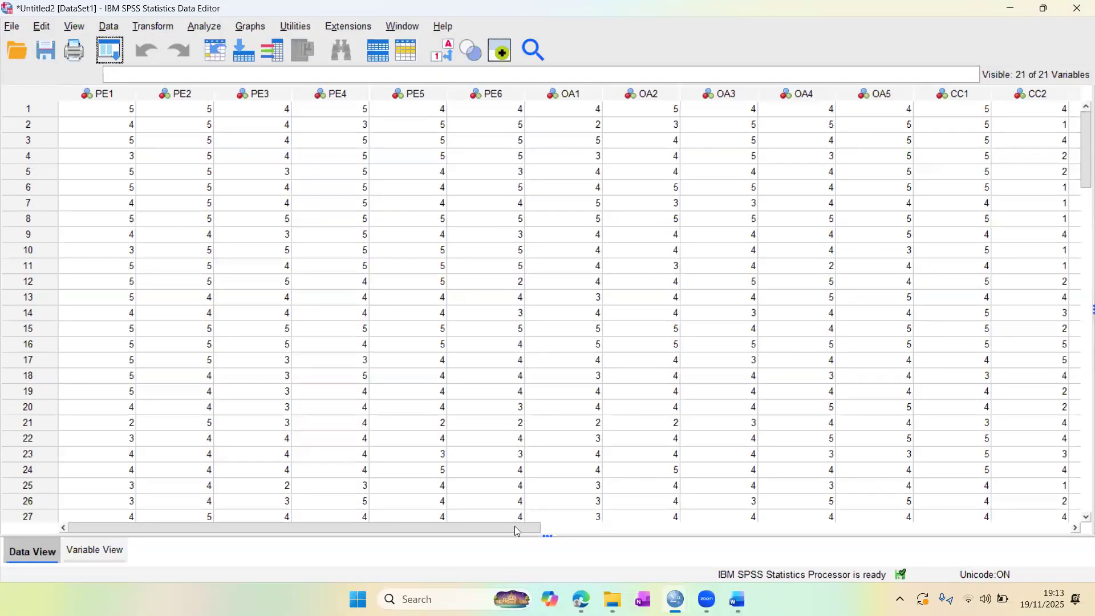
{"action": "left_click_drag", "start_coordinate": [498, 531], "coordinate": [355, 559]}
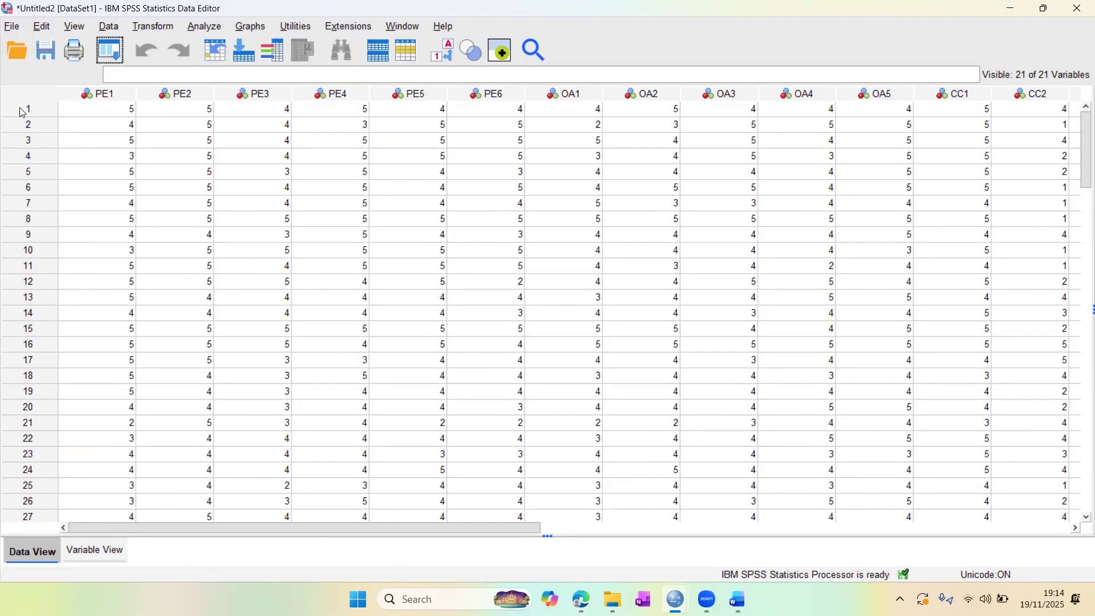
- Start a Factor Analysis from the dimension reduction procedures
{"action": "left_click", "coordinate": [205, 29]}
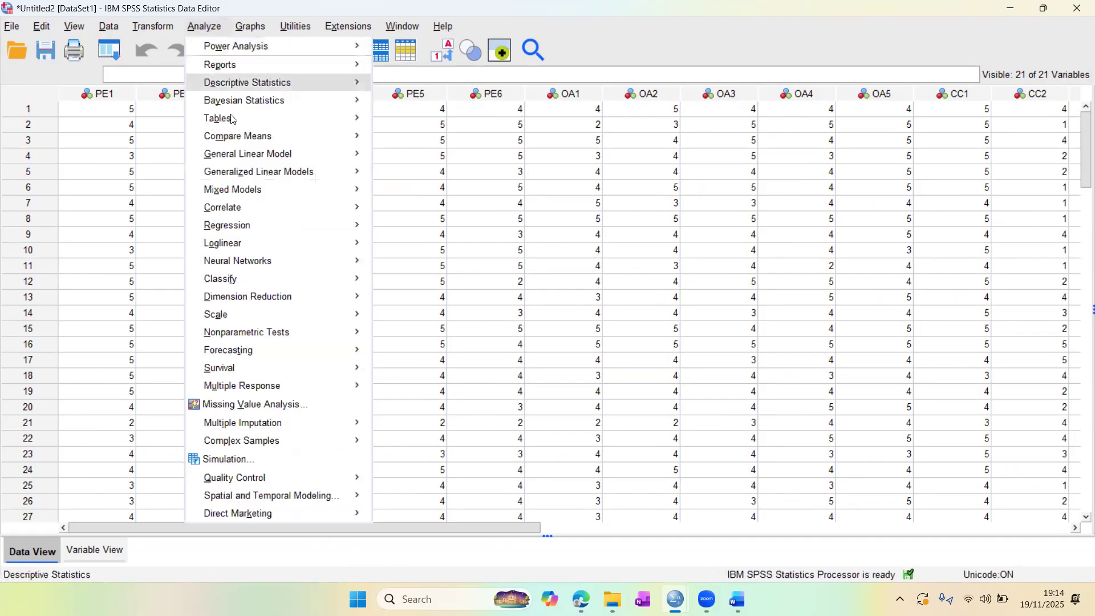
{"action": "mouse_move", "coordinate": [272, 305]}
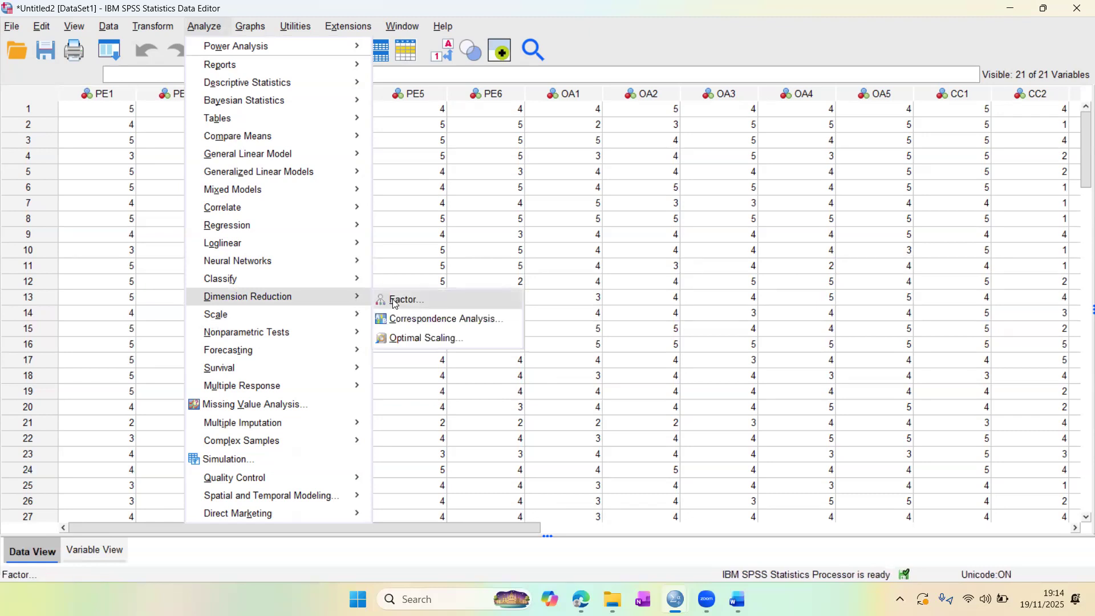
{"action": "left_click", "coordinate": [452, 304]}
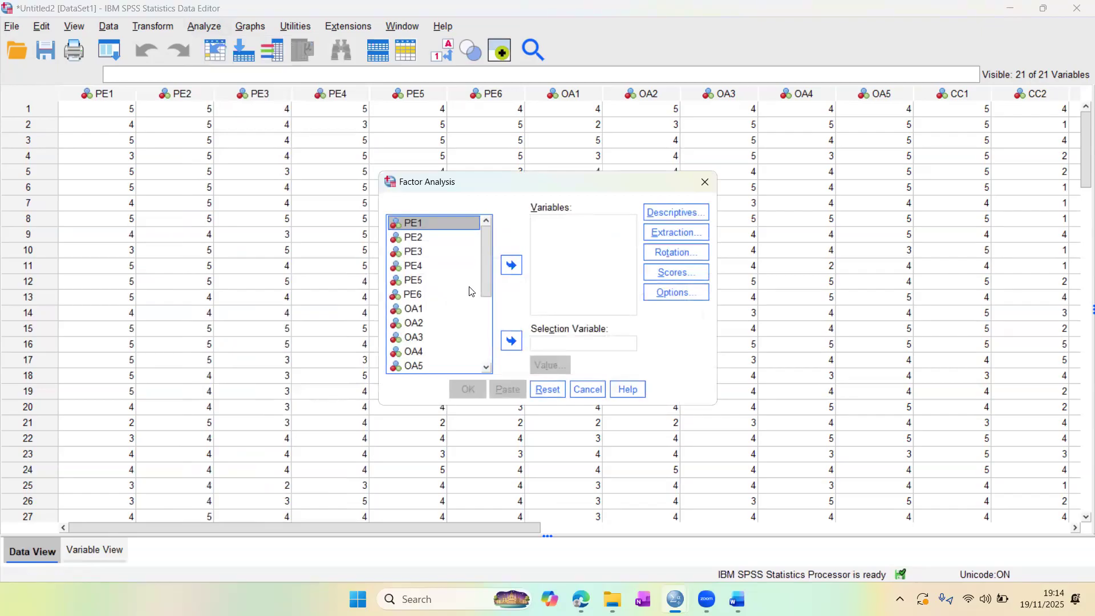
- Try to select all variables from PE1 through CA5 in the Factor Analysis source list
{"action": "left_click_drag", "start_coordinate": [487, 262], "coordinate": [486, 234]}
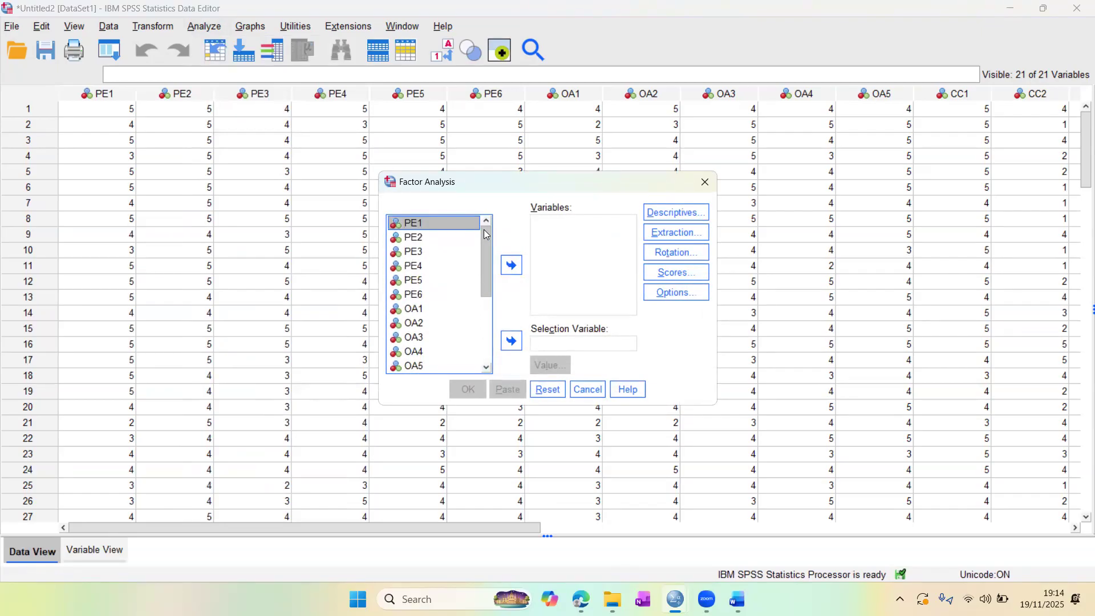
{"action": "key", "text": "shift+Down"}
{"action": "key", "text": "shift+Down"}
{"action": "key", "text": "shift+Down"}
{"action": "key", "text": "shift+Down"}
{"action": "key", "text": "shift+Down"}
{"action": "key", "text": "shift+Down"}
{"action": "key", "text": "shift+Down"}
{"action": "key", "text": "shift+Down"}
{"action": "key", "text": "shift+Down"}
{"action": "key", "text": "shift+Down"}
{"action": "key", "text": "shift+Down"}
{"action": "key", "text": "shift+Down"}
{"action": "key", "text": "shift+Down"}
{"action": "key", "text": "shift+Down"}
{"action": "key", "text": "shift+Down"}
{"action": "key", "text": "shift+Down"}
{"action": "key", "text": "shift+Down"}
{"action": "key", "text": "shift+Down"}
{"action": "key", "text": "shift+Down"}
{"action": "key", "text": "shift+Down"}
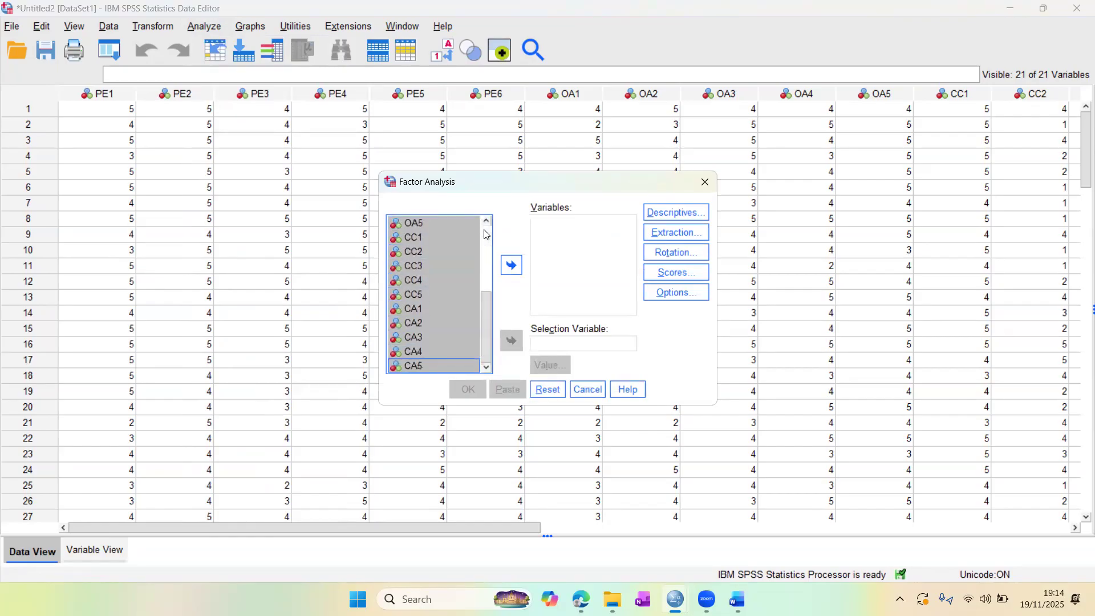
{"action": "left_click_drag", "start_coordinate": [485, 309], "coordinate": [489, 216]}
{"action": "left_click", "coordinate": [467, 223]}
{"action": "left_click", "coordinate": [599, 264]}
{"action": "left_click", "coordinate": [441, 228]}
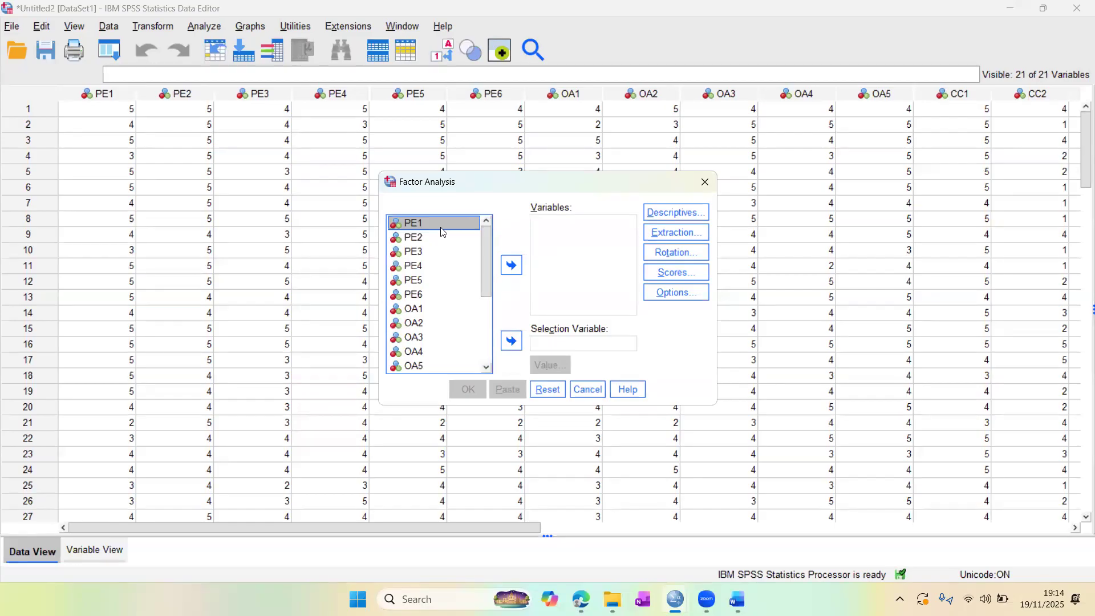
{"action": "key", "text": "shift+Down"}
{"action": "key", "text": "shift+Down"}
{"action": "key", "text": "shift+Down"}
{"action": "key", "text": "shift+Down"}
{"action": "key", "text": "shift+Down"}
{"action": "key", "text": "shift+Down"}
{"action": "key", "text": "shift+Down"}
{"action": "key", "text": "shift+Down"}
{"action": "key", "text": "shift+Down"}
{"action": "key", "text": "shift+Down"}
{"action": "key", "text": "shift+Down"}
{"action": "key", "text": "shift+Down"}
{"action": "key", "text": "shift+Down"}
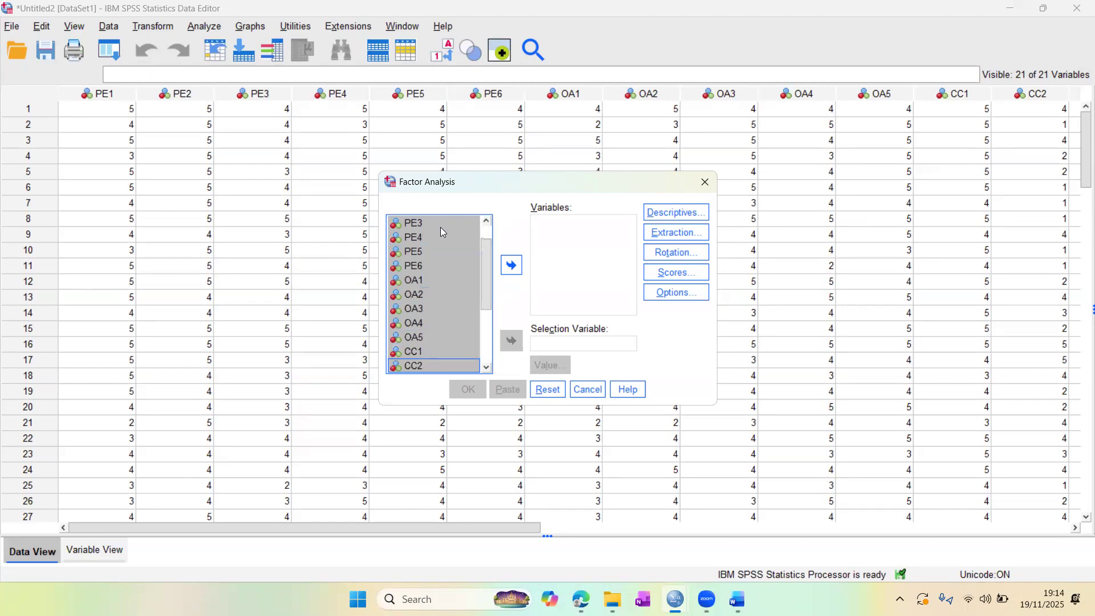
{"action": "key", "text": "shift+Down"}
{"action": "key", "text": "shift+Down"}
{"action": "key", "text": "shift+Down"}
{"action": "key", "text": "shift+Down"}
{"action": "key", "text": "shift+Down"}
{"action": "key", "text": "shift+Down"}
{"action": "key", "text": "shift+Down"}
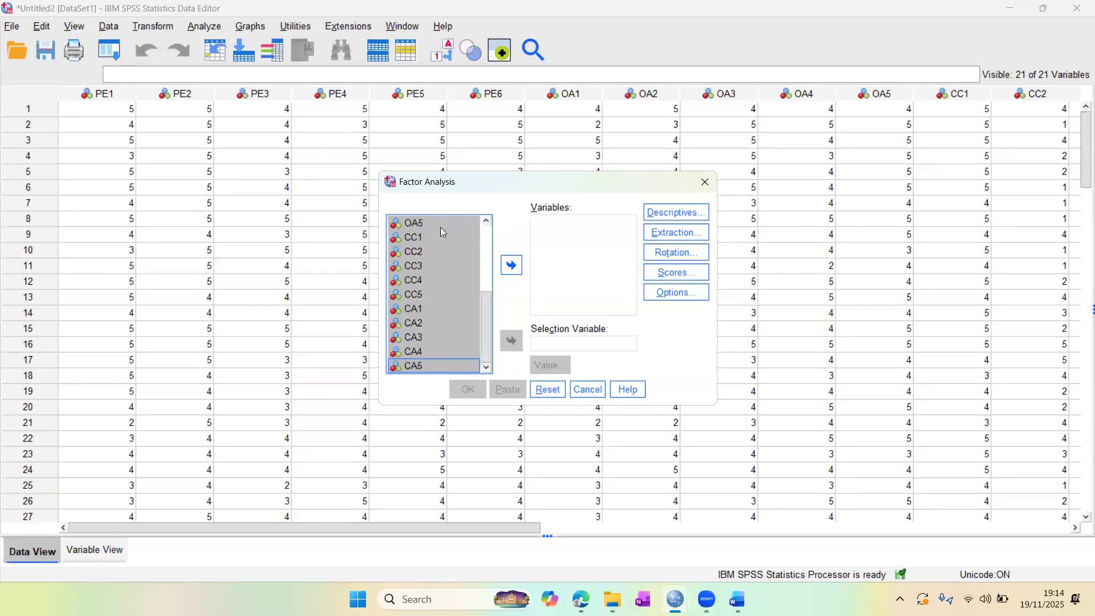
{"action": "left_click_drag", "start_coordinate": [486, 323], "coordinate": [483, 216]}
- Add PE1, PE2, PE3, PE4, PE5 and PE6 one by one to the Factor Analysis variables
{"action": "left_click", "coordinate": [459, 223]}
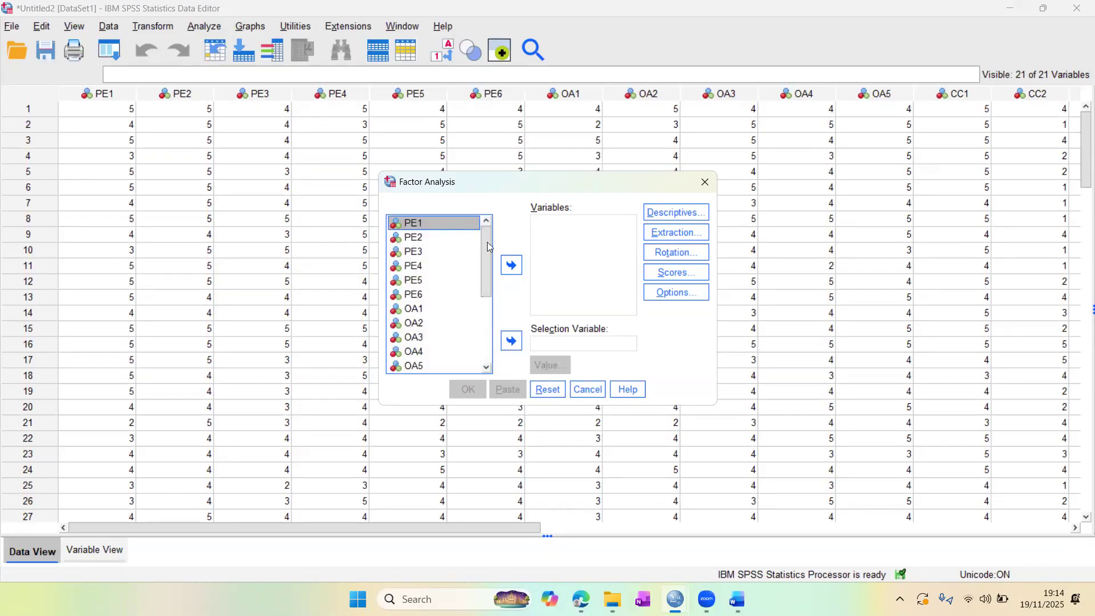
{"action": "left_click", "coordinate": [512, 265]}
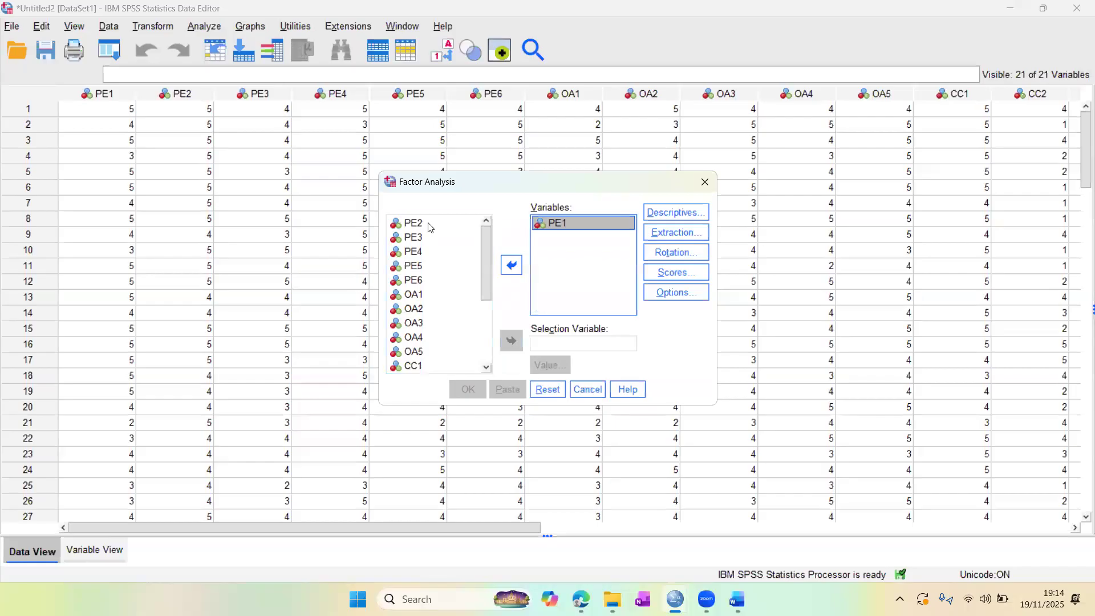
{"action": "left_click", "coordinate": [512, 265]}
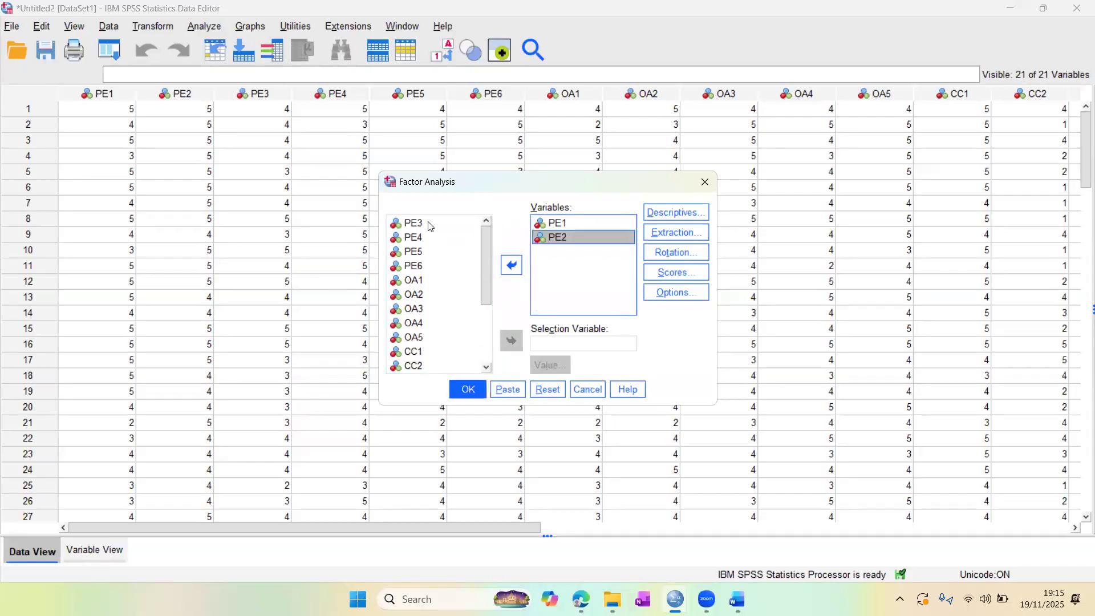
{"action": "left_click", "coordinate": [512, 265]}
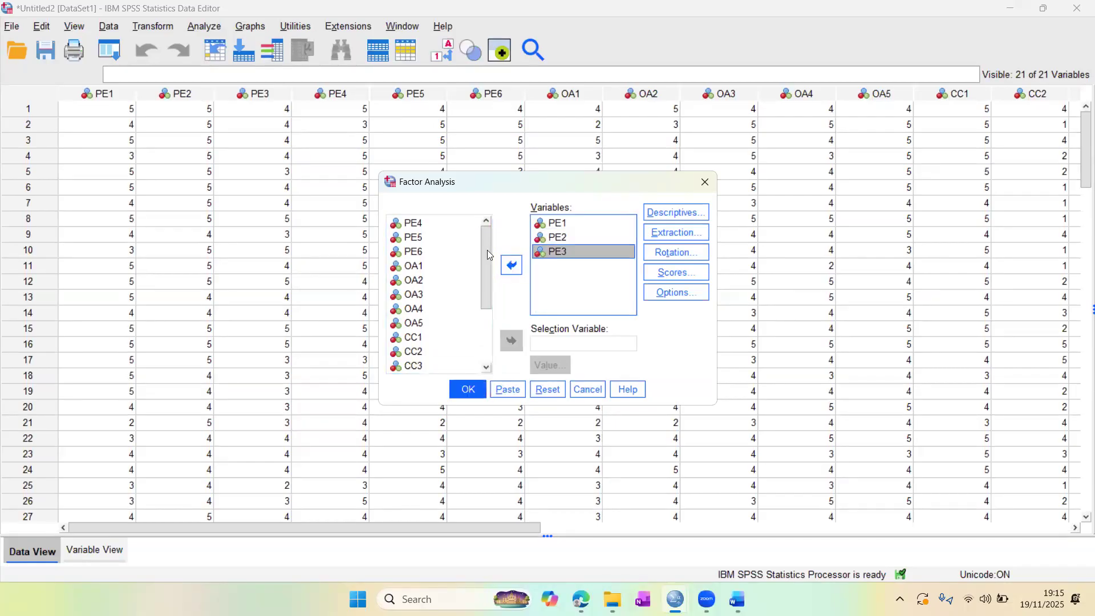
{"action": "left_click", "coordinate": [417, 223]}
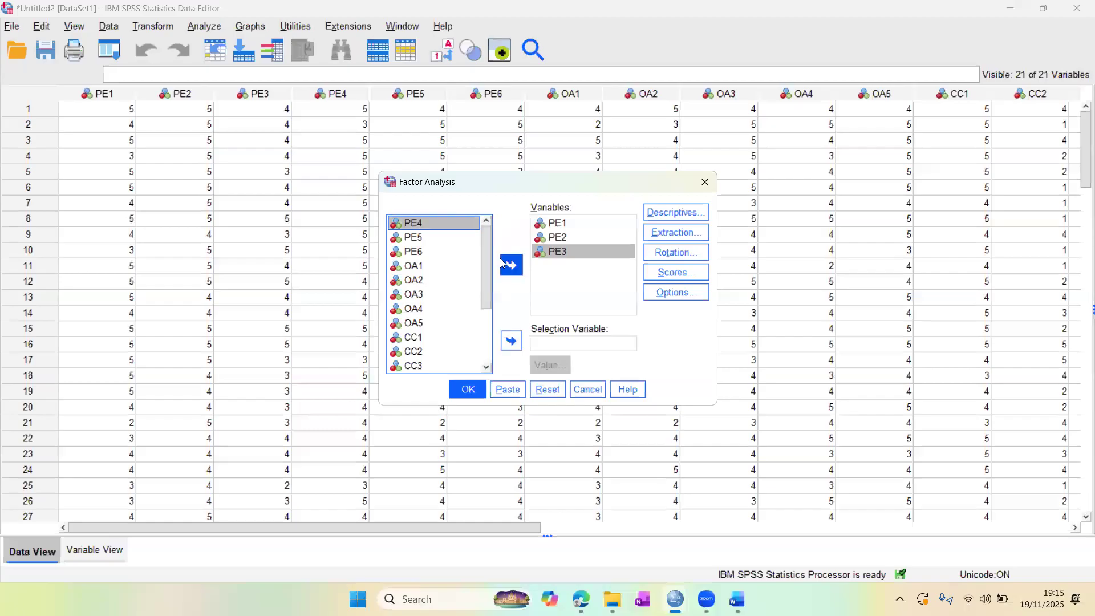
{"action": "left_click", "coordinate": [502, 263]}
{"action": "left_click", "coordinate": [439, 226]}
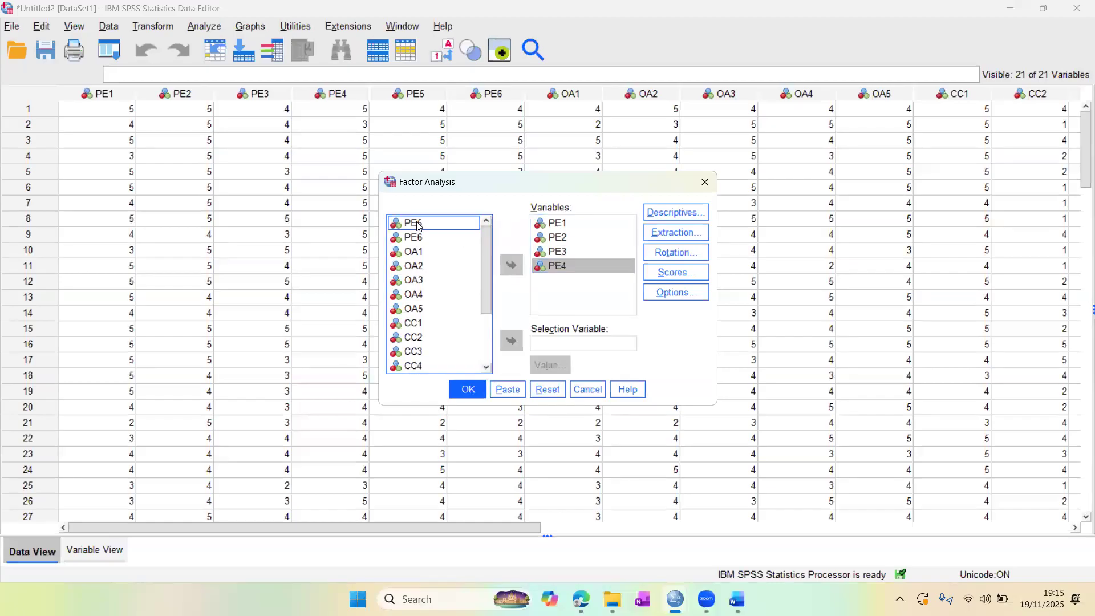
{"action": "left_click", "coordinate": [511, 266]}
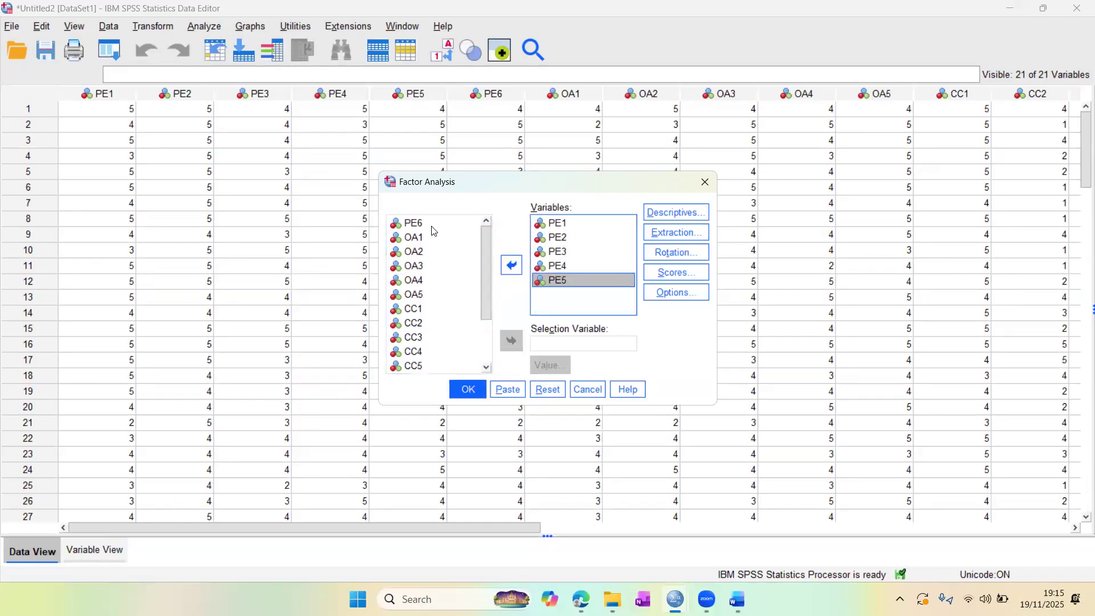
{"action": "left_click", "coordinate": [512, 265]}
- Add OA1, OA2, OA3 and OA4 one by one to the Factor Analysis variables
{"action": "left_click", "coordinate": [437, 224]}
{"action": "left_click", "coordinate": [511, 265]}
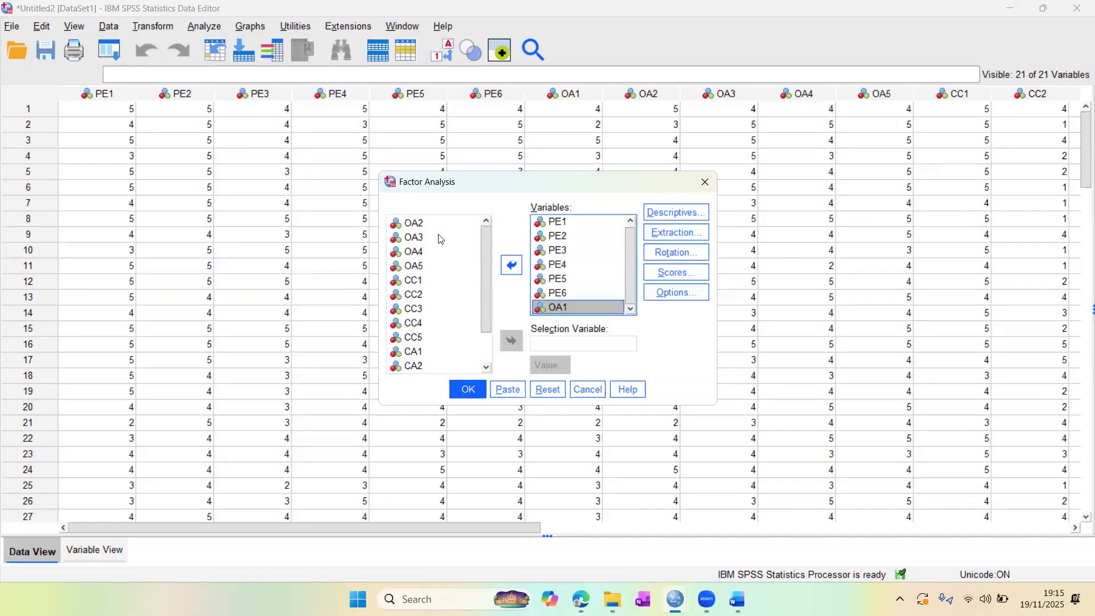
{"action": "left_click", "coordinate": [417, 227]}
{"action": "left_click", "coordinate": [511, 265]}
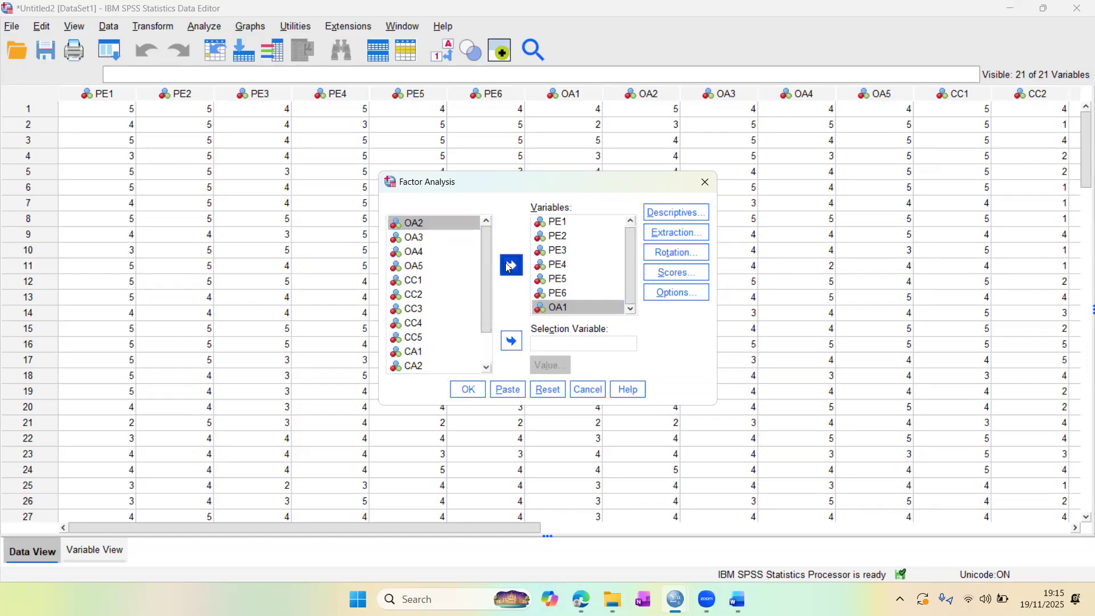
{"action": "left_click", "coordinate": [511, 265]}
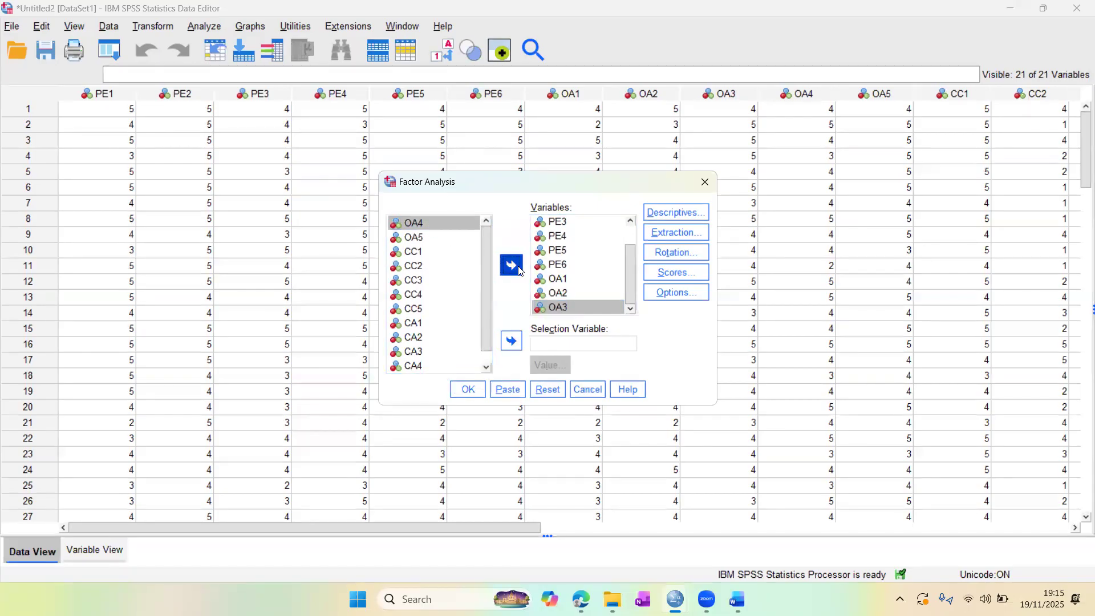
{"action": "left_click", "coordinate": [512, 265]}
- Add all remaining variables, OA5 through CA5, together to the Factor Analysis variables and review the list
{"action": "left_click", "coordinate": [417, 225]}
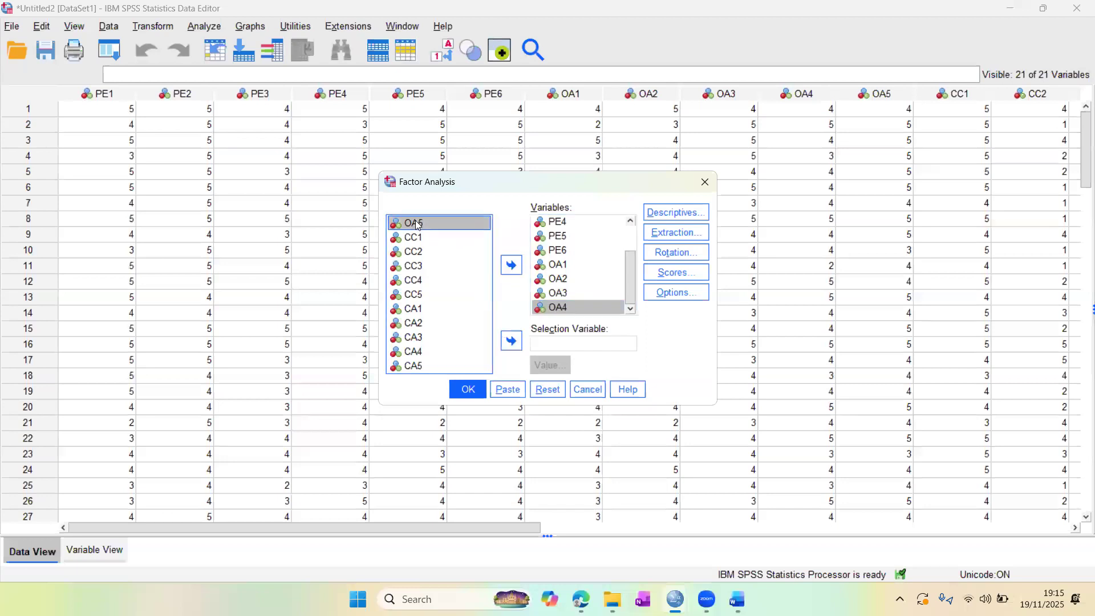
{"action": "key", "text": "shift+End"}
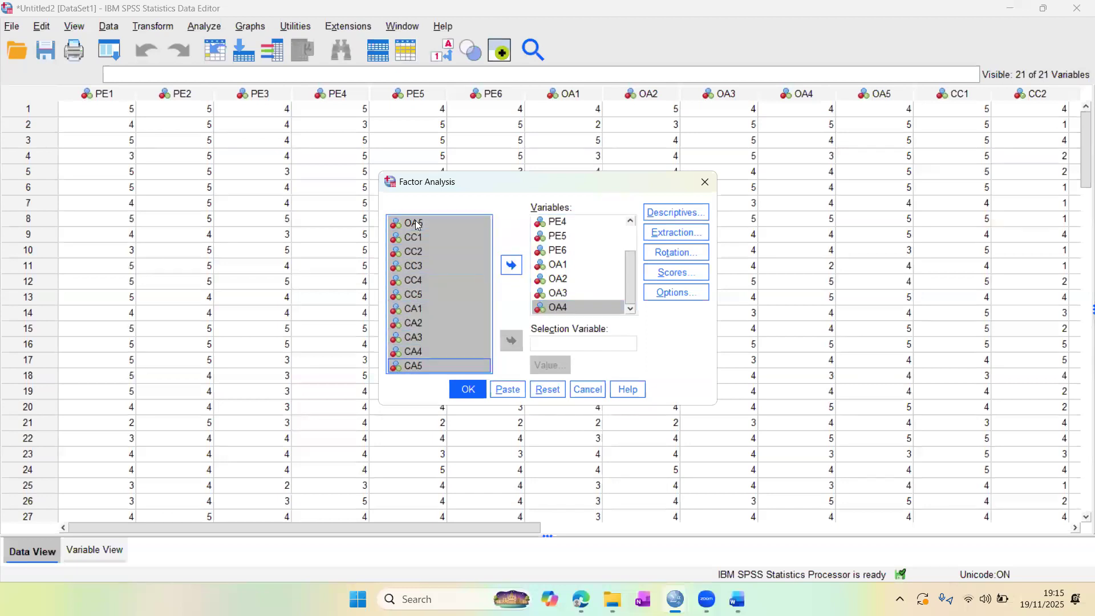
{"action": "left_click", "coordinate": [512, 266]}
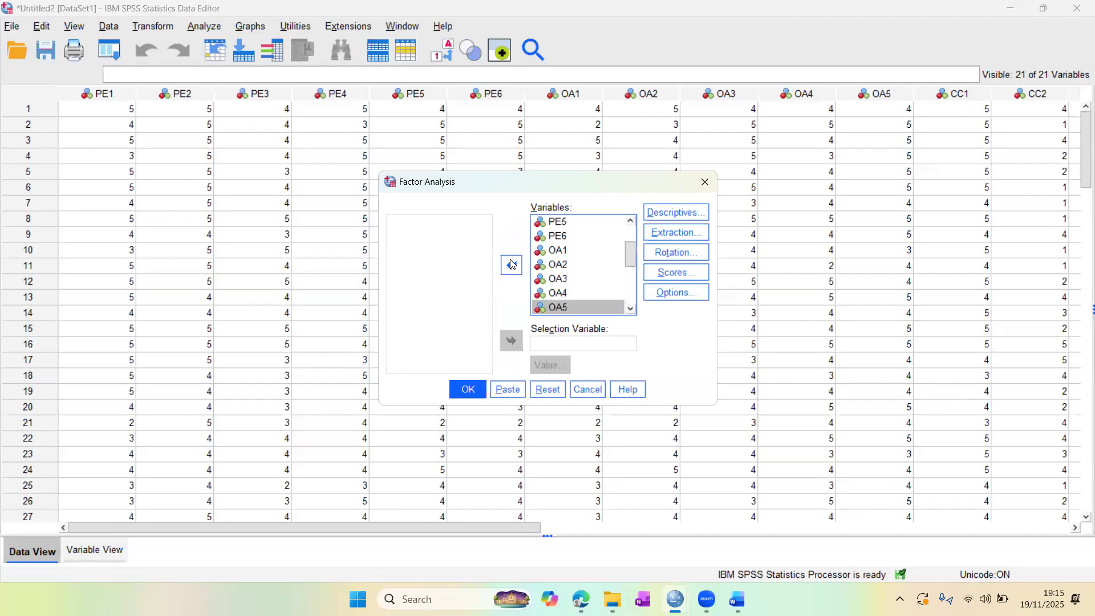
{"action": "mouse_move", "coordinate": [635, 258]}
{"action": "left_mouse_down"}
{"action": "mouse_move", "coordinate": [630, 297]}
{"action": "mouse_move", "coordinate": [631, 238]}
{"action": "left_mouse_up"}
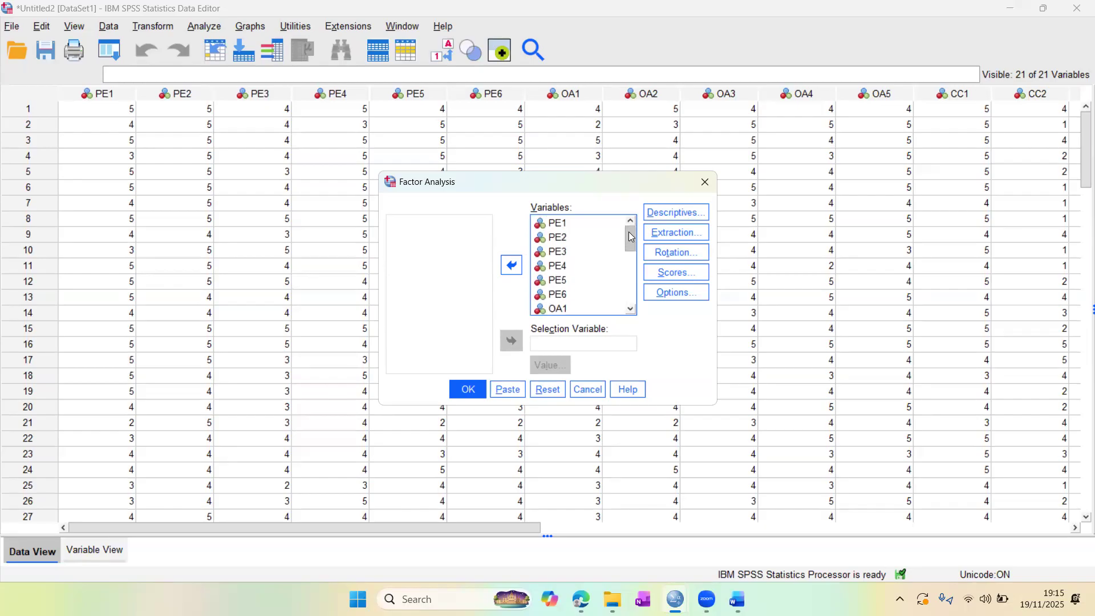
- Include correlation coefficients and KMO and Bartlett's test of sphericity in the factor analysis descriptives
{"action": "left_click", "coordinate": [677, 221]}
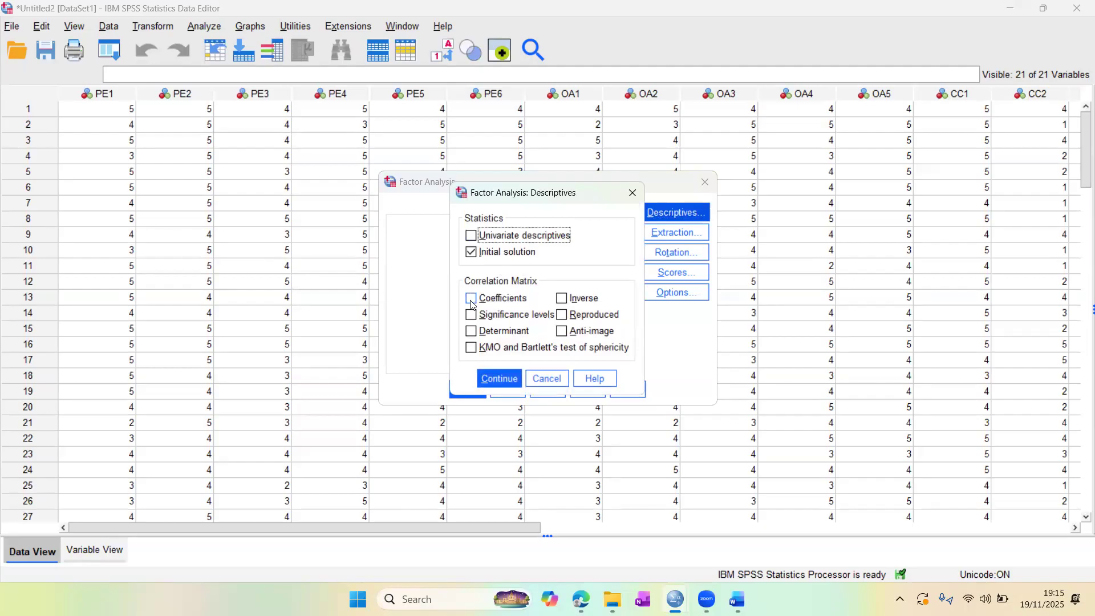
{"action": "left_click", "coordinate": [472, 302]}
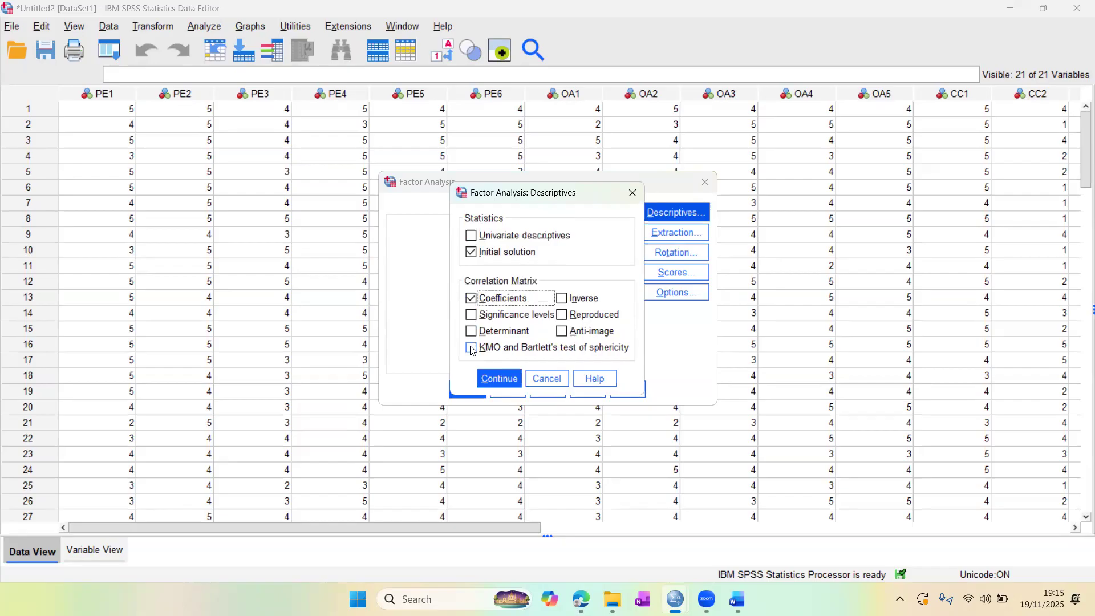
{"action": "left_click", "coordinate": [471, 349]}
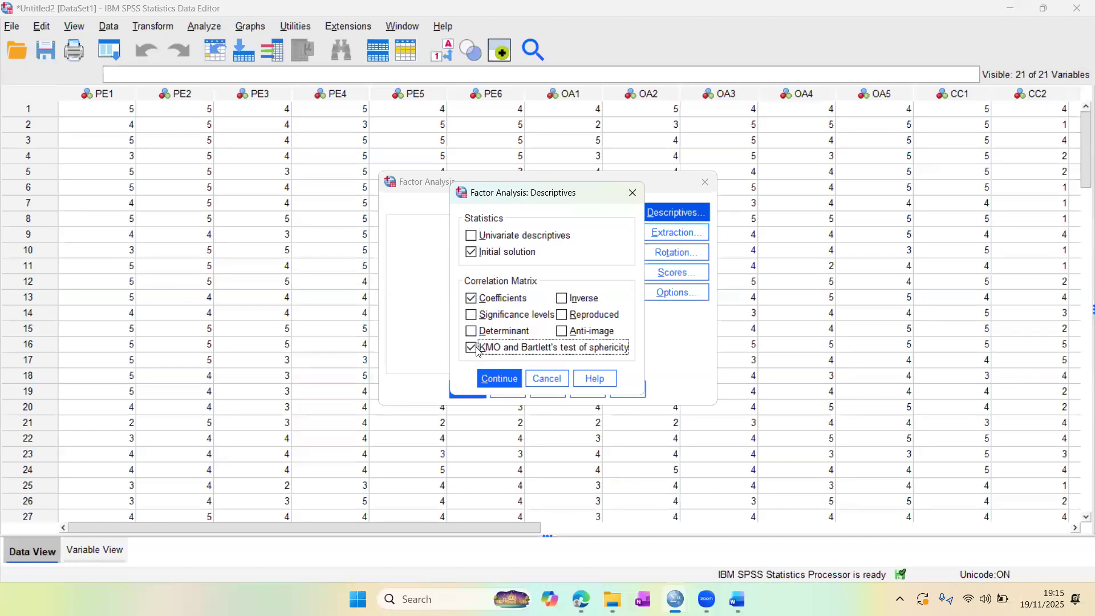
{"action": "left_click", "coordinate": [500, 379]}
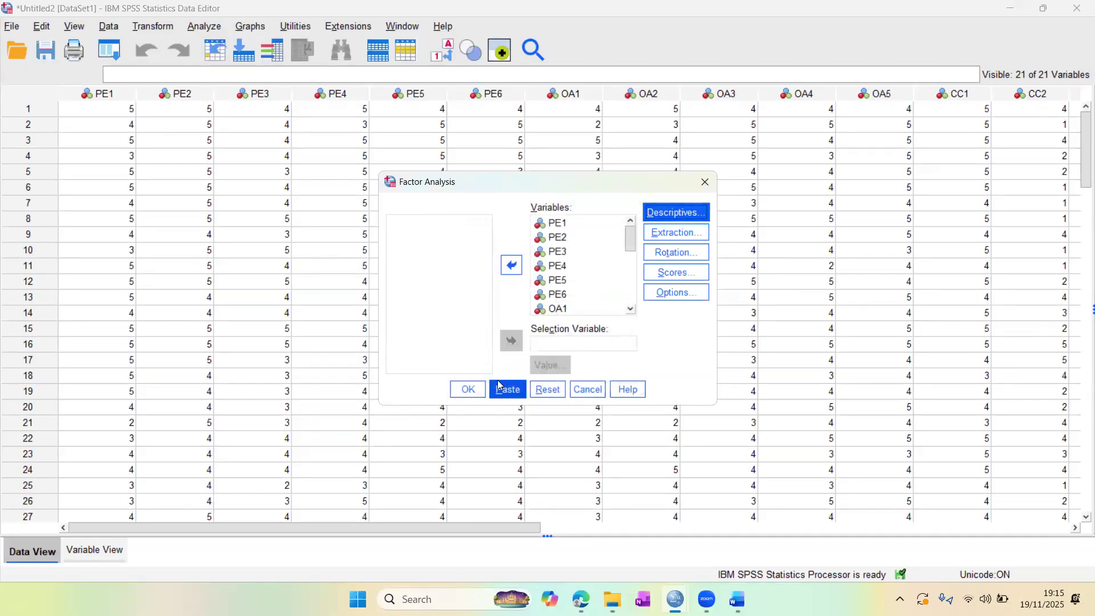
- Set the factor extraction to analyze the covariance matrix
{"action": "left_click", "coordinate": [671, 234]}
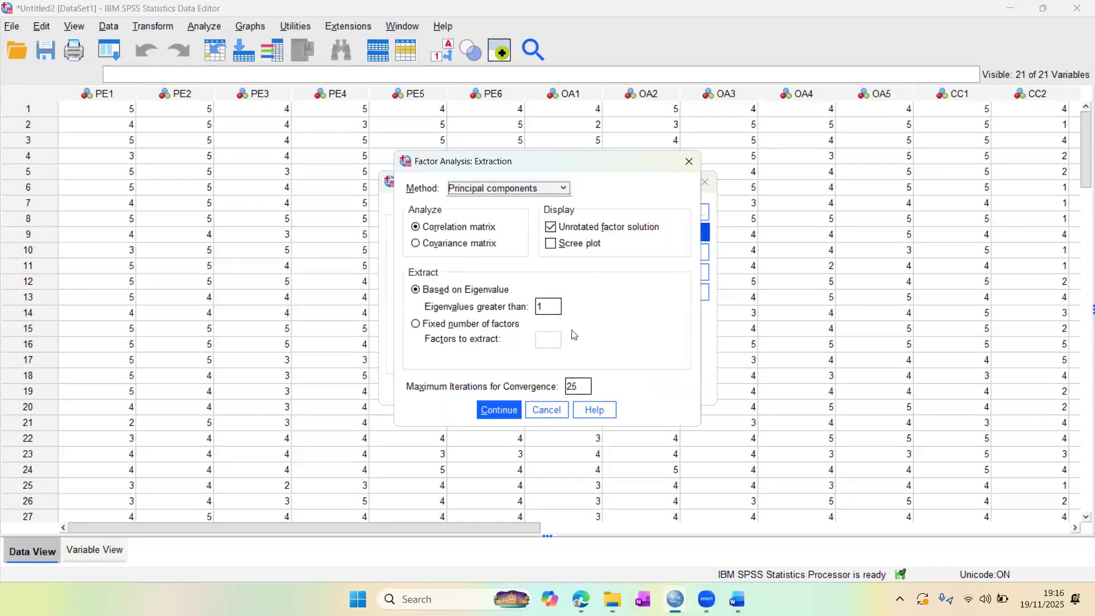
{"action": "left_click", "coordinate": [417, 244]}
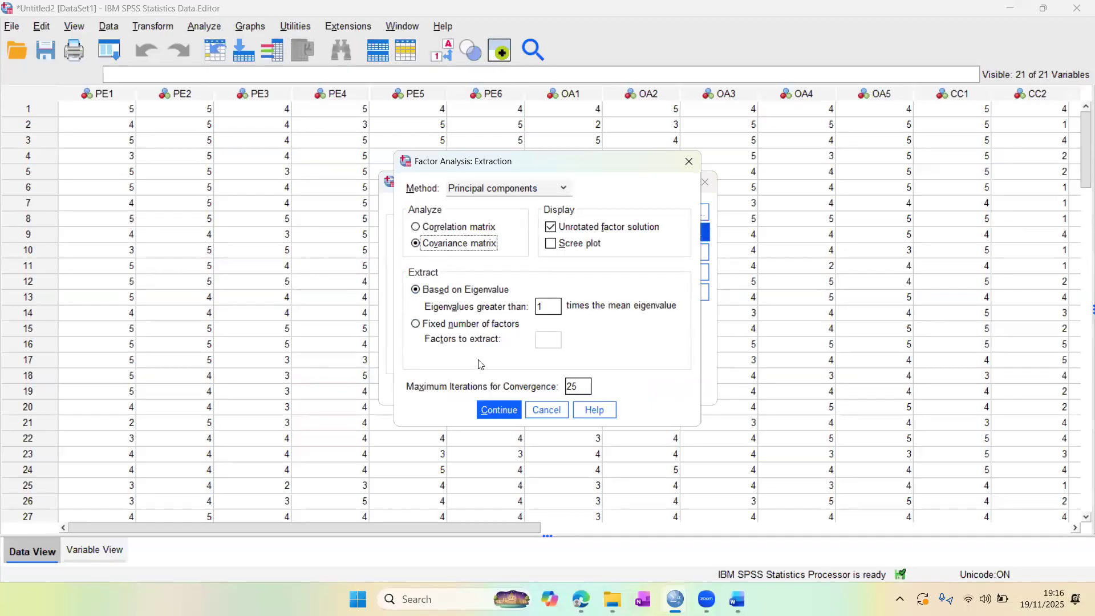
{"action": "left_click", "coordinate": [489, 414]}
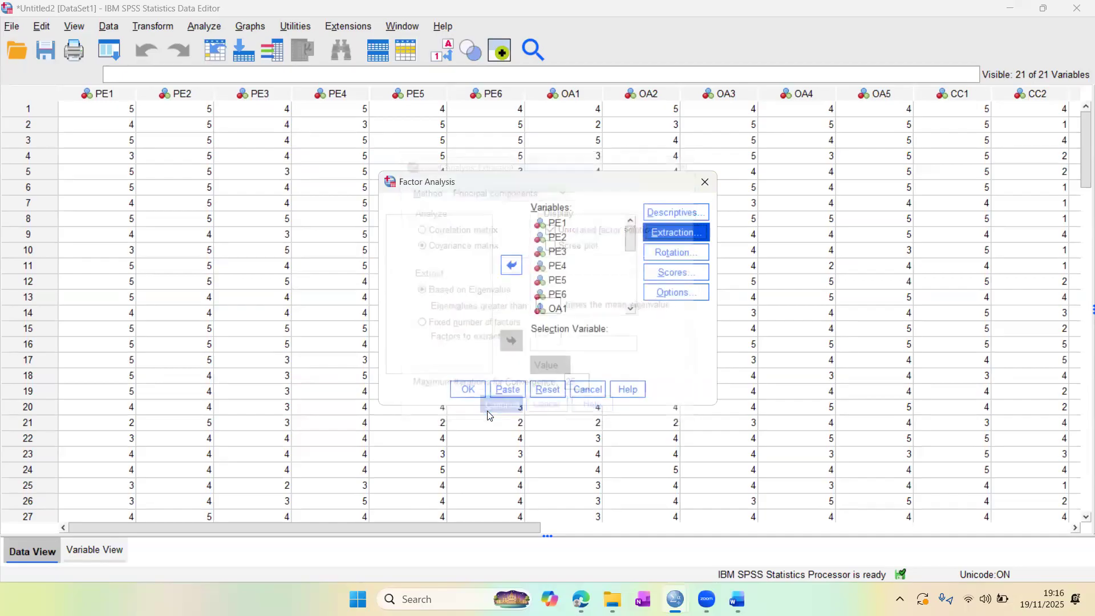
- Set the factor rotation method to Varimax
{"action": "left_click", "coordinate": [680, 260]}
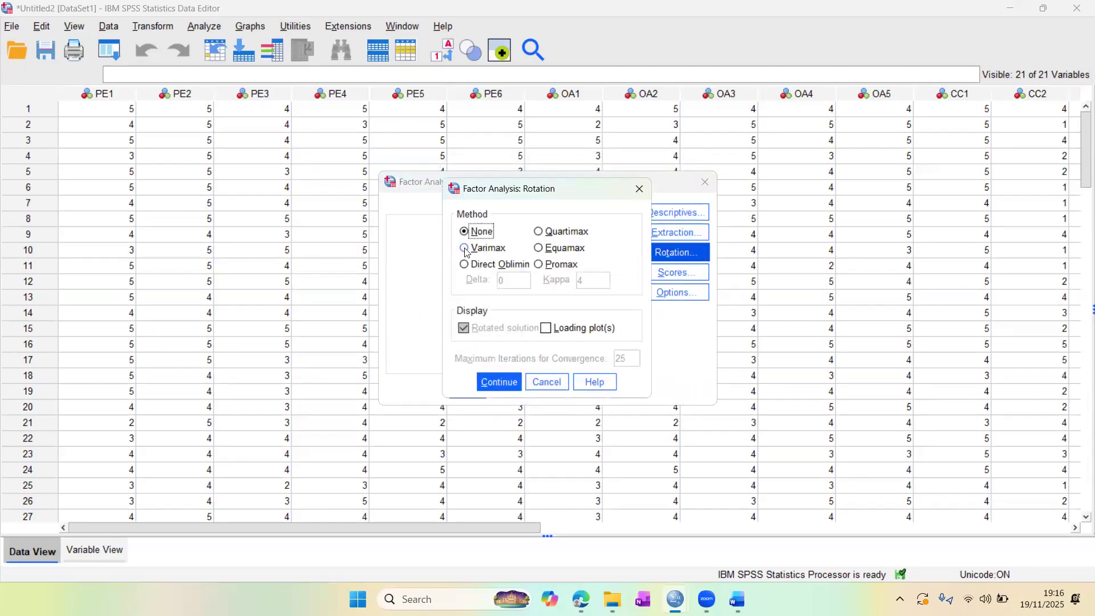
{"action": "left_click", "coordinate": [466, 250]}
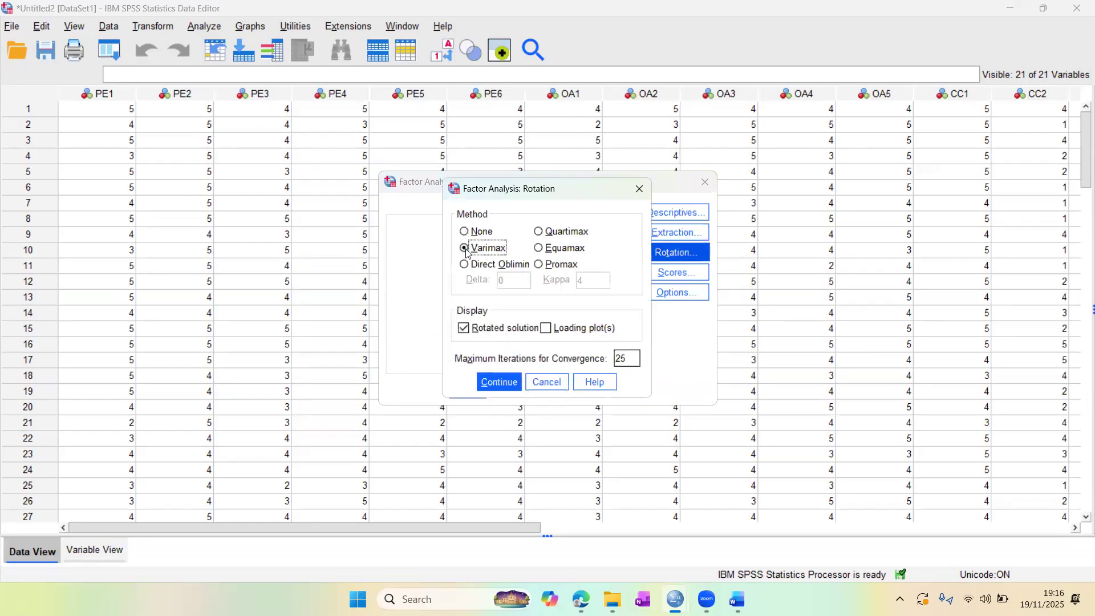
{"action": "left_click", "coordinate": [498, 383]}
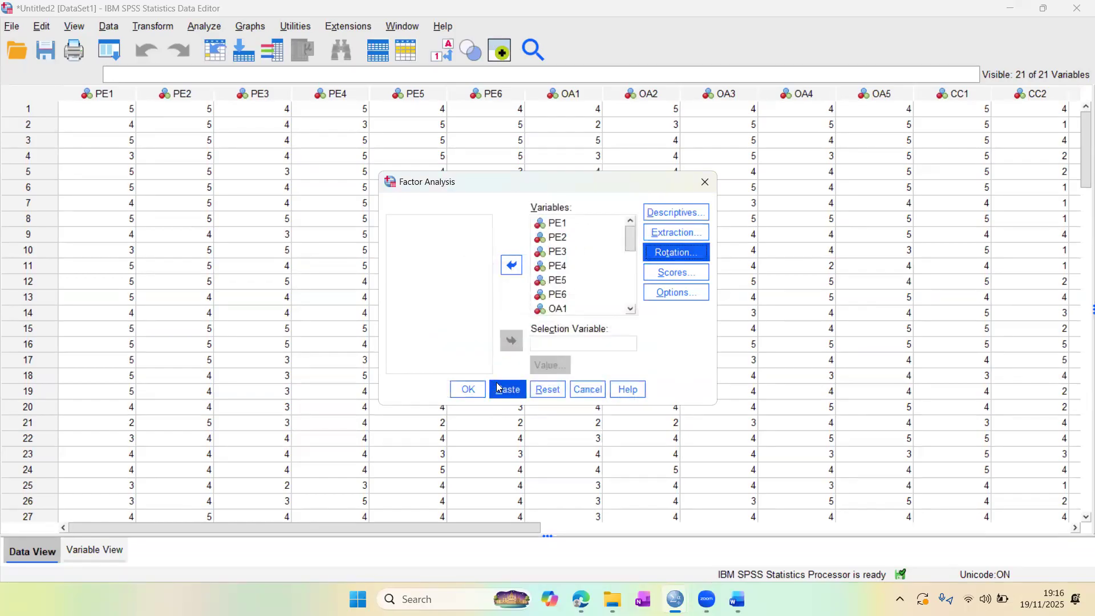
- Suppress small coefficients, entering 5 for the absolute value limit, and run the factor analysis
{"action": "left_click", "coordinate": [680, 298]}
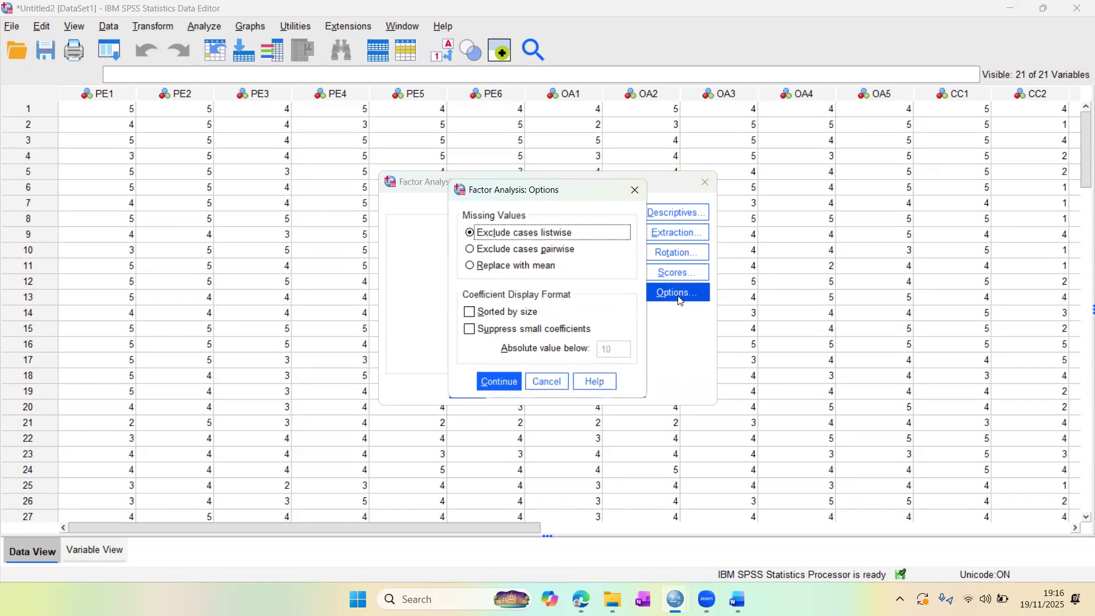
{"action": "left_click", "coordinate": [469, 330]}
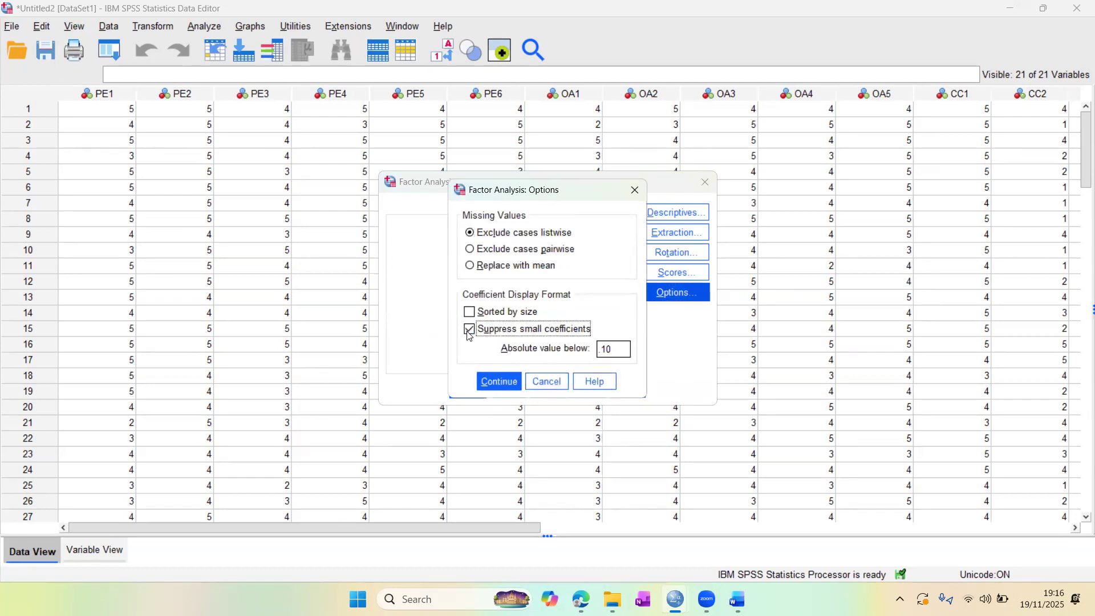
{"action": "left_click", "coordinate": [607, 349]}
{"action": "type", "text": "5"}
{"action": "left_click", "coordinate": [491, 384]}
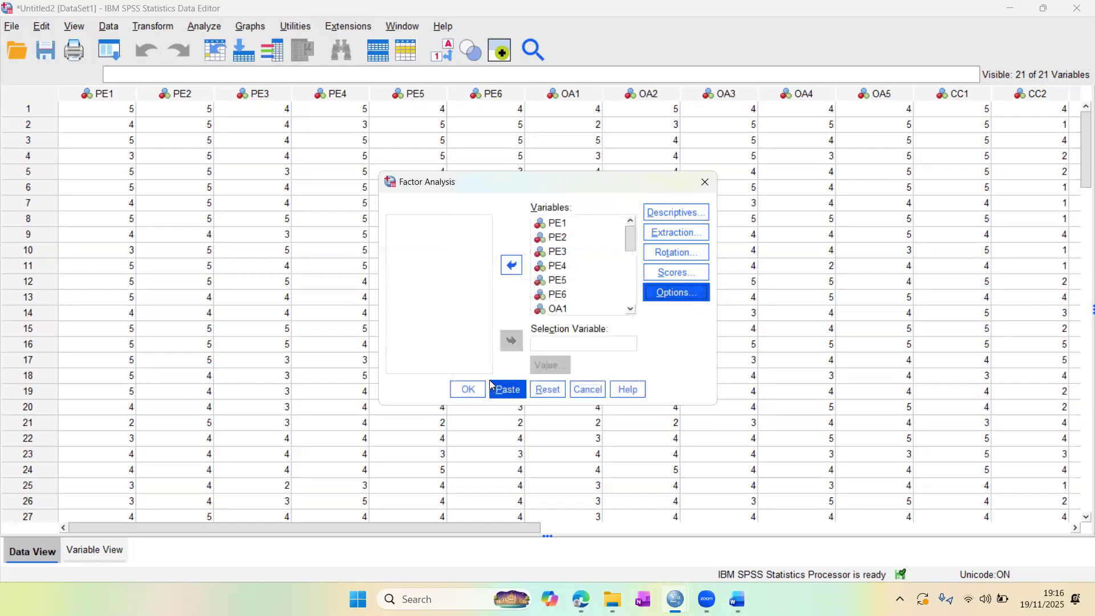
{"action": "left_click", "coordinate": [469, 391]}
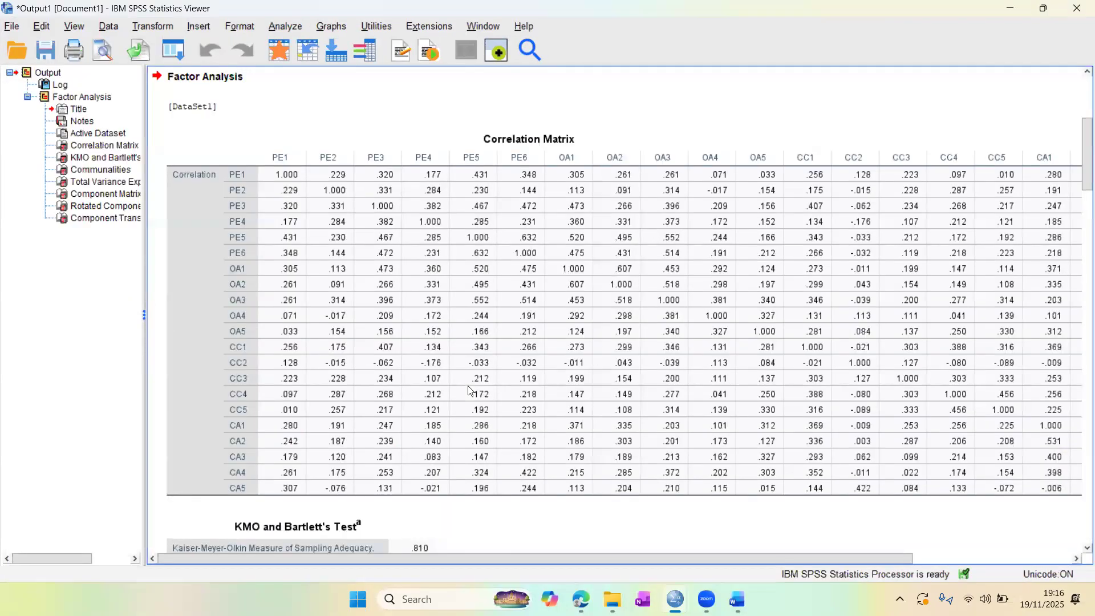
- Capture the KMO and Bartlett's Test table in the output as a screen snip
{"action": "scroll", "coordinate": [469, 391], "scroll_direction": "down", "scroll_amount": 3}
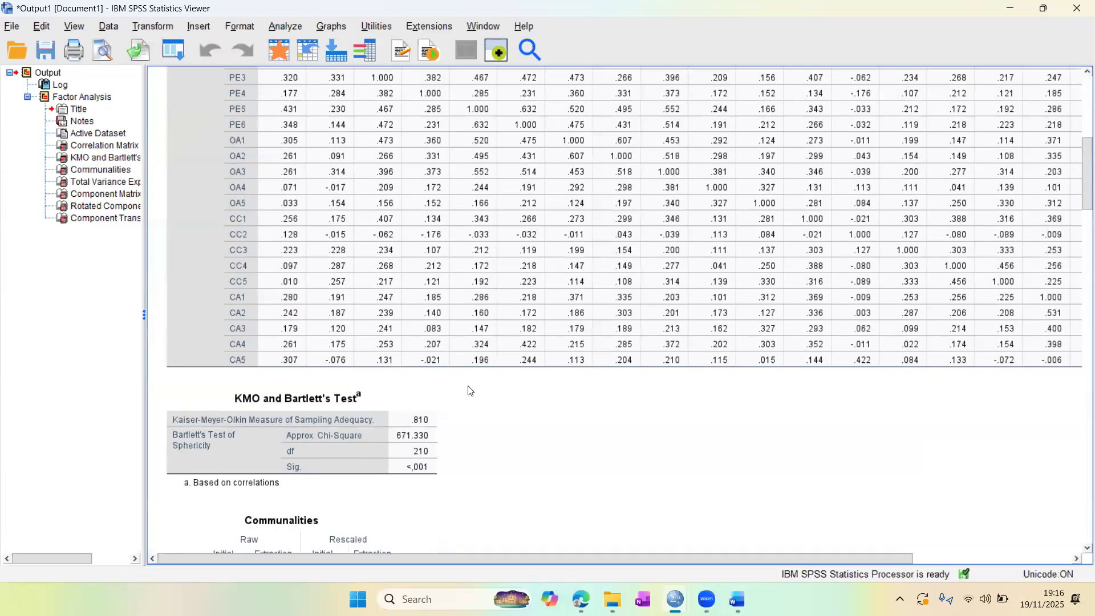
{"action": "key", "text": "super+shift+s"}
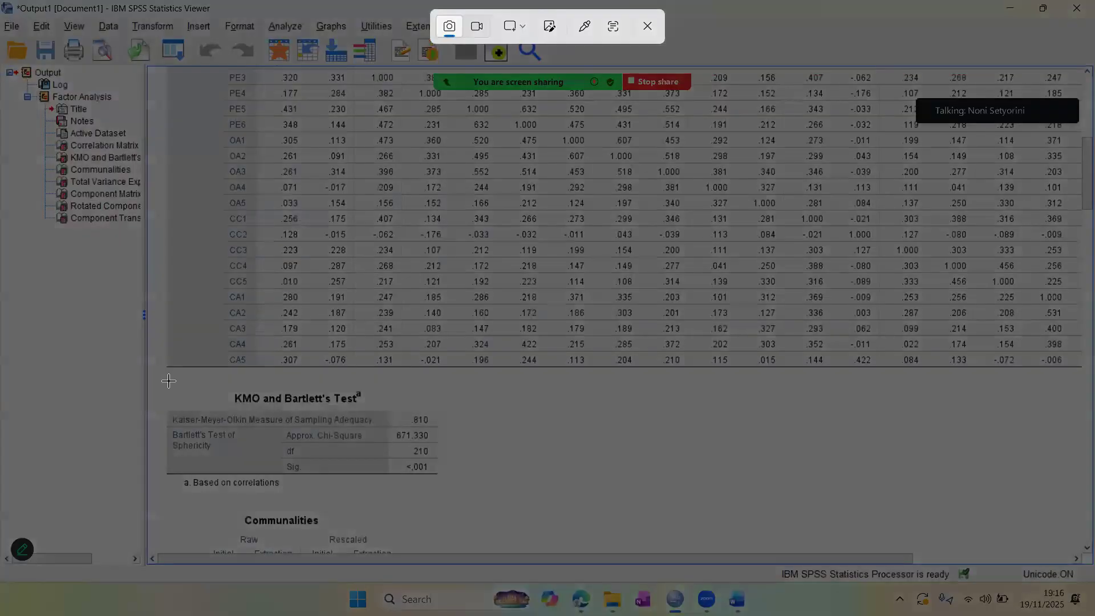
{"action": "left_click_drag", "start_coordinate": [159, 379], "coordinate": [459, 496]}
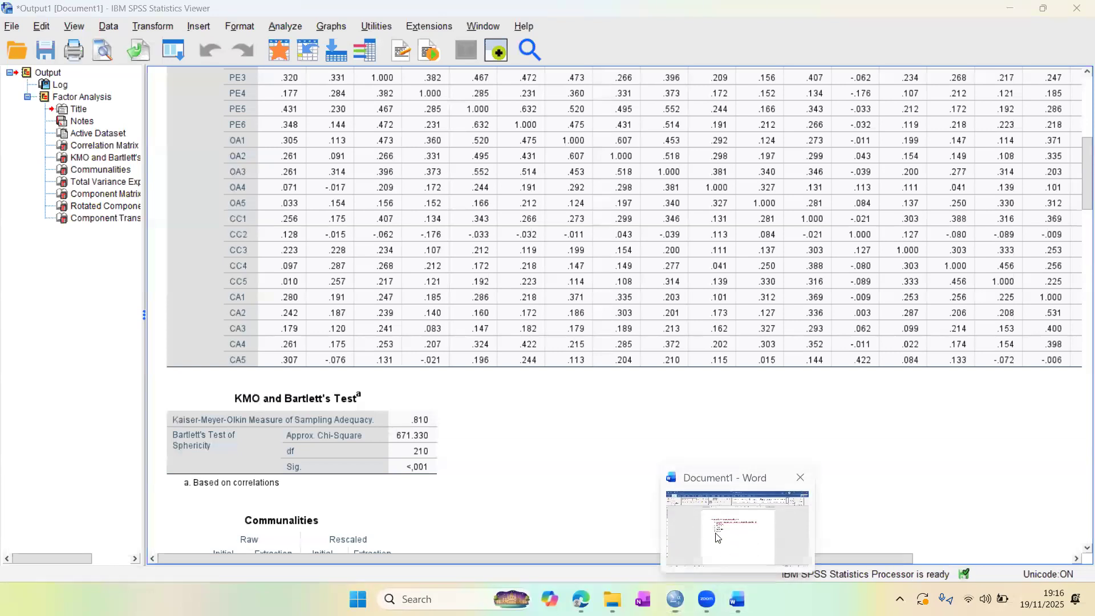
- Switch to the Word document and add the unlettered line "Pengujian validitas menggunakan CFA (confirmatory factor analysis)" under Uji Validitas
{"action": "left_click", "coordinate": [722, 530]}
{"action": "left_click", "coordinate": [477, 248]}
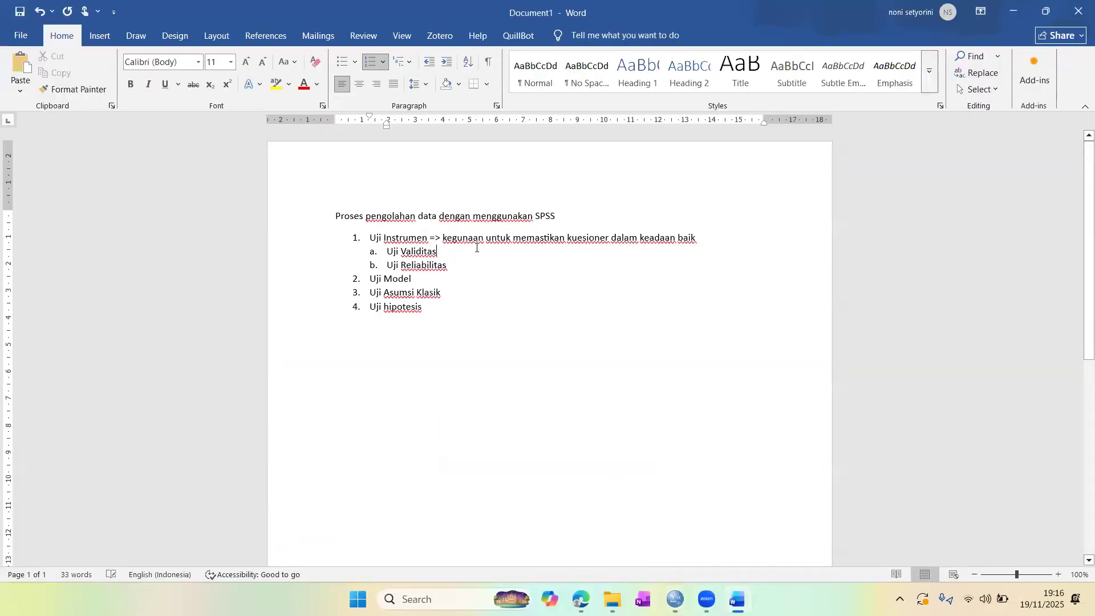
{"action": "key", "text": "Return"}
{"action": "key", "text": "BackSpace"}
{"action": "type", "text": "Pen"}
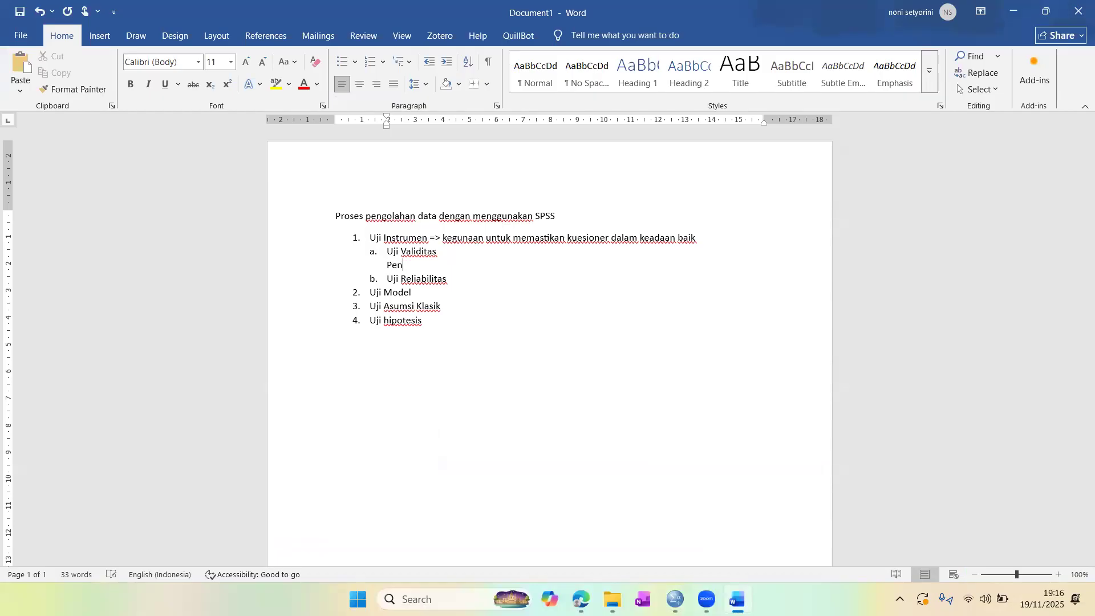
{"action": "type", "text": "gujian validitas menggunakan "}
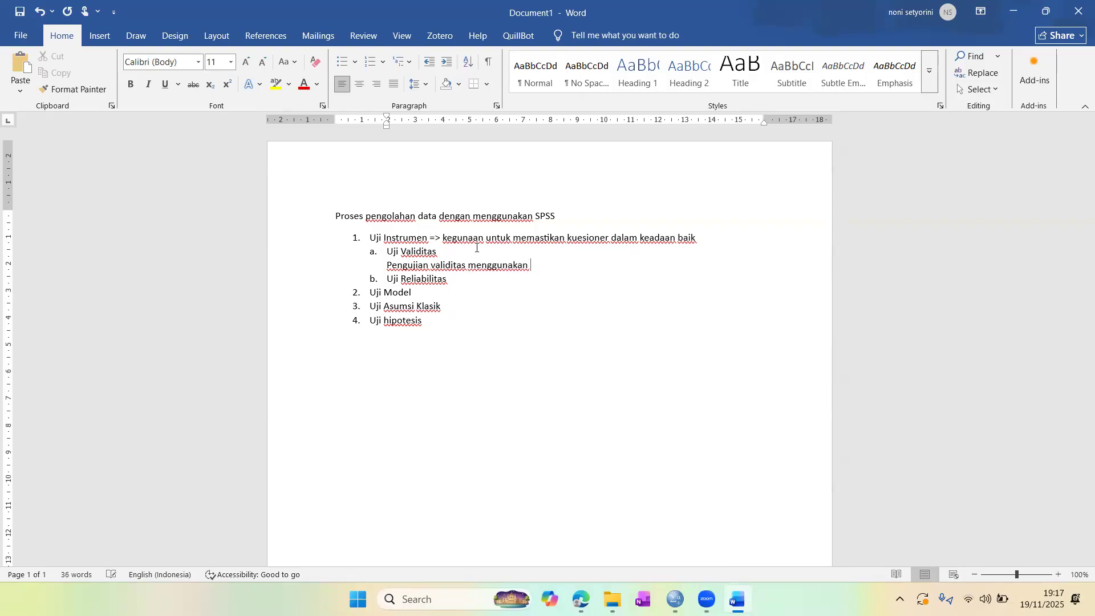
{"action": "type", "text": "CFA (confirmatory factor analysis"}
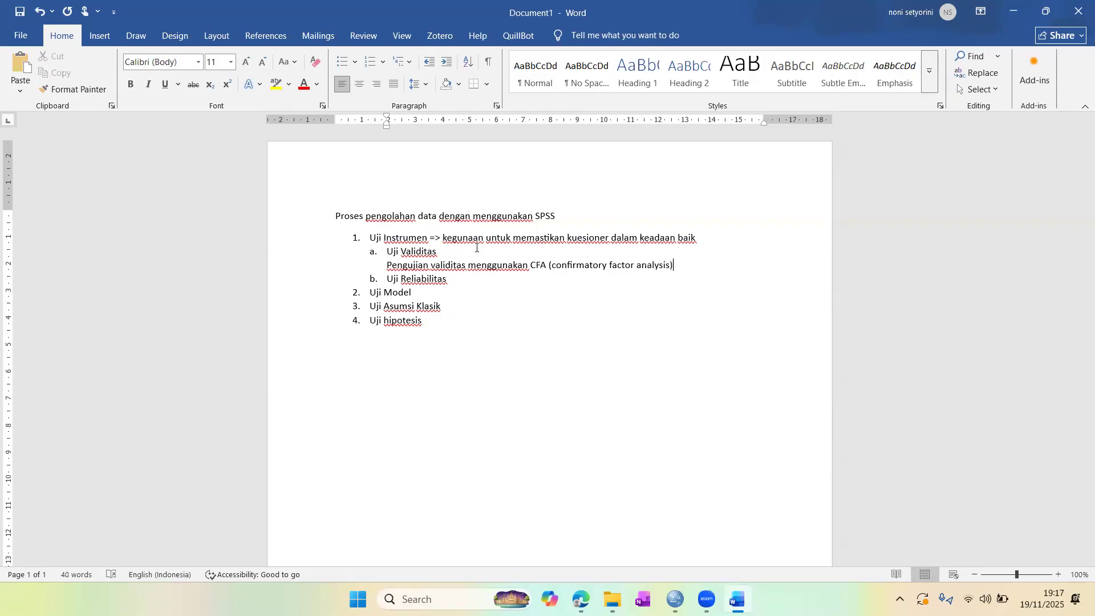
- Paste the captured KMO table below the CFA line and make room for unlettered text before Uji Reliabilitas
{"action": "key", "text": "Return"}
{"action": "key", "text": "ctrl+v"}
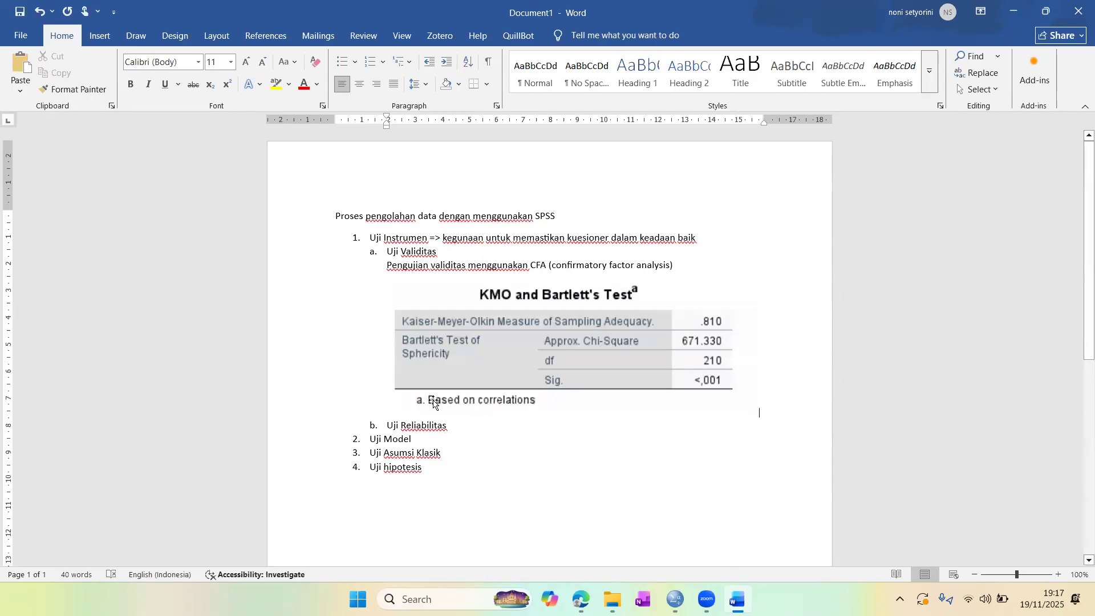
{"action": "left_click", "coordinate": [397, 417]}
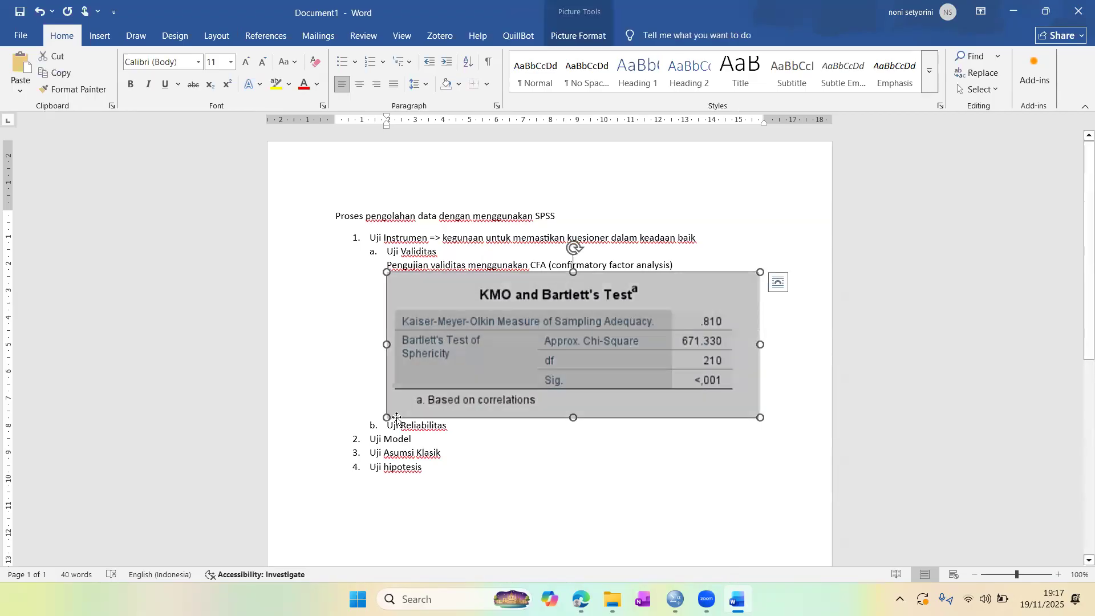
{"action": "left_click", "coordinate": [388, 425]}
{"action": "key", "text": "Return"}
{"action": "key", "text": "Return"}
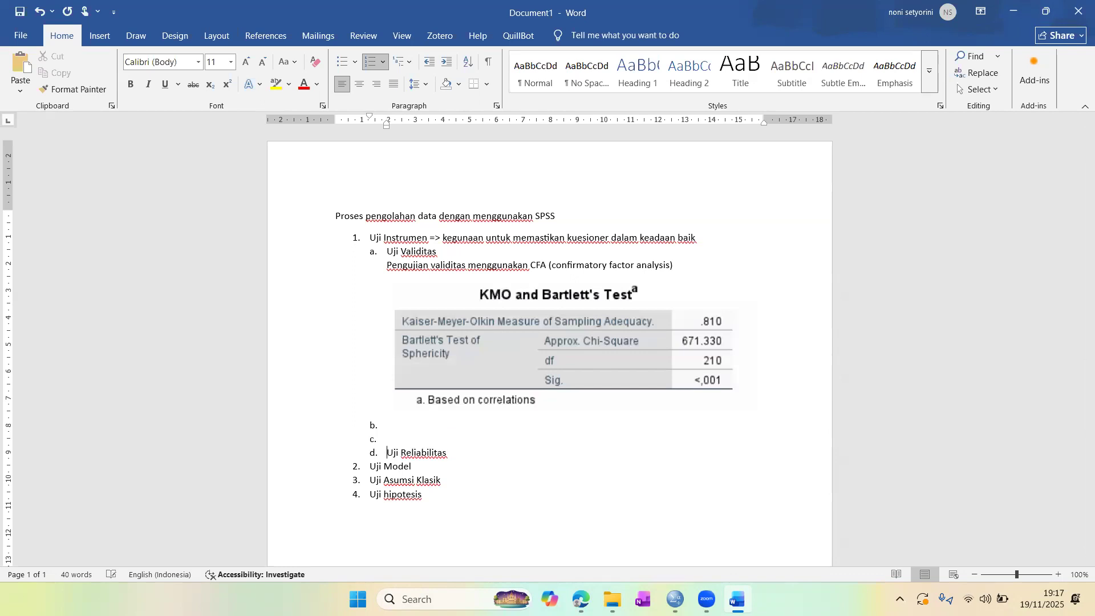
{"action": "key", "text": "BackSpace"}
{"action": "key", "text": "Up"}
{"action": "key", "text": "BackSpace"}
- Write "Hasil nilai KMO 0,810 dan sig < 0,05" below the pasted table
{"action": "type", "text": "Hasil nilai KMI"}
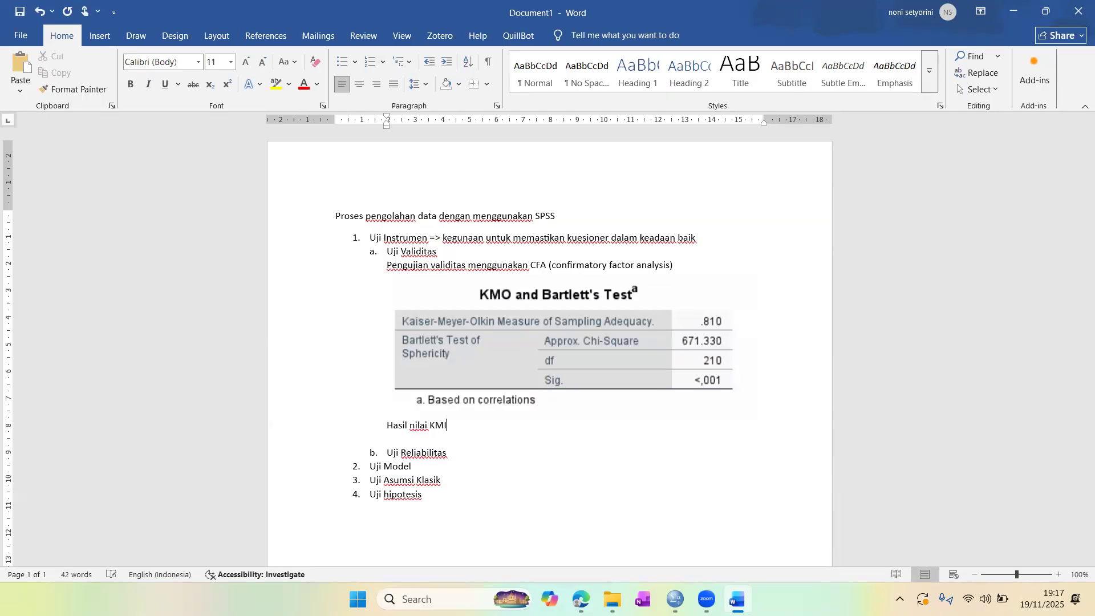
{"action": "key", "text": "BackSpace"}
{"action": "key", "text": "BackSpace"}
{"action": "type", "text": "O"}
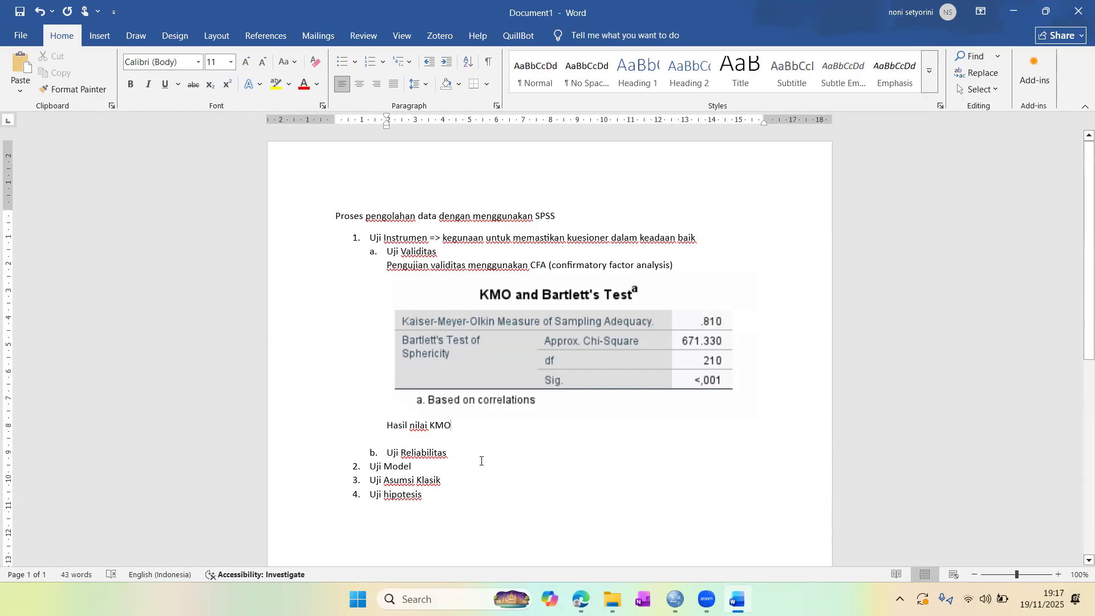
{"action": "type", "text": " 0,8"}
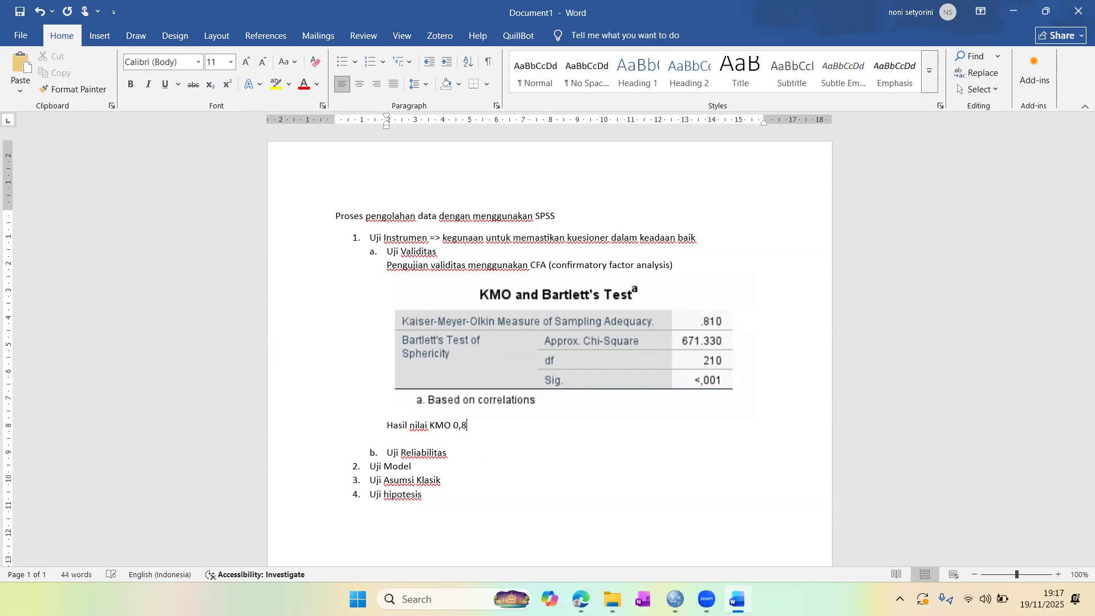
{"action": "type", "text": "10 dan sig < 0,05"}
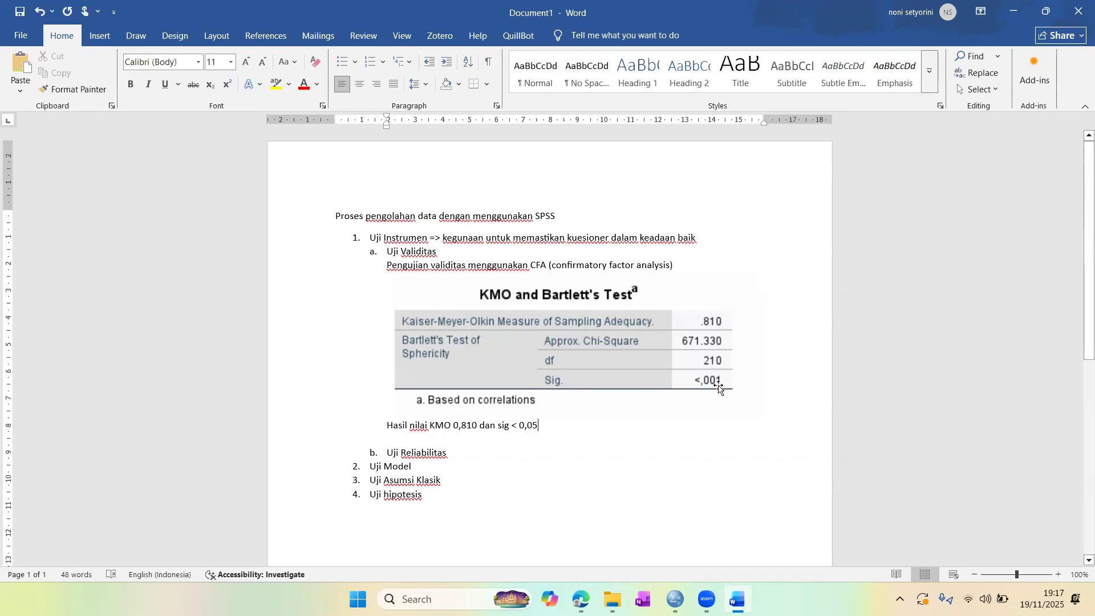
- Insert "> 0,05 dinyatakan baik" after the KMO value 0,810 and move the sig text onto its own line
{"action": "left_click", "coordinate": [480, 425]}
{"action": "type", "text": "> "}
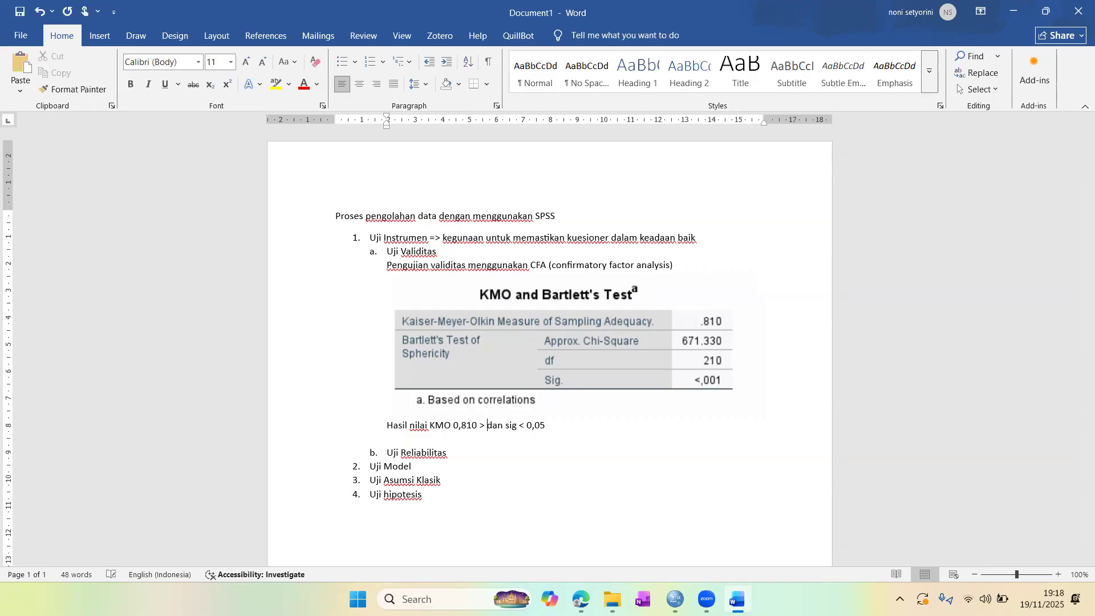
{"action": "type", "text": "0,05 "}
{"action": "type", "text": "b"}
{"action": "type", "text": "dinyataka"}
{"action": "type", "text": "n baik"}
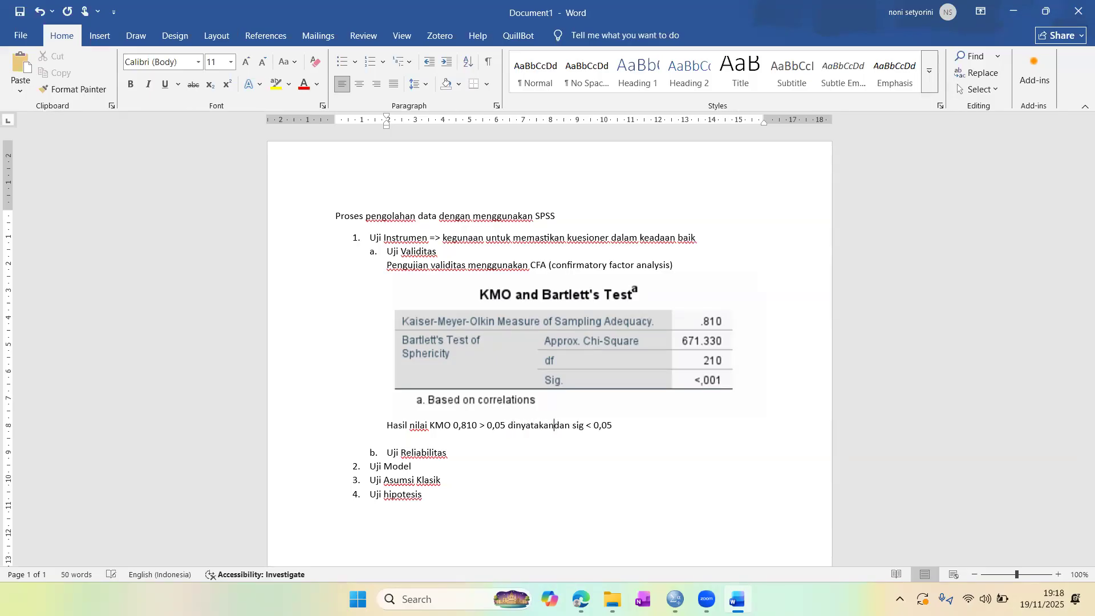
{"action": "key", "text": "Return"}
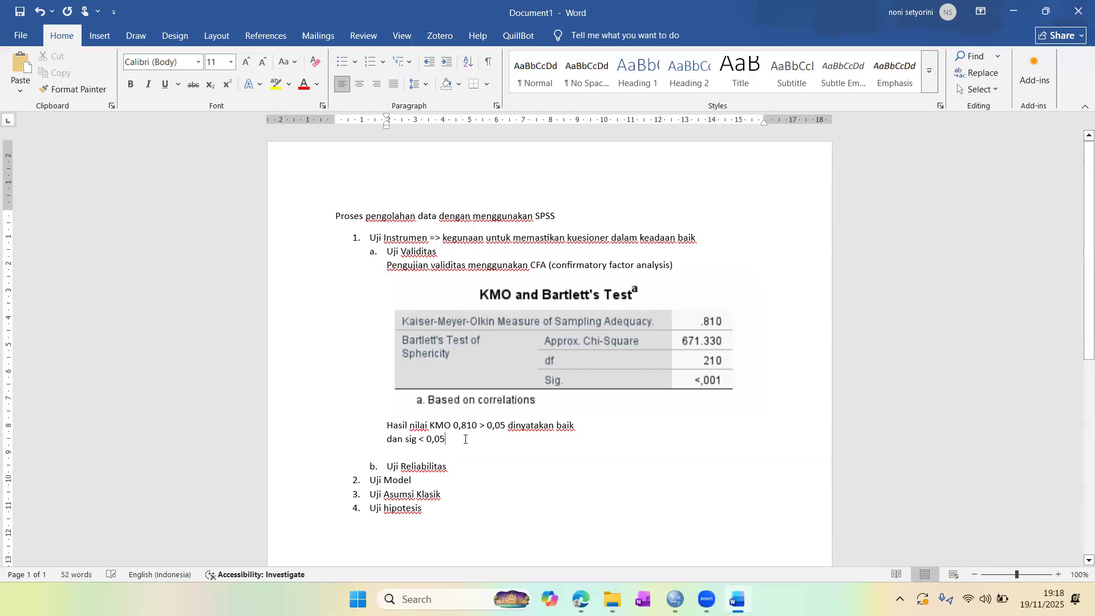
- Rewrite the significance line as "dan sig 0,001< 0,05 dinyatakan baik" and correct the KMO line's threshold to 0,50
{"action": "left_click", "coordinate": [465, 439]}
{"action": "key", "text": "BackSpace"}
{"action": "key", "text": "BackSpace"}
{"action": "key", "text": "BackSpace"}
{"action": "key", "text": "BackSpace"}
{"action": "key", "text": "BackSpace"}
{"action": "type", "text": "0,001"}
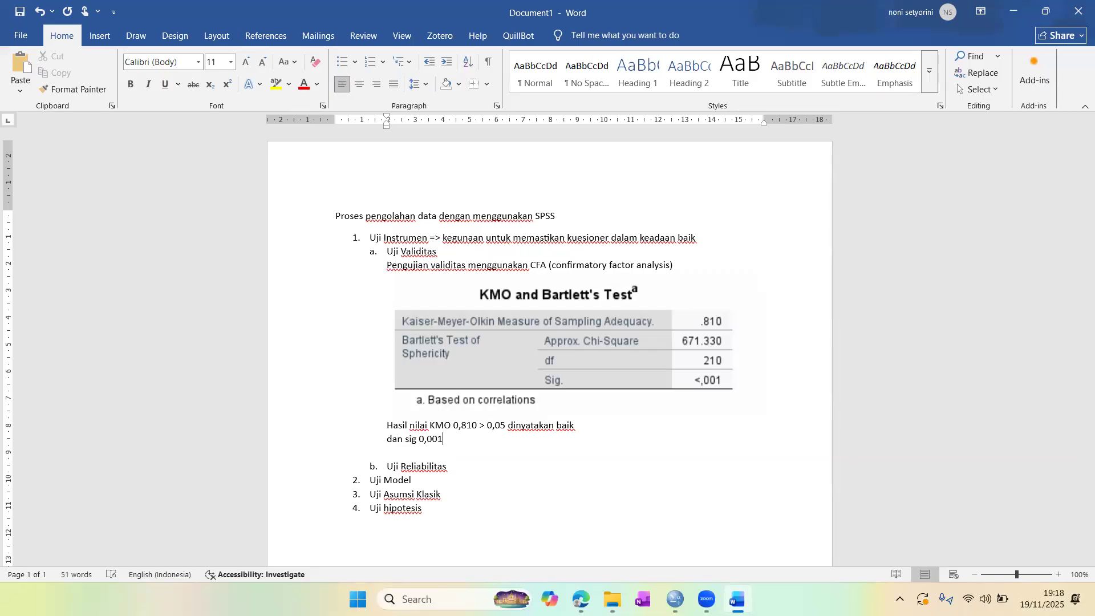
{"action": "type", "text": "<"}
{"action": "left_click", "coordinate": [506, 425]}
{"action": "key", "text": "BackSpace"}
{"action": "key", "text": "BackSpace"}
{"action": "type", "text": "50"}
{"action": "type", "text": "0,05 dinyatakan baik"}
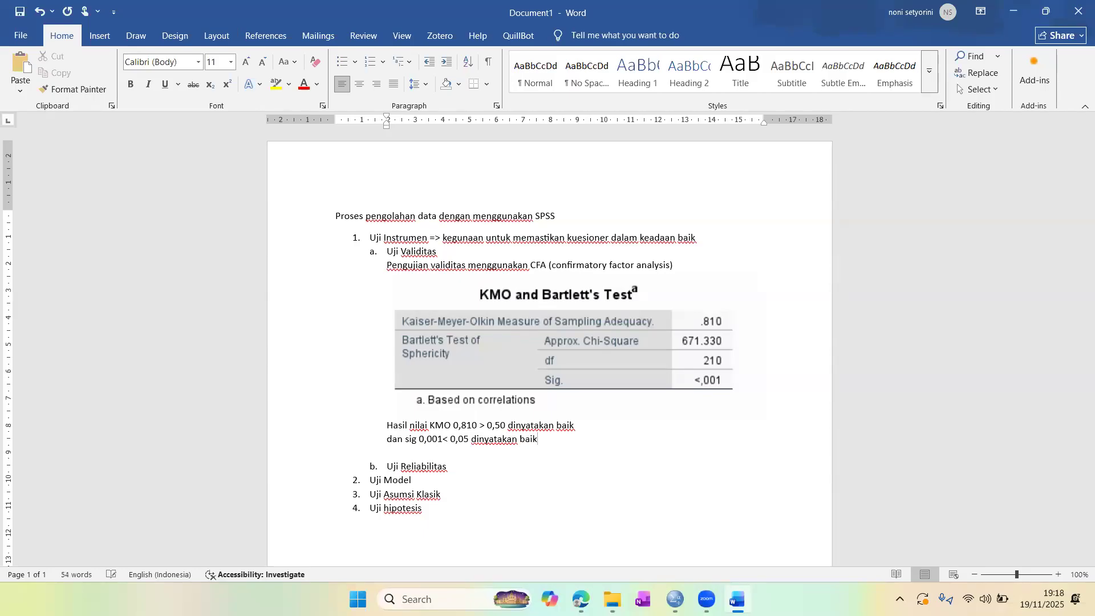
- Add five blank lines after the significance line, above Uji Reliabilitas
{"action": "key", "text": "Return"}
{"action": "key", "text": "Return"}
{"action": "key", "text": "Return"}
{"action": "key", "text": "Return"}
{"action": "key", "text": "Return"}
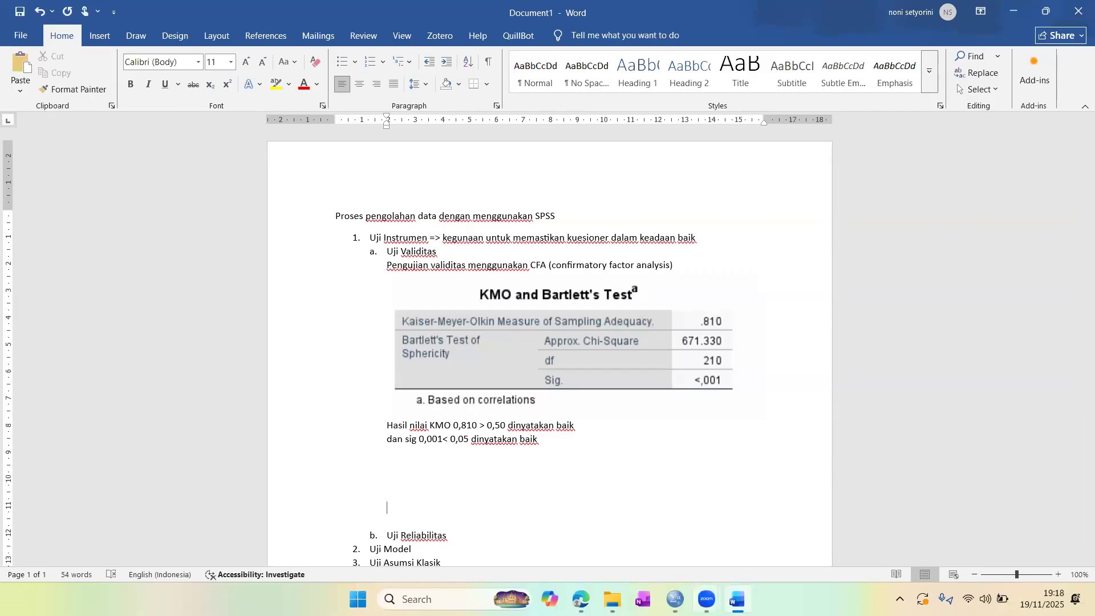
- Switch to the SPSS output and examine the item loadings in the Rotated Component Matrix
{"action": "mouse_move", "coordinate": [703, 597]}
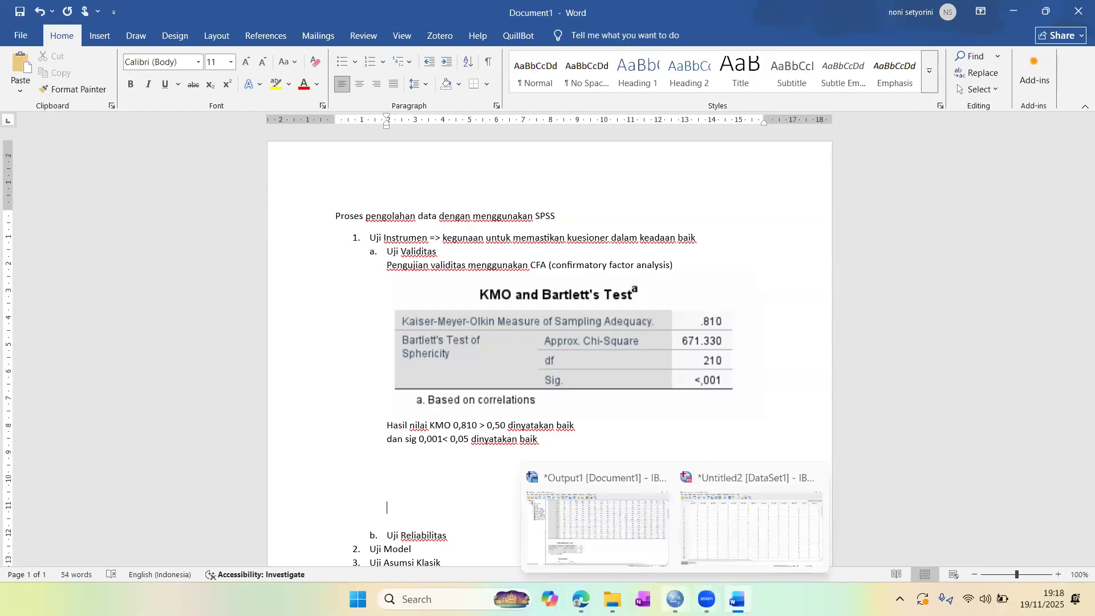
{"action": "left_click", "coordinate": [601, 527]}
{"action": "scroll", "coordinate": [600, 537], "scroll_direction": "down", "scroll_amount": 10}
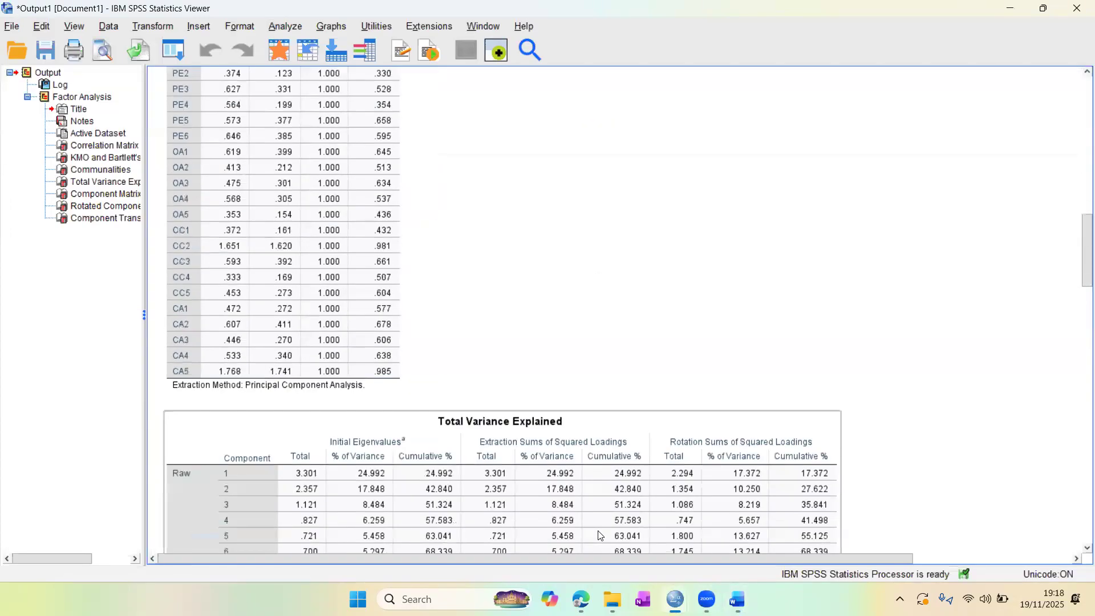
{"action": "scroll", "coordinate": [600, 536], "scroll_direction": "down", "scroll_amount": 15}
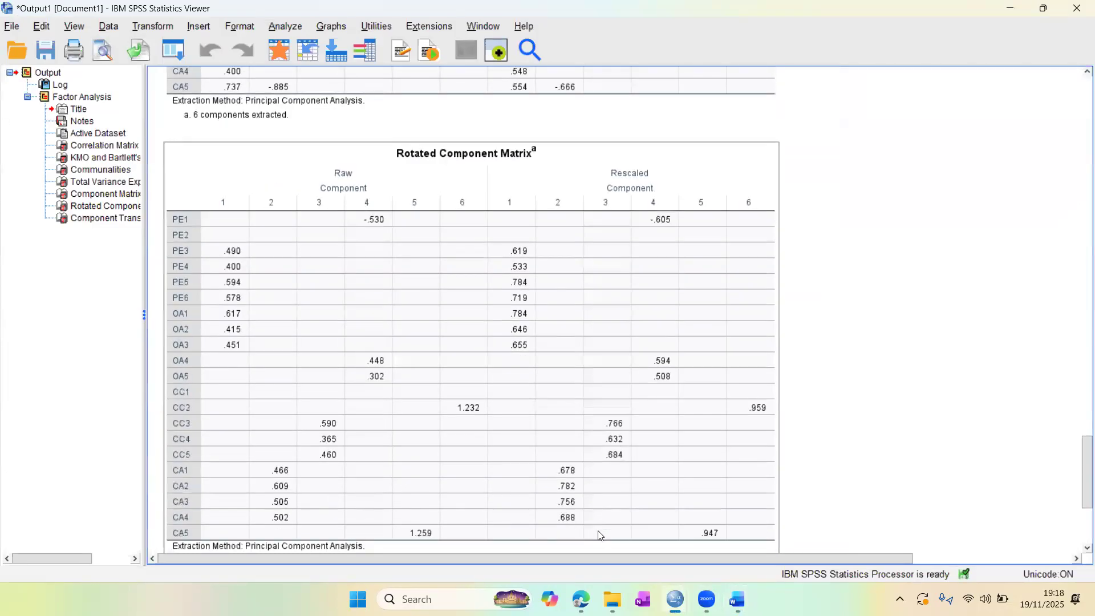
{"action": "scroll", "coordinate": [600, 536], "scroll_direction": "down", "scroll_amount": 2}
{"action": "left_click", "coordinate": [507, 390]}
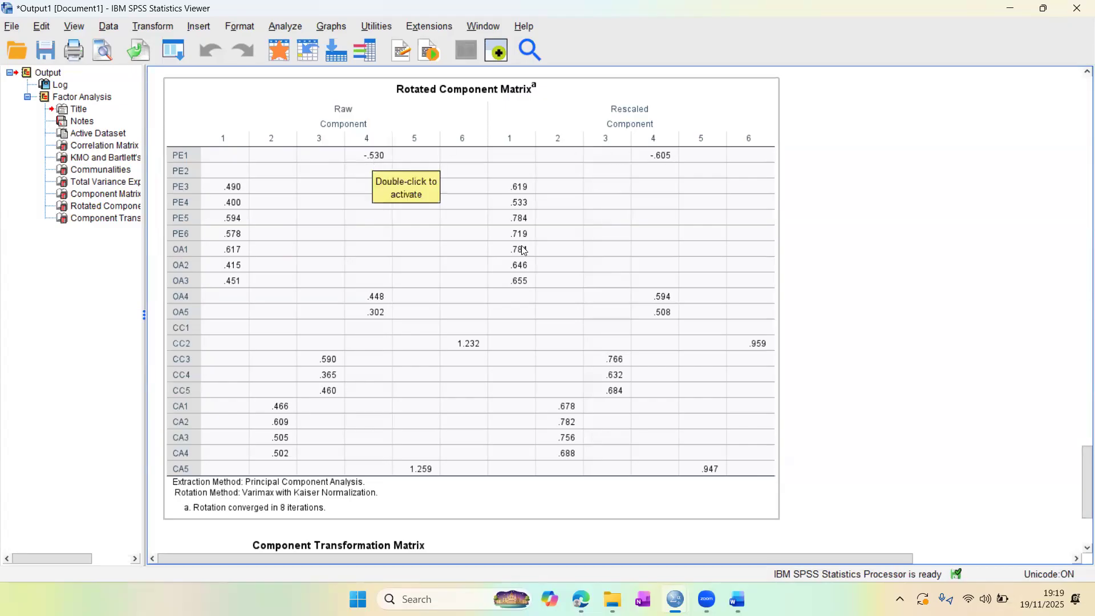
{"action": "scroll", "coordinate": [524, 250], "scroll_direction": "down", "scroll_amount": 3}
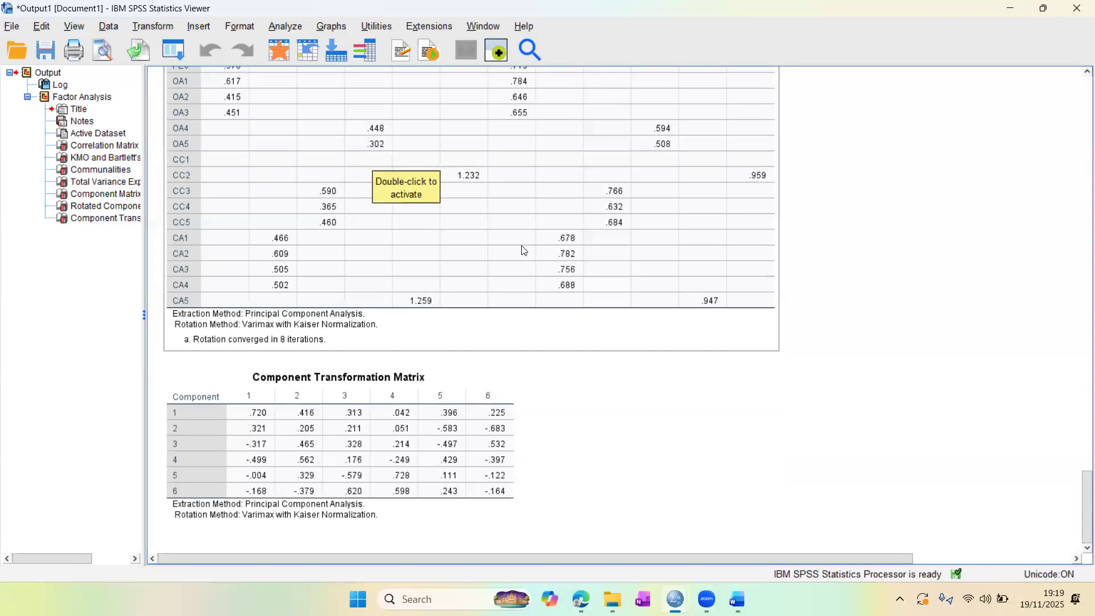
{"action": "scroll", "coordinate": [524, 250], "scroll_direction": "up", "scroll_amount": 7}
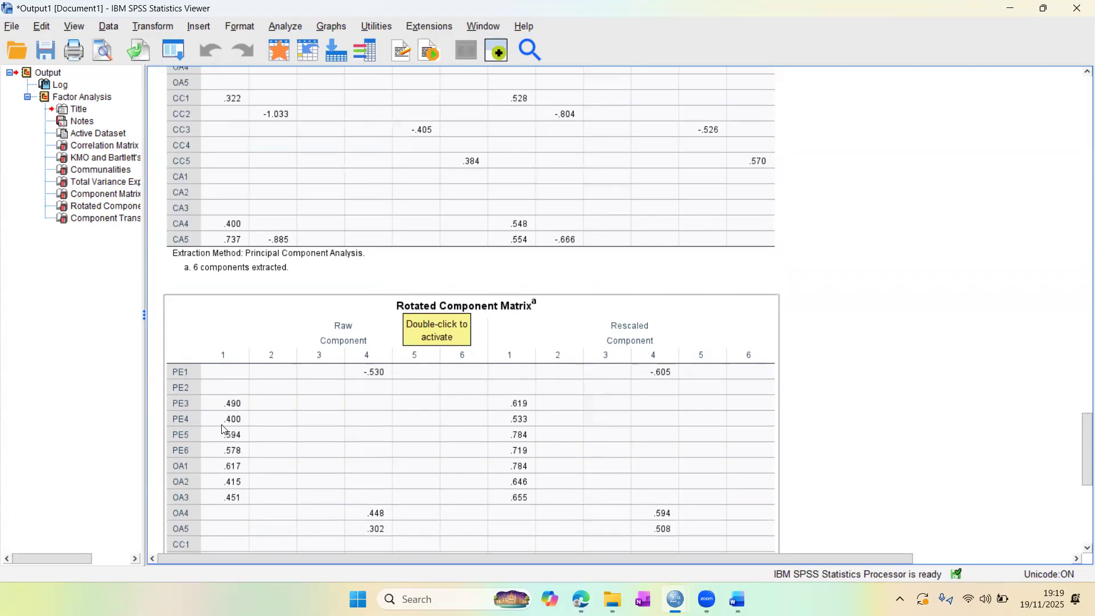
{"action": "scroll", "coordinate": [319, 371], "scroll_direction": "down", "scroll_amount": 1}
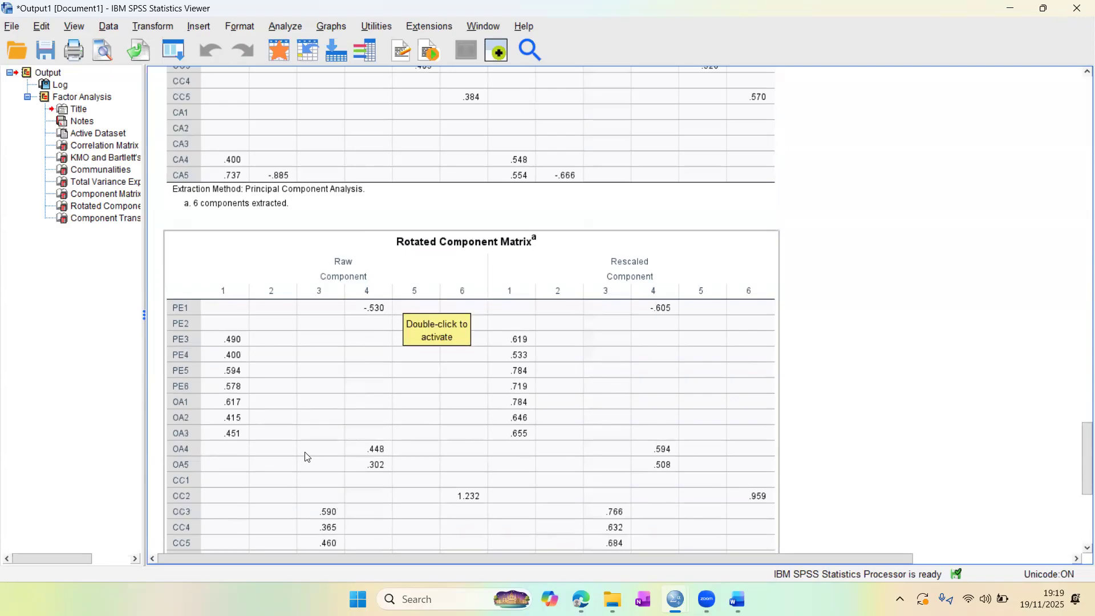
{"action": "scroll", "coordinate": [308, 456], "scroll_direction": "down", "scroll_amount": 2}
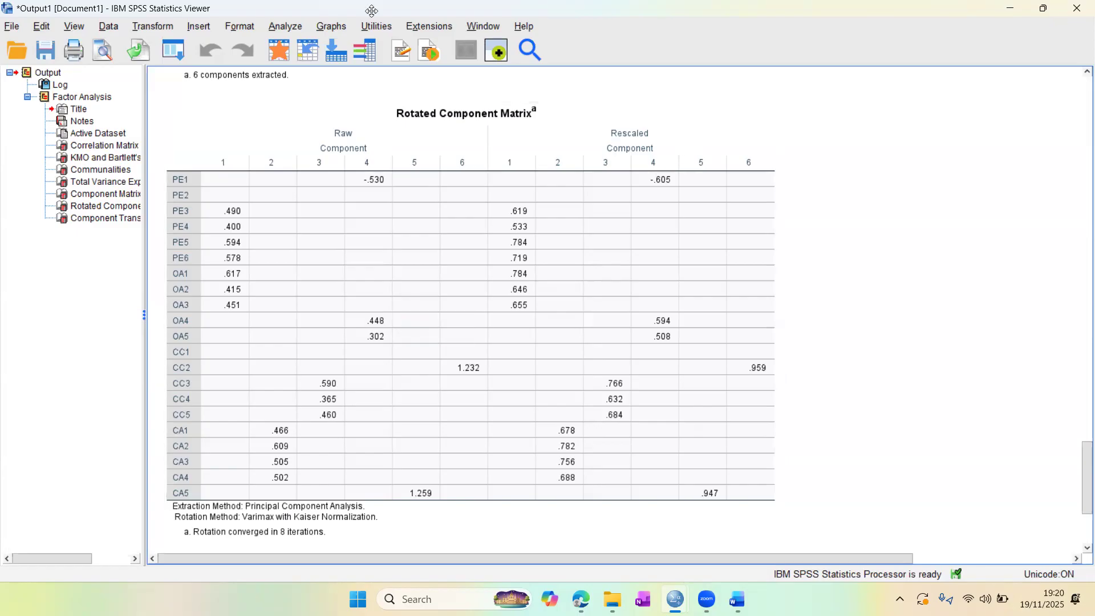
- Reopen the Factor Analysis setup beside the loadings table and remove PE1 and PE2 from the analysed variables
{"action": "left_click", "coordinate": [285, 27]}
{"action": "mouse_move", "coordinate": [369, 299]}
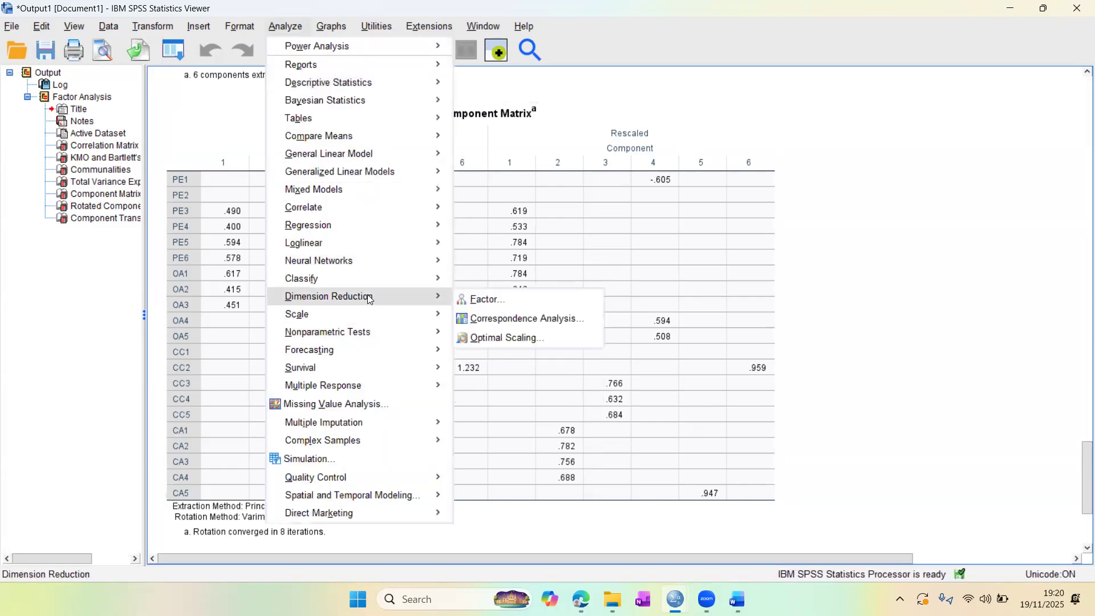
{"action": "left_click", "coordinate": [484, 299]}
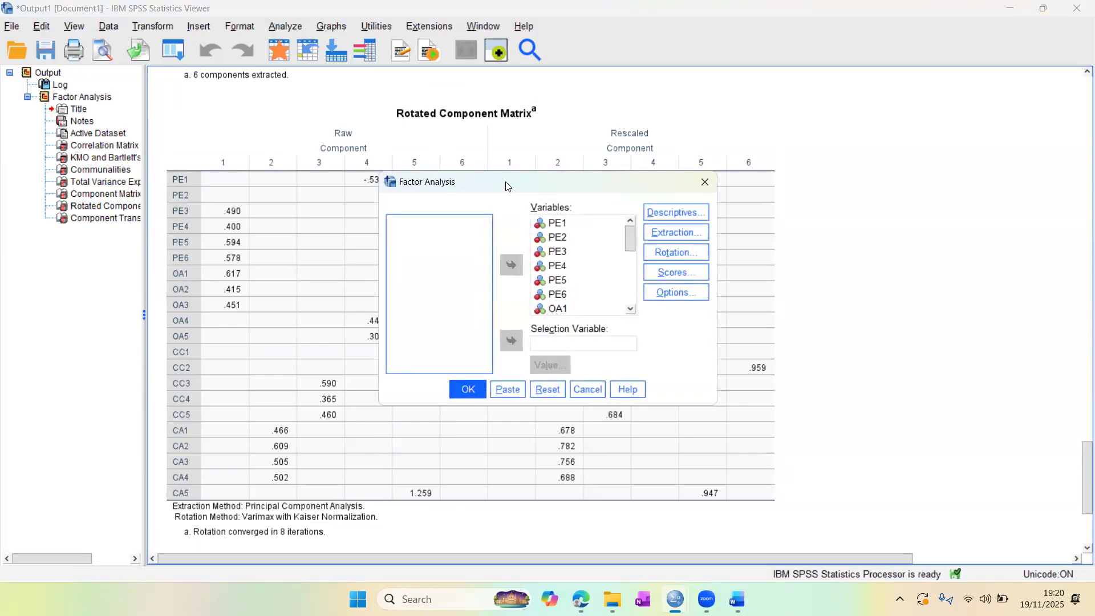
{"action": "left_click_drag", "start_coordinate": [507, 185], "coordinate": [744, 207]}
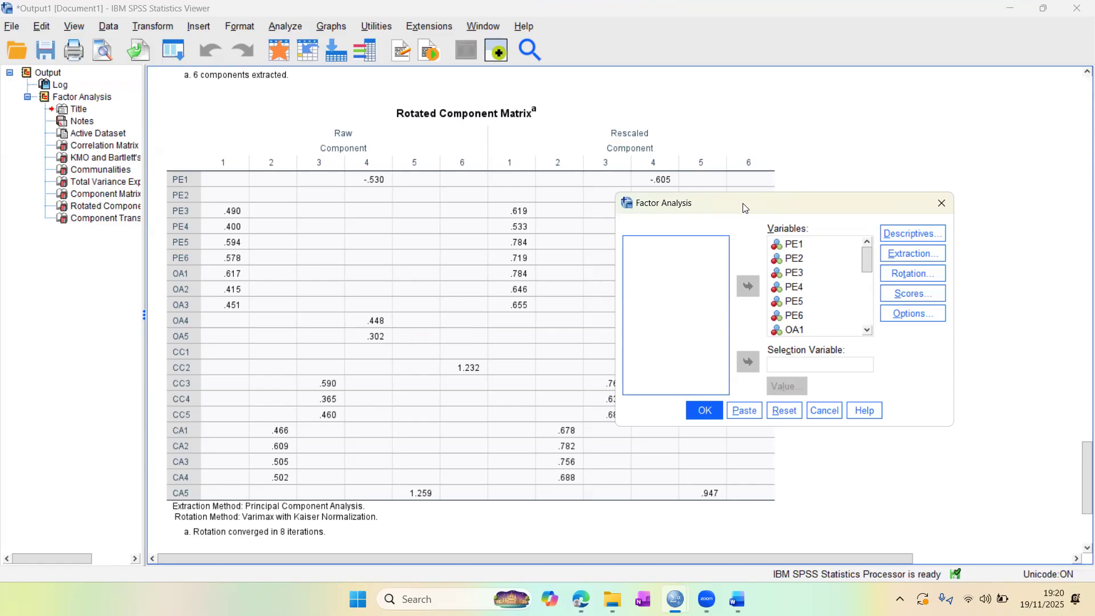
{"action": "left_click", "coordinate": [790, 245]}
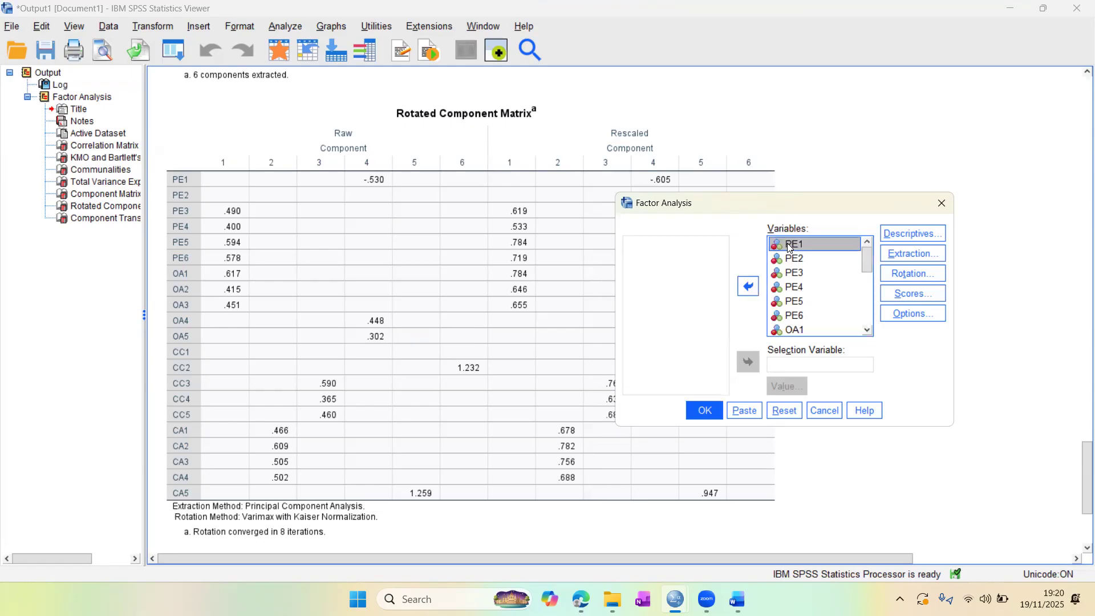
{"action": "left_click", "coordinate": [749, 290]}
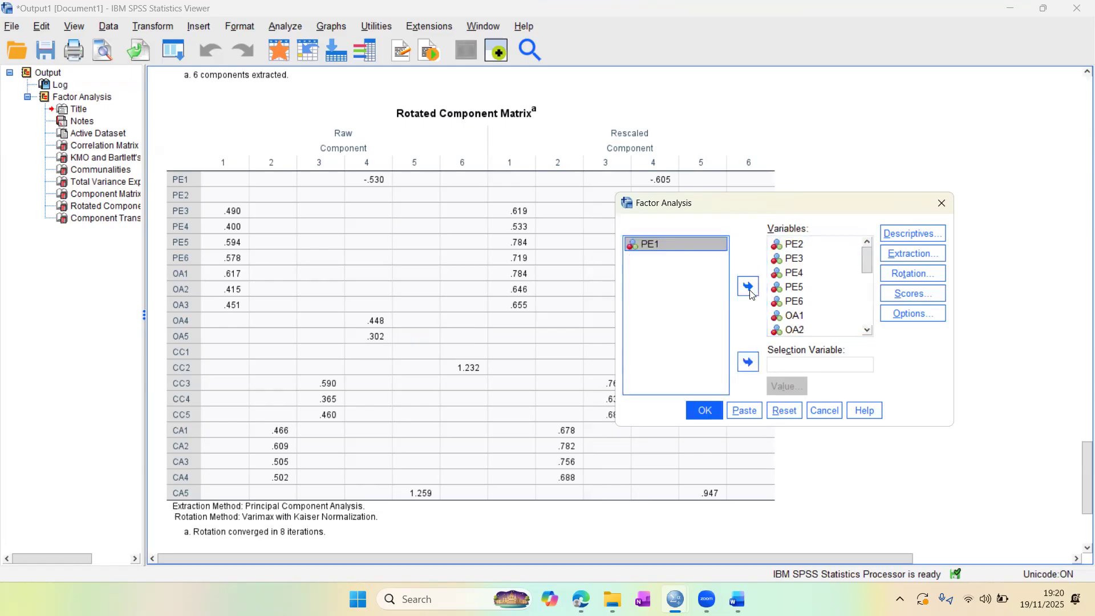
{"action": "left_click", "coordinate": [795, 246]}
{"action": "left_click", "coordinate": [752, 288]}
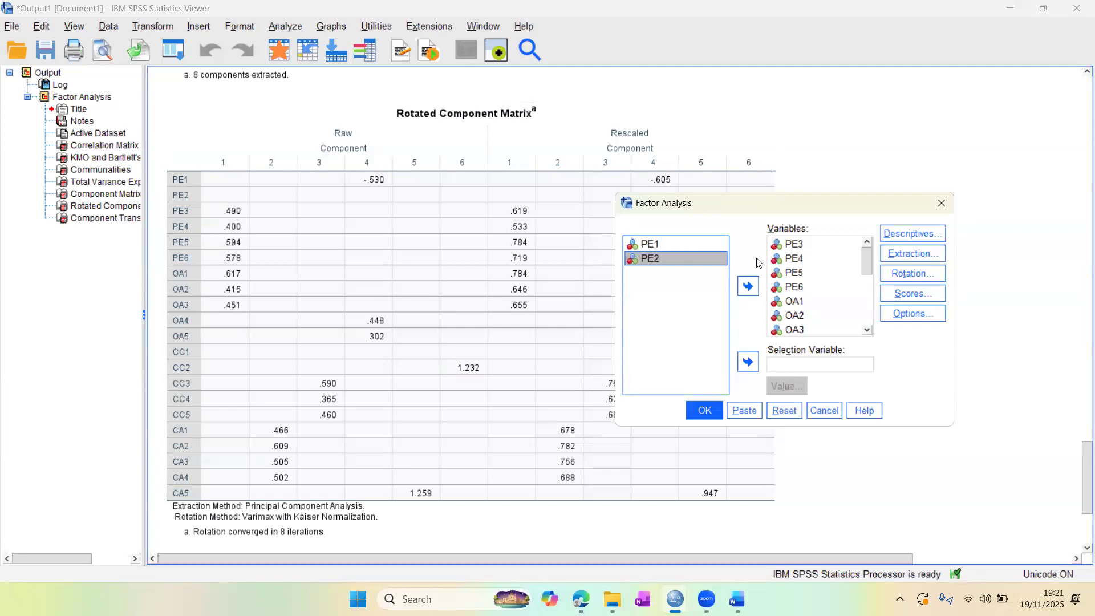
- Remove OA1, OA2 and OA3 from the factor analysis variables
{"action": "left_click", "coordinate": [796, 302]}
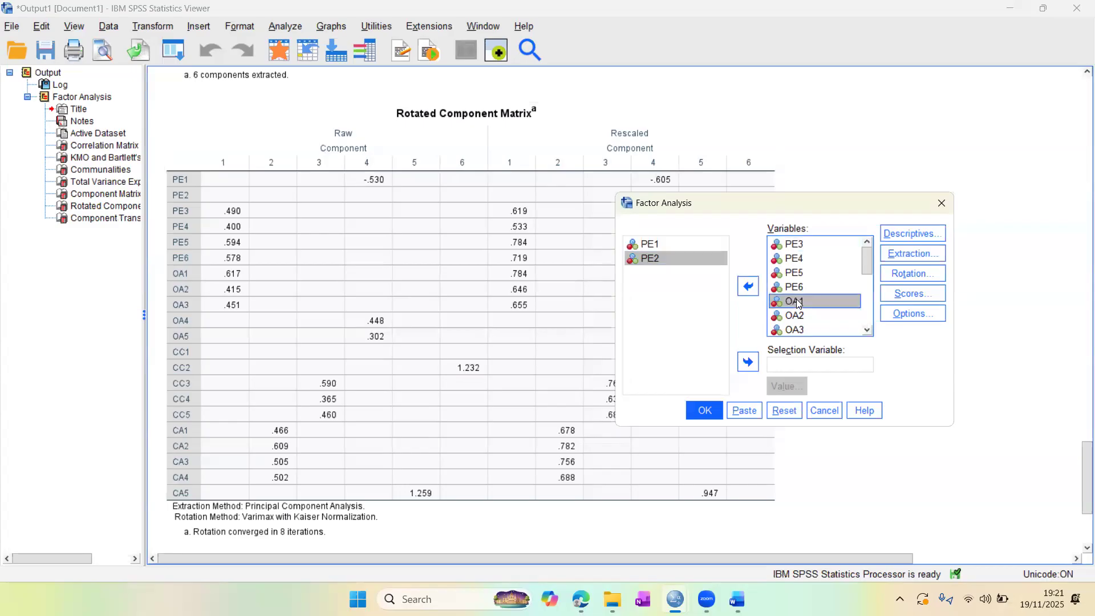
{"action": "key", "text": "shift+Down"}
{"action": "key", "text": "shift+Down"}
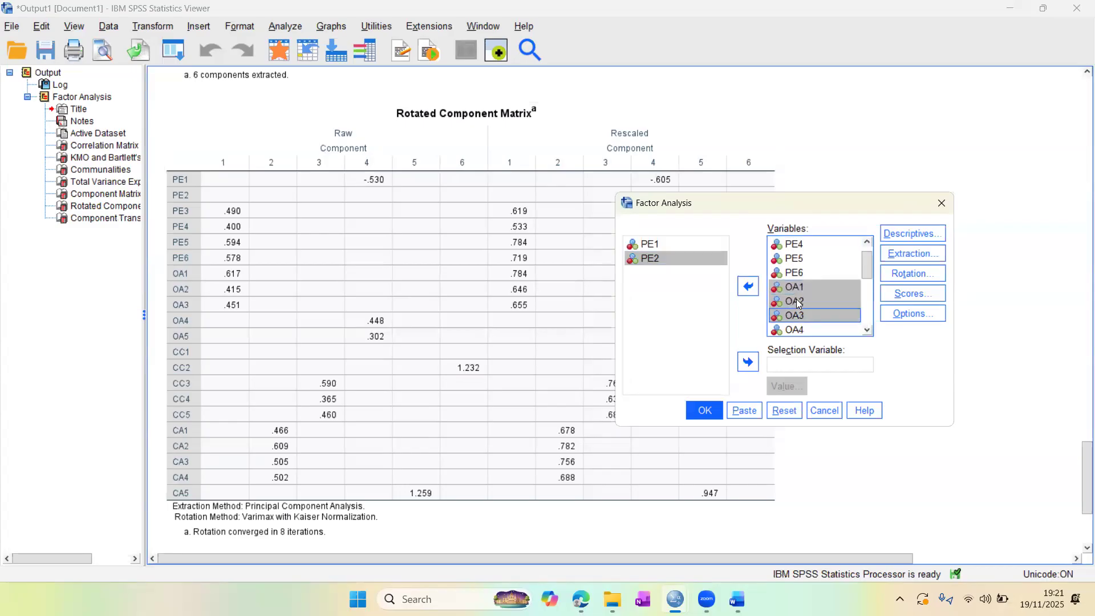
{"action": "left_click", "coordinate": [743, 289]}
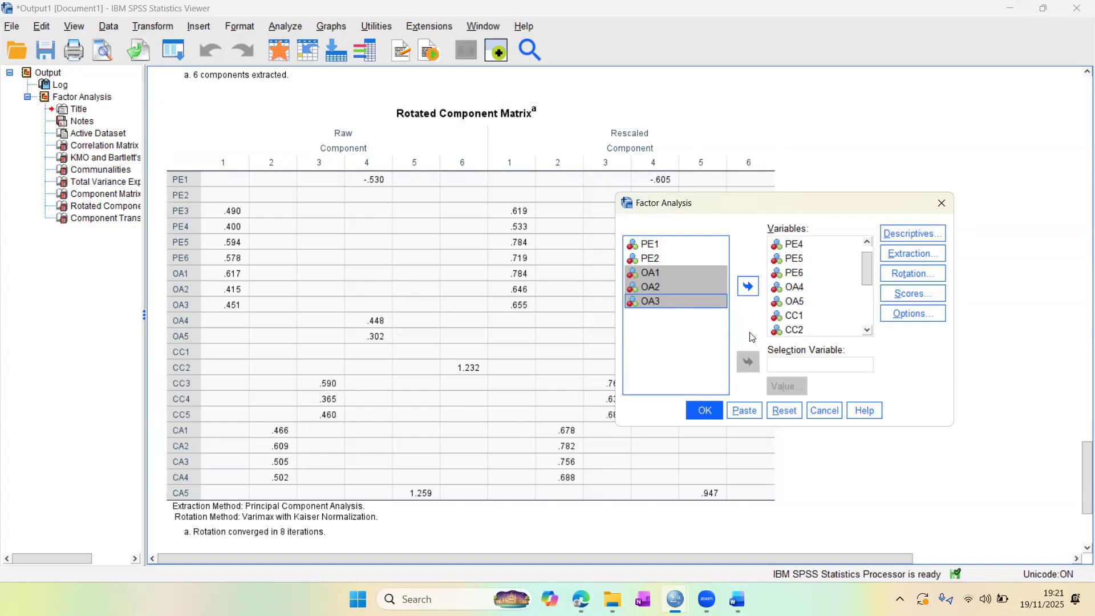
- Remove CC1, CC2 and CC5 from the factor analysis variables
{"action": "left_click", "coordinate": [791, 318]}
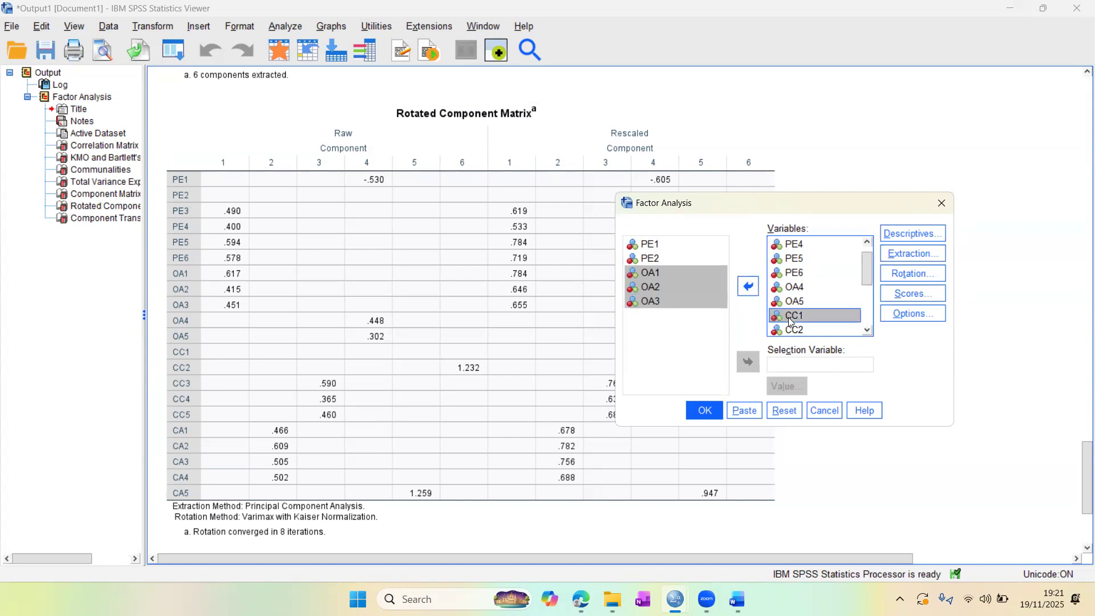
{"action": "key", "text": "shift+Down"}
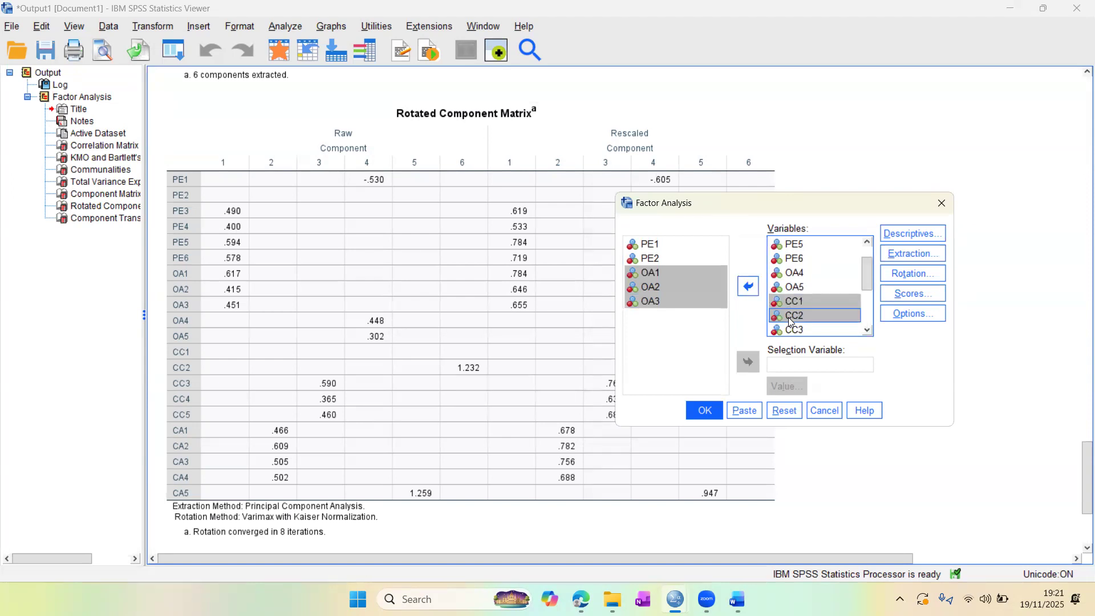
{"action": "left_click", "coordinate": [747, 286]}
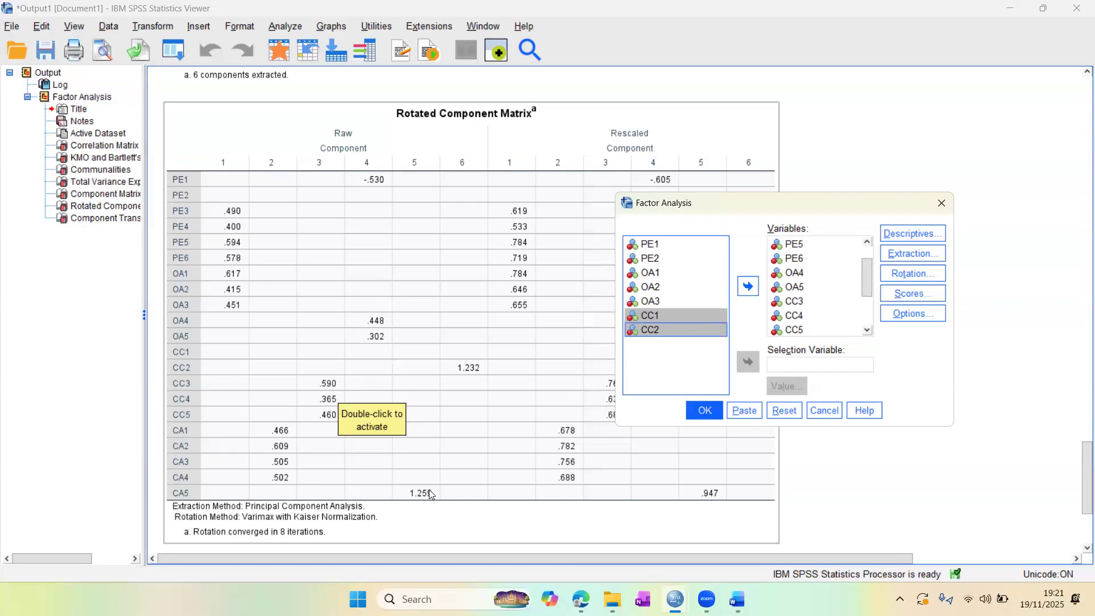
{"action": "left_click", "coordinate": [795, 330]}
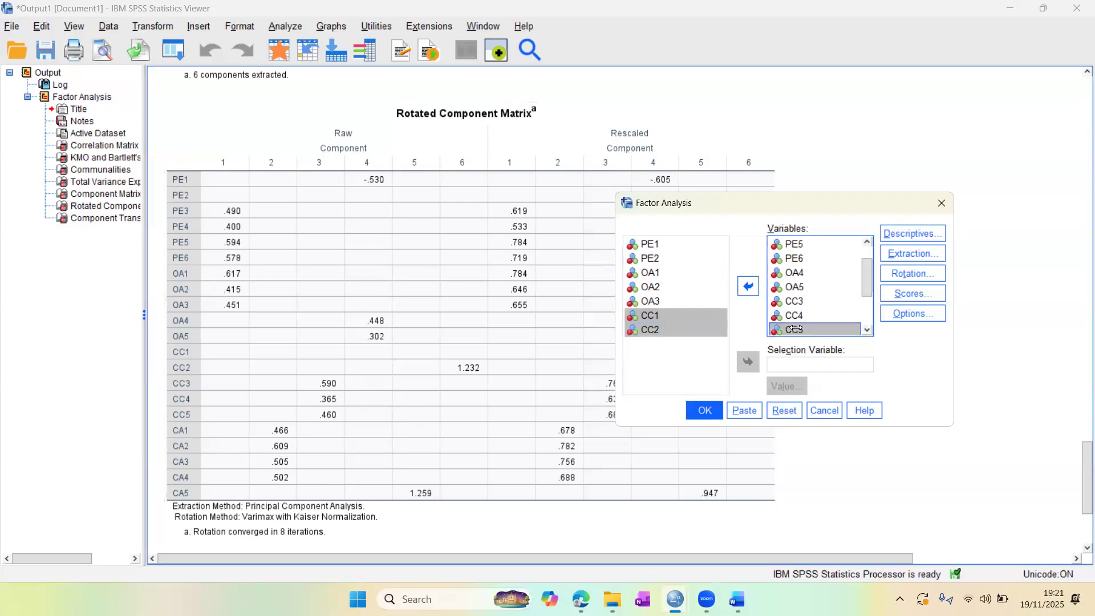
{"action": "left_click", "coordinate": [749, 286]}
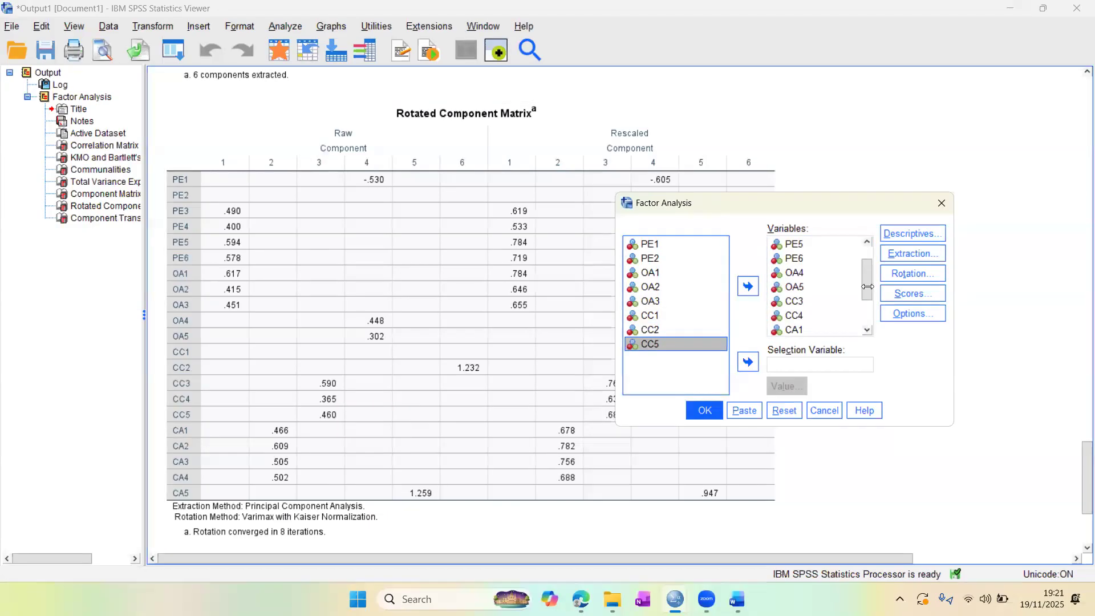
- Set the extraction to analyse the correlation matrix and run the factor analysis on the remaining items
{"action": "left_click_drag", "start_coordinate": [868, 286], "coordinate": [858, 344]}
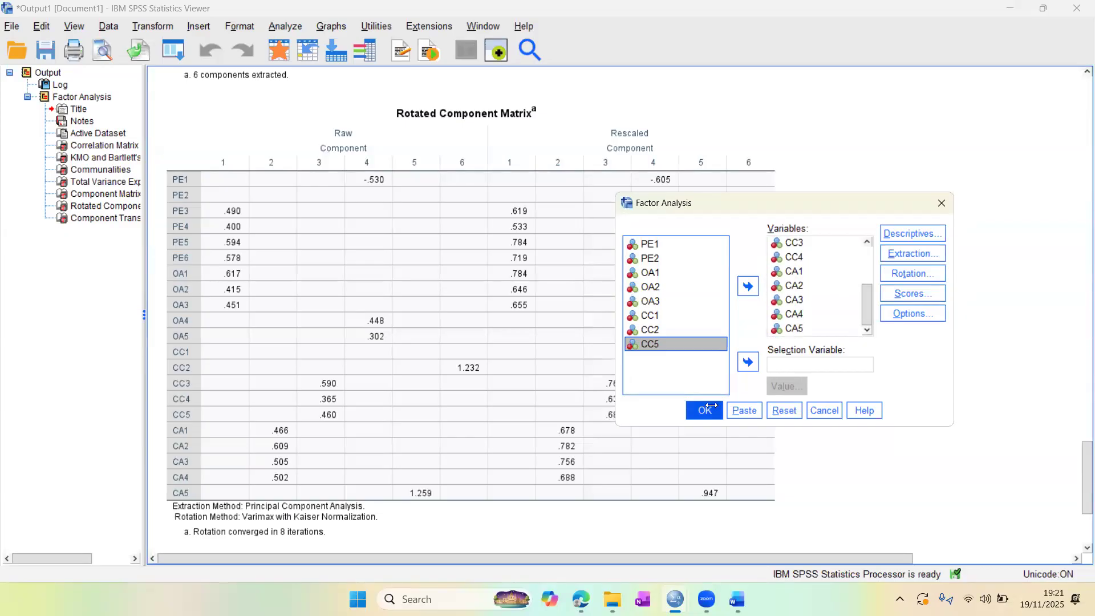
{"action": "left_click", "coordinate": [918, 250]}
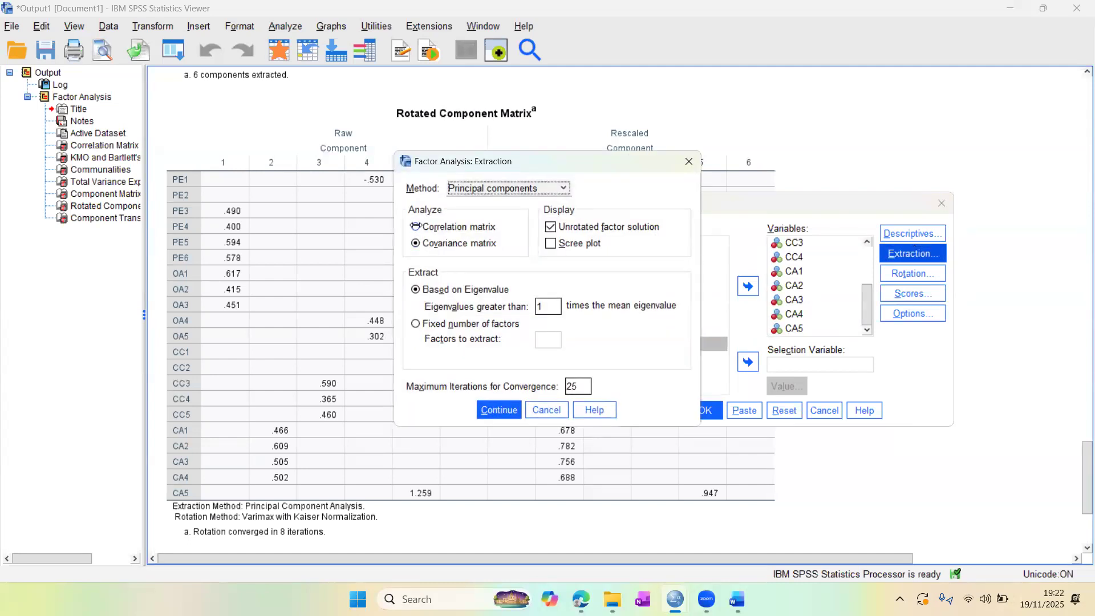
{"action": "left_click", "coordinate": [415, 226]}
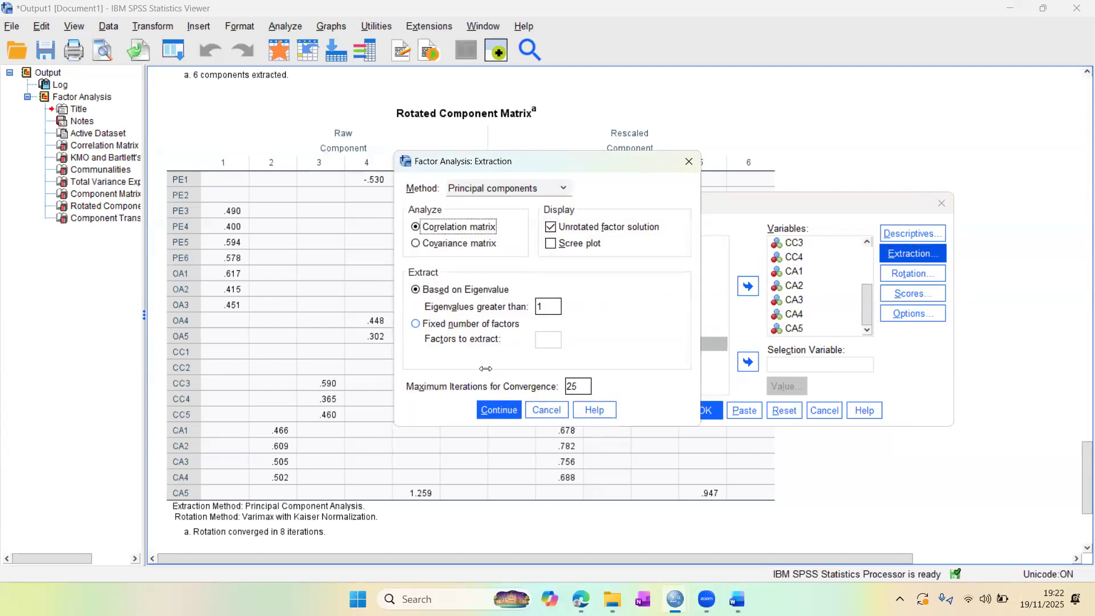
{"action": "left_click", "coordinate": [499, 409]}
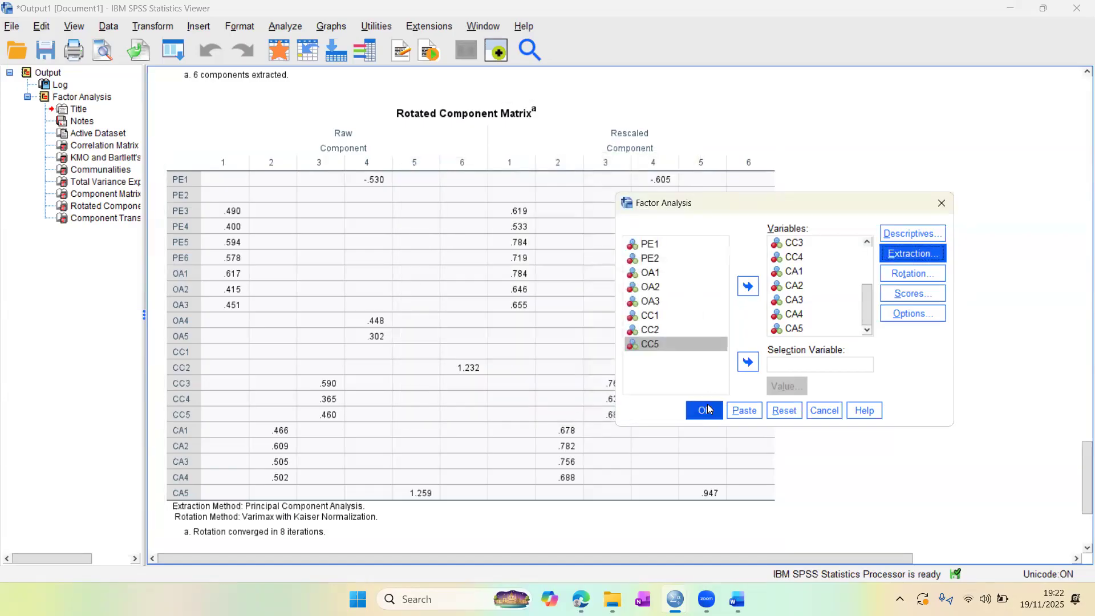
{"action": "left_click", "coordinate": [708, 410]}
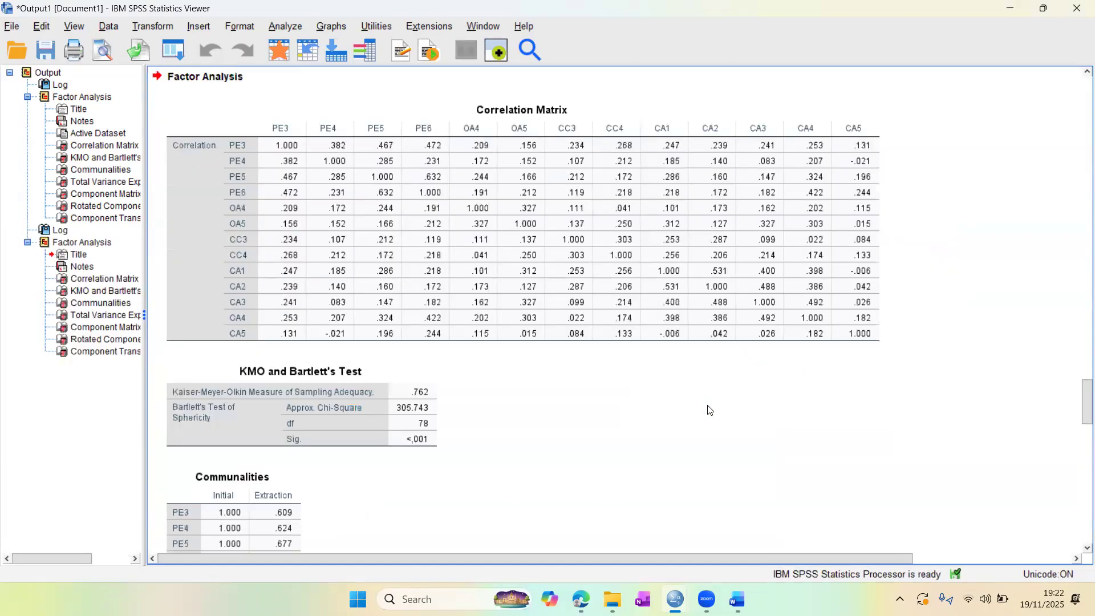
- Examine the new KMO and Bartlett's Test, Component Matrix and Rotated Component Matrix results
{"action": "scroll", "coordinate": [710, 410], "scroll_direction": "down", "scroll_amount": 5}
{"action": "scroll", "coordinate": [709, 410], "scroll_direction": "up", "scroll_amount": 2}
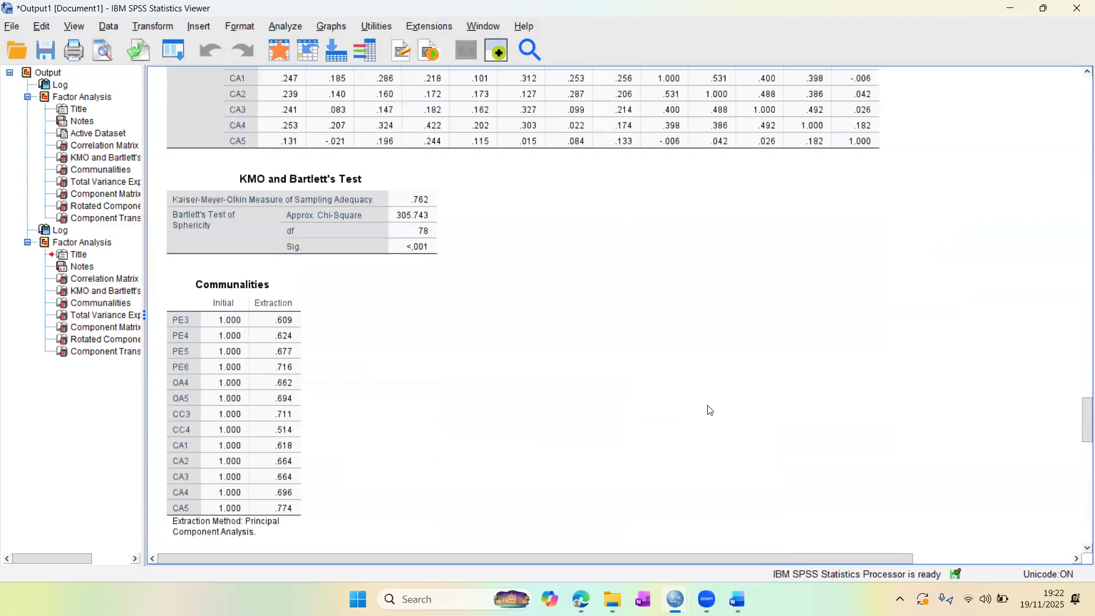
{"action": "left_click", "coordinate": [422, 212]}
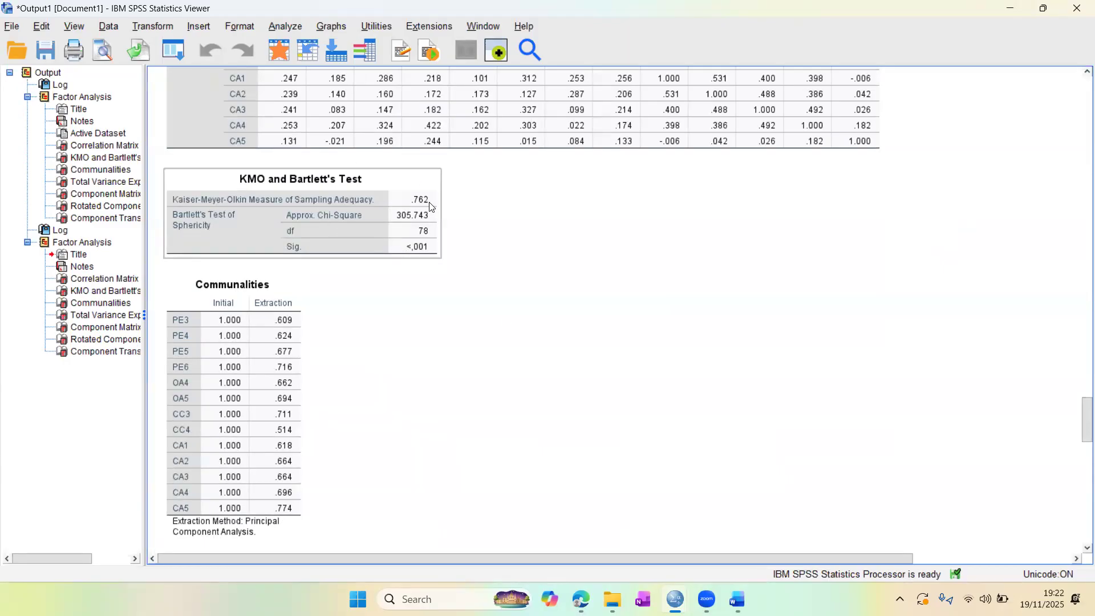
{"action": "scroll", "coordinate": [424, 262], "scroll_direction": "down", "scroll_amount": 9}
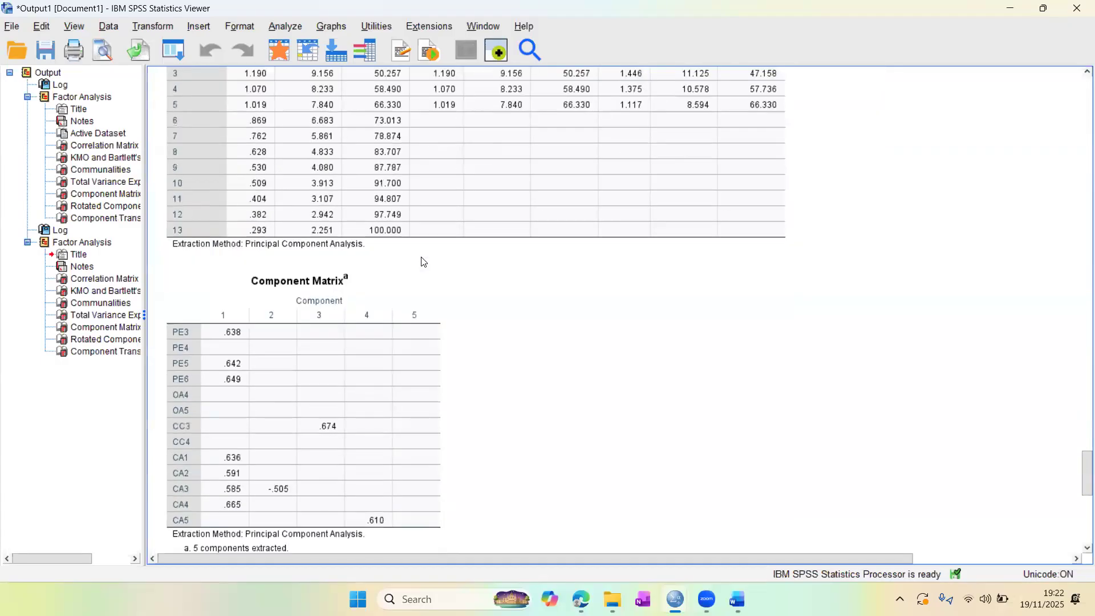
{"action": "scroll", "coordinate": [423, 262], "scroll_direction": "down", "scroll_amount": 2}
{"action": "left_click", "coordinate": [423, 262]}
{"action": "scroll", "coordinate": [424, 261], "scroll_direction": "down", "scroll_amount": 3}
{"action": "left_click", "coordinate": [424, 262]}
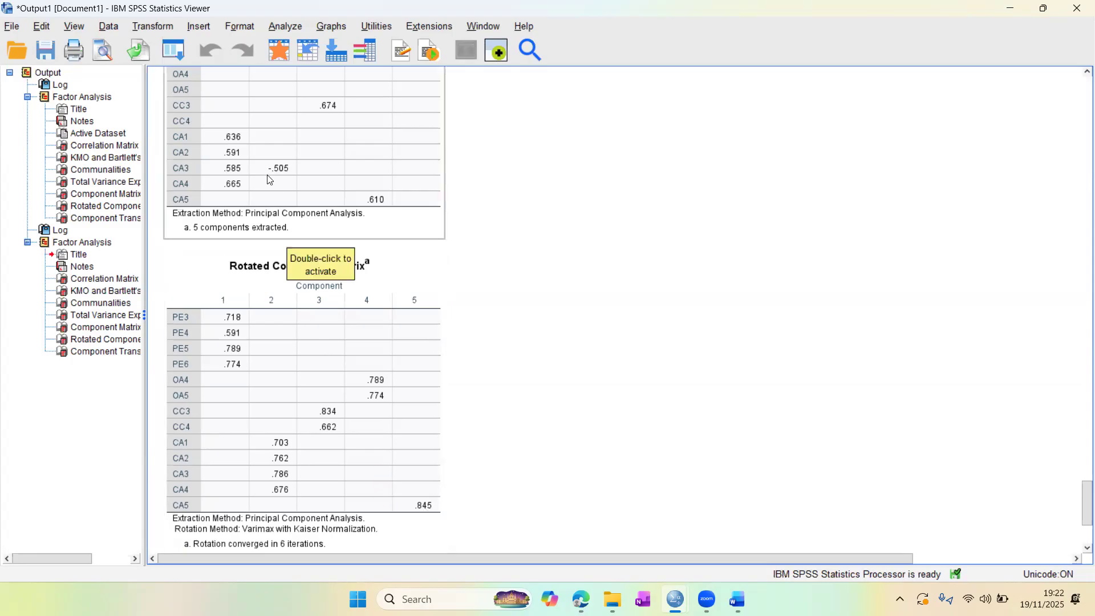
- Remove CA5 from the factor analysis variables and rerun the analysis
{"action": "left_click", "coordinate": [287, 26]}
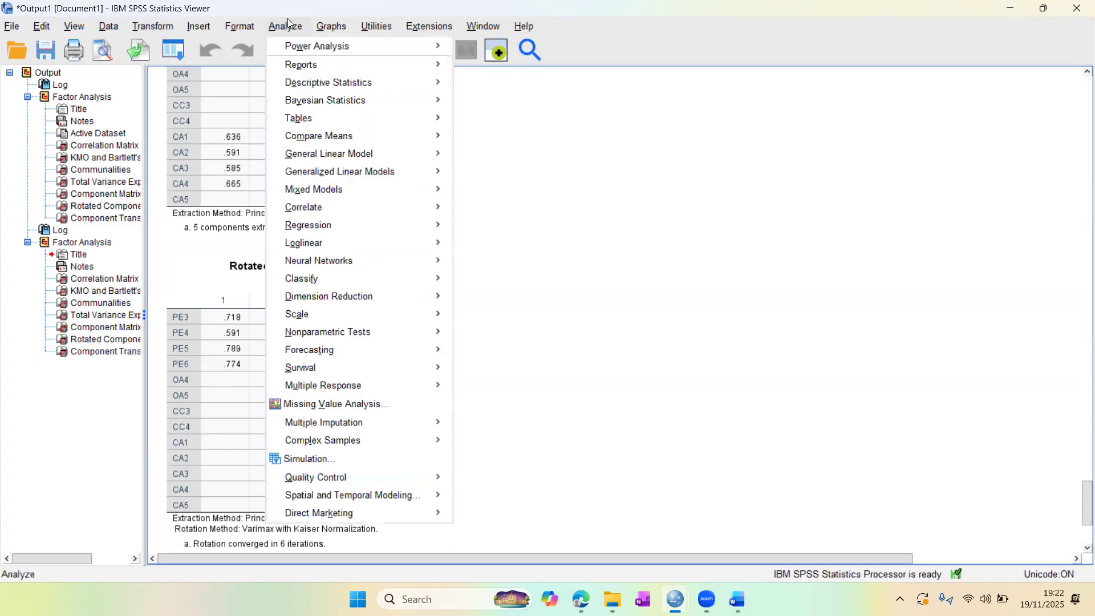
{"action": "mouse_move", "coordinate": [374, 307]}
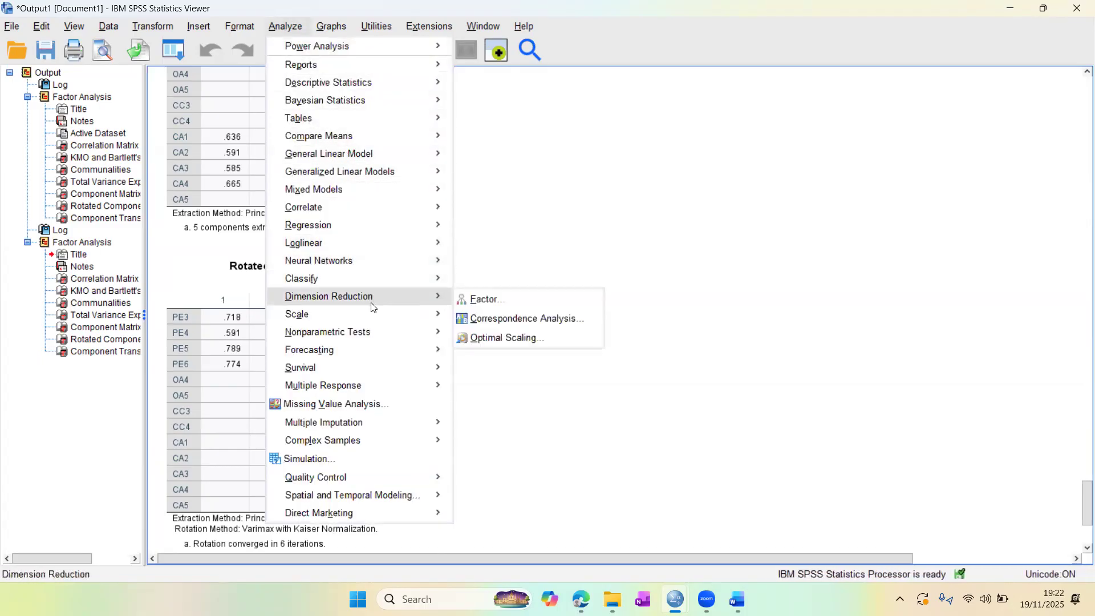
{"action": "left_click", "coordinate": [482, 300]}
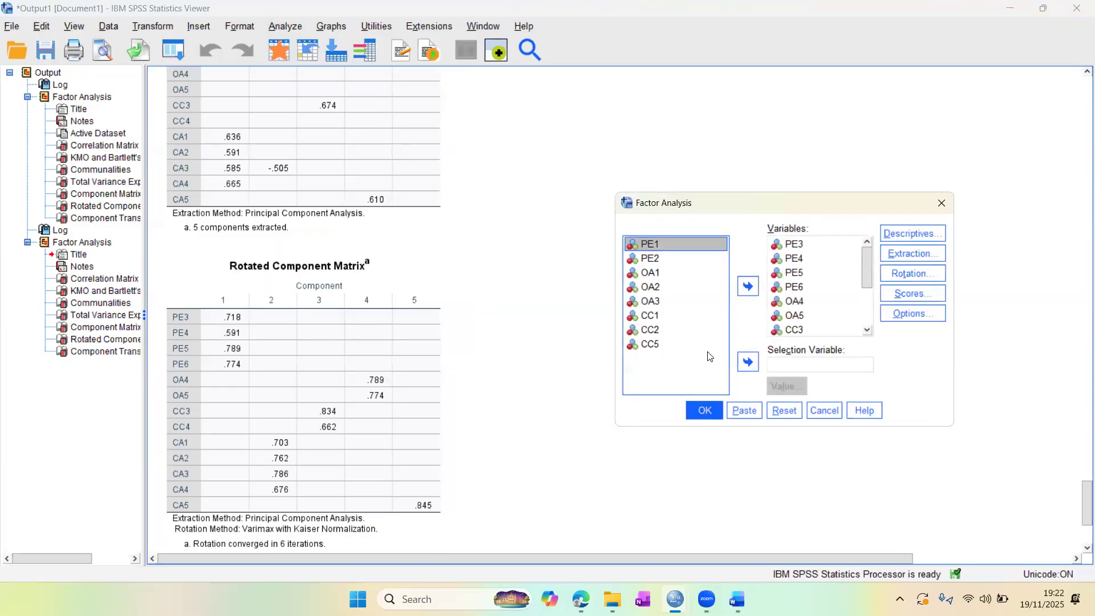
{"action": "left_click_drag", "start_coordinate": [865, 271], "coordinate": [862, 340]}
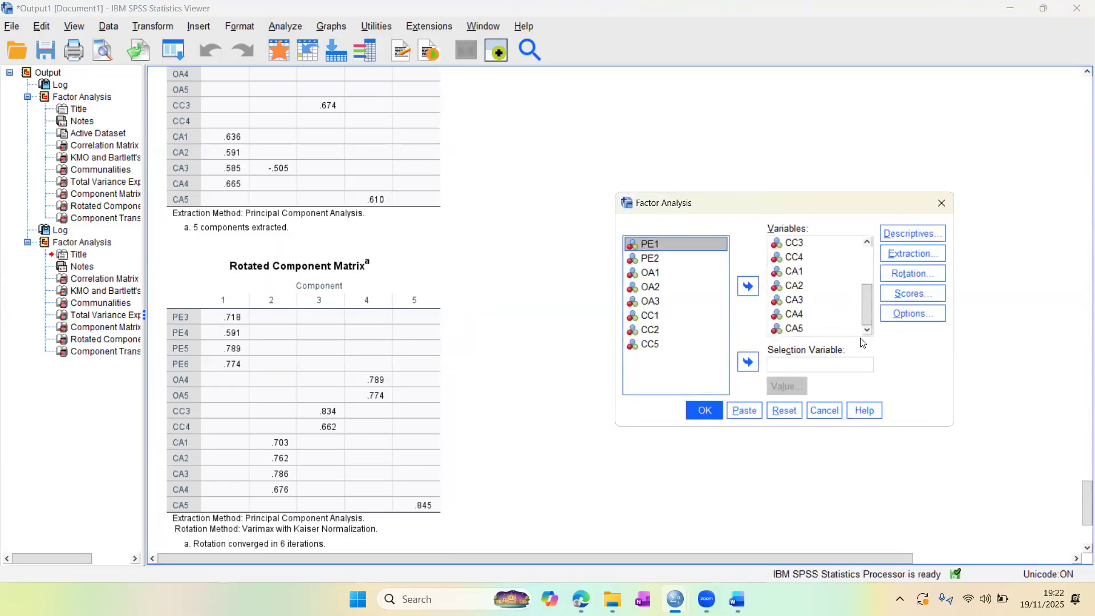
{"action": "left_click", "coordinate": [799, 330]}
{"action": "left_click", "coordinate": [746, 286]}
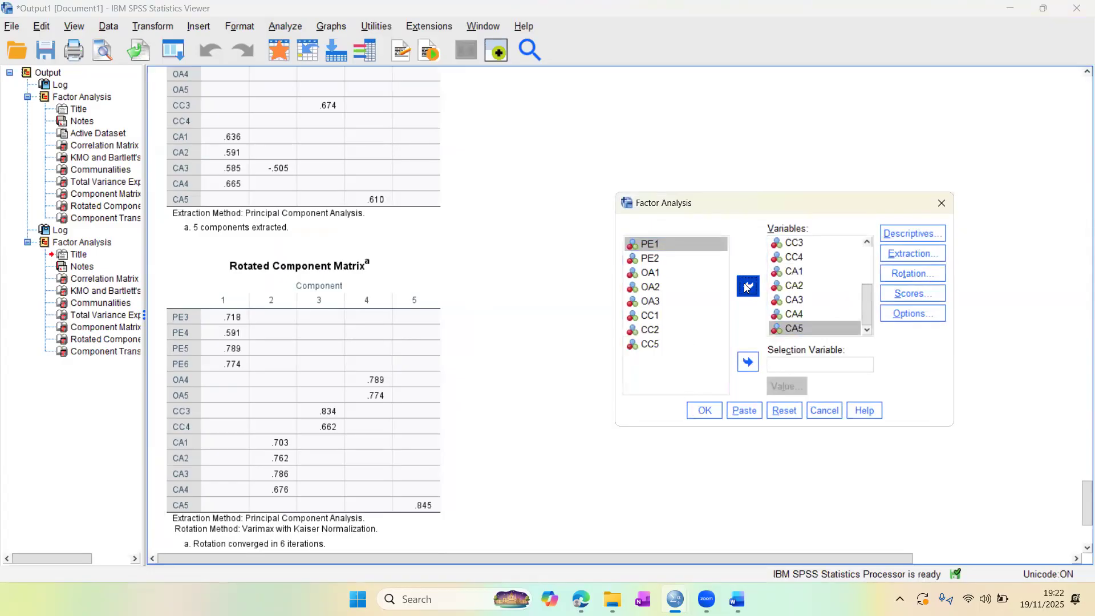
{"action": "left_click", "coordinate": [704, 412]}
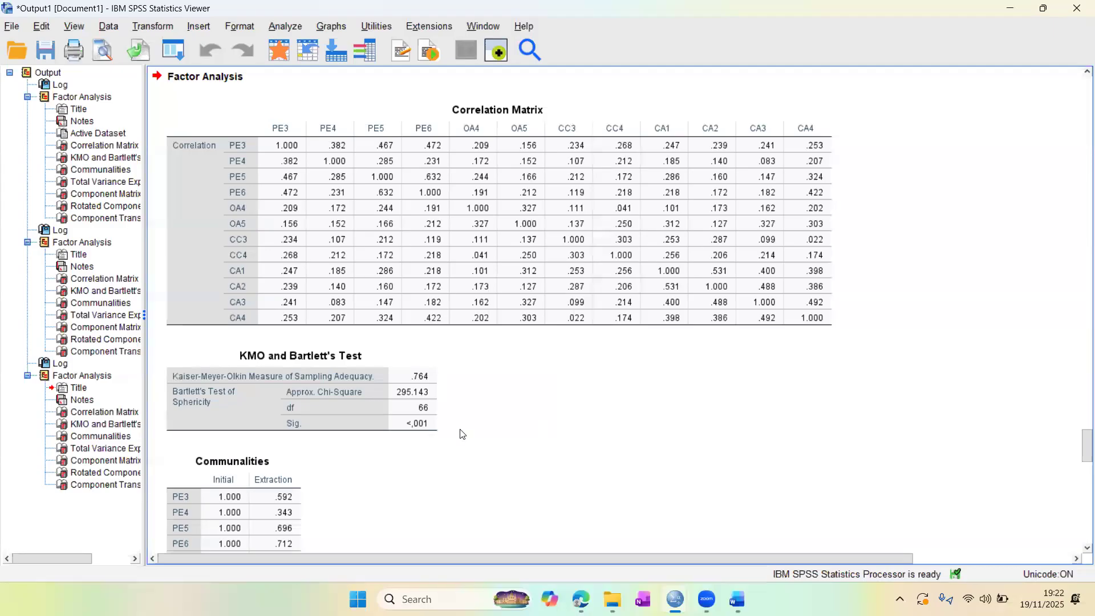
- Capture the latest KMO and Bartlett's Test table as a screenshot and paste it into the Word document under the Uji Validitas results
{"action": "key", "text": "super+shift+s"}
{"action": "left_click_drag", "start_coordinate": [162, 337], "coordinate": [450, 441]}
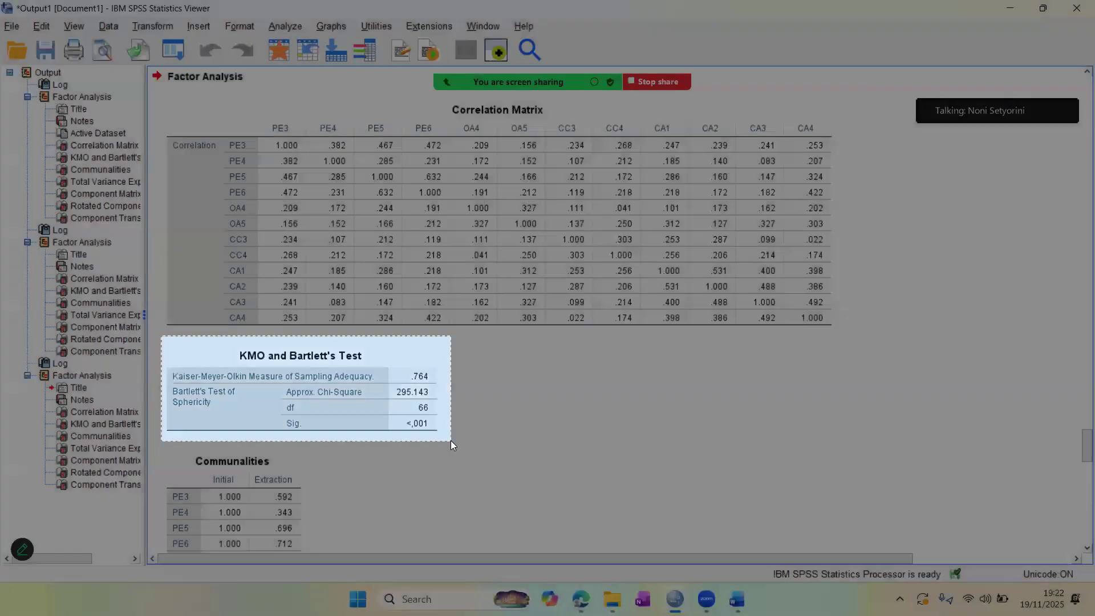
{"action": "mouse_move", "coordinate": [735, 599]}
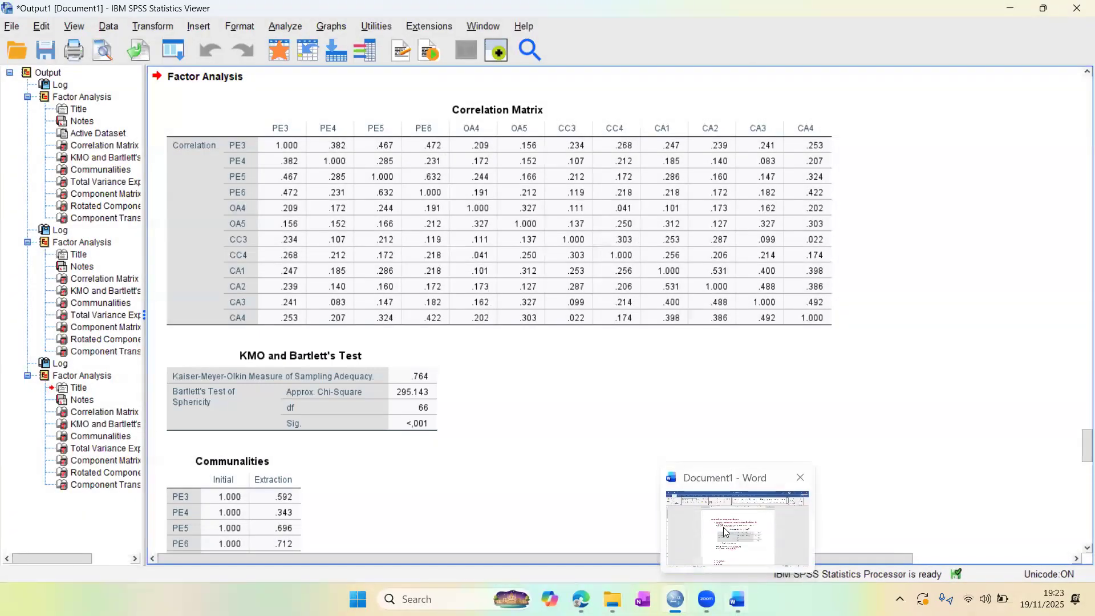
{"action": "left_click", "coordinate": [724, 527]}
{"action": "key", "text": "ctrl+v"}
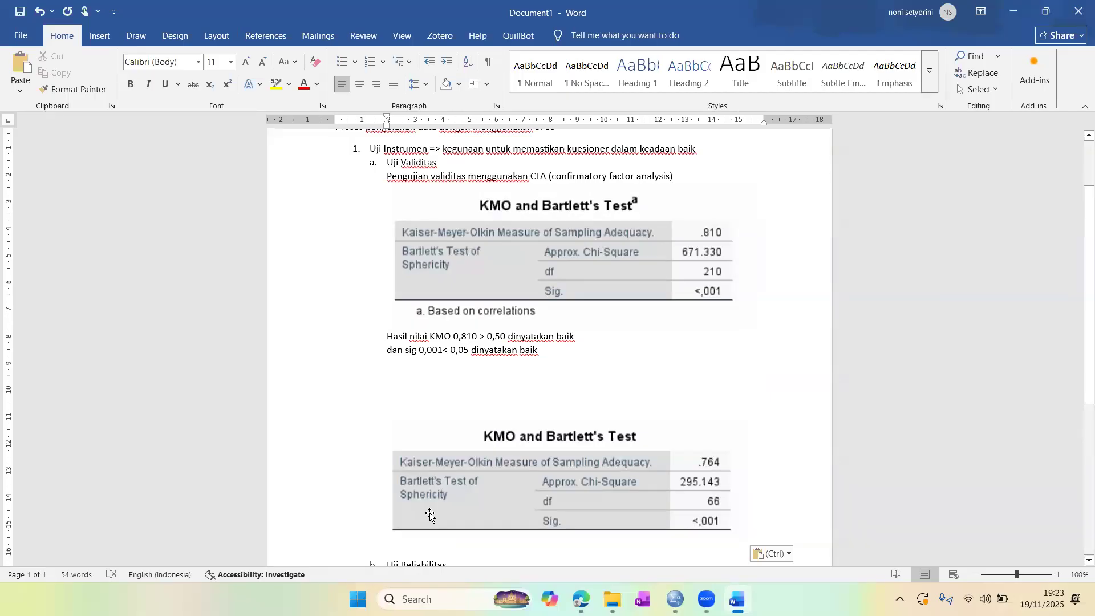
- Return to the SPSS output and capture the latest four-component Rotated Component Matrix, including its footnotes, as a screenshot
{"action": "mouse_move", "coordinate": [738, 599]}
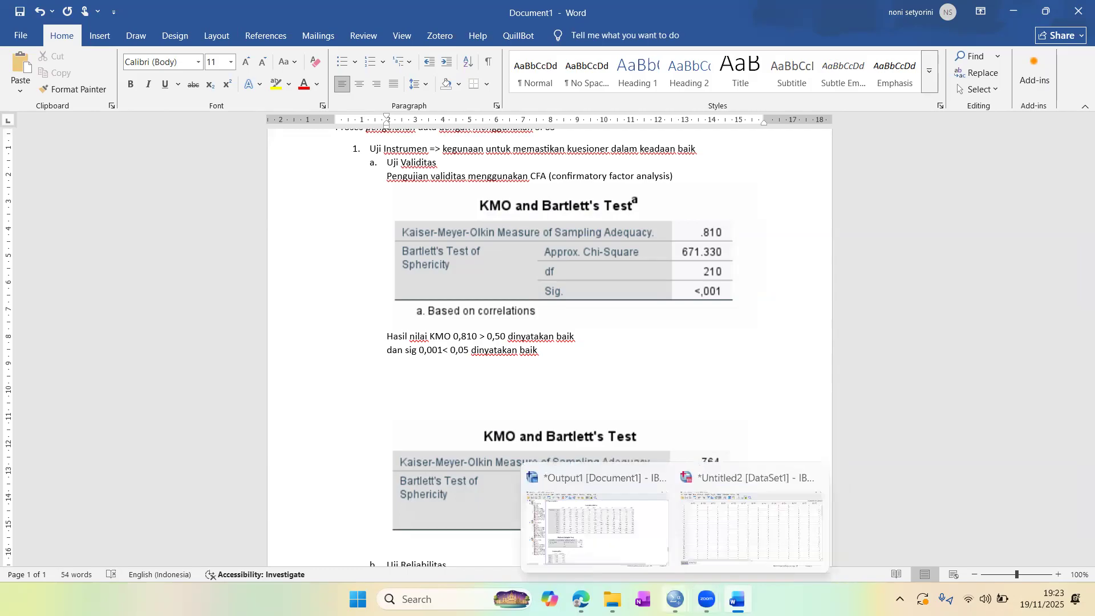
{"action": "left_click", "coordinate": [611, 541]}
{"action": "scroll", "coordinate": [611, 540], "scroll_direction": "down", "scroll_amount": 15}
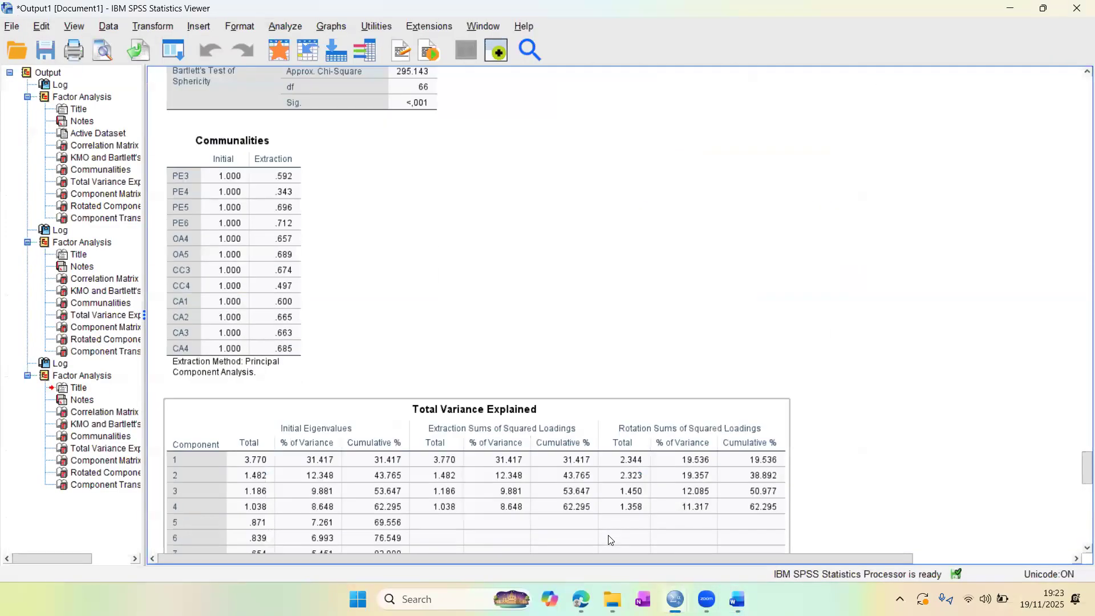
{"action": "left_click", "coordinate": [265, 230]}
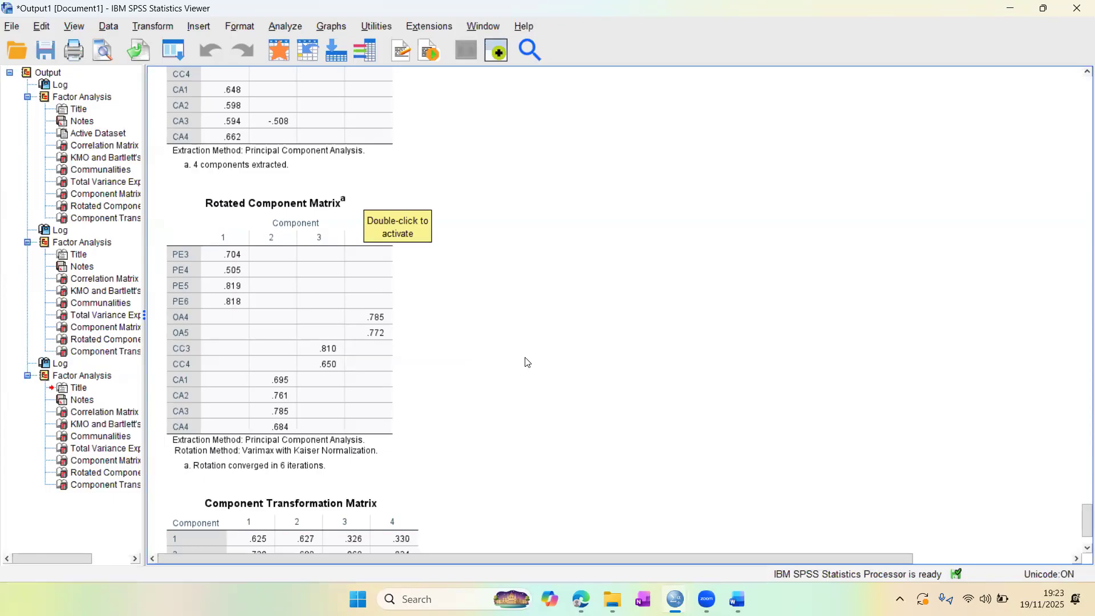
{"action": "key", "text": "super+shift+s"}
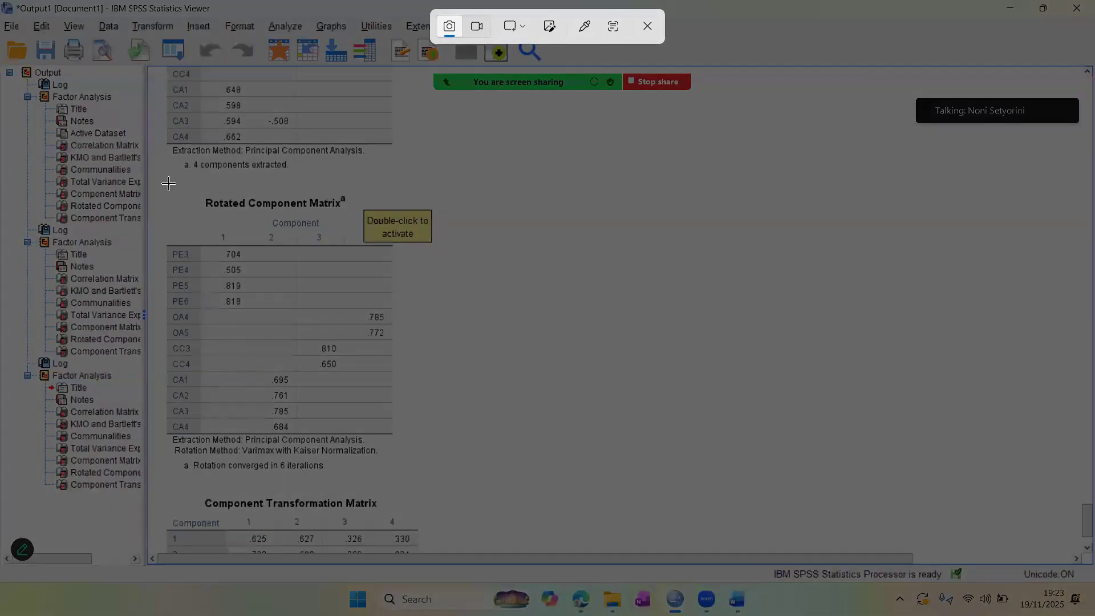
{"action": "left_click_drag", "start_coordinate": [158, 182], "coordinate": [447, 486]}
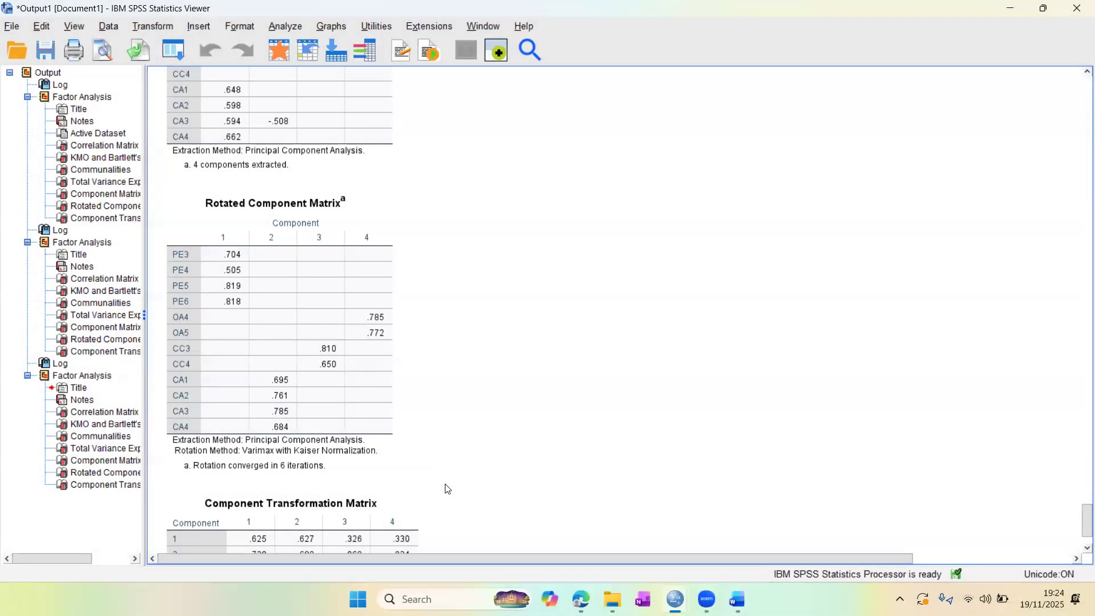
{"action": "key", "text": "super+shift+s"}
{"action": "left_click_drag", "start_coordinate": [159, 183], "coordinate": [418, 486]}
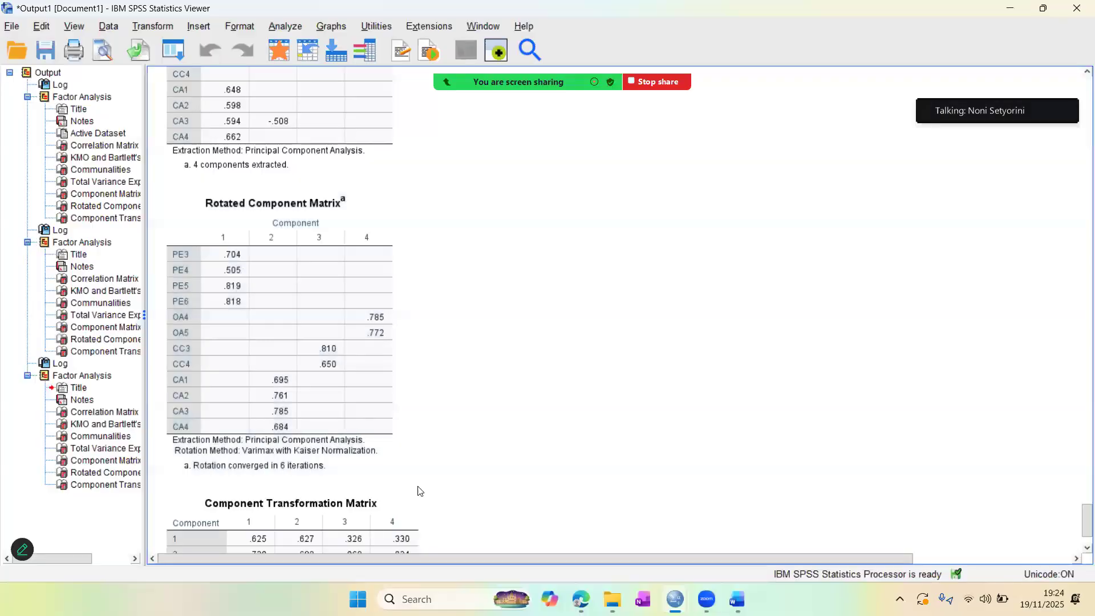
- Switch to Word, add blank lines below the second KMO and Bartlett's Test picture and paste the Rotated Component Matrix screenshot there
{"action": "mouse_move", "coordinate": [738, 599]}
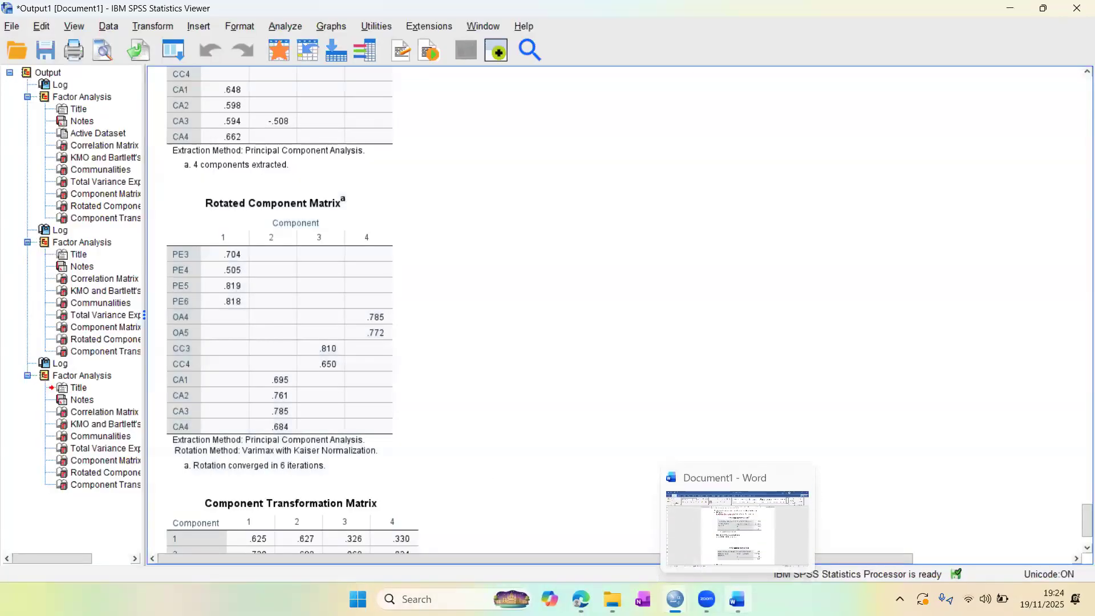
{"action": "left_click", "coordinate": [717, 533]}
{"action": "scroll", "coordinate": [567, 519], "scroll_direction": "down", "scroll_amount": 3}
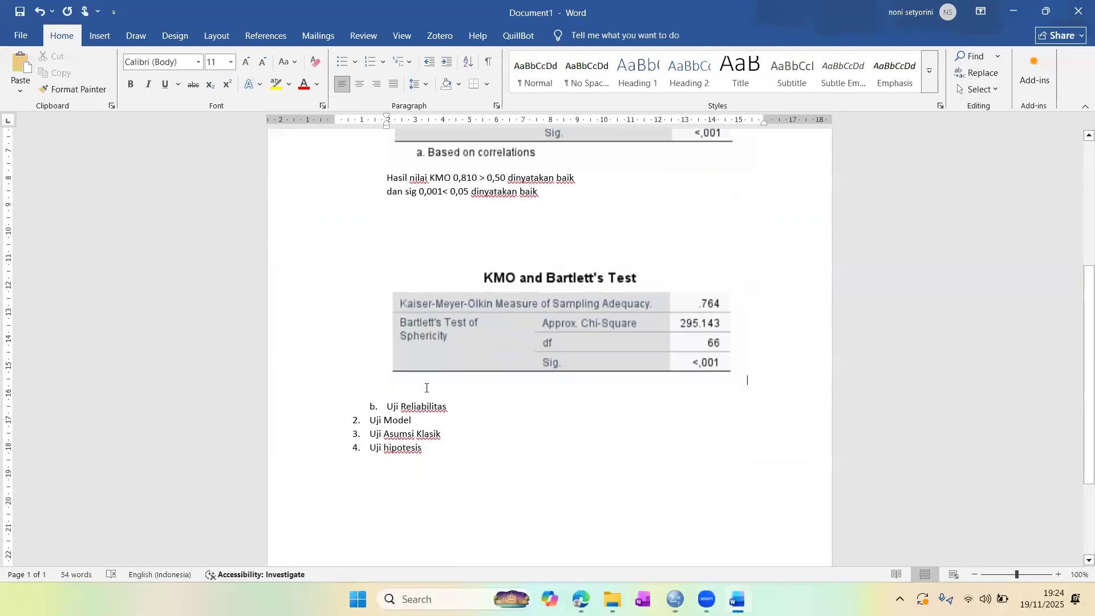
{"action": "key", "text": "Return"}
{"action": "key", "text": "Return"}
{"action": "key", "text": "Return"}
{"action": "key", "text": "Return"}
{"action": "key", "text": "Return"}
{"action": "key", "text": "Return"}
{"action": "key", "text": "Return"}
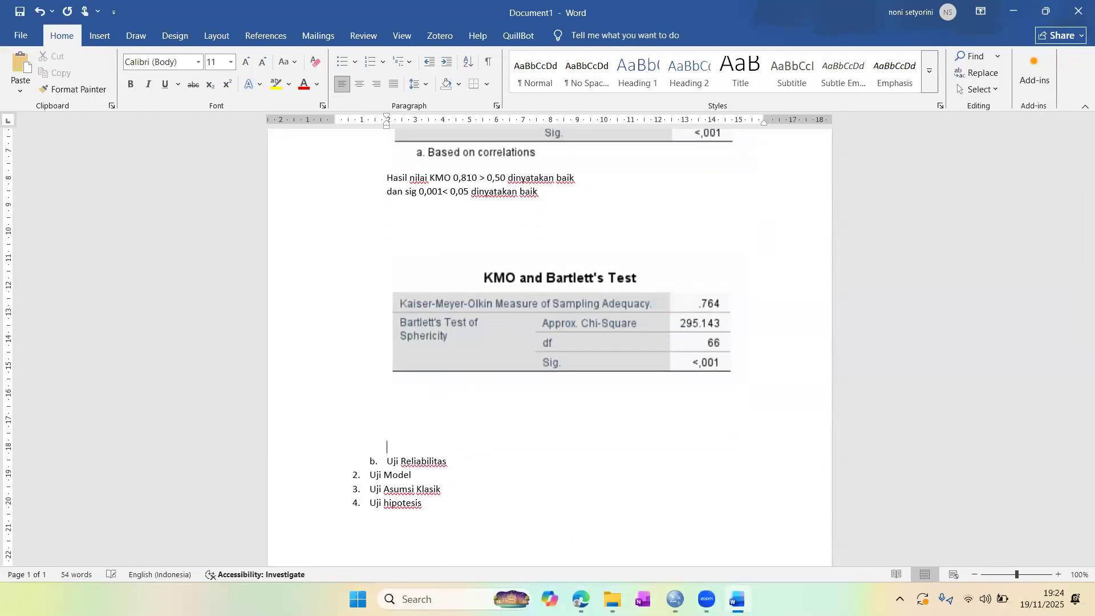
{"action": "key", "text": "Up"}
{"action": "key", "text": "Up"}
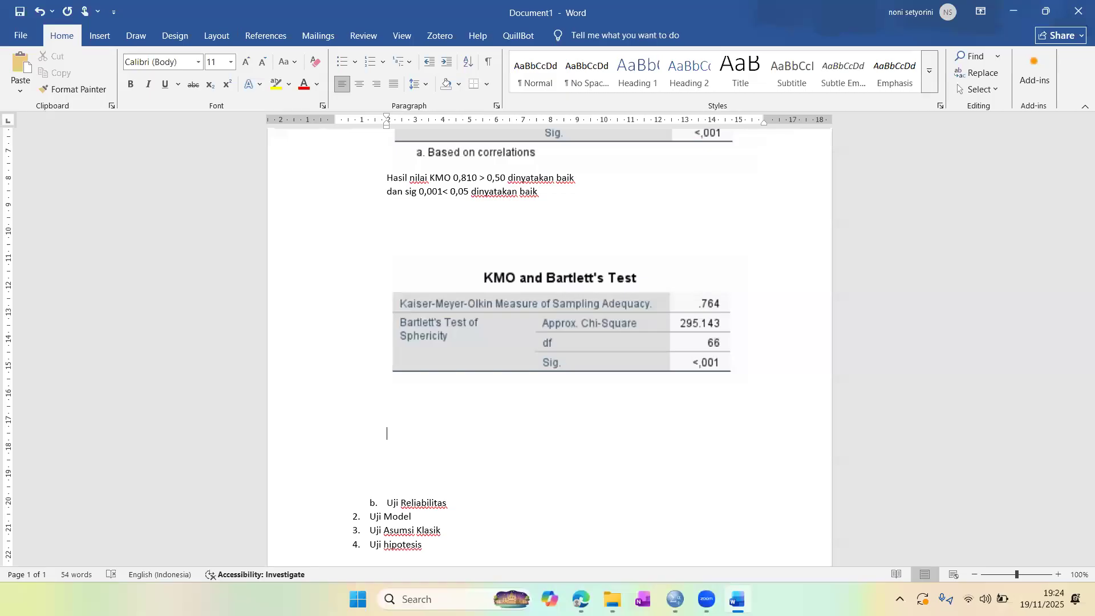
{"action": "key", "text": "ctrl+v"}
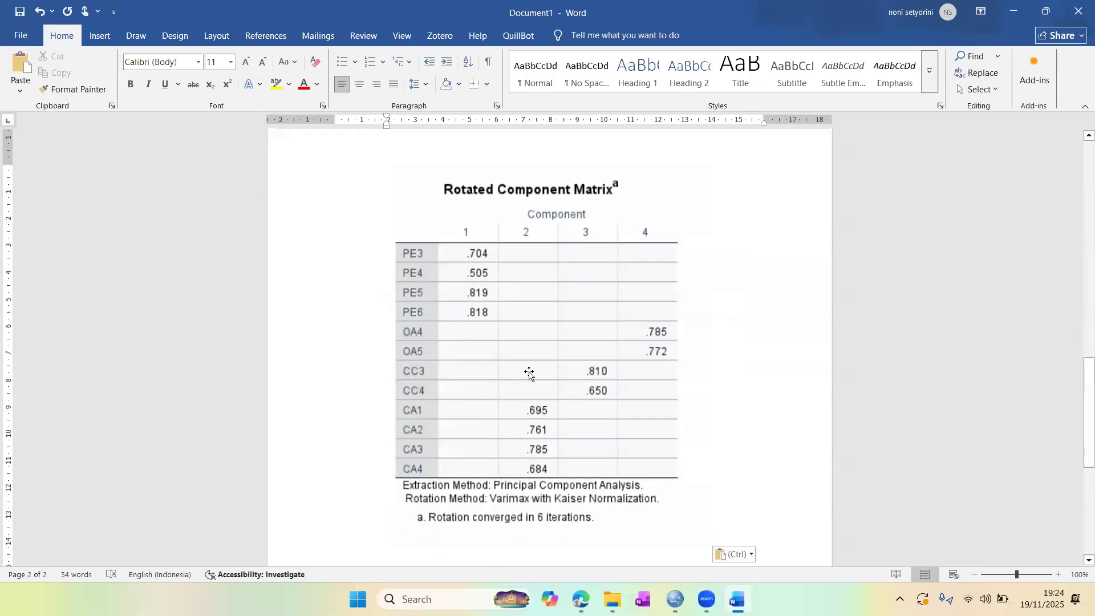
{"action": "left_click", "coordinate": [529, 373]}
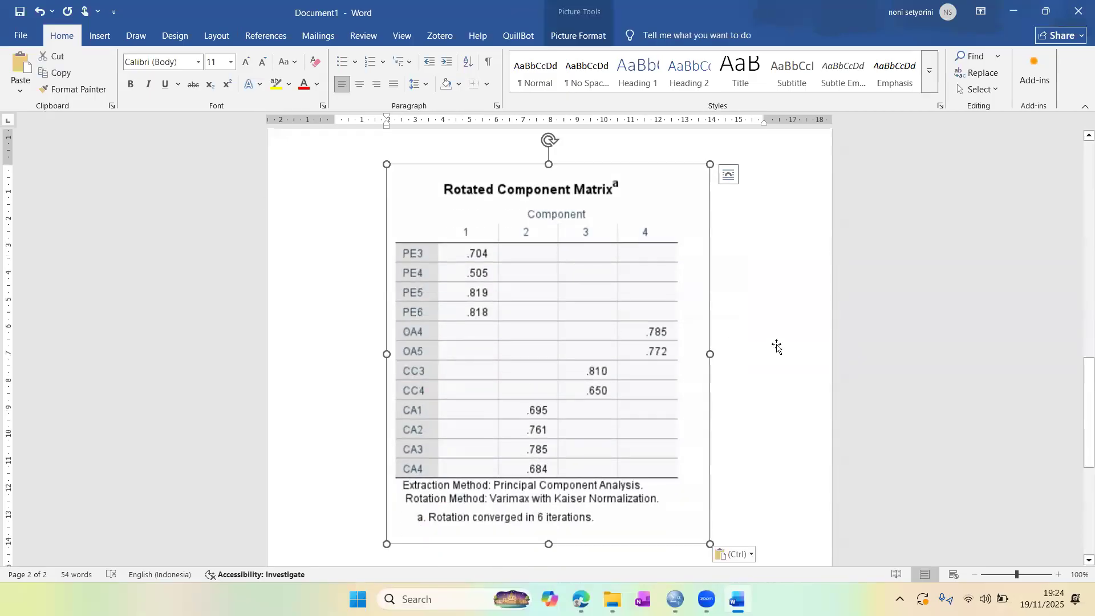
- Go back to the first factor analysis in the SPSS output and capture its six-component Rotated Component Matrix as a screenshot
{"action": "scroll", "coordinate": [796, 356], "scroll_direction": "up", "scroll_amount": 2}
{"action": "scroll", "coordinate": [796, 356], "scroll_direction": "up", "scroll_amount": 10}
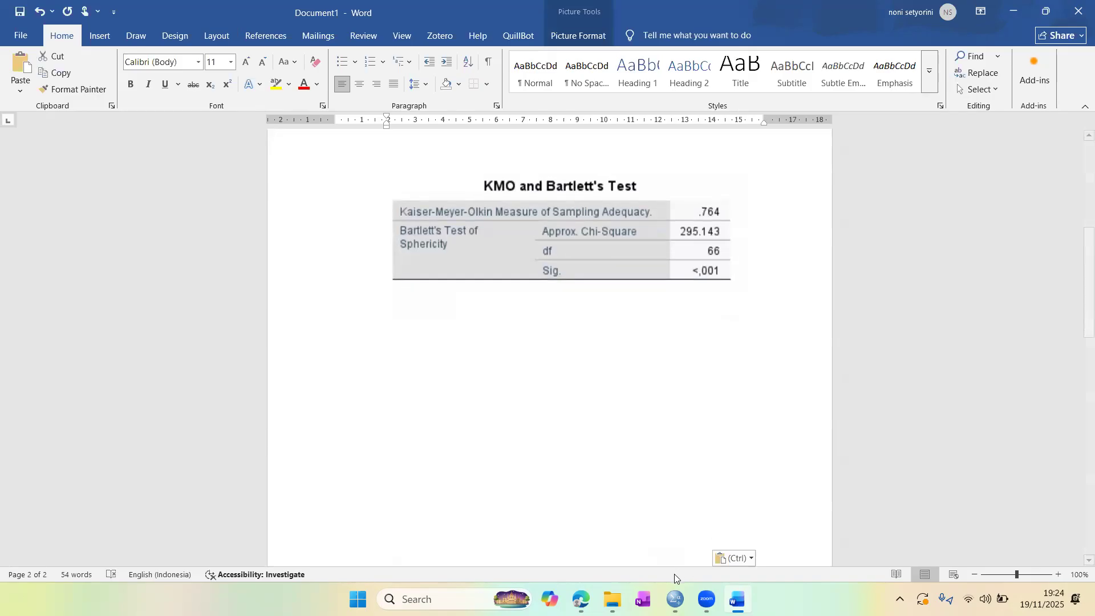
{"action": "mouse_move", "coordinate": [707, 599]}
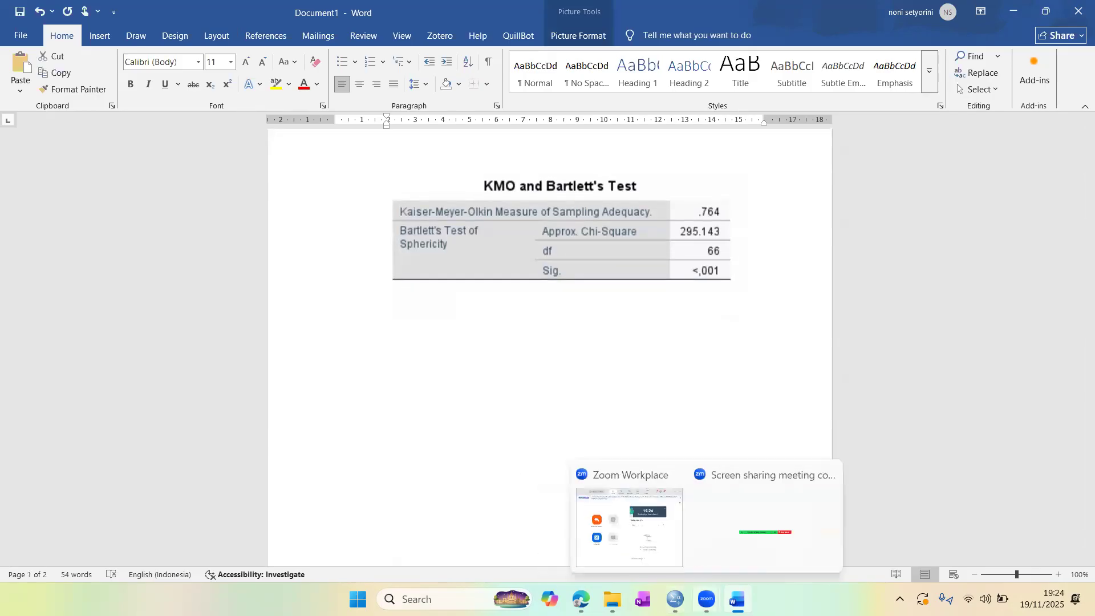
{"action": "left_click", "coordinate": [609, 545]}
{"action": "scroll", "coordinate": [452, 384], "scroll_direction": "up", "scroll_amount": 20}
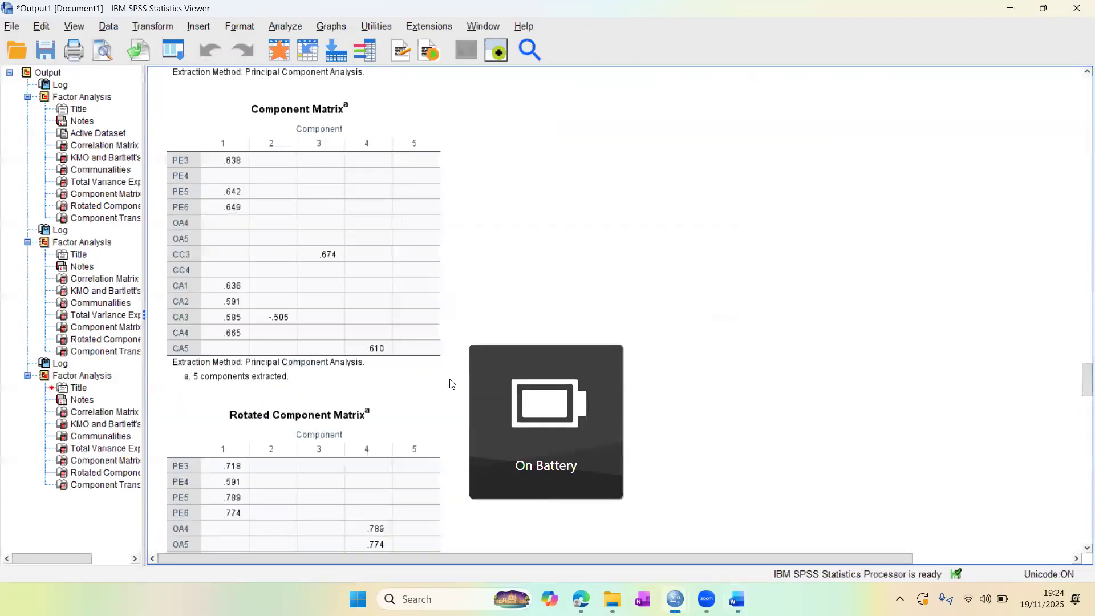
{"action": "scroll", "coordinate": [452, 384], "scroll_direction": "down", "scroll_amount": 1}
{"action": "scroll", "coordinate": [452, 384], "scroll_direction": "up", "scroll_amount": 15}
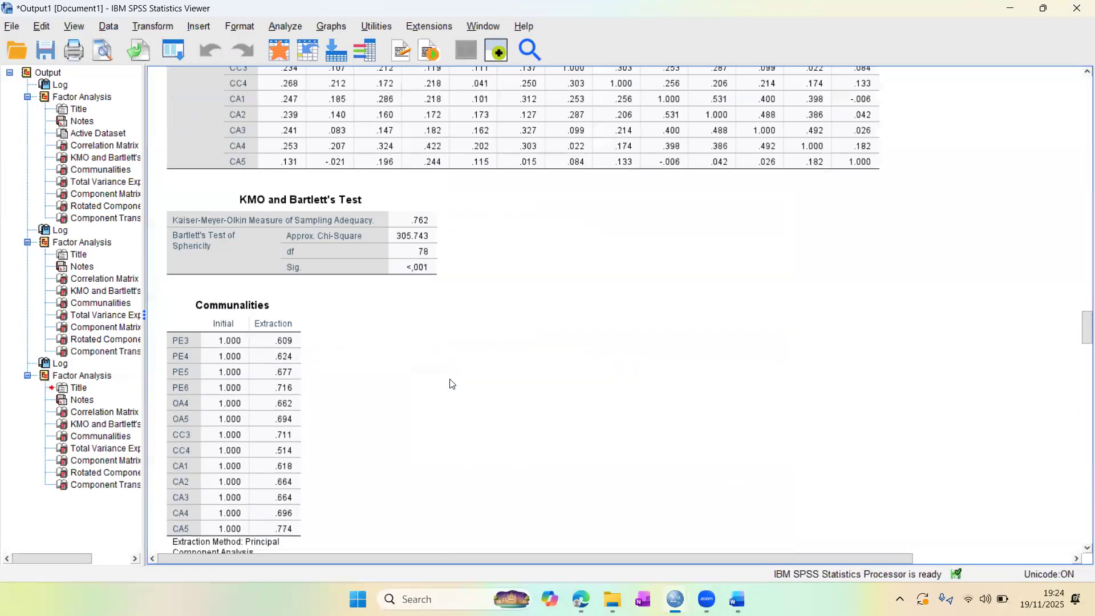
{"action": "scroll", "coordinate": [452, 384], "scroll_direction": "up", "scroll_amount": 12}
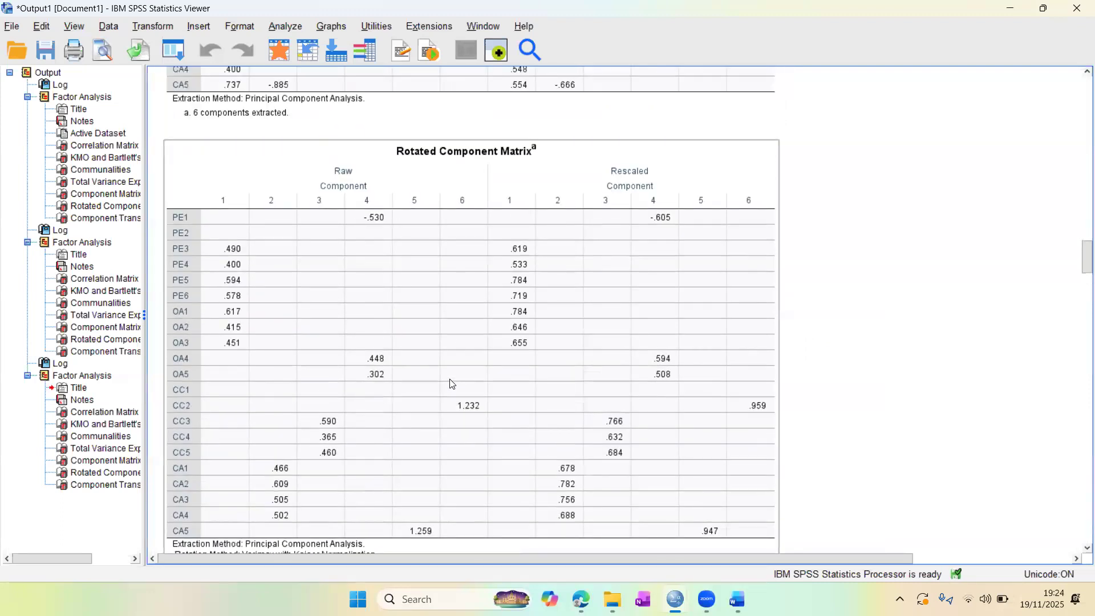
{"action": "left_click", "coordinate": [923, 327]}
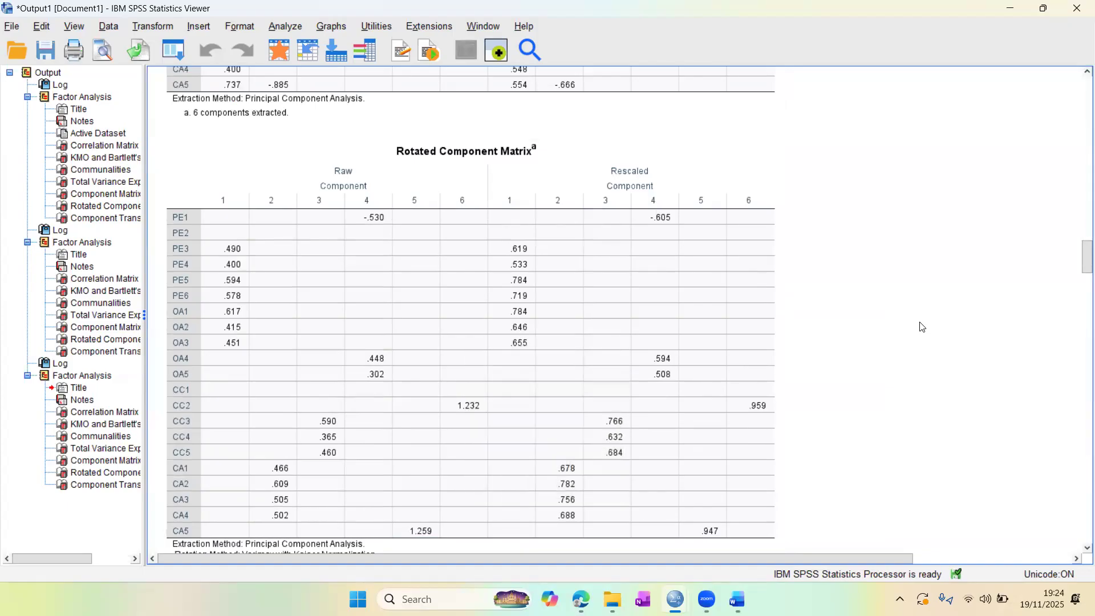
{"action": "key", "text": "super+shift+s"}
{"action": "left_click_drag", "start_coordinate": [167, 137], "coordinate": [802, 546]}
- Paste the captured matrix into the Word document below the line "dan sig 0,001< 0,05 dinyatakan baik"
{"action": "mouse_move", "coordinate": [737, 599]}
{"action": "left_click", "coordinate": [699, 530]}
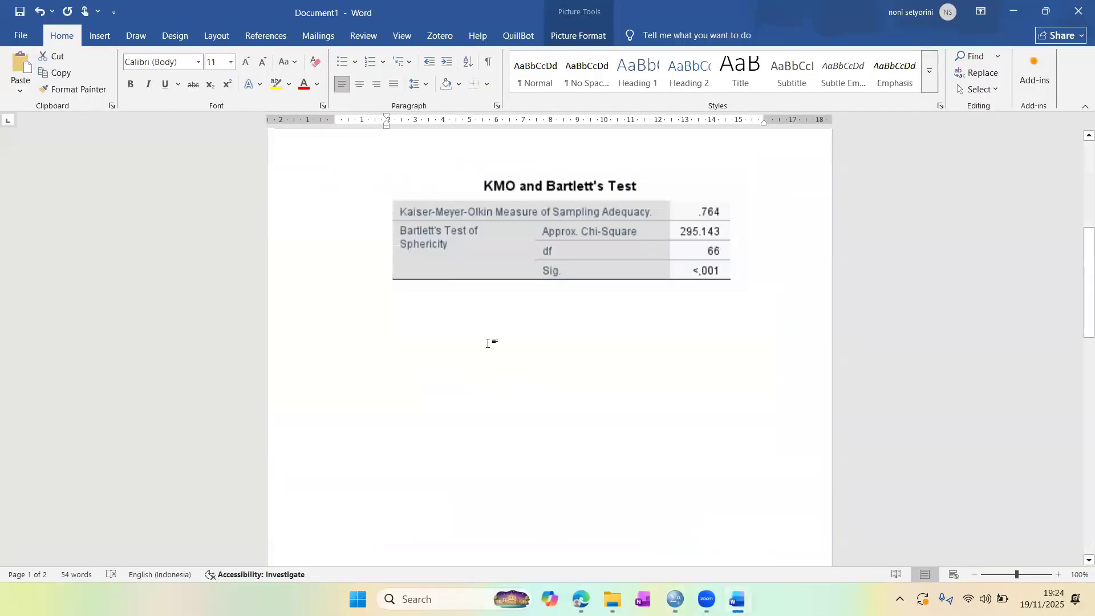
{"action": "scroll", "coordinate": [489, 342], "scroll_direction": "up", "scroll_amount": 6}
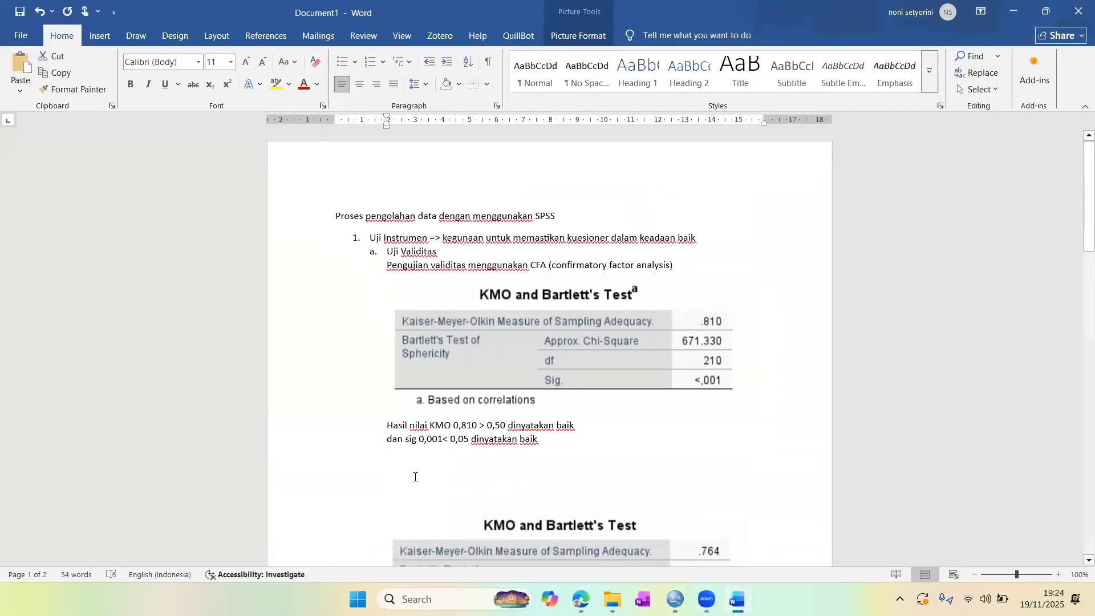
{"action": "left_click", "coordinate": [415, 476]}
{"action": "key", "text": "ctrl+v"}
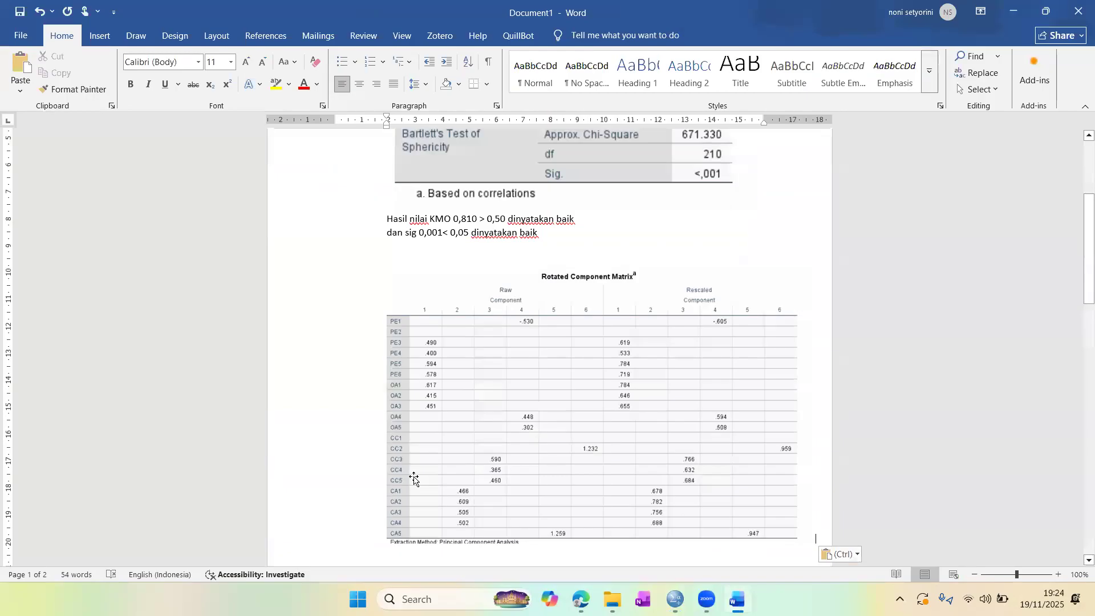
- Insert a table with three columns and five rows below the four-component Rotated Component Matrix picture
{"action": "scroll", "coordinate": [415, 478], "scroll_direction": "down", "scroll_amount": 10}
{"action": "scroll", "coordinate": [415, 478], "scroll_direction": "down", "scroll_amount": 2}
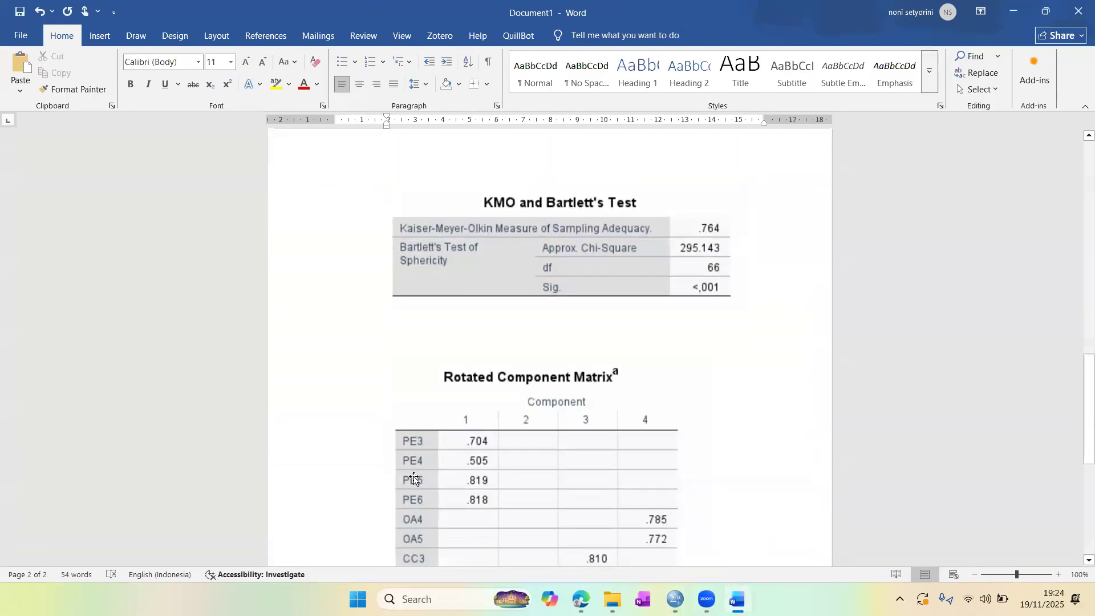
{"action": "scroll", "coordinate": [415, 478], "scroll_direction": "down", "scroll_amount": 5}
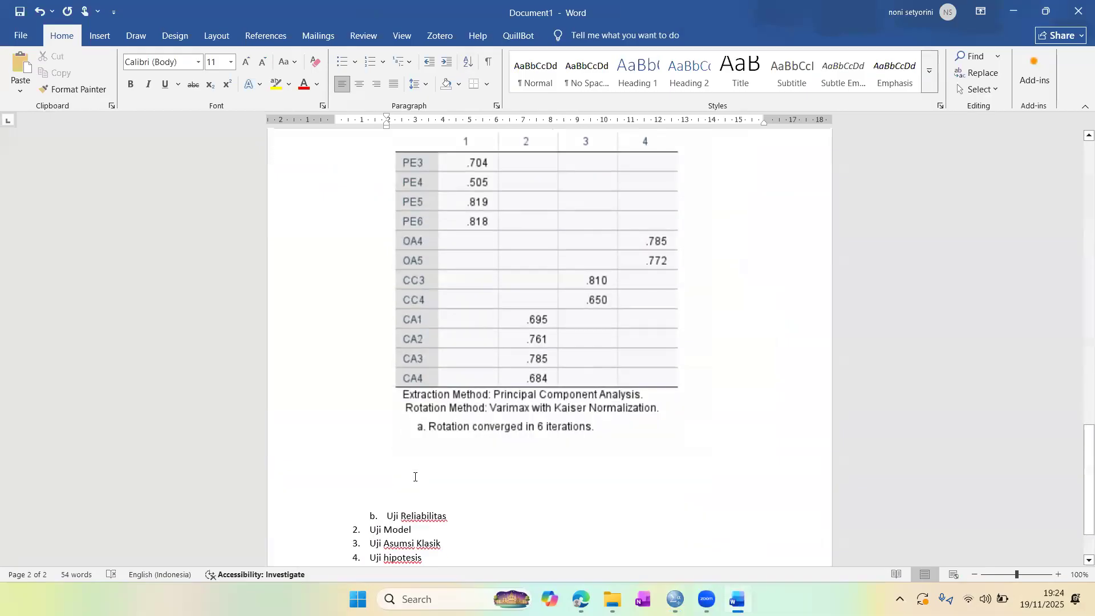
{"action": "left_click", "coordinate": [381, 468]}
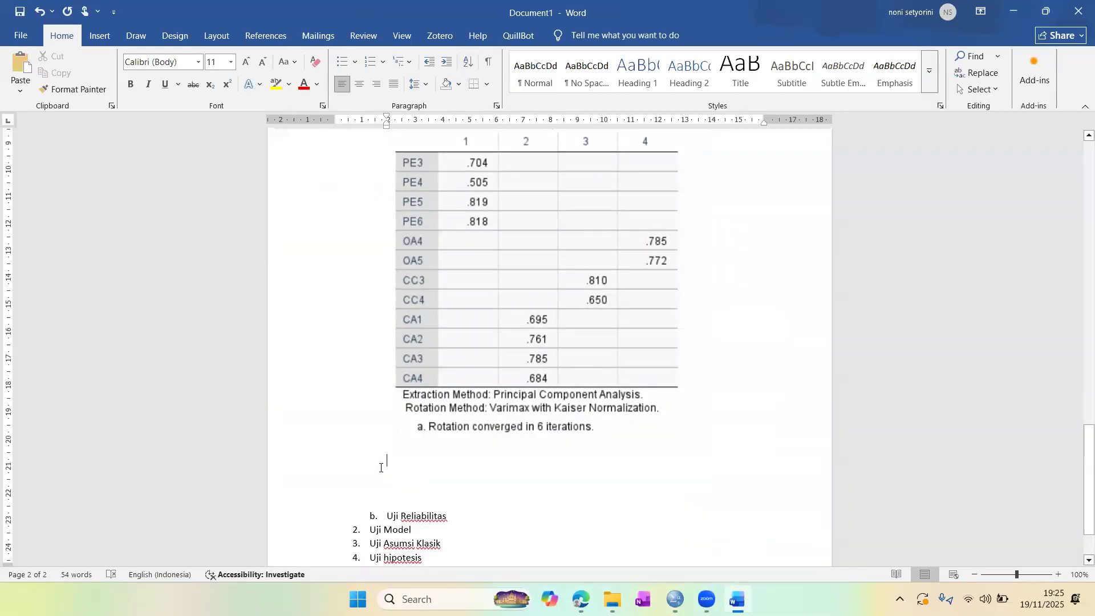
{"action": "left_click", "coordinate": [101, 36]}
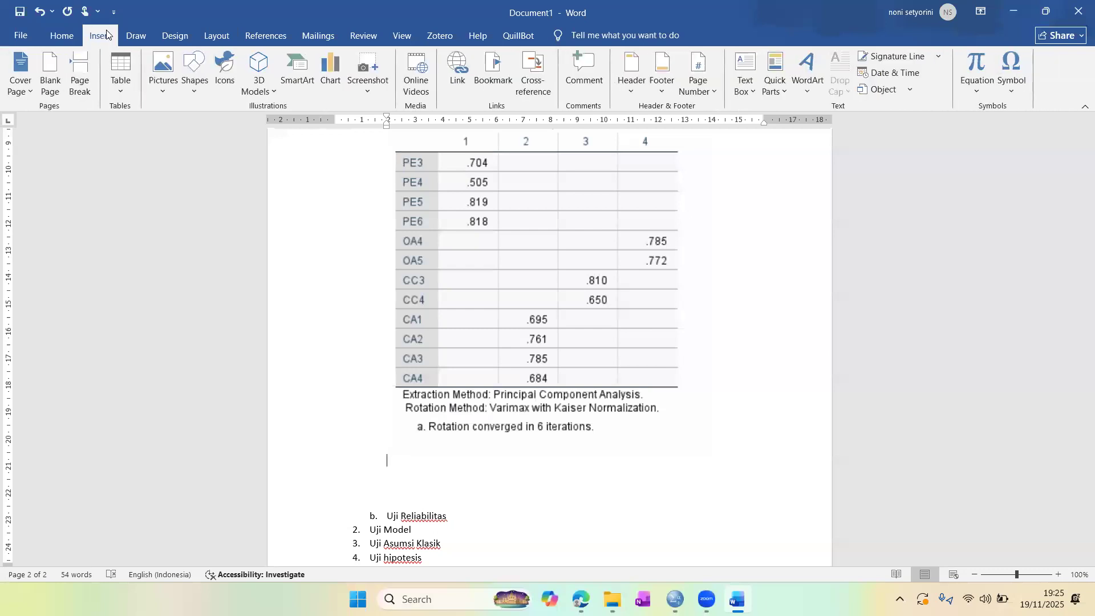
{"action": "left_click", "coordinate": [122, 69]}
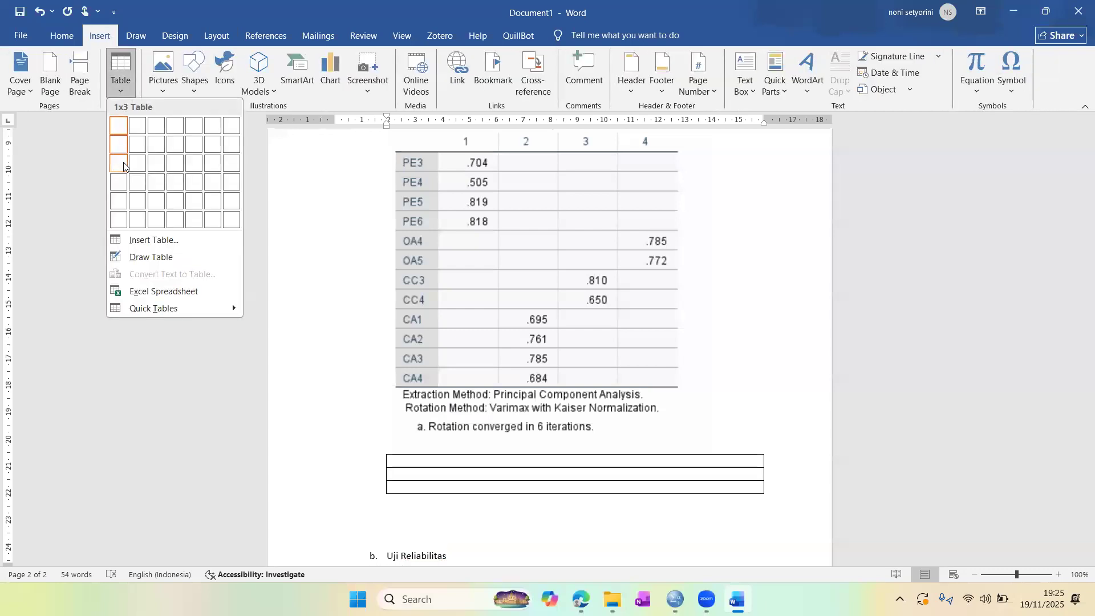
{"action": "left_click", "coordinate": [153, 208]}
- Fill the table's header row with "Variabel", "Indikator Drop" and "Indikator yang digunakan"
{"action": "type", "text": "Variabel"}
{"action": "key", "text": "Tab"}
{"action": "type", "text": "Indikator Drop"}
{"action": "key", "text": "Tab"}
{"action": "type", "text": "Indikator yang digunakan"}
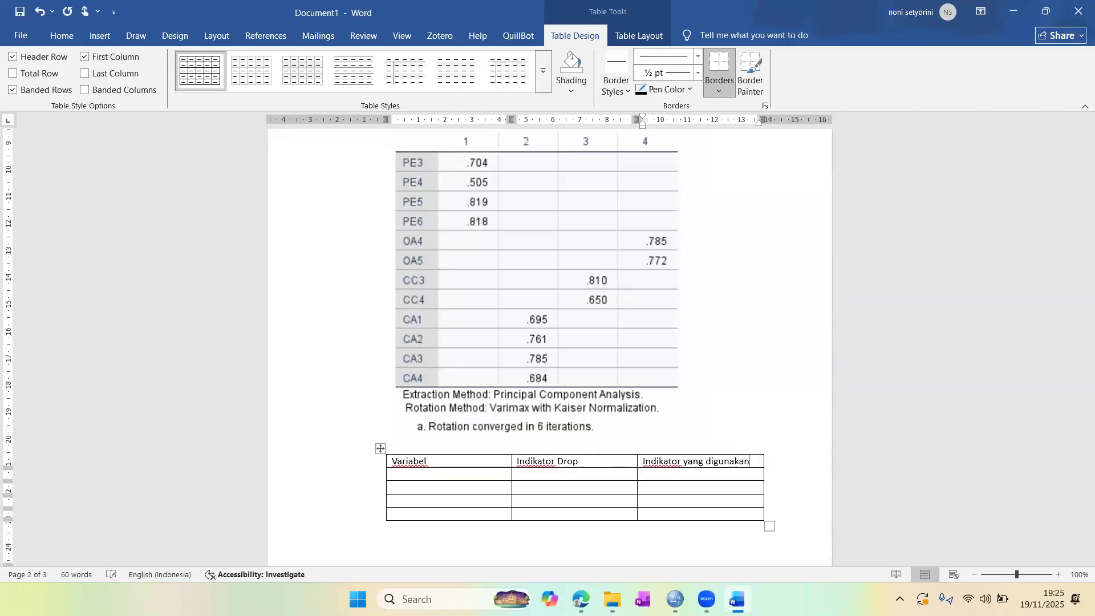
- List the variables PE, OA, CC and CA in the rows under "Variabel"
{"action": "left_click", "coordinate": [432, 463]}
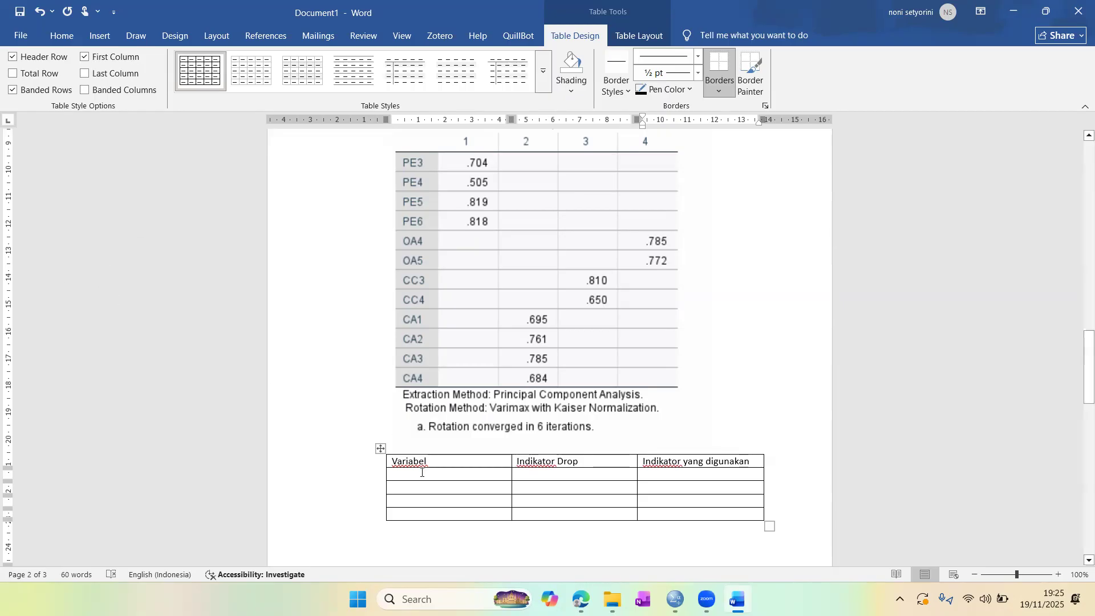
{"action": "left_click", "coordinate": [422, 474]}
{"action": "type", "text": "PE"}
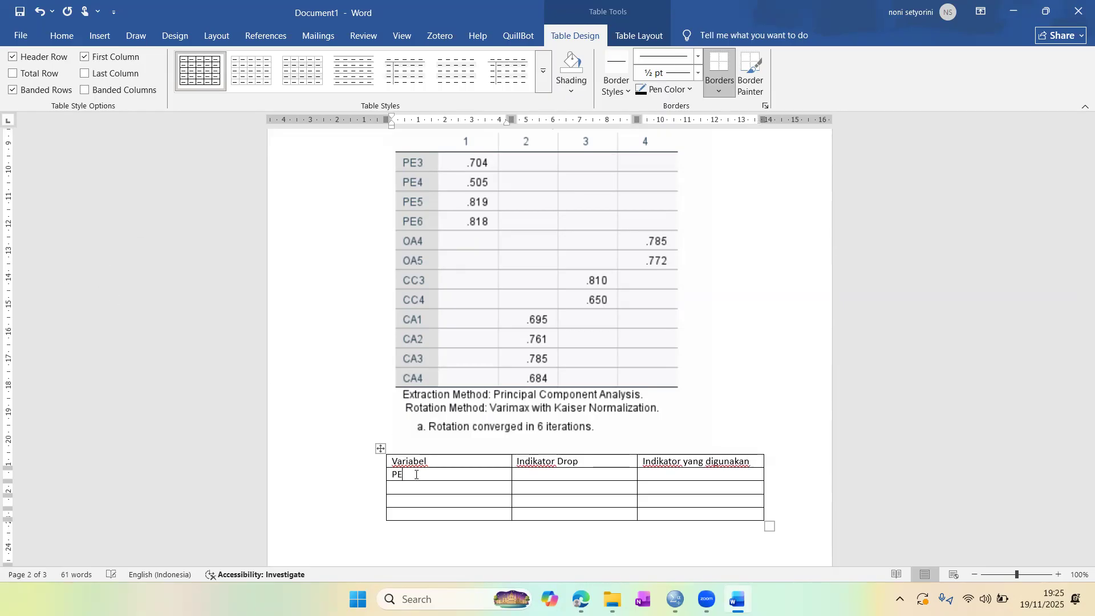
{"action": "key", "text": "Down"}
{"action": "type", "text": "OA "}
{"action": "type", "text": "CC "}
{"action": "type", "text": "CA"}
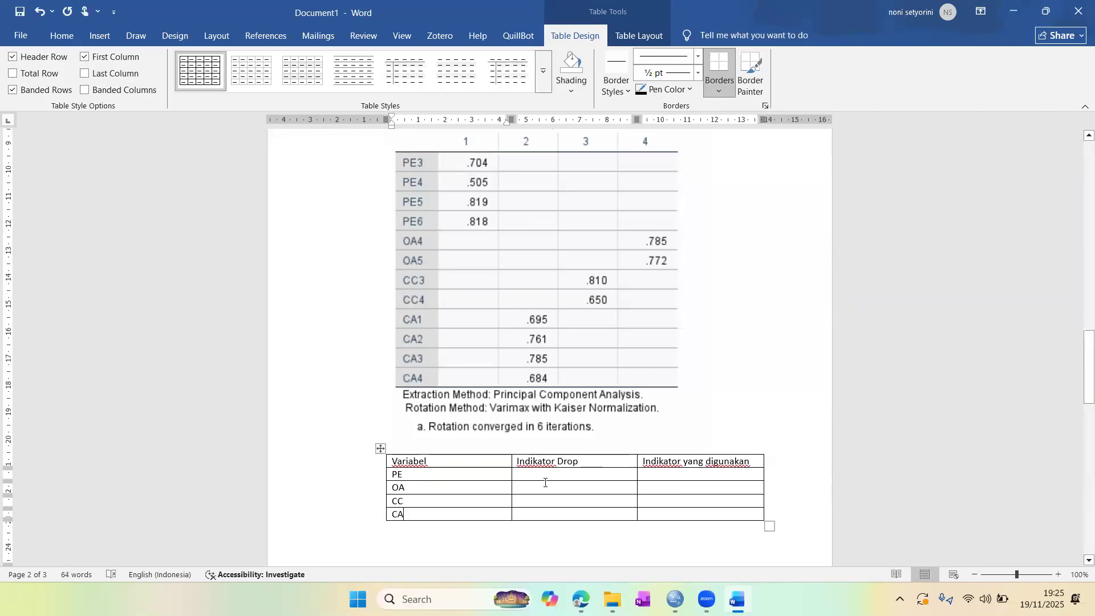
- Fill the "Indikator yang digunakan" column with 3.4.5.6 for PE, 4,5 for OA, 3,4 for CC and 1,2,3,4 for CA
{"action": "left_click", "coordinate": [691, 474]}
{"action": "type", "text": "3,"}
{"action": "key", "text": "BackSpace"}
{"action": "key", "text": "BackSpace"}
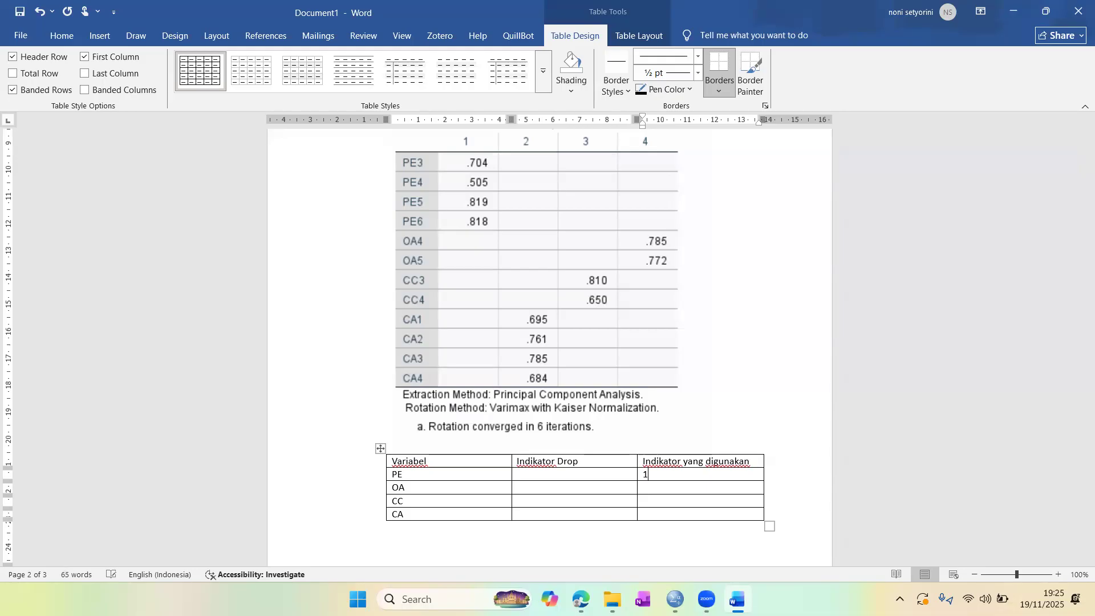
{"action": "type", "text": "3.4.5.6"}
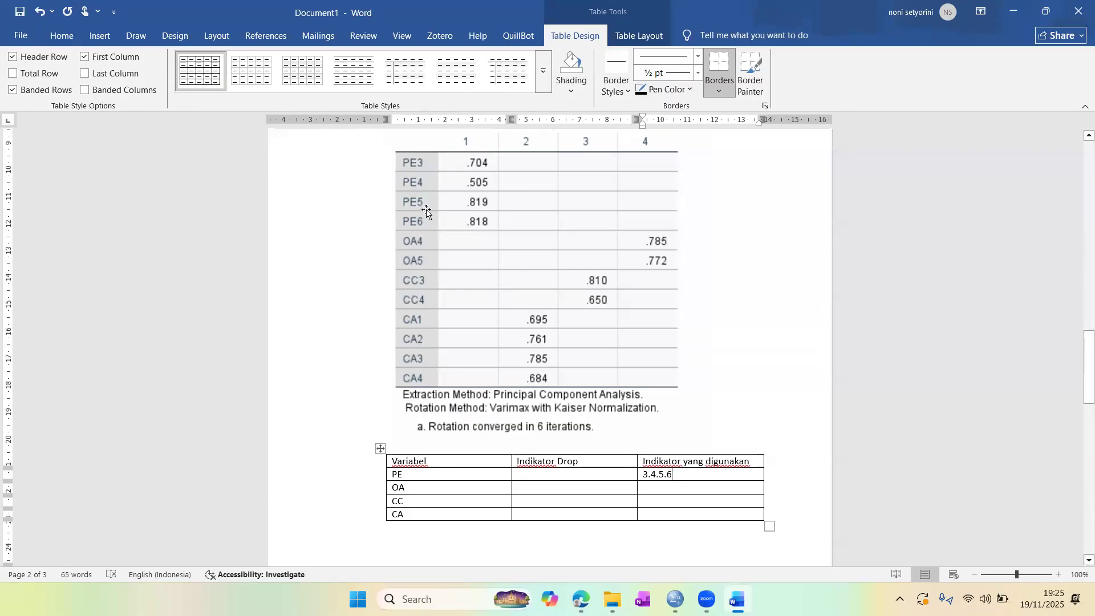
{"action": "left_click", "coordinate": [661, 492]}
{"action": "type", "text": "4,5"}
{"action": "type", "text": "3,4"}
{"action": "left_click", "coordinate": [643, 514]}
{"action": "type", "text": "1,2,3,4"}
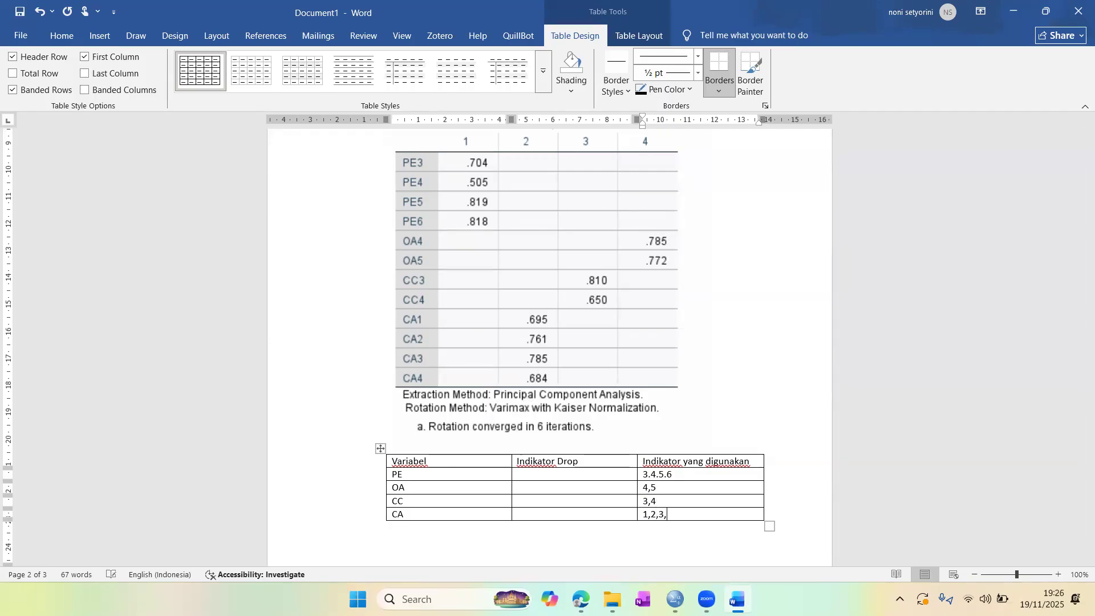
- Check the six-component Rotated Component Matrix and enter 1,2 as the dropped indicators for PE
{"action": "left_click", "coordinate": [574, 477]}
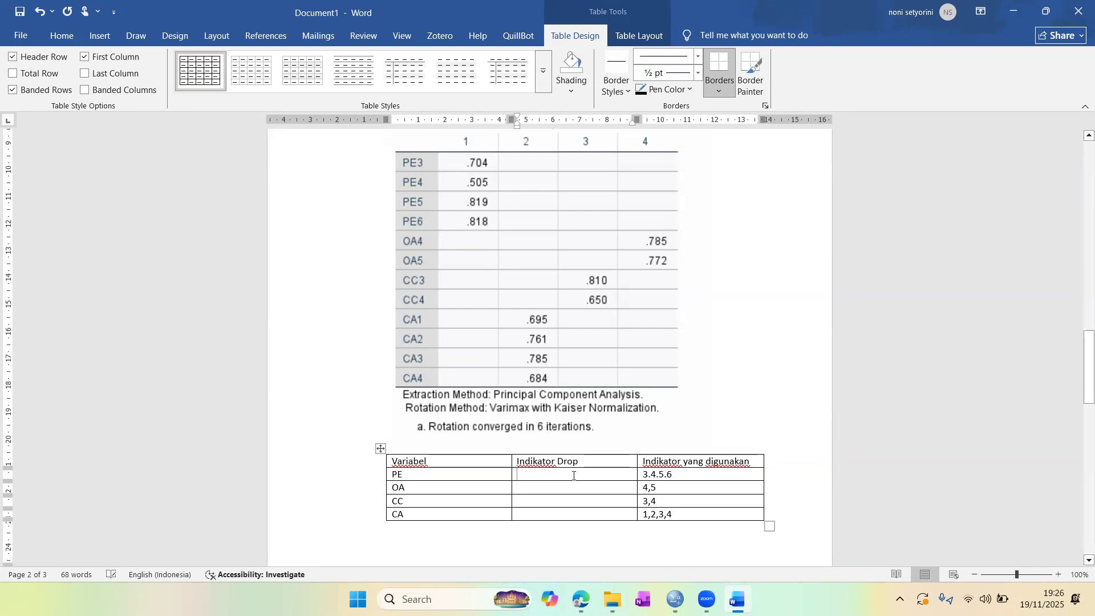
{"action": "scroll", "coordinate": [573, 477], "scroll_direction": "up", "scroll_amount": 15}
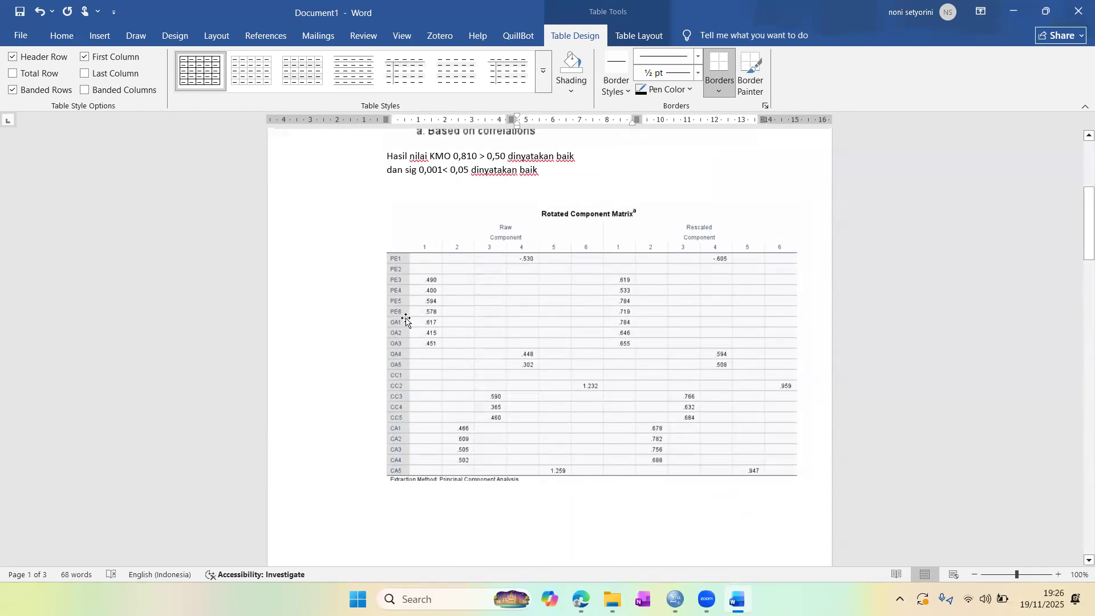
{"action": "scroll", "coordinate": [403, 315], "scroll_direction": "down", "scroll_amount": 12}
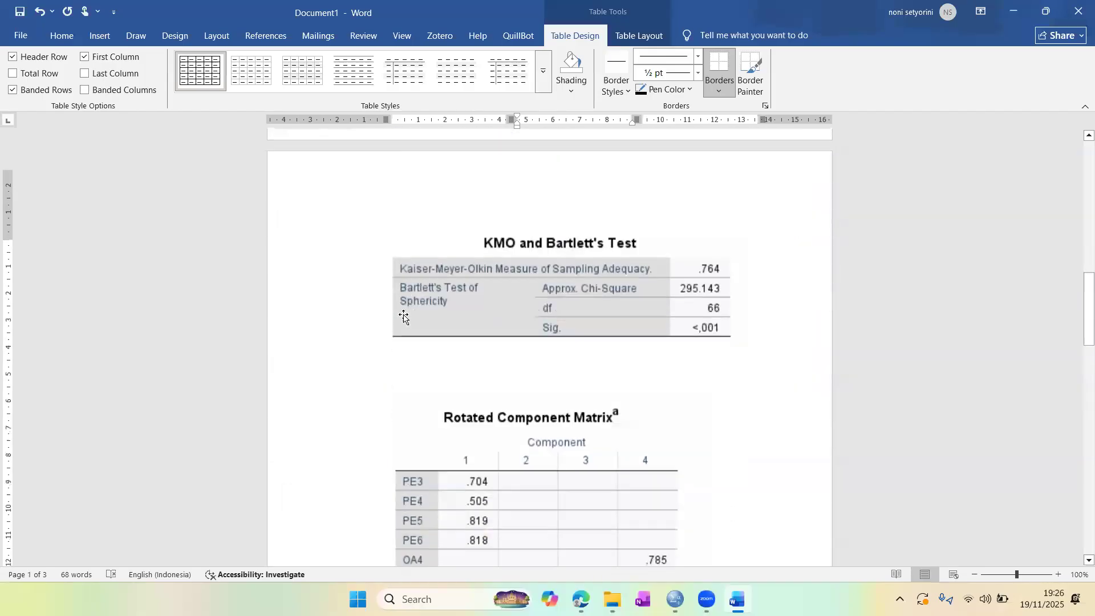
{"action": "scroll", "coordinate": [403, 316], "scroll_direction": "down", "scroll_amount": 1}
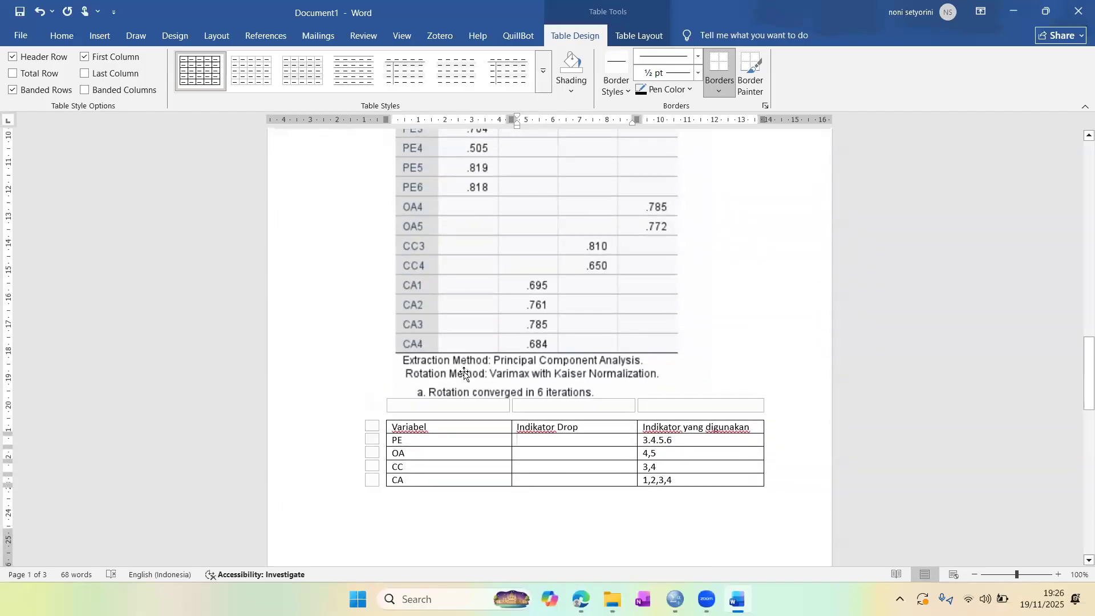
{"action": "type", "text": "1,3"}
{"action": "key", "text": "BackSpace"}
{"action": "type", "text": "2"}
{"action": "key", "text": "Down"}
- Recheck the first rotated matrix and enter the dropped indicators 1,2,3 for OA, 1,2,5 for CC and 5 for CA
{"action": "scroll", "coordinate": [564, 433], "scroll_direction": "up", "scroll_amount": 15}
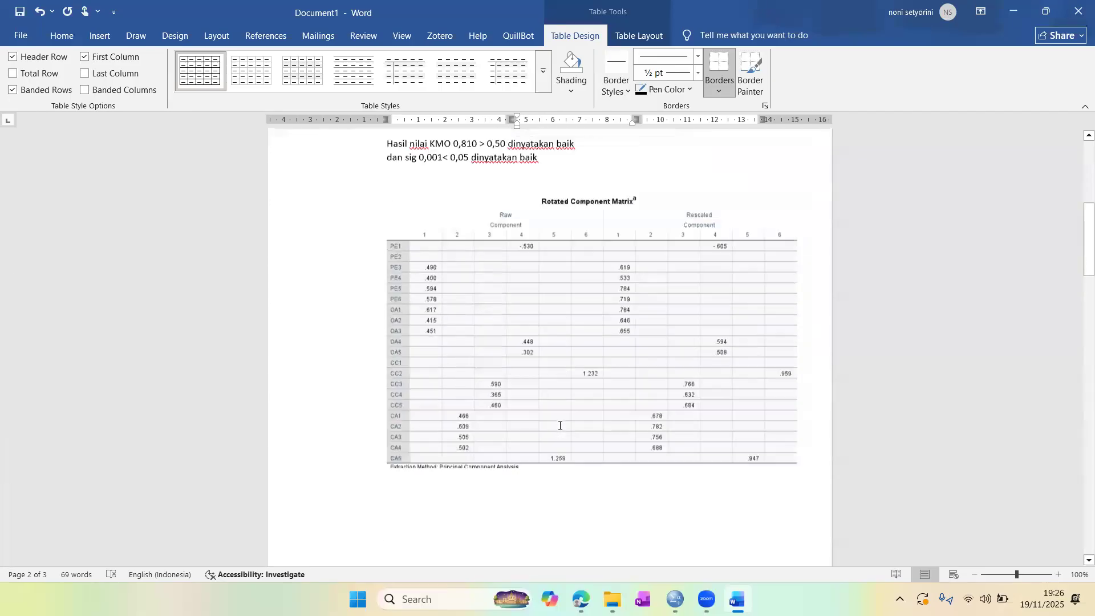
{"action": "scroll", "coordinate": [560, 425], "scroll_direction": "down", "scroll_amount": 5}
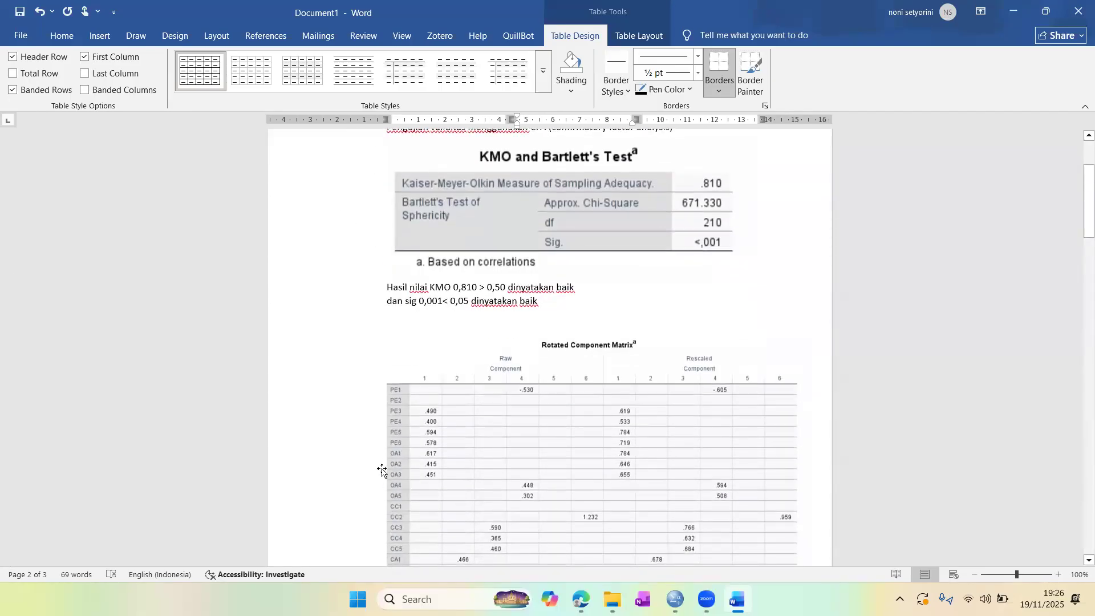
{"action": "scroll", "coordinate": [402, 494], "scroll_direction": "down", "scroll_amount": 20}
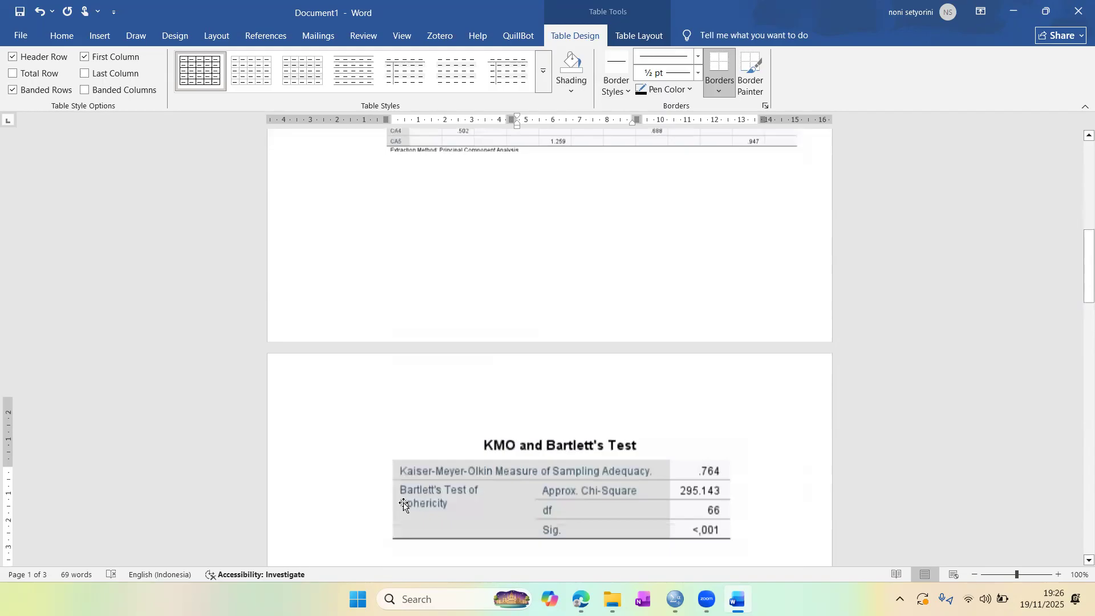
{"action": "left_click", "coordinate": [539, 356]}
{"action": "type", "text": "1,2,3"}
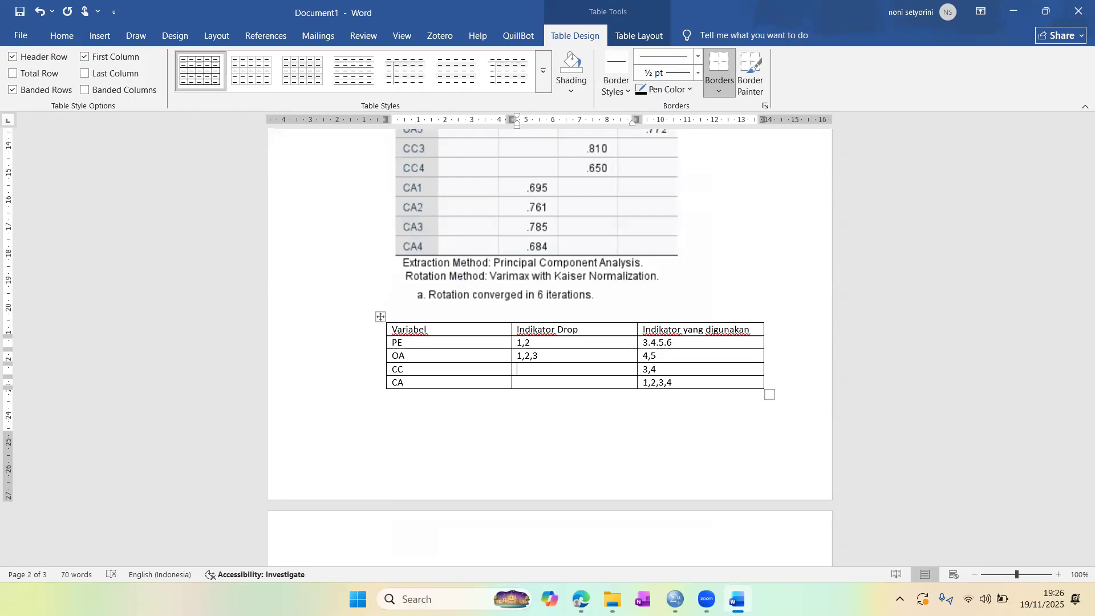
{"action": "type", "text": ",2,5"}
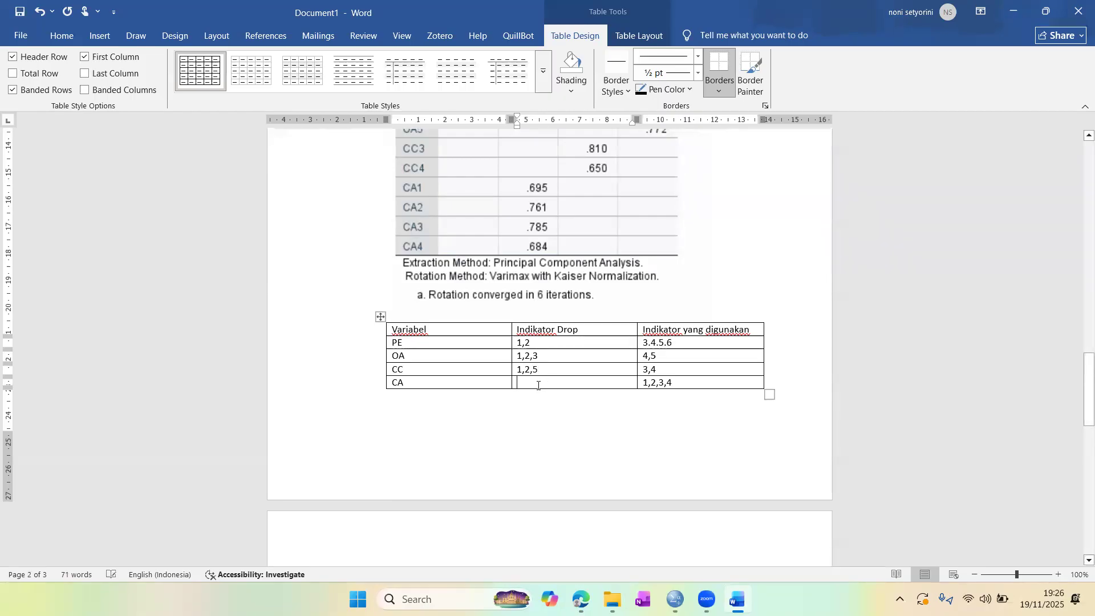
{"action": "type", "text": "5"}
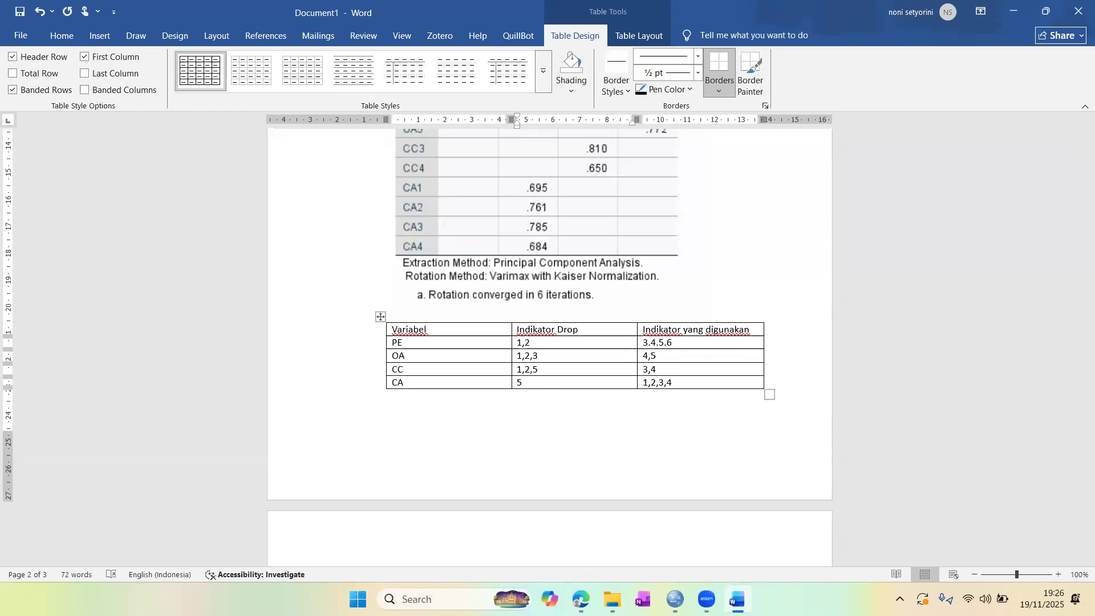
- Add an unnumbered line under "Uji Reliabilitas" reading "Dengan menggunakan Cronbach alpha standarnya Adalah 0,6", followed by a blank line
{"action": "scroll", "coordinate": [511, 400], "scroll_direction": "down", "scroll_amount": 3}
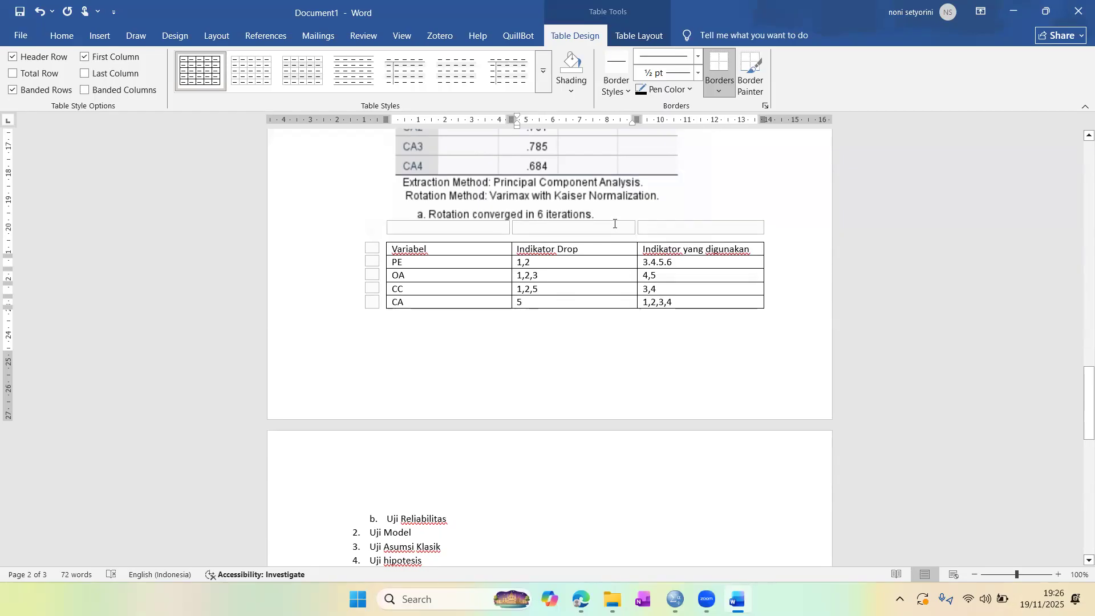
{"action": "scroll", "coordinate": [615, 224], "scroll_direction": "up", "scroll_amount": 2}
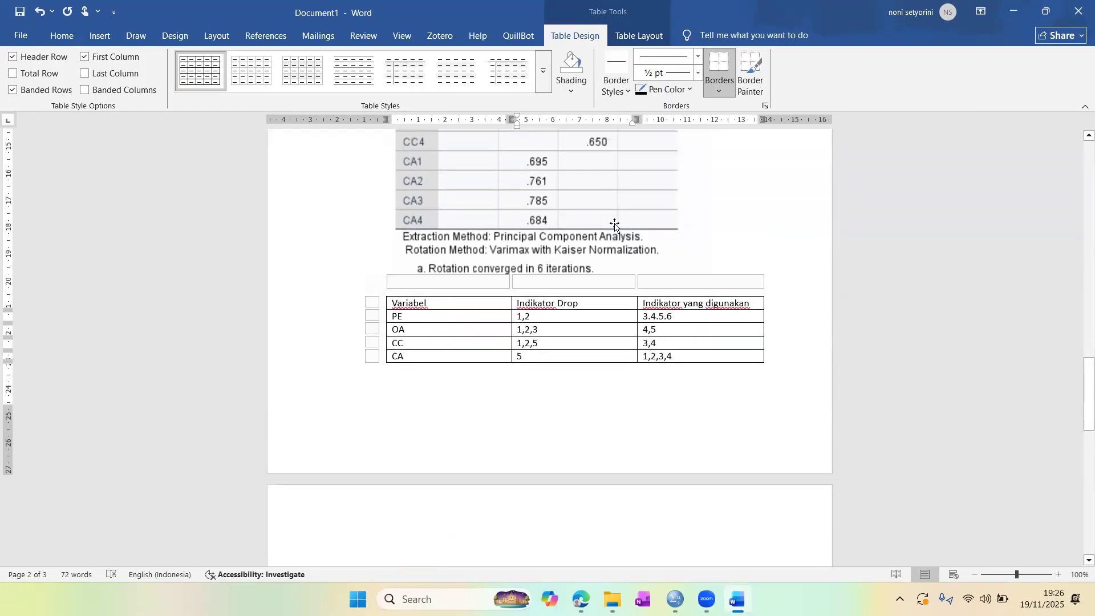
{"action": "scroll", "coordinate": [615, 223], "scroll_direction": "up", "scroll_amount": 4}
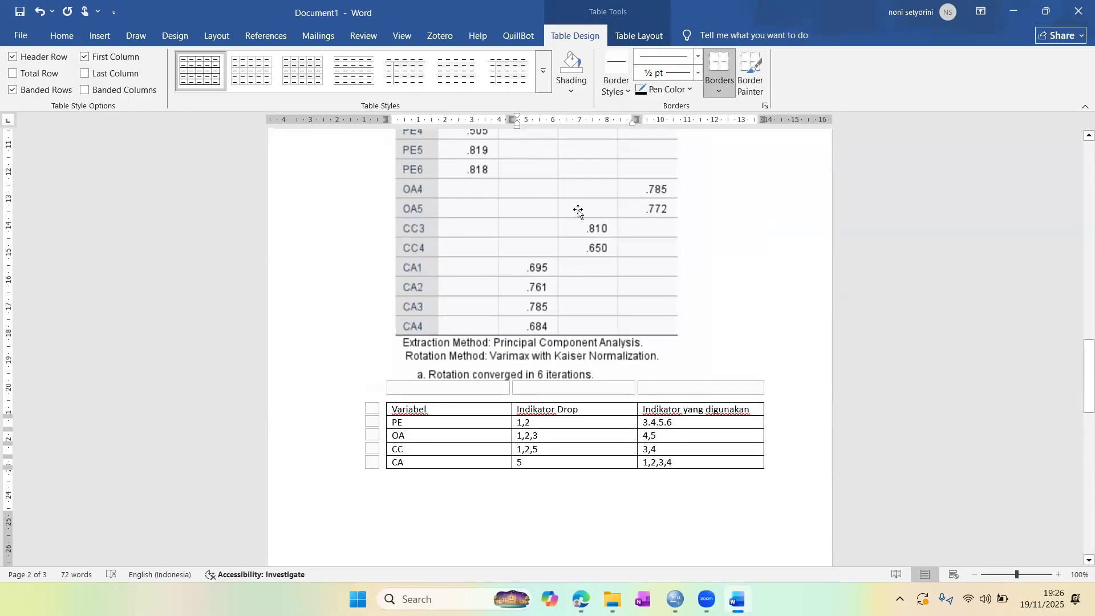
{"action": "scroll", "coordinate": [579, 210], "scroll_direction": "down", "scroll_amount": 8}
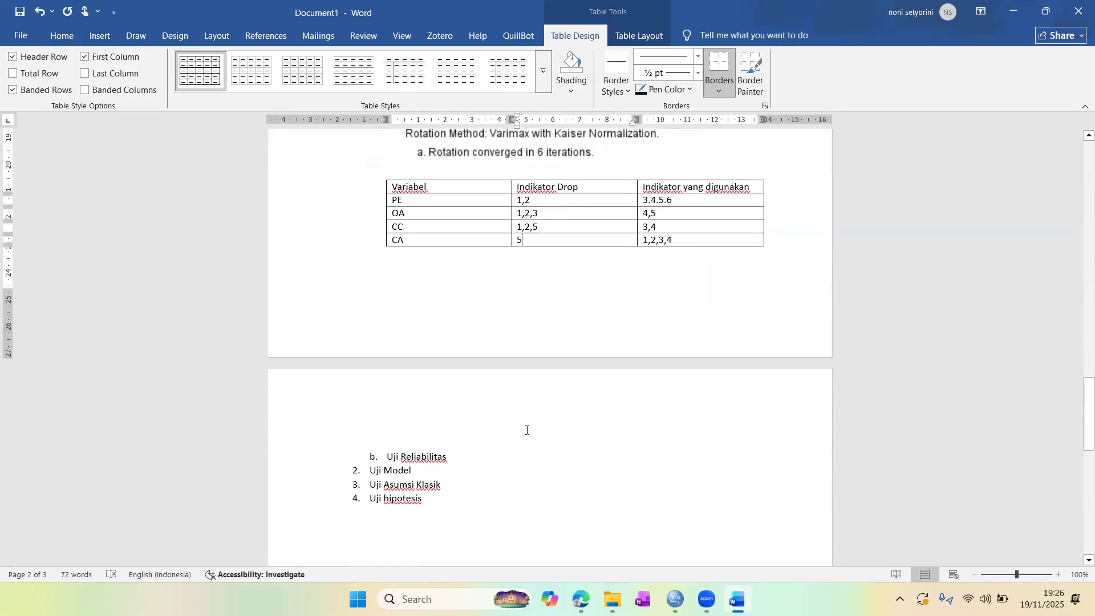
{"action": "left_click", "coordinate": [451, 457]}
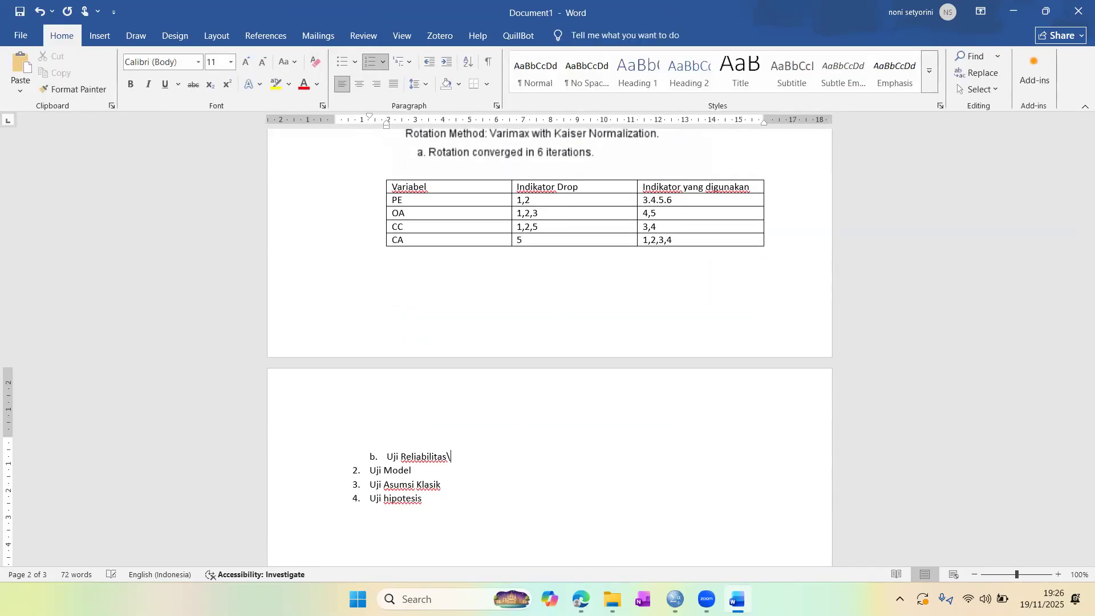
{"action": "type", "text": "\\"}
{"action": "key", "text": "BackSpace"}
{"action": "key", "text": "Return"}
{"action": "key", "text": "BackSpace"}
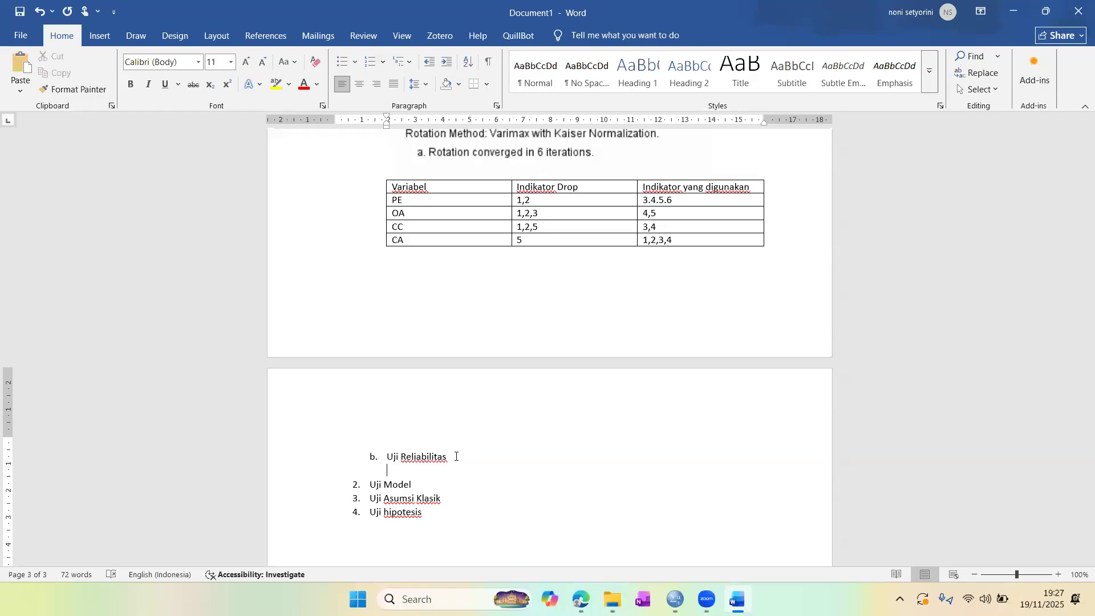
{"action": "type", "text": "Dengan menggunakan cronbach alpha standarnya adaa"}
{"action": "key", "text": "BackSpace"}
{"action": "type", "text": "lah "}
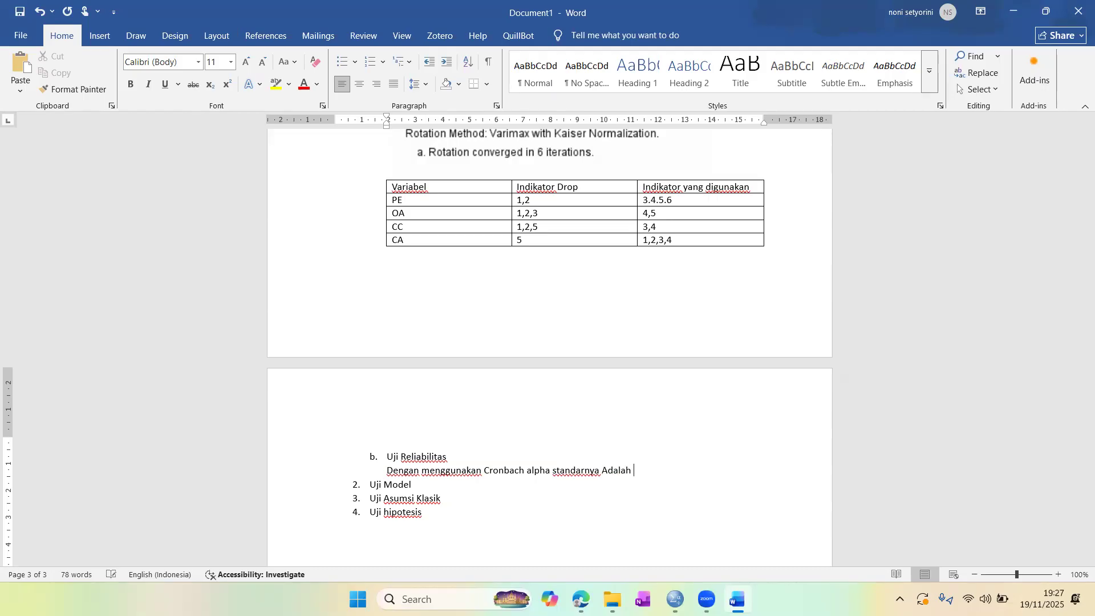
{"action": "type", "text": "0,6"}
{"action": "key", "text": "Return"}
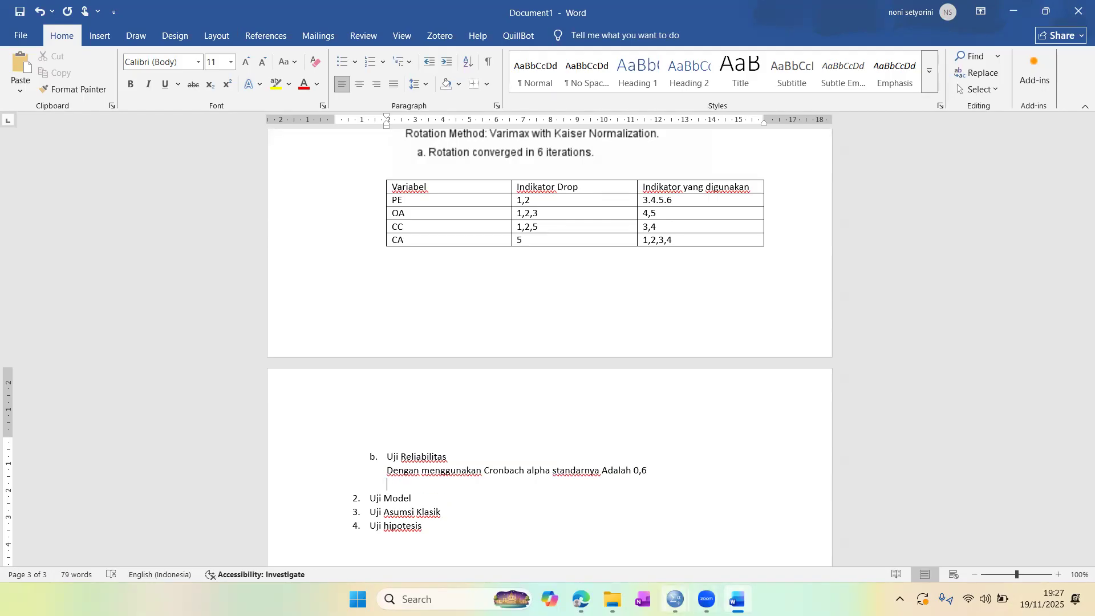
- Switch to the SPSS Data Editor and open the Reliability Analysis dialog
{"action": "mouse_move", "coordinate": [675, 600]}
{"action": "left_click", "coordinate": [714, 543]}
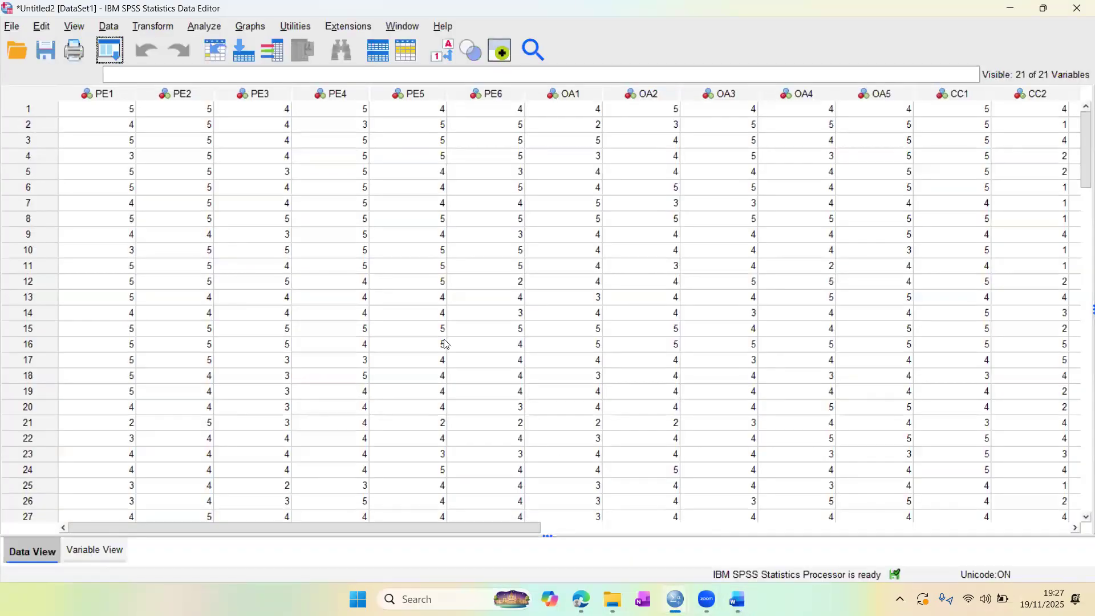
{"action": "left_click", "coordinate": [203, 29]}
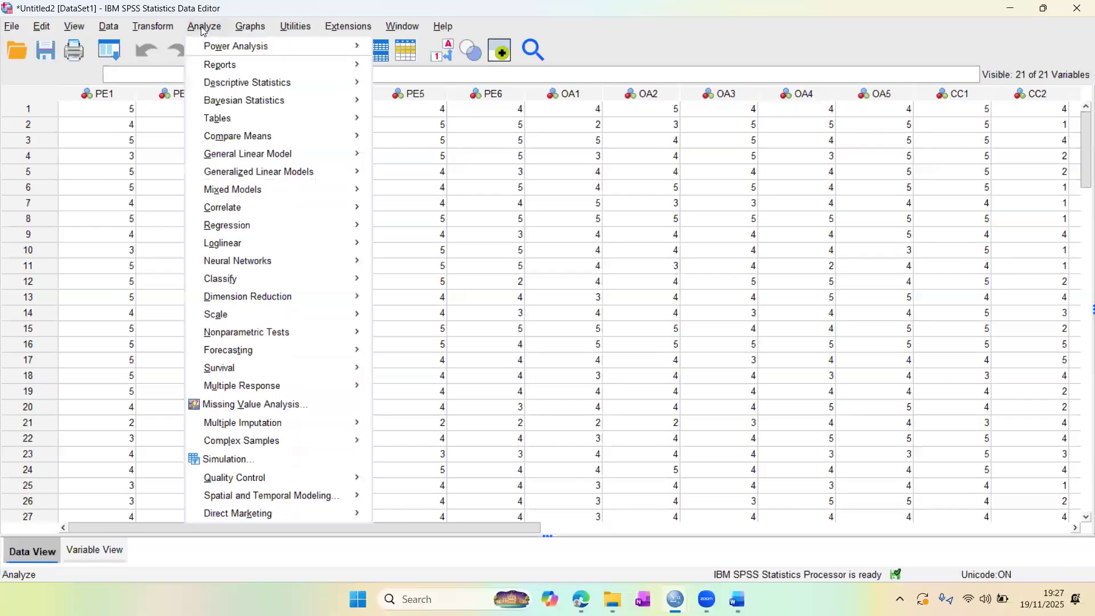
{"action": "mouse_move", "coordinate": [290, 318]}
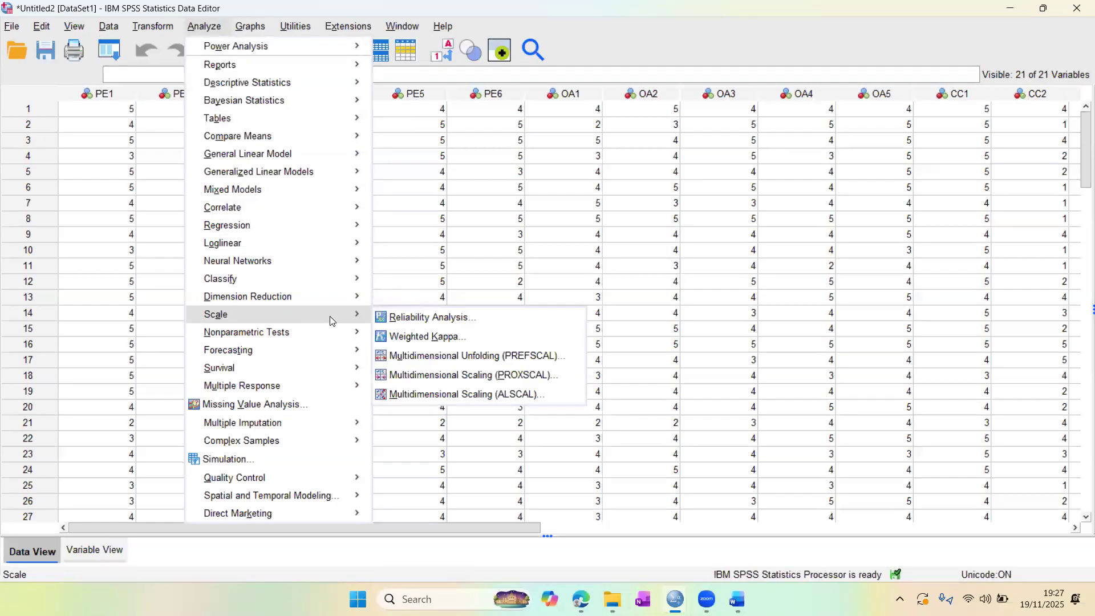
{"action": "left_click", "coordinate": [510, 325]}
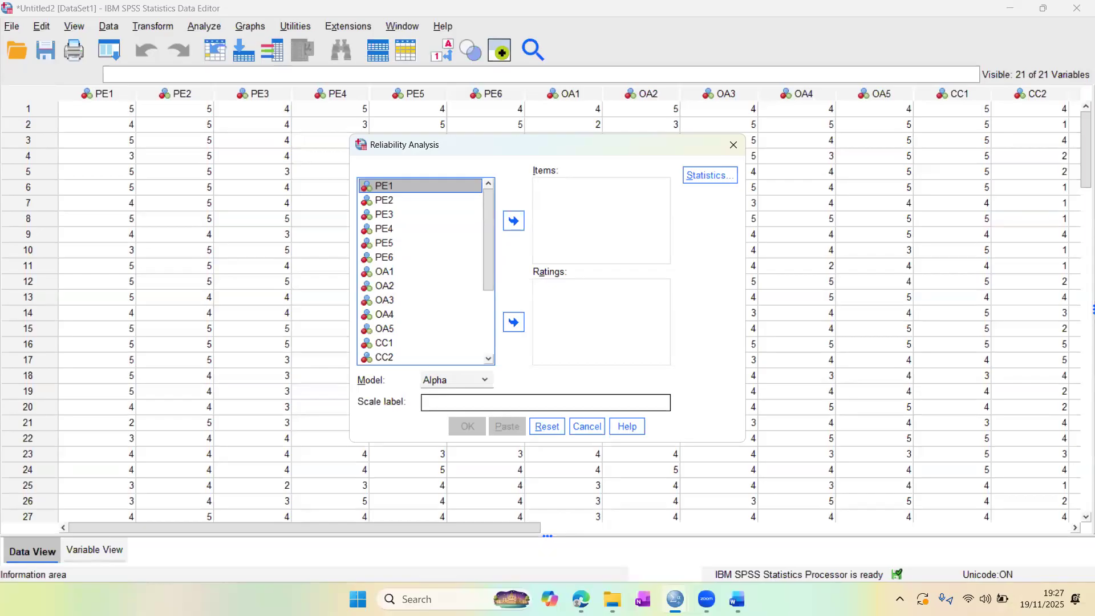
- Check in the Word summary table which PE indicators are retained, and return to the Reliability Analysis dialog in SPSS
{"action": "mouse_move", "coordinate": [737, 599]}
{"action": "left_click", "coordinate": [710, 534]}
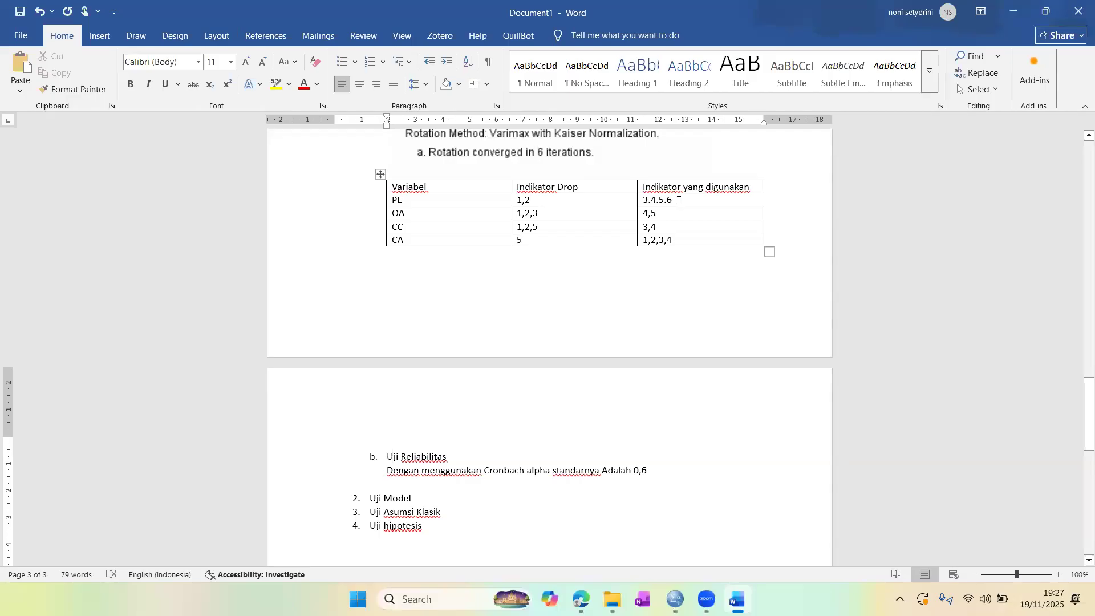
{"action": "left_click_drag", "start_coordinate": [674, 201], "coordinate": [640, 202]}
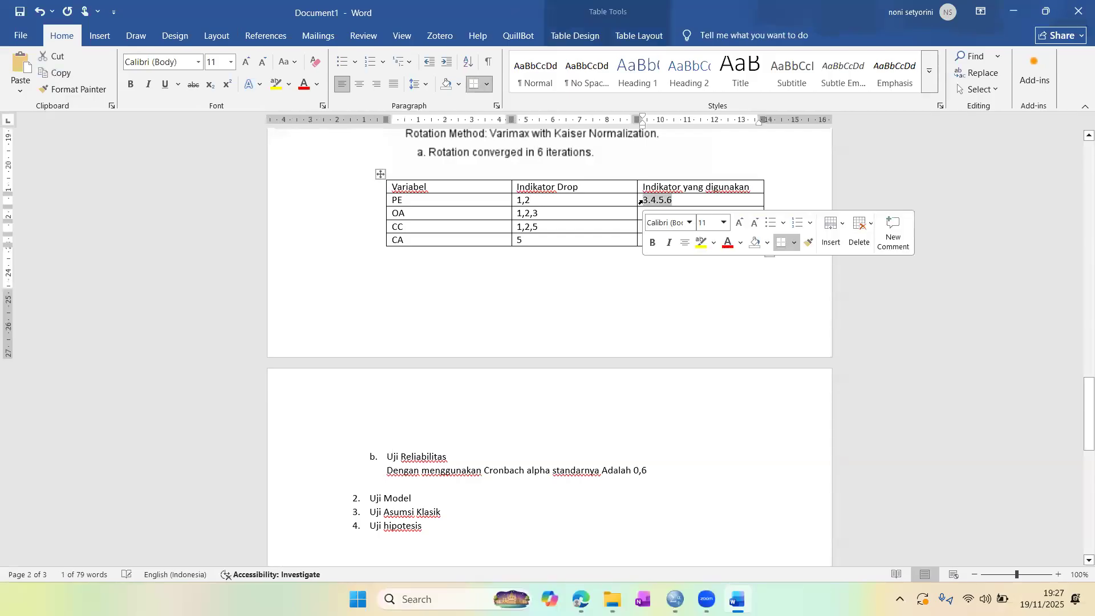
{"action": "mouse_move", "coordinate": [734, 589]}
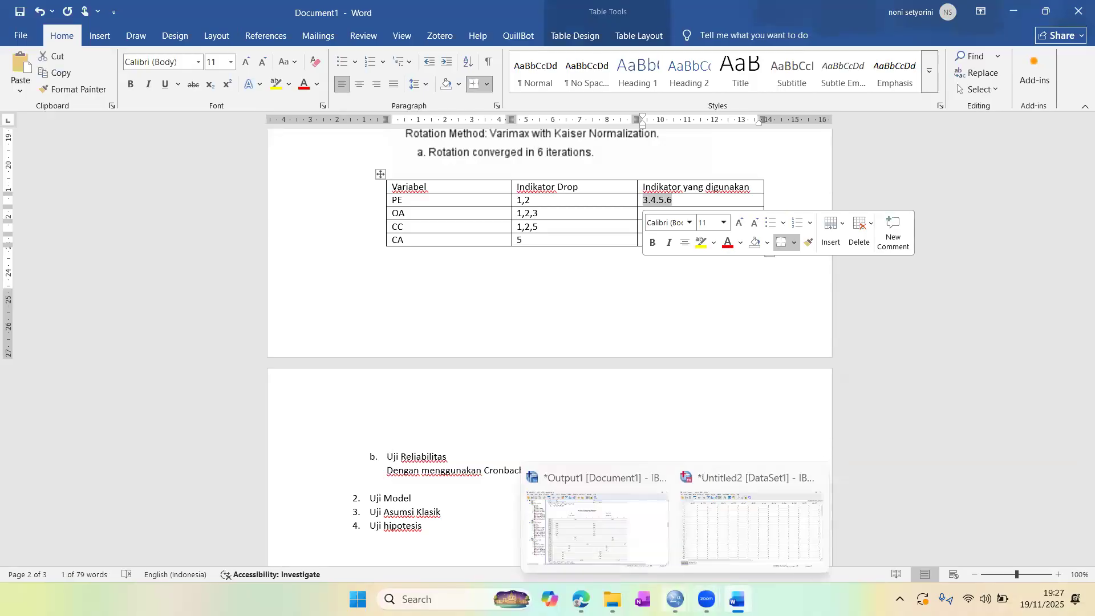
{"action": "left_click", "coordinate": [761, 534]}
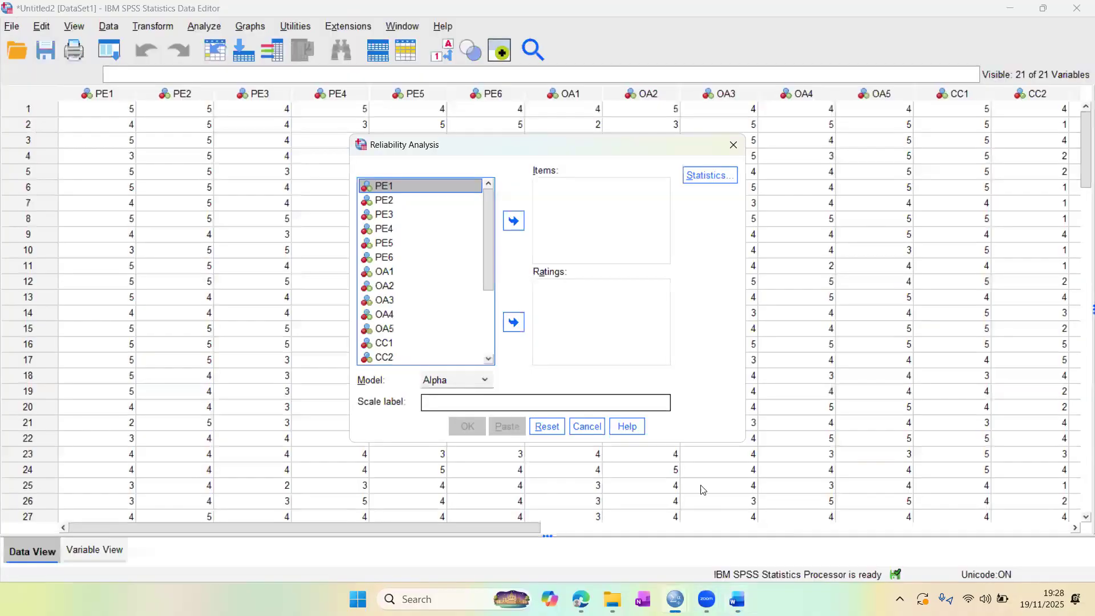
- Add PE3, PE4, PE5 and PE6 as the items of the reliability analysis
{"action": "left_click", "coordinate": [384, 219]}
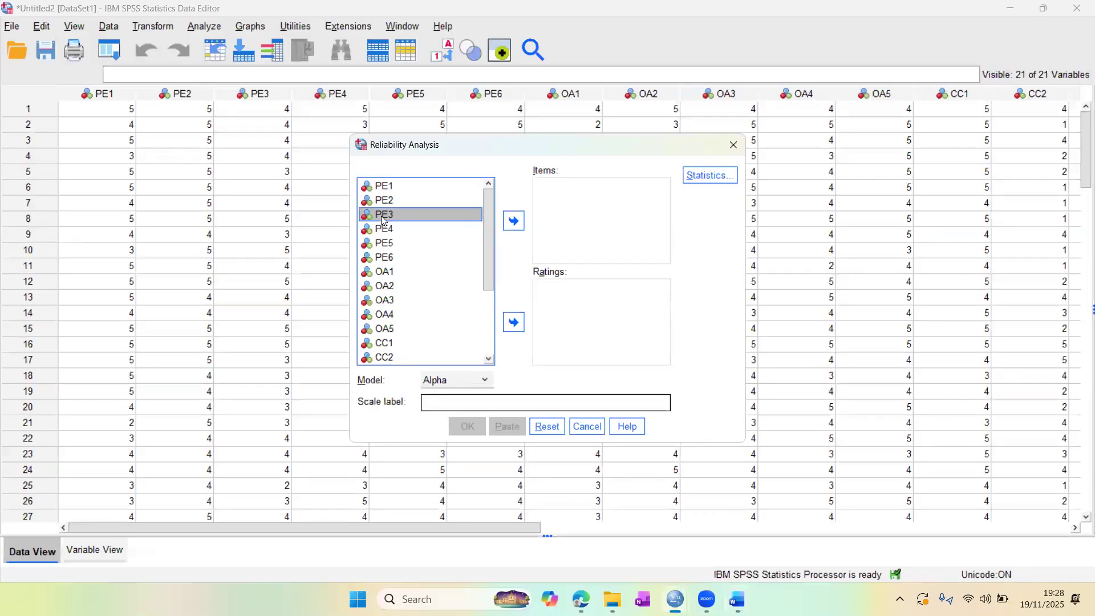
{"action": "left_click", "coordinate": [513, 221]}
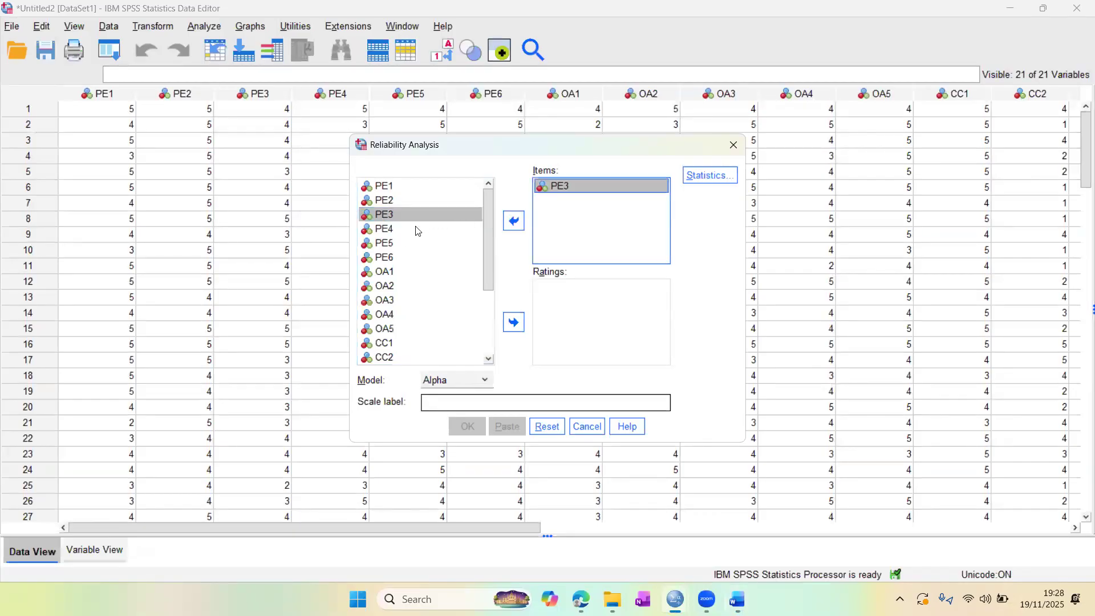
{"action": "left_click", "coordinate": [400, 230]}
{"action": "left_click", "coordinate": [516, 229]}
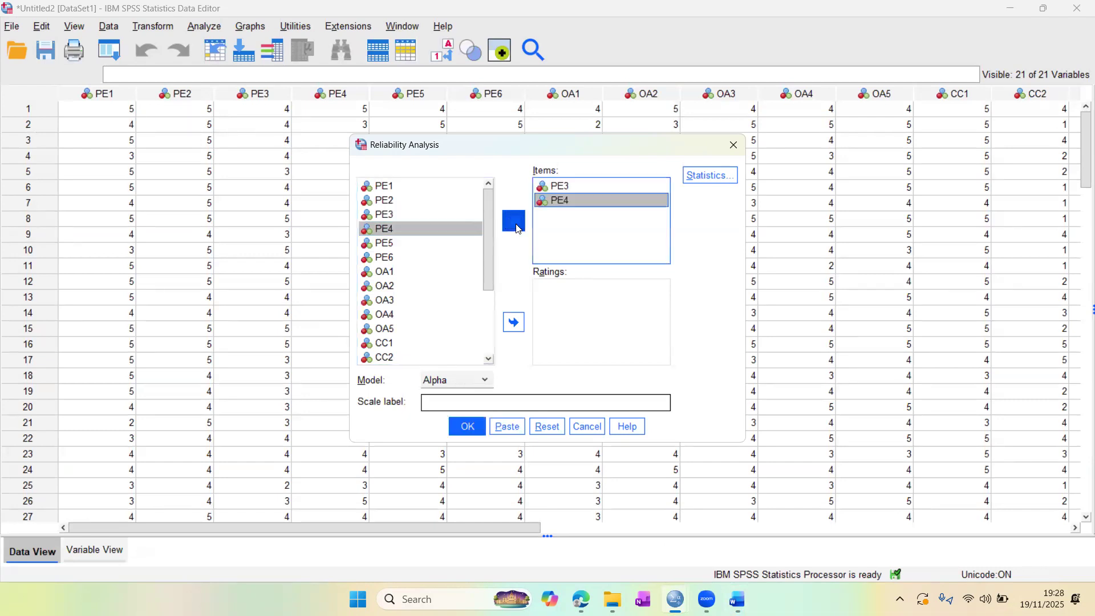
{"action": "left_click", "coordinate": [409, 243]}
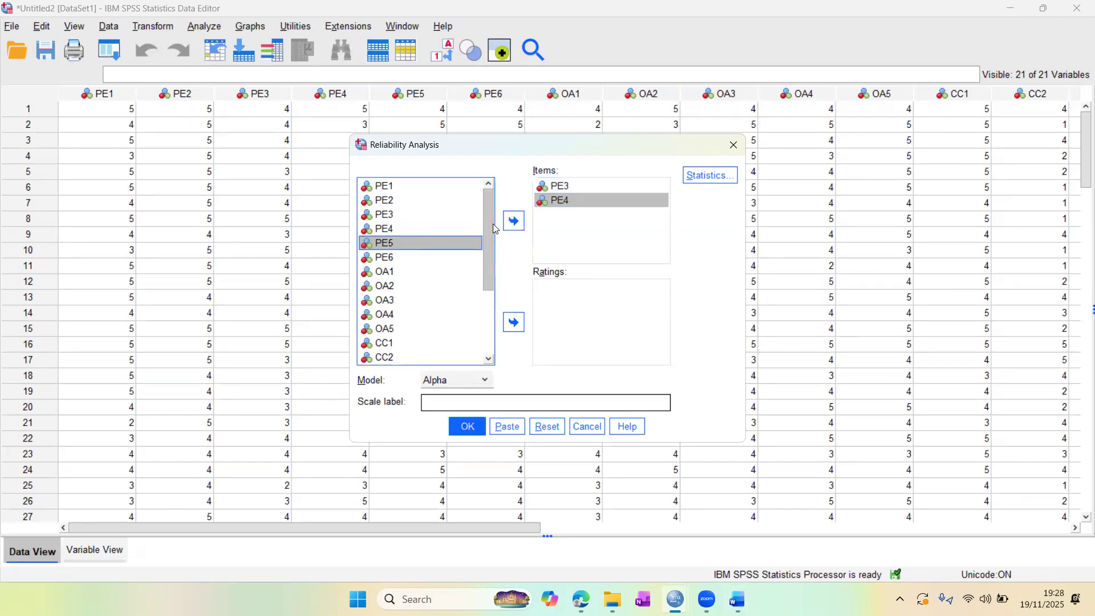
{"action": "left_click", "coordinate": [513, 221]}
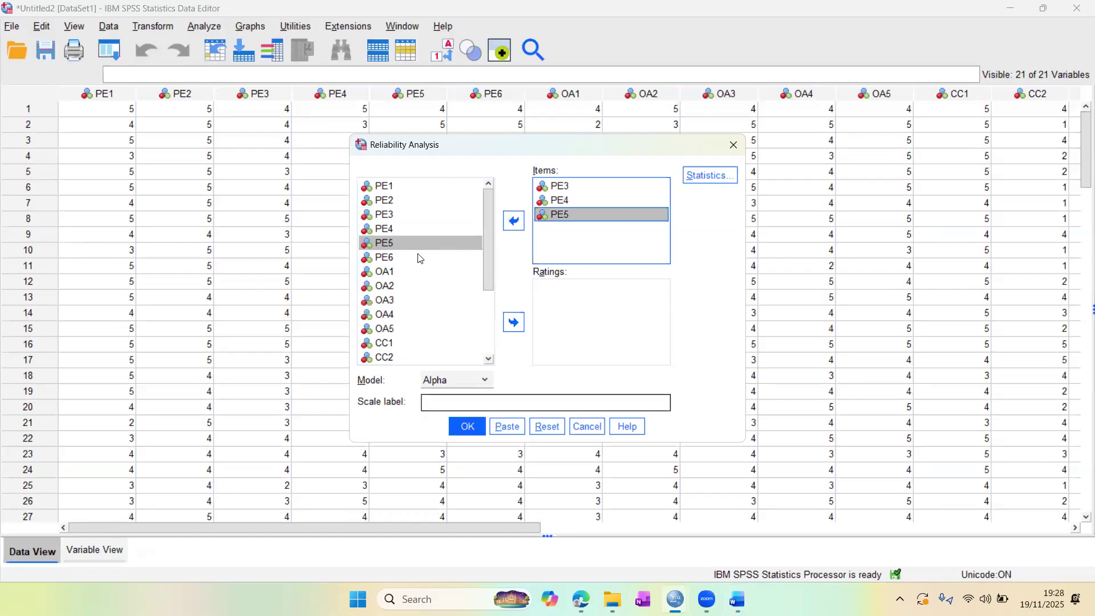
{"action": "left_click", "coordinate": [419, 258]}
{"action": "left_click", "coordinate": [514, 227]}
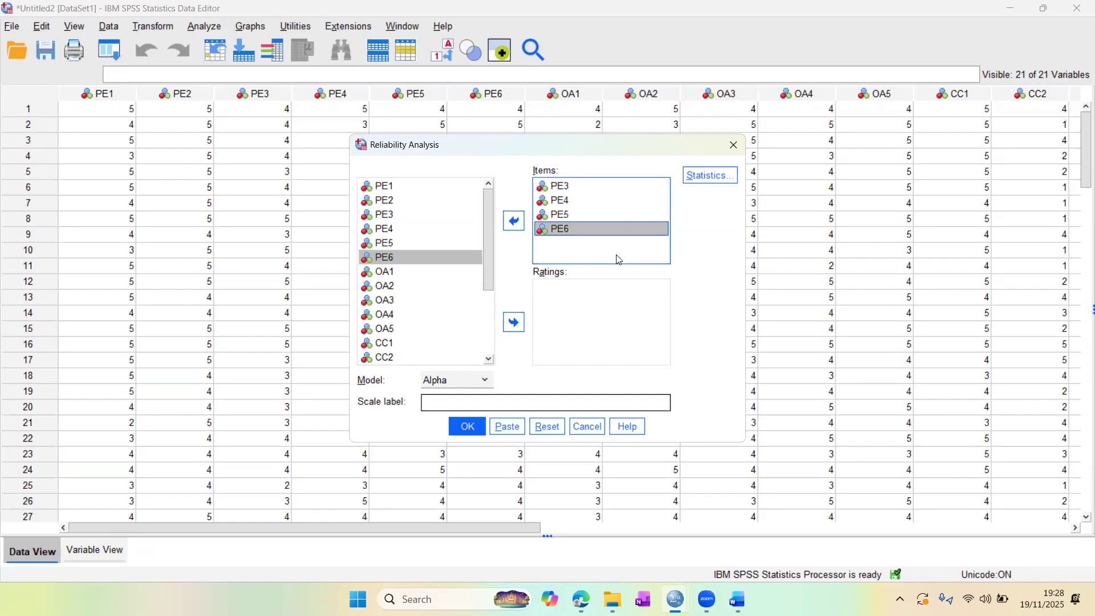
- Request item and scale descriptives plus means and correlations summaries, and run the reliability analysis with the Alpha model
{"action": "left_click", "coordinate": [717, 175]}
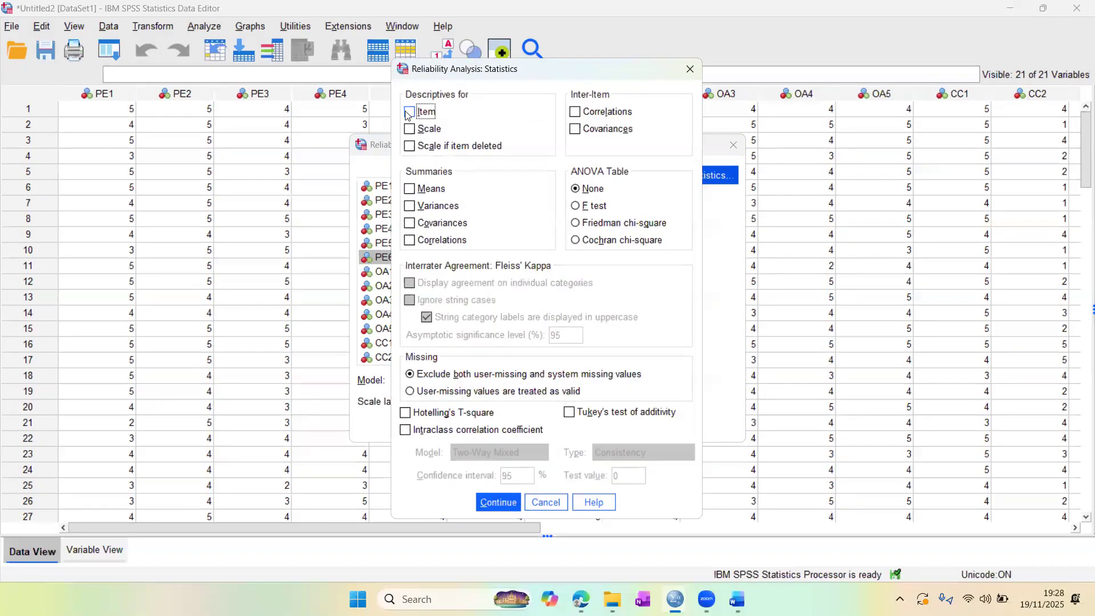
{"action": "left_click", "coordinate": [409, 113]}
{"action": "left_click", "coordinate": [410, 129]}
{"action": "left_click", "coordinate": [410, 189]}
{"action": "left_click", "coordinate": [410, 241]}
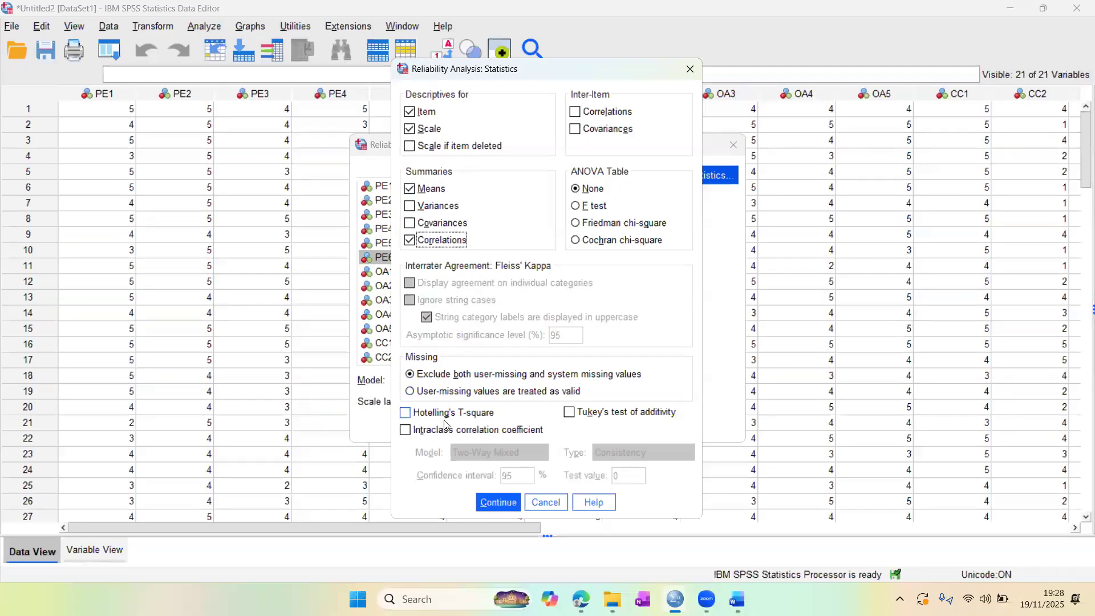
{"action": "left_click", "coordinate": [499, 503]}
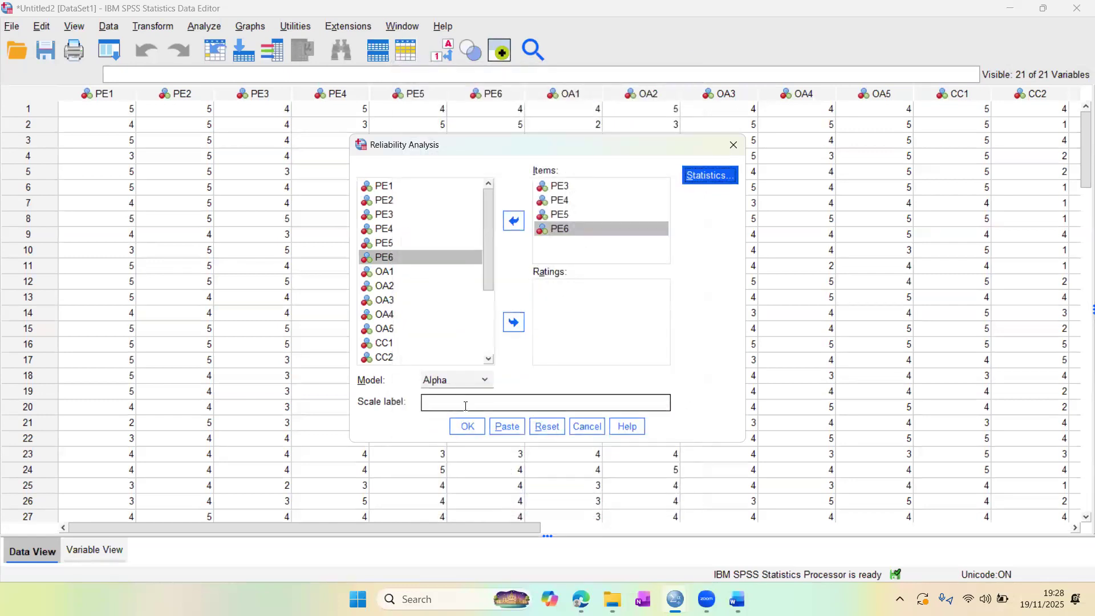
{"action": "left_click", "coordinate": [466, 427]}
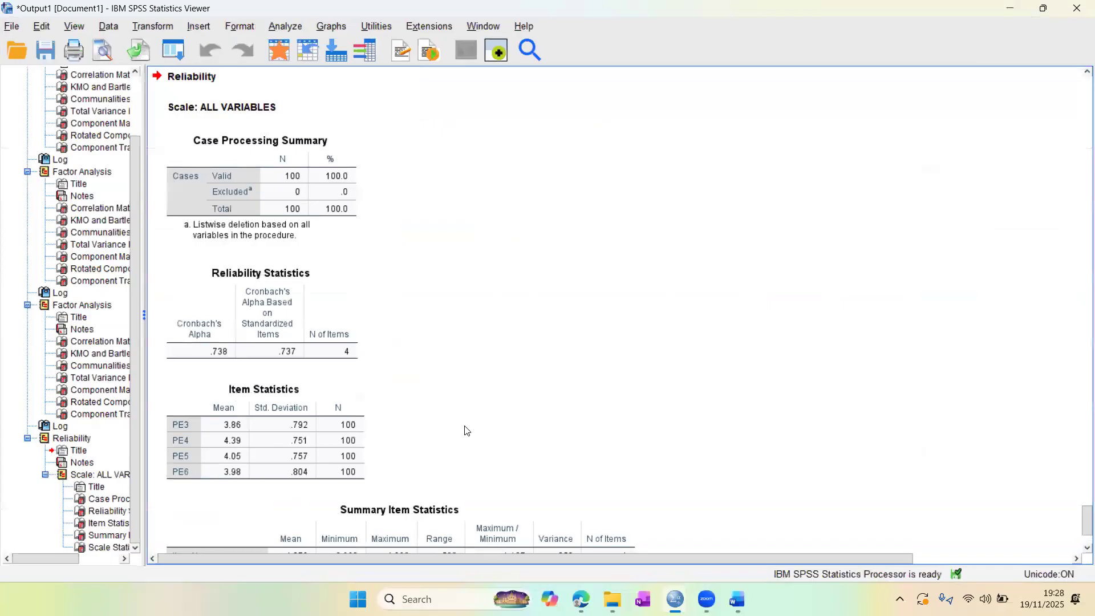
- Capture a screen snip of the Reliability Statistics table in the output and switch to the Word document
{"action": "key", "text": "super+shift+s"}
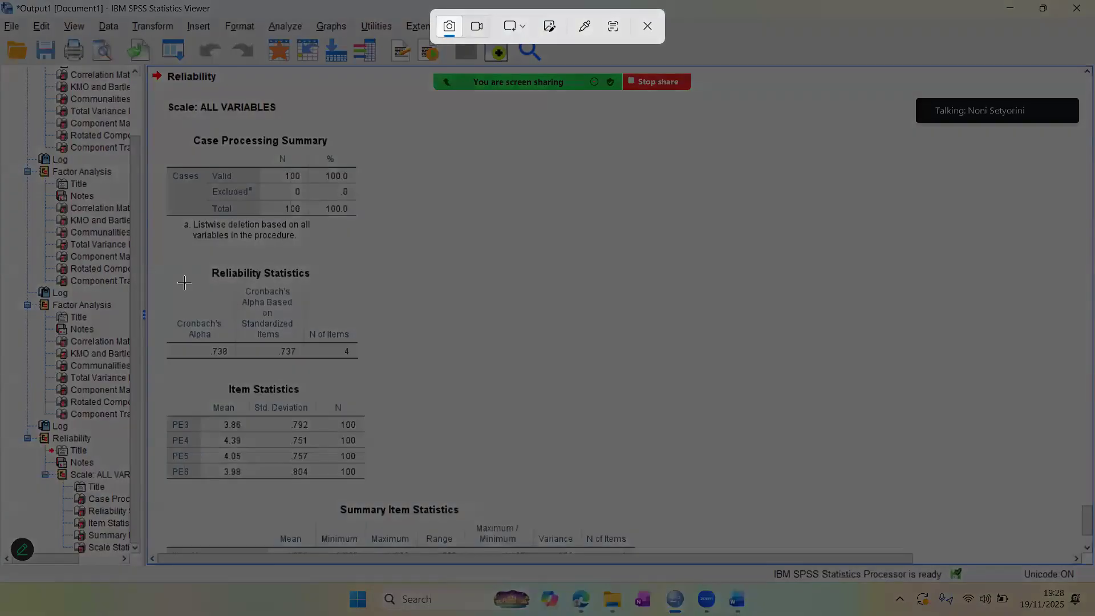
{"action": "left_click_drag", "start_coordinate": [155, 259], "coordinate": [385, 377]}
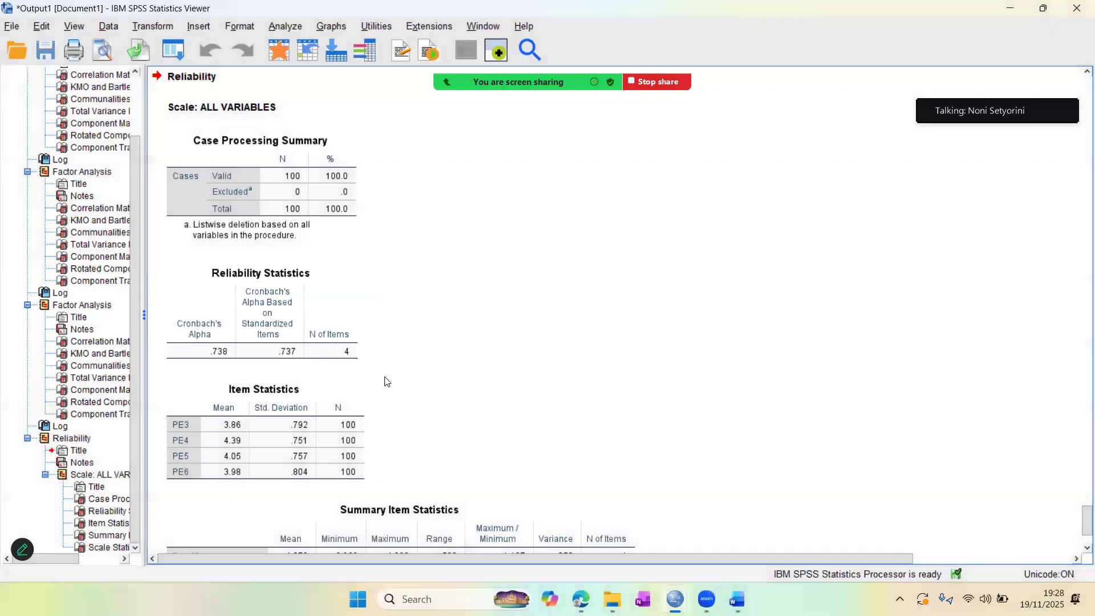
{"action": "mouse_move", "coordinate": [707, 599]}
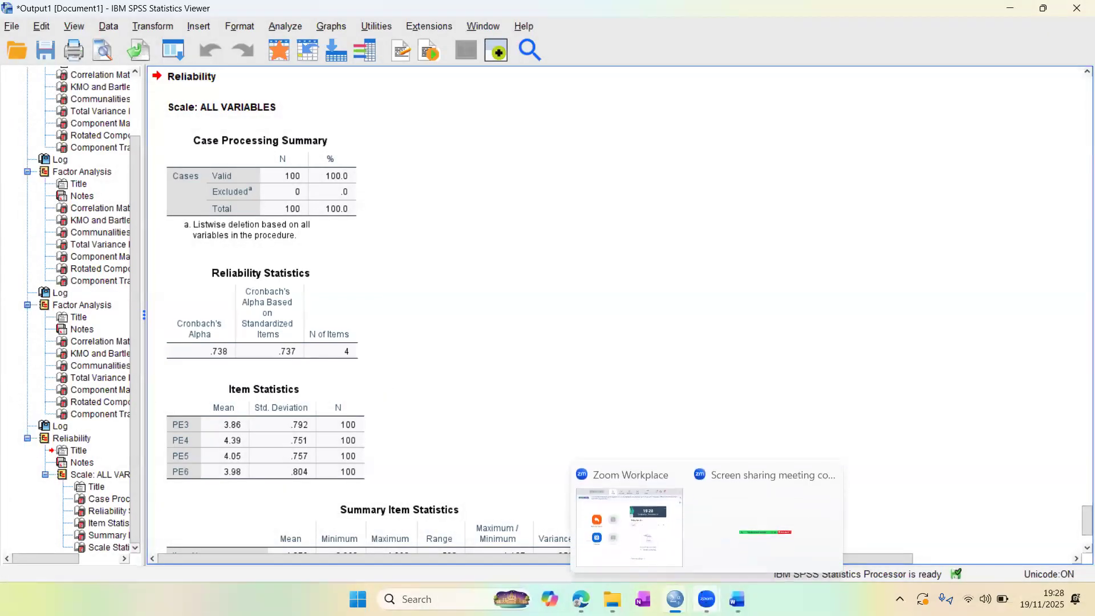
{"action": "left_click", "coordinate": [727, 512]}
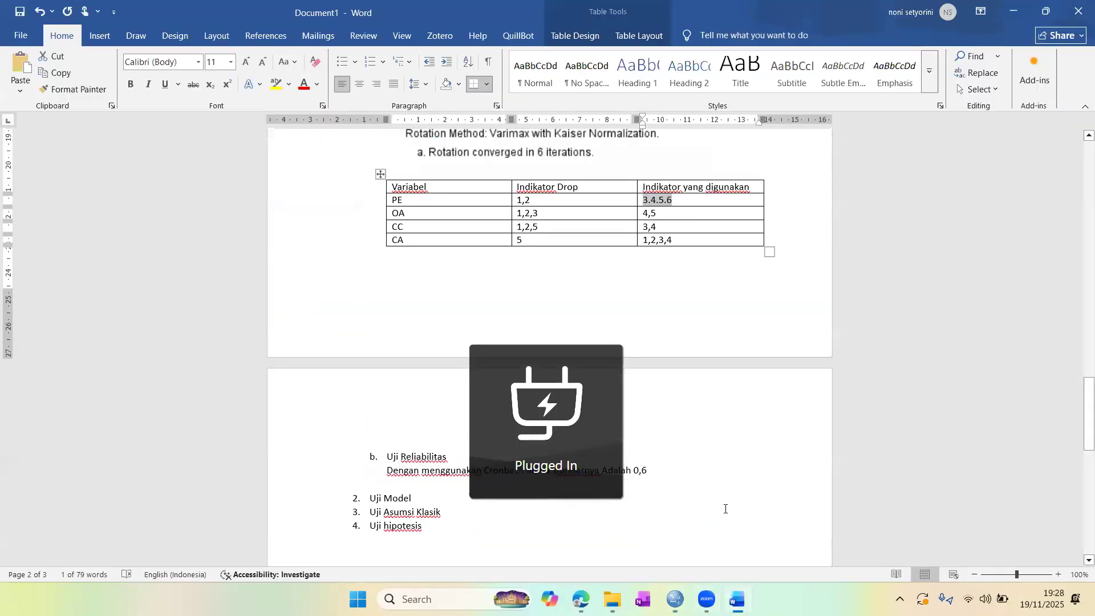
- Below the Cronbach alpha line, add "Hasil pengujian reliabilitas pada variable PE" after a blank line and paste the snip under it
{"action": "left_click", "coordinate": [668, 468]}
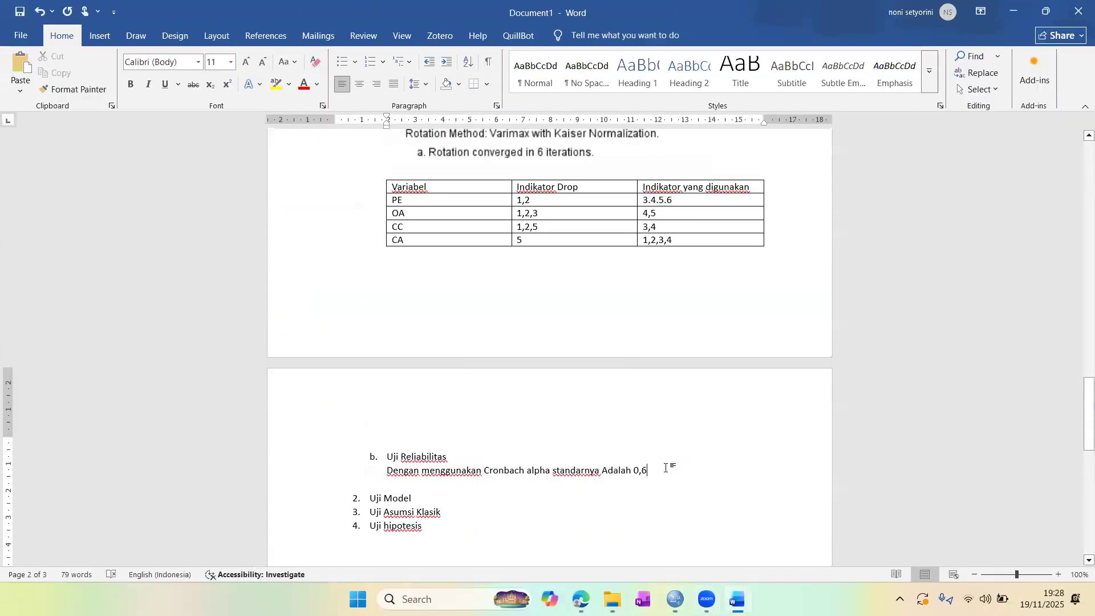
{"action": "key", "text": "Return"}
{"action": "key", "text": "Return"}
{"action": "type", "text": "Hasil"}
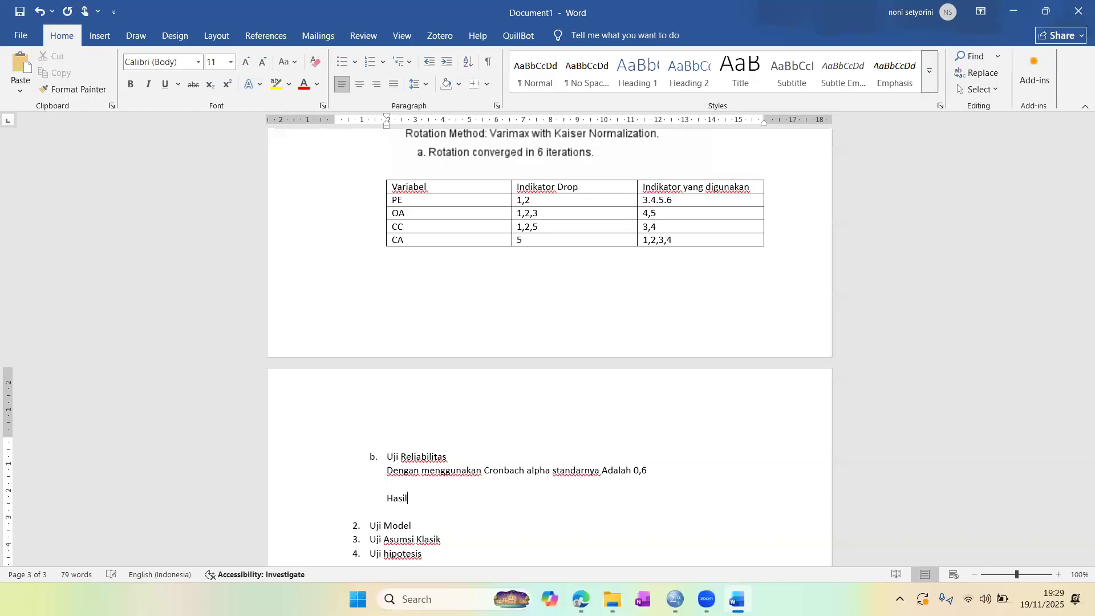
{"action": "type", "text": " pengujian reliabilitas pada variable PE"}
{"action": "key", "text": "Return"}
{"action": "key", "text": "ctrl+v"}
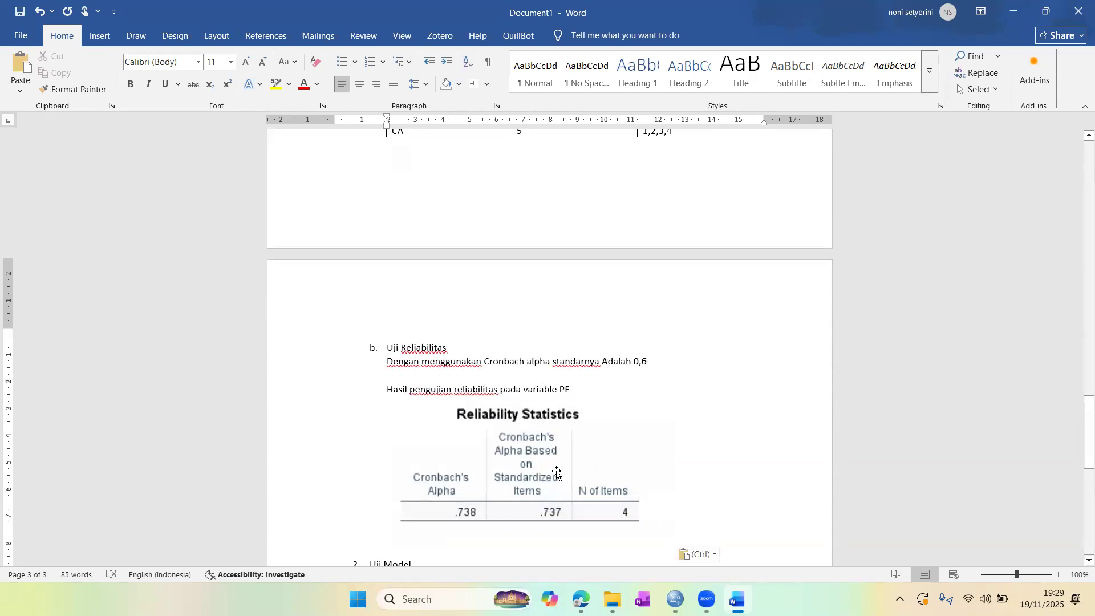
- Below the pasted table, write "Berdasarkan hasil pengujian reliabilitas pada variable PE dinyatakan CA 0,737 > 0,6 = reliable", followed by blank lines
{"action": "left_click", "coordinate": [421, 542]}
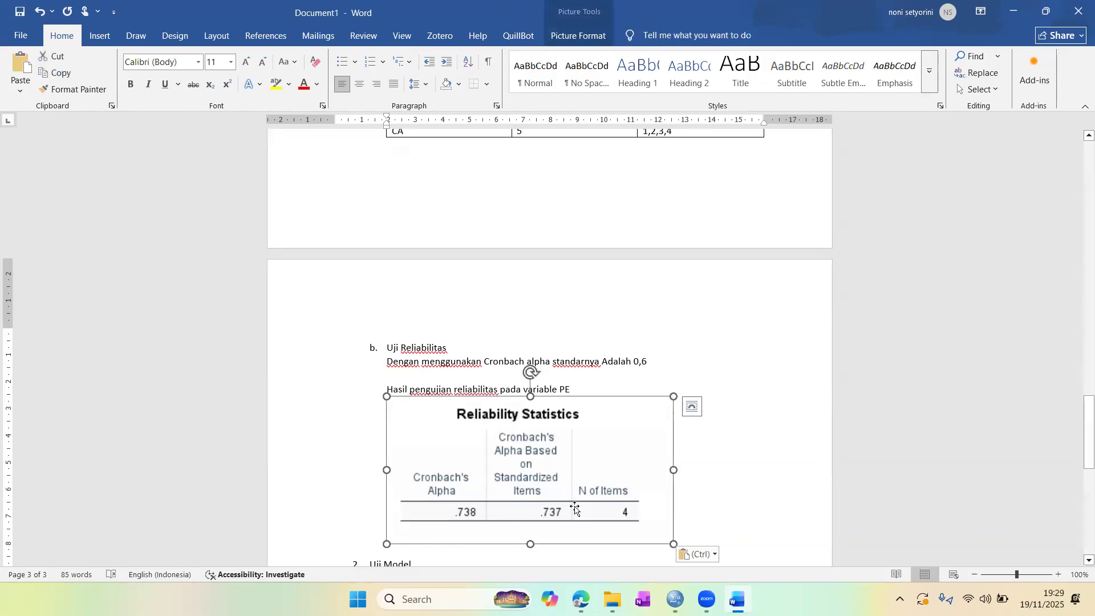
{"action": "left_click", "coordinate": [409, 552]}
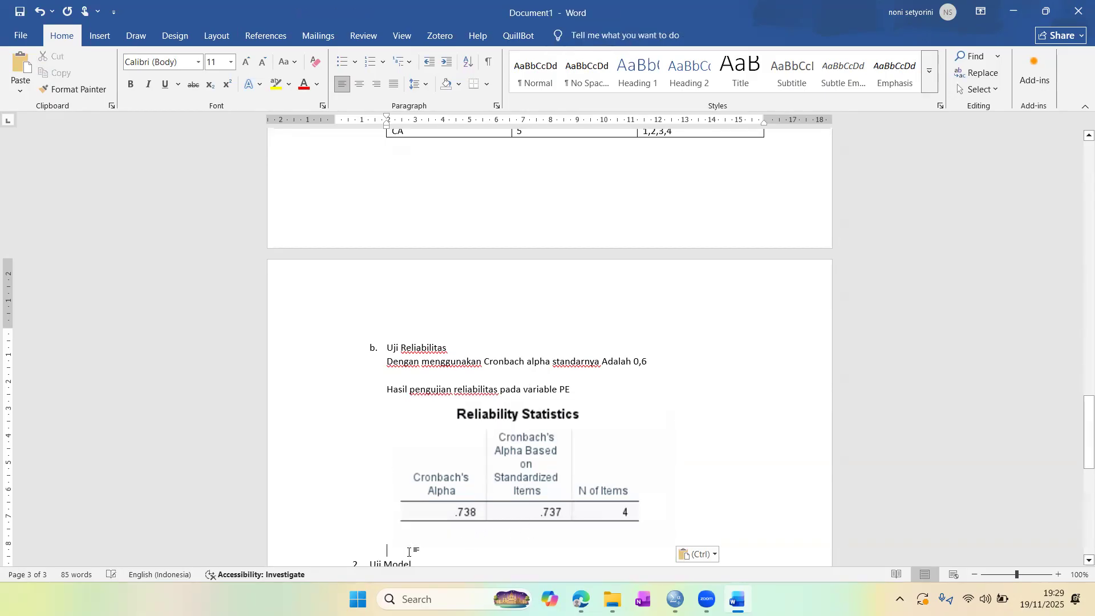
{"action": "type", "text": "berdasar"}
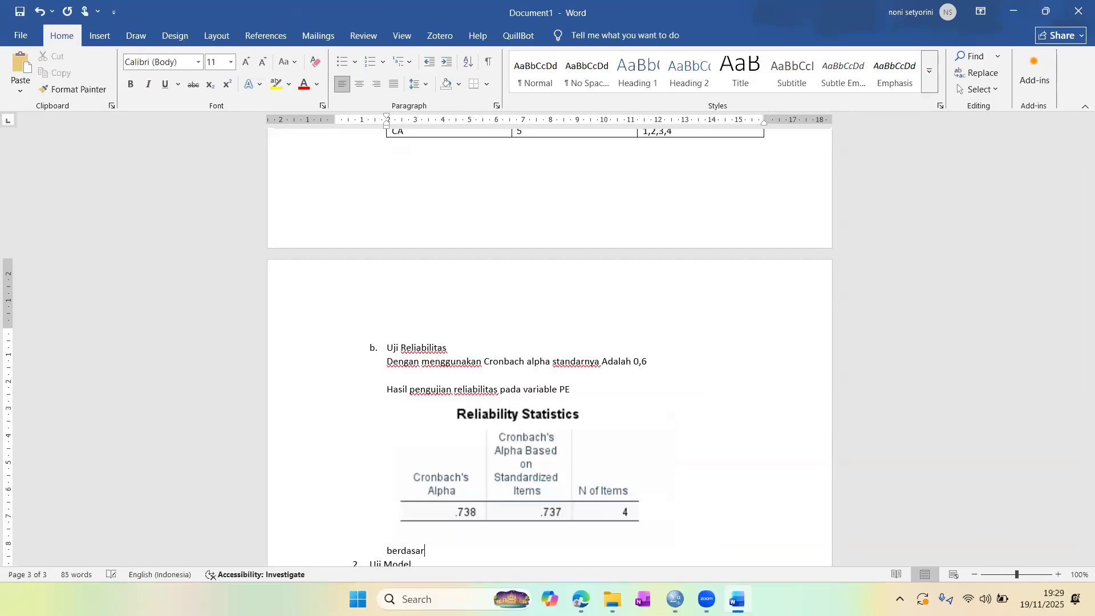
{"action": "type", "text": "kan hasil pengujian"}
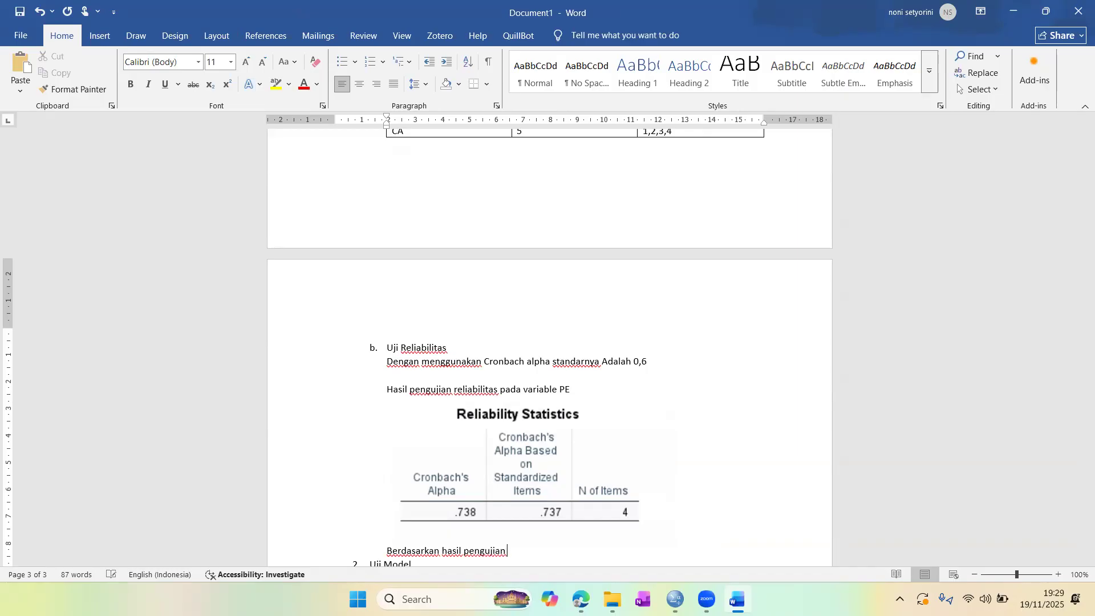
{"action": "type", "text": " reliabilitas pada variable "}
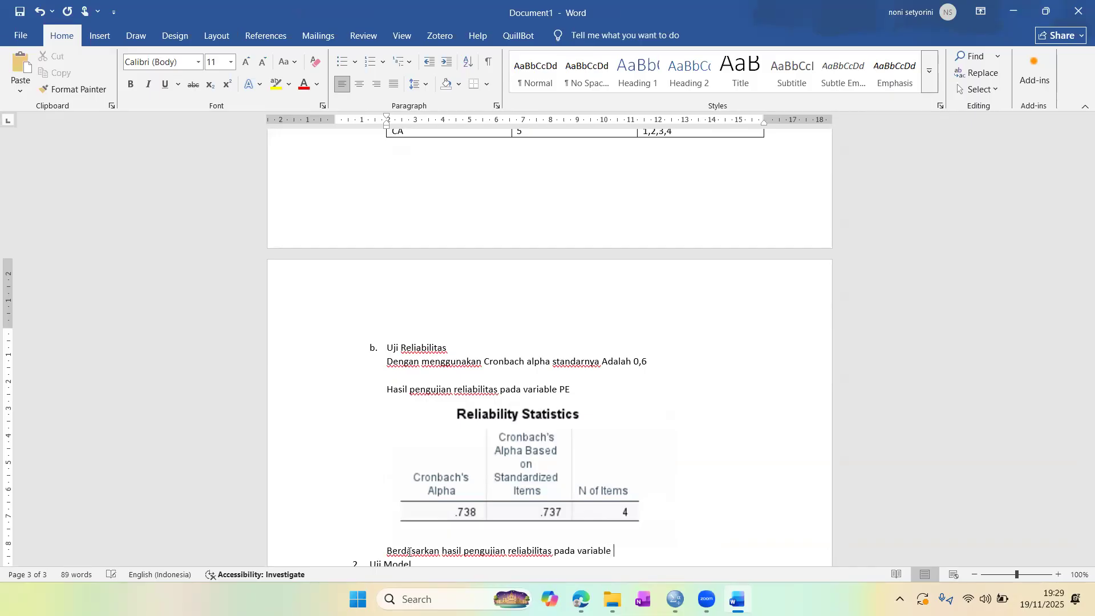
{"action": "type", "text": "PE dinyatakan CA"}
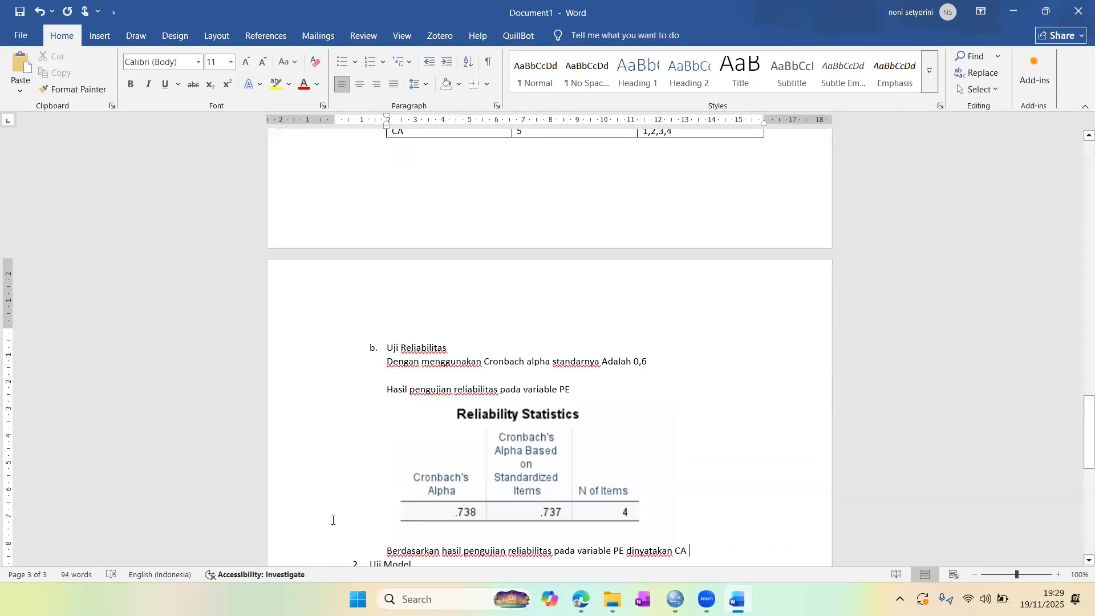
{"action": "type", "text": " 0"}
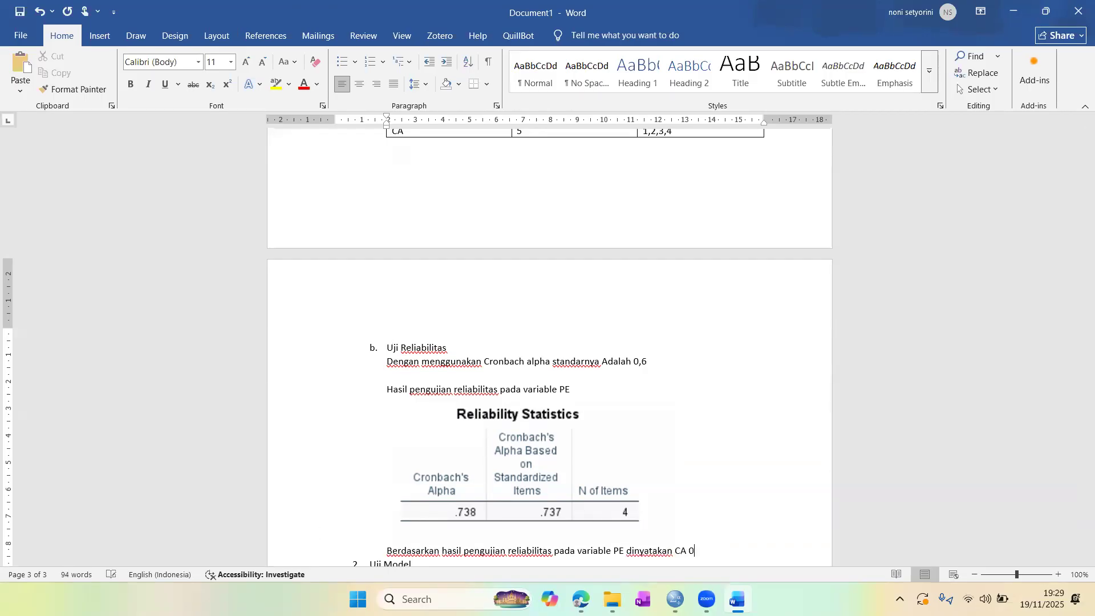
{"action": "type", "text": ",737 > 0"}
{"action": "left_click_drag", "start_coordinate": [657, 364], "coordinate": [633, 362]}
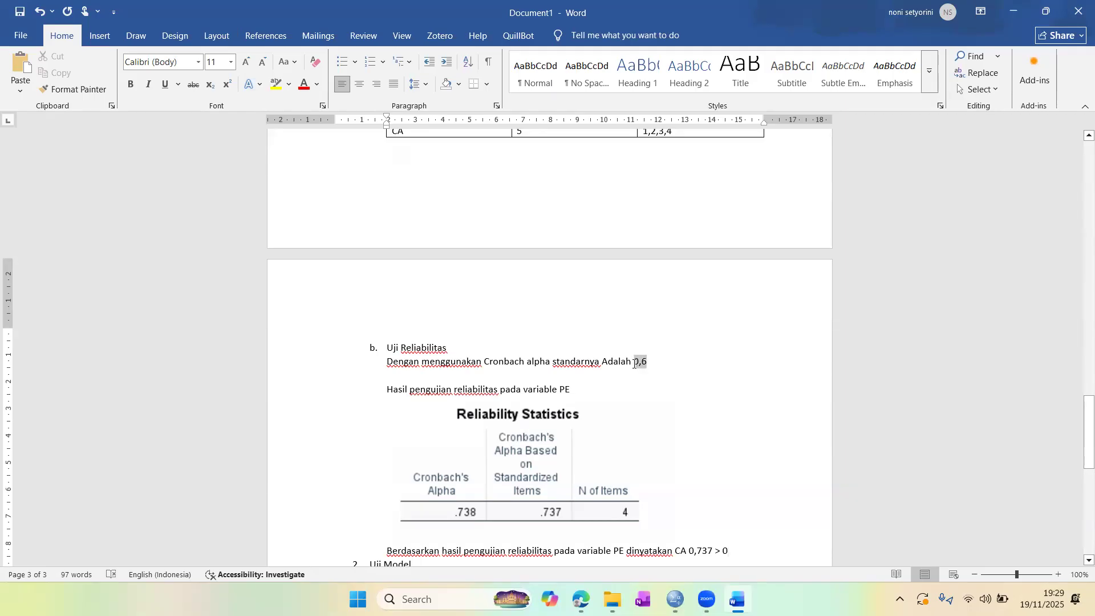
{"action": "left_click", "coordinate": [743, 547]}
{"action": "type", "text": ",6"}
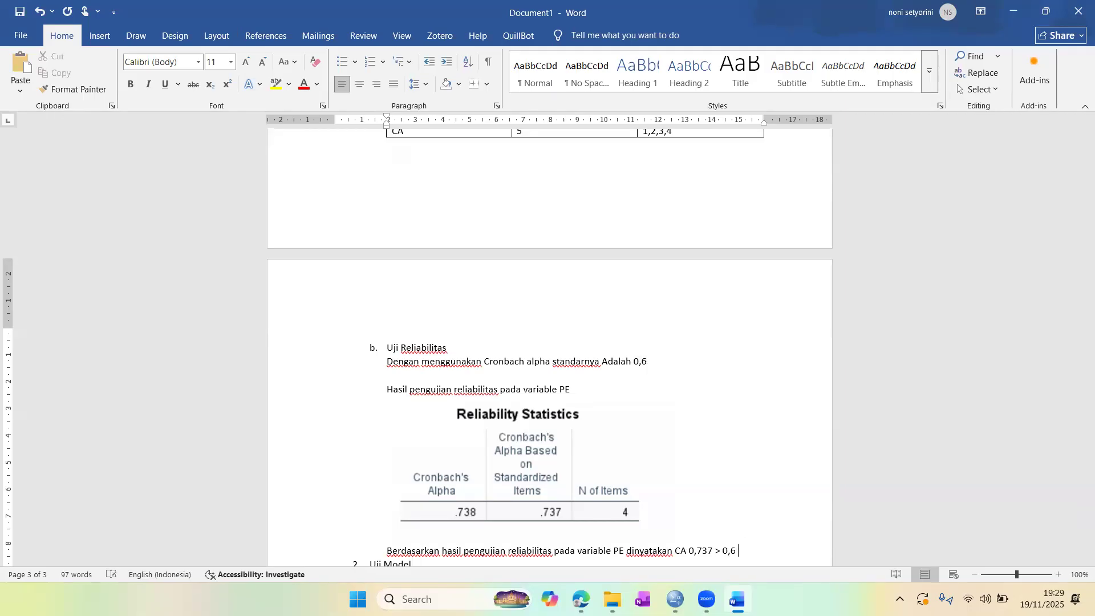
{"action": "type", "text": " = reliable"}
{"action": "key", "text": "Return"}
{"action": "key", "text": "Return"}
{"action": "key", "text": "Return"}
{"action": "key", "text": "Return"}
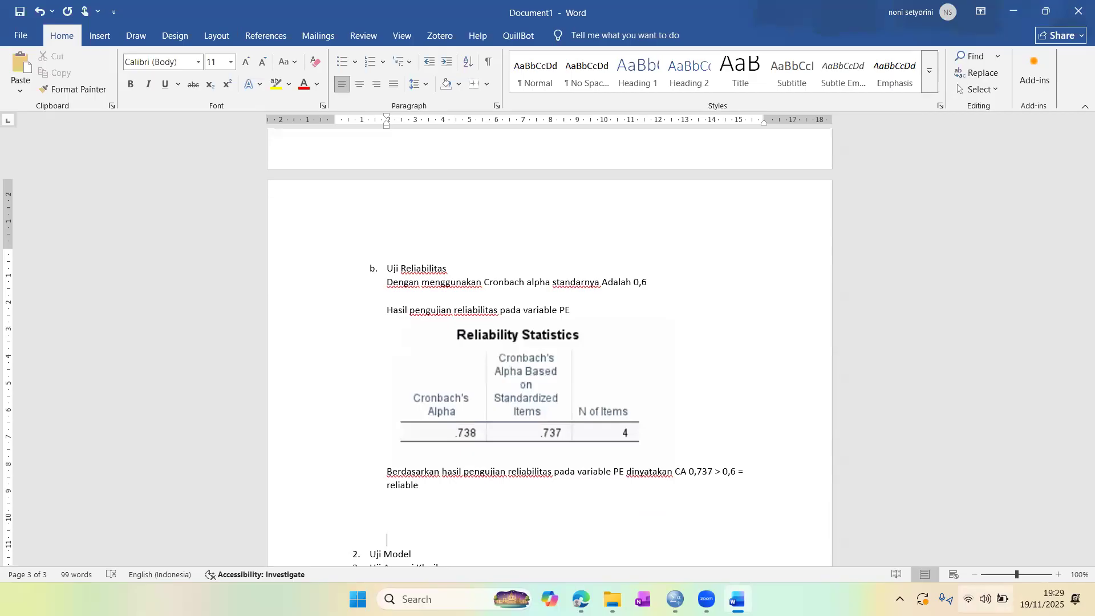
- Switch to the SPSS dataset, reopen Reliability Analysis and remove PE3, PE4, PE5 and PE6 from the items
{"action": "mouse_move", "coordinate": [738, 599]}
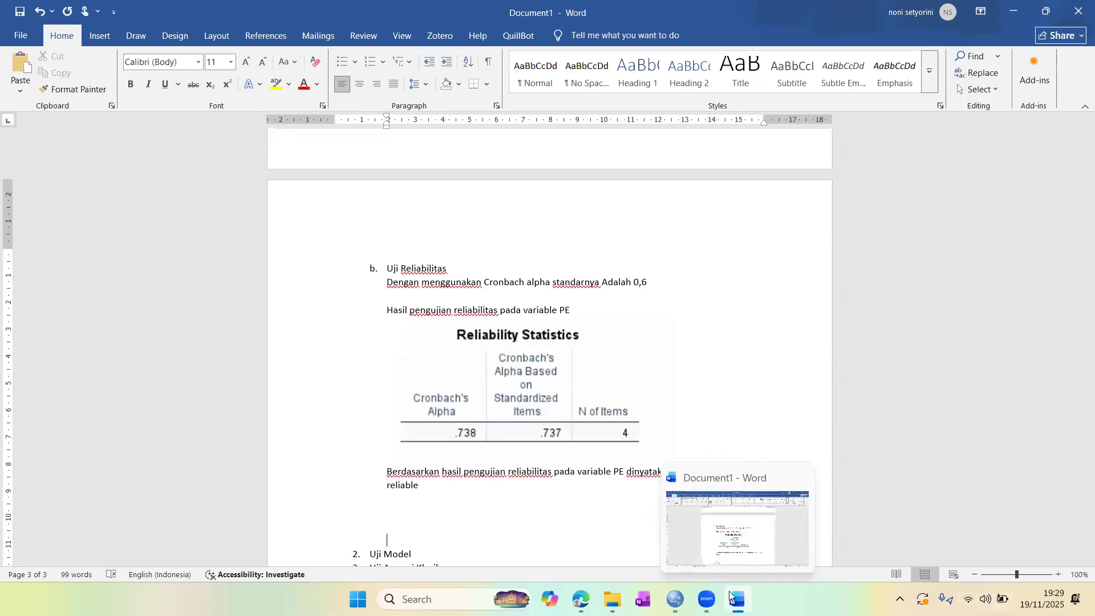
{"action": "mouse_move", "coordinate": [676, 599]}
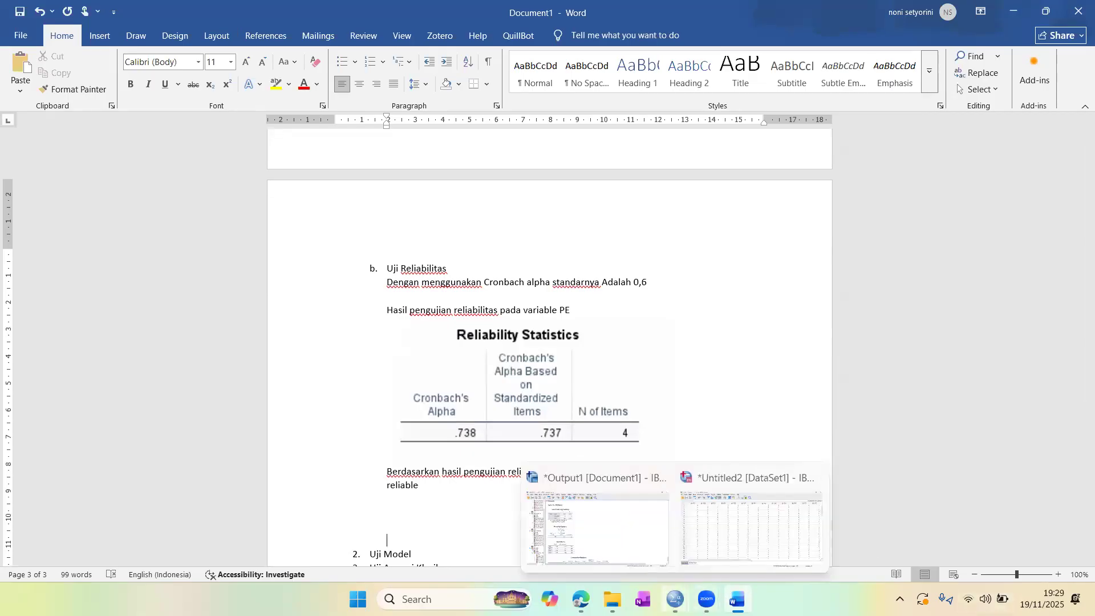
{"action": "left_click", "coordinate": [710, 541]}
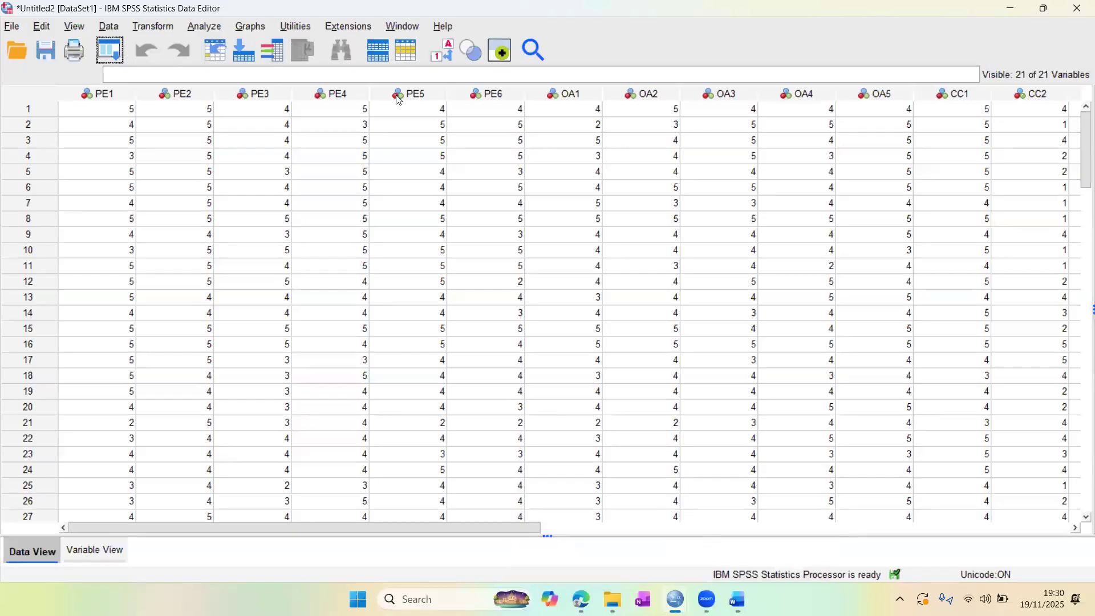
{"action": "left_click", "coordinate": [203, 29]}
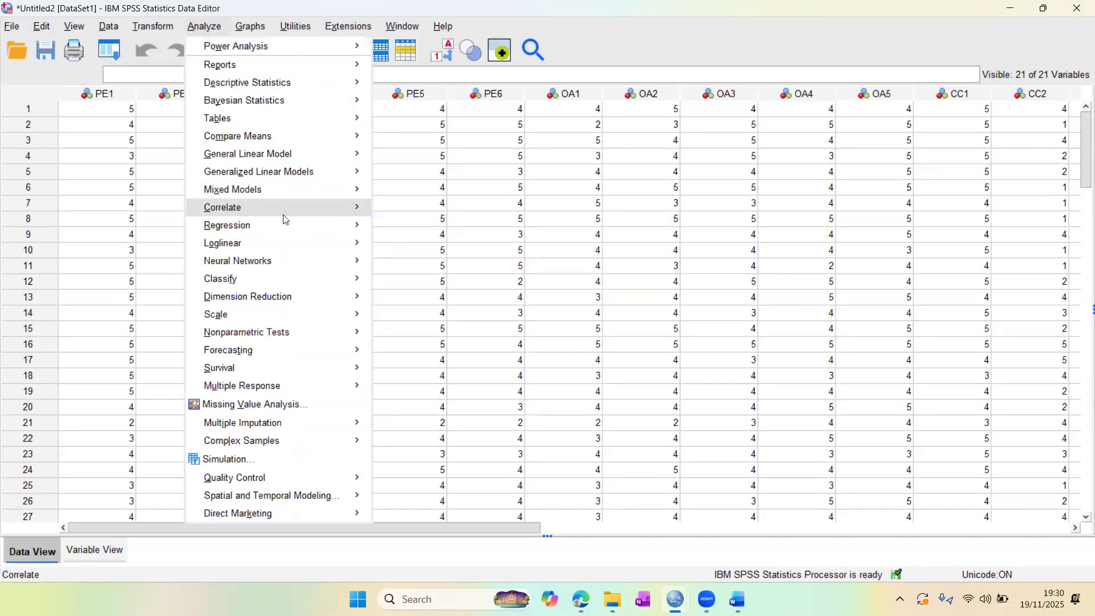
{"action": "mouse_move", "coordinate": [303, 313]}
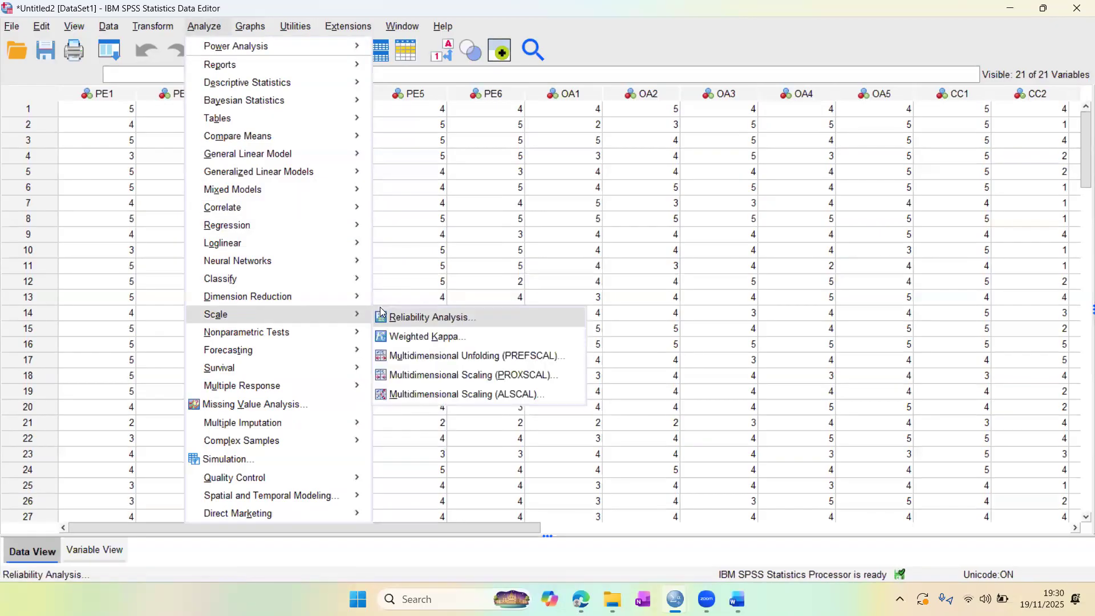
{"action": "left_click", "coordinate": [428, 317]}
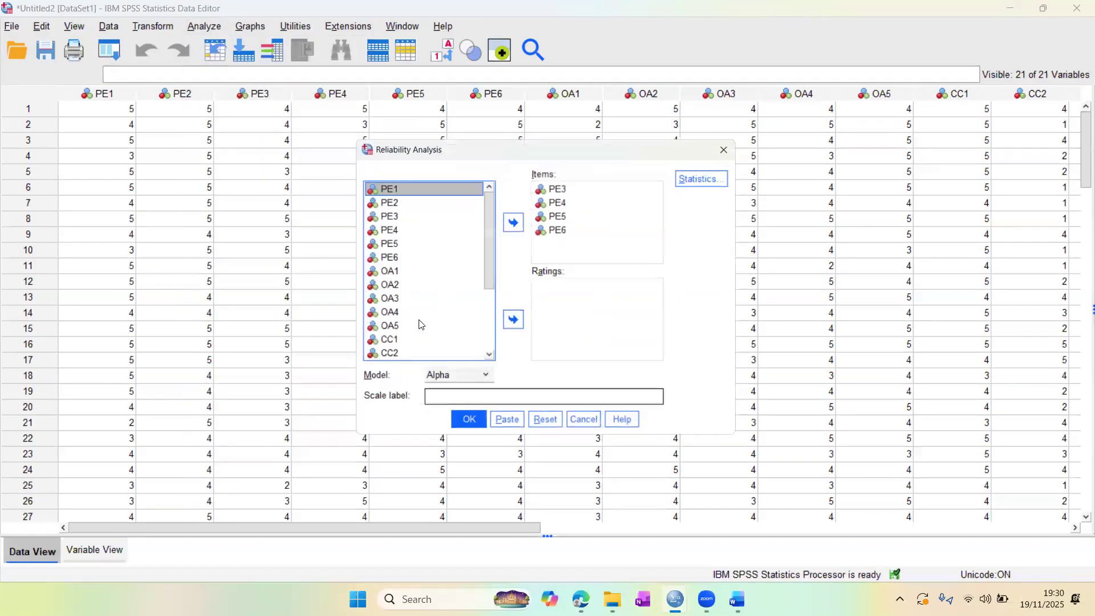
{"action": "left_click", "coordinate": [567, 190]}
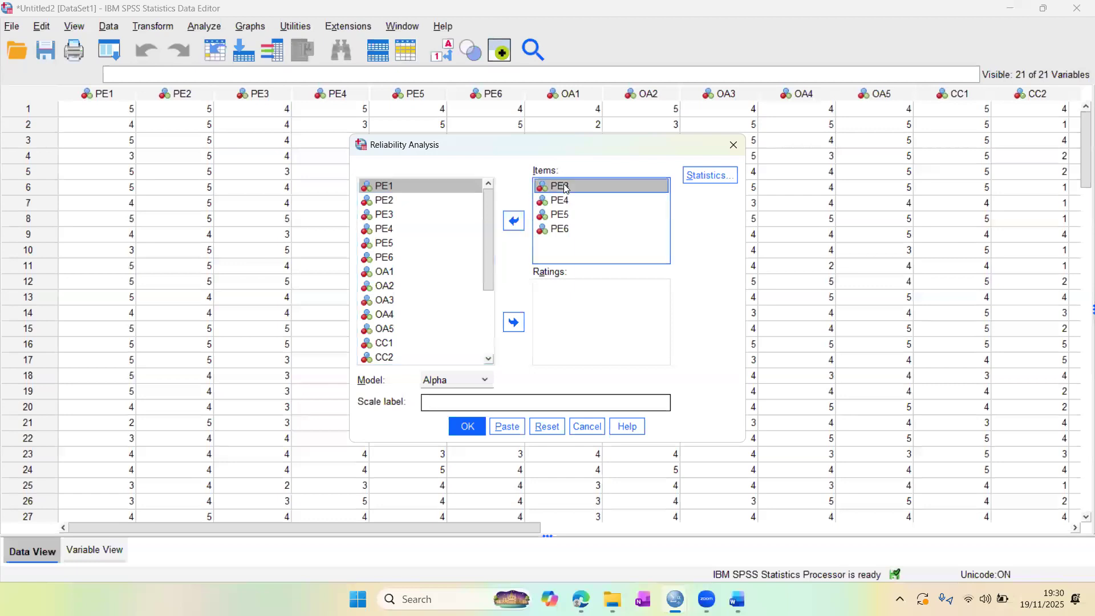
{"action": "left_click_drag", "start_coordinate": [567, 190], "coordinate": [563, 229]}
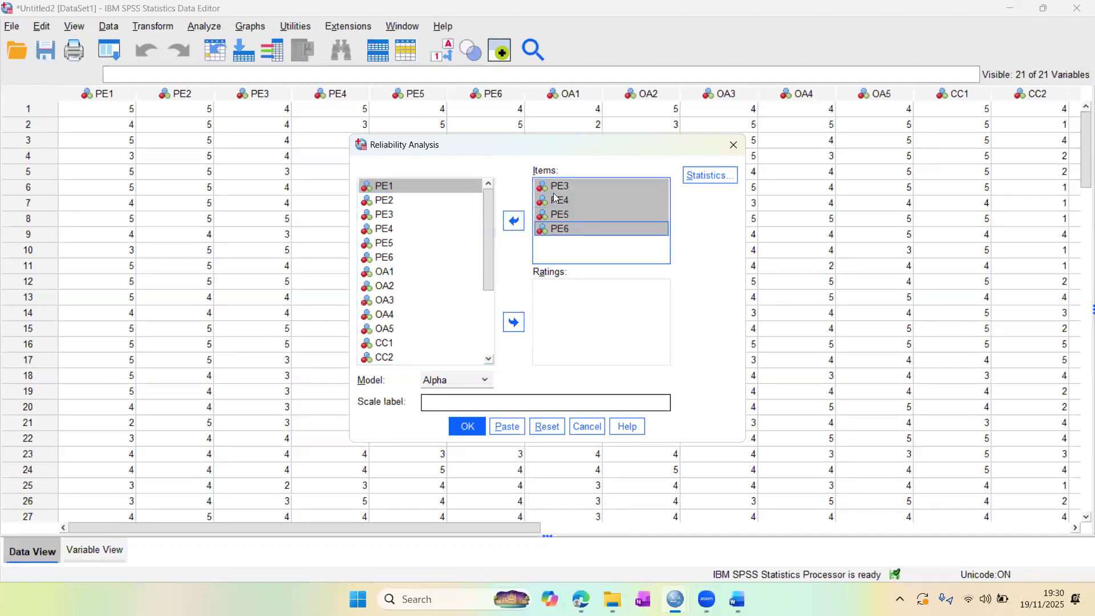
{"action": "left_click", "coordinate": [514, 222]}
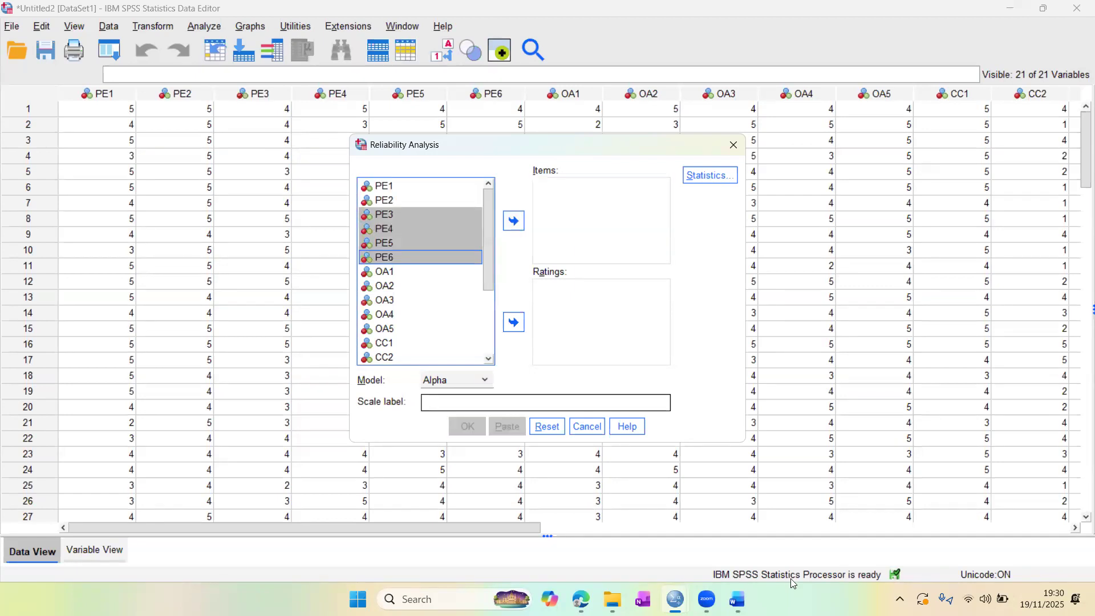
- Check the retained OA indicators in the Word indicator table, then add OA4 and OA5 as items in the SPSS Reliability Analysis
{"action": "mouse_move", "coordinate": [736, 599]}
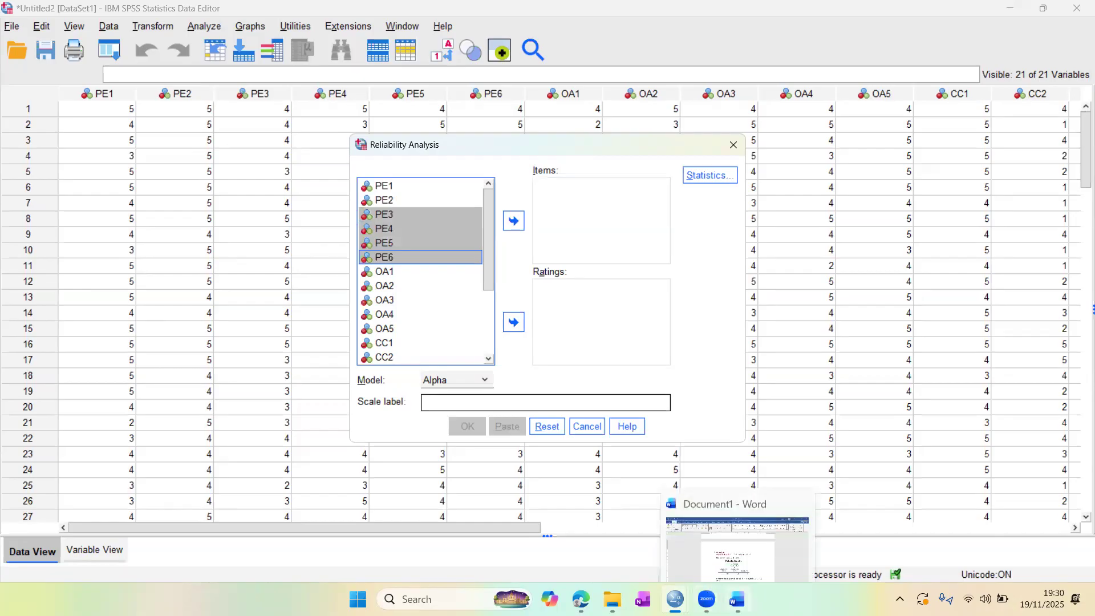
{"action": "left_click", "coordinate": [717, 553]}
{"action": "scroll", "coordinate": [650, 383], "scroll_direction": "up", "scroll_amount": 7}
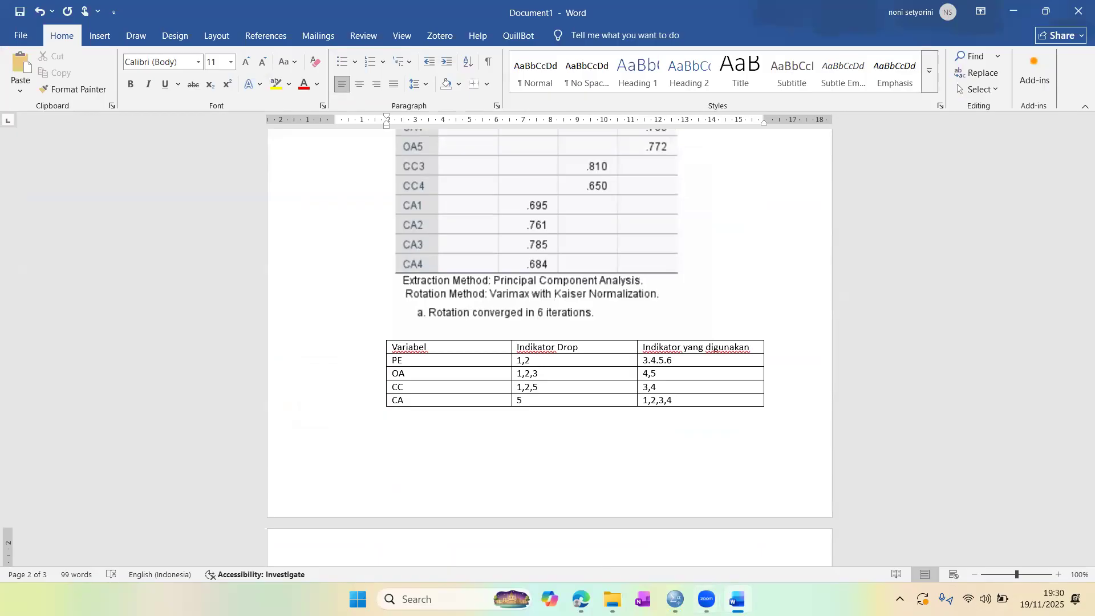
{"action": "mouse_move", "coordinate": [736, 599]}
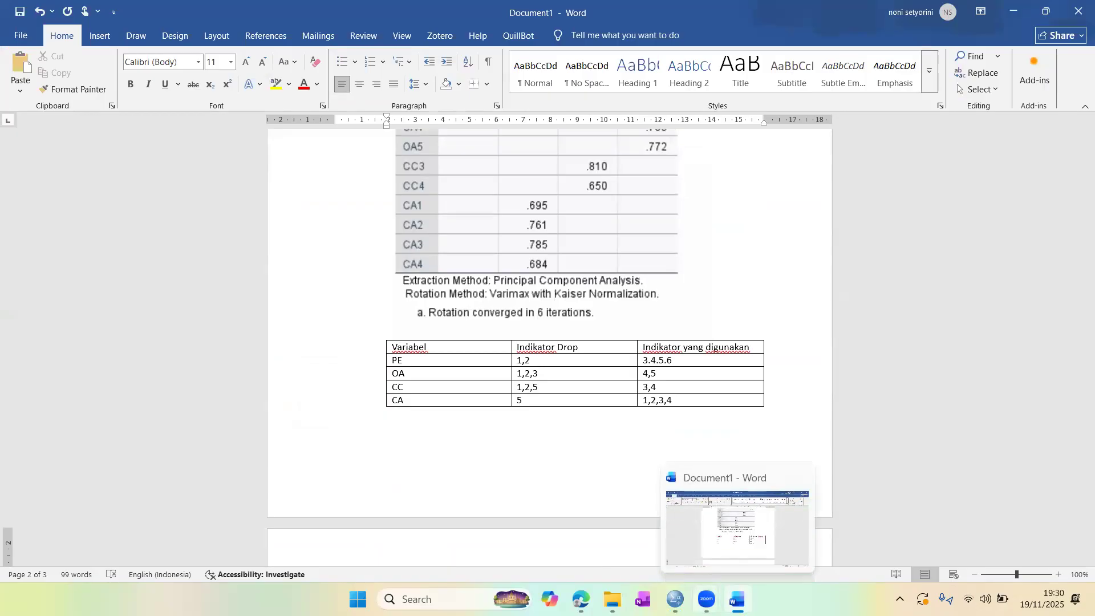
{"action": "mouse_move", "coordinate": [675, 599]}
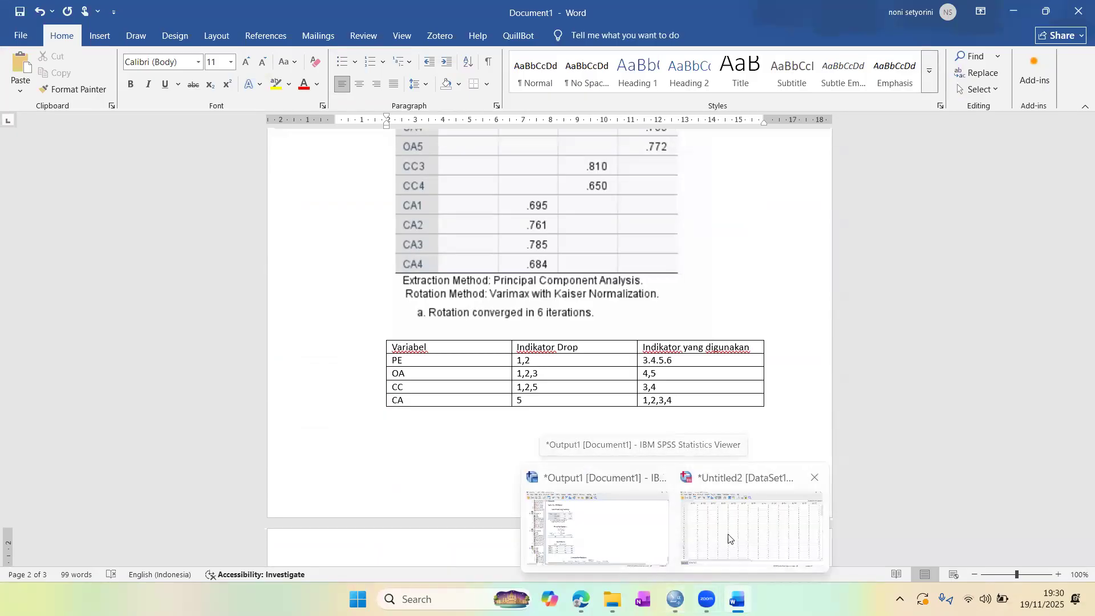
{"action": "left_click", "coordinate": [754, 531]}
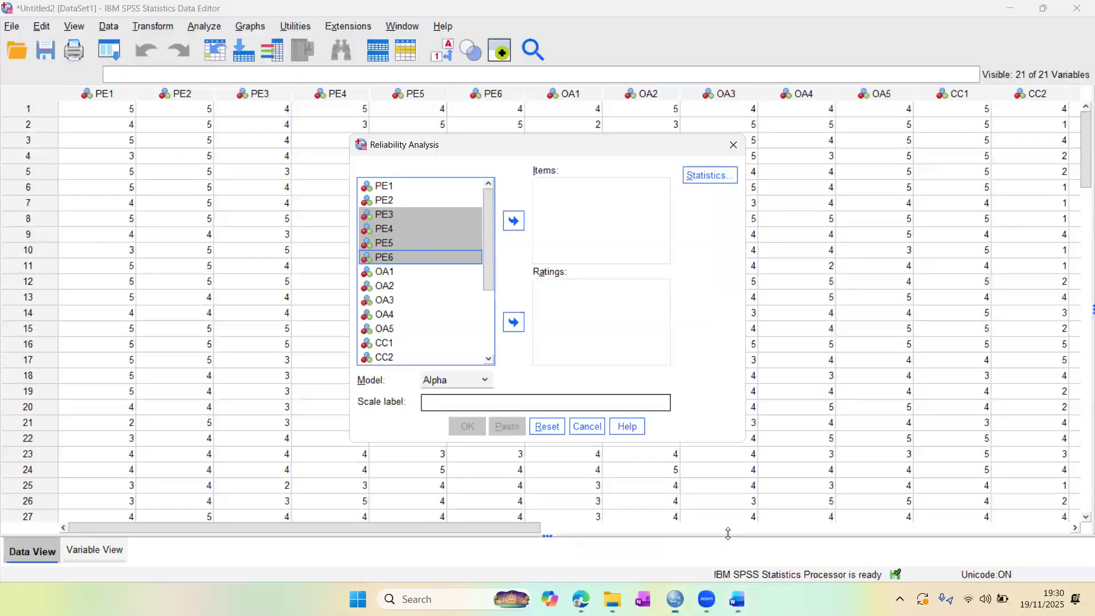
{"action": "left_click", "coordinate": [390, 314]}
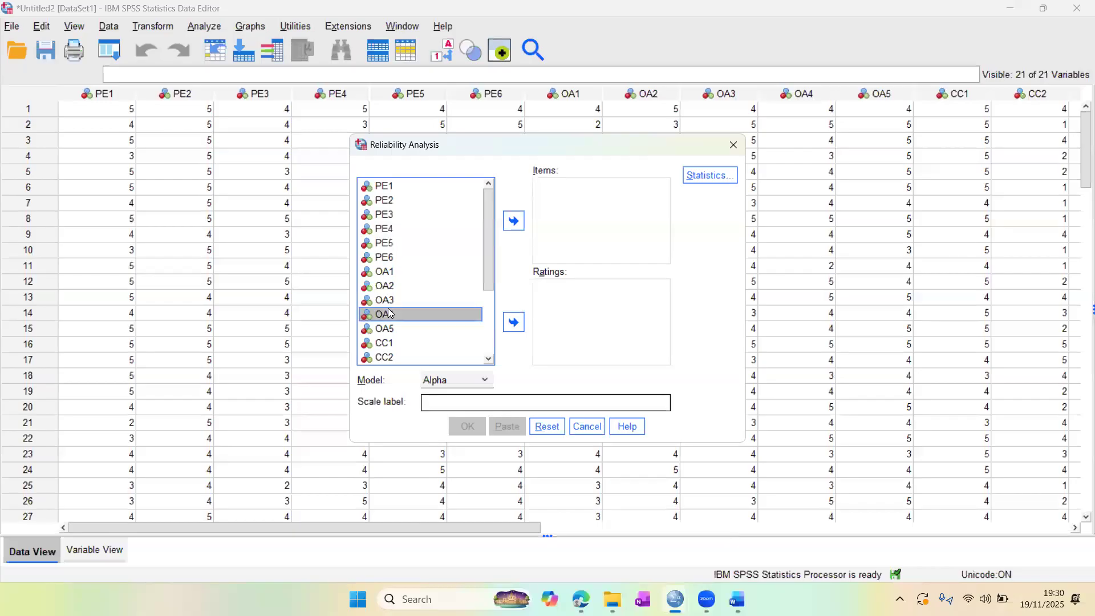
{"action": "key", "text": "shift+Down"}
{"action": "left_click", "coordinate": [515, 222]}
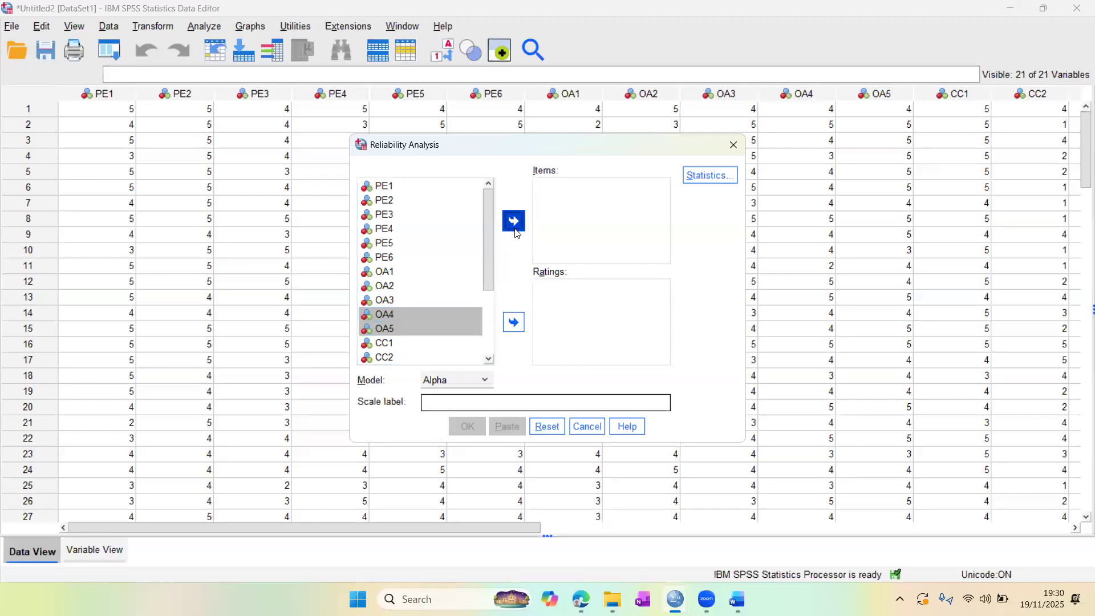
- Review and accept the statistics options, keeping the Alpha model, and run the reliability analysis on OA4 and OA5
{"action": "left_click", "coordinate": [713, 177]}
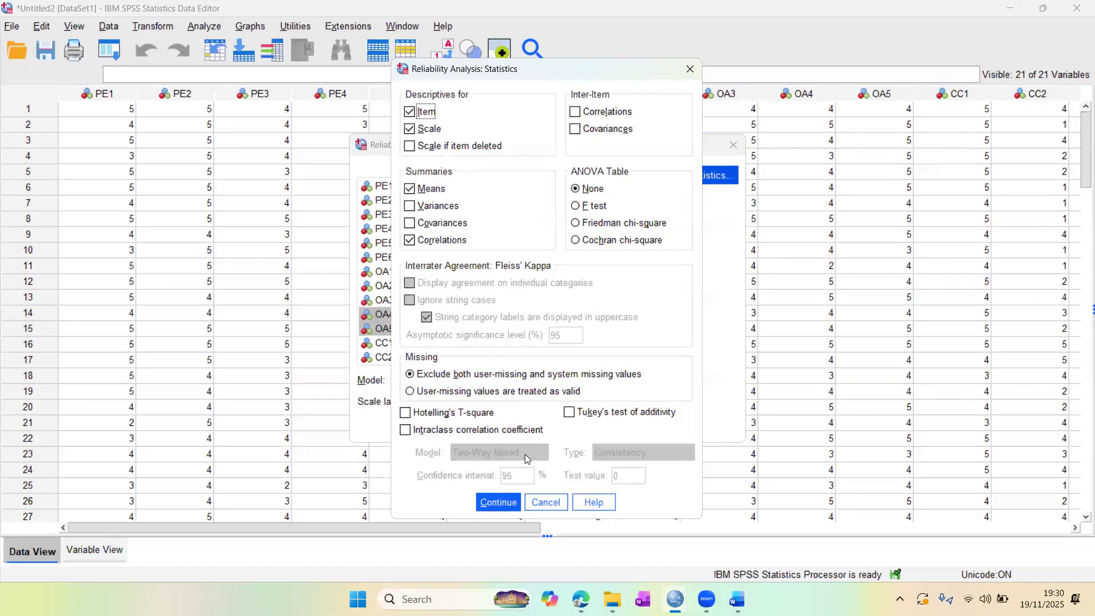
{"action": "left_click", "coordinate": [498, 503]}
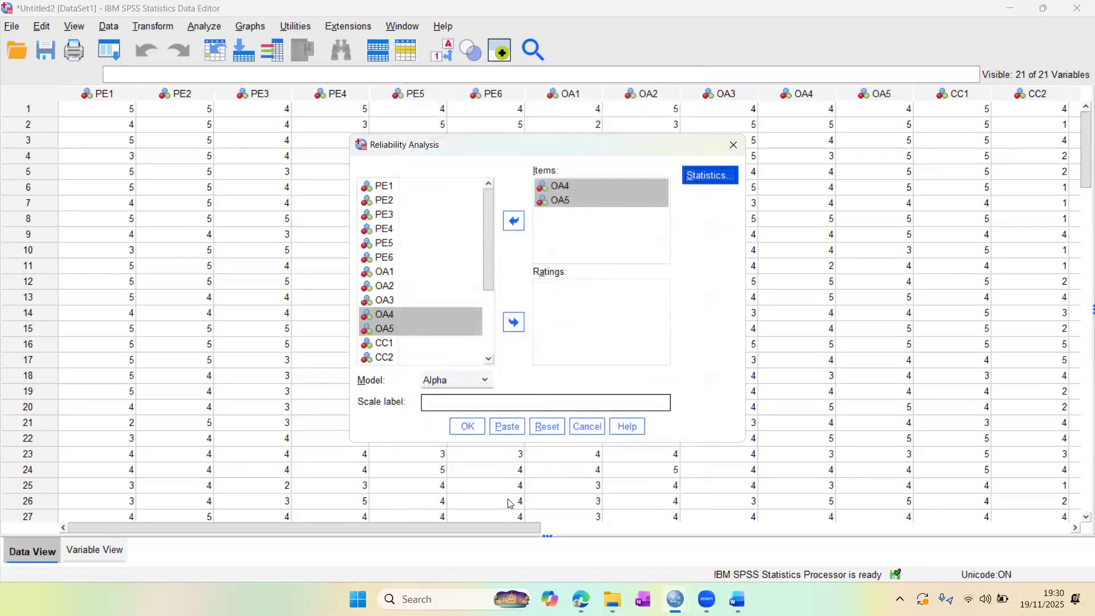
{"action": "left_click", "coordinate": [467, 430]}
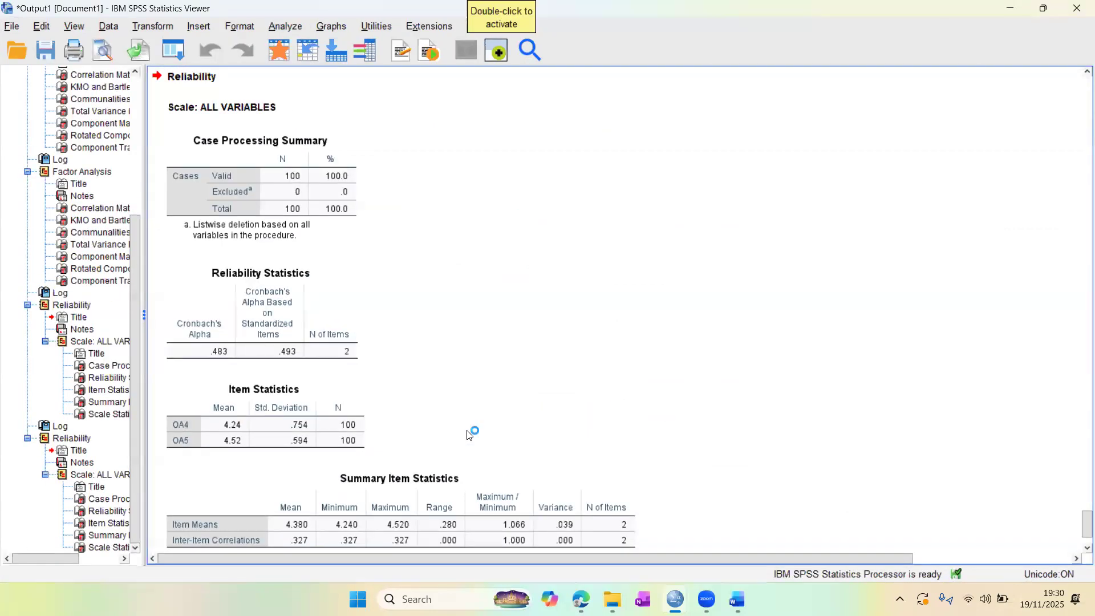
- Capture a screen snip of the OA Reliability Statistics table and paste it below the PE conclusion in the Word document
{"action": "key", "text": "super+shift+s"}
{"action": "left_click_drag", "start_coordinate": [158, 255], "coordinate": [373, 371]}
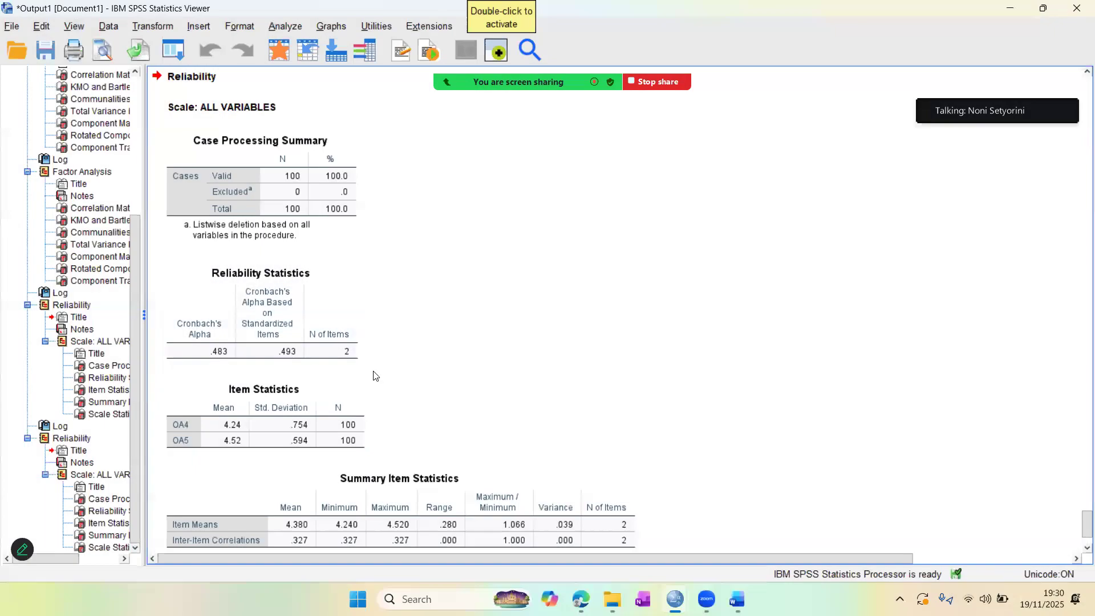
{"action": "mouse_move", "coordinate": [737, 599]}
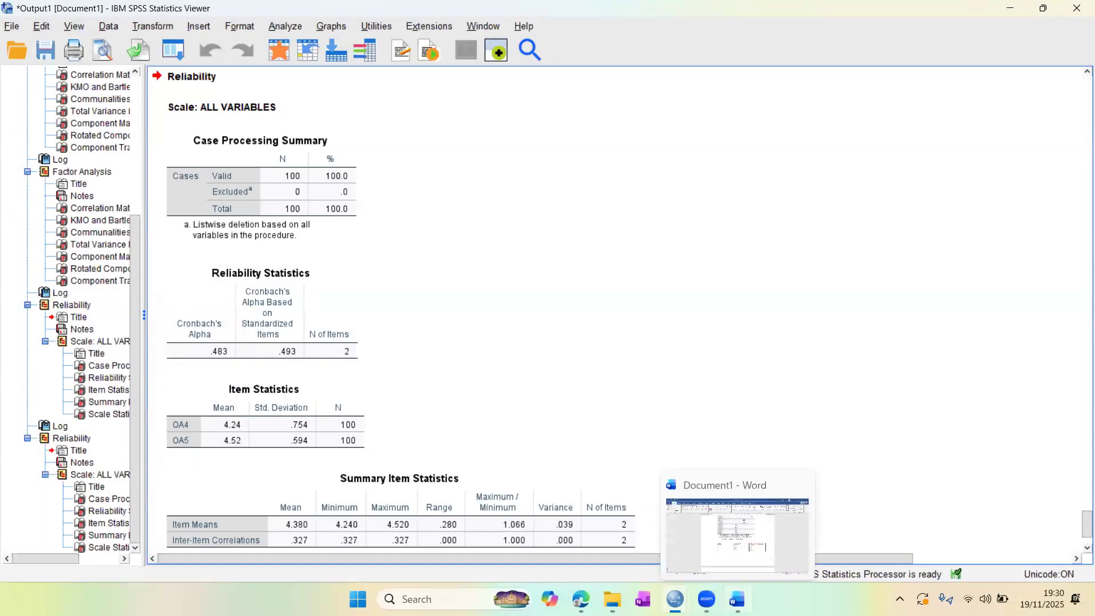
{"action": "left_click", "coordinate": [719, 542]}
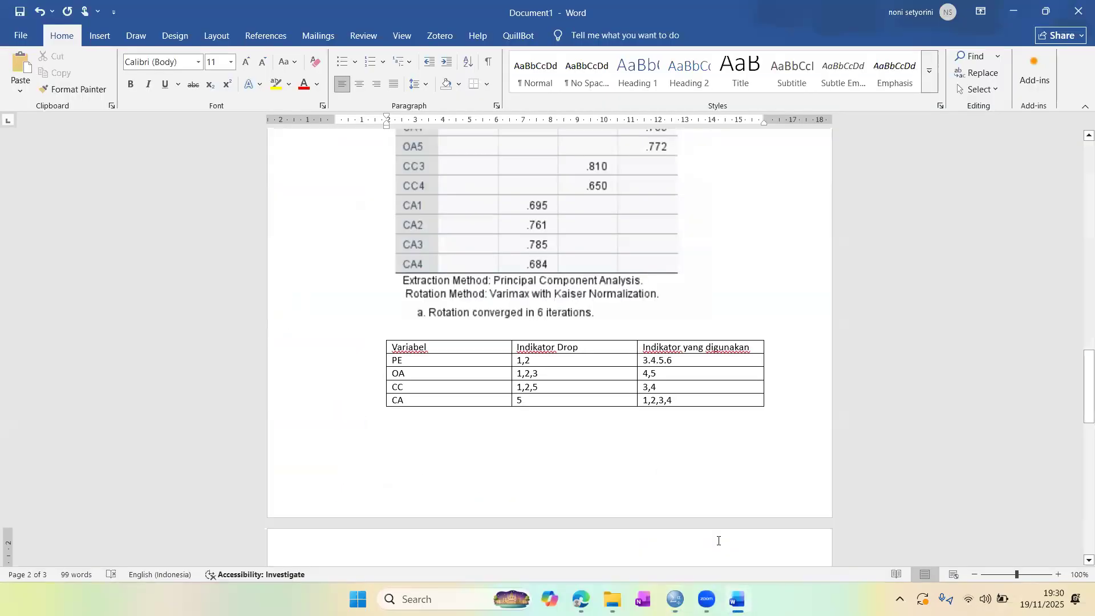
{"action": "scroll", "coordinate": [560, 419], "scroll_direction": "down", "scroll_amount": 10}
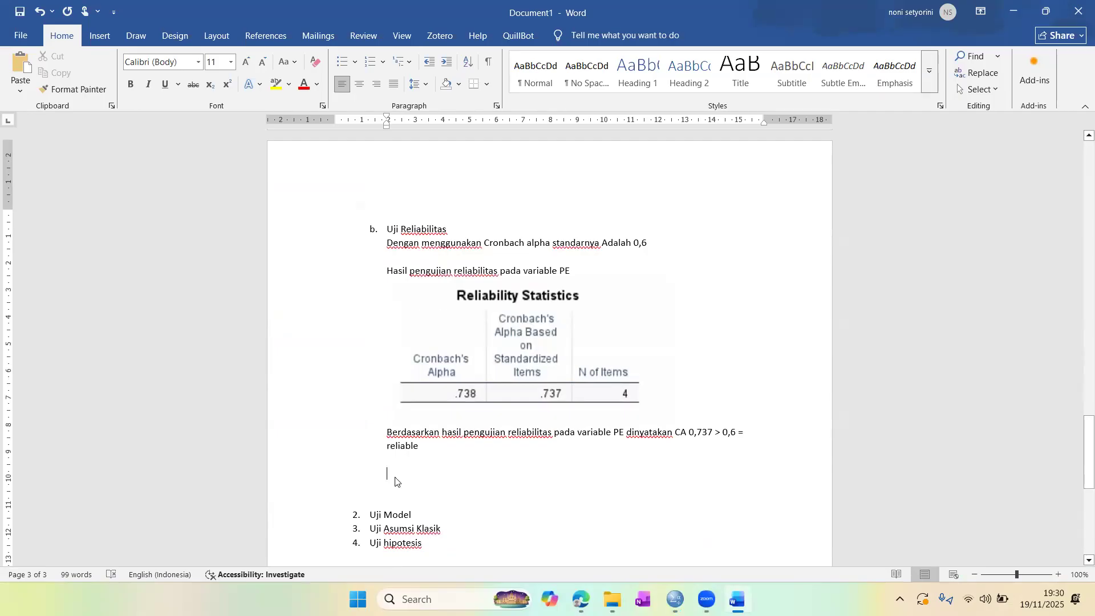
{"action": "key", "text": "ctrl+v"}
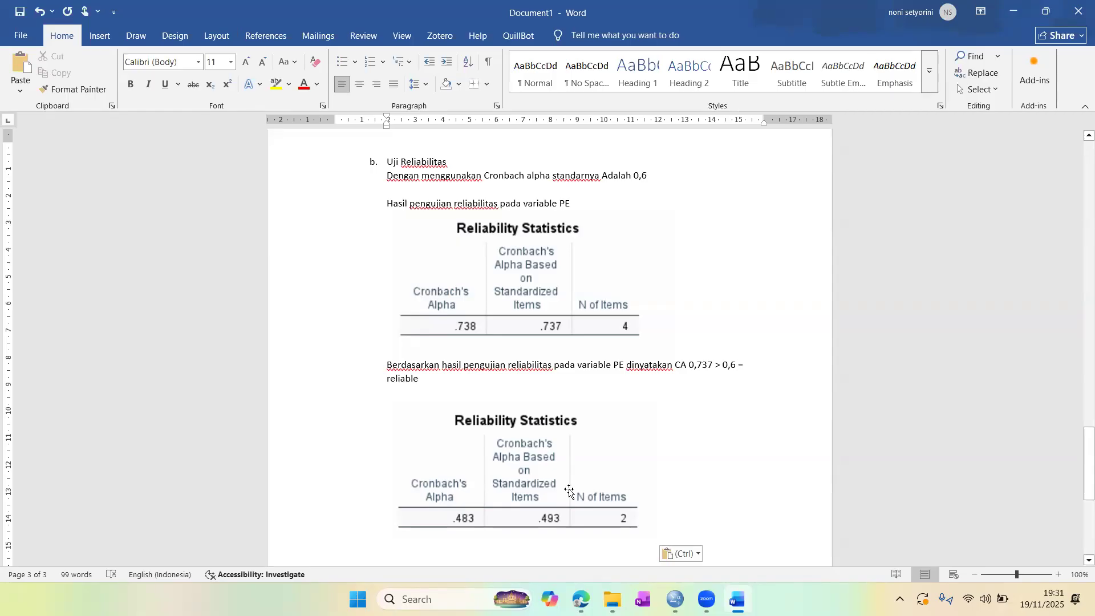
{"action": "scroll", "coordinate": [569, 489], "scroll_direction": "down", "scroll_amount": 3}
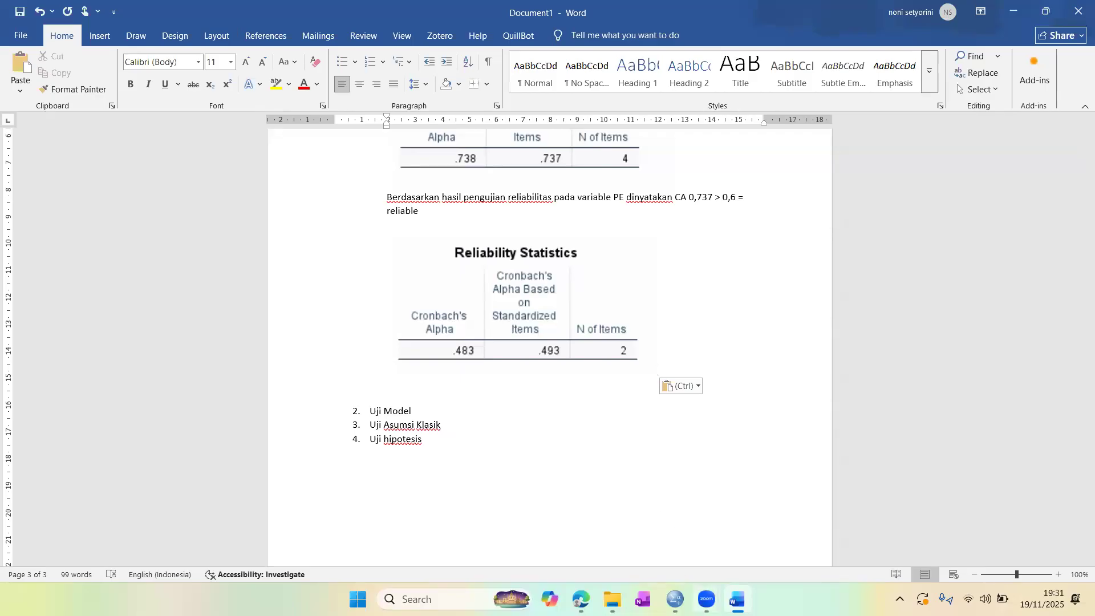
- Return to the SPSS dataset, reopen Reliability Analysis and remove OA4 and OA5 from the items
{"action": "mouse_move", "coordinate": [737, 599]}
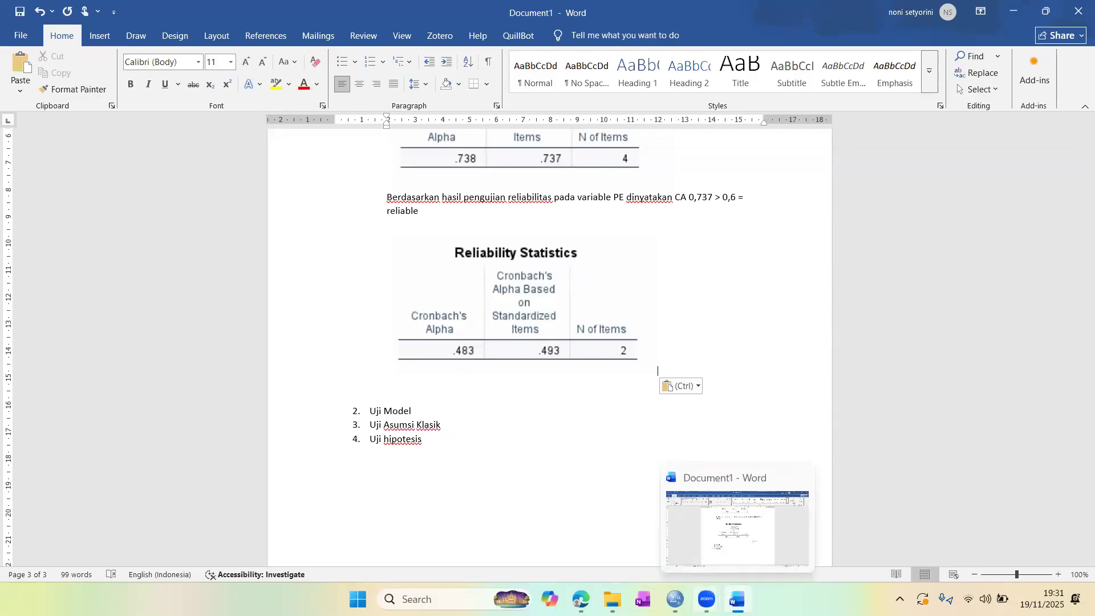
{"action": "mouse_move", "coordinate": [707, 599]}
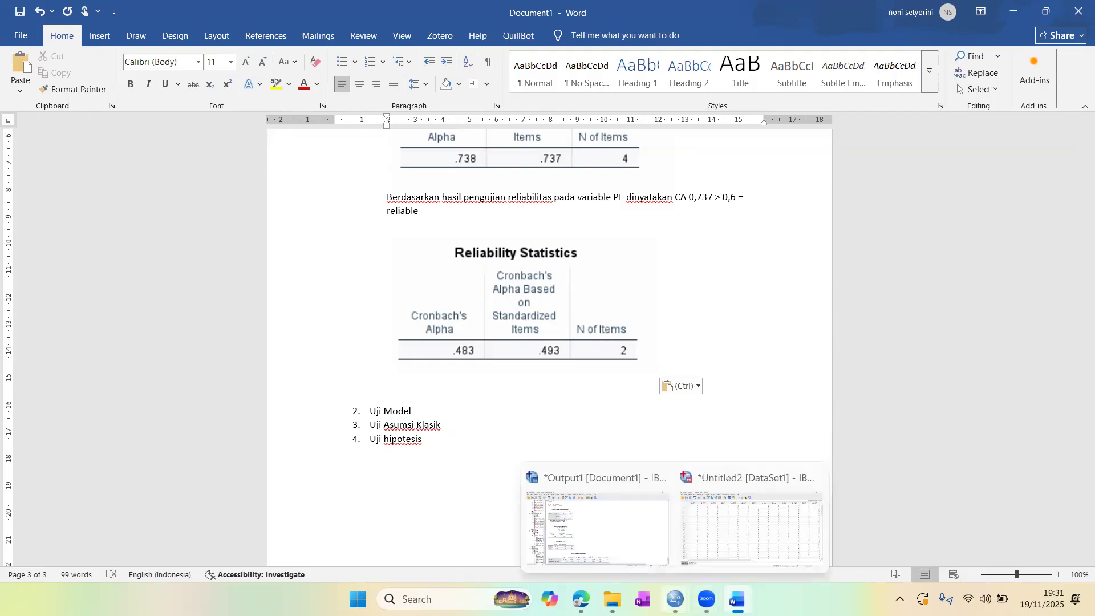
{"action": "left_click", "coordinate": [733, 543]}
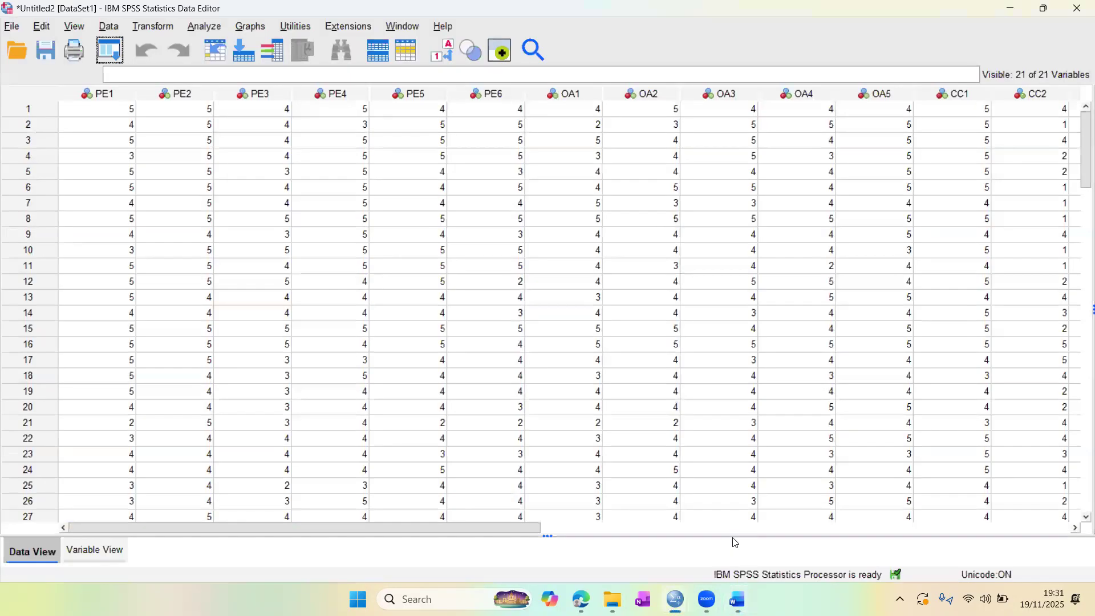
{"action": "left_click", "coordinate": [193, 29]}
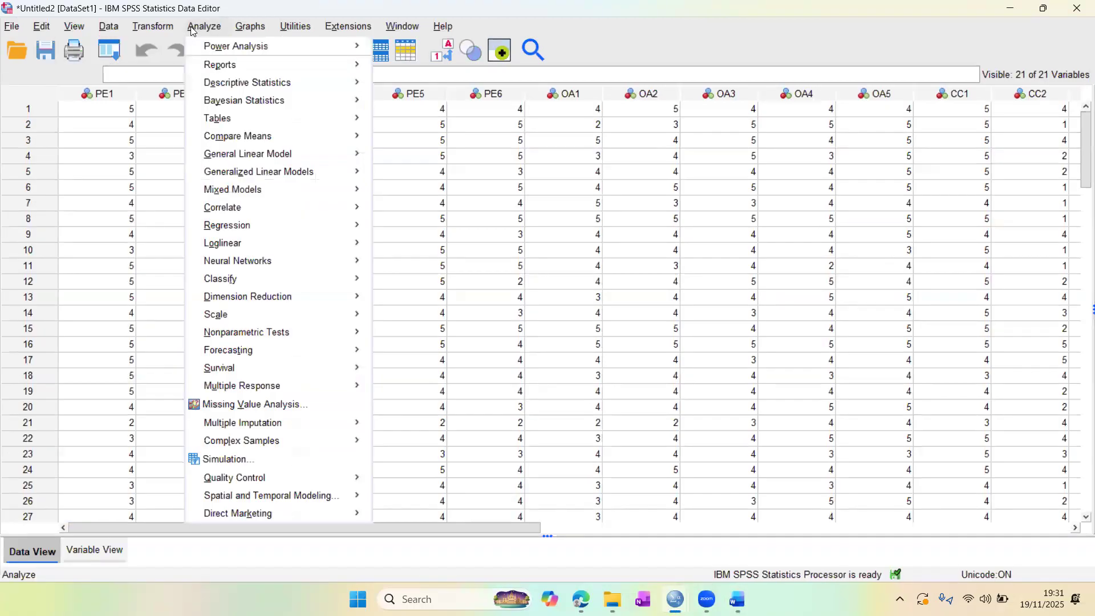
{"action": "mouse_move", "coordinate": [274, 318]}
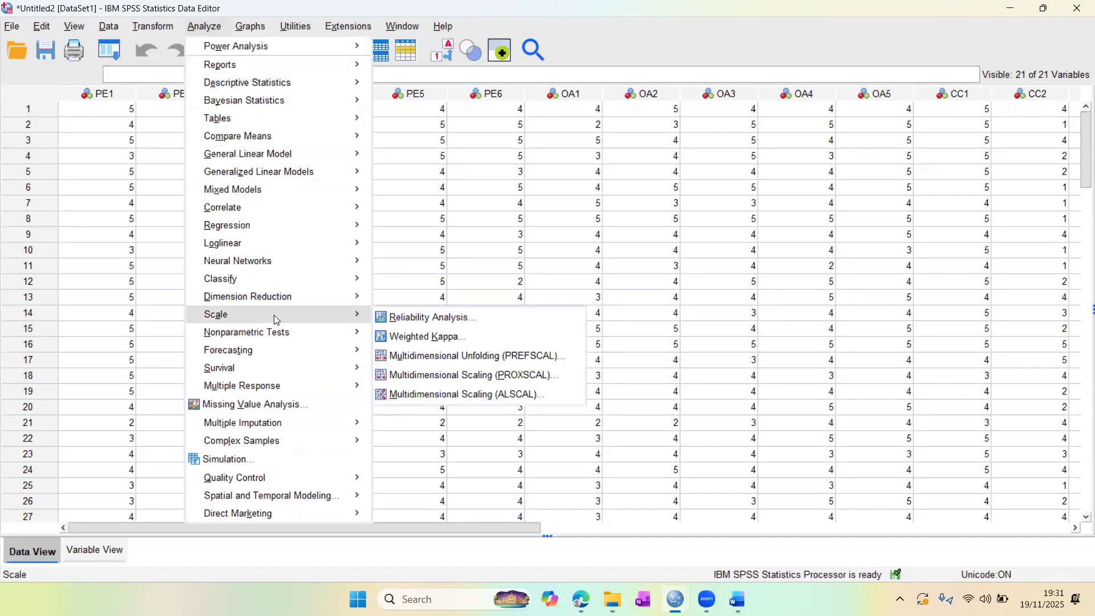
{"action": "left_click", "coordinate": [405, 319]}
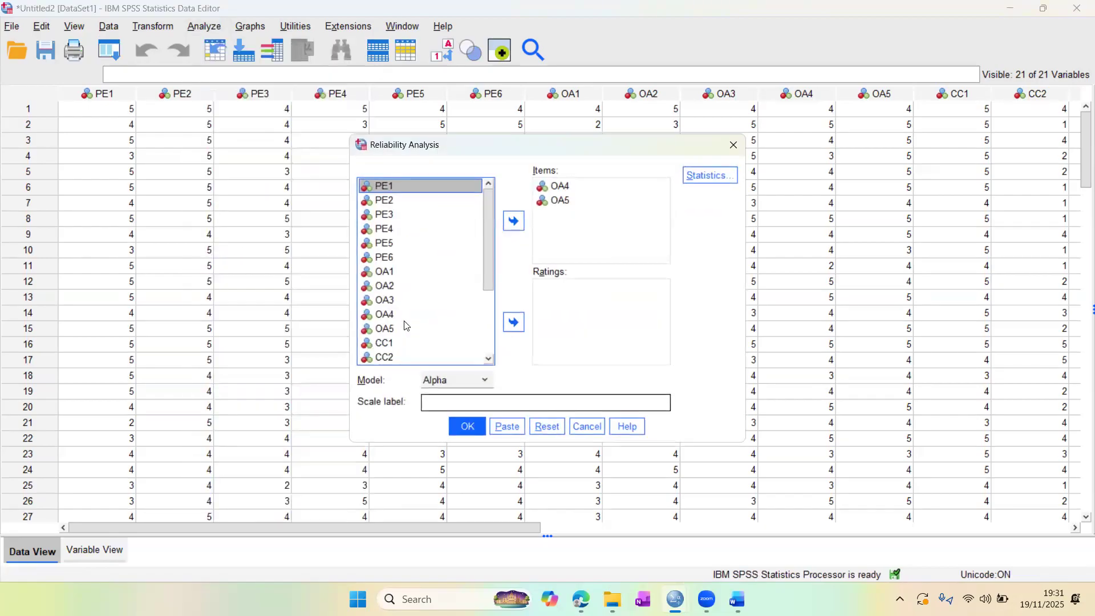
{"action": "left_click", "coordinate": [571, 191]}
{"action": "left_click", "coordinate": [562, 200], "text": "shift"}
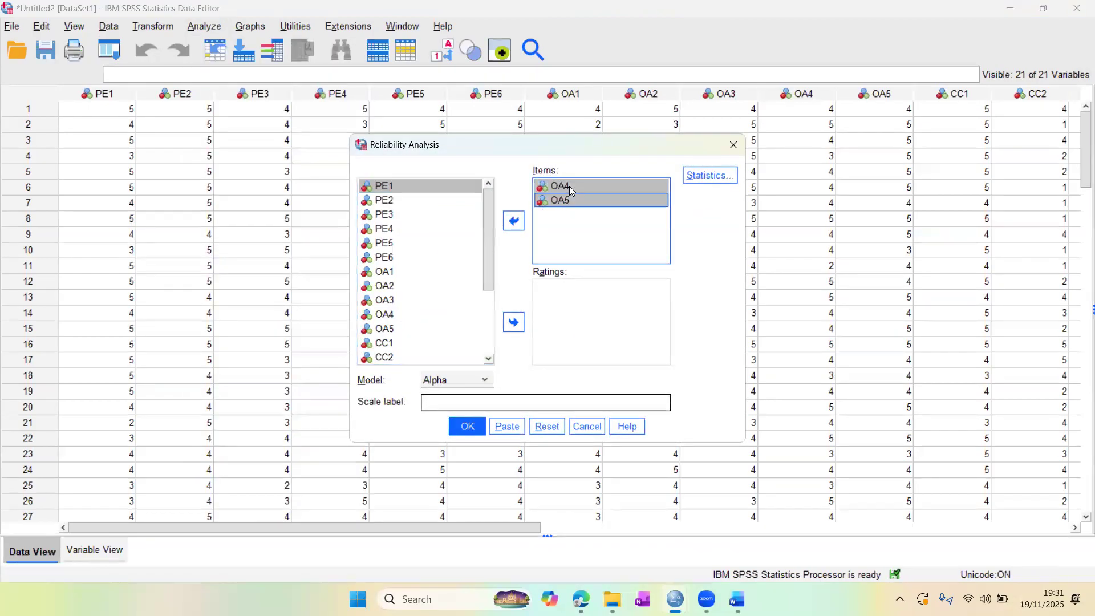
{"action": "left_click", "coordinate": [513, 222]}
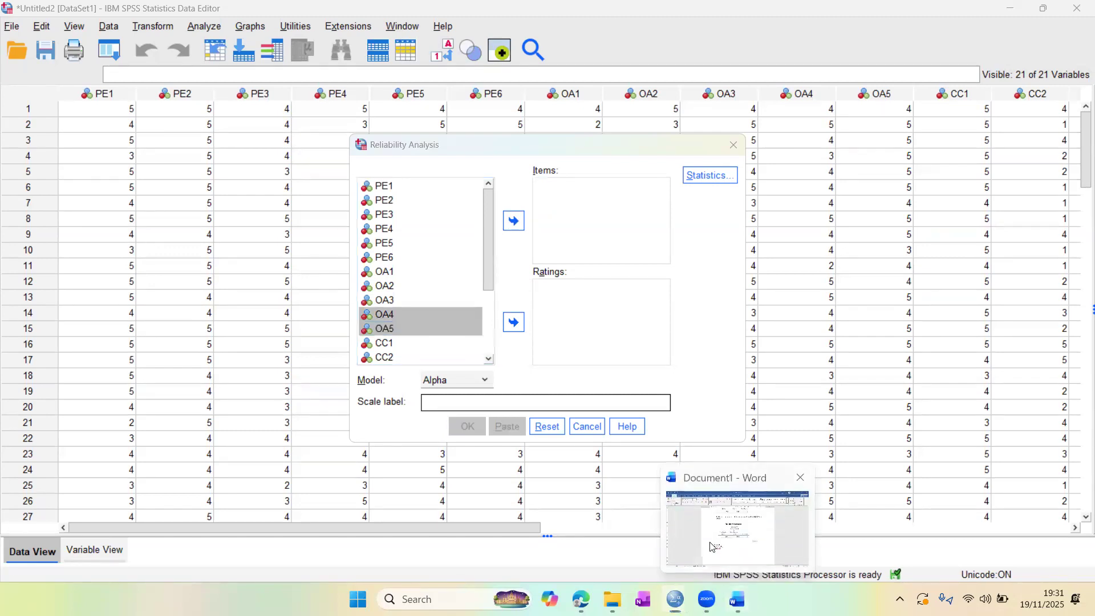
- Check the retained CC indicators in the Word indicator table, then run the SPSS reliability analysis on CC3 and CC4 with the Alpha model
{"action": "left_click", "coordinate": [711, 542]}
{"action": "scroll", "coordinate": [605, 391], "scroll_direction": "up", "scroll_amount": 15}
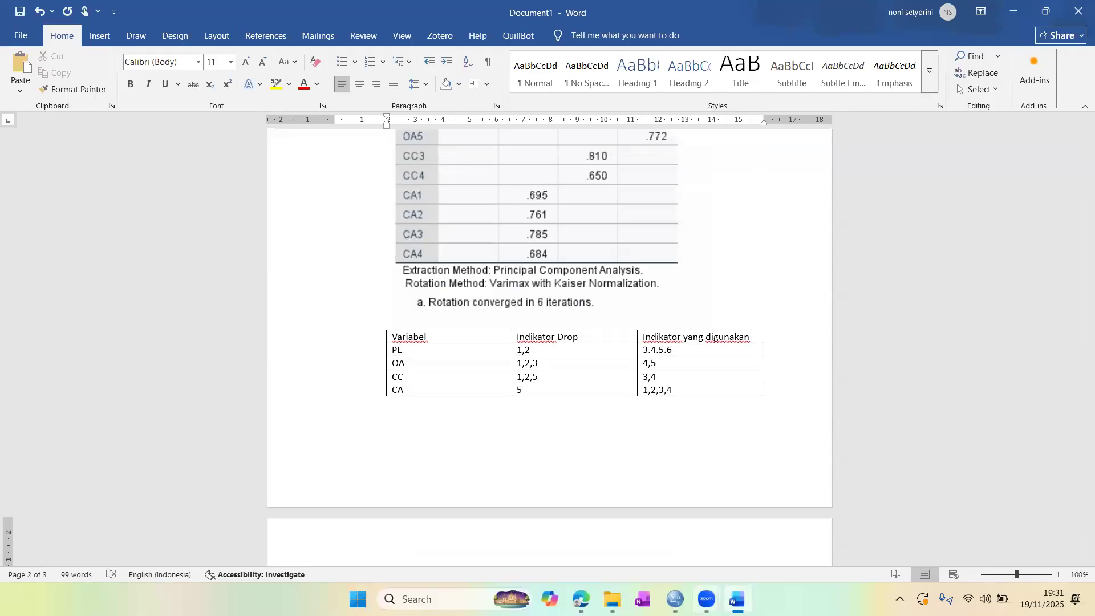
{"action": "mouse_move", "coordinate": [706, 599]}
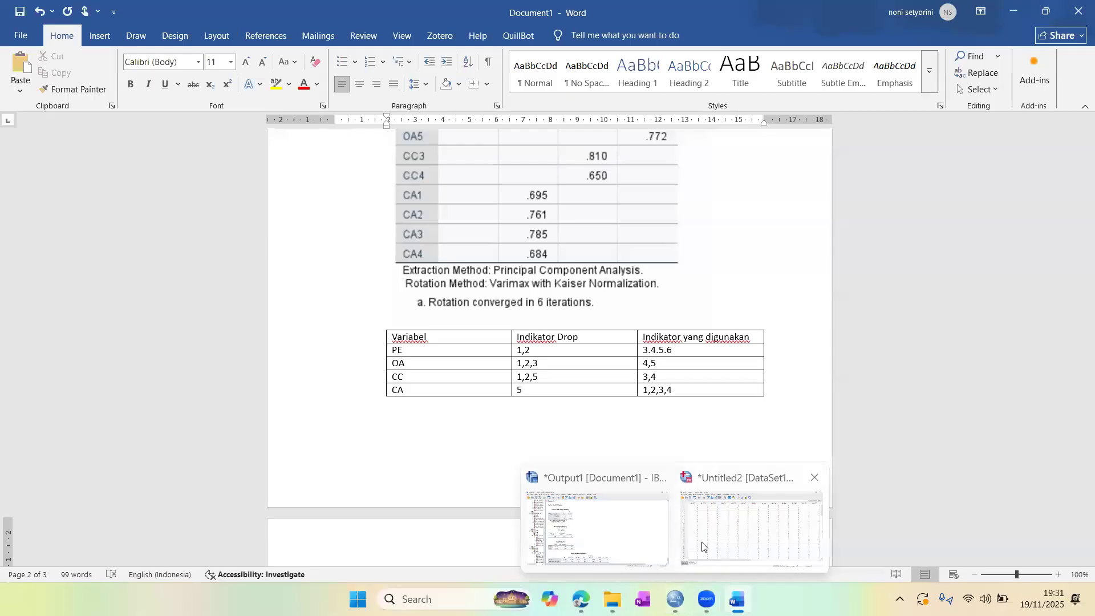
{"action": "left_click", "coordinate": [703, 547]}
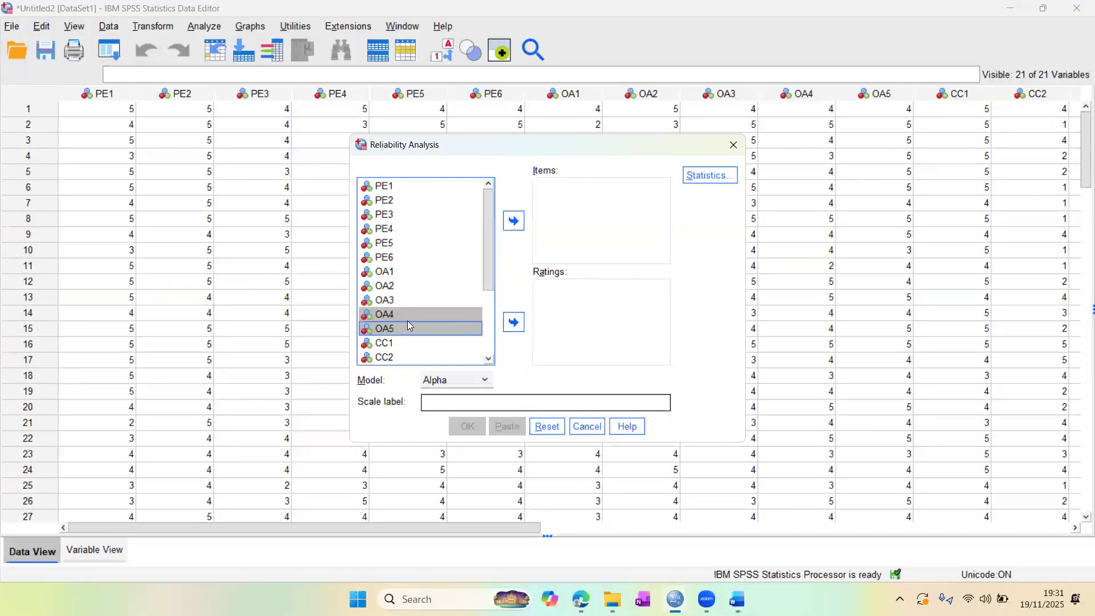
{"action": "scroll", "coordinate": [410, 326], "scroll_direction": "down", "scroll_amount": 3}
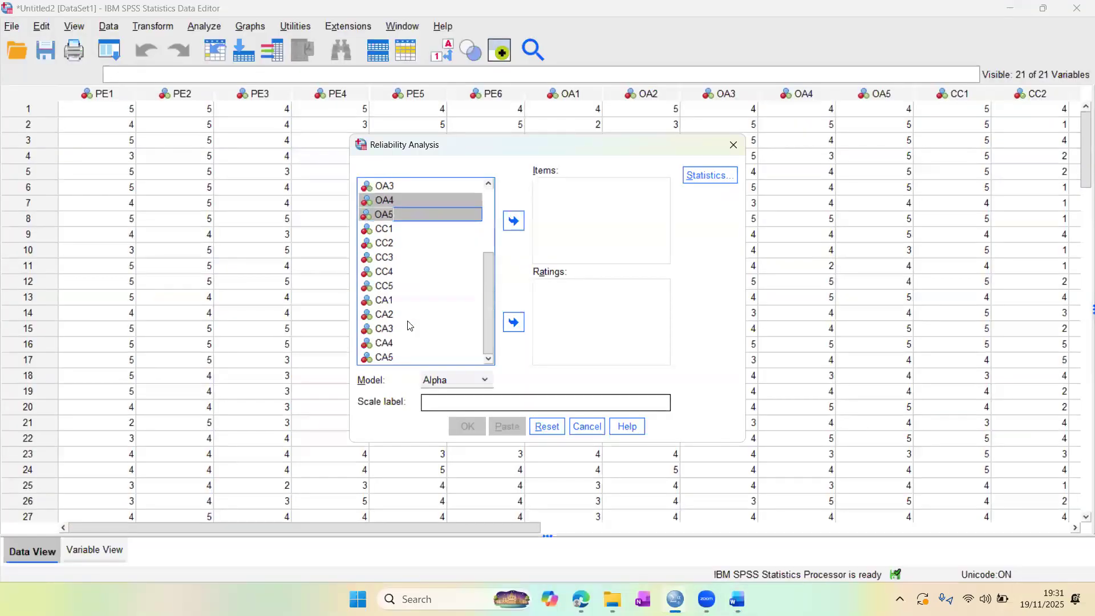
{"action": "left_click", "coordinate": [383, 264]}
{"action": "key", "text": "shift+Down"}
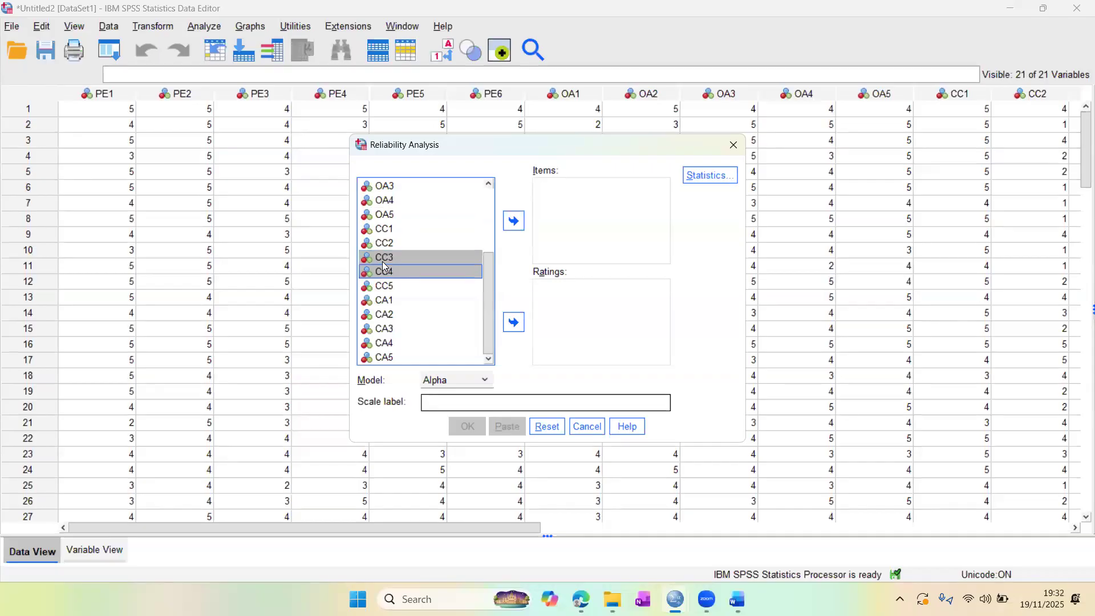
{"action": "left_click", "coordinate": [514, 222]}
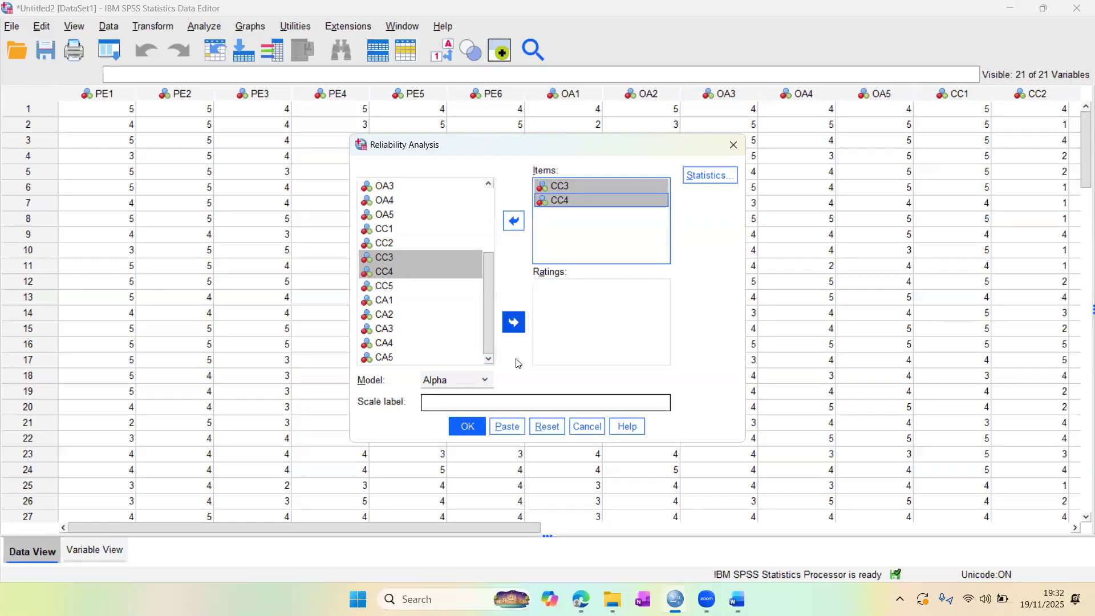
{"action": "left_click", "coordinate": [472, 428]}
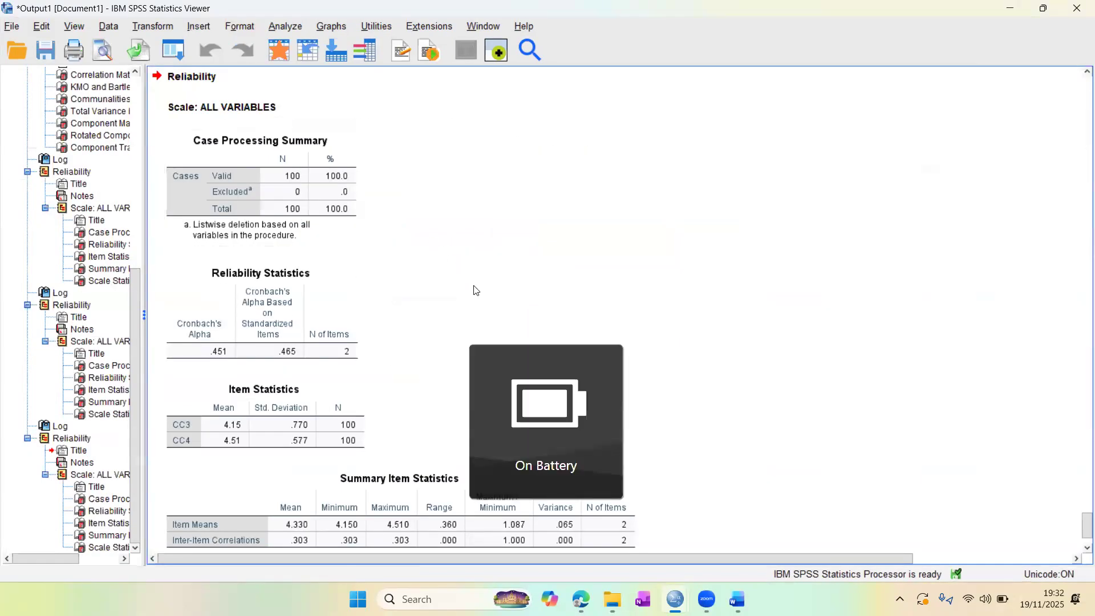
- Capture a screen snip of the CC Reliability Statistics table and paste it below the OA table in the Word document
{"action": "scroll", "coordinate": [476, 290], "scroll_direction": "down", "scroll_amount": 3}
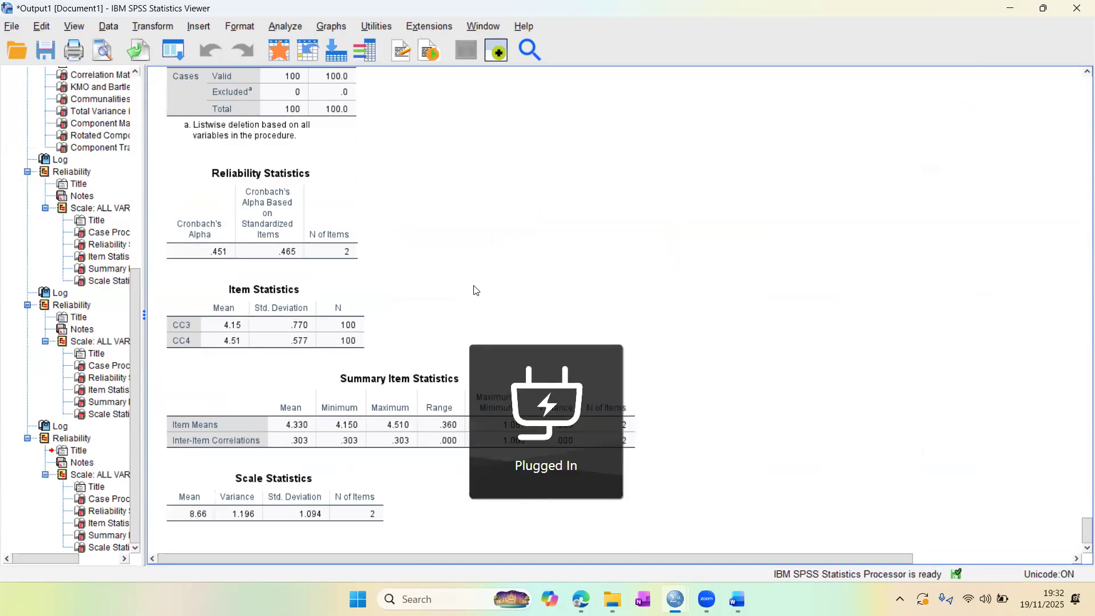
{"action": "key", "text": "super+shift+s"}
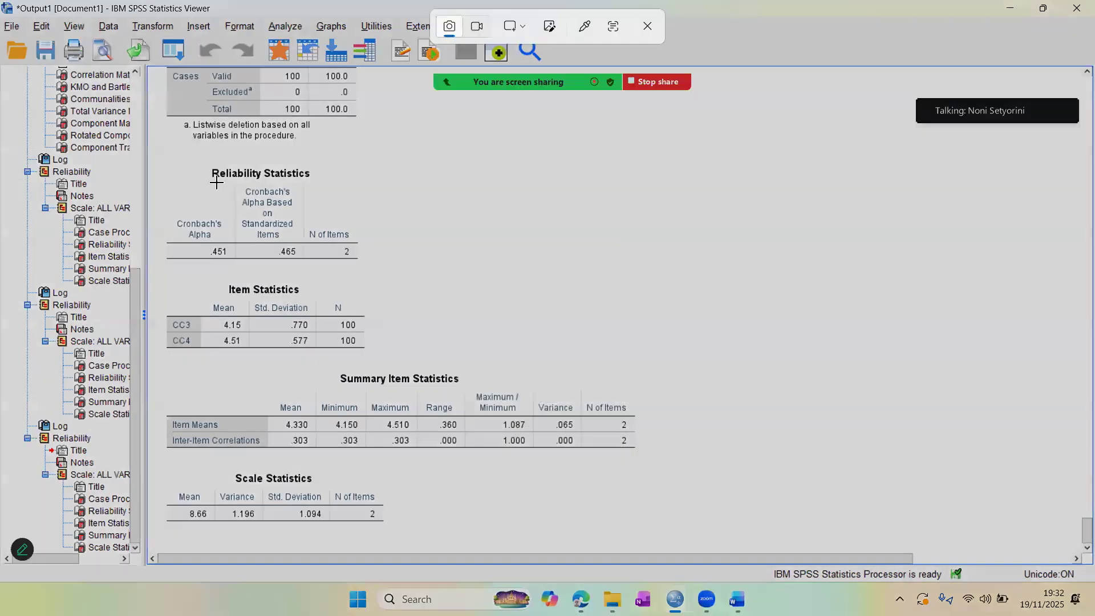
{"action": "left_click_drag", "start_coordinate": [159, 150], "coordinate": [385, 276]}
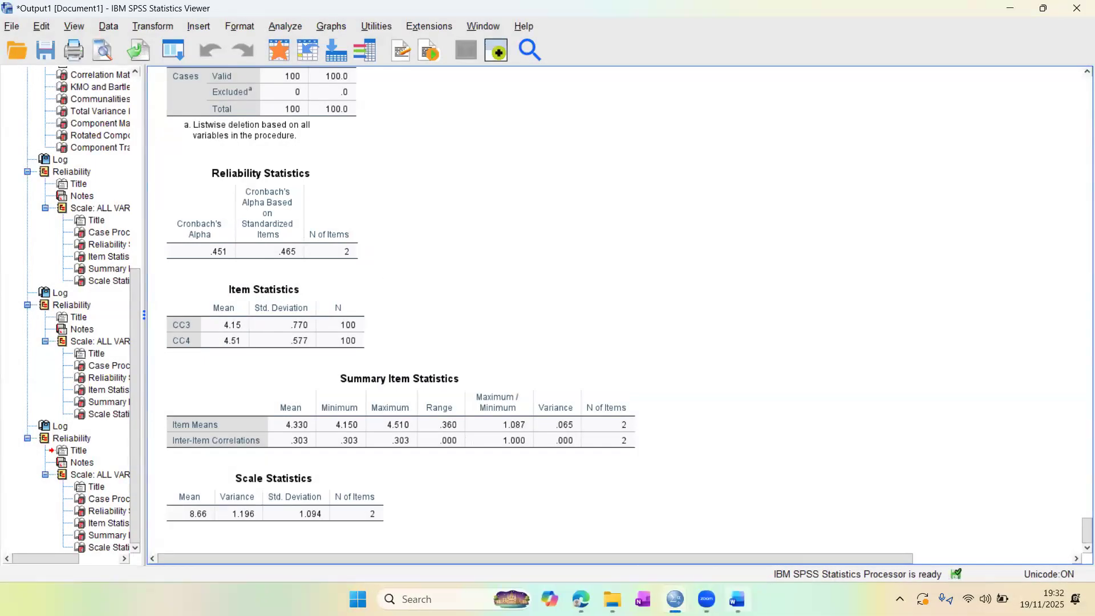
{"action": "mouse_move", "coordinate": [738, 600]}
{"action": "left_click", "coordinate": [718, 555]}
{"action": "scroll", "coordinate": [718, 550], "scroll_direction": "down", "scroll_amount": 15}
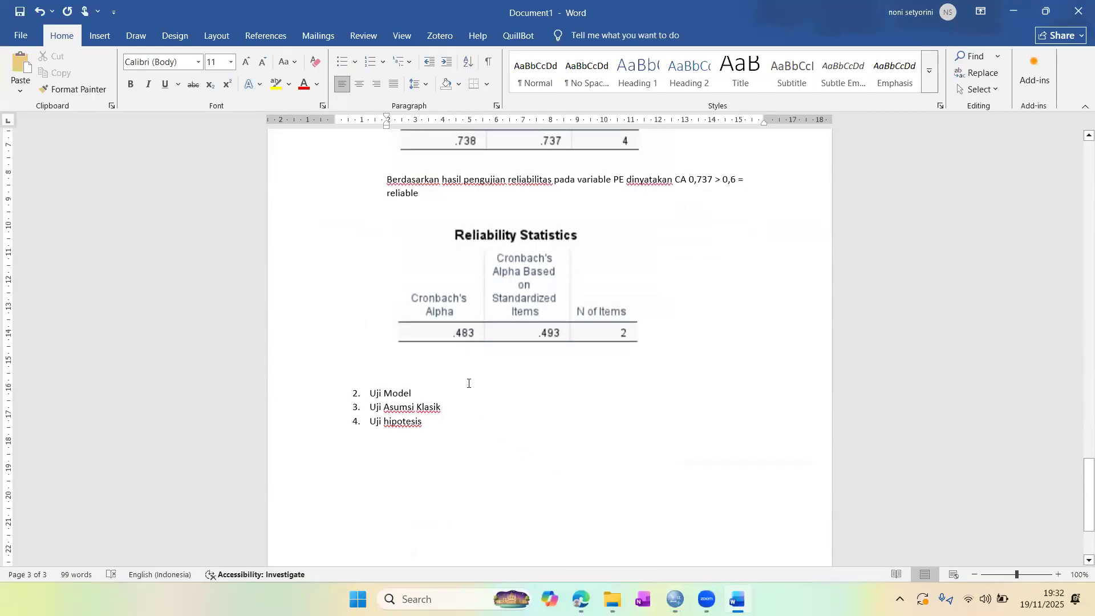
{"action": "key", "text": "ctrl+v"}
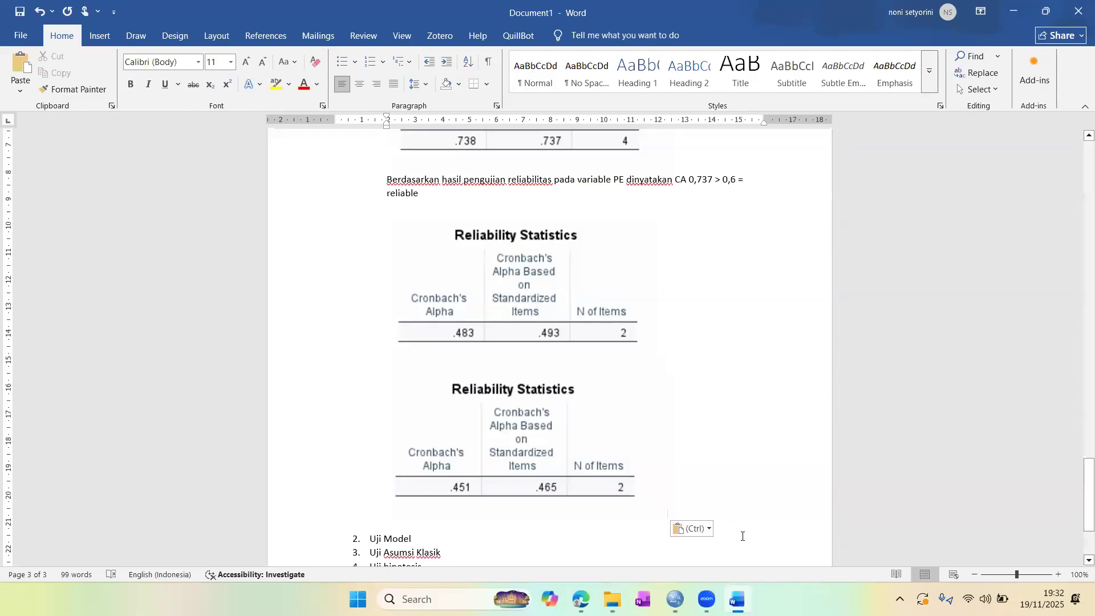
- Return to the SPSS dataset, reopen Reliability Analysis and remove CC3 and CC4 from the items
{"action": "mouse_move", "coordinate": [737, 599]}
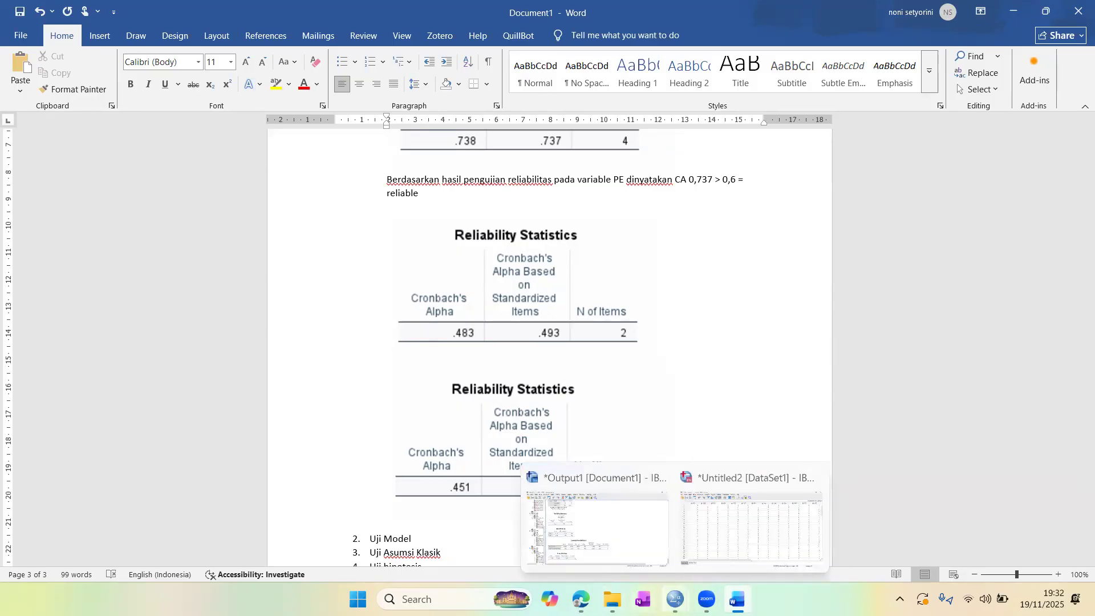
{"action": "left_click", "coordinate": [716, 516]}
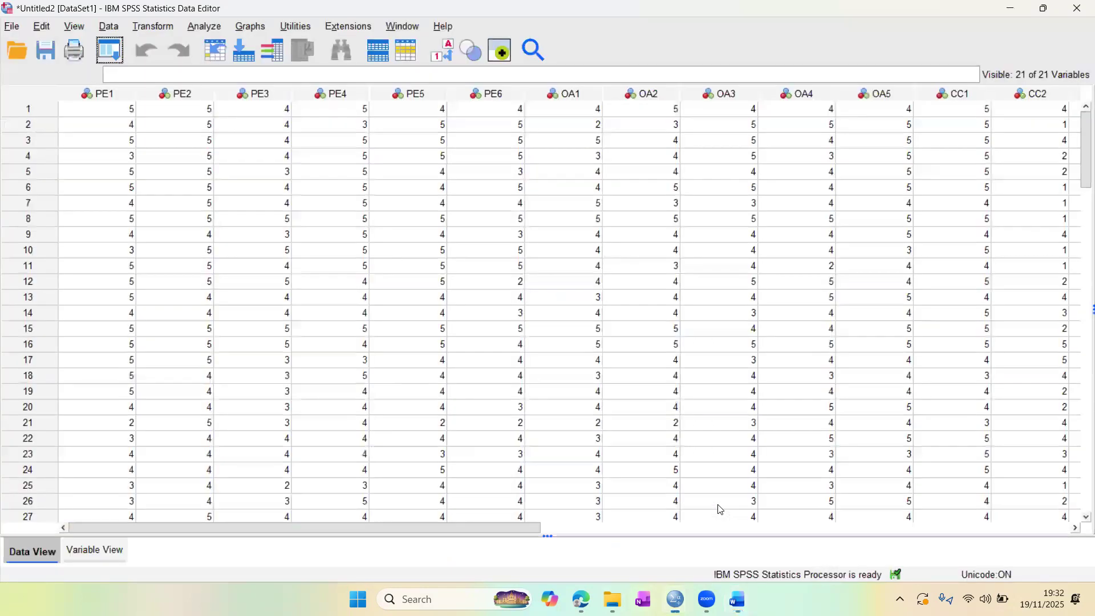
{"action": "left_click", "coordinate": [204, 26]}
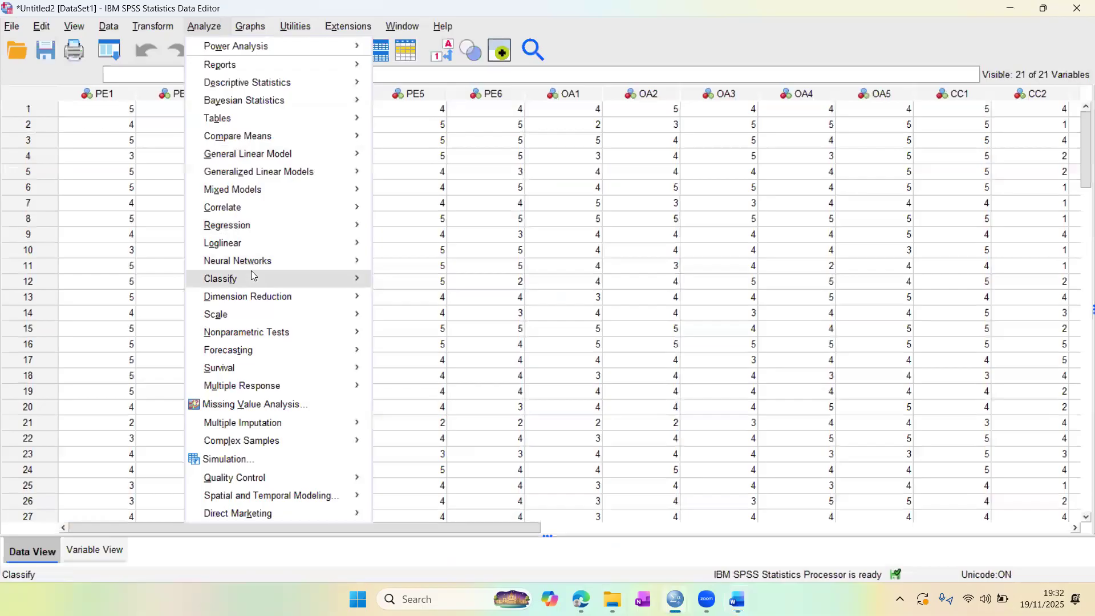
{"action": "mouse_move", "coordinate": [253, 277]}
{"action": "mouse_move", "coordinate": [269, 313]}
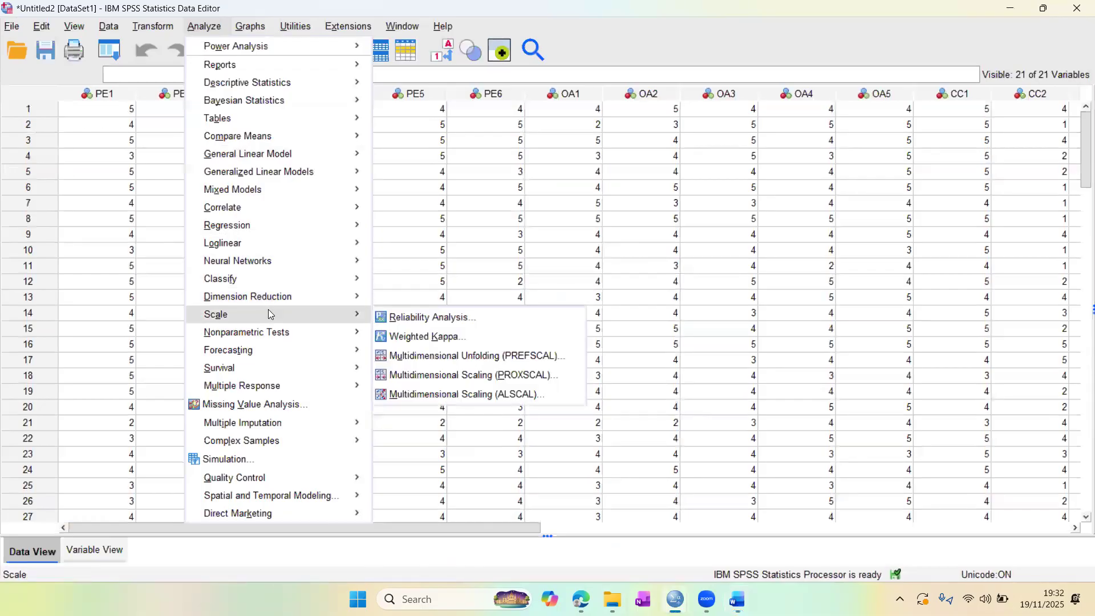
{"action": "left_click", "coordinate": [409, 318]}
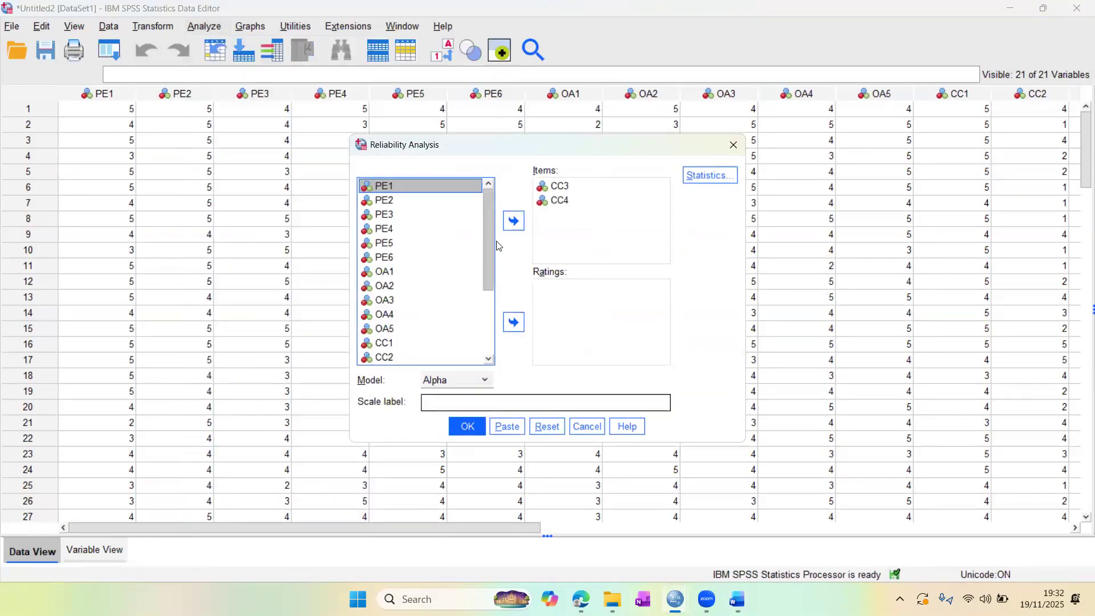
{"action": "left_click", "coordinate": [552, 192]}
{"action": "key", "text": "shift+Down"}
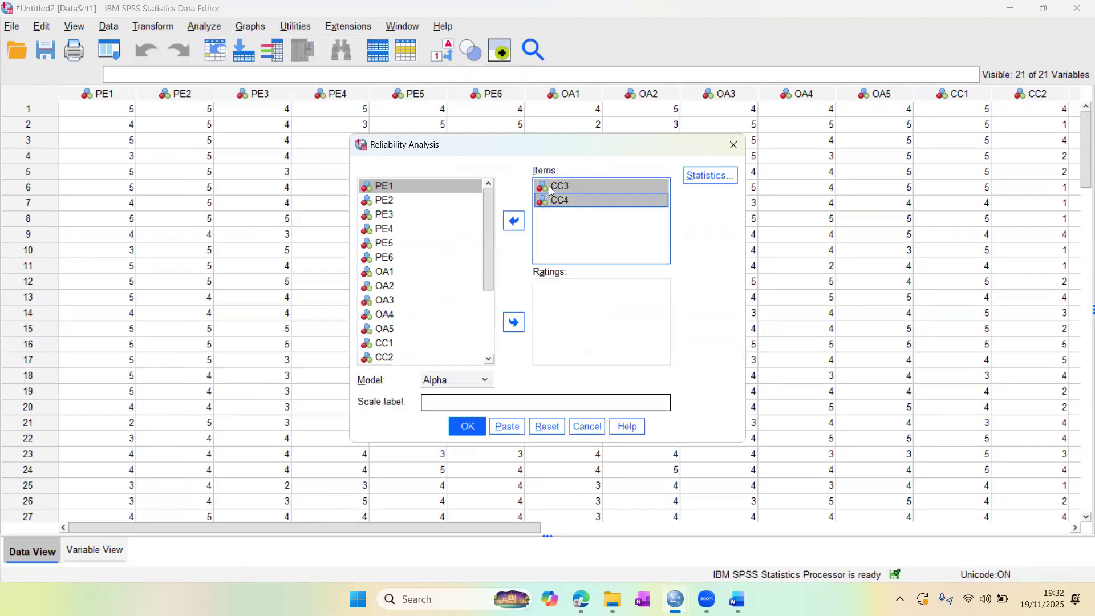
{"action": "left_click", "coordinate": [514, 221]}
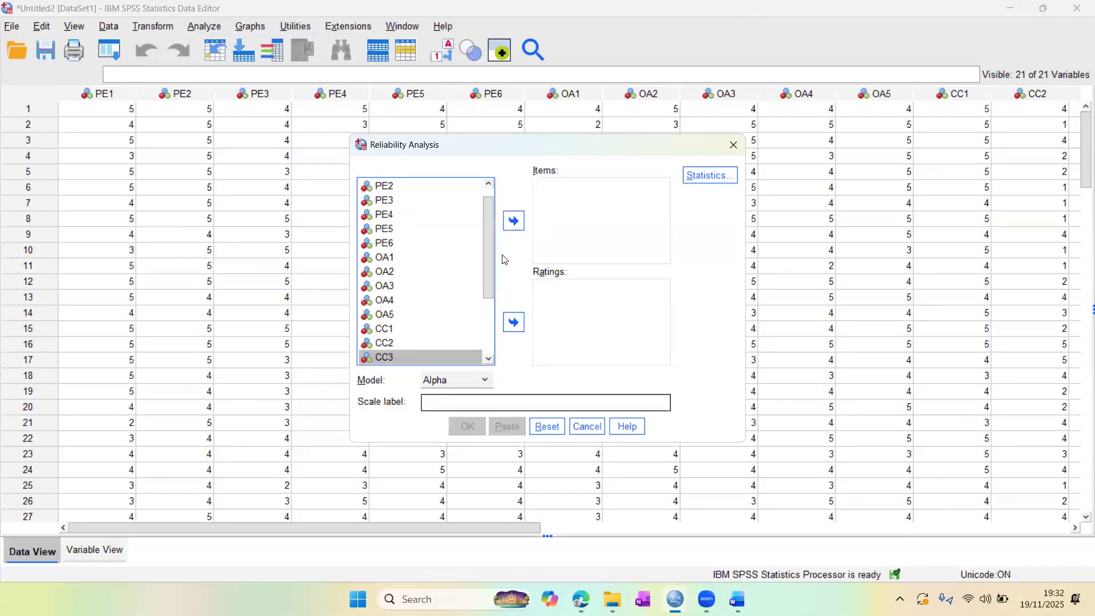
- Add CA1 through CA4 as items and run the reliability analysis with the Alpha model
{"action": "left_click_drag", "start_coordinate": [489, 267], "coordinate": [493, 372]}
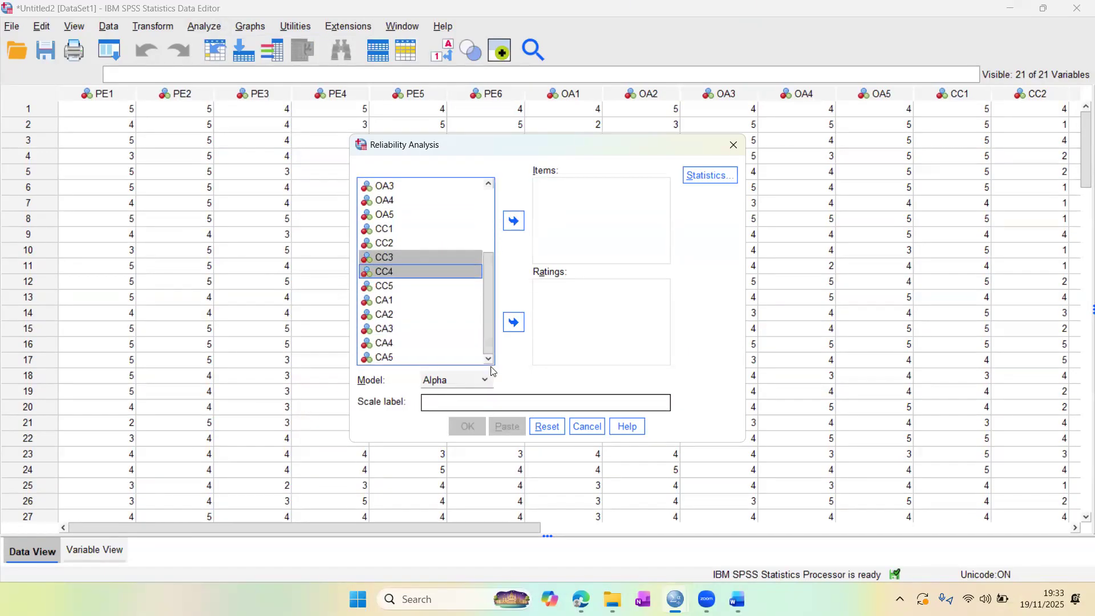
{"action": "left_click", "coordinate": [397, 302]}
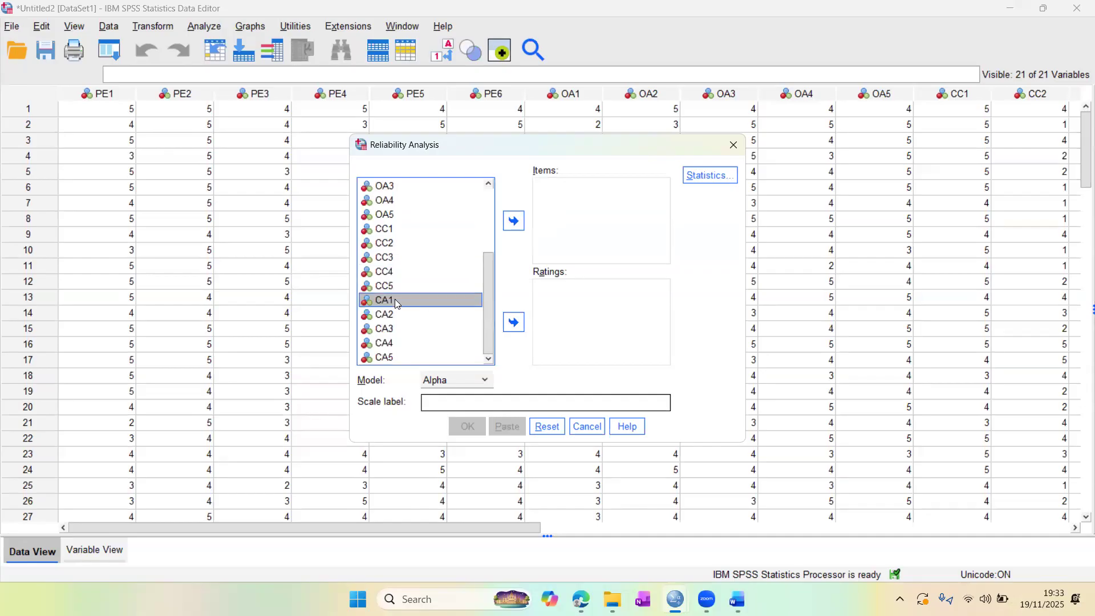
{"action": "key", "text": "shift+Down"}
{"action": "key", "text": "shift+Down"}
{"action": "key", "text": "shift+Down"}
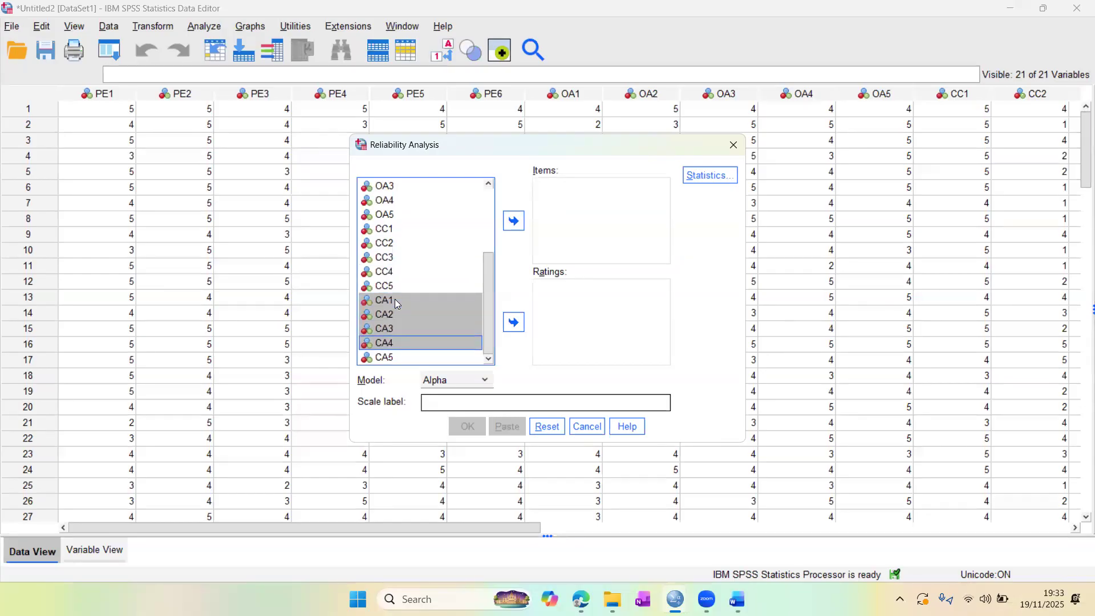
{"action": "left_click", "coordinate": [515, 222]}
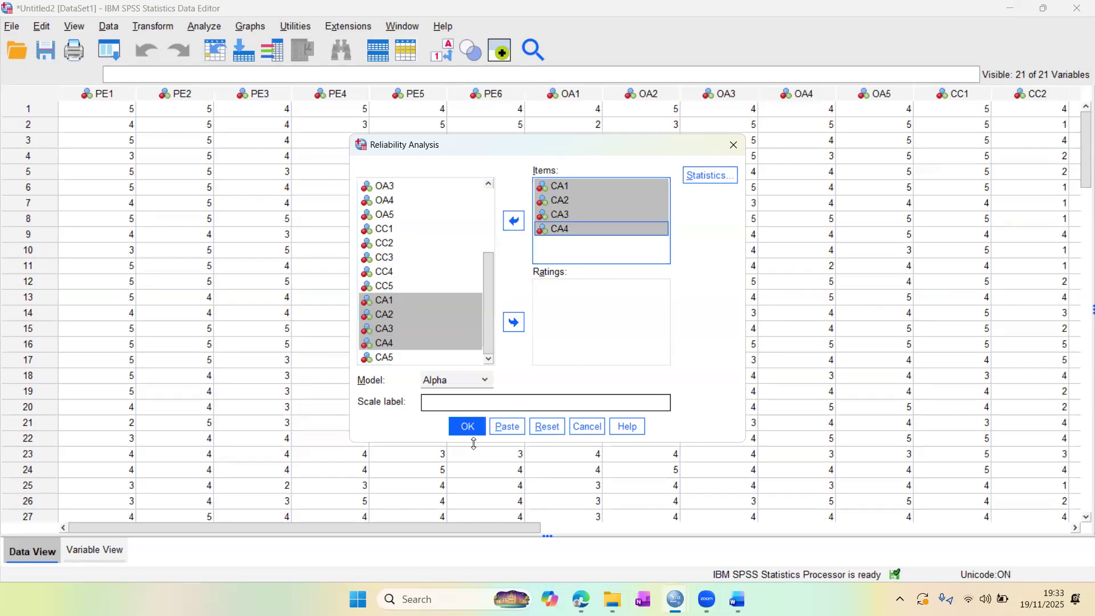
{"action": "left_click", "coordinate": [463, 429]}
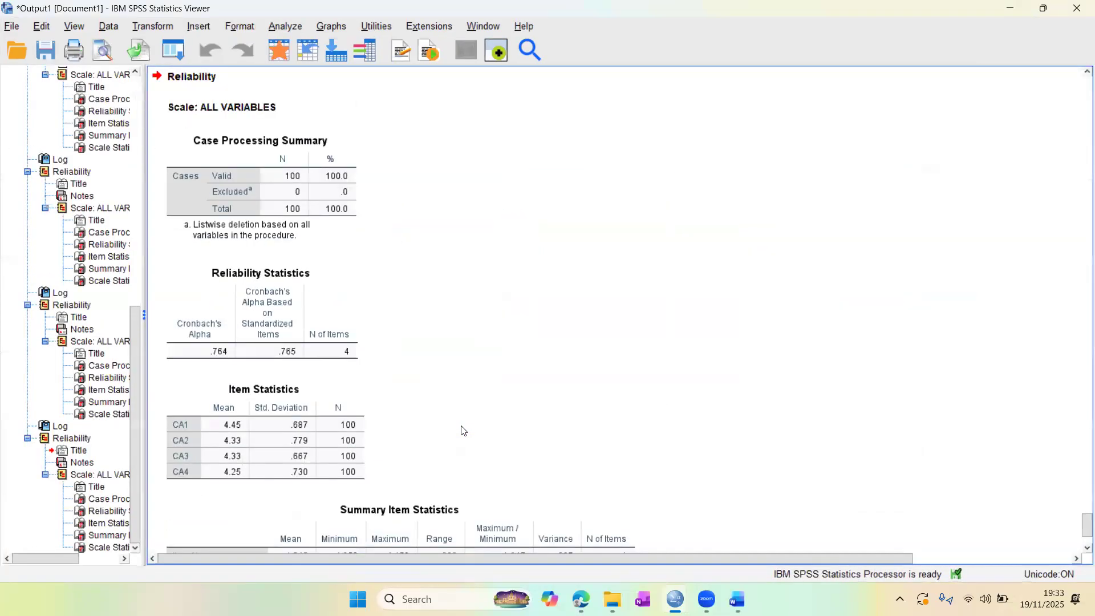
- Snip the CA Reliability Statistics table, paste it on a new line below the CC table in Word, and review the pasted tables
{"action": "scroll", "coordinate": [347, 323], "scroll_direction": "down", "scroll_amount": 3}
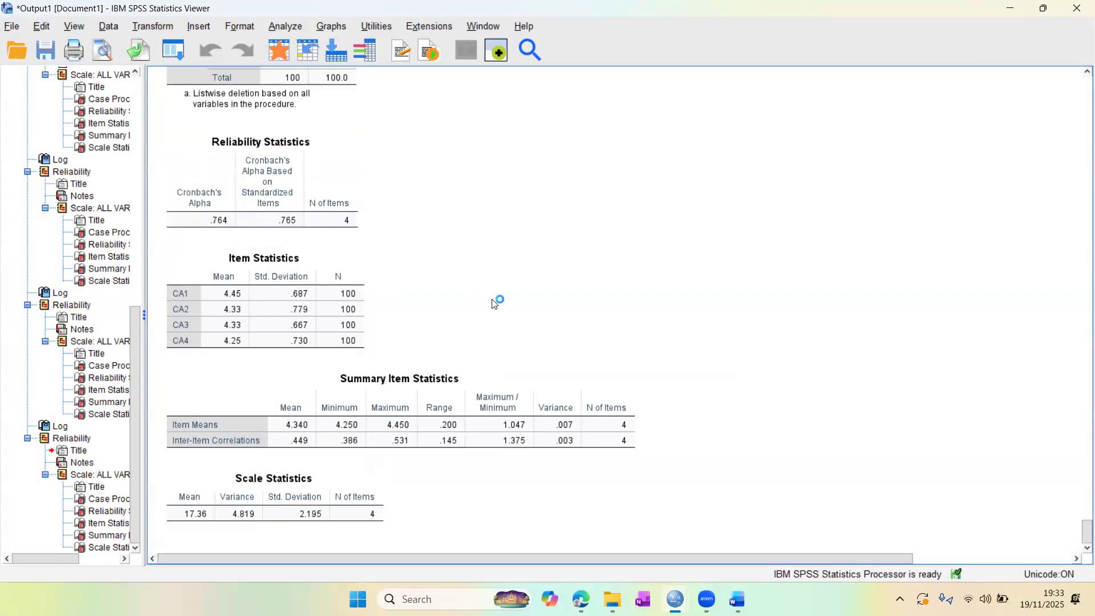
{"action": "key", "text": "super+shift+s"}
{"action": "left_click_drag", "start_coordinate": [165, 123], "coordinate": [386, 237]}
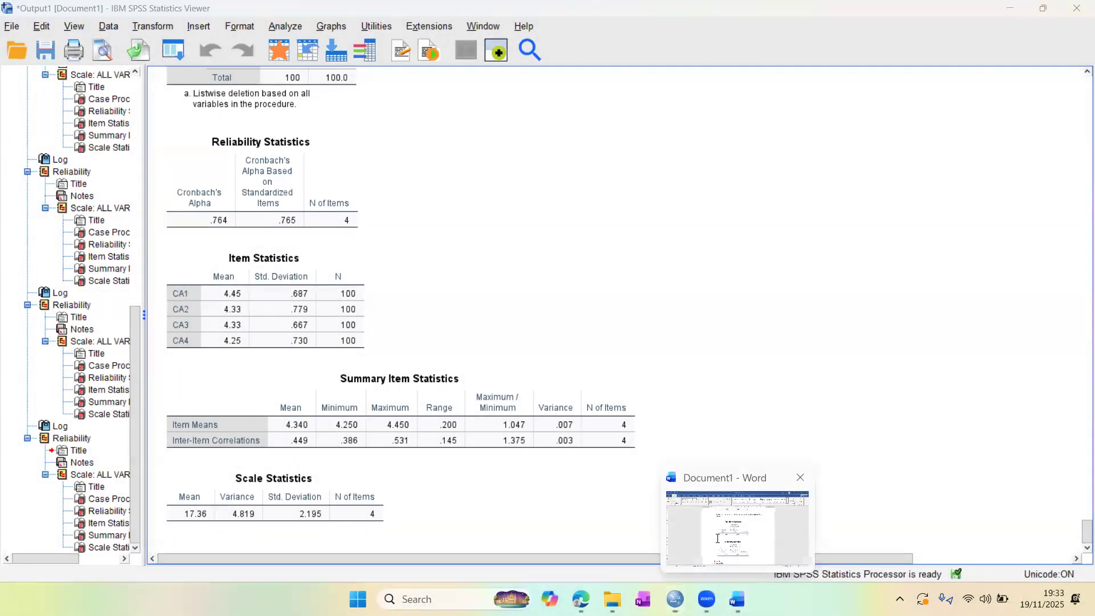
{"action": "left_click", "coordinate": [719, 542]}
{"action": "left_click", "coordinate": [445, 459]}
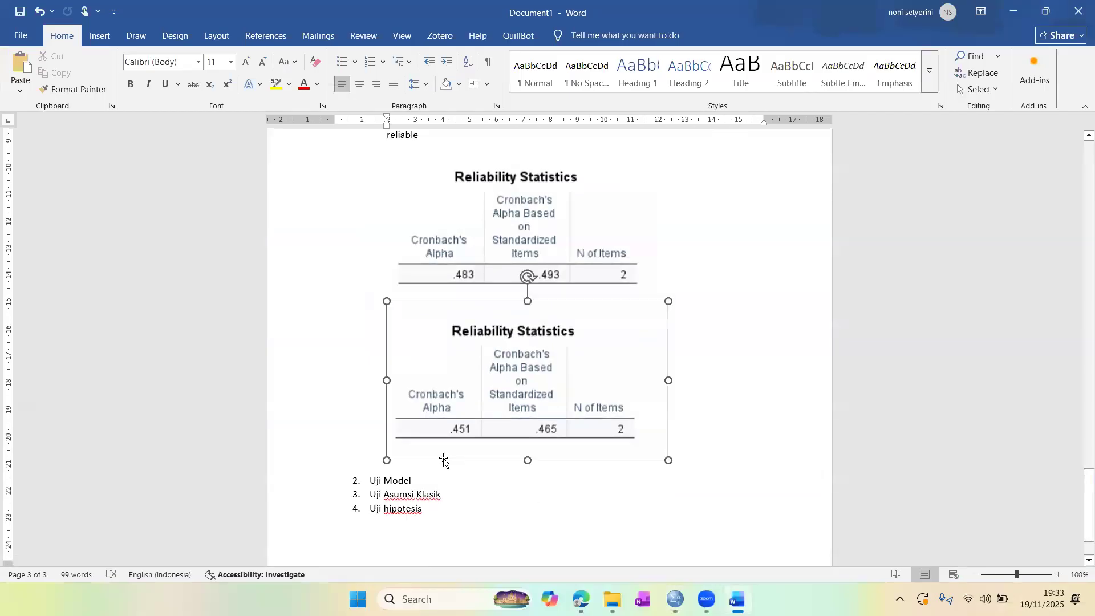
{"action": "left_click", "coordinate": [392, 473]}
{"action": "key", "text": "Return"}
{"action": "key", "text": "ctrl+v"}
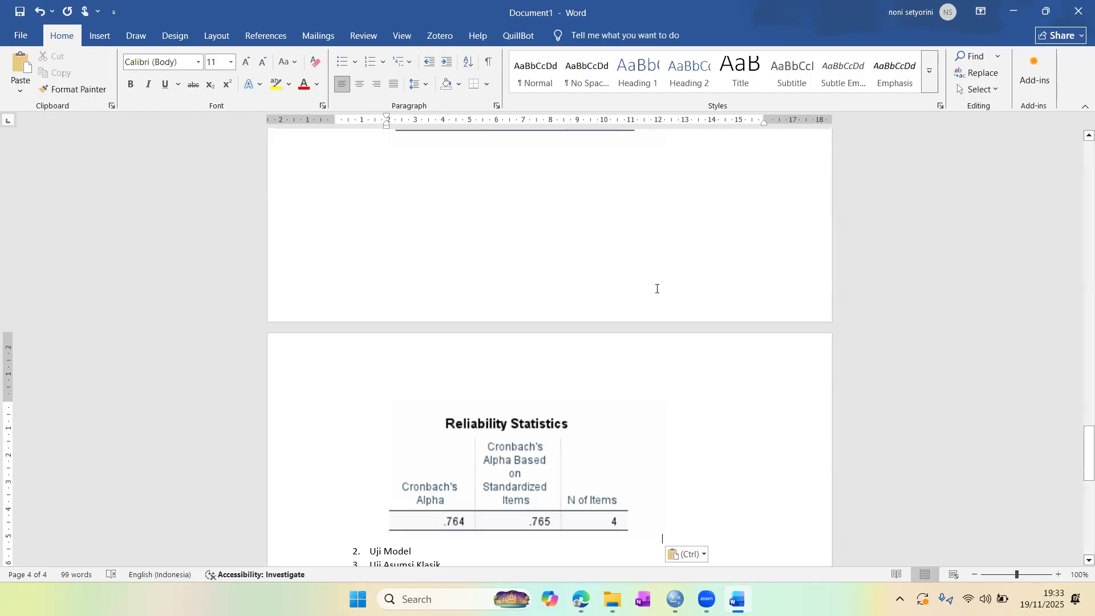
{"action": "scroll", "coordinate": [658, 289], "scroll_direction": "up", "scroll_amount": 3}
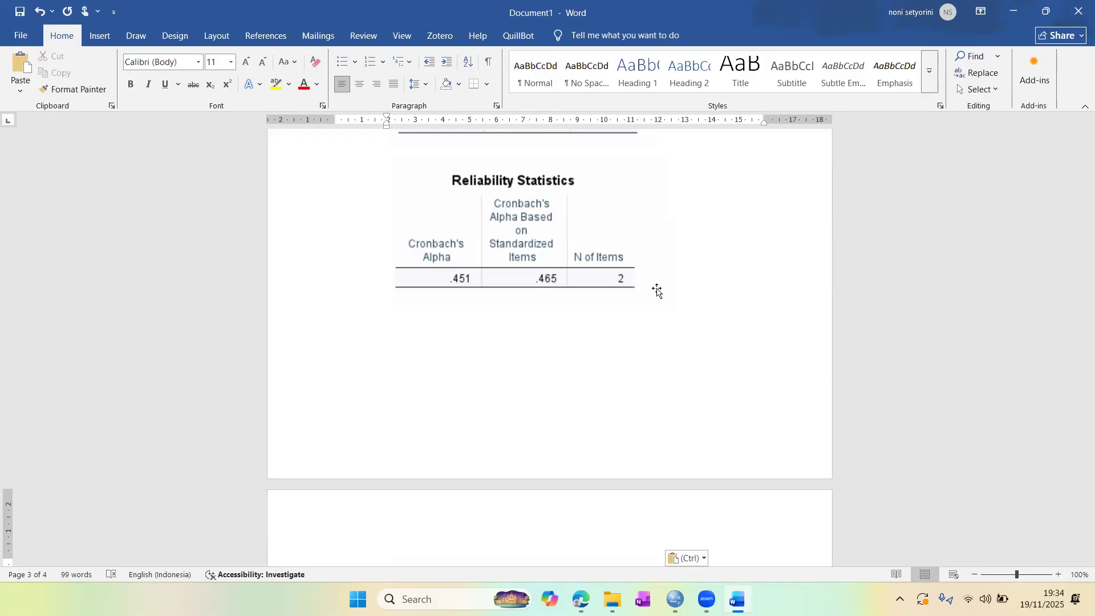
{"action": "scroll", "coordinate": [657, 291], "scroll_direction": "down", "scroll_amount": 10}
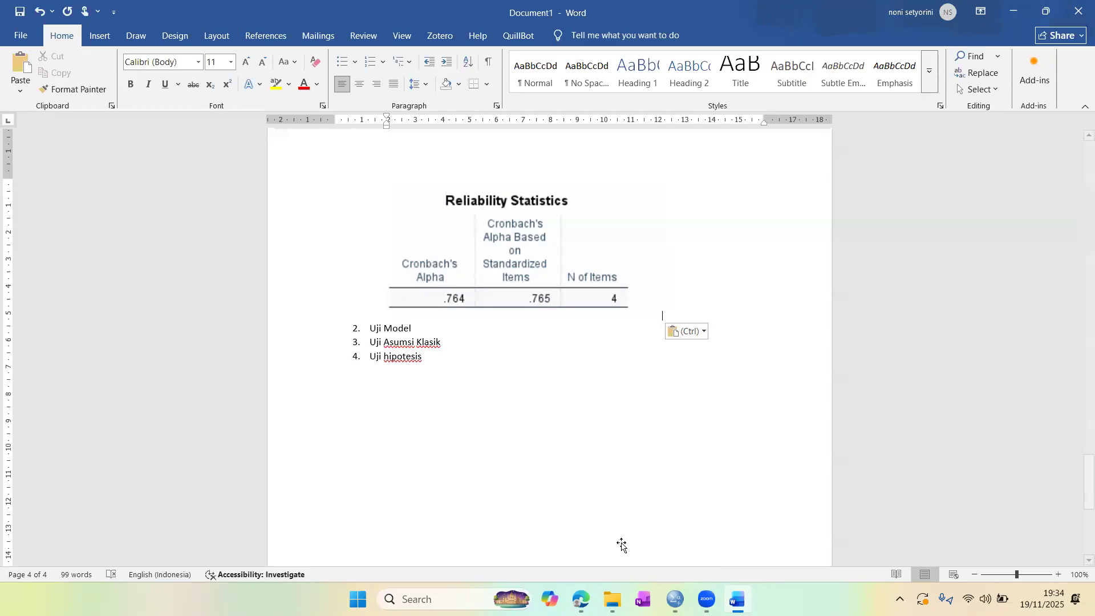
- Switch to the Downloads folder in File Explorer and open the workbook "Latihan PAS Statistik Deskriptif dan Uji Instrumen" in Excel
{"action": "key", "text": "alt+Tab"}
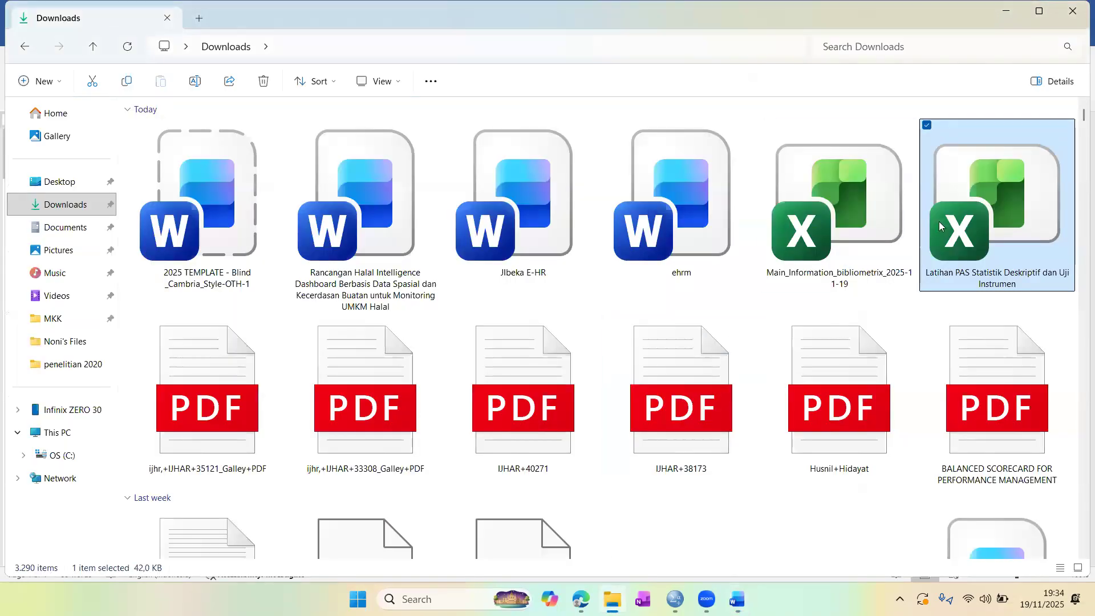
{"action": "double_click", "coordinate": [1005, 235]}
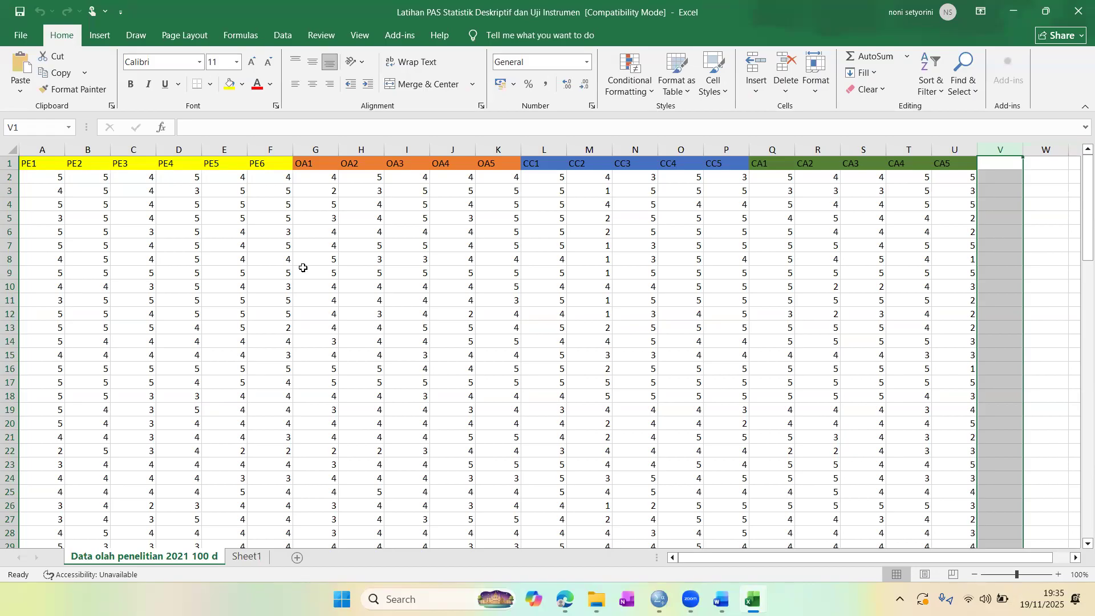
- Check the dropped indicators in the Word document's table, and delete the PE1 and PE2 columns from the Excel data sheet
{"action": "mouse_move", "coordinate": [722, 599]}
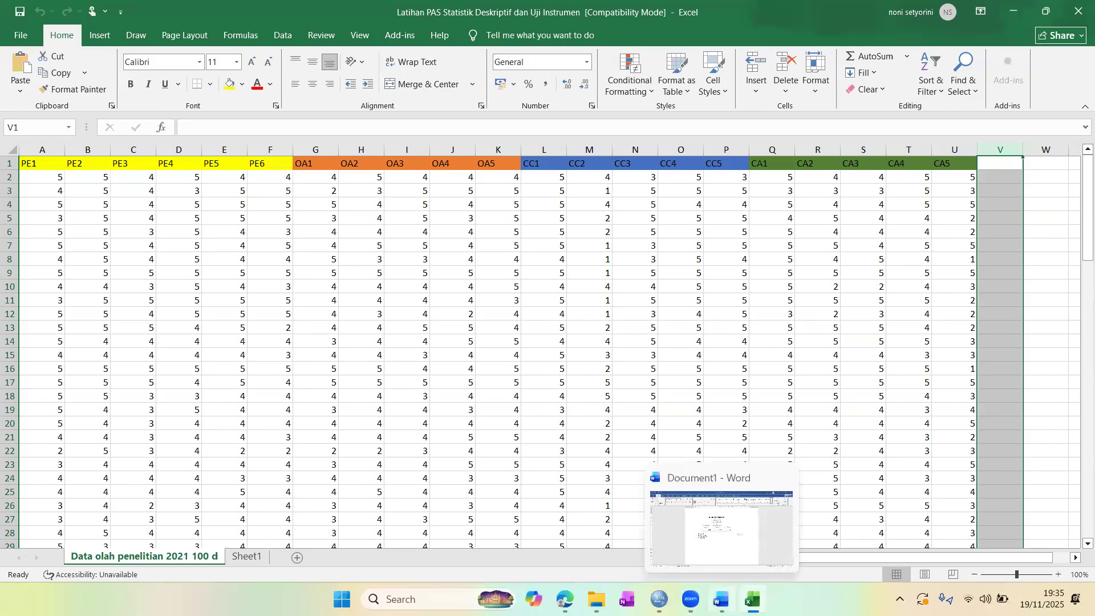
{"action": "left_click", "coordinate": [723, 530]}
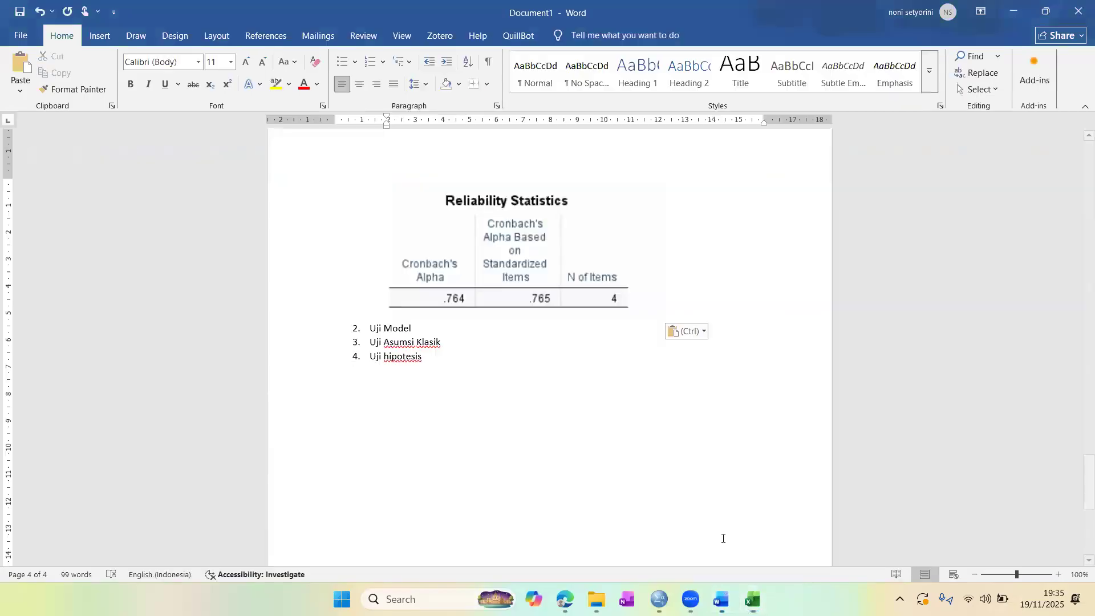
{"action": "scroll", "coordinate": [681, 413], "scroll_direction": "up", "scroll_amount": 15}
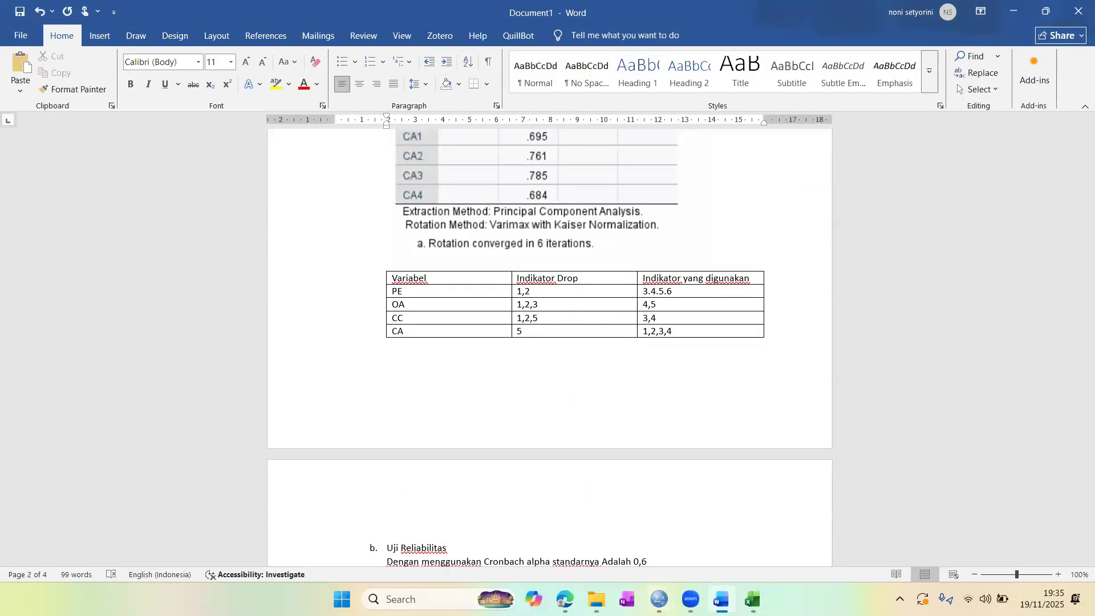
{"action": "mouse_move", "coordinate": [753, 599]}
{"action": "left_click", "coordinate": [749, 556]}
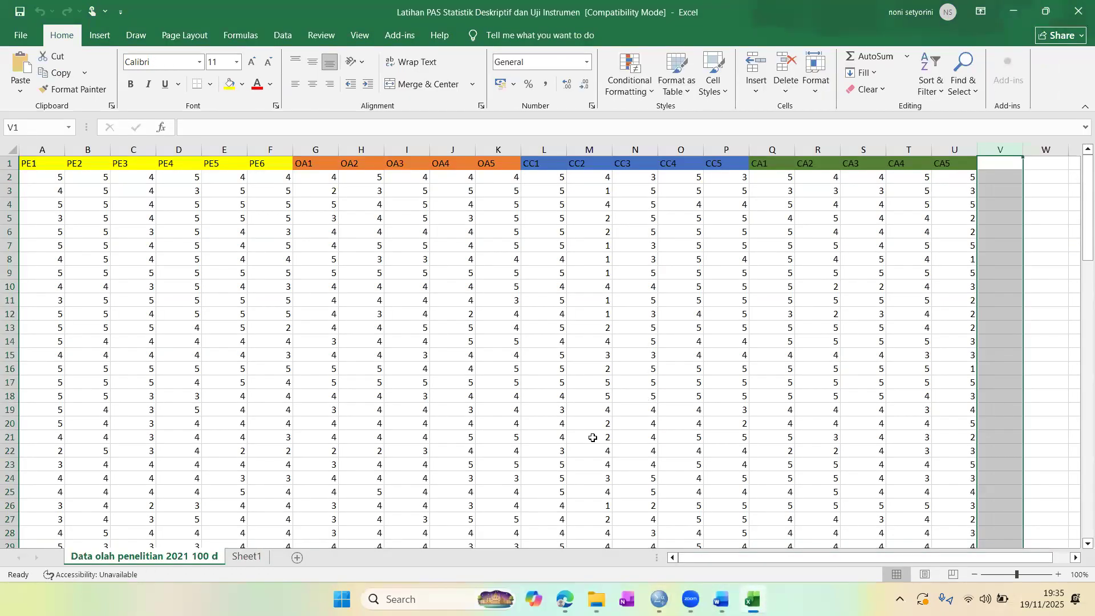
{"action": "left_click_drag", "start_coordinate": [48, 147], "coordinate": [81, 149]}
{"action": "right_click", "coordinate": [82, 150]}
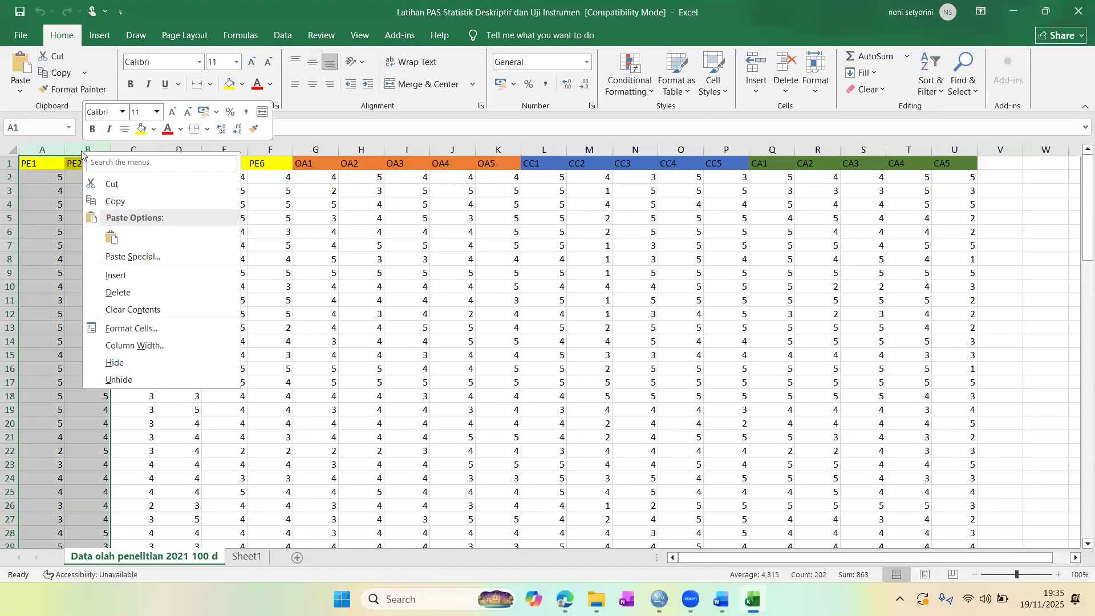
{"action": "left_click", "coordinate": [121, 293]}
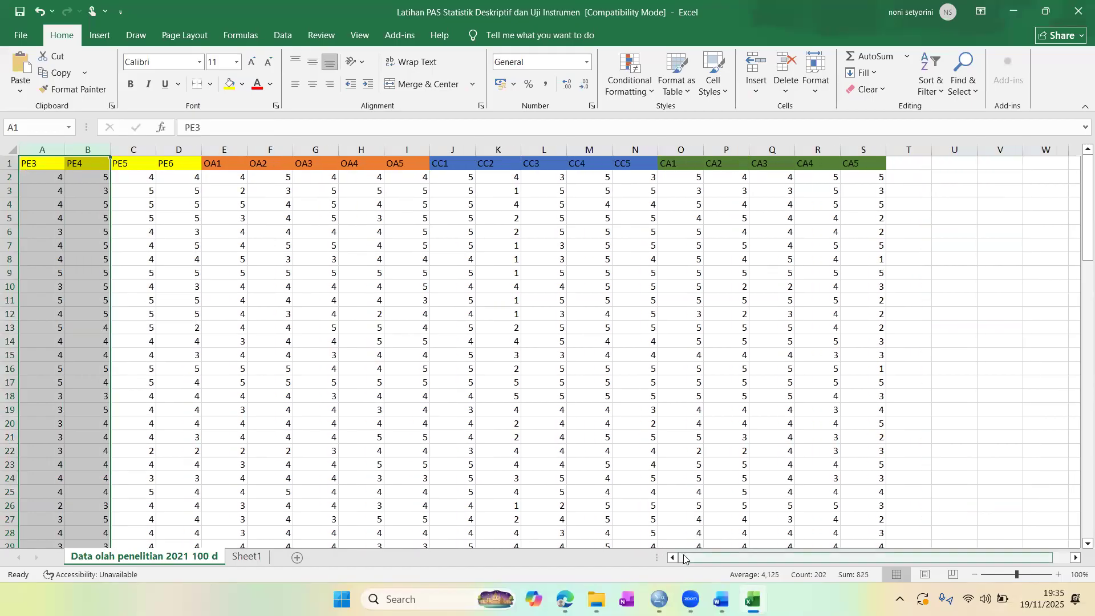
- Consult the Word table for the dropped OA indicators and delete the OA1, OA2 and OA3 columns in Excel
{"action": "mouse_move", "coordinate": [753, 599]}
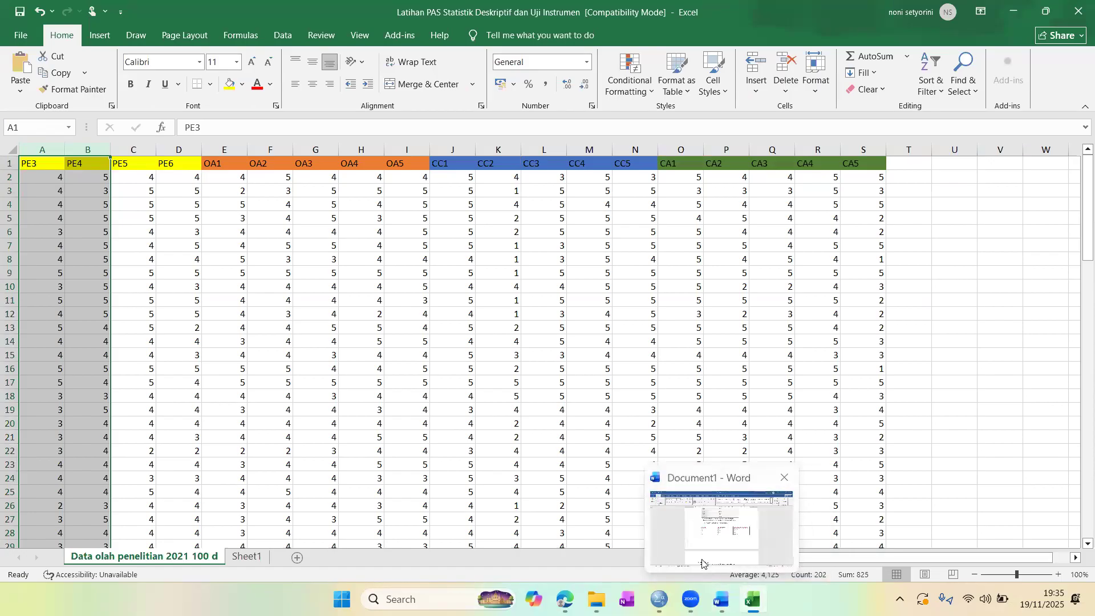
{"action": "left_click", "coordinate": [681, 533]}
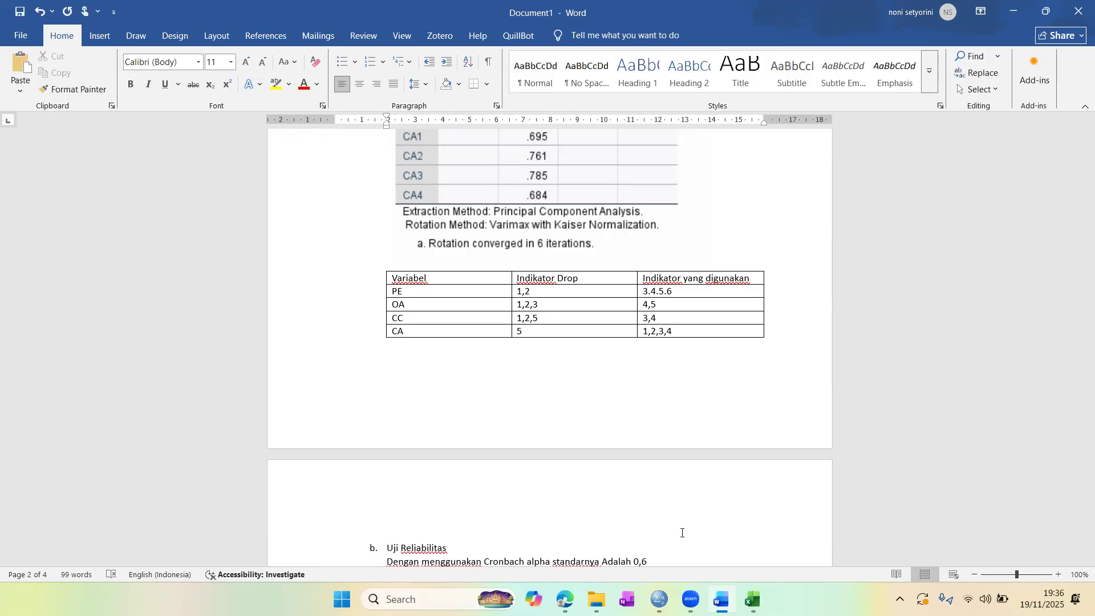
{"action": "mouse_move", "coordinate": [753, 599]}
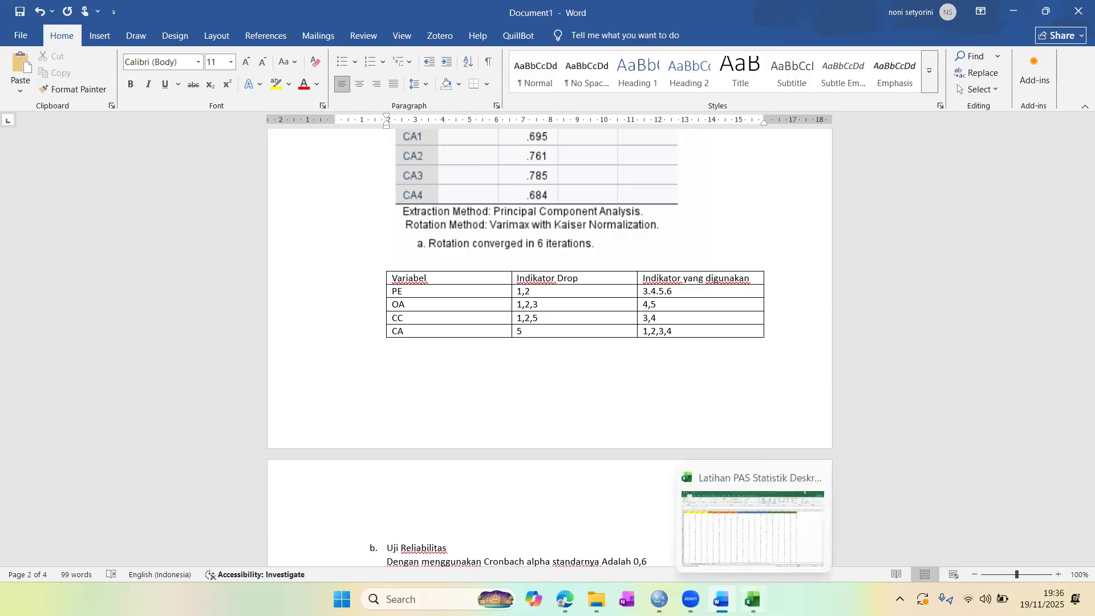
{"action": "left_click", "coordinate": [744, 541]}
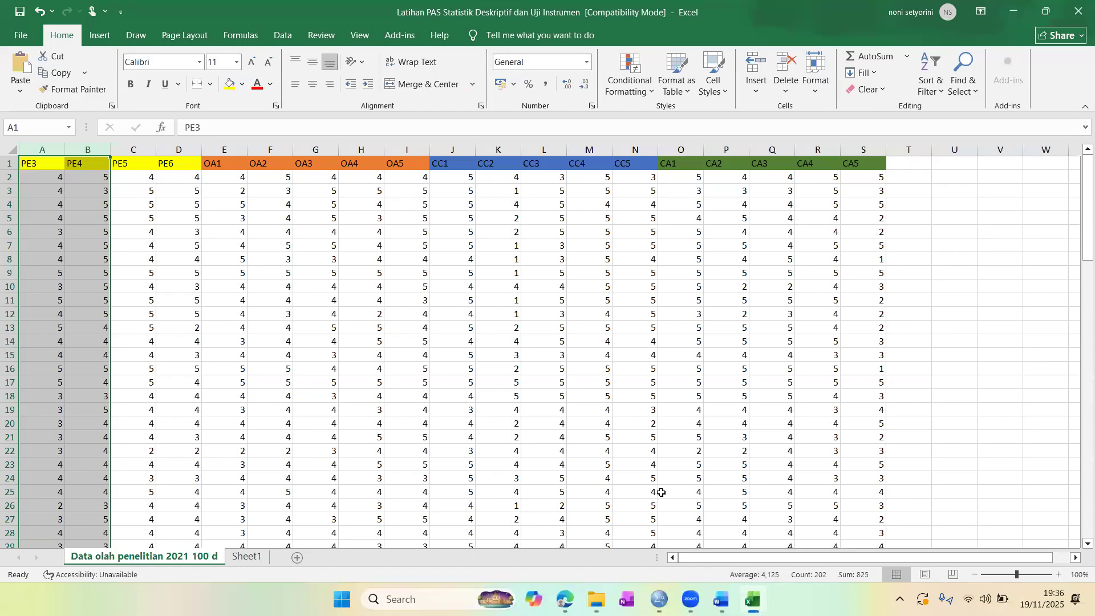
{"action": "left_click_drag", "start_coordinate": [219, 144], "coordinate": [307, 150]}
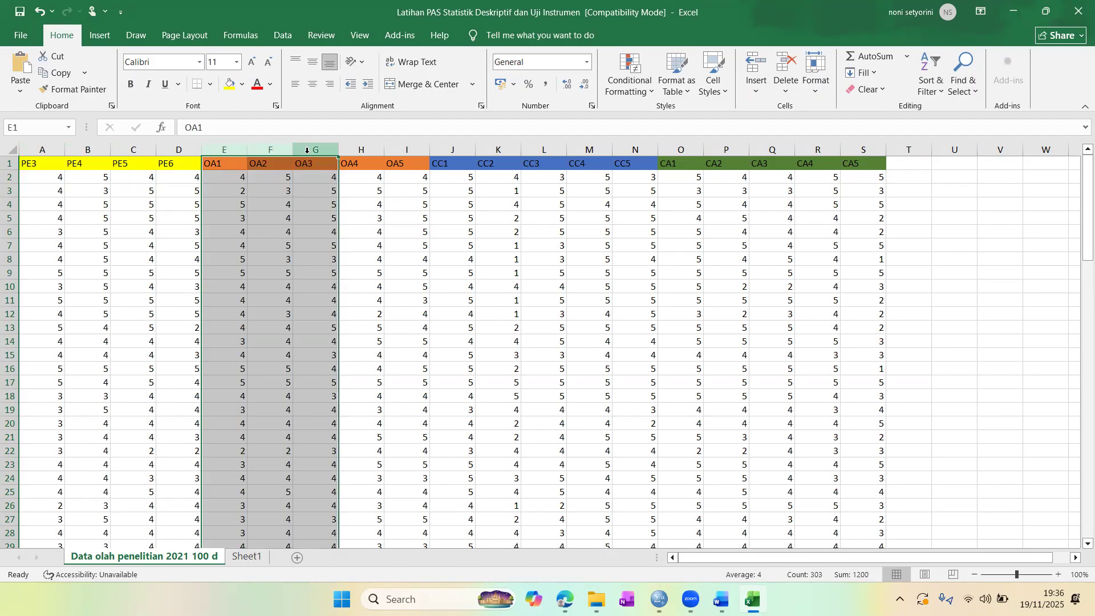
{"action": "right_click", "coordinate": [295, 194]}
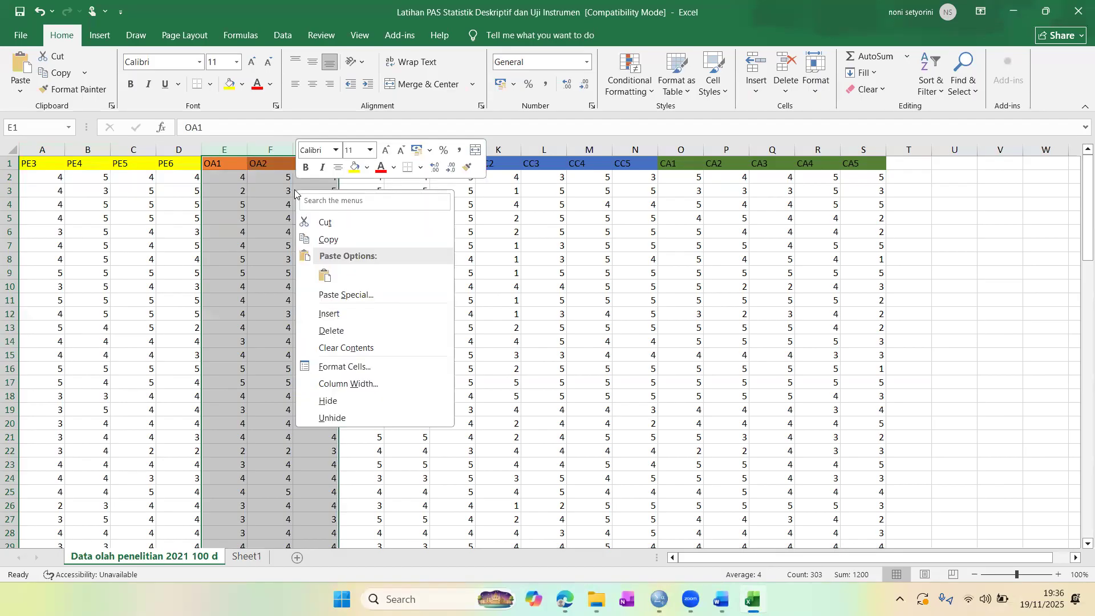
{"action": "left_click", "coordinate": [335, 330]}
{"action": "left_click", "coordinate": [239, 193]}
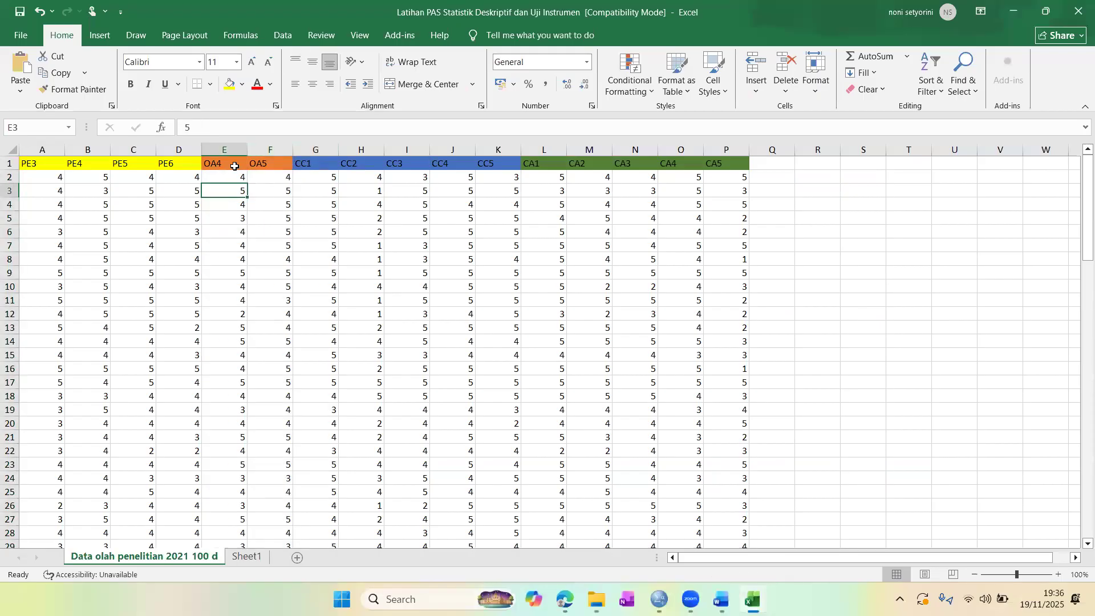
- Consult the Word table for the dropped CC indicators and delete the CC1, CC2 and CC5 columns in Excel
{"action": "mouse_move", "coordinate": [753, 599]}
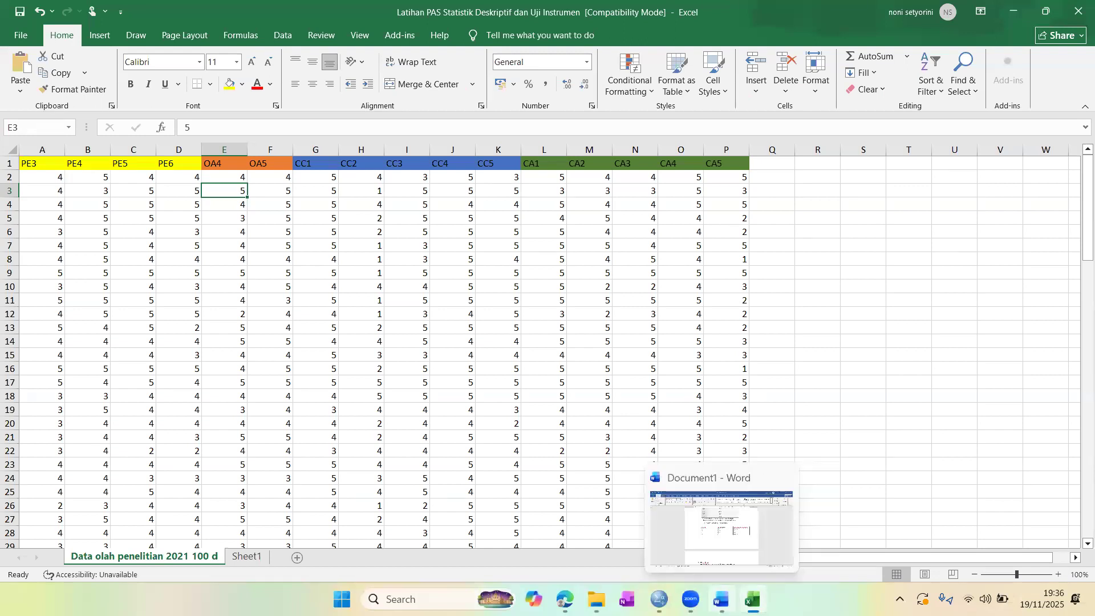
{"action": "left_click", "coordinate": [712, 545]}
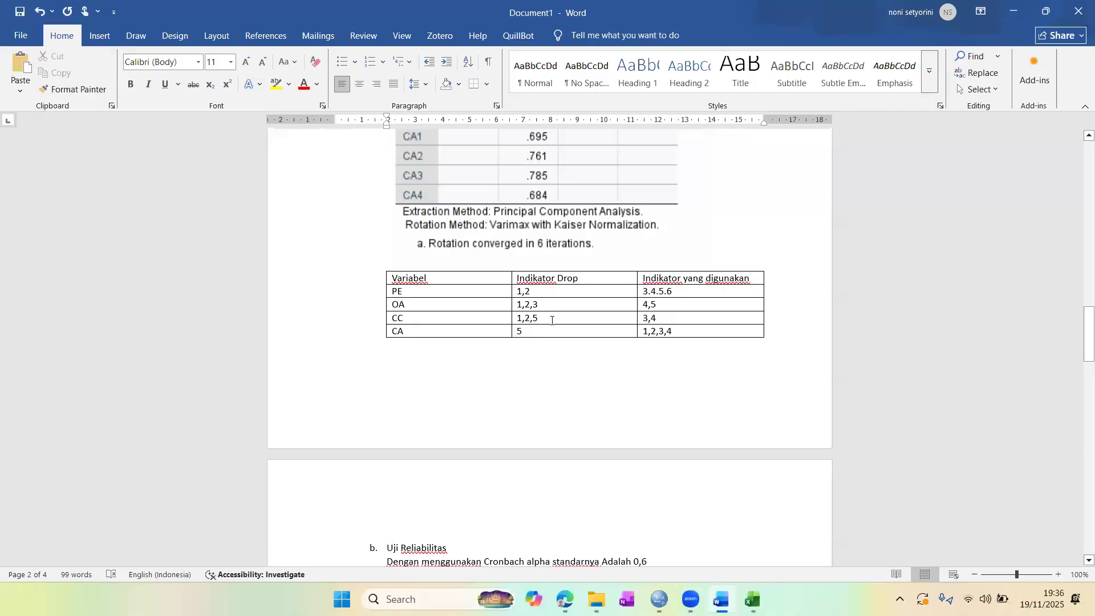
{"action": "mouse_move", "coordinate": [753, 598]}
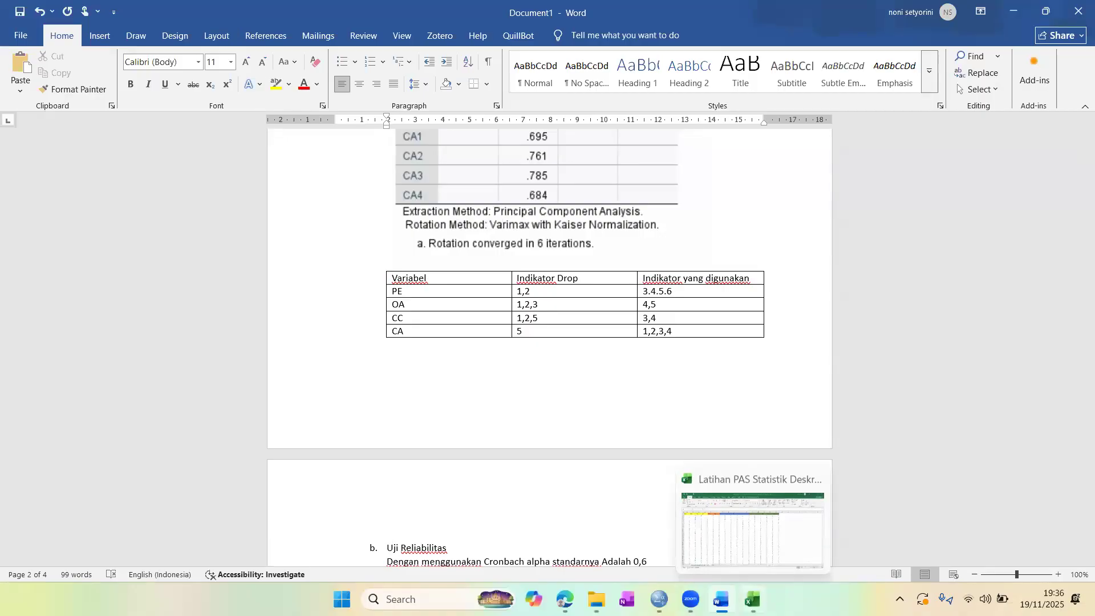
{"action": "left_click", "coordinate": [746, 519]}
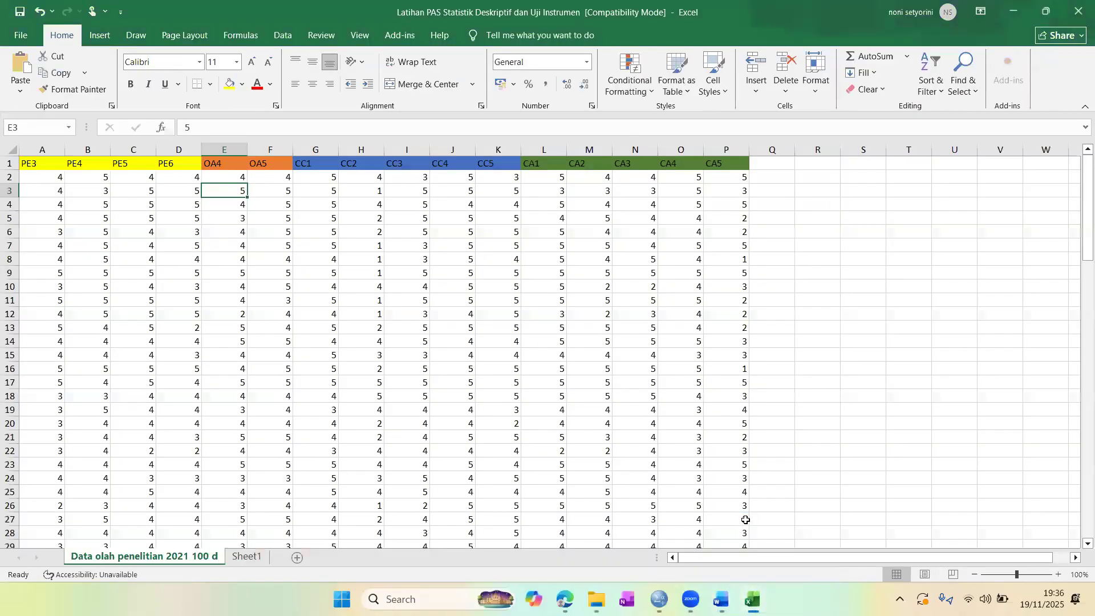
{"action": "left_click", "coordinate": [312, 149]}
{"action": "left_click_drag", "start_coordinate": [342, 150], "coordinate": [361, 151]}
{"action": "right_click", "coordinate": [361, 155]}
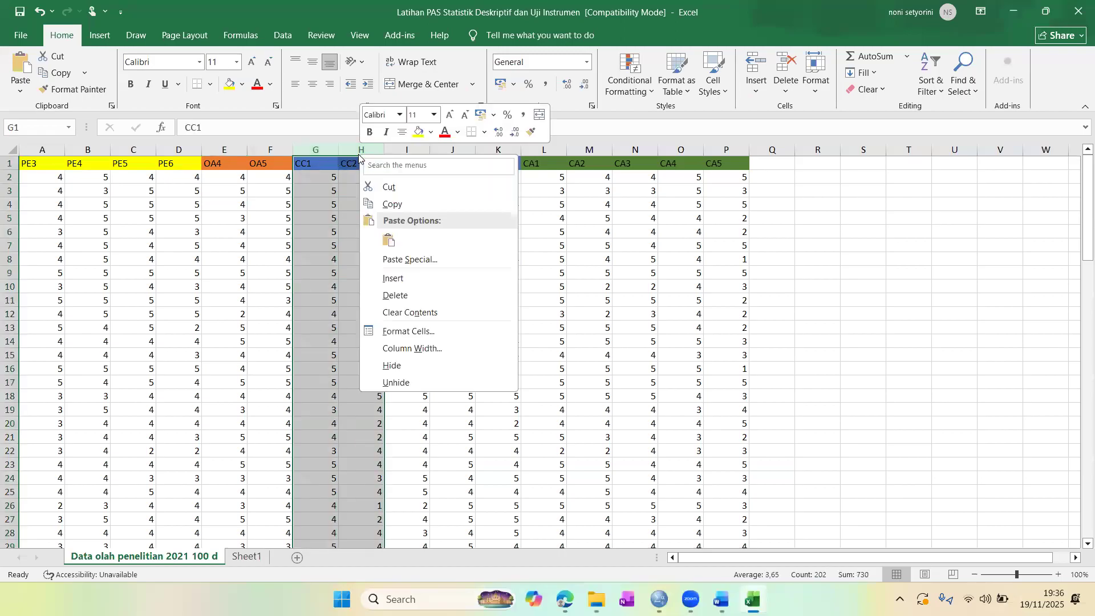
{"action": "left_click", "coordinate": [403, 296]}
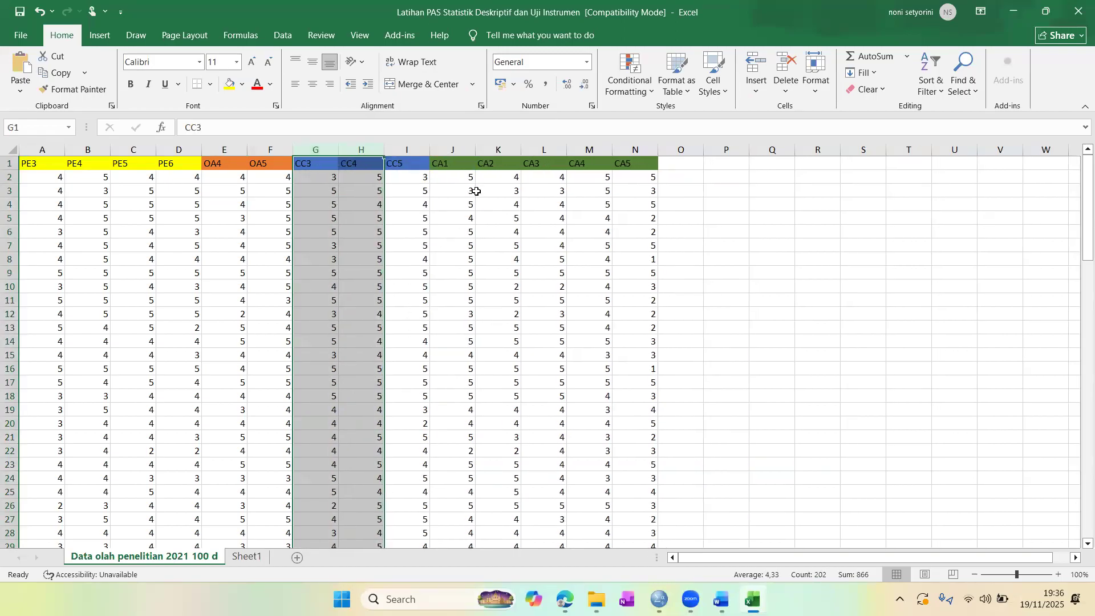
{"action": "left_click", "coordinate": [406, 148]}
{"action": "right_click", "coordinate": [406, 148]}
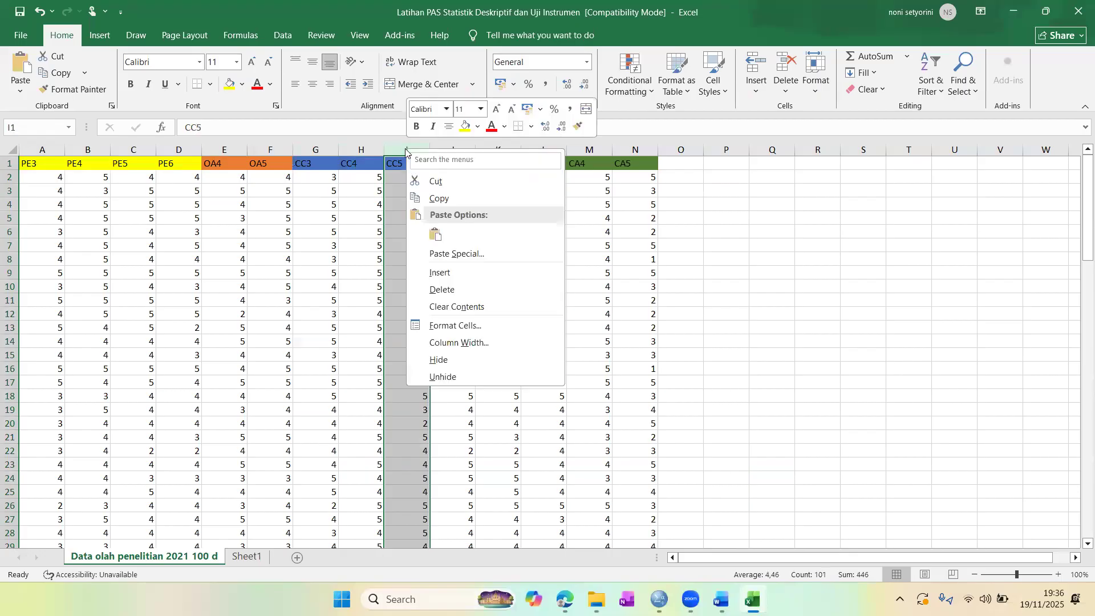
{"action": "left_click", "coordinate": [459, 291]}
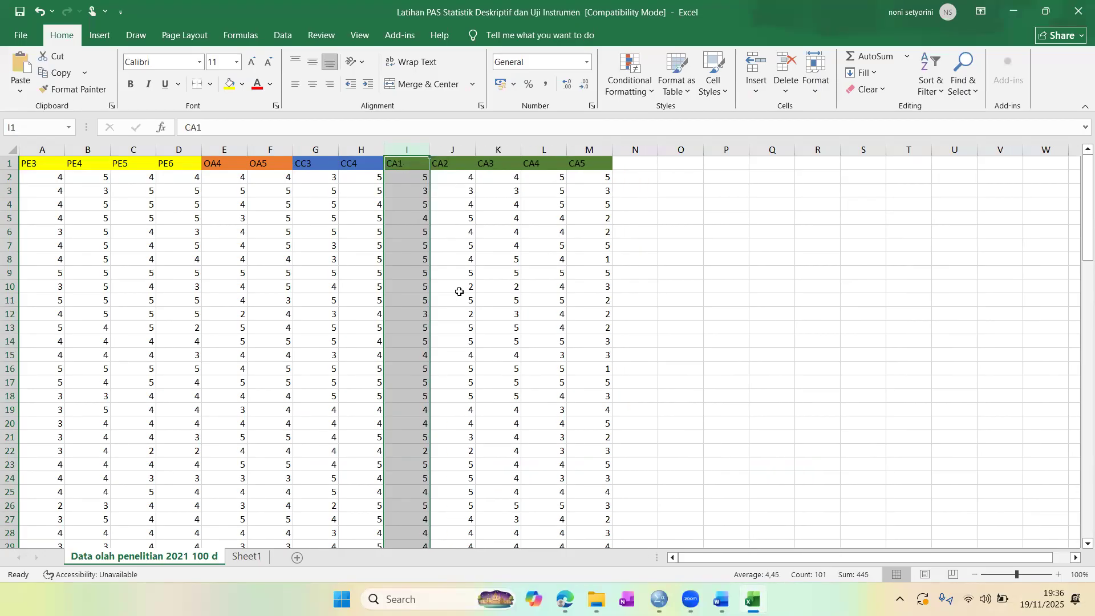
- Delete the CA5 column from the data sheet
{"action": "left_click", "coordinate": [591, 146]}
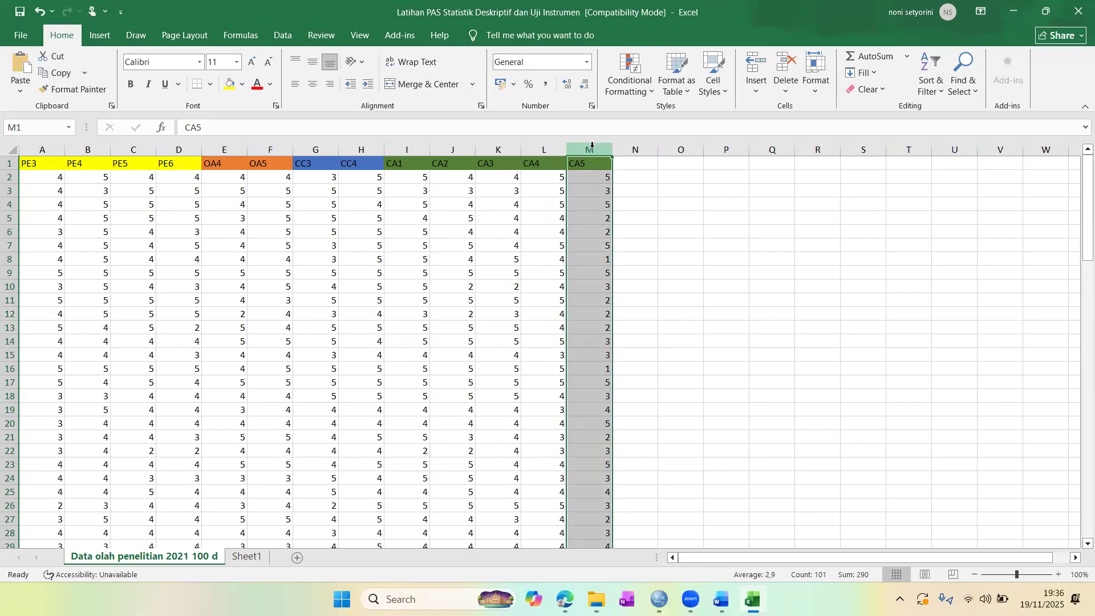
{"action": "right_click", "coordinate": [591, 146]}
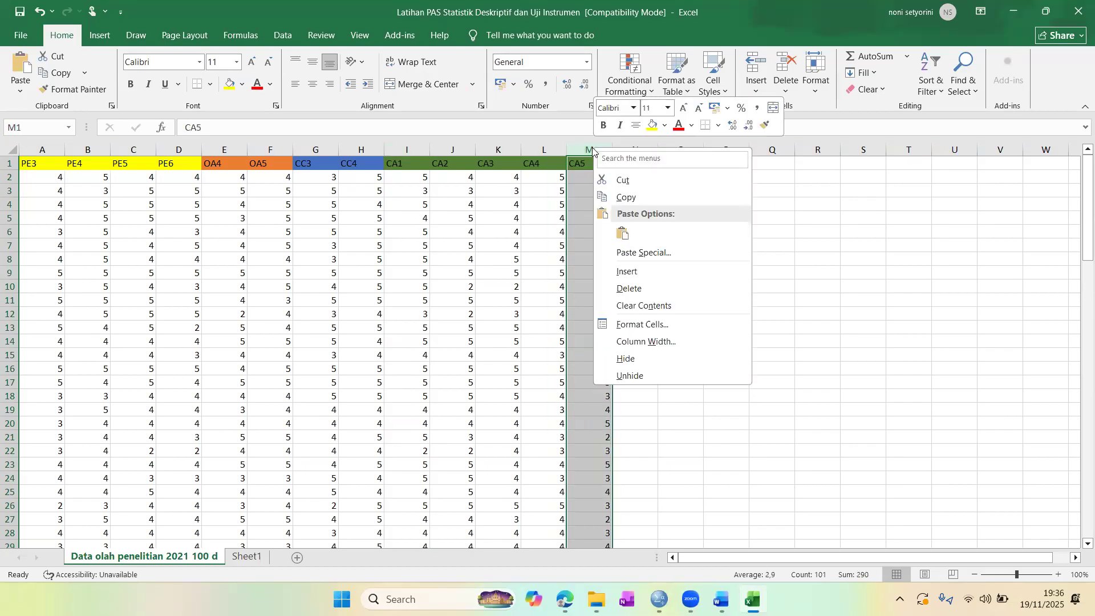
{"action": "left_click", "coordinate": [632, 289]}
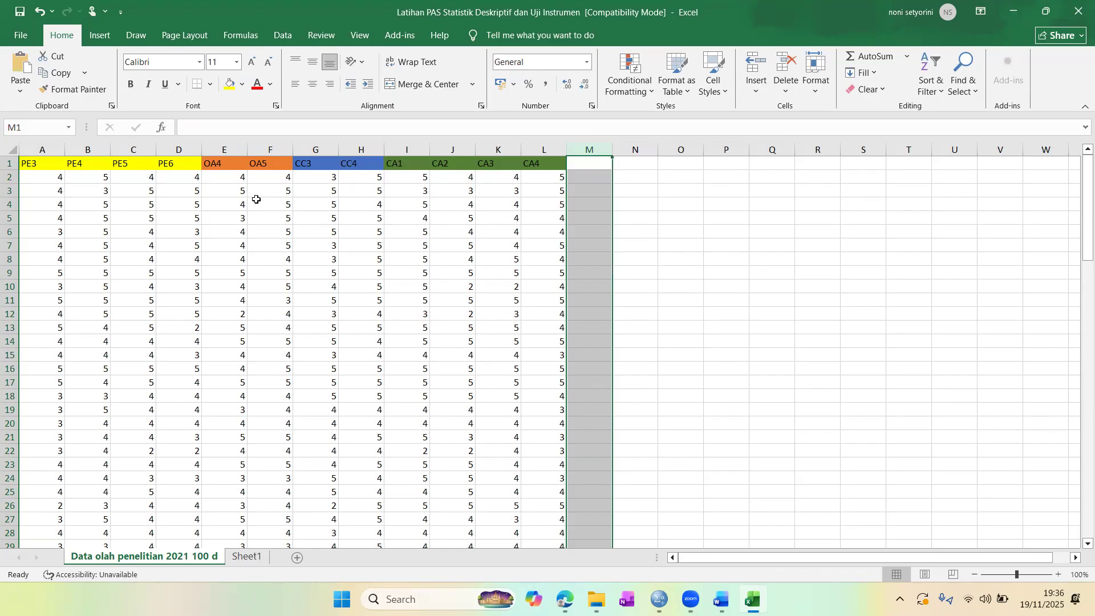
- Insert one blank column before each of the OA4, CC3 and CA1 columns to separate the variable groups
{"action": "left_click", "coordinate": [226, 150]}
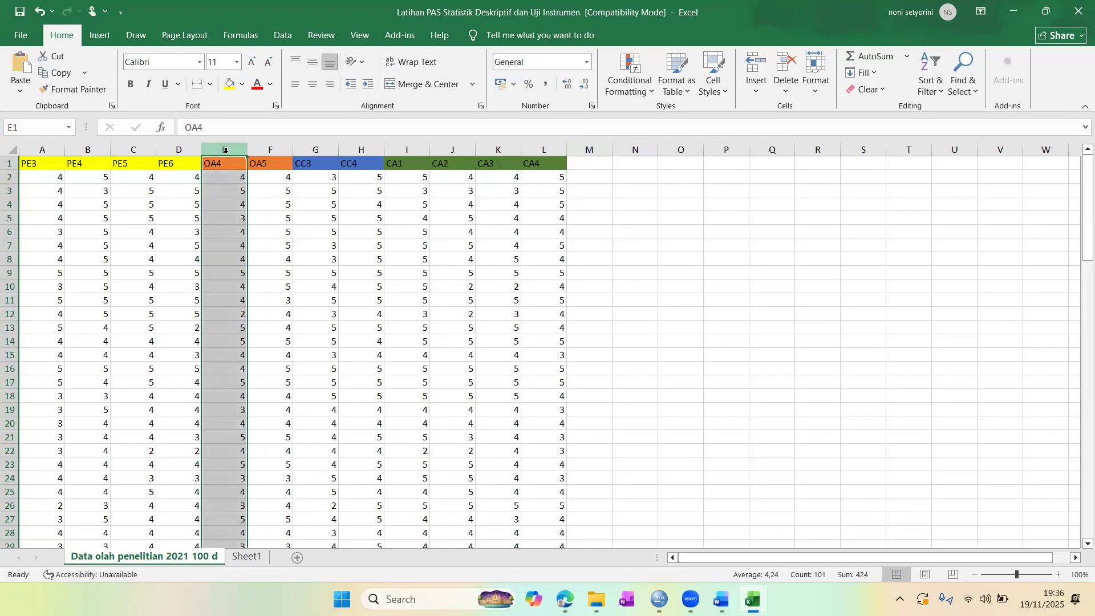
{"action": "right_click", "coordinate": [224, 148]}
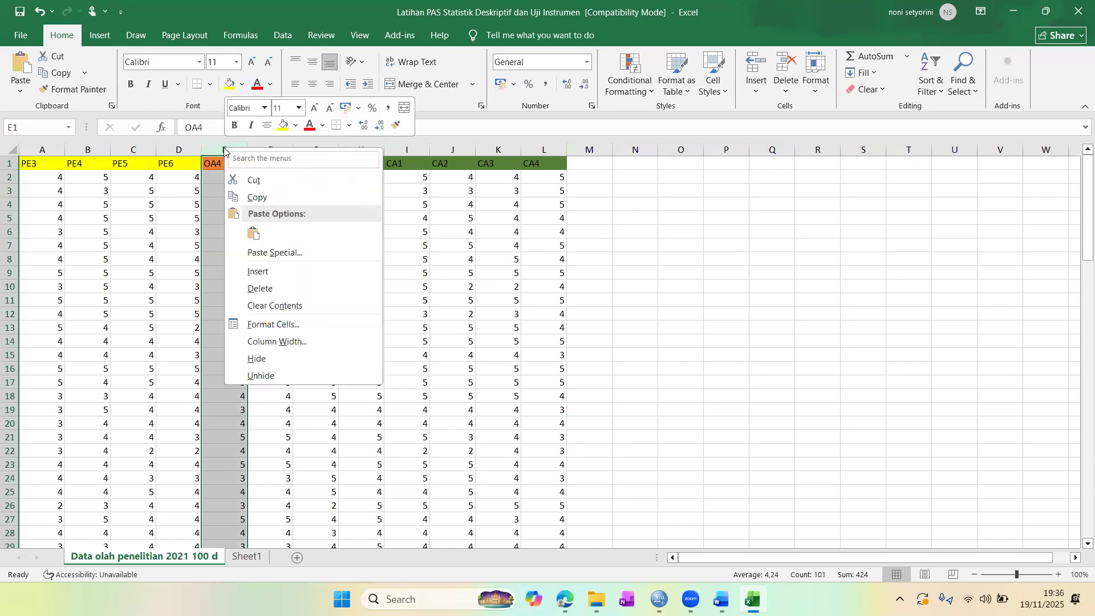
{"action": "left_click", "coordinate": [265, 271]}
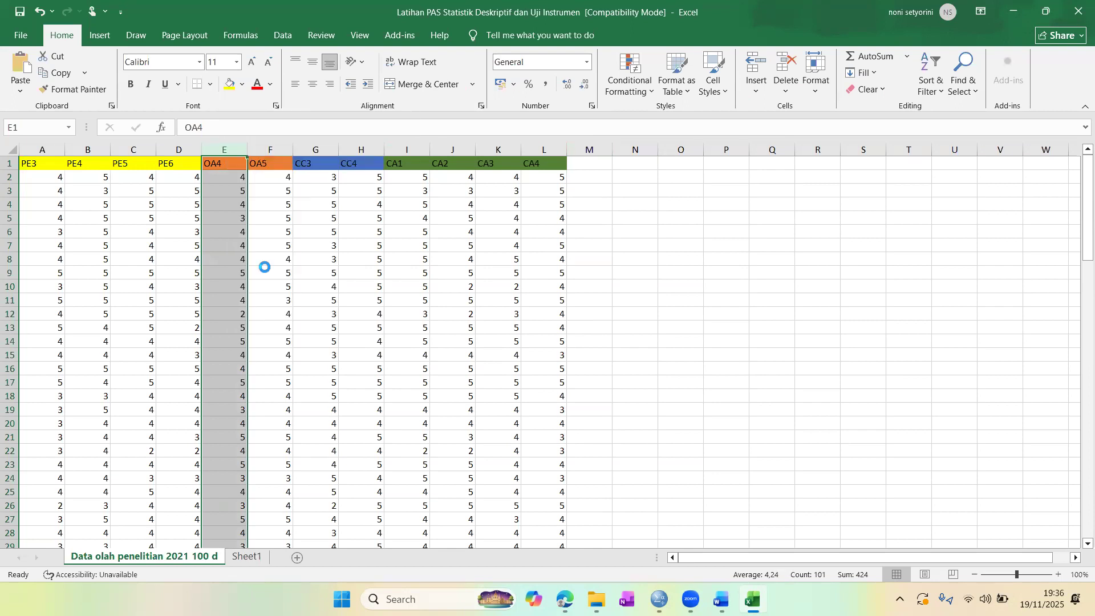
{"action": "left_click", "coordinate": [360, 149]}
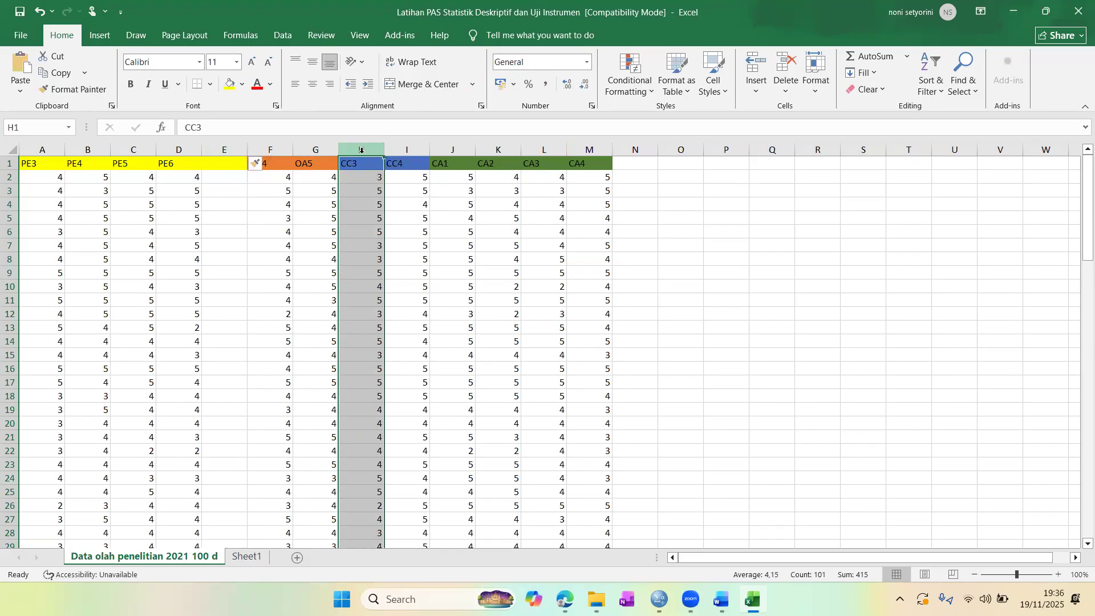
{"action": "right_click", "coordinate": [361, 150]}
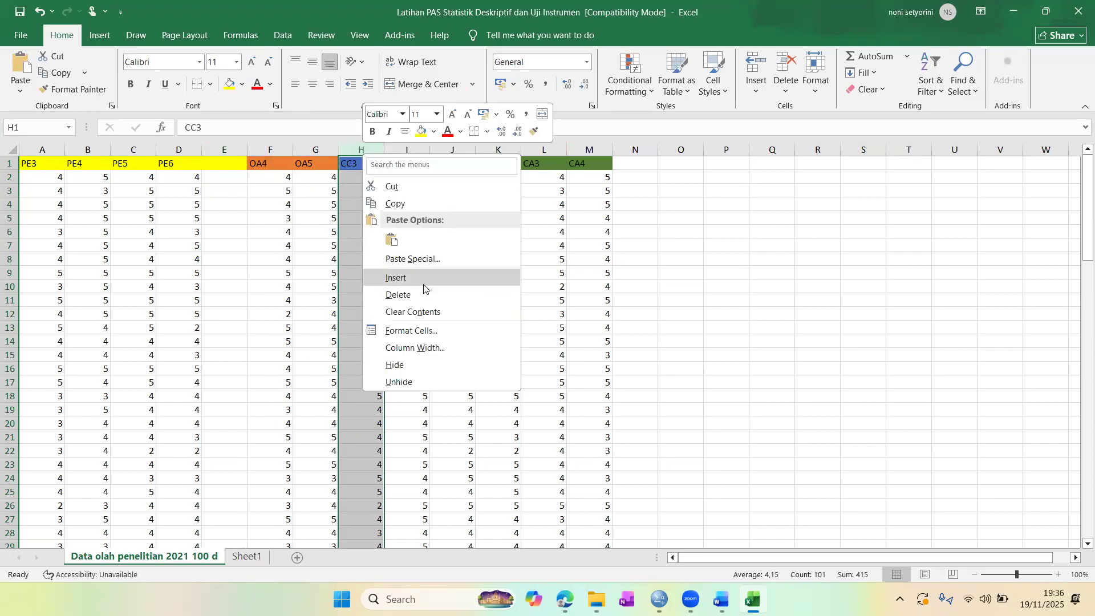
{"action": "left_click", "coordinate": [425, 286]}
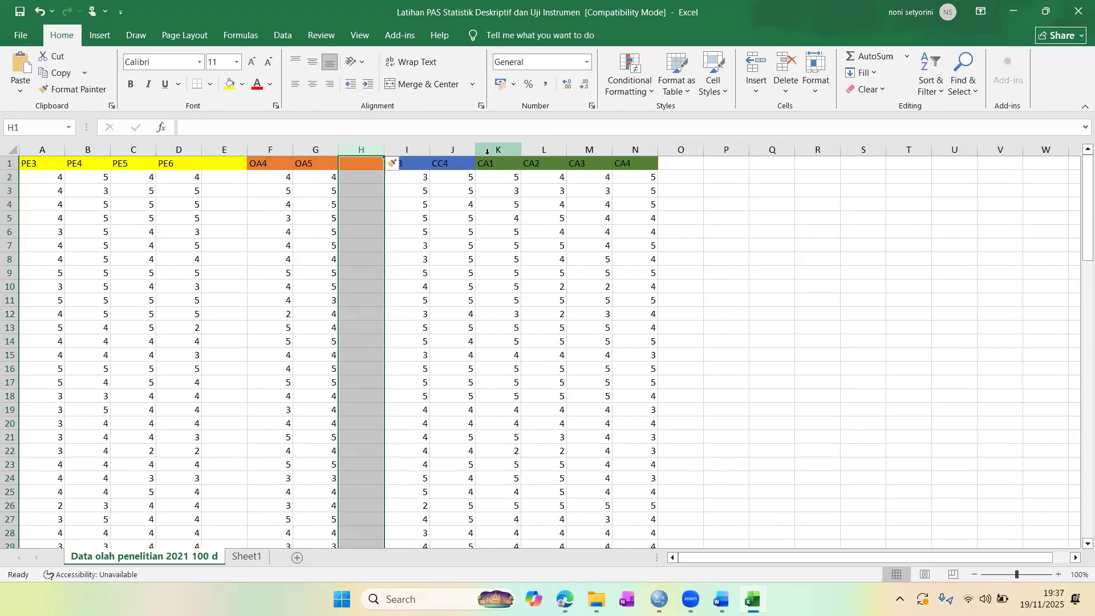
{"action": "left_click", "coordinate": [489, 151]}
{"action": "right_click", "coordinate": [488, 152]}
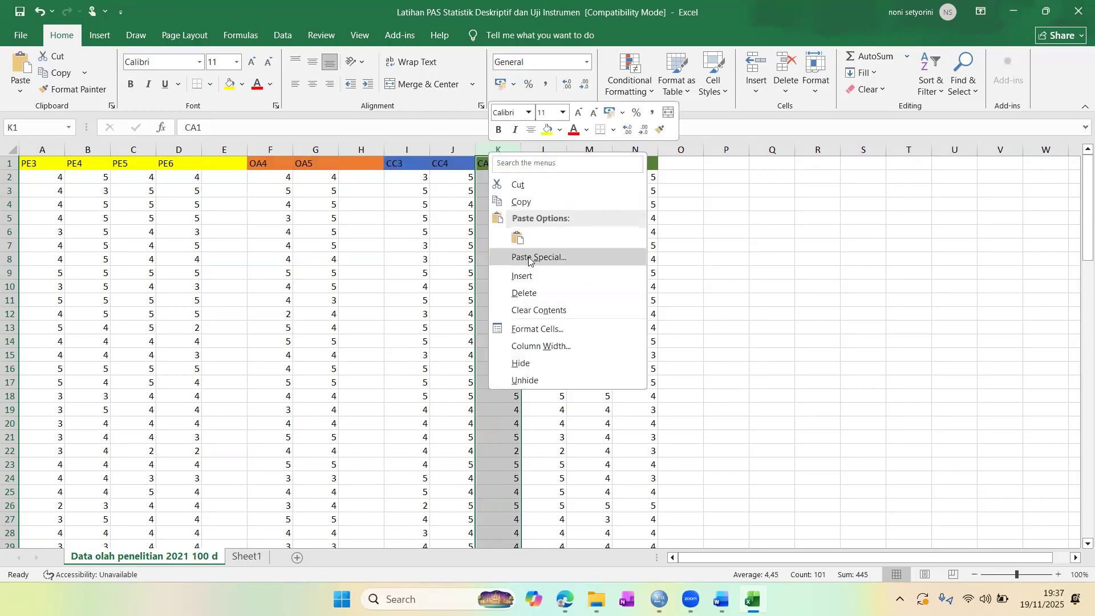
{"action": "left_click", "coordinate": [530, 280]}
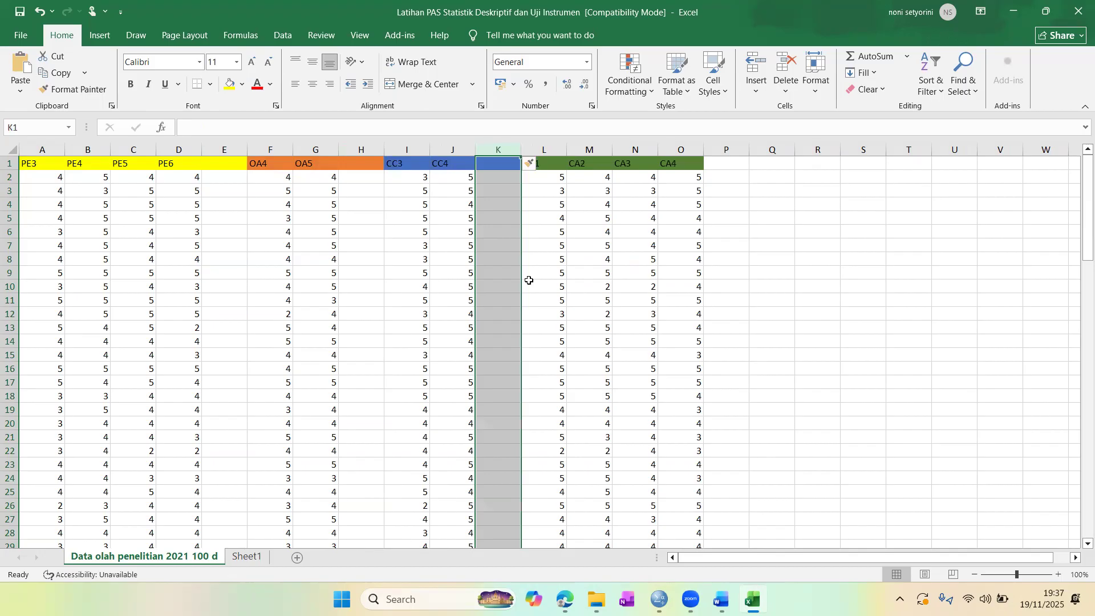
{"action": "left_click", "coordinate": [506, 273]}
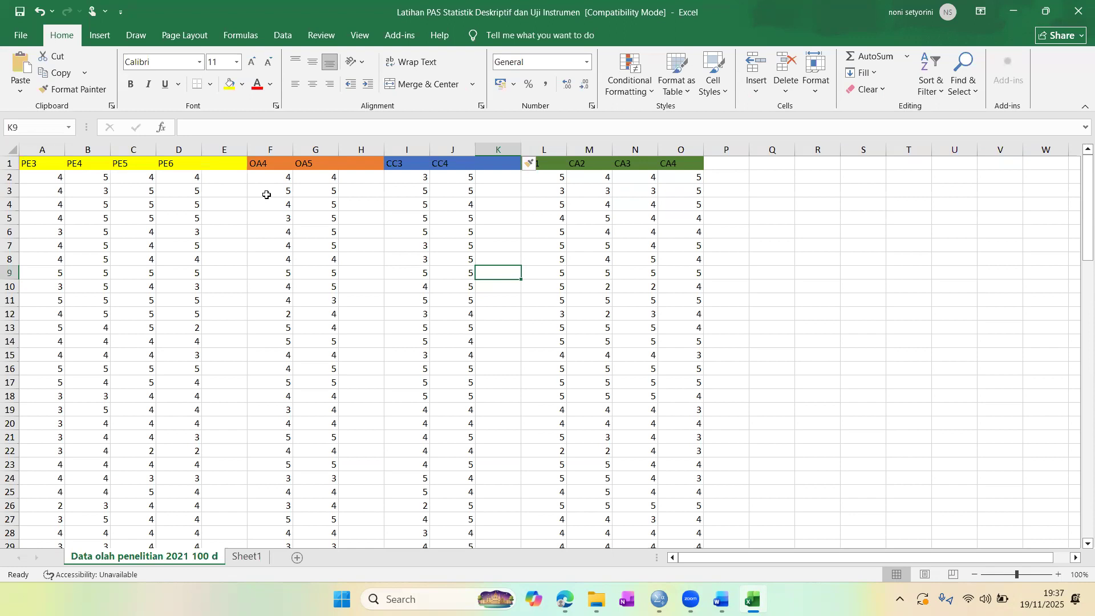
- Label the blank column after PE6 with the header PER in cell E1
{"action": "left_click", "coordinate": [225, 165]}
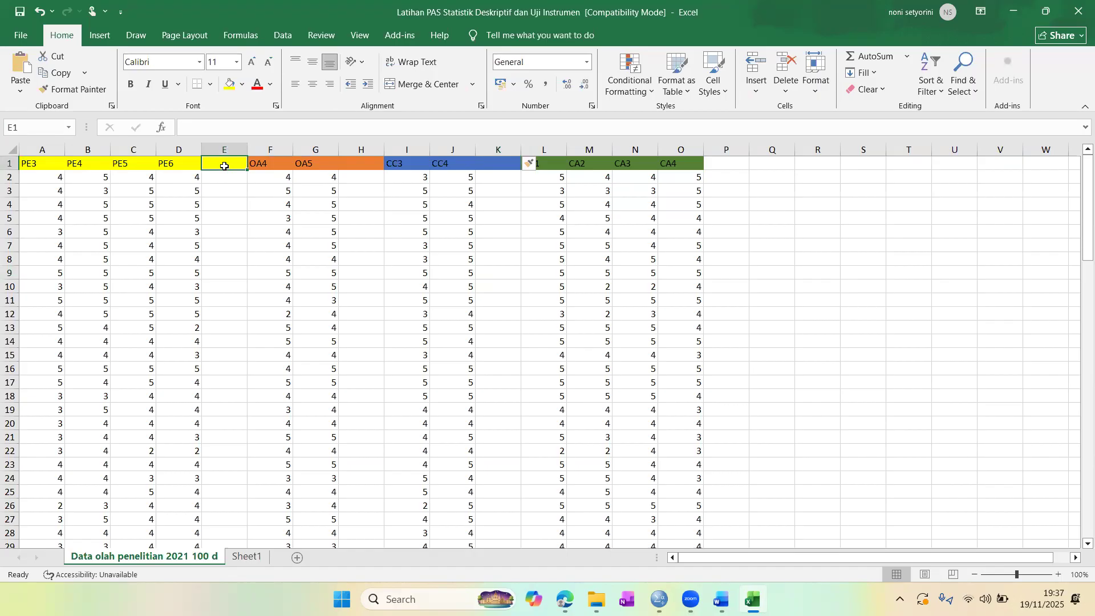
{"action": "type", "text": "PE"}
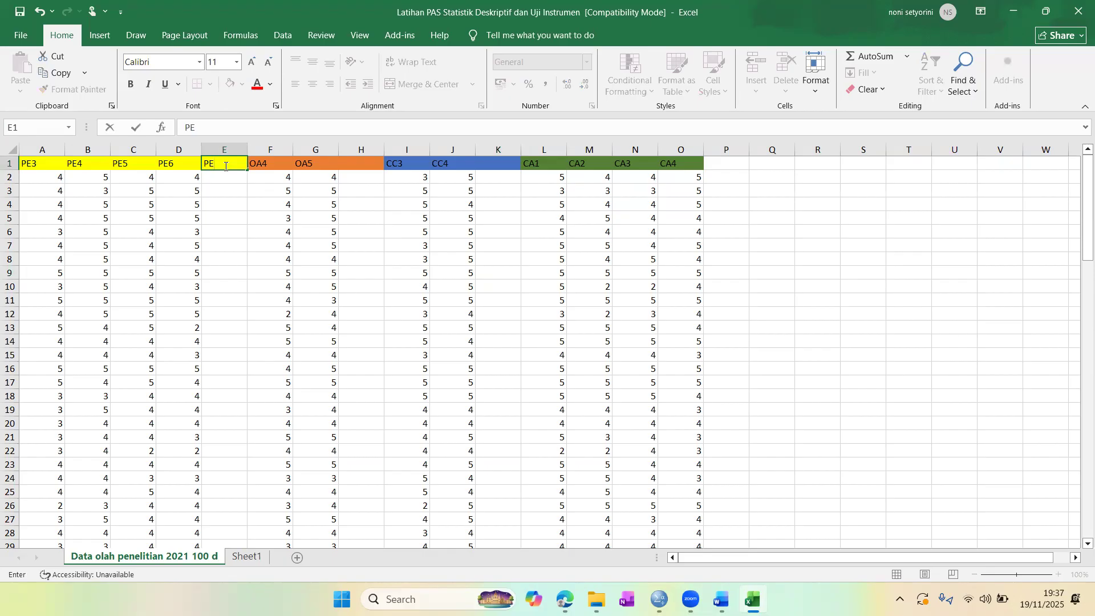
{"action": "type", "text": "R"}
- Average the four PE indicators in E2 with =(A2+B2+C2+D2)/4 and fill the formula down the whole PER column
{"action": "left_click", "coordinate": [226, 177]}
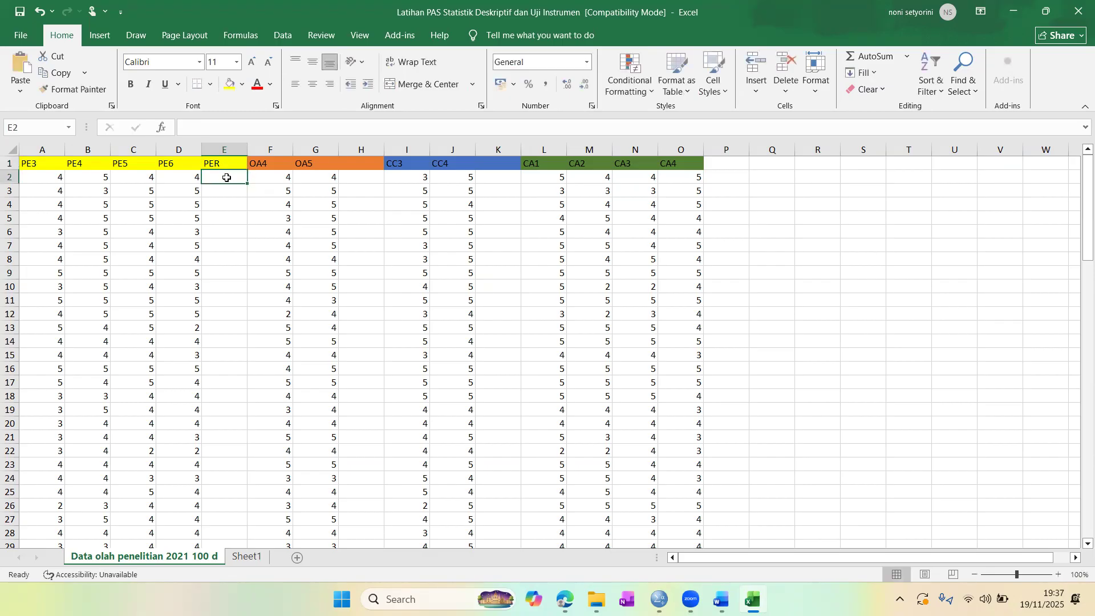
{"action": "type", "text": "="}
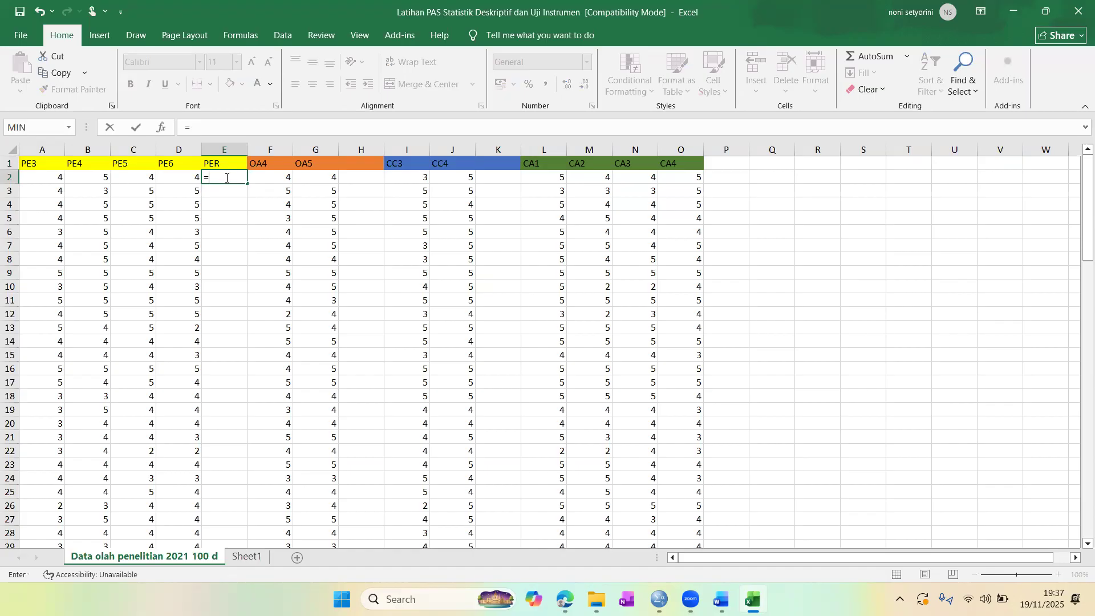
{"action": "type", "text": "("}
{"action": "left_click", "coordinate": [40, 178]}
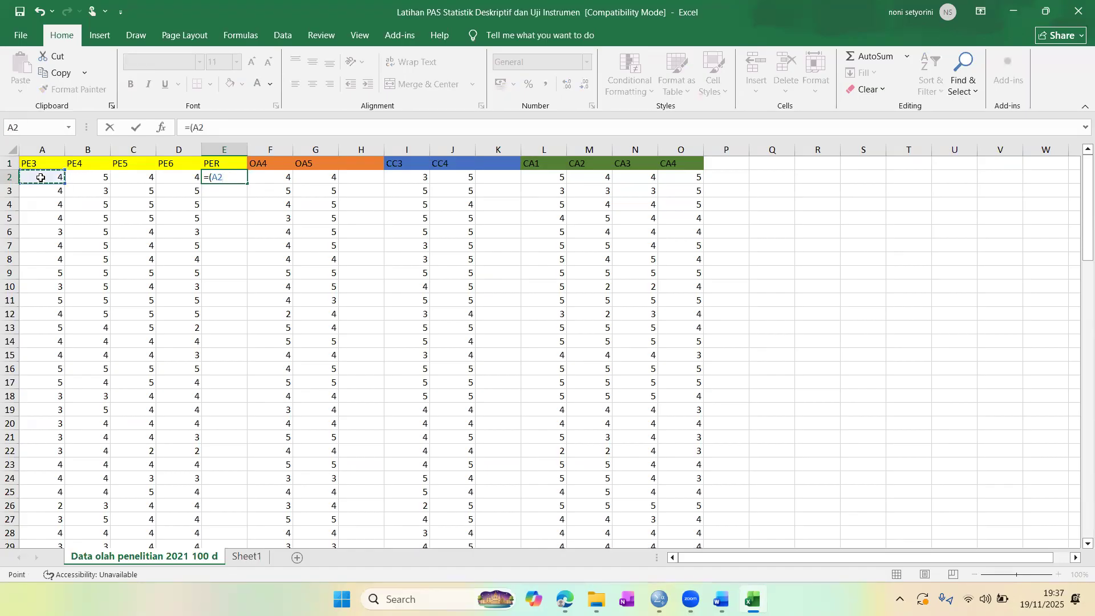
{"action": "type", "text": "+"}
{"action": "left_click", "coordinate": [84, 177]}
{"action": "type", "text": "+"}
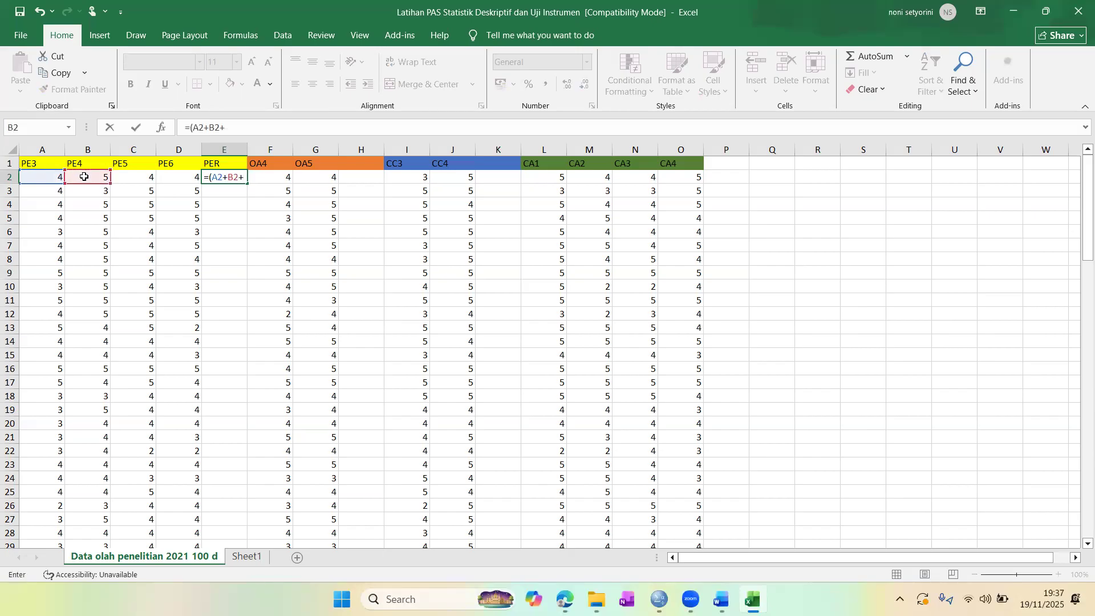
{"action": "left_click", "coordinate": [134, 178]}
{"action": "type", "text": "+"}
{"action": "left_click", "coordinate": [188, 178]}
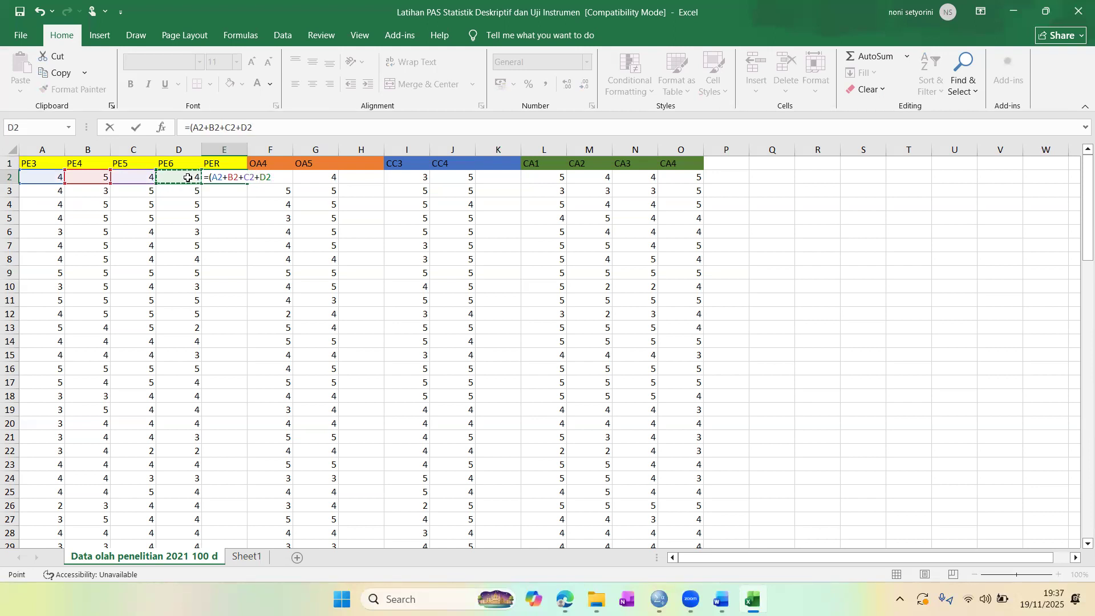
{"action": "type", "text": ")/4"}
{"action": "key", "text": "Return"}
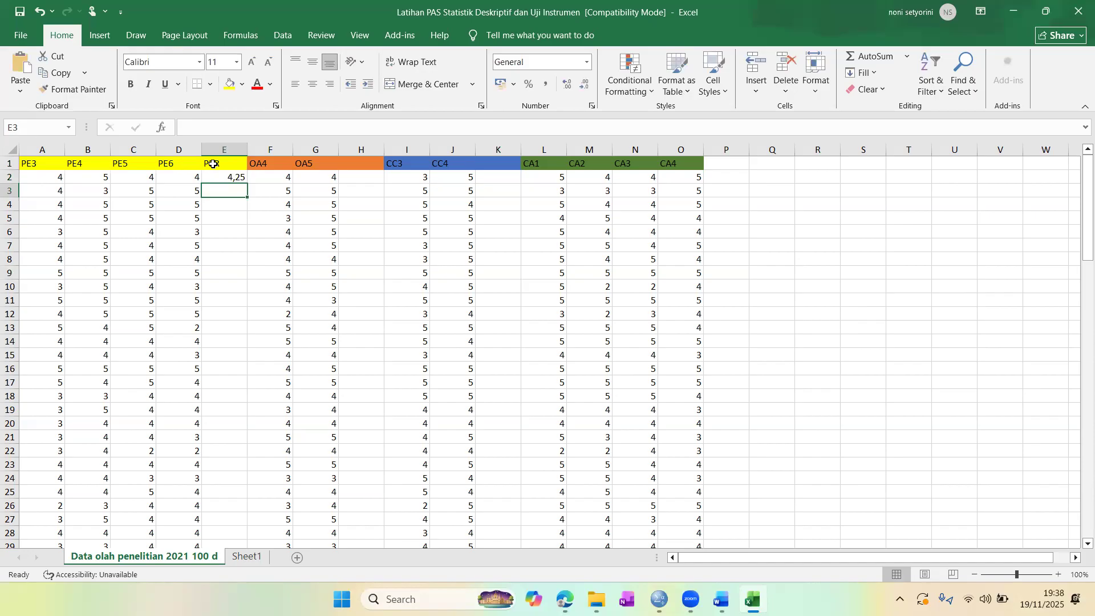
{"action": "left_click", "coordinate": [228, 178]}
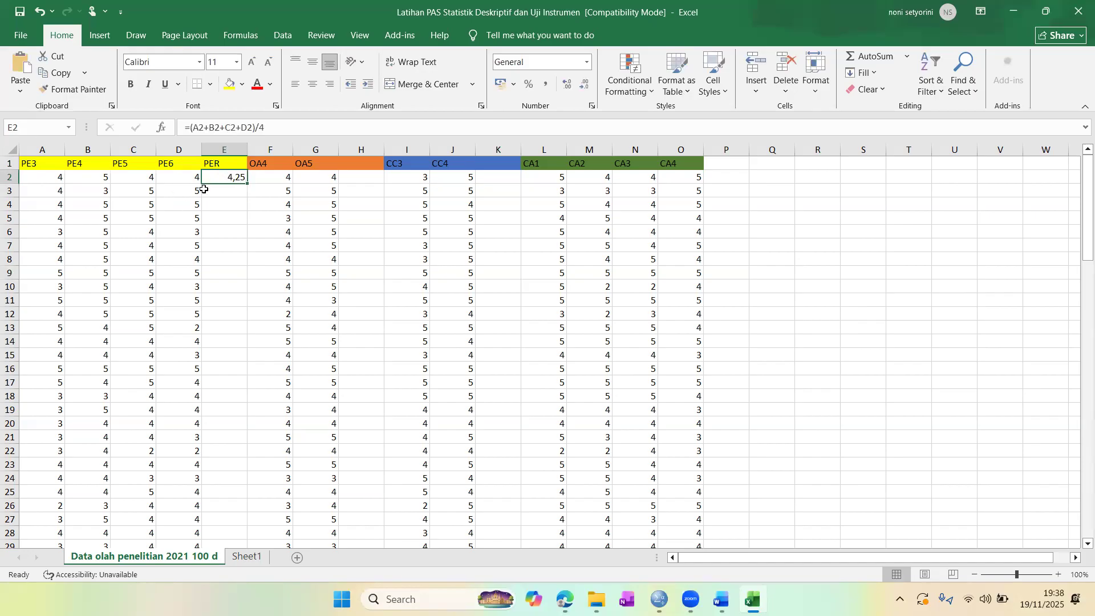
{"action": "double_click", "coordinate": [247, 184]}
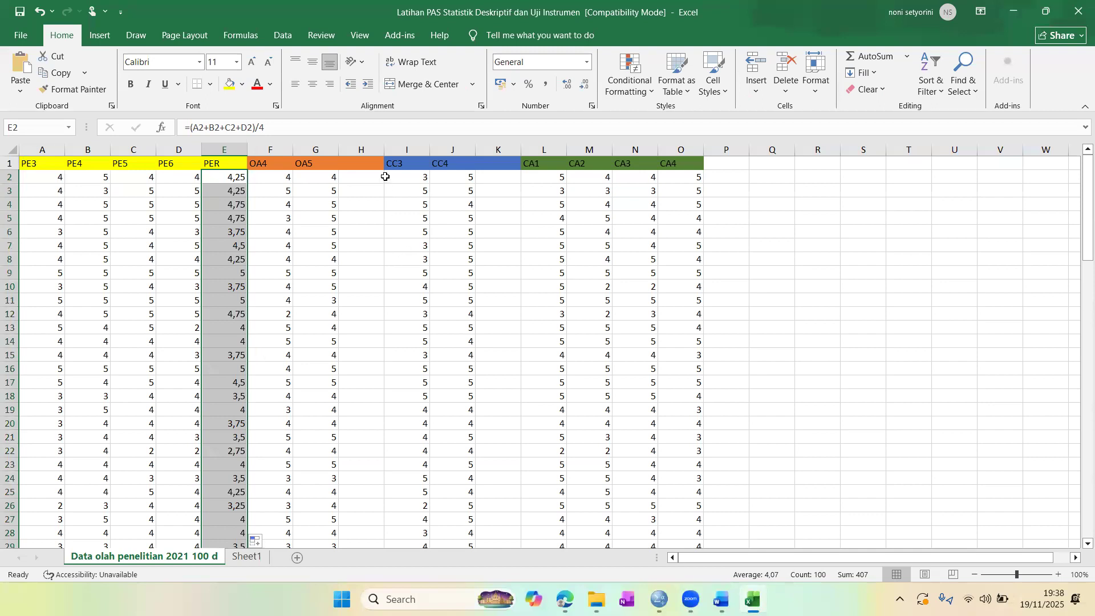
- Label the blank column after OA5 as OAR and fill it down with the indicator average =(F2+G2)/2 from H2
{"action": "left_click", "coordinate": [362, 164]}
{"action": "type", "text": "OAR"}
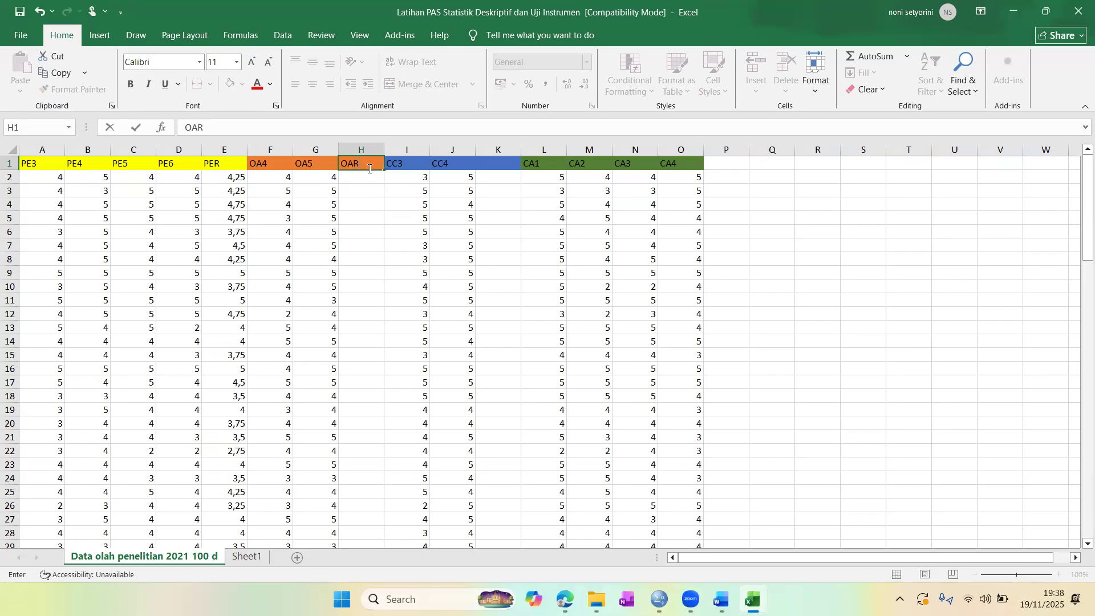
{"action": "left_click", "coordinate": [366, 178]}
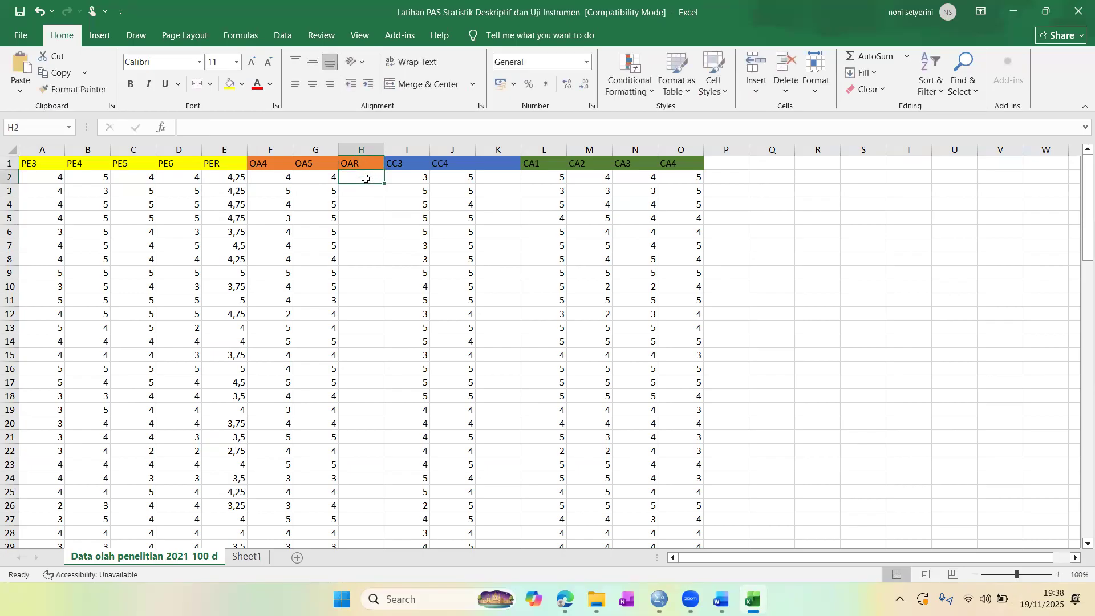
{"action": "type", "text": "="}
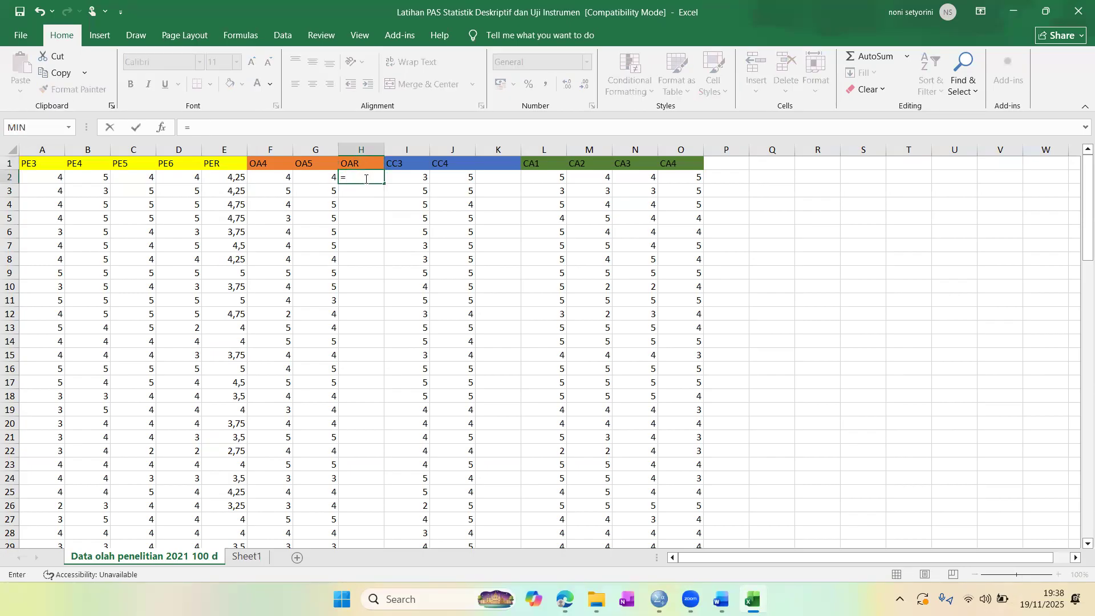
{"action": "type", "text": "("}
{"action": "left_click", "coordinate": [283, 178]}
{"action": "type", "text": "+"}
{"action": "left_click", "coordinate": [308, 179]}
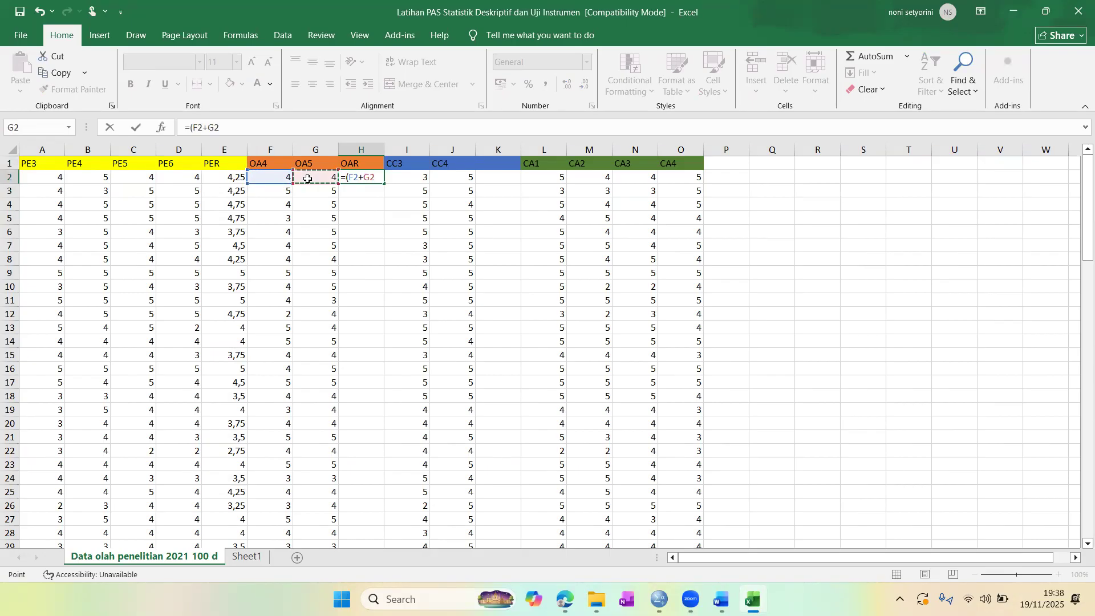
{"action": "type", "text": ")/2"}
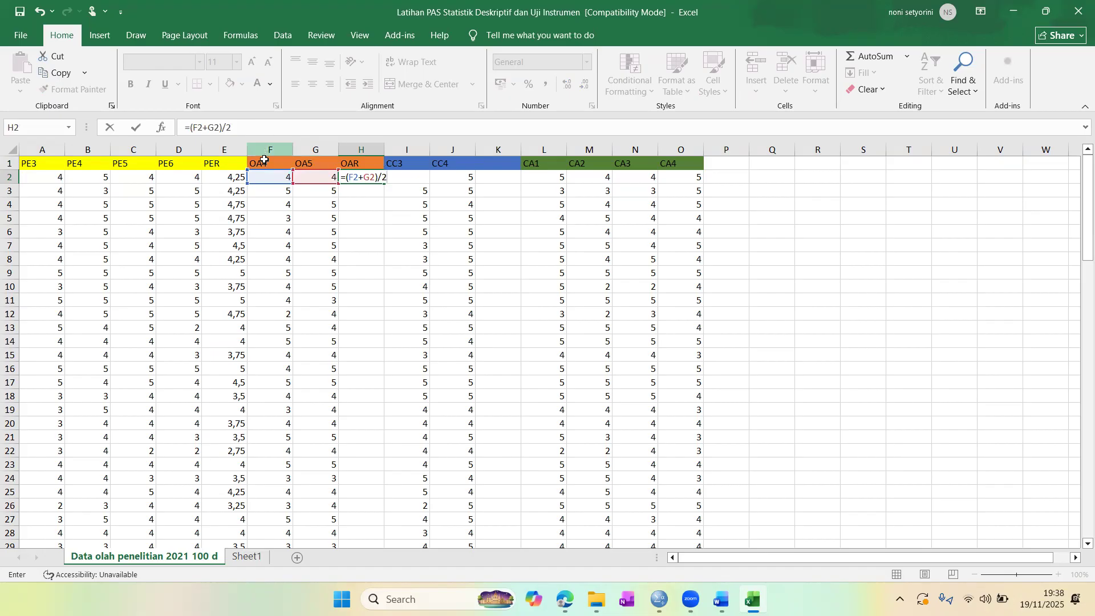
{"action": "key", "text": "Return"}
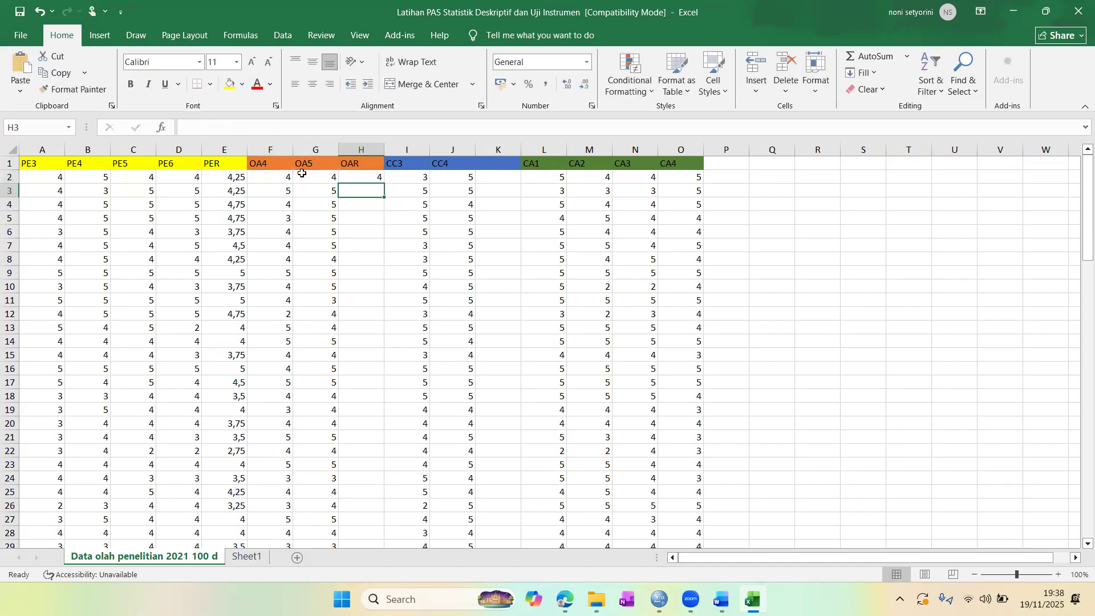
{"action": "left_click", "coordinate": [372, 177]}
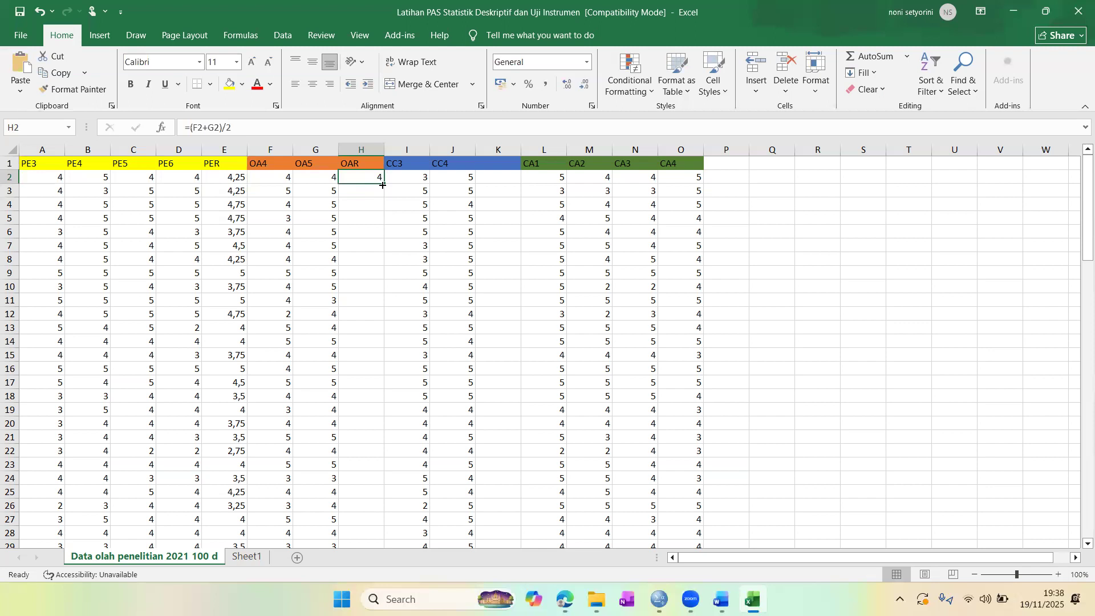
{"action": "double_click", "coordinate": [383, 184]}
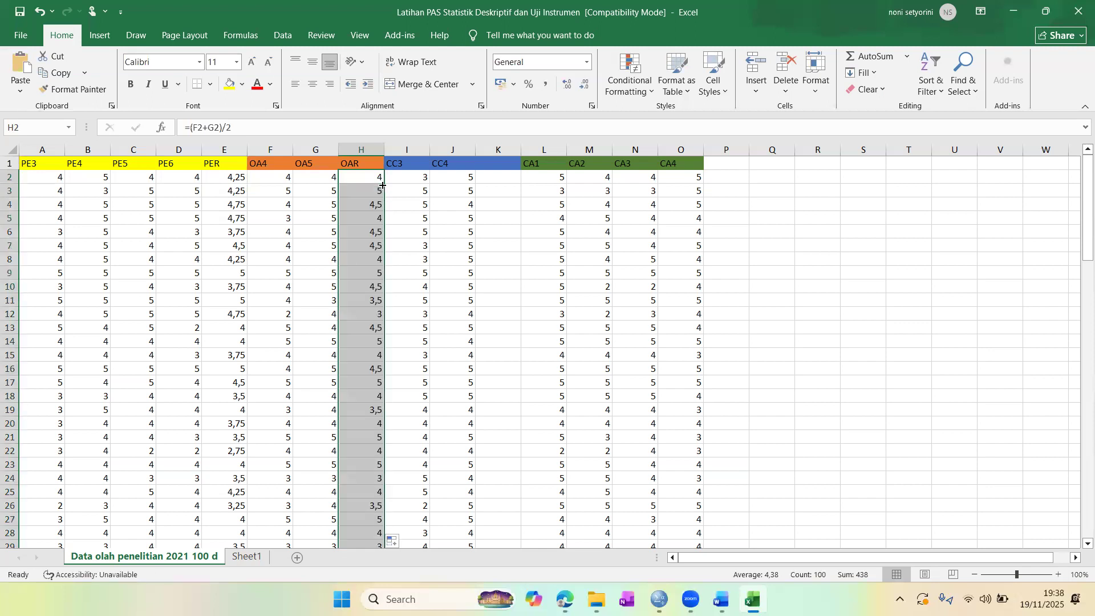
- Label the blank column after CC4 as CCR and fill it down with the indicator average =(I2+J2)/2 from K2
{"action": "left_click", "coordinate": [505, 162]}
{"action": "type", "text": "CC"}
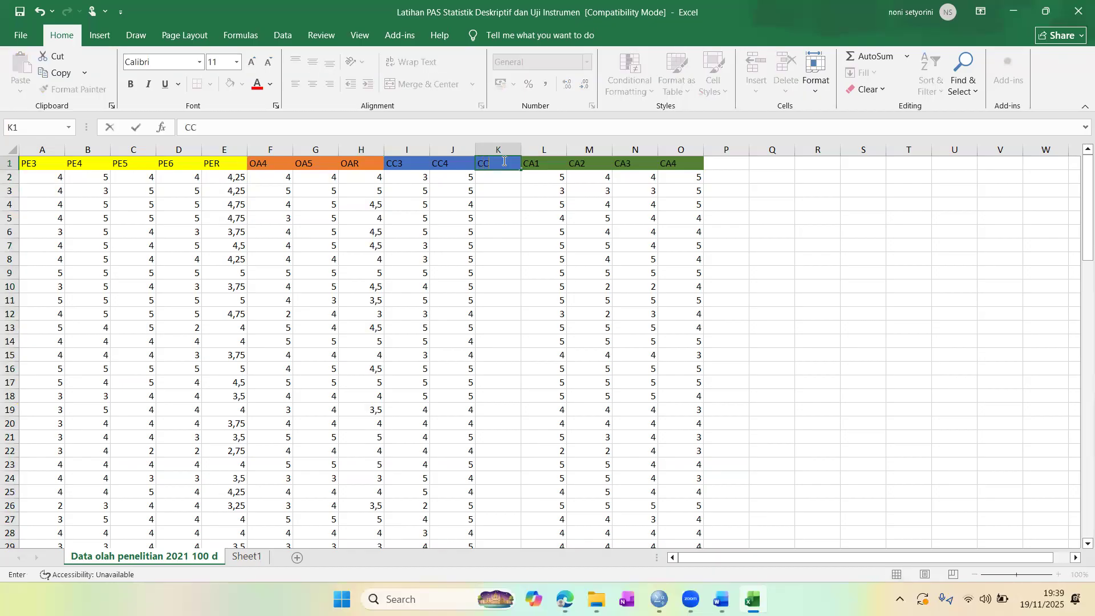
{"action": "type", "text": "R"}
{"action": "left_click", "coordinate": [500, 179]}
{"action": "type", "text": "="}
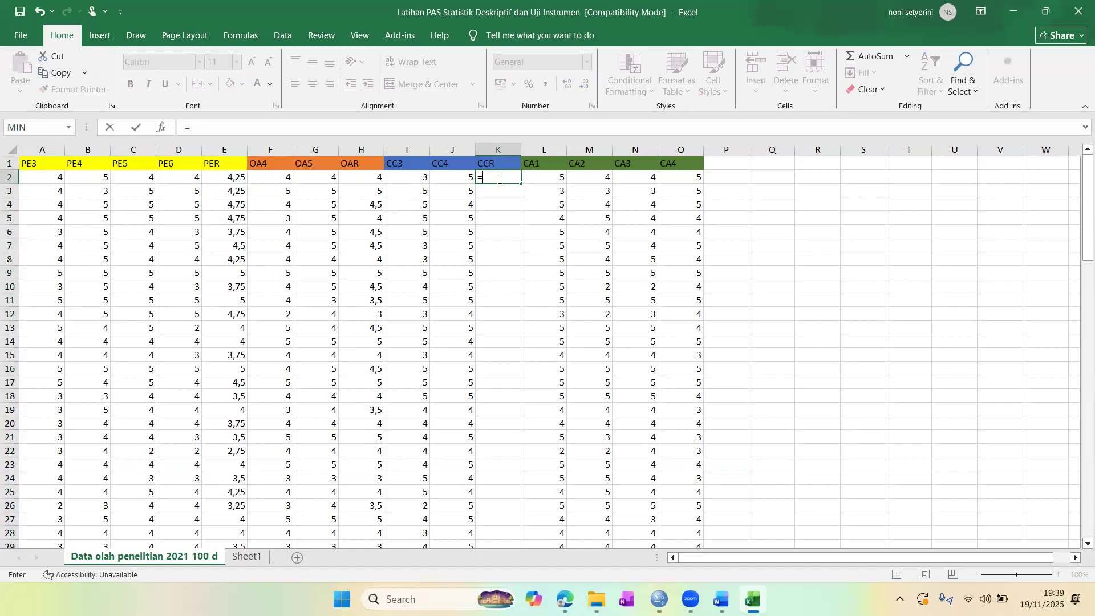
{"action": "type", "text": "("}
{"action": "left_click", "coordinate": [403, 177]}
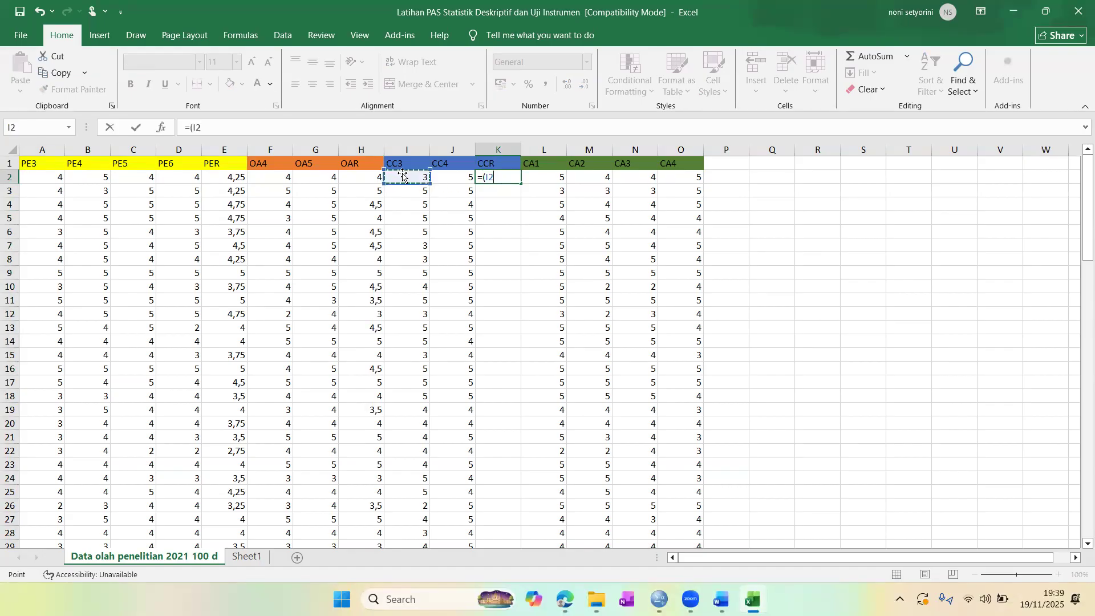
{"action": "type", "text": "+"}
{"action": "left_click", "coordinate": [454, 177]}
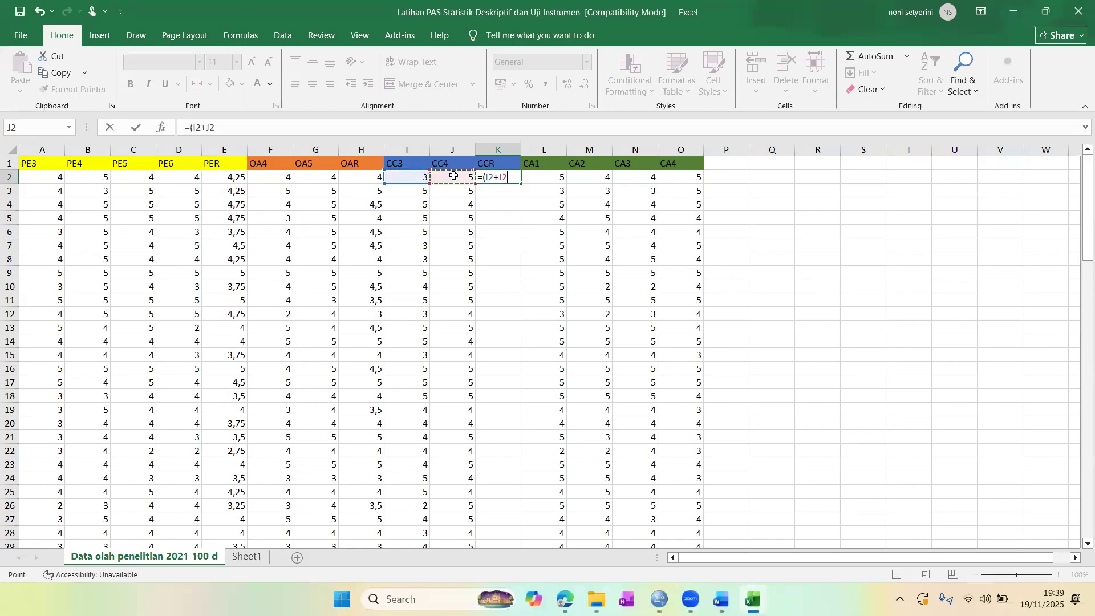
{"action": "type", "text": ")/2"}
{"action": "key", "text": "ctrl+Return"}
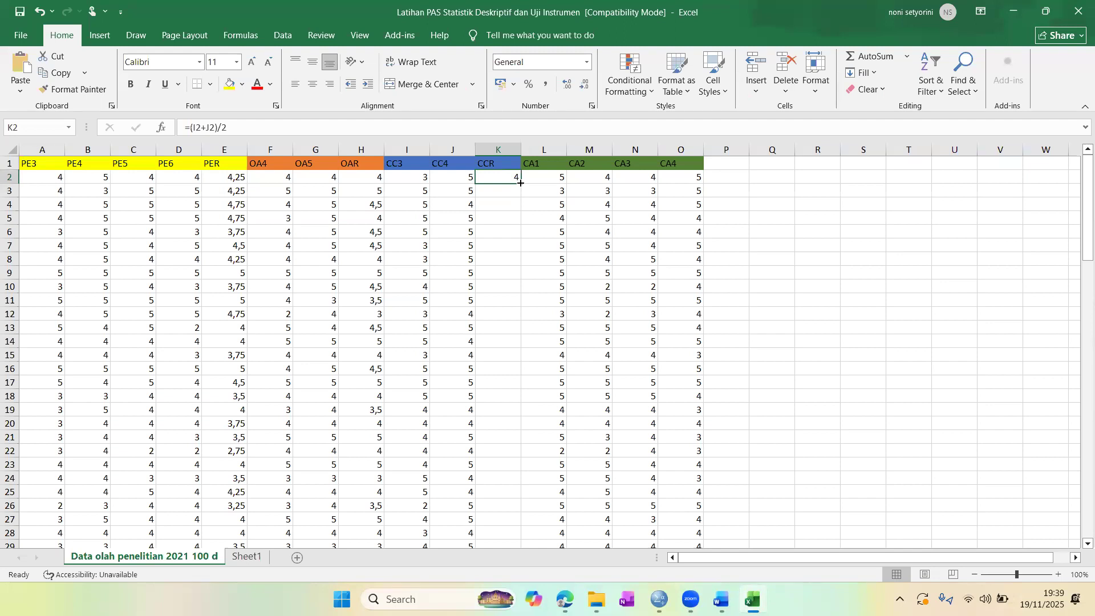
{"action": "double_click", "coordinate": [520, 183]}
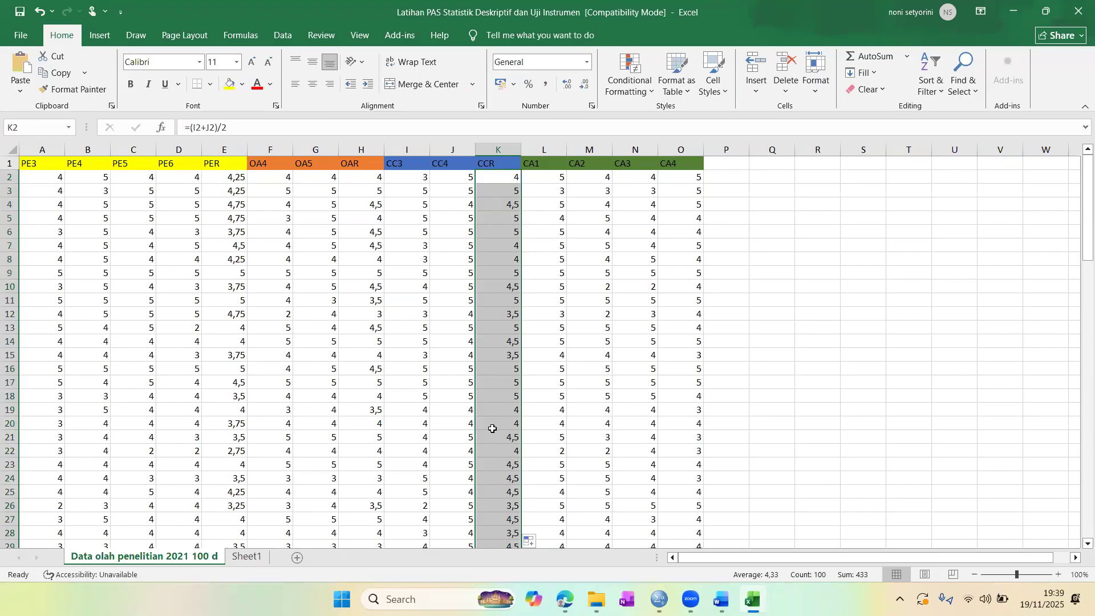
- Add the header CAR in cell P1, directly after the CA4 column
{"action": "left_click", "coordinate": [717, 164]}
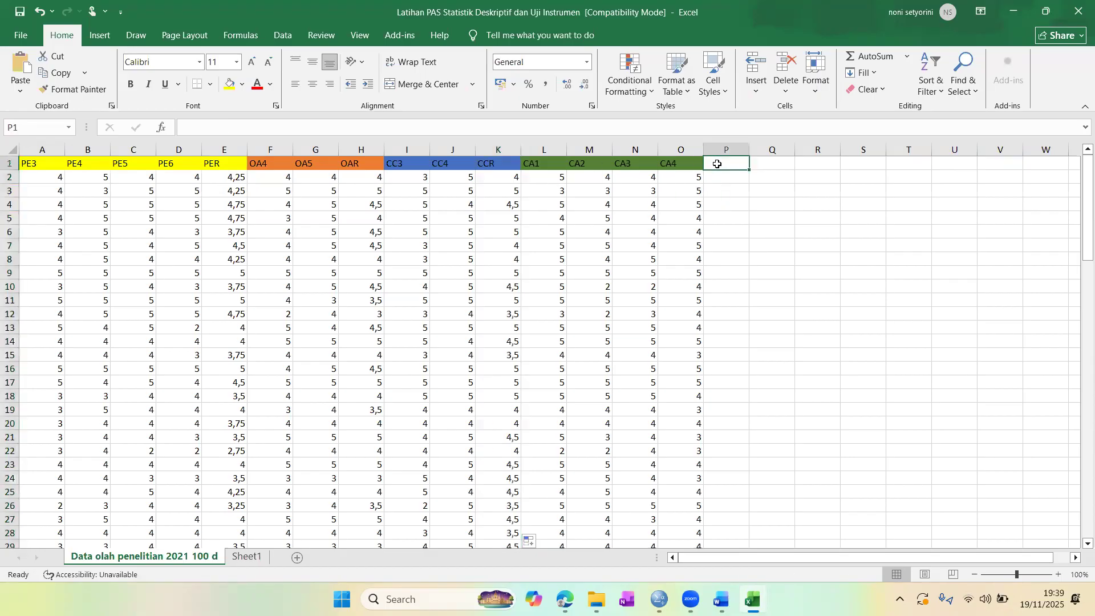
{"action": "type", "text": "CAR"}
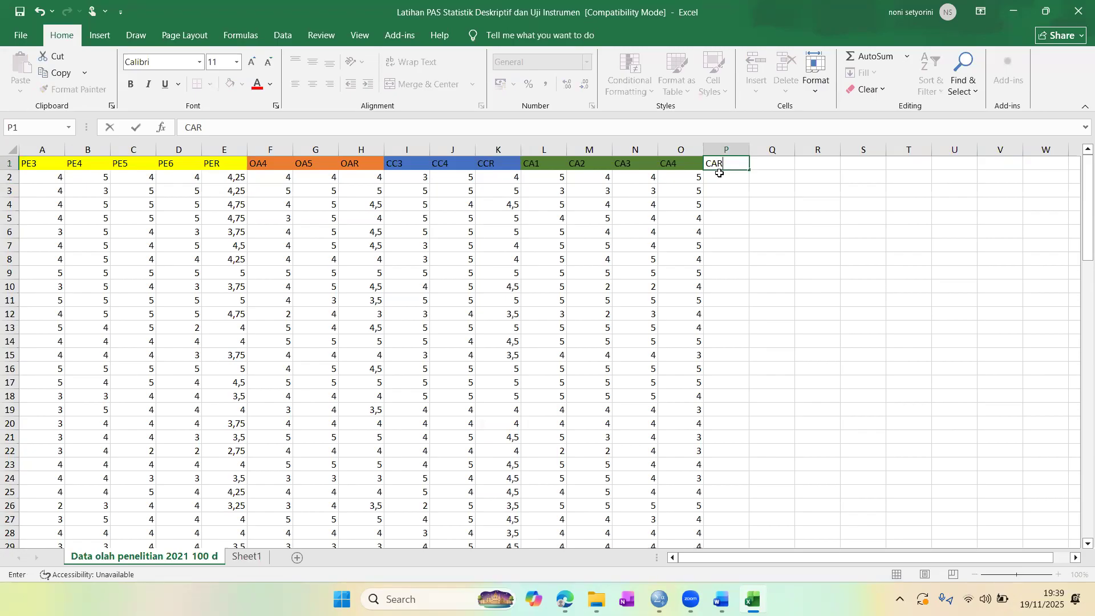
{"action": "key", "text": "Return"}
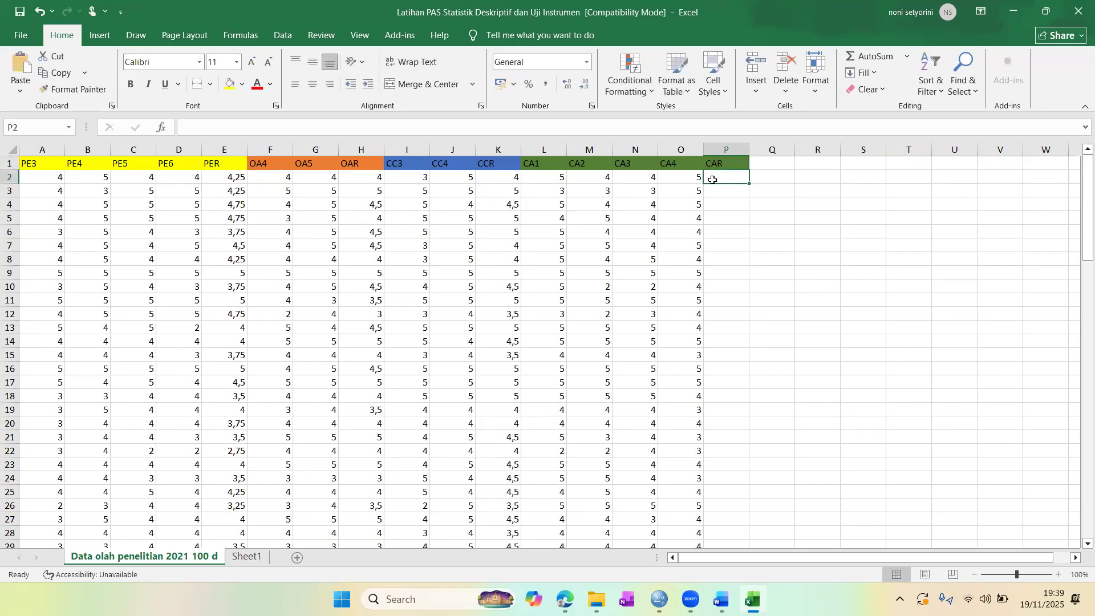
- Average the four CA indicators in P2 with =(L2+M2+N2+O2)/4 and fill the formula down the whole CAR column
{"action": "type", "text": "=("}
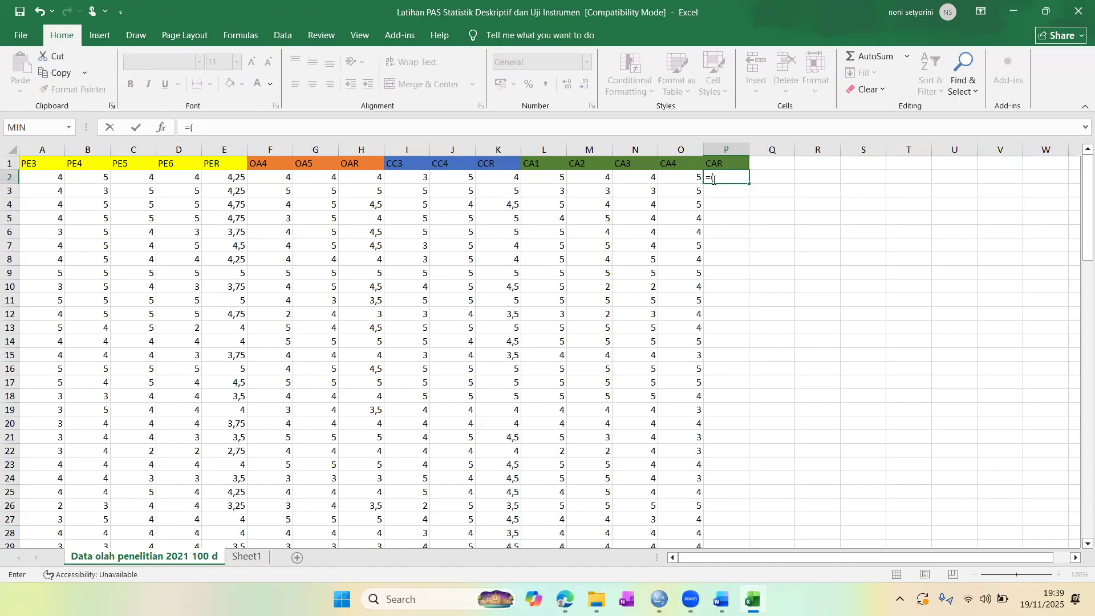
{"action": "left_click", "coordinate": [535, 174]}
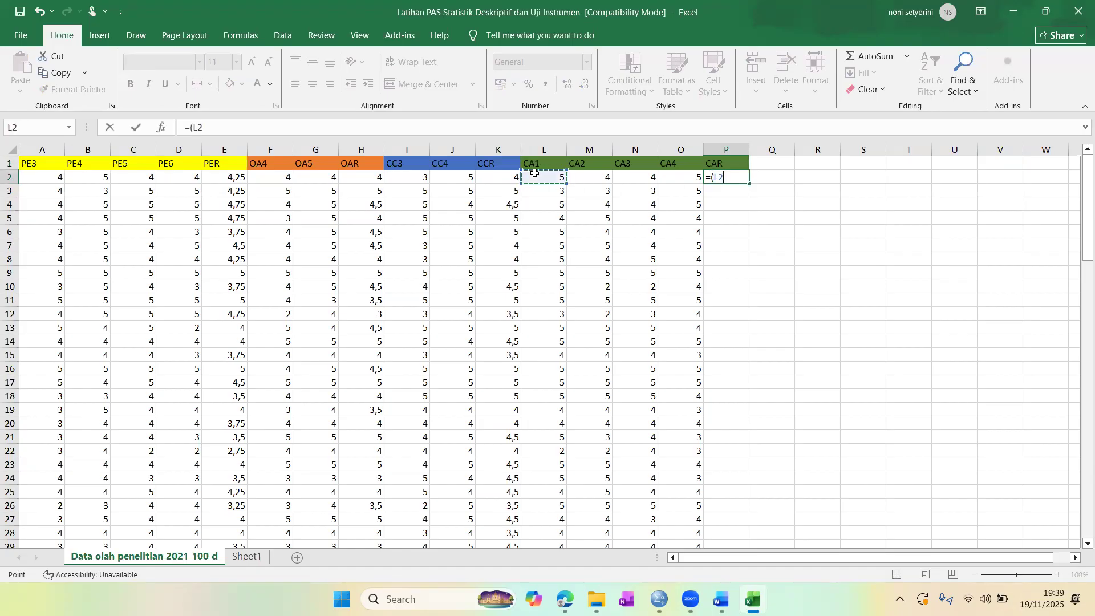
{"action": "type", "text": "+"}
{"action": "left_click", "coordinate": [593, 177]}
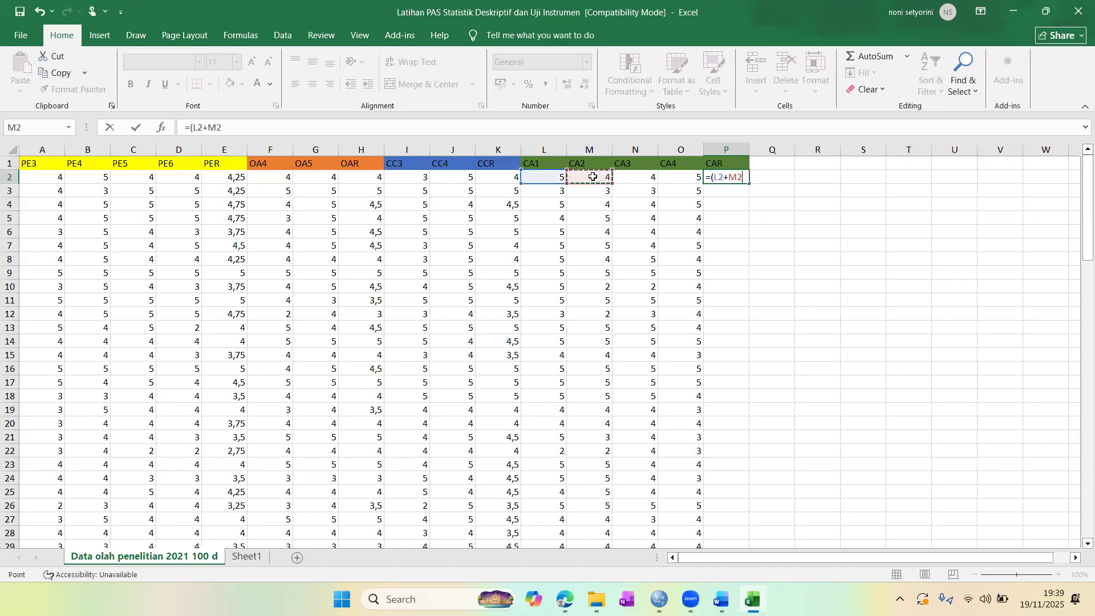
{"action": "type", "text": "+"}
{"action": "left_click", "coordinate": [643, 174]}
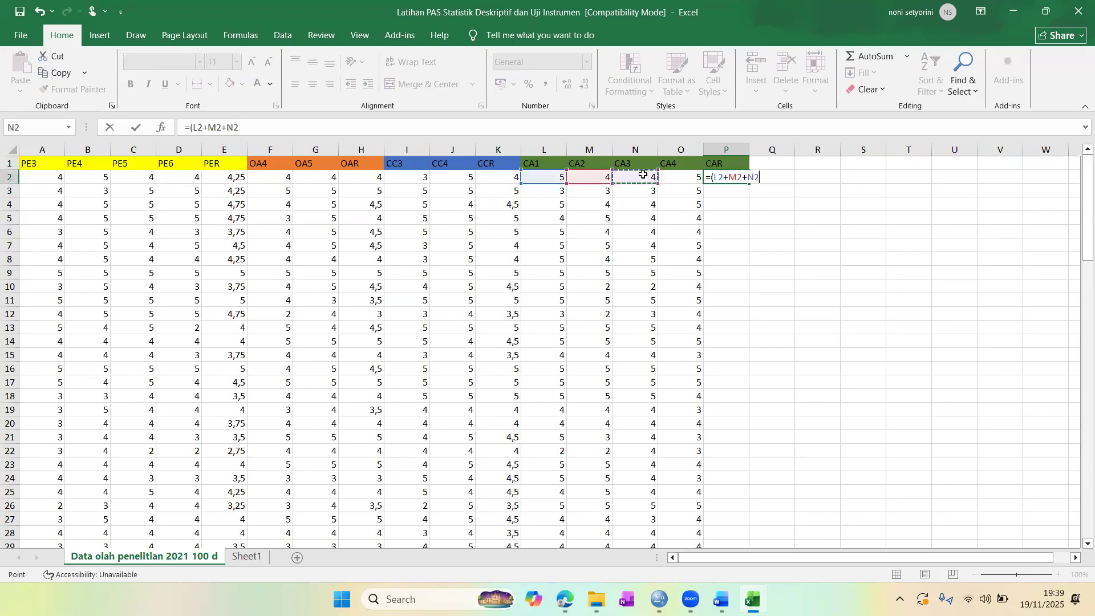
{"action": "type", "text": "+"}
{"action": "left_click", "coordinate": [683, 179]}
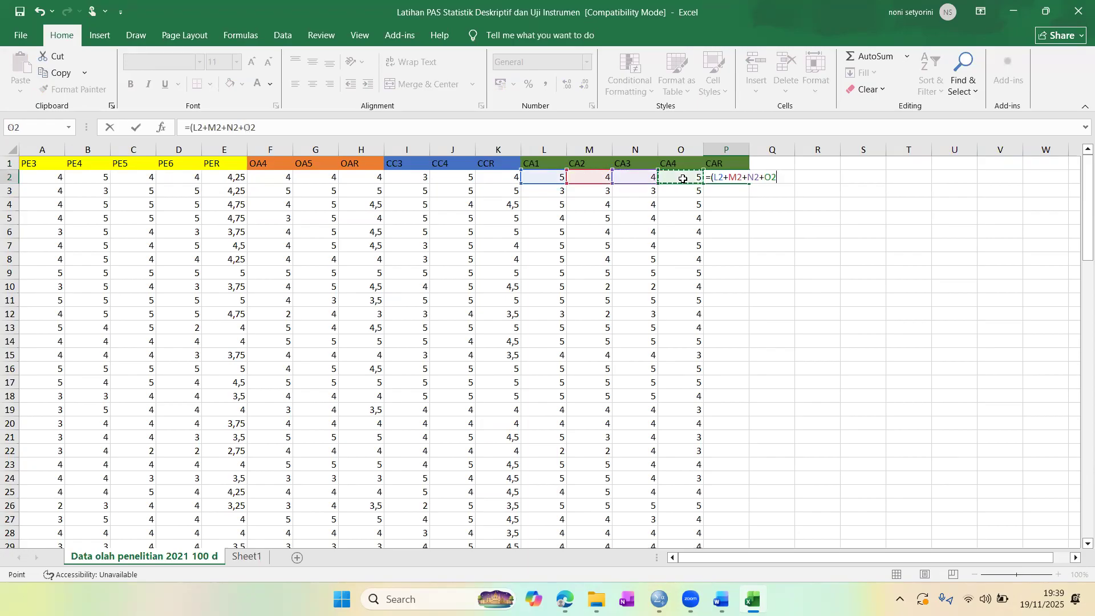
{"action": "type", "text": ")/4"}
{"action": "key", "text": "Return"}
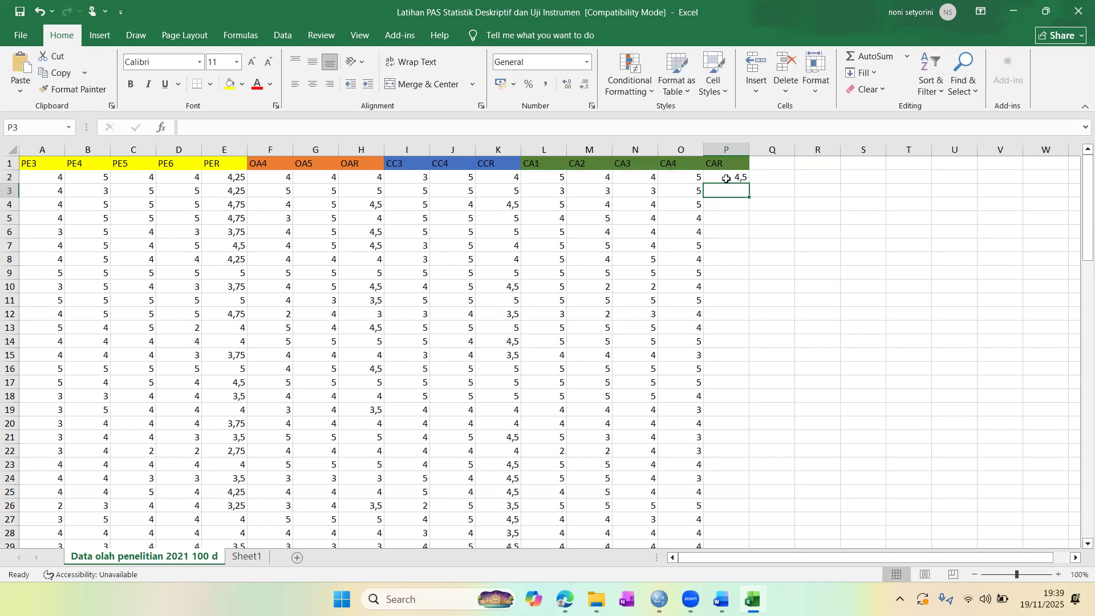
{"action": "left_click", "coordinate": [727, 179]}
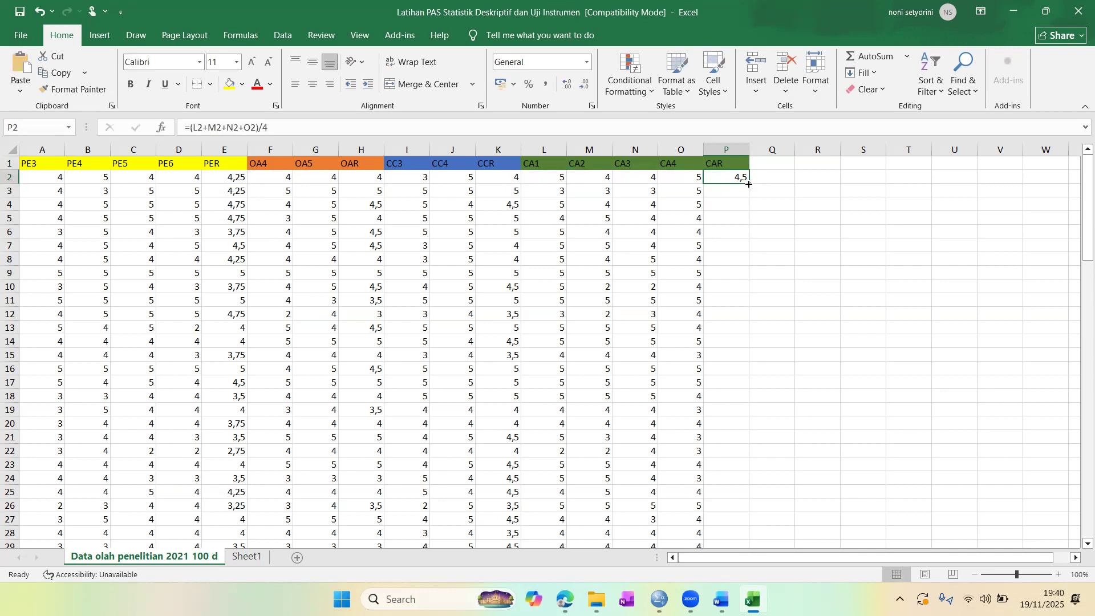
{"action": "double_click", "coordinate": [749, 184]}
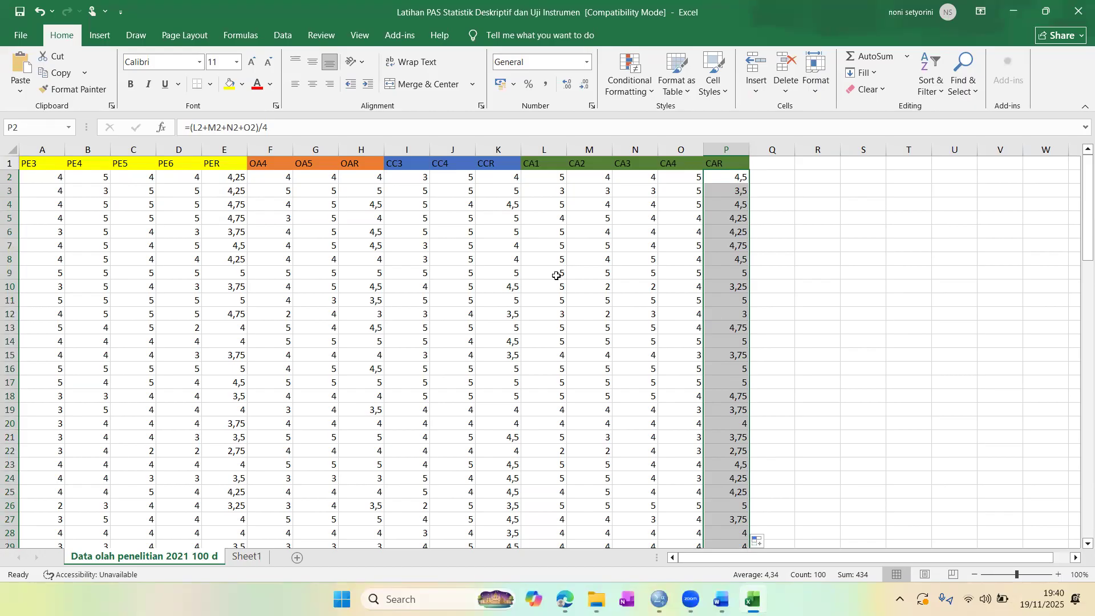
- Save a copy of the workbook in Downloads as Hasil valid latihan in Excel 97-2003 format, accepting the compatibility notice
{"action": "left_click", "coordinate": [7, 35]}
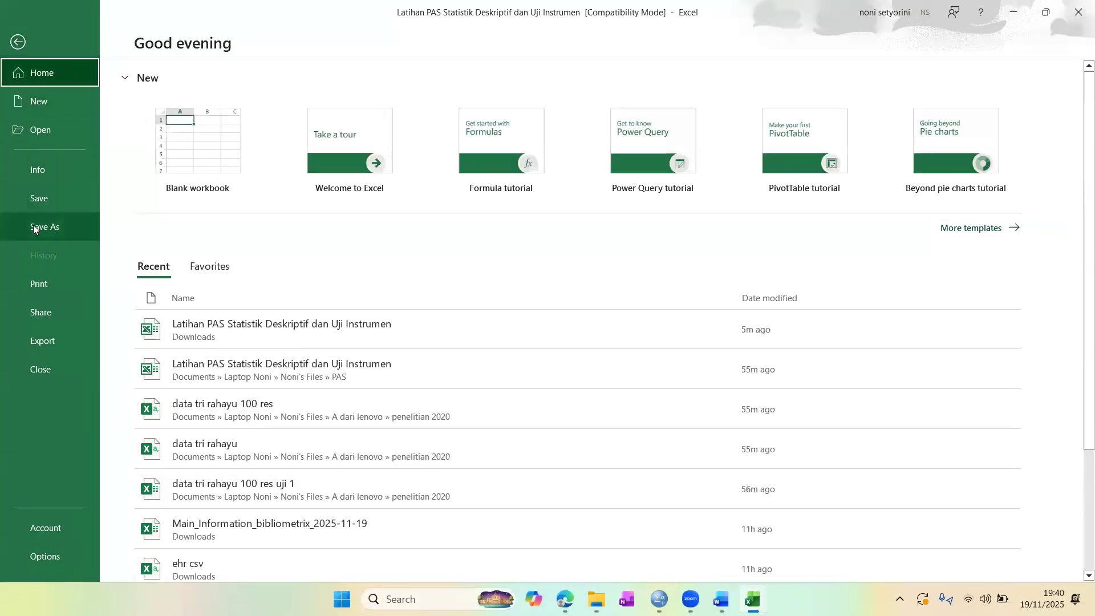
{"action": "left_click", "coordinate": [34, 226]}
{"action": "left_click", "coordinate": [398, 174]}
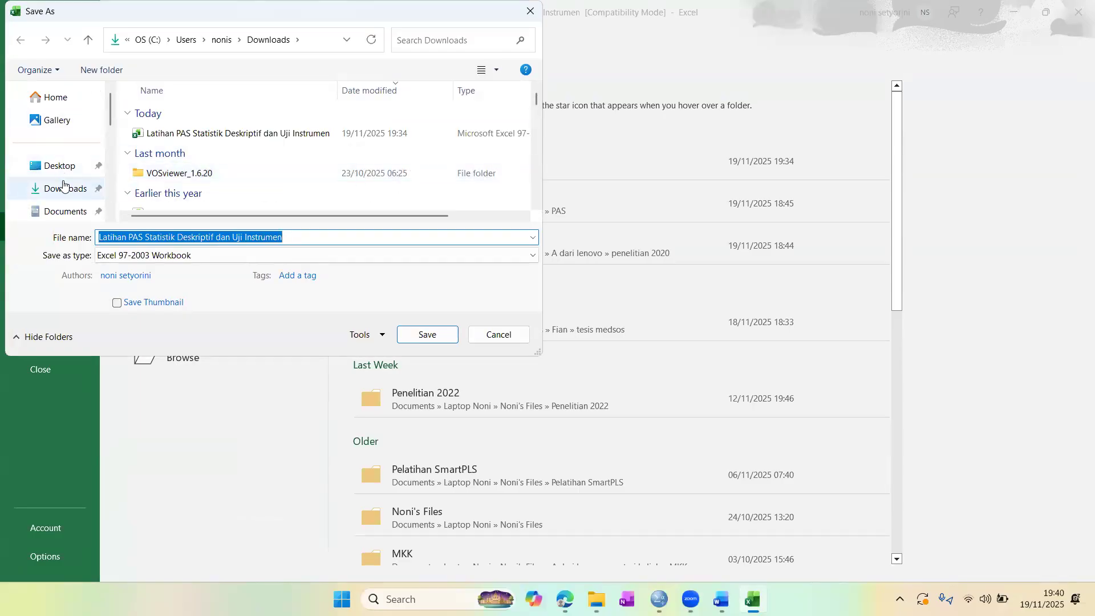
{"action": "left_click", "coordinate": [43, 188]}
{"action": "left_click", "coordinate": [251, 235]}
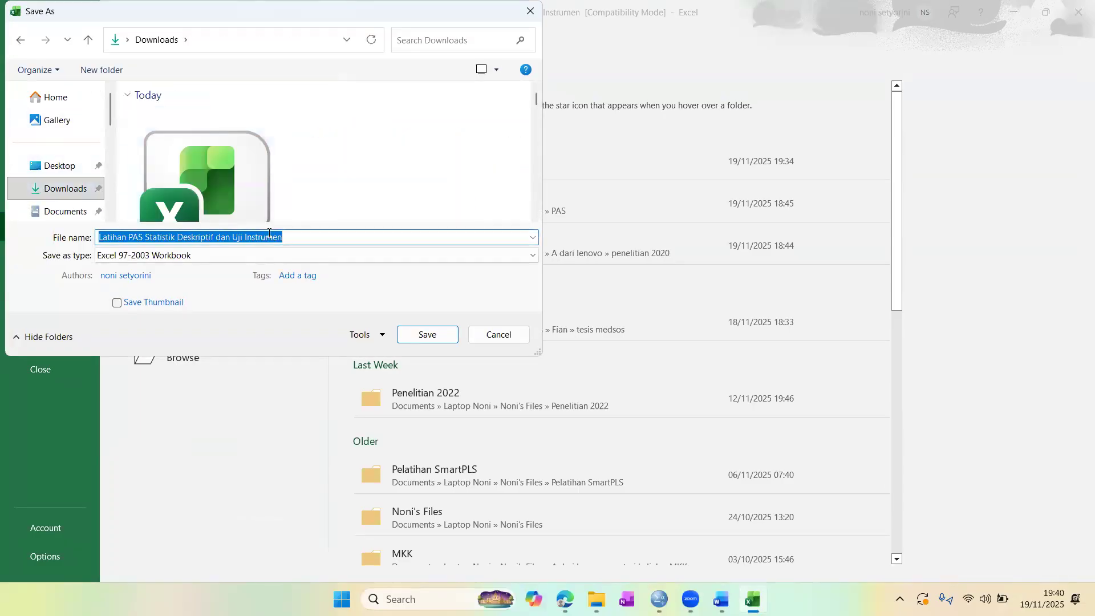
{"action": "type", "text": "Hasil va"}
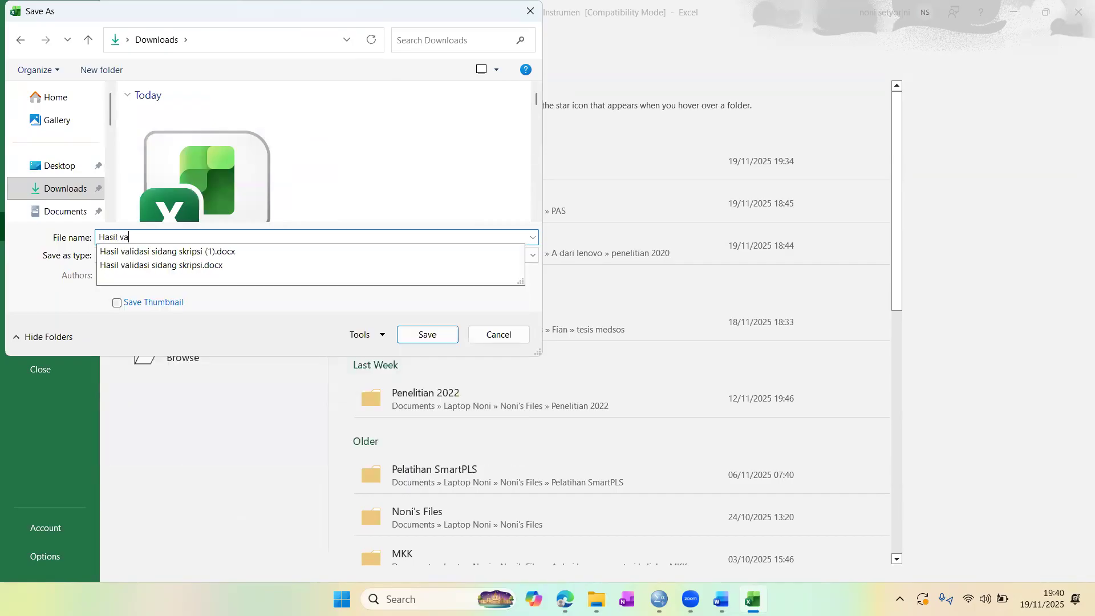
{"action": "type", "text": "lid "}
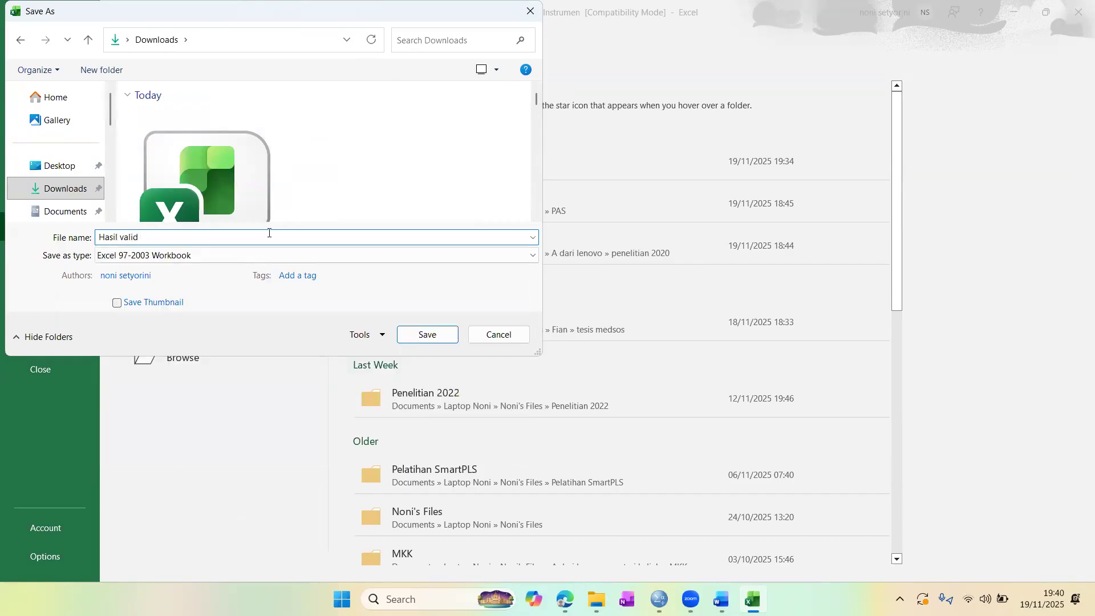
{"action": "type", "text": "latihan"}
{"action": "key", "text": "Return"}
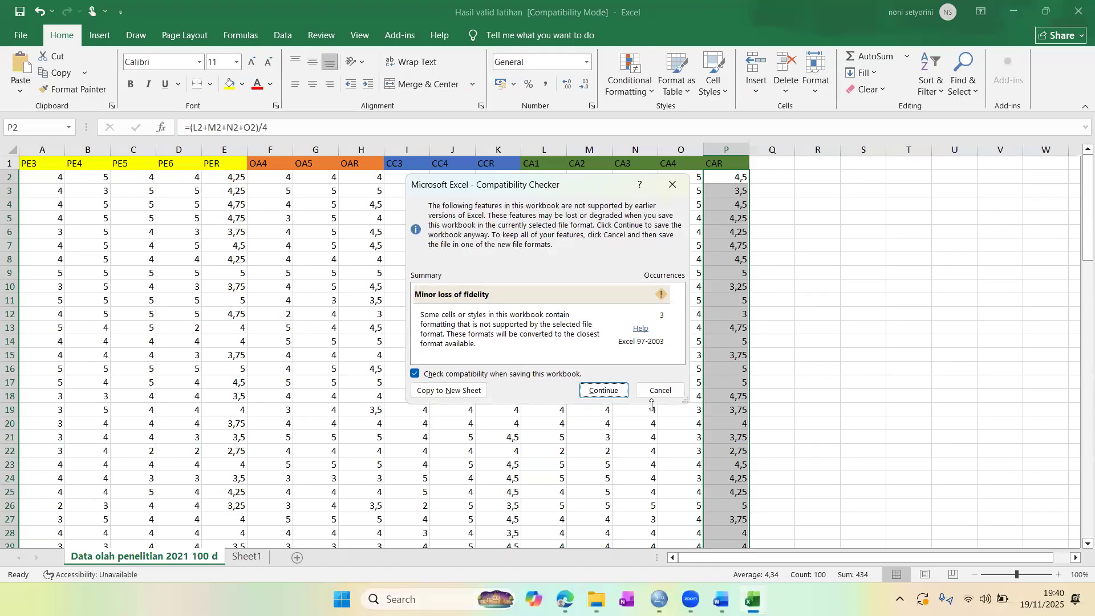
{"action": "left_click", "coordinate": [607, 391]}
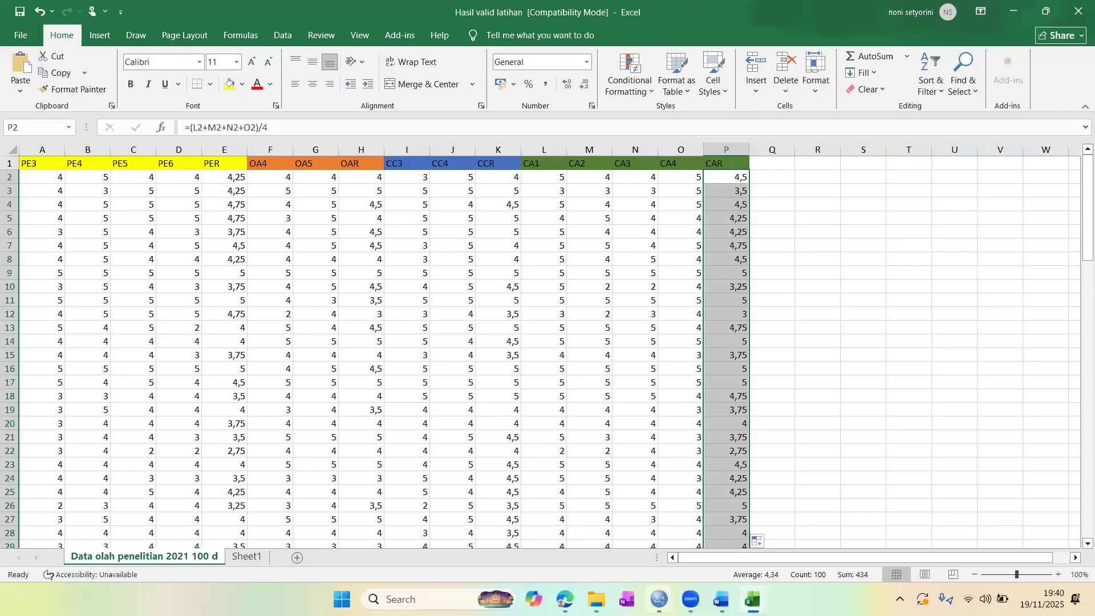
- Switch to SPSS Statistics and create a new empty dataset
{"action": "mouse_move", "coordinate": [660, 599]}
{"action": "left_click", "coordinate": [699, 526]}
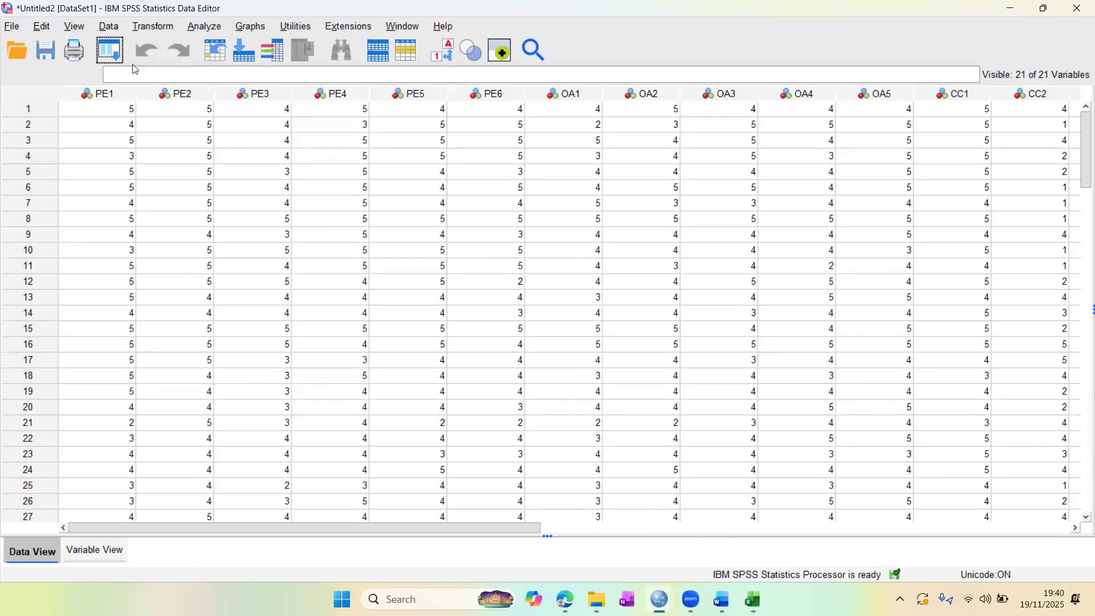
{"action": "left_click", "coordinate": [15, 28]}
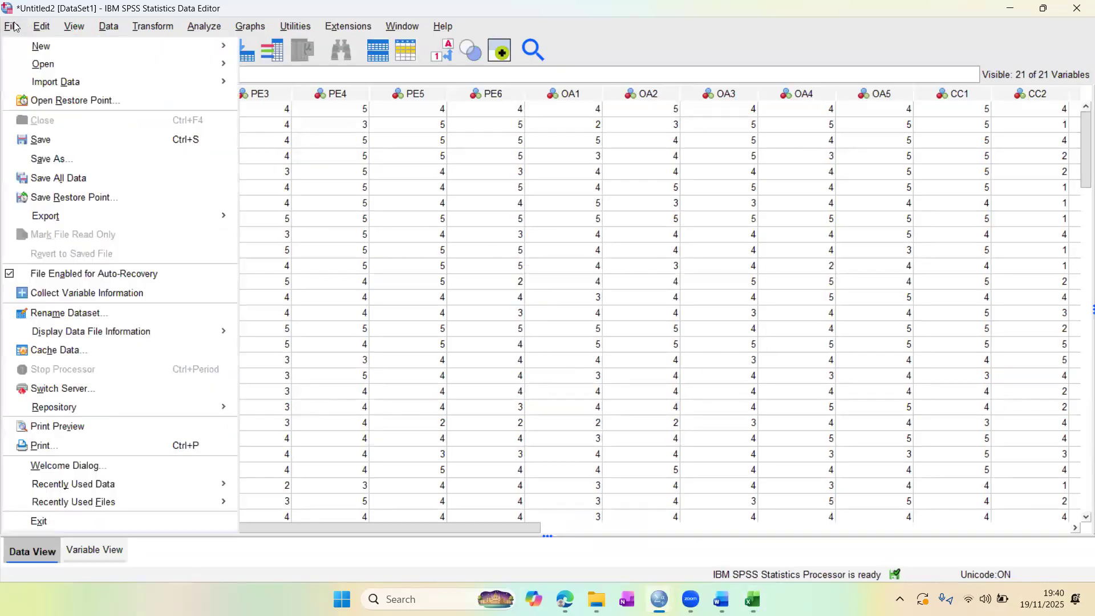
{"action": "mouse_move", "coordinate": [76, 52]}
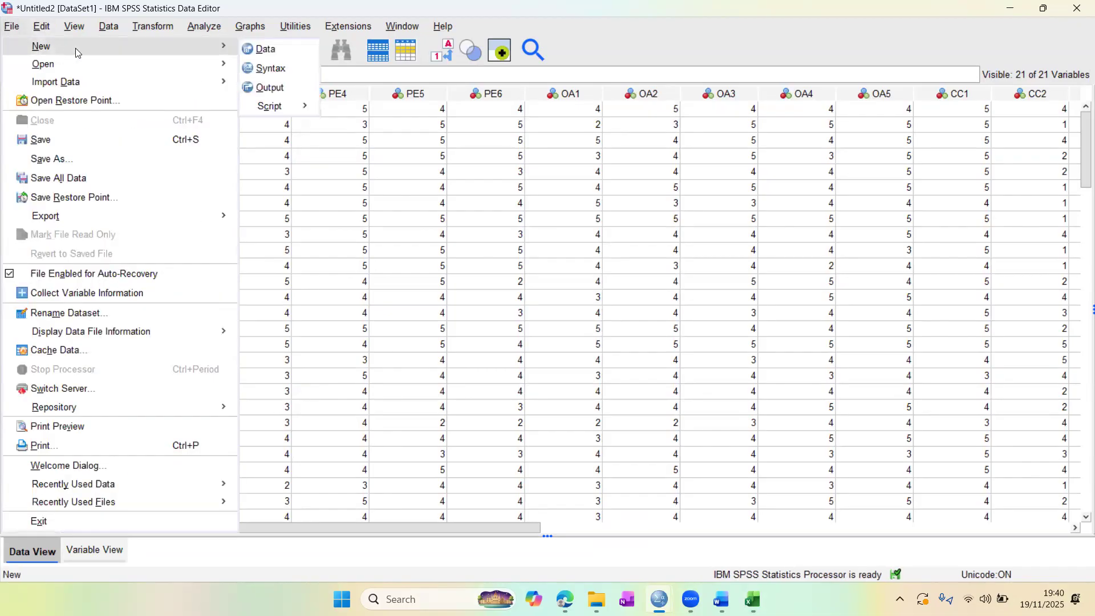
{"action": "key", "text": "Right"}
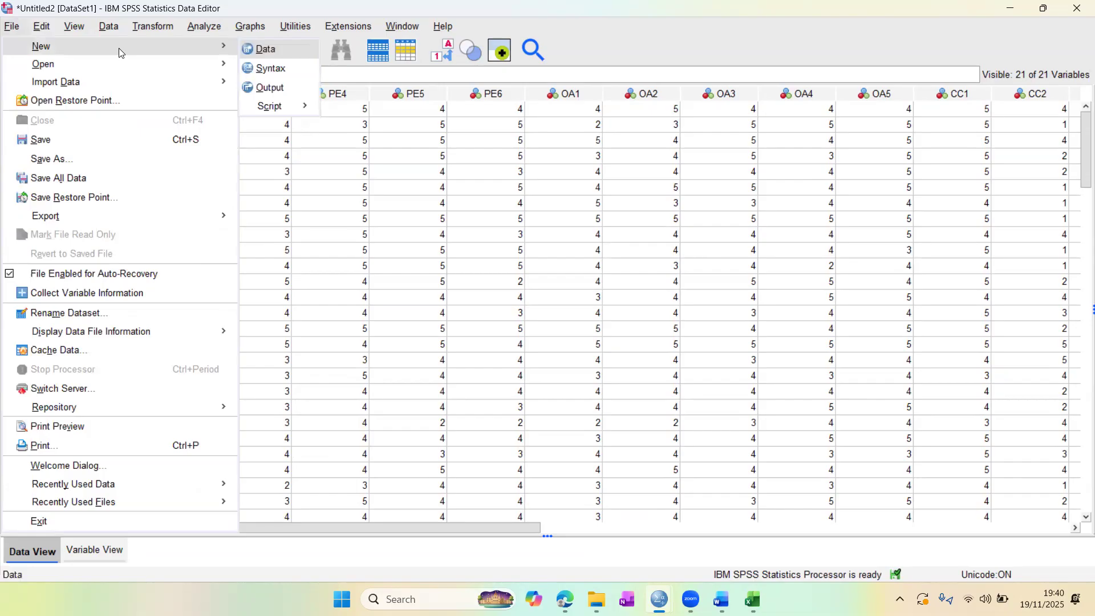
{"action": "key", "text": "Return"}
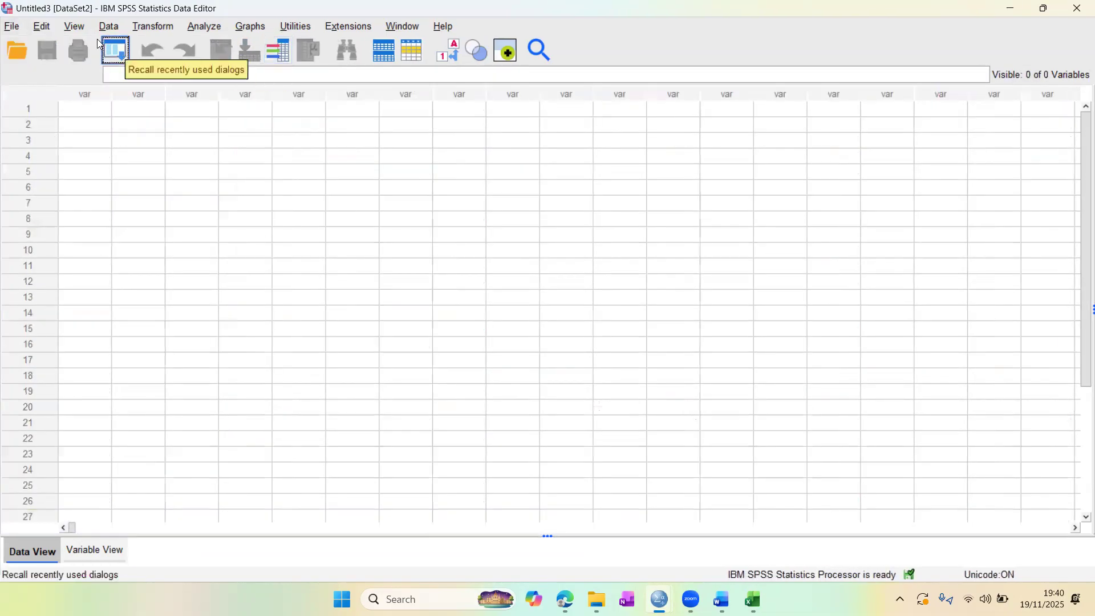
- Begin opening a data file in SPSS, close the Hasil valid latihan workbook in Excel, and set the file type to Excel
{"action": "left_click", "coordinate": [10, 29]}
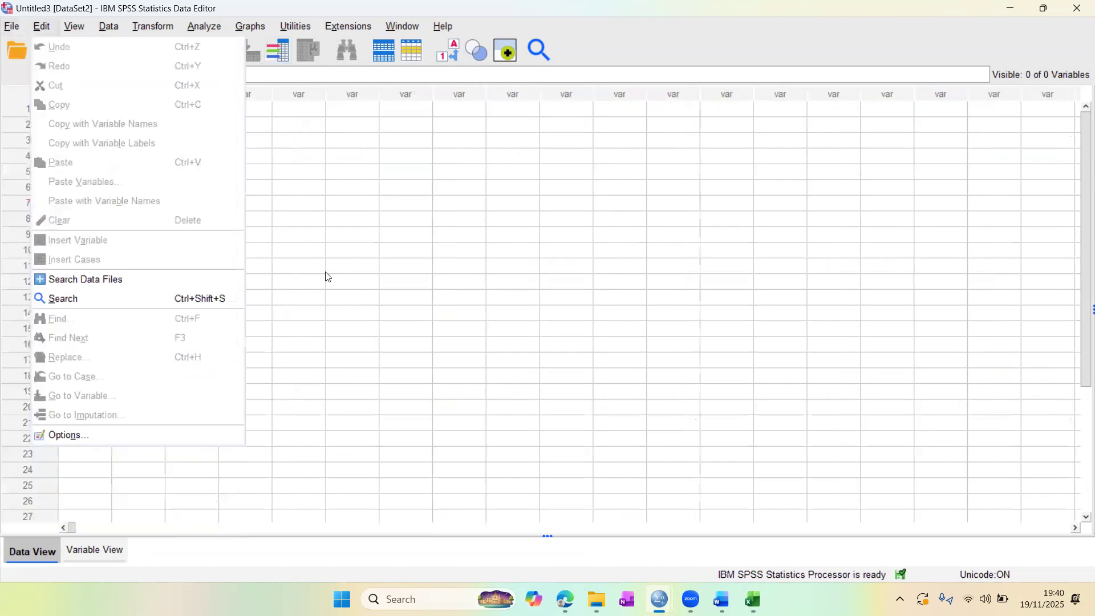
{"action": "left_click", "coordinate": [583, 301]}
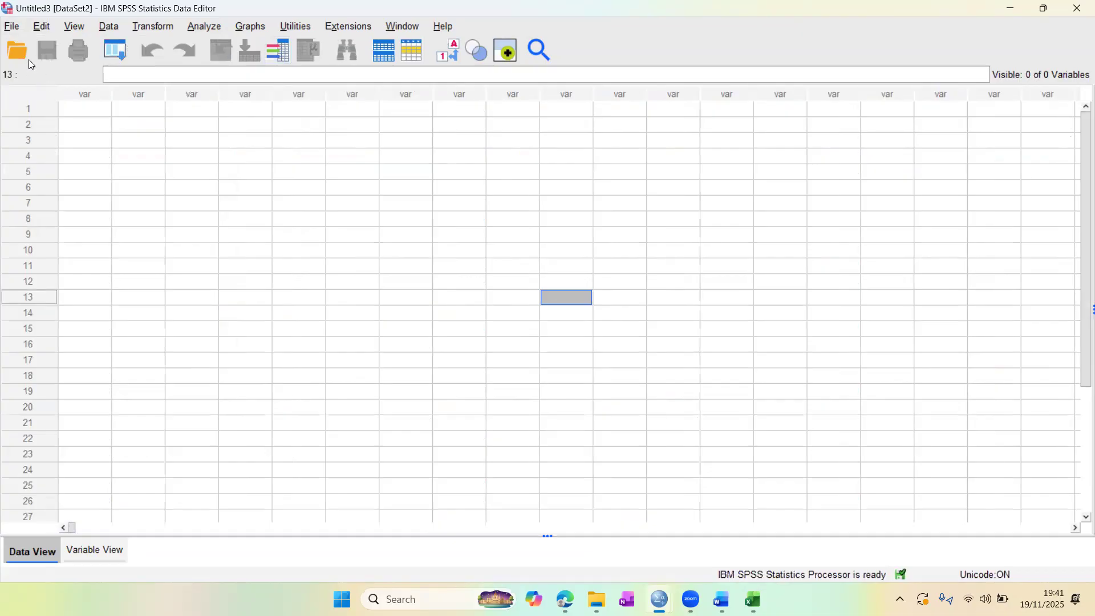
{"action": "left_click", "coordinate": [10, 29]}
{"action": "mouse_move", "coordinate": [114, 65]}
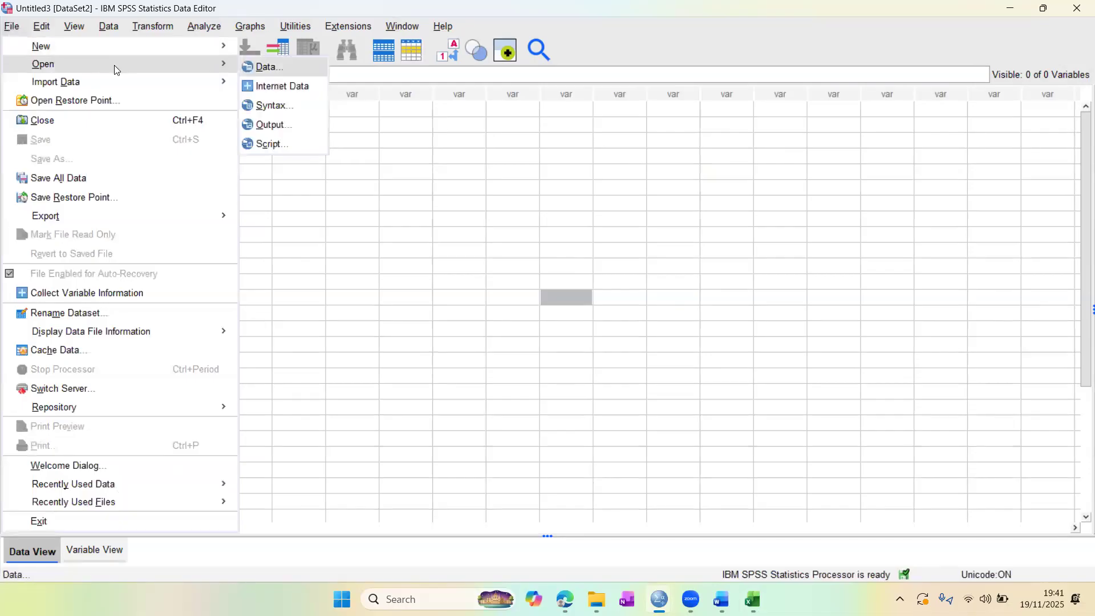
{"action": "key", "text": "Return"}
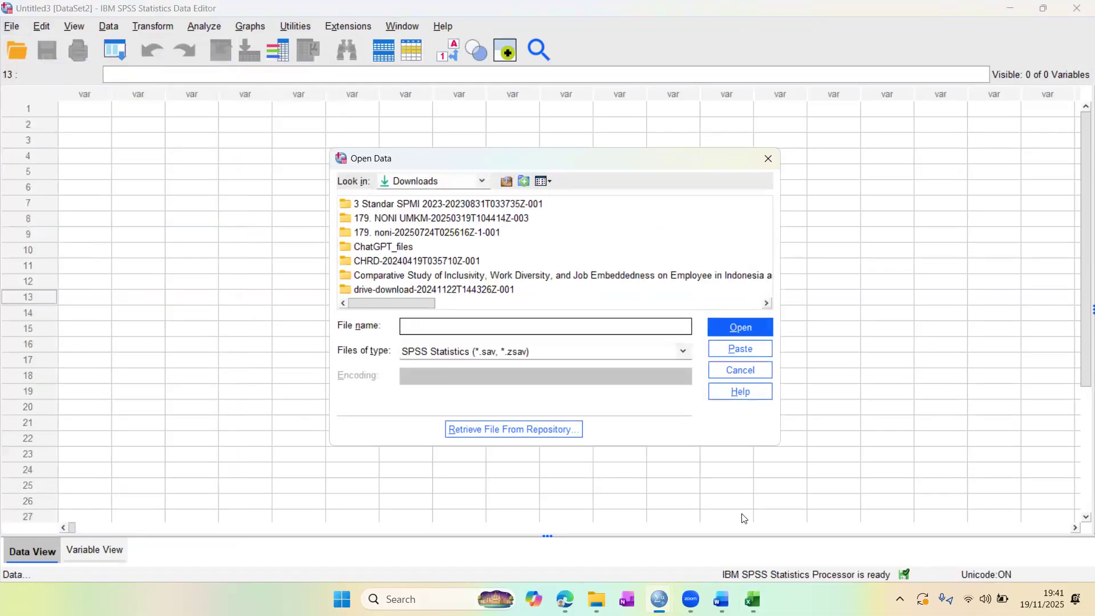
{"action": "mouse_move", "coordinate": [753, 599]}
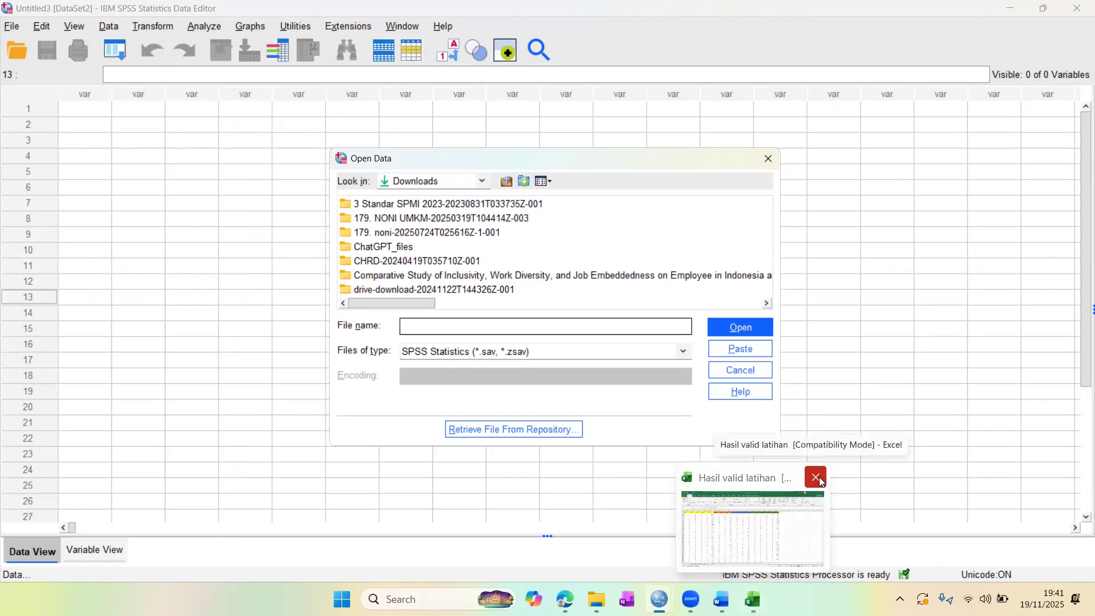
{"action": "left_click", "coordinate": [822, 478]}
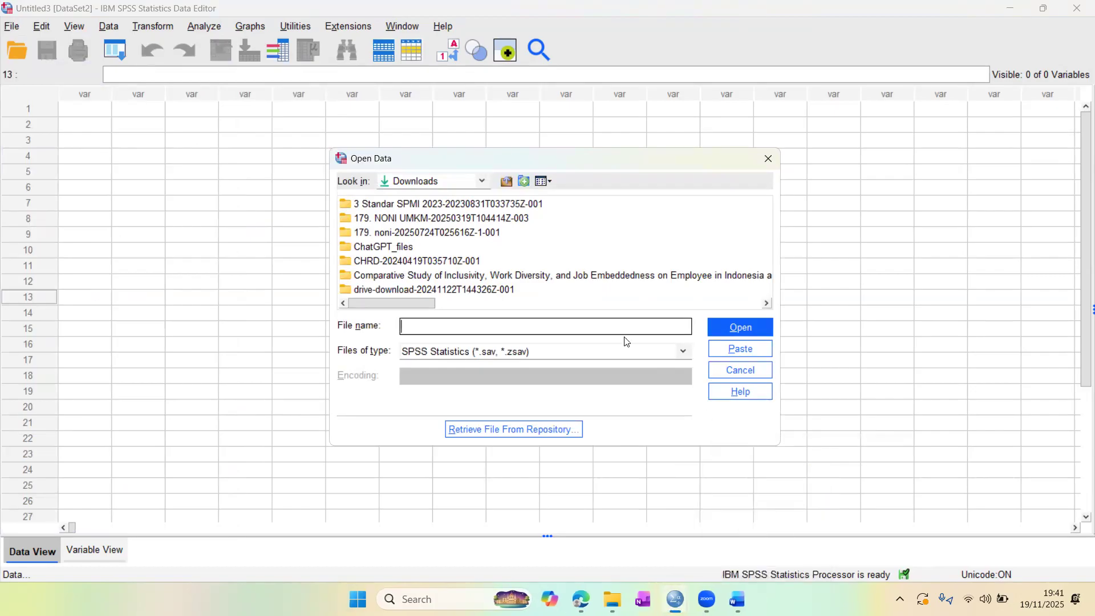
{"action": "left_click", "coordinate": [499, 358]}
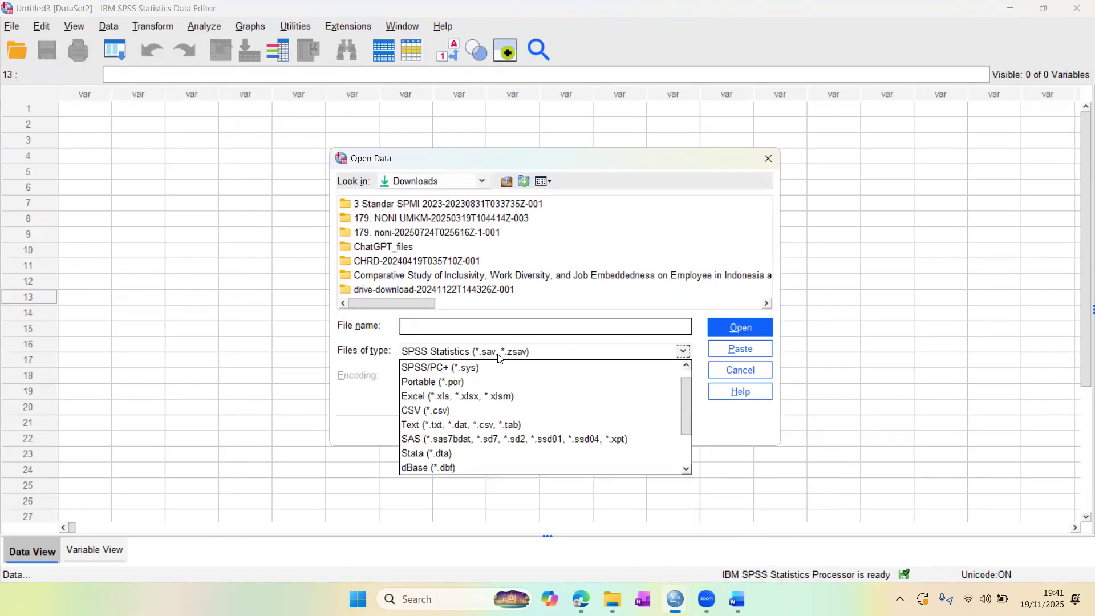
{"action": "left_click", "coordinate": [467, 397]}
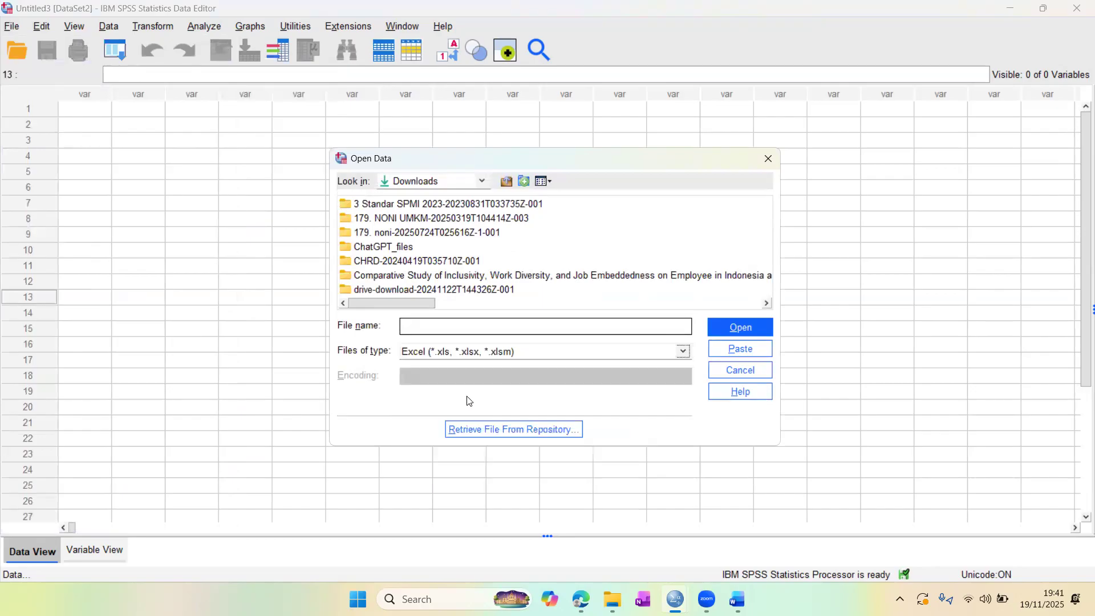
- Try the file name valid, check the refreshed Downloads folder in File Explorer for the saved workbook's name, and return to SPSS
{"action": "left_click", "coordinate": [420, 329]}
{"action": "type", "text": "valid"}
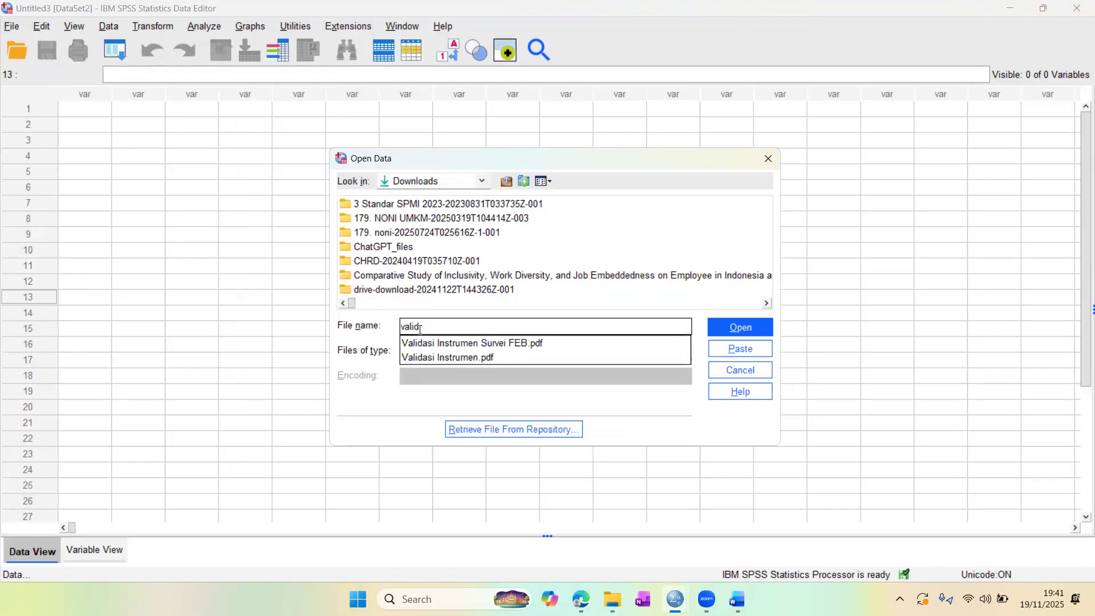
{"action": "mouse_move", "coordinate": [612, 599]}
{"action": "left_click", "coordinate": [606, 542]}
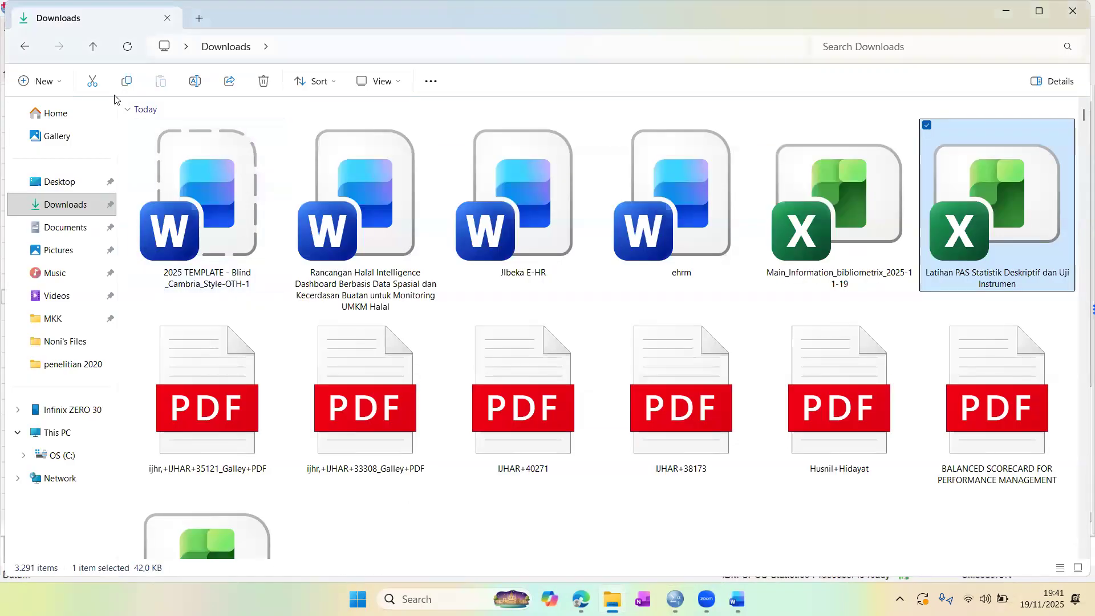
{"action": "left_click", "coordinate": [127, 50]}
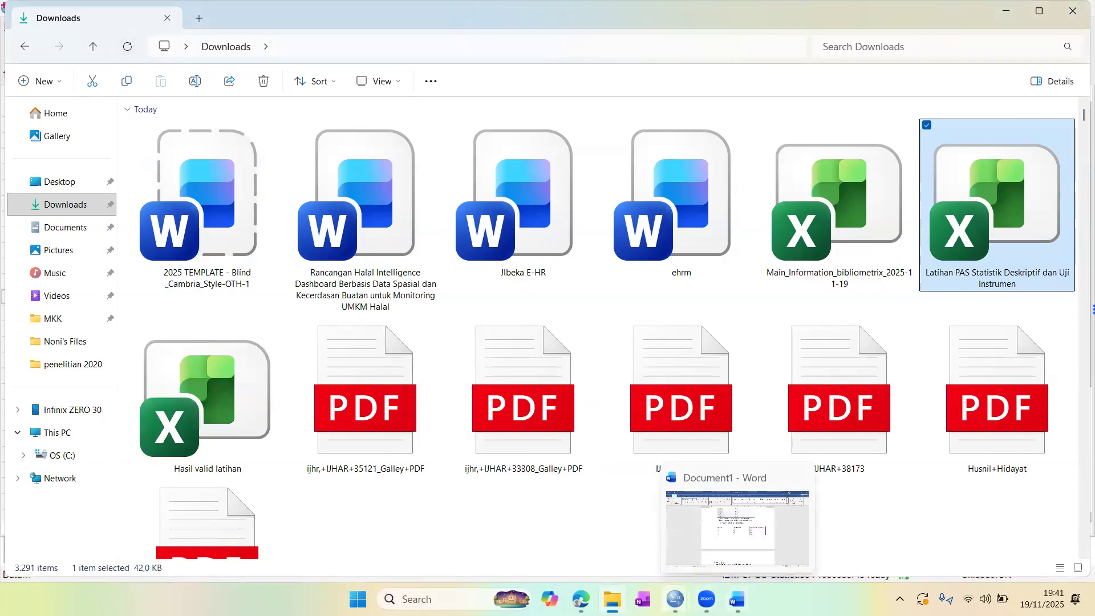
{"action": "mouse_move", "coordinate": [675, 599]}
{"action": "left_click", "coordinate": [822, 524]}
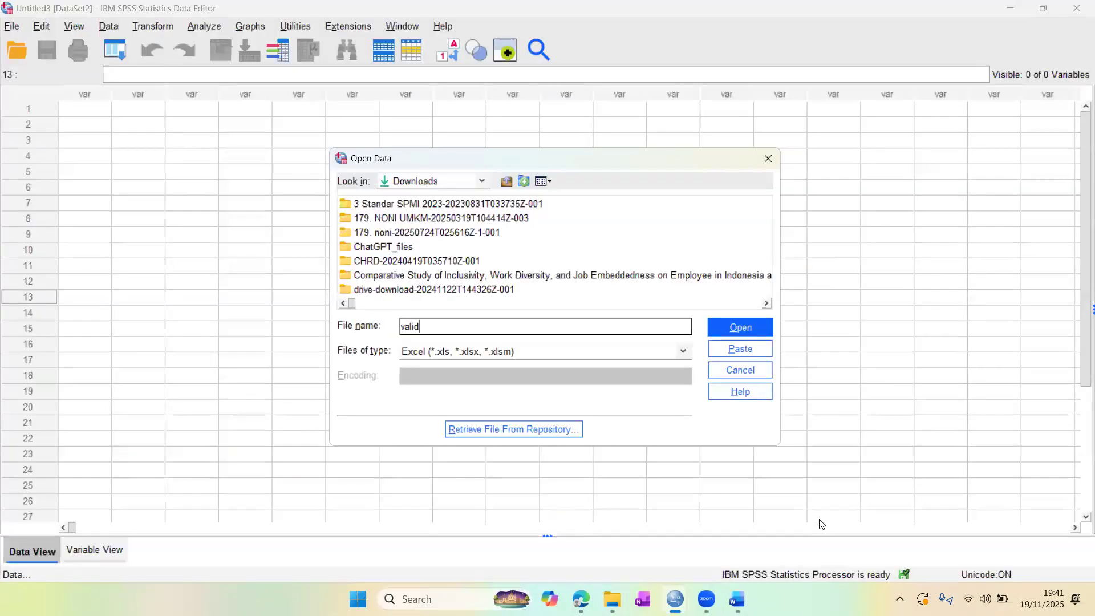
- Import Hasil valid latihan.xls from Downloads, reading the sheet Data olah penelitian 2021 100 d with variable names from its first row
{"action": "key", "text": "BackSpace"}
{"action": "key", "text": "BackSpace"}
{"action": "key", "text": "BackSpace"}
{"action": "key", "text": "BackSpace"}
{"action": "key", "text": "BackSpace"}
{"action": "type", "text": "hasil"}
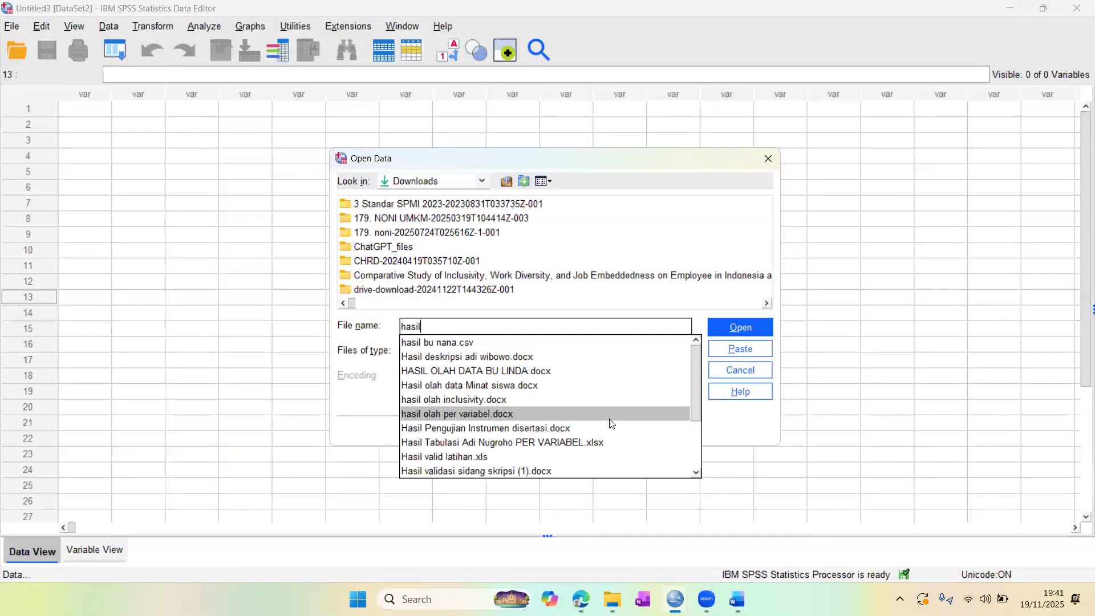
{"action": "left_click", "coordinate": [524, 456]}
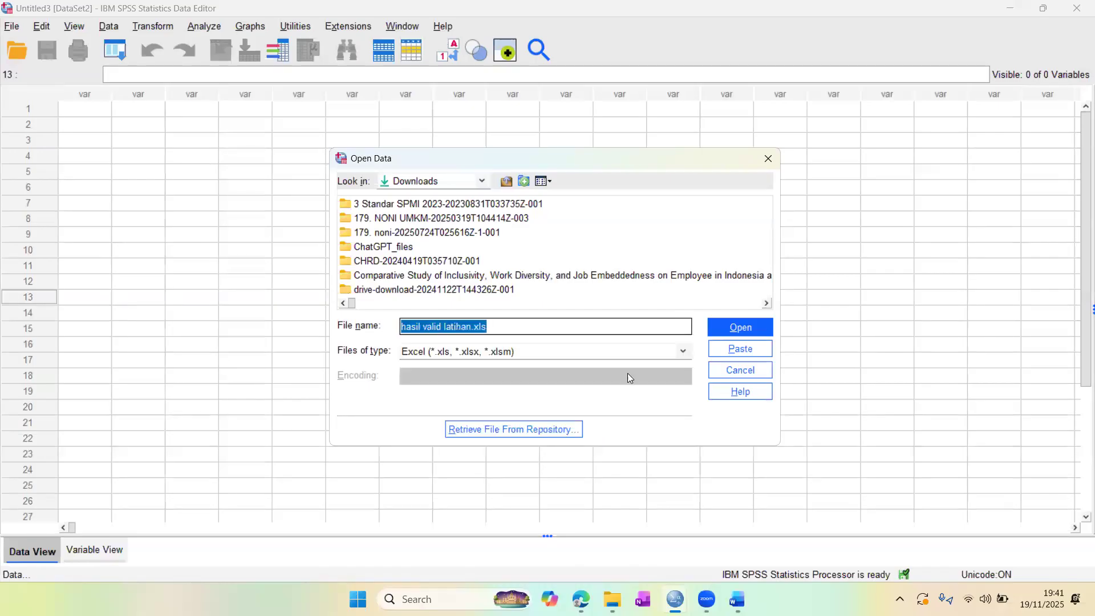
{"action": "left_click", "coordinate": [735, 329]}
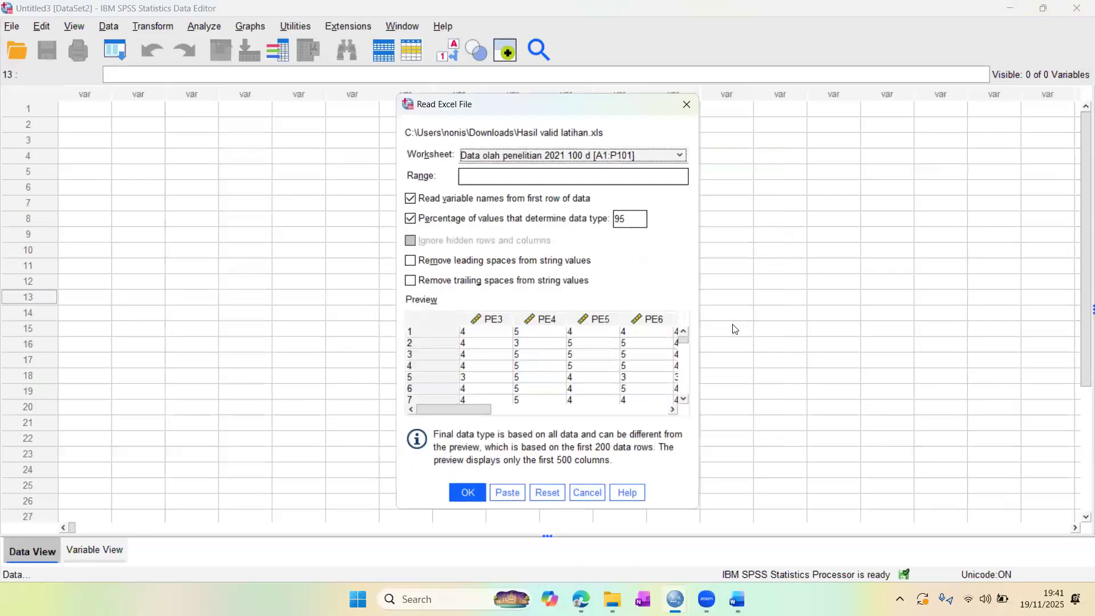
{"action": "left_click", "coordinate": [467, 497]}
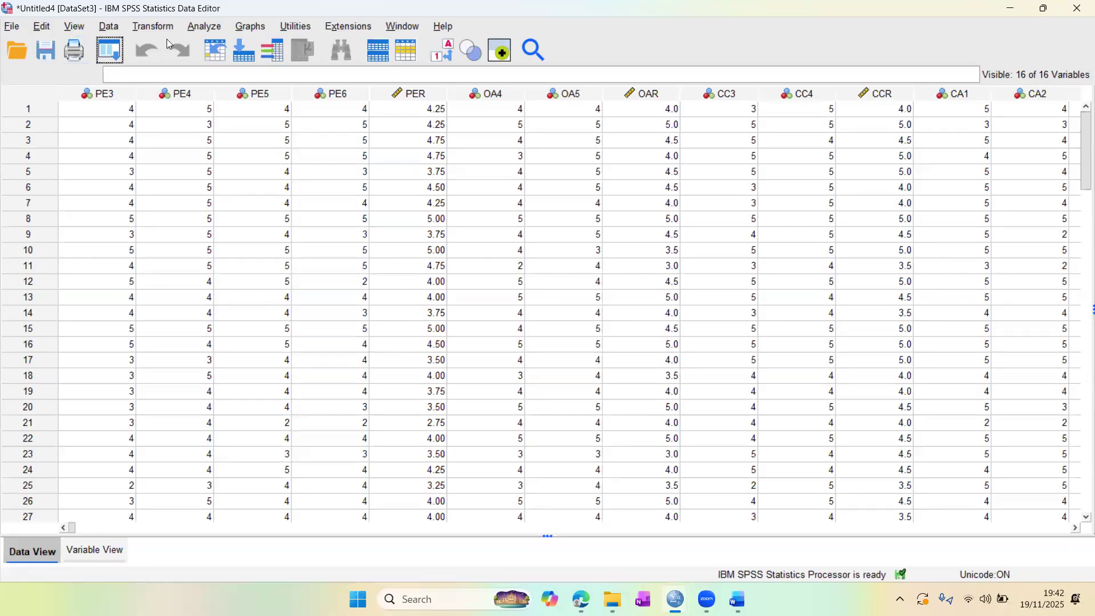
- Open the Linear Regression setup for the imported dataset
{"action": "left_click", "coordinate": [204, 27]}
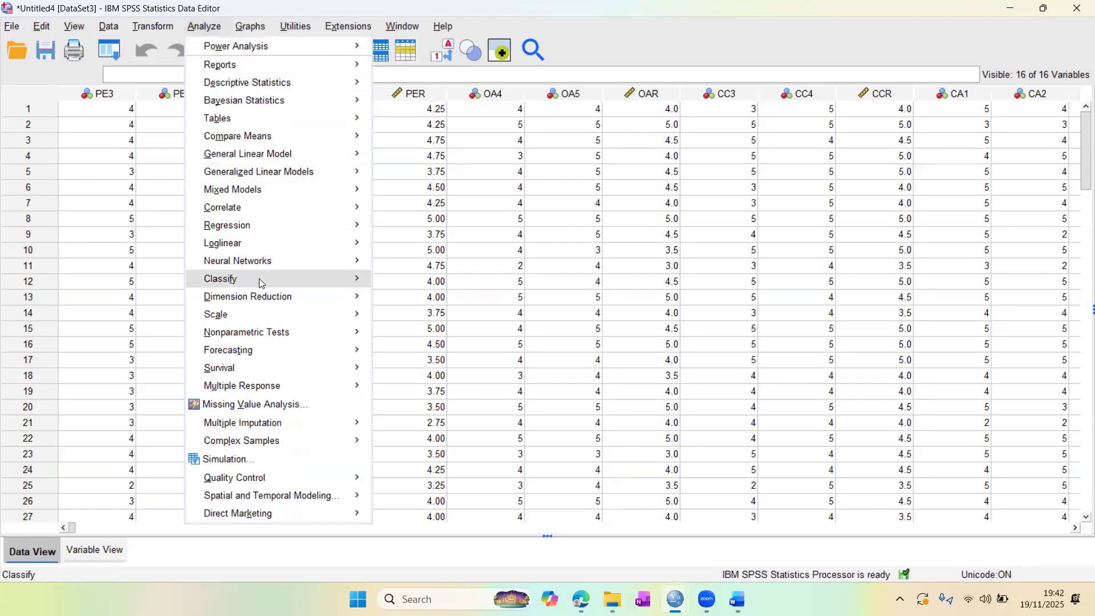
{"action": "mouse_move", "coordinate": [296, 227]}
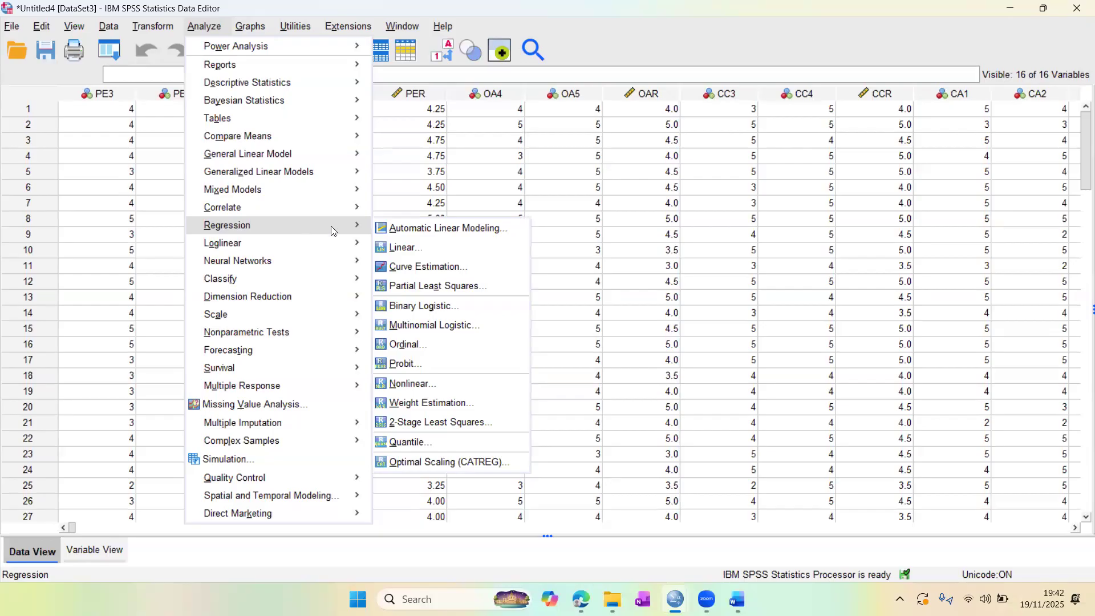
{"action": "left_click", "coordinate": [409, 250]}
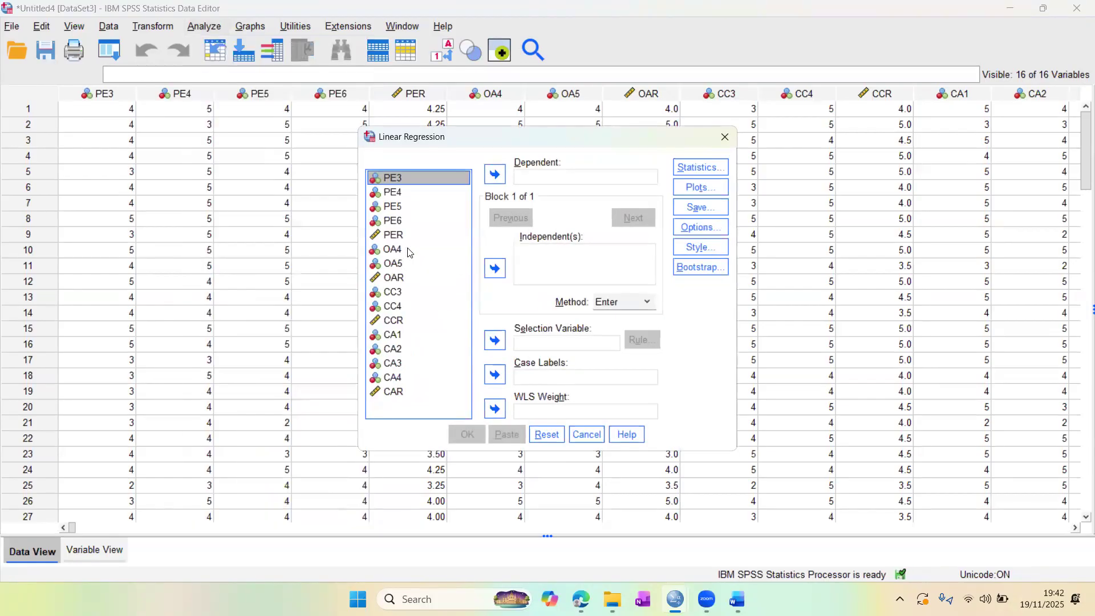
- Switch to the Word document and add an unnumbered line "Contoh:" below the Uji hipotesis list item, followed by a blank line
{"action": "mouse_move", "coordinate": [737, 599]}
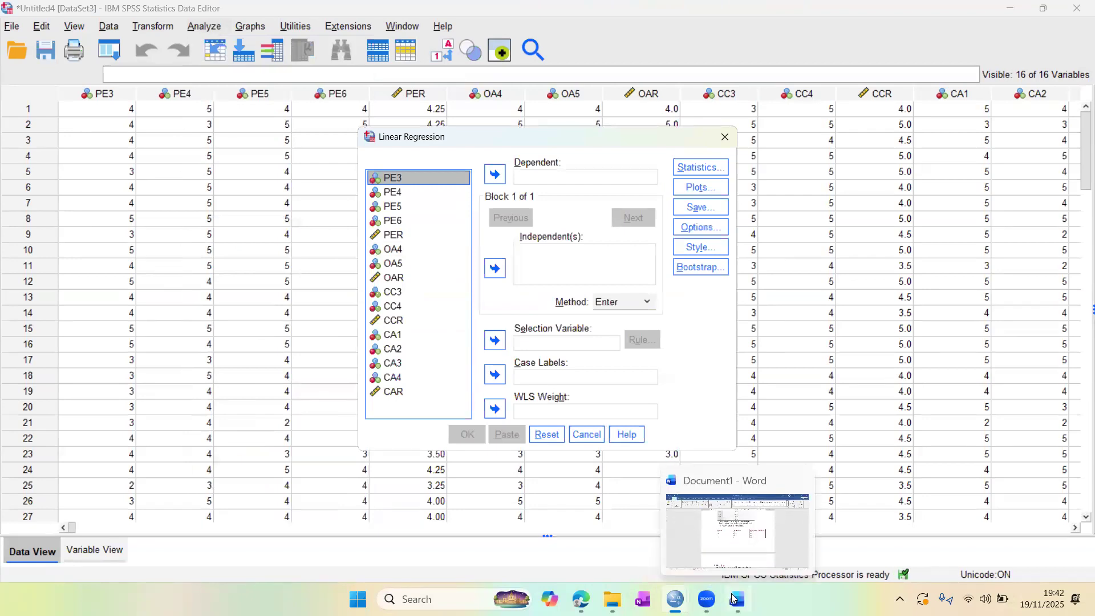
{"action": "left_click", "coordinate": [725, 547]}
{"action": "scroll", "coordinate": [724, 542], "scroll_direction": "down", "scroll_amount": 10}
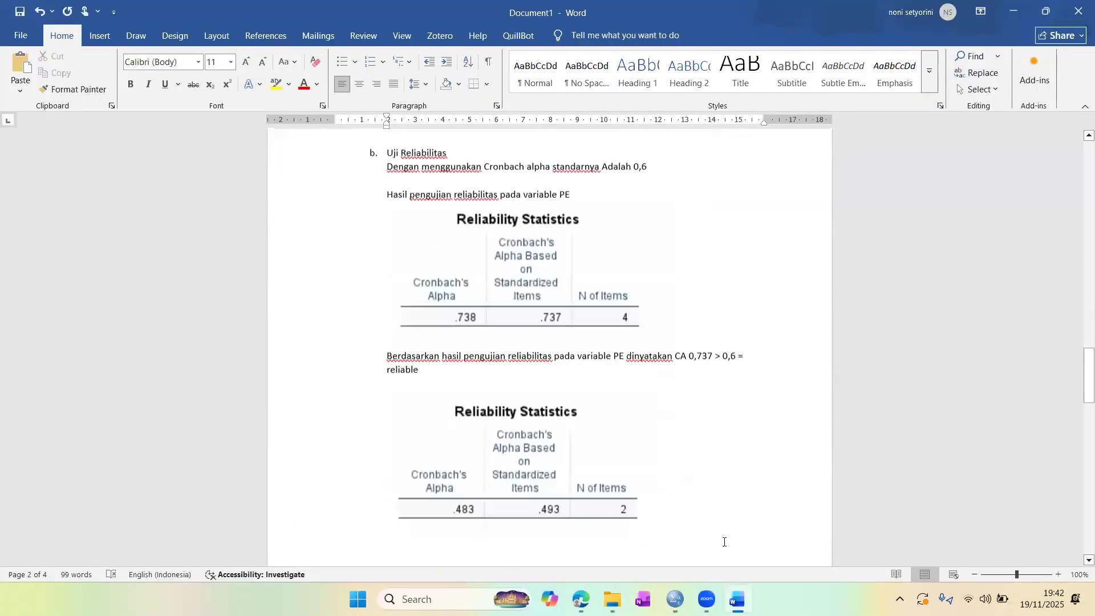
{"action": "scroll", "coordinate": [725, 542], "scroll_direction": "down", "scroll_amount": 8}
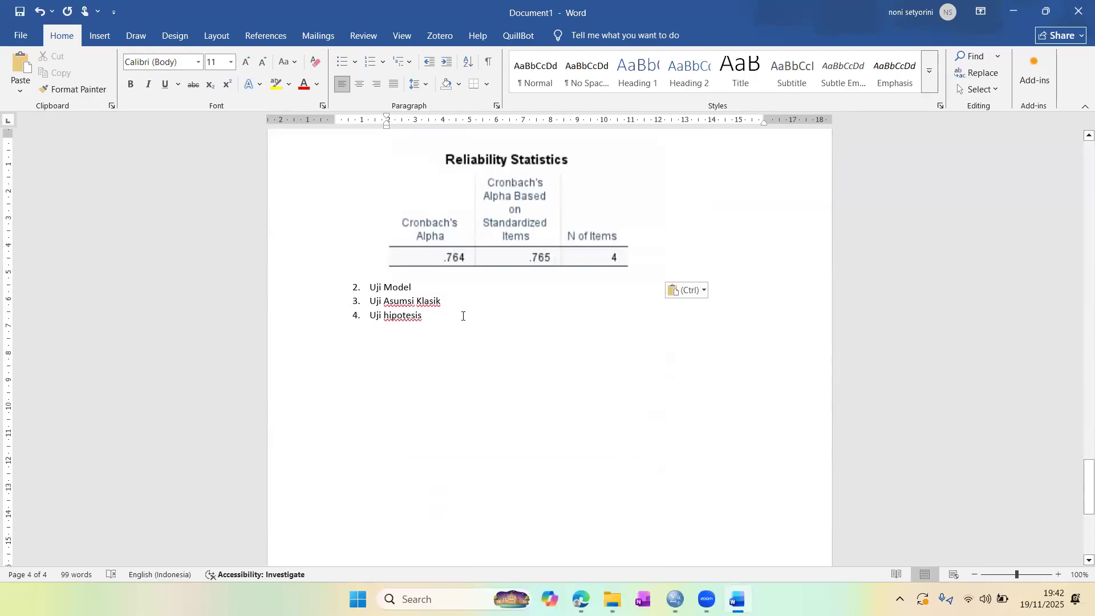
{"action": "left_click", "coordinate": [404, 373]}
{"action": "key", "text": "Return"}
{"action": "key", "text": "BackSpace"}
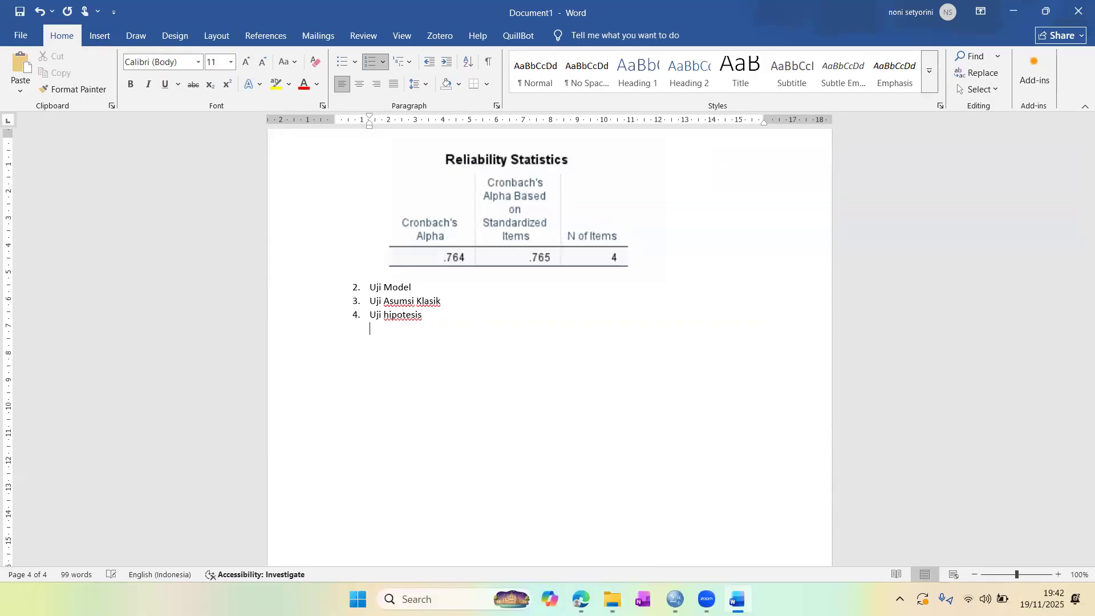
{"action": "type", "text": "Contoh"}
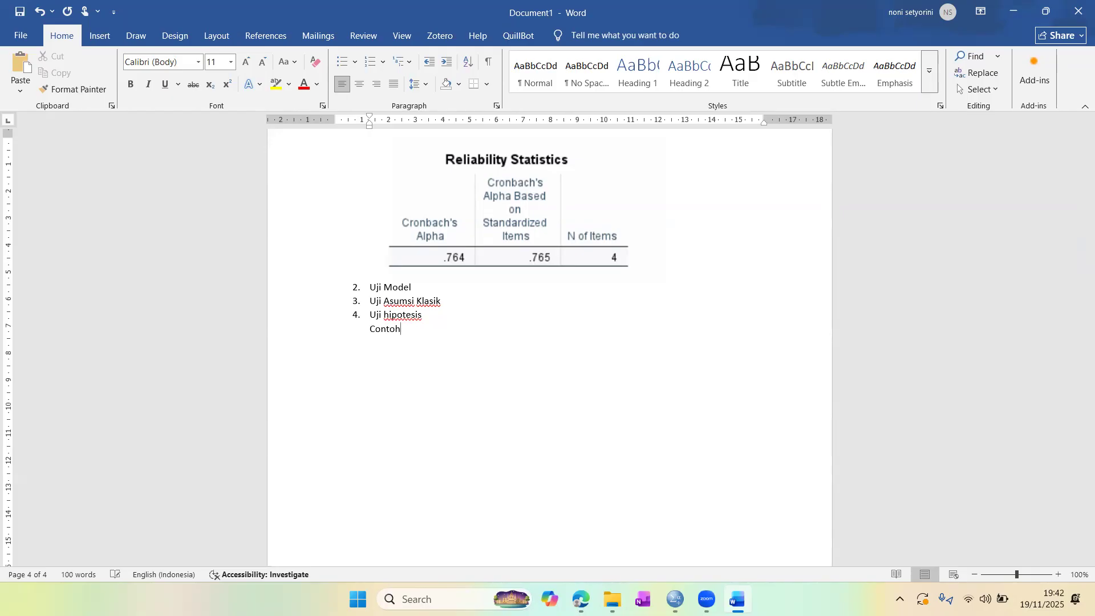
{"action": "type", "text": ":"}
{"action": "key", "text": "Return"}
{"action": "key", "text": "Return"}
- Write the heading Var Independen with Harga, Promosi and Kualitas on separate lines beneath it
{"action": "type", "text": "Var Independen"}
{"action": "key", "text": "Return"}
{"action": "type", "text": "Harga"}
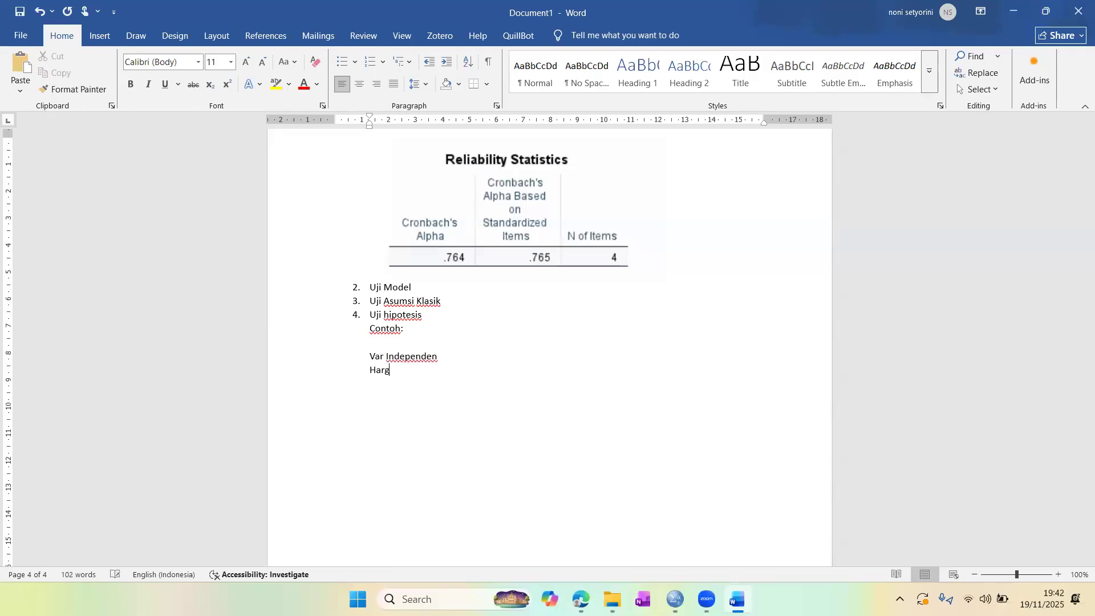
{"action": "key", "text": "Return"}
{"action": "type", "text": "Promosi"}
{"action": "key", "text": "Return"}
{"action": "type", "text": "Kualitas"}
{"action": "key", "text": "Return"}
{"action": "key", "text": "Return"}
- Write the heading Var Dependen with Keputusan Pembelian beneath it, leaving a blank line after it
{"action": "type", "text": "Var"}
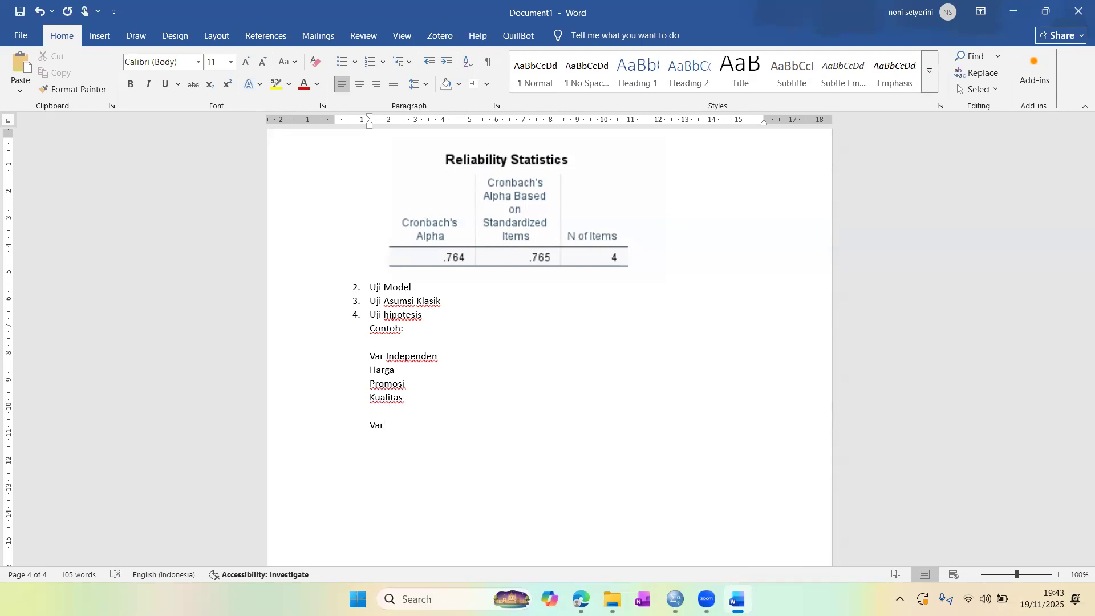
{"action": "type", "text": " Dependen"}
{"action": "key", "text": "Return"}
{"action": "type", "text": "Keputusan "}
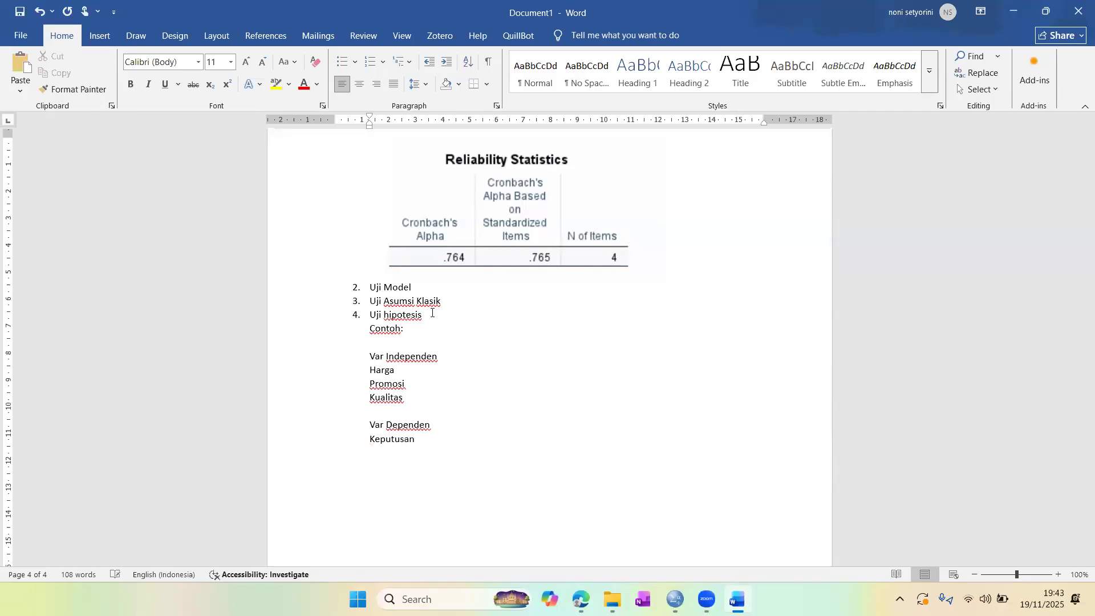
{"action": "type", "text": "Pembelian"}
{"action": "key", "text": "Return"}
{"action": "key", "text": "Return"}
- Write "H1 : Harga berpengaruh terhadap kep pembelian" and "H2 : Promosi berpengaruh terhadap kep pembelian" on separate lines
{"action": "type", "text": "H1 : Harga berpengaruh terhadap kep pembelian"}
{"action": "key", "text": "Return"}
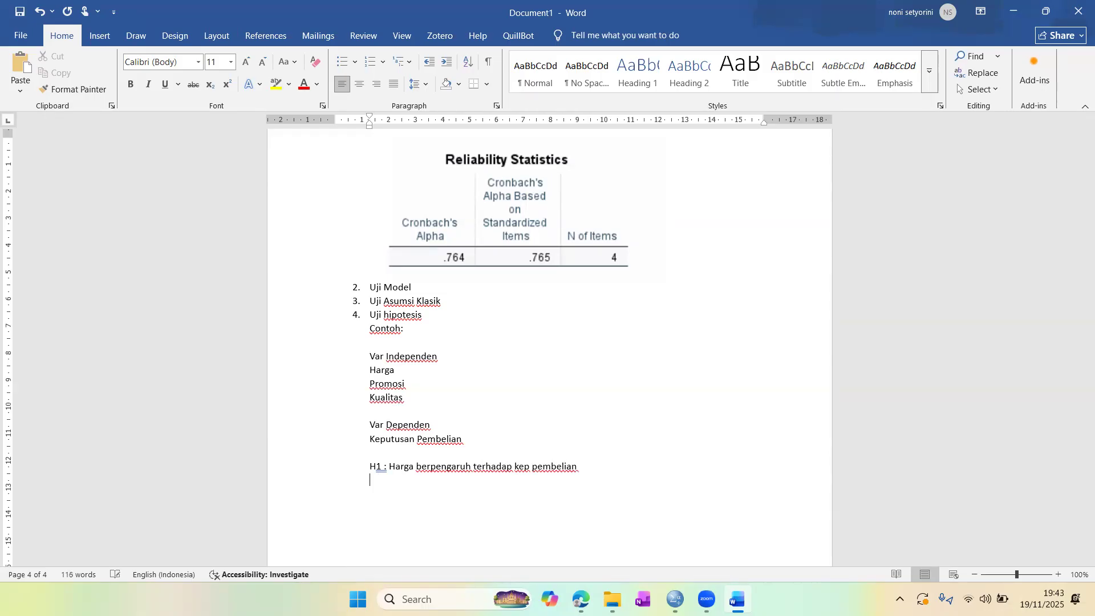
{"action": "type", "text": "H2 : Promoso"}
{"action": "key", "text": "BackSpace"}
{"action": "type", "text": "i berpengaruh"}
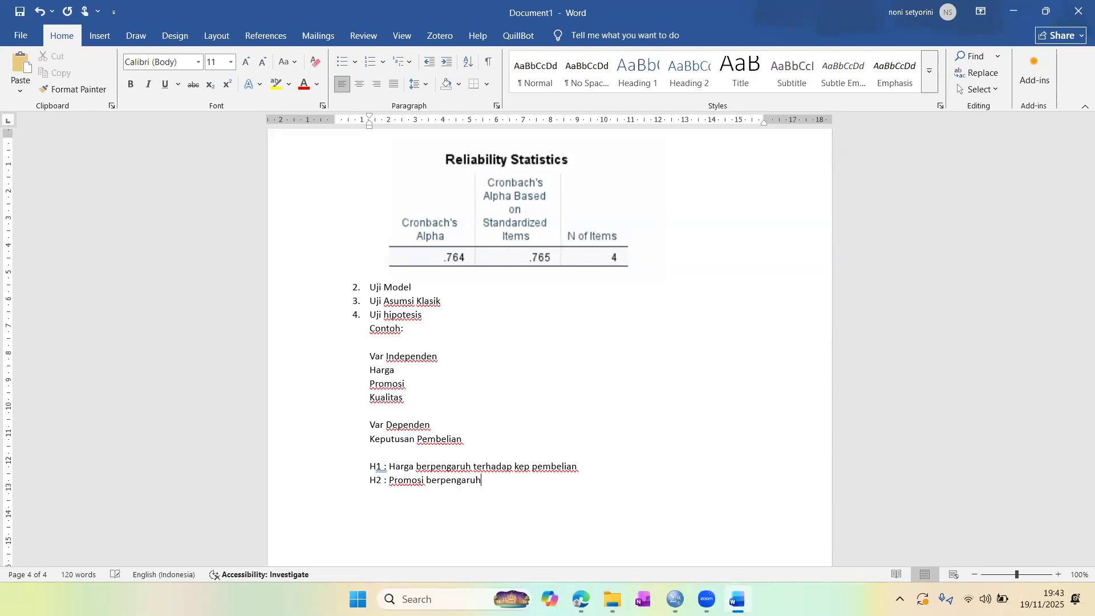
{"action": "type", "text": " terhadap kep pembelian"}
{"action": "key", "text": "Return"}
- Add the third hypothesis line "H3 : Kualitas beroengaruh terhadap kep pembelian" and continue on a new line
{"action": "type", "text": "H3 "}
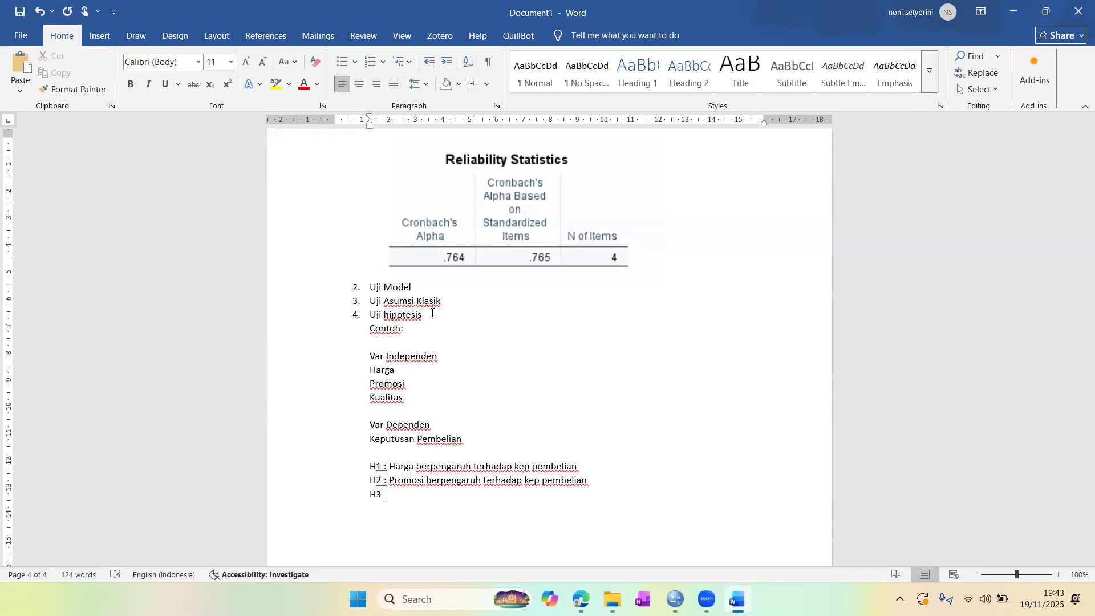
{"action": "type", "text": ": Kualitas beroengaruh ter"}
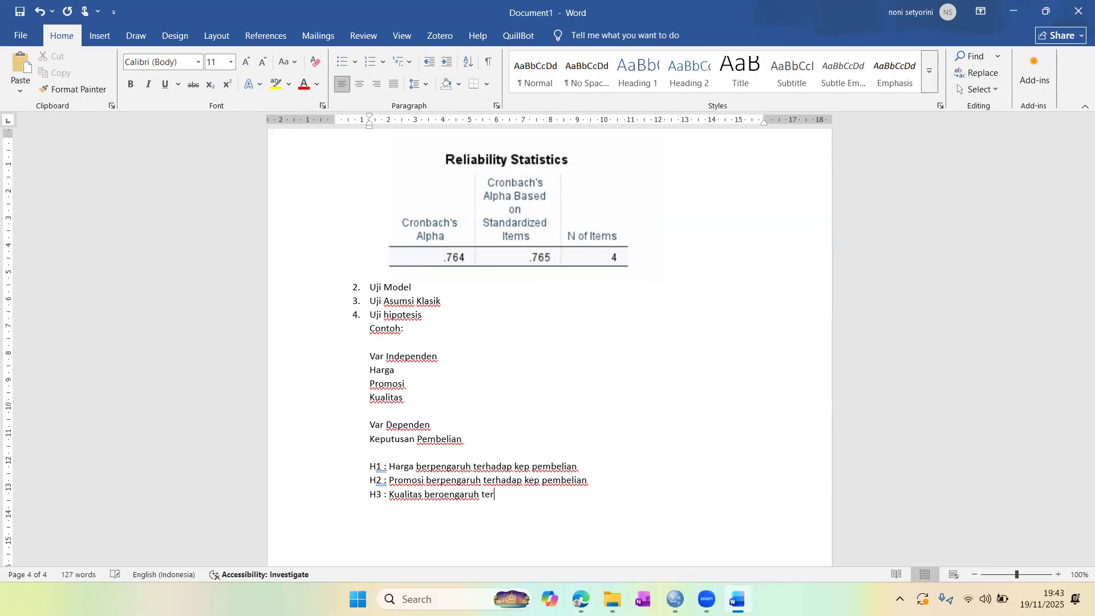
{"action": "type", "text": "hadap kep pembelian"}
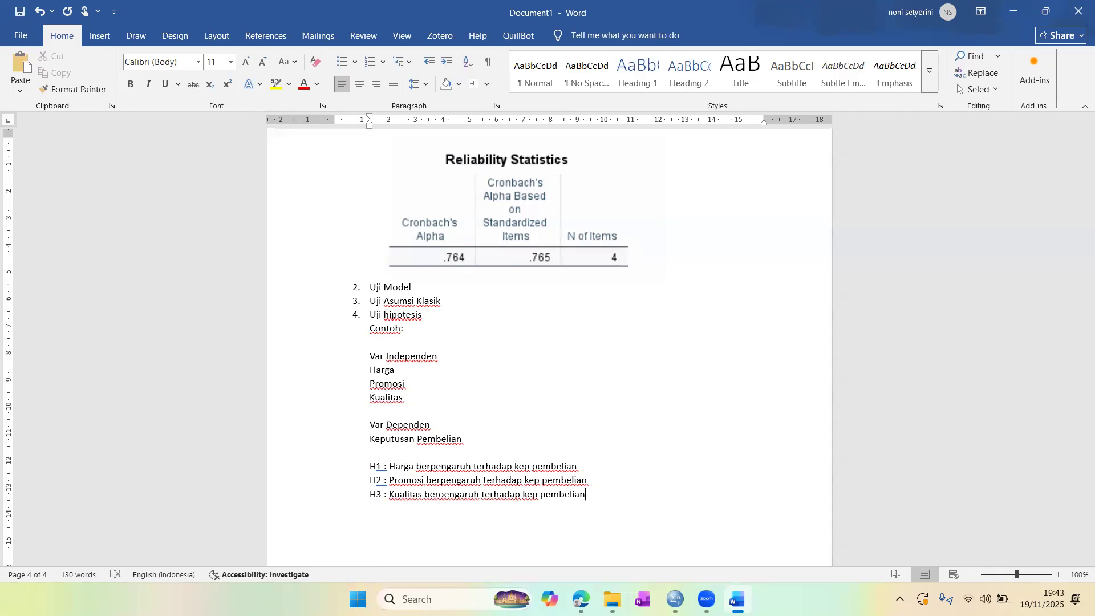
{"action": "key", "text": "Return"}
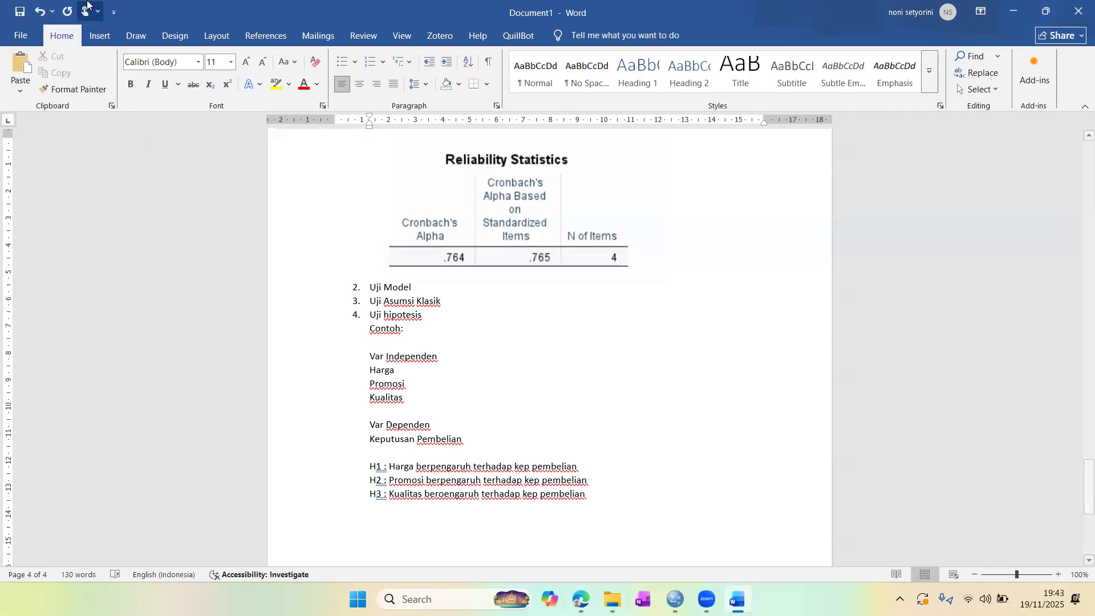
- Draw freehand black ovals below the hypotheses: three stacked on one side and a single one opposite them
{"action": "left_click", "coordinate": [143, 43]}
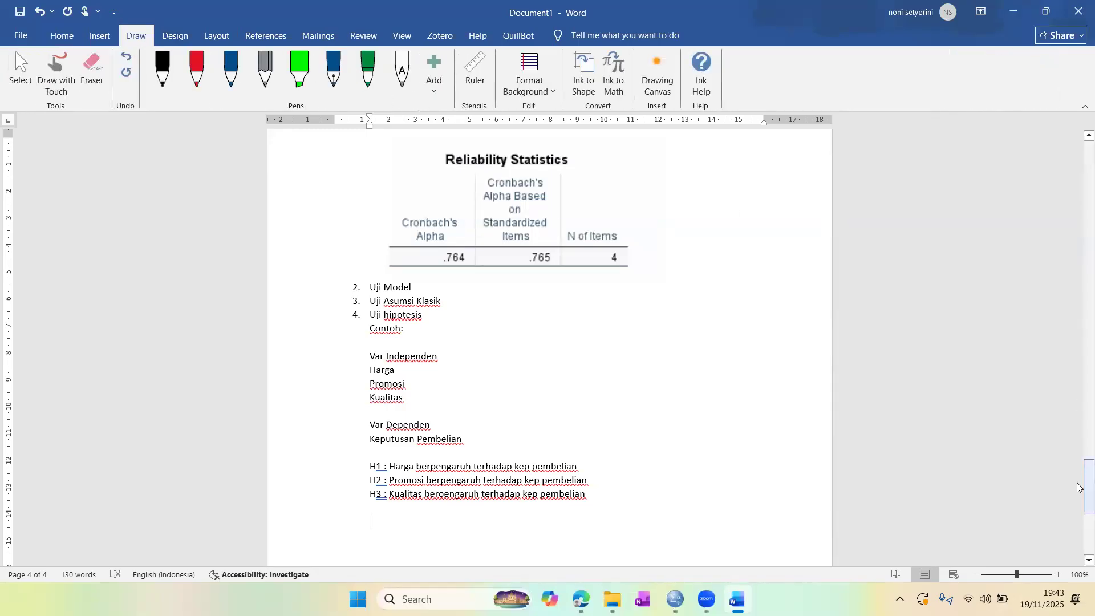
{"action": "left_click_drag", "start_coordinate": [1081, 484], "coordinate": [1080, 519]}
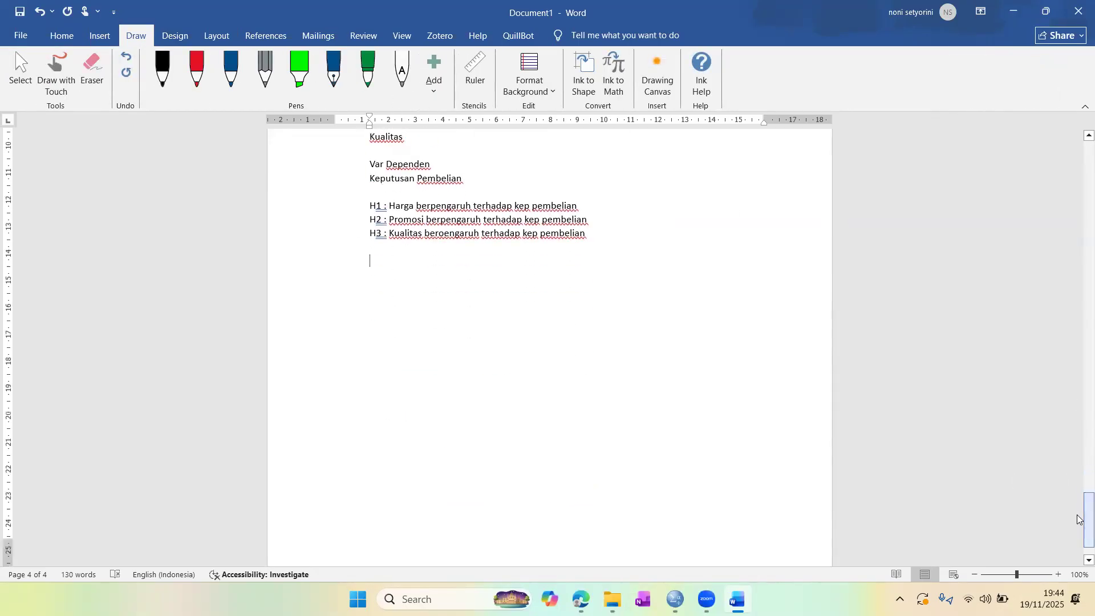
{"action": "left_click", "coordinate": [36, 70]}
{"action": "mouse_move", "coordinate": [435, 278]}
{"action": "left_mouse_down"}
{"action": "mouse_move", "coordinate": [379, 313]}
{"action": "mouse_move", "coordinate": [440, 285]}
{"action": "mouse_move", "coordinate": [428, 281]}
{"action": "left_mouse_up"}
{"action": "mouse_move", "coordinate": [449, 368]}
{"action": "left_mouse_down"}
{"action": "mouse_move", "coordinate": [386, 393]}
{"action": "mouse_move", "coordinate": [443, 365]}
{"action": "left_mouse_up"}
{"action": "mouse_move", "coordinate": [452, 450]}
{"action": "left_mouse_down"}
{"action": "mouse_move", "coordinate": [429, 449]}
{"action": "mouse_move", "coordinate": [445, 491]}
{"action": "mouse_move", "coordinate": [452, 450]}
{"action": "left_mouse_up"}
{"action": "mouse_move", "coordinate": [674, 363]}
{"action": "left_mouse_down"}
{"action": "mouse_move", "coordinate": [603, 382]}
{"action": "mouse_move", "coordinate": [665, 362]}
{"action": "left_mouse_up"}
- Draw three freehand arrows from the stacked ovals to the single oval opposite
{"action": "mouse_move", "coordinate": [462, 295]}
{"action": "left_mouse_down"}
{"action": "mouse_move", "coordinate": [604, 364]}
{"action": "mouse_move", "coordinate": [601, 354]}
{"action": "left_mouse_up"}
{"action": "mouse_move", "coordinate": [467, 394]}
{"action": "left_mouse_down"}
{"action": "mouse_move", "coordinate": [589, 390]}
{"action": "mouse_move", "coordinate": [570, 408]}
{"action": "left_mouse_up"}
{"action": "left_click_drag", "start_coordinate": [502, 478], "coordinate": [598, 423]}
{"action": "mouse_move", "coordinate": [581, 417]}
{"action": "left_mouse_down"}
{"action": "mouse_move", "coordinate": [597, 423]}
{"action": "mouse_move", "coordinate": [595, 435]}
{"action": "left_mouse_up"}
- Handwrite the labels X1, X2 and X3 in the stacked ovals and Y in the single oval, and stop inking
{"action": "left_click_drag", "start_coordinate": [411, 288], "coordinate": [427, 304]}
{"action": "mouse_move", "coordinate": [426, 289]}
{"action": "left_mouse_down"}
{"action": "mouse_move", "coordinate": [409, 312]}
{"action": "mouse_move", "coordinate": [438, 313]}
{"action": "left_mouse_up"}
{"action": "left_click_drag", "start_coordinate": [406, 379], "coordinate": [428, 392]}
{"action": "mouse_move", "coordinate": [423, 368]}
{"action": "left_mouse_down"}
{"action": "mouse_move", "coordinate": [406, 399]}
{"action": "mouse_move", "coordinate": [448, 400]}
{"action": "left_mouse_up"}
{"action": "mouse_move", "coordinate": [416, 460]}
{"action": "left_mouse_down"}
{"action": "mouse_move", "coordinate": [438, 481]}
{"action": "mouse_move", "coordinate": [420, 489]}
{"action": "mouse_move", "coordinate": [463, 486]}
{"action": "left_mouse_up"}
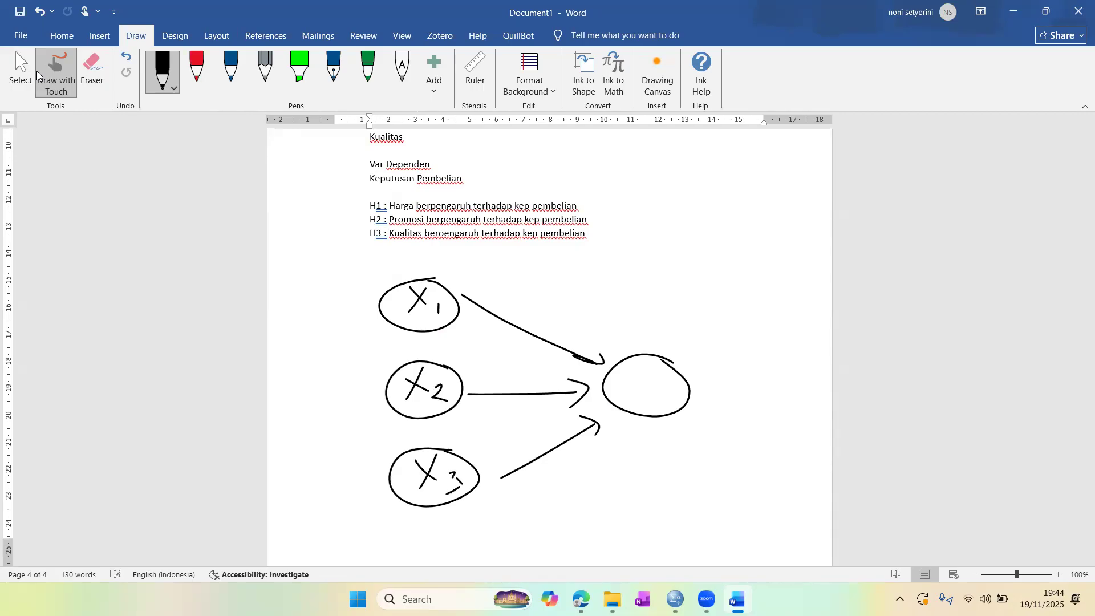
{"action": "mouse_move", "coordinate": [633, 369]}
{"action": "left_mouse_down"}
{"action": "mouse_move", "coordinate": [647, 380]}
{"action": "mouse_move", "coordinate": [629, 397]}
{"action": "left_mouse_up"}
{"action": "left_click", "coordinate": [20, 69]}
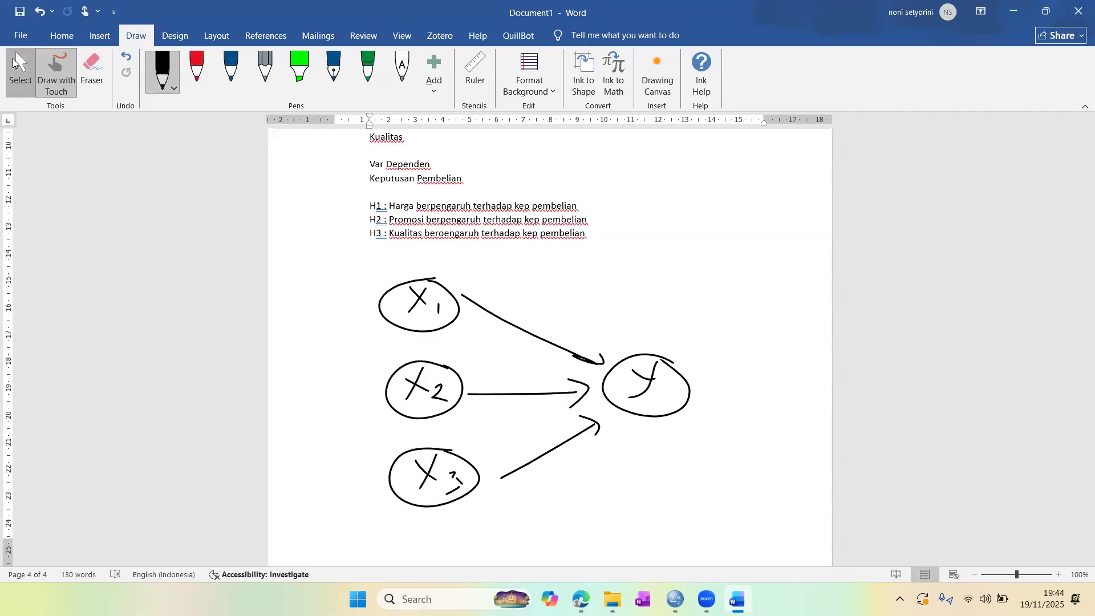
- Return to the Untitled4 dataset in SPSS and set PER as the dependent variable of the linear regression
{"action": "scroll", "coordinate": [544, 404], "scroll_direction": "up", "scroll_amount": 15}
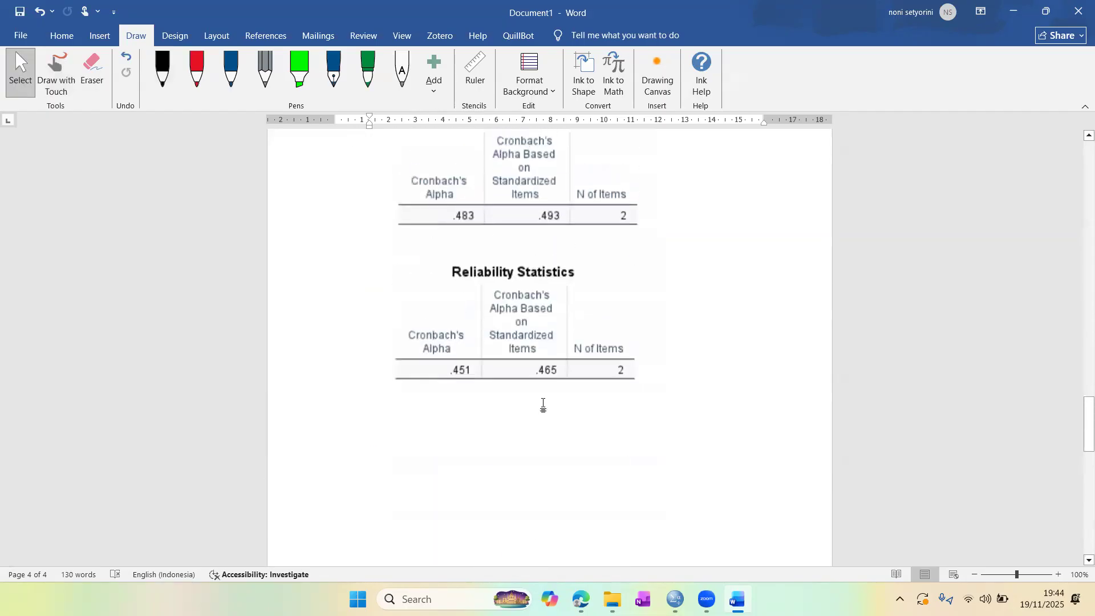
{"action": "scroll", "coordinate": [543, 404], "scroll_direction": "down", "scroll_amount": 4}
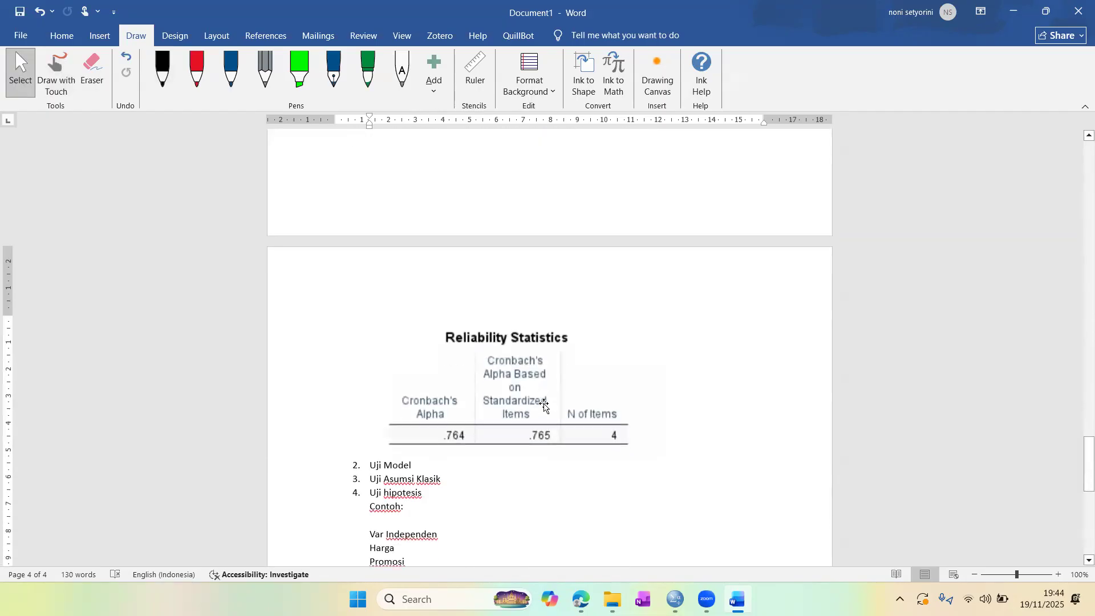
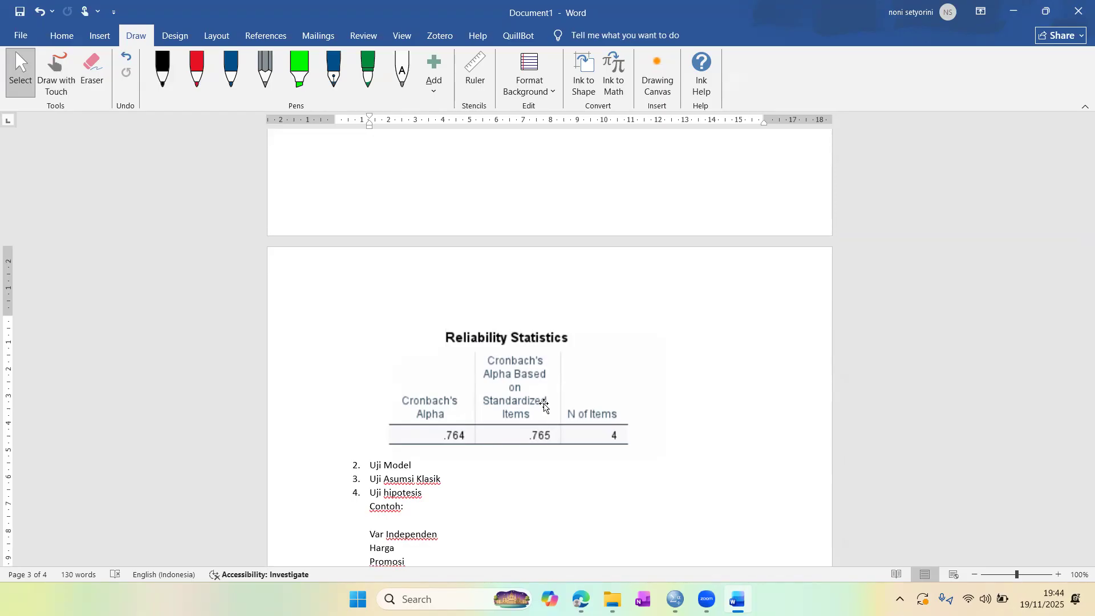
{"action": "mouse_move", "coordinate": [676, 599]}
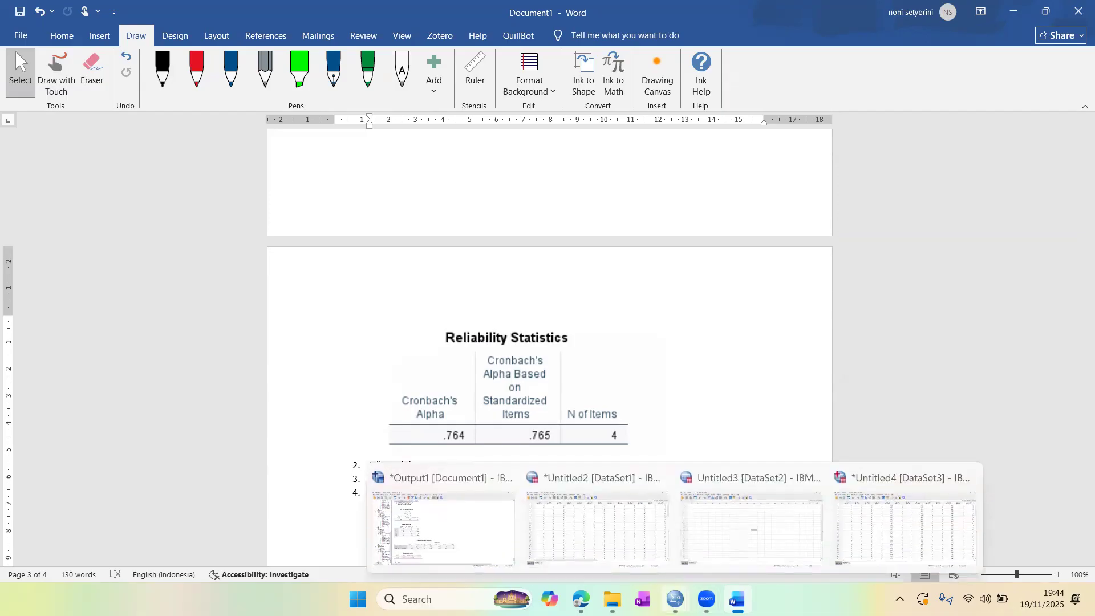
{"action": "left_click", "coordinate": [933, 511]}
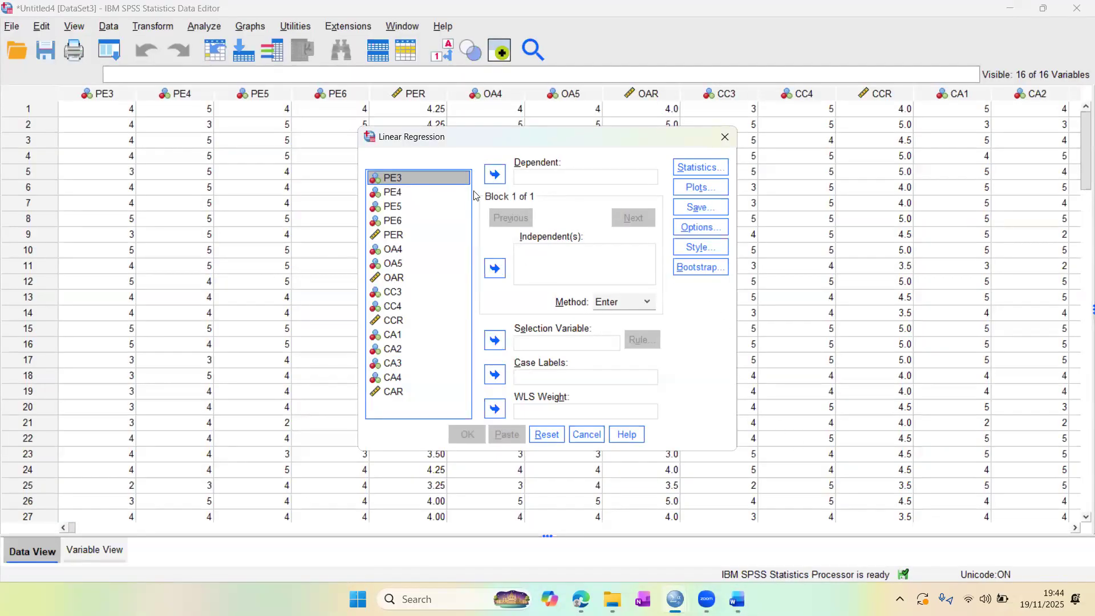
{"action": "left_click", "coordinate": [407, 235]}
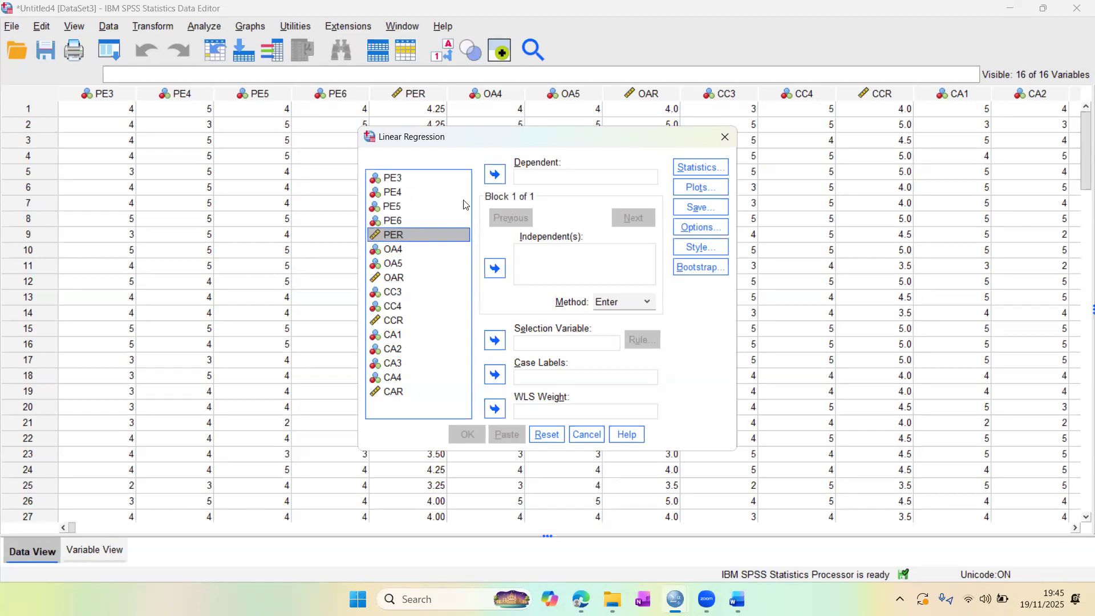
{"action": "left_click", "coordinate": [496, 175]}
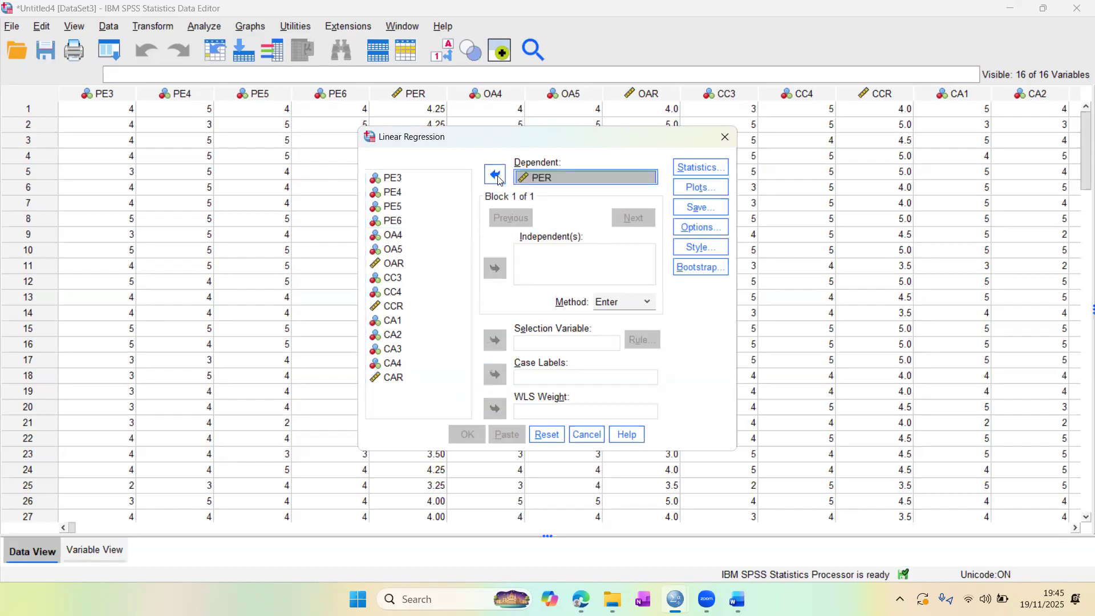
- Add OAR, CCR and CAR as the independent variables of the linear regression
{"action": "left_click", "coordinate": [392, 265]}
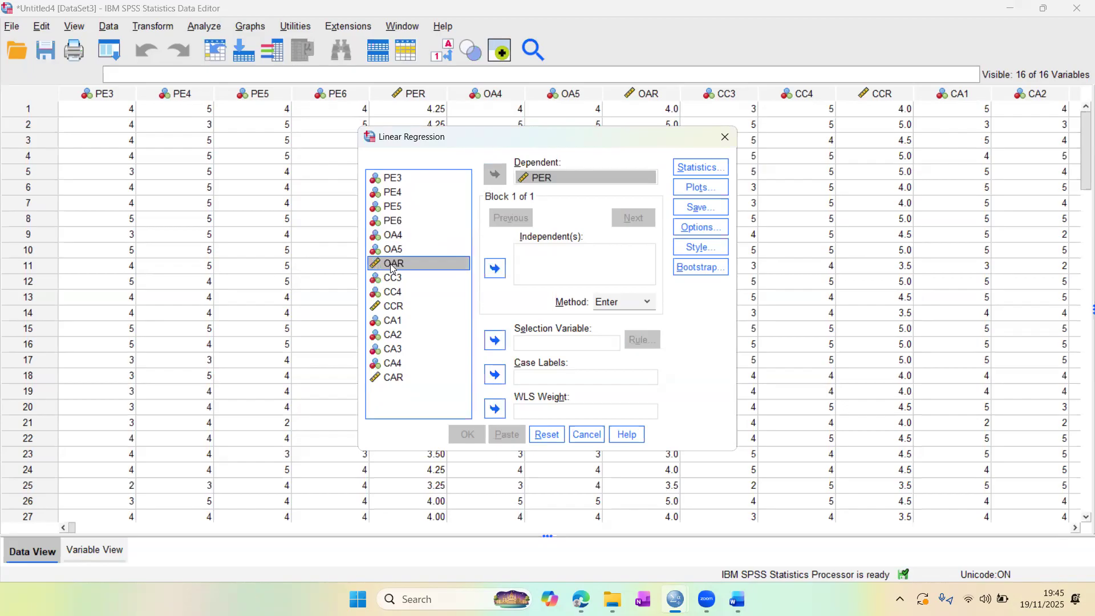
{"action": "left_click", "coordinate": [496, 268]}
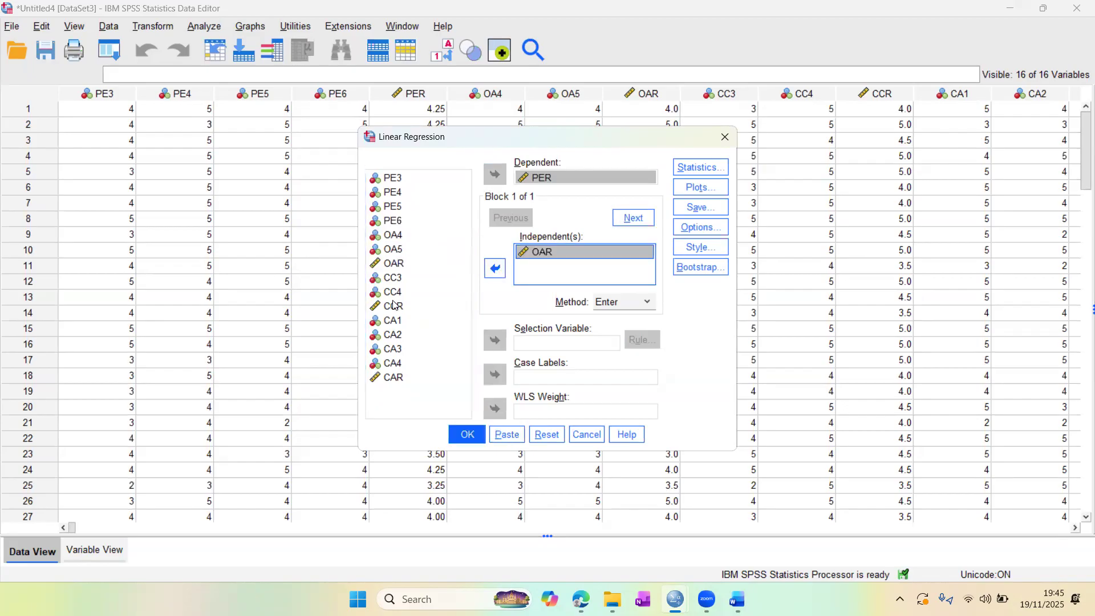
{"action": "left_click", "coordinate": [394, 305]}
{"action": "left_click", "coordinate": [496, 267]}
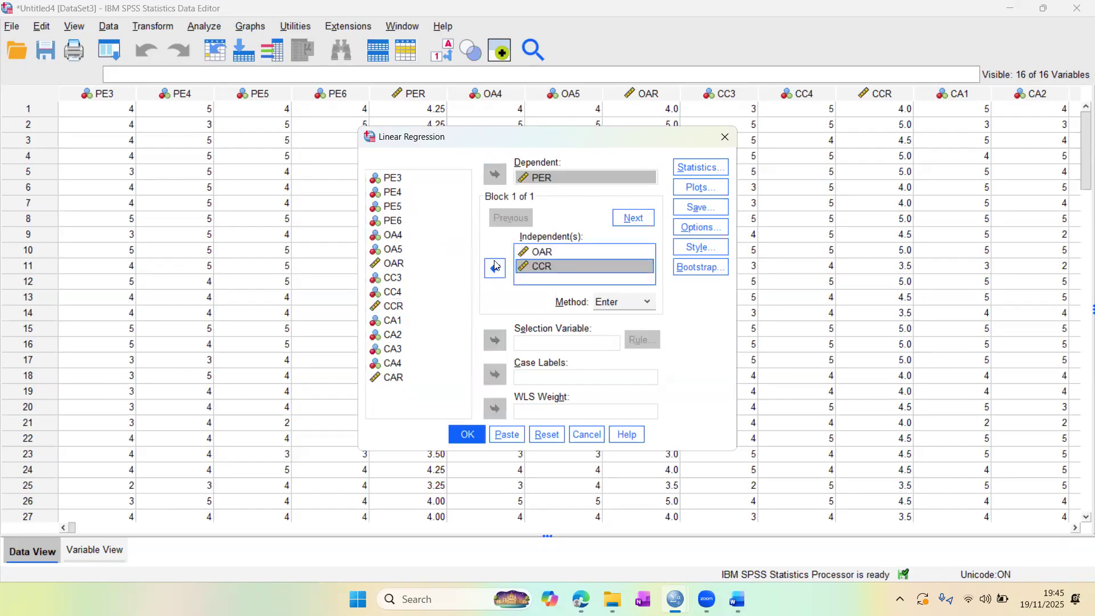
{"action": "left_click", "coordinate": [402, 379]}
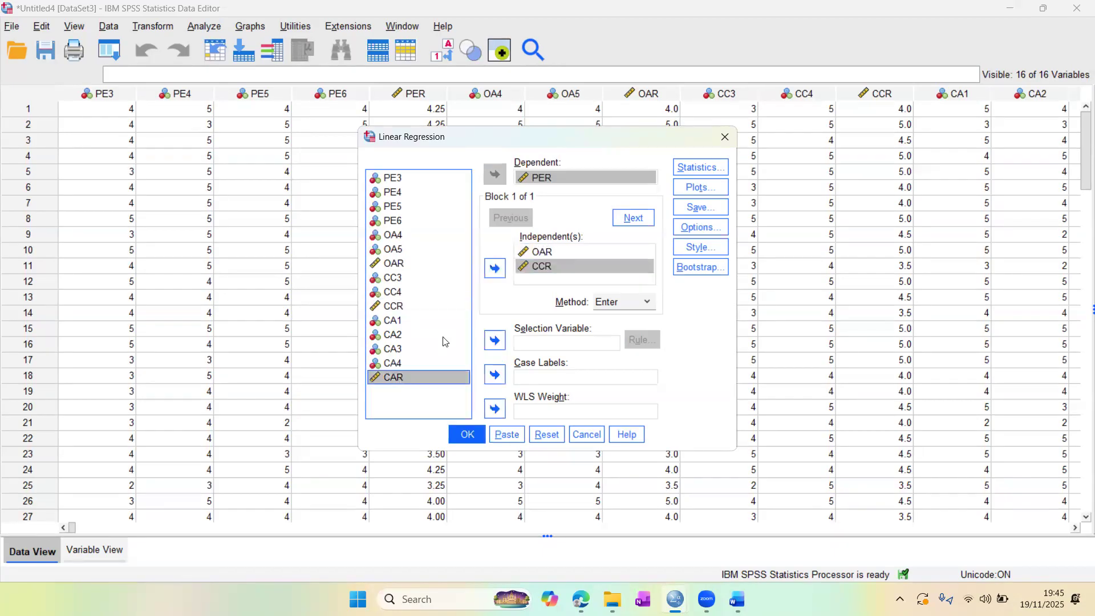
{"action": "left_click", "coordinate": [498, 278]}
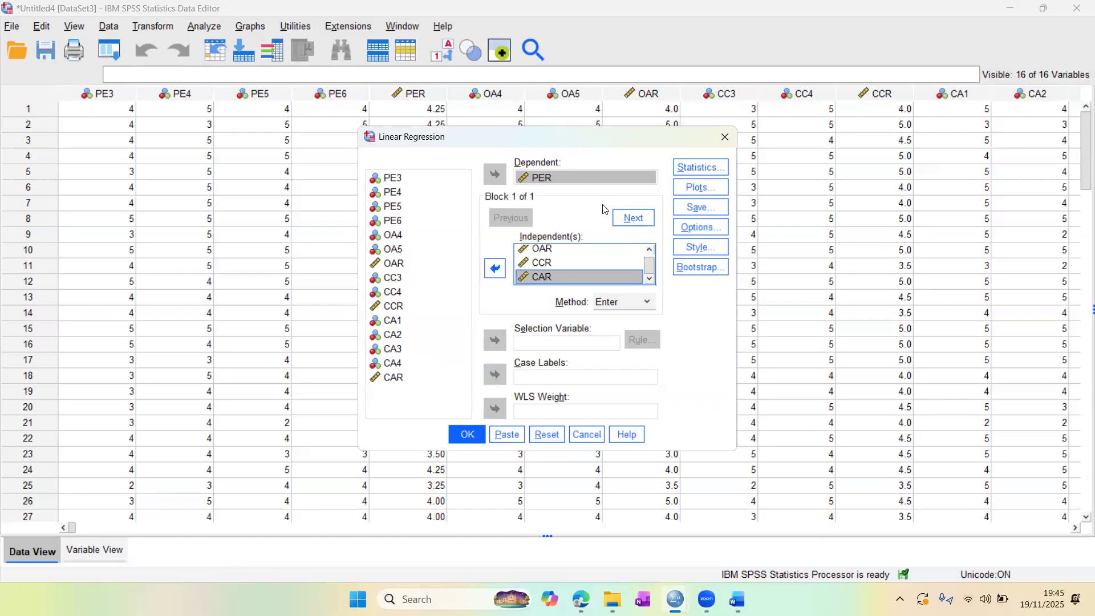
{"action": "left_click", "coordinate": [623, 280]}
- Include the covariance matrix and collinearity diagnostics in the regression statistics
{"action": "left_click", "coordinate": [711, 172]}
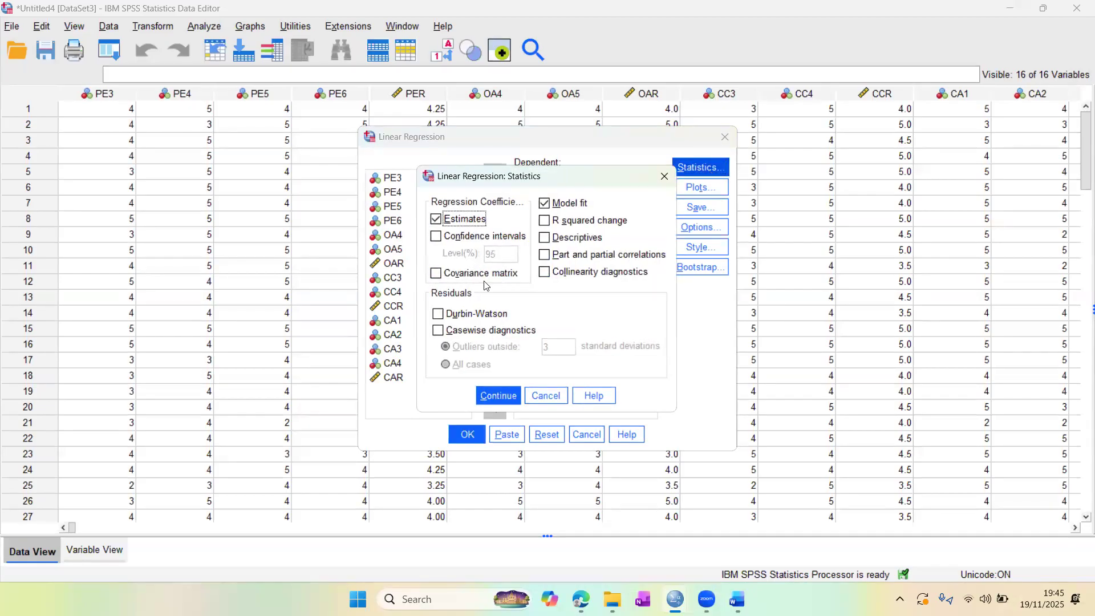
{"action": "left_click", "coordinate": [434, 277]}
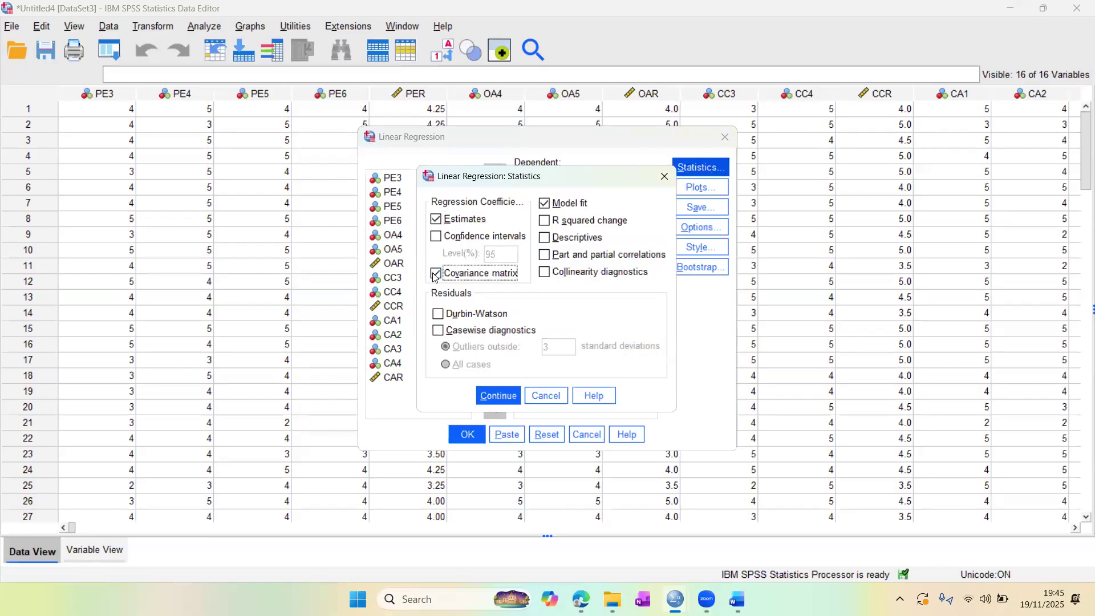
{"action": "left_click", "coordinate": [545, 274]}
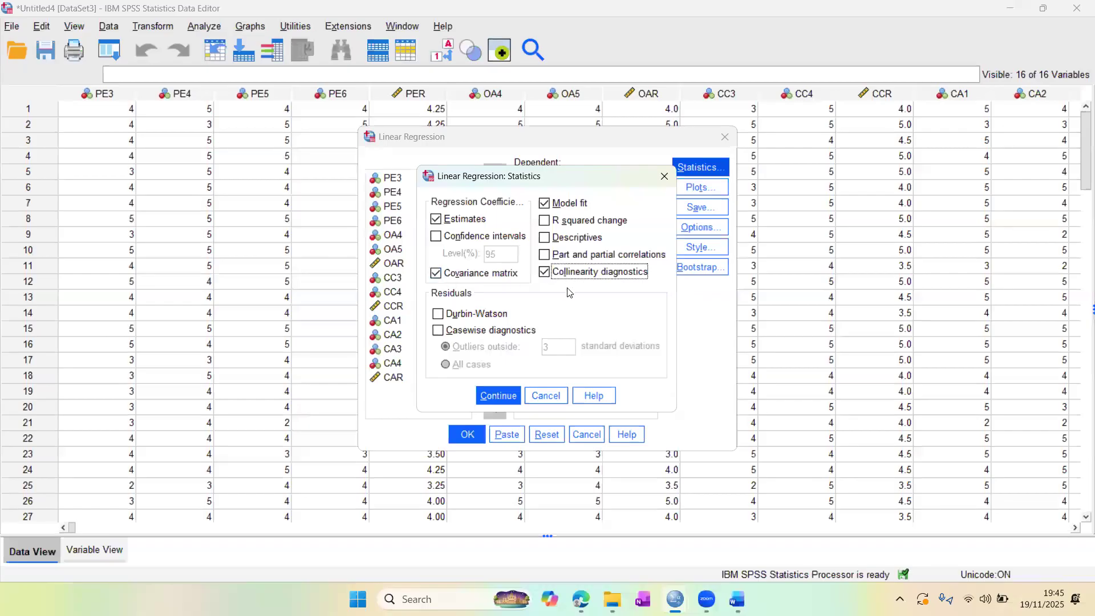
{"action": "left_click", "coordinate": [501, 402]}
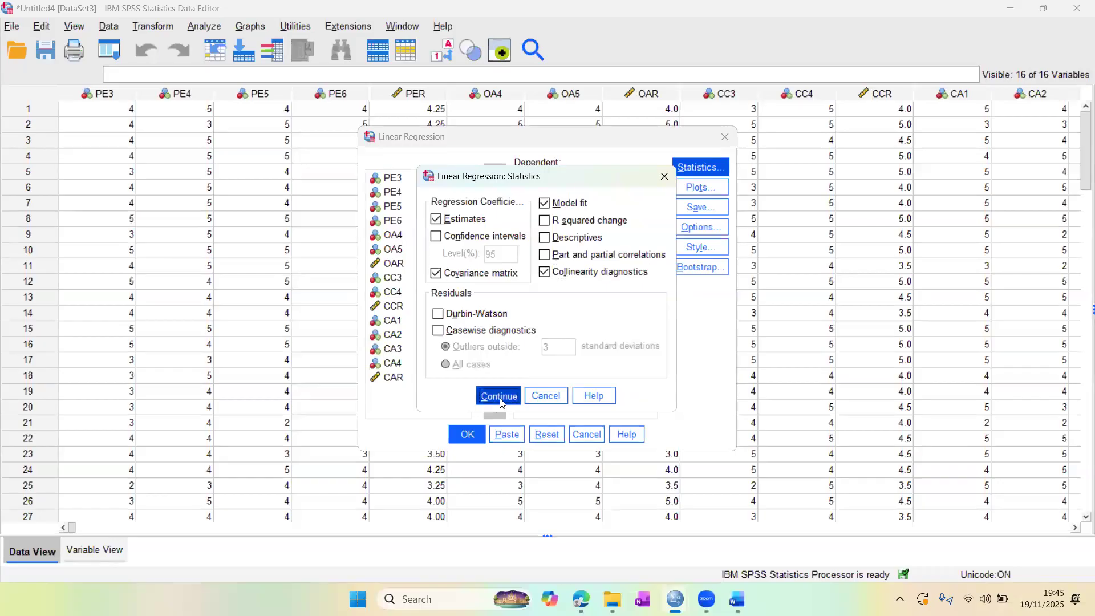
- Set up a regression scatterplot with *ZPRED on the Y axis and *SRESID on the X axis
{"action": "left_click", "coordinate": [701, 191]}
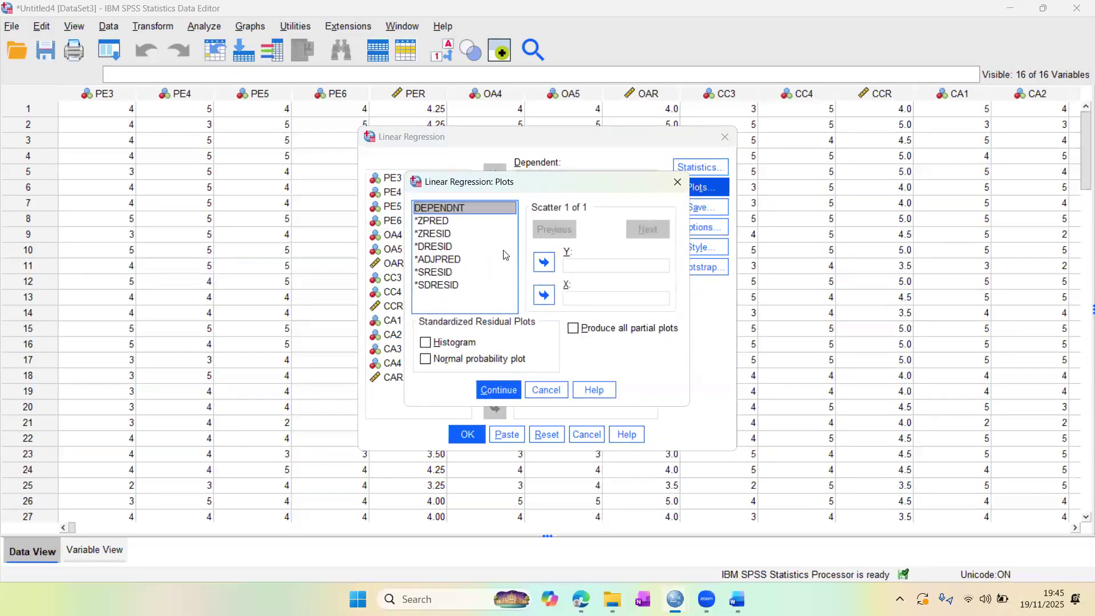
{"action": "left_click", "coordinate": [427, 222]}
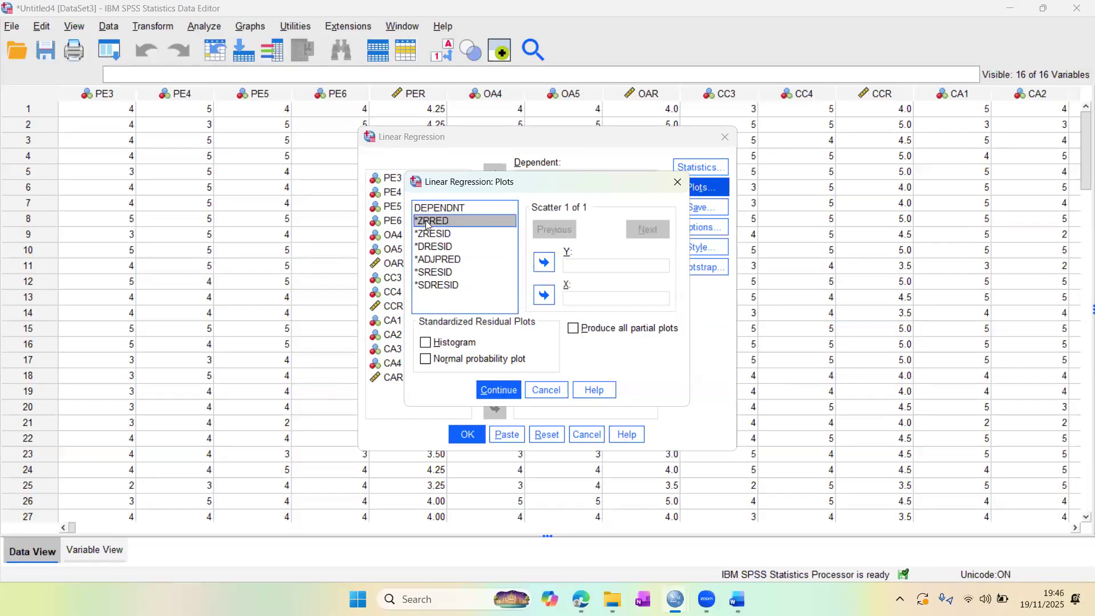
{"action": "left_click", "coordinate": [544, 262]}
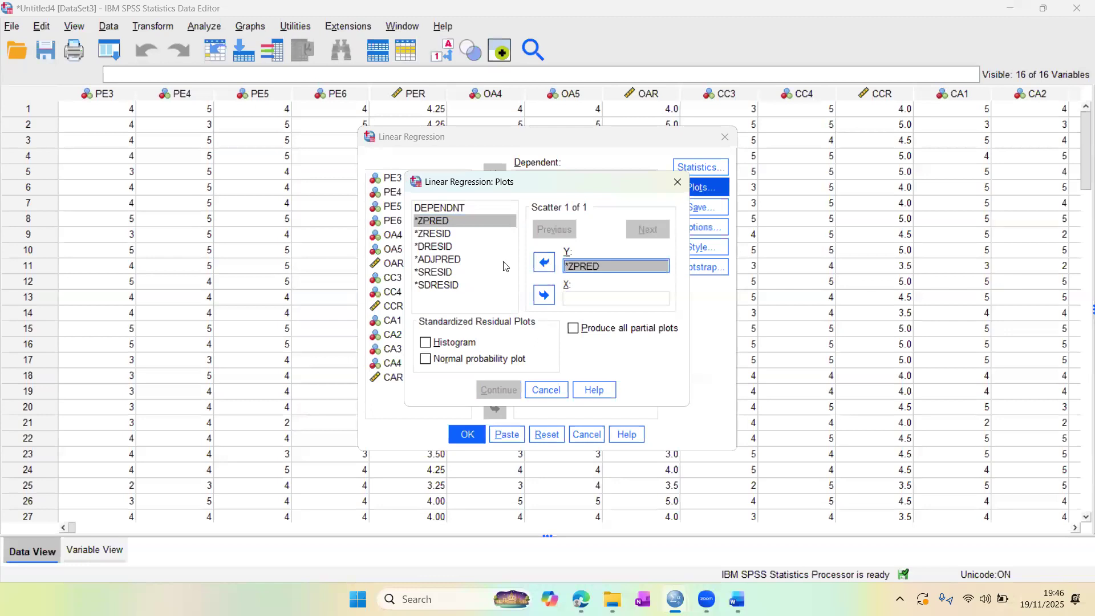
{"action": "left_click", "coordinate": [432, 273]}
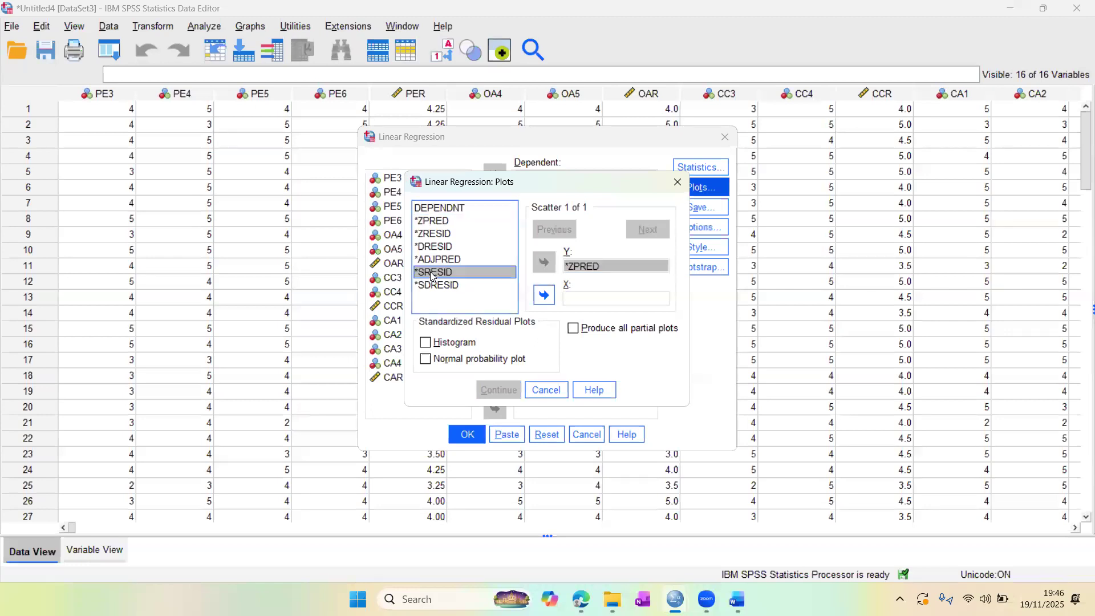
{"action": "left_click", "coordinate": [544, 295]}
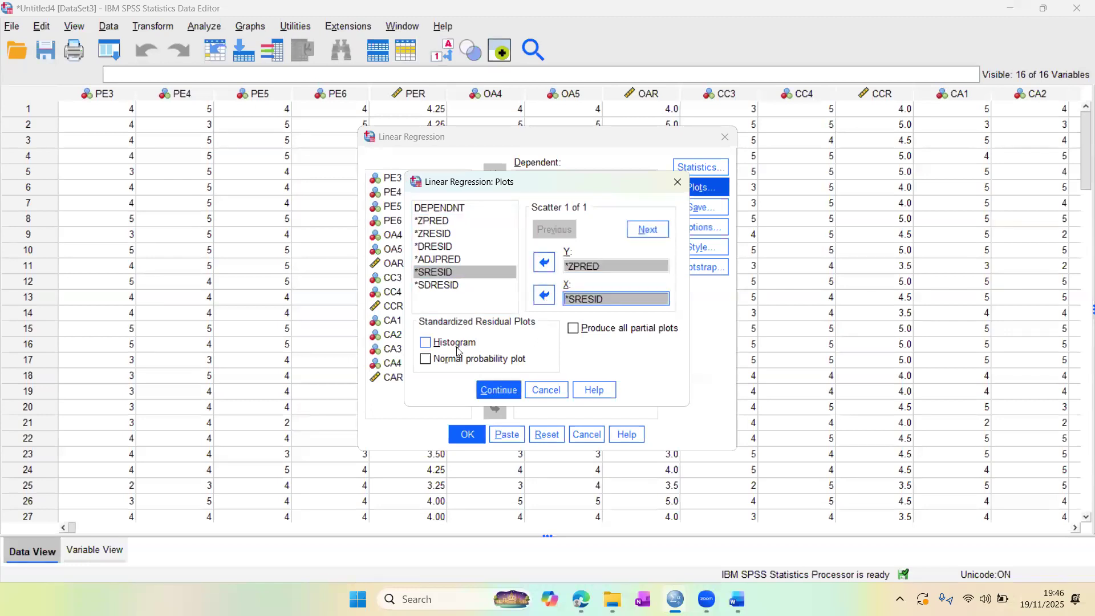
- Include the histogram and normal probability plot of the standardized residuals, and accept the plot settings
{"action": "left_click", "coordinate": [426, 343]}
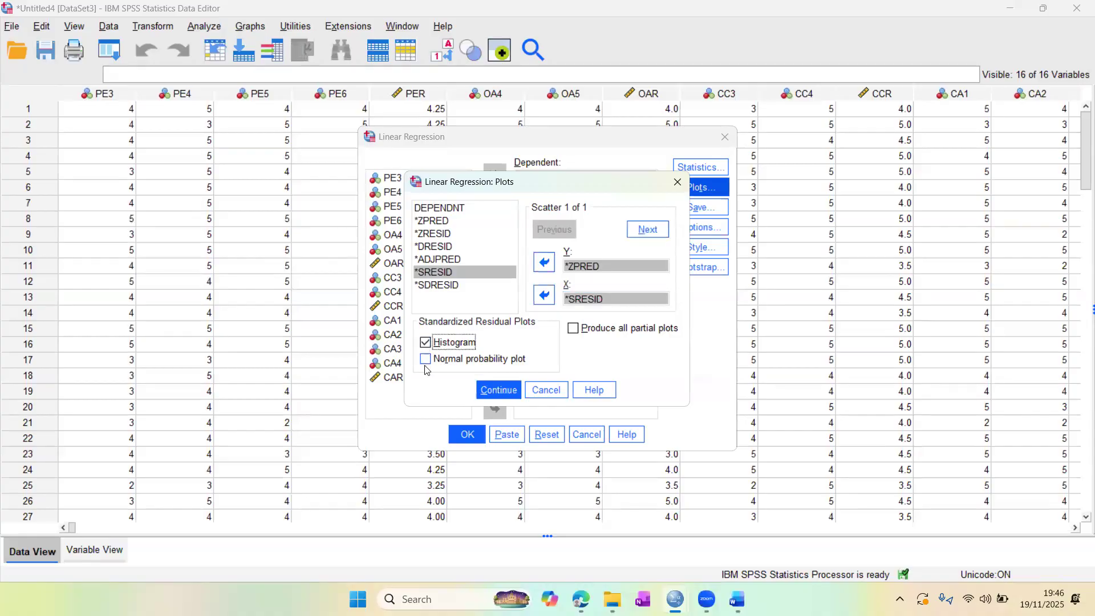
{"action": "left_click", "coordinate": [425, 359]}
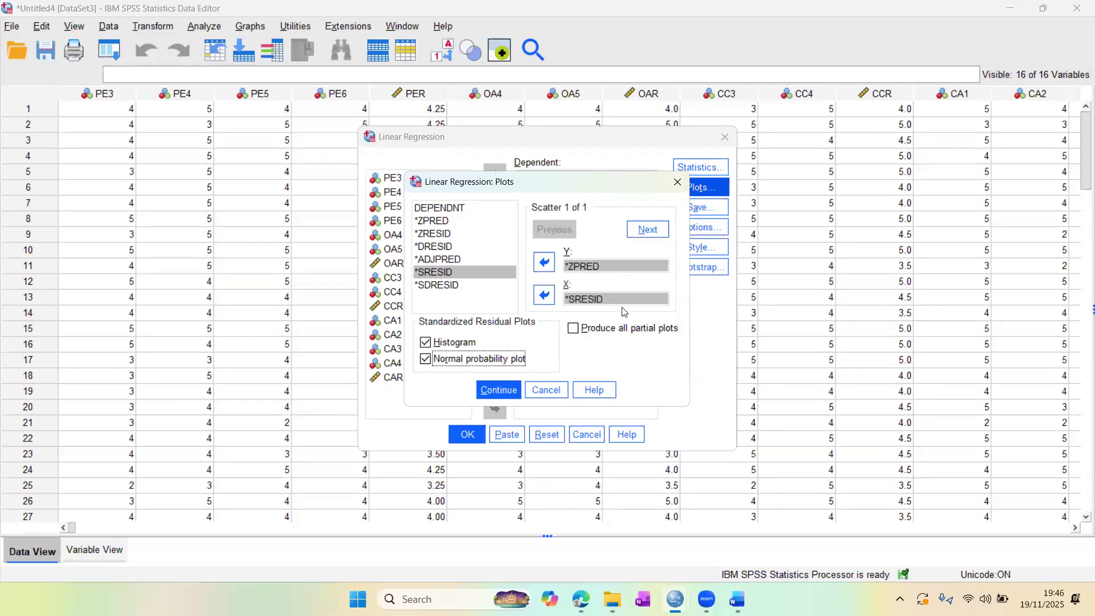
{"action": "left_click", "coordinate": [498, 391]}
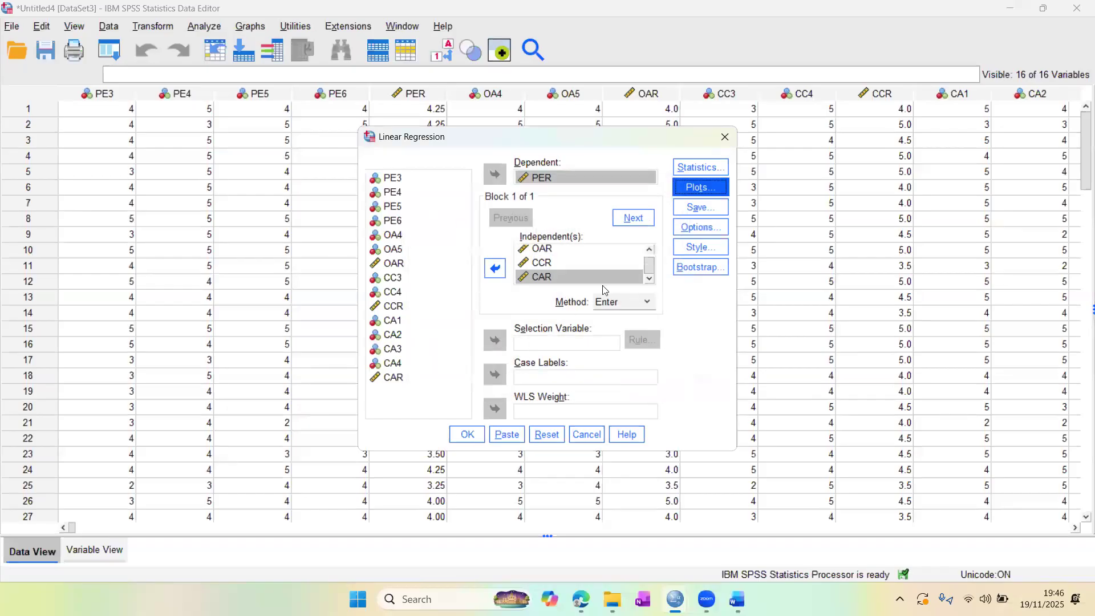
- Check the regression's Save and Options settings without changing them, and run the linear regression
{"action": "left_click", "coordinate": [713, 211]}
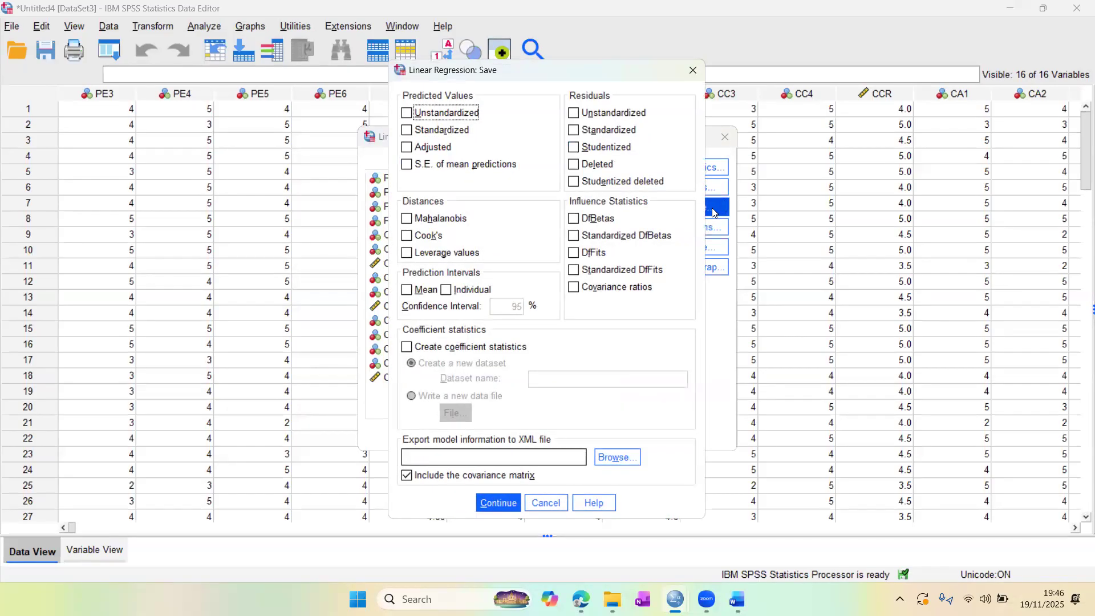
{"action": "key", "text": "Escape"}
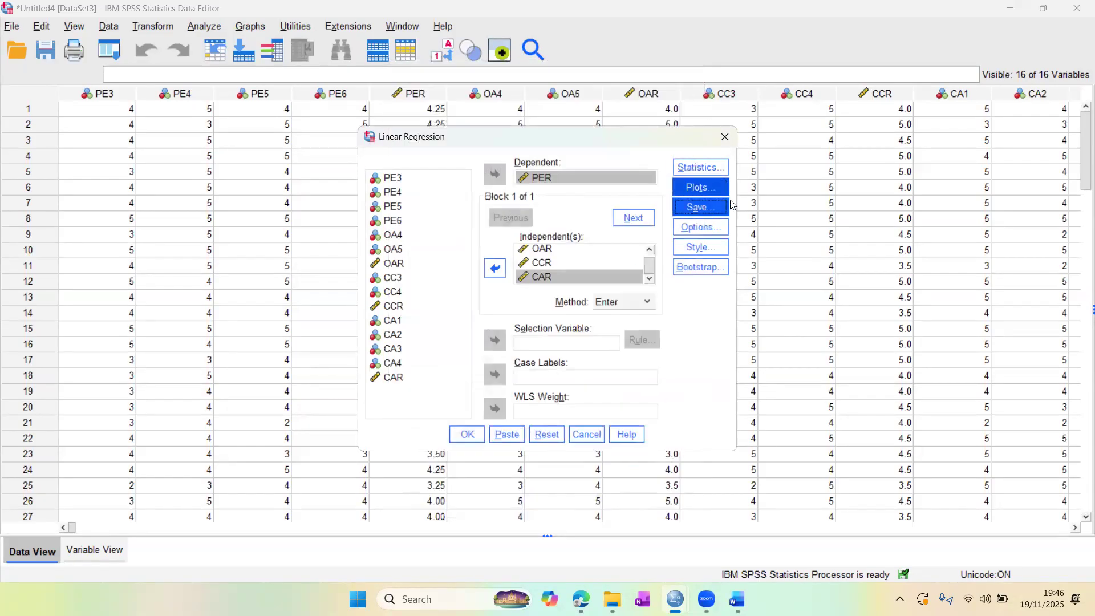
{"action": "left_click", "coordinate": [713, 228]}
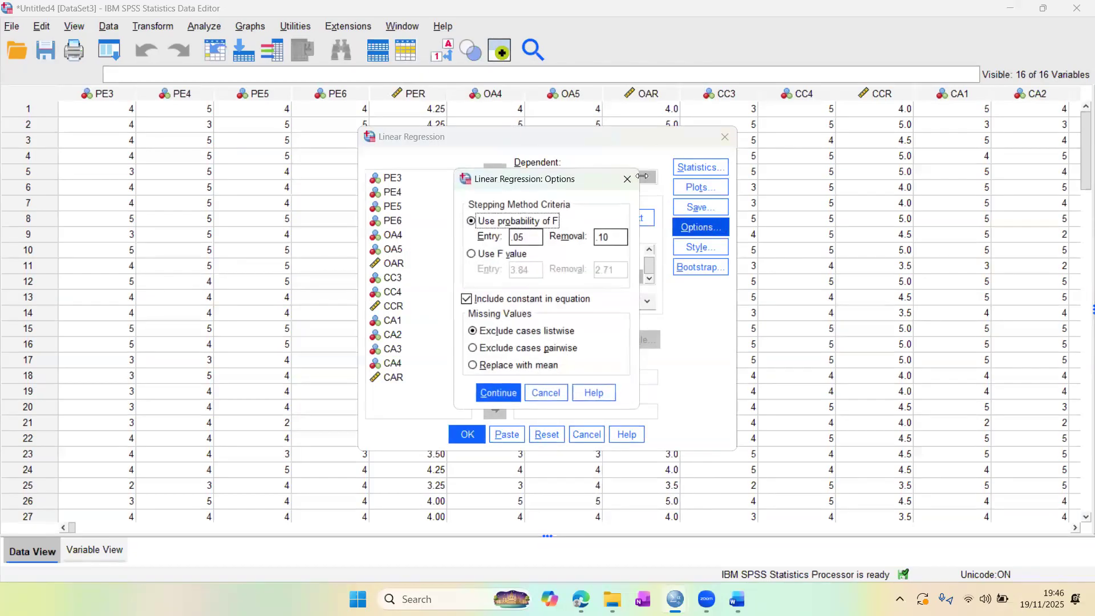
{"action": "left_click", "coordinate": [627, 178]}
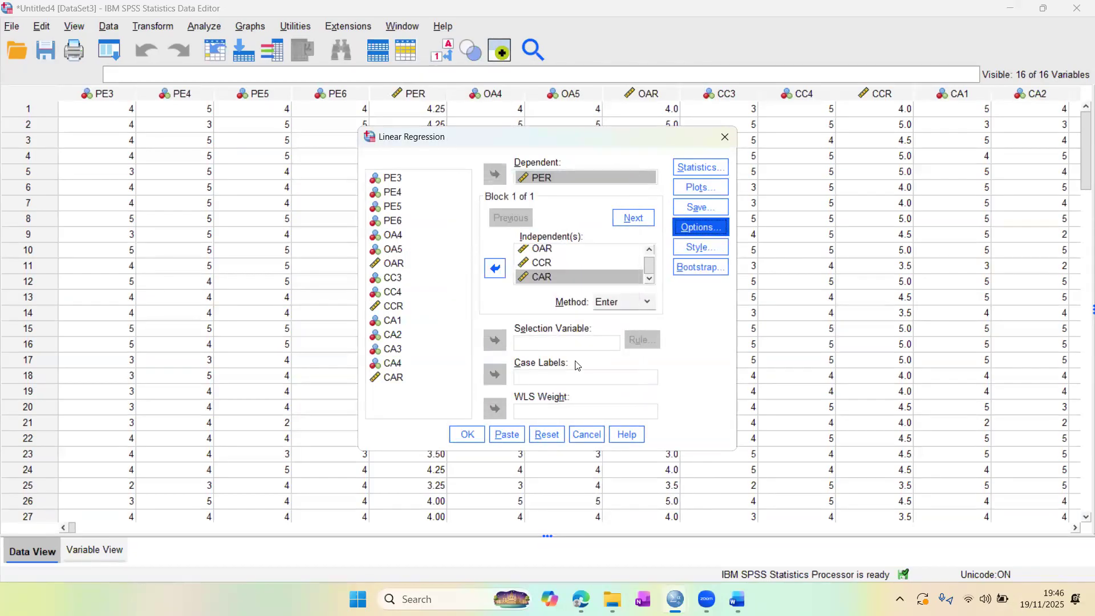
{"action": "left_click", "coordinate": [463, 434]}
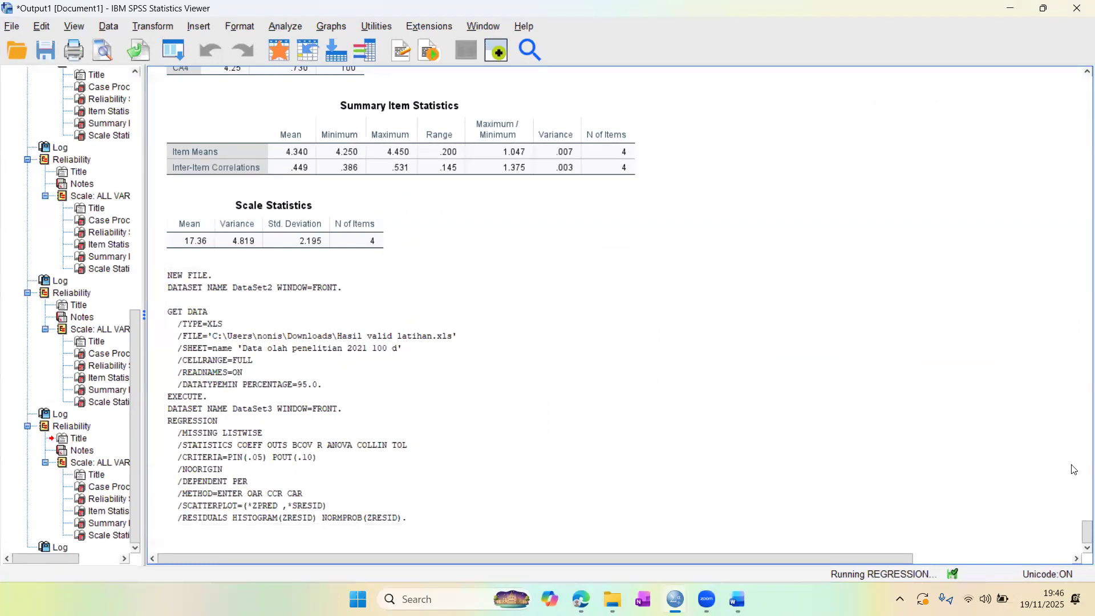
{"action": "left_click_drag", "start_coordinate": [1080, 536], "coordinate": [1071, 581]}
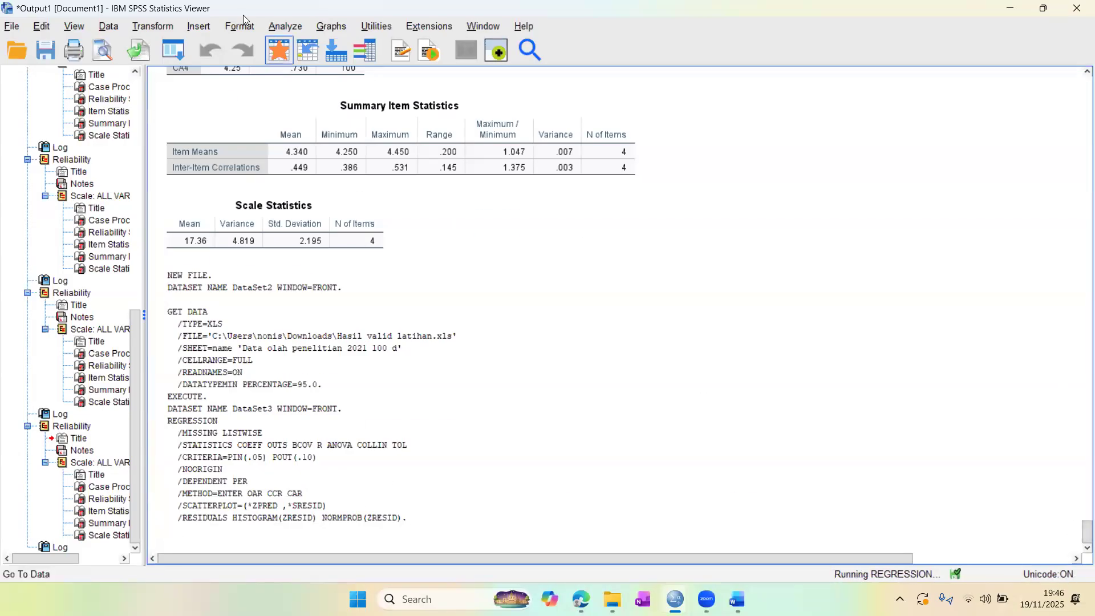
{"action": "left_click", "coordinate": [276, 28]}
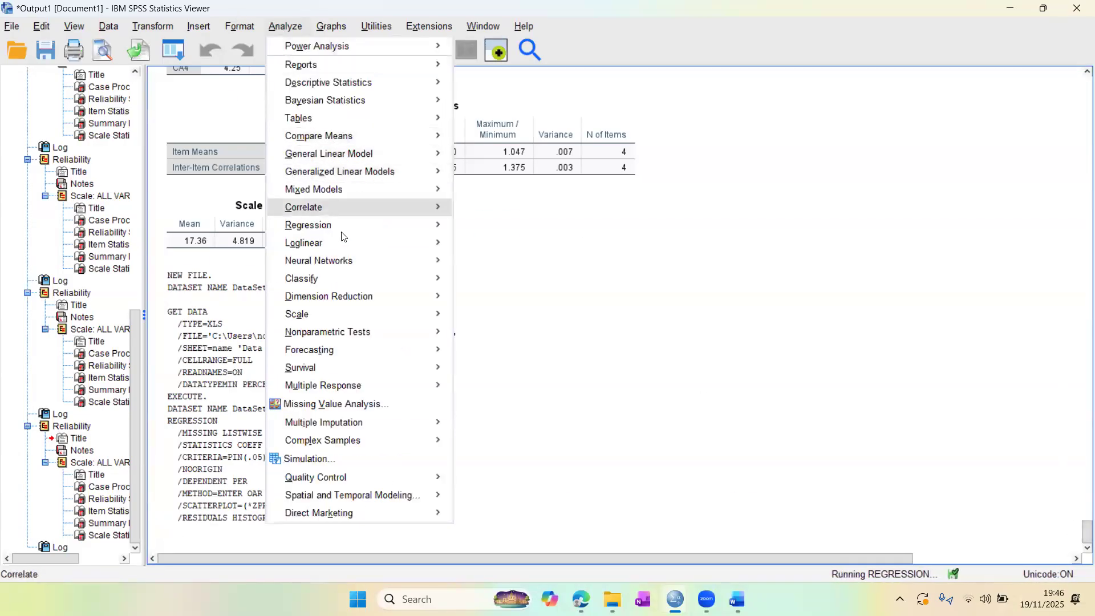
{"action": "mouse_move", "coordinate": [354, 226]}
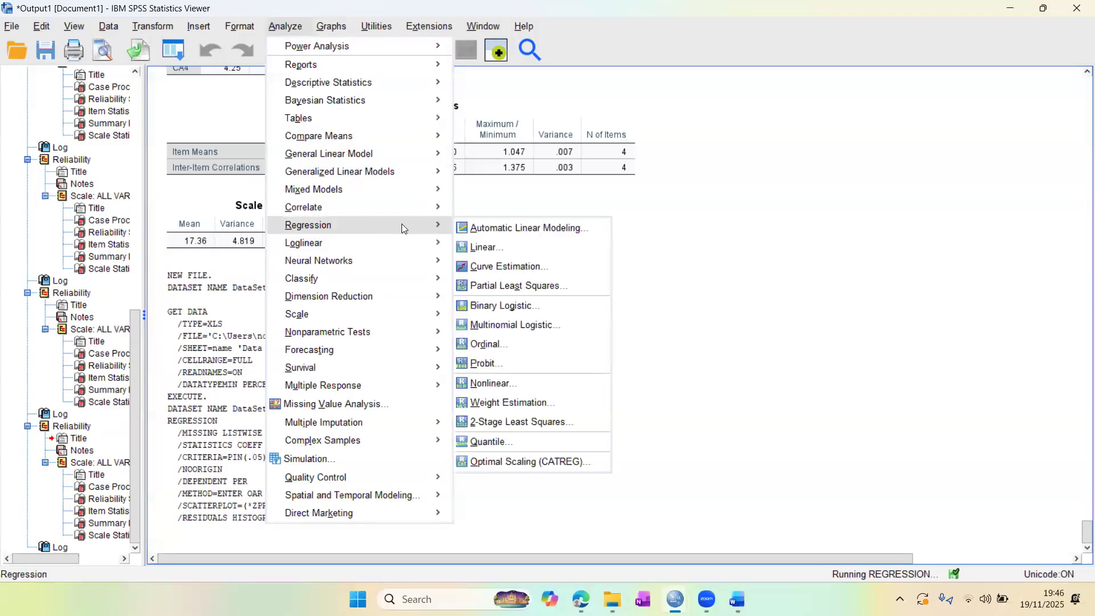
{"action": "left_click", "coordinate": [485, 247]}
{"action": "left_click", "coordinate": [701, 167]}
{"action": "left_click", "coordinate": [438, 315]}
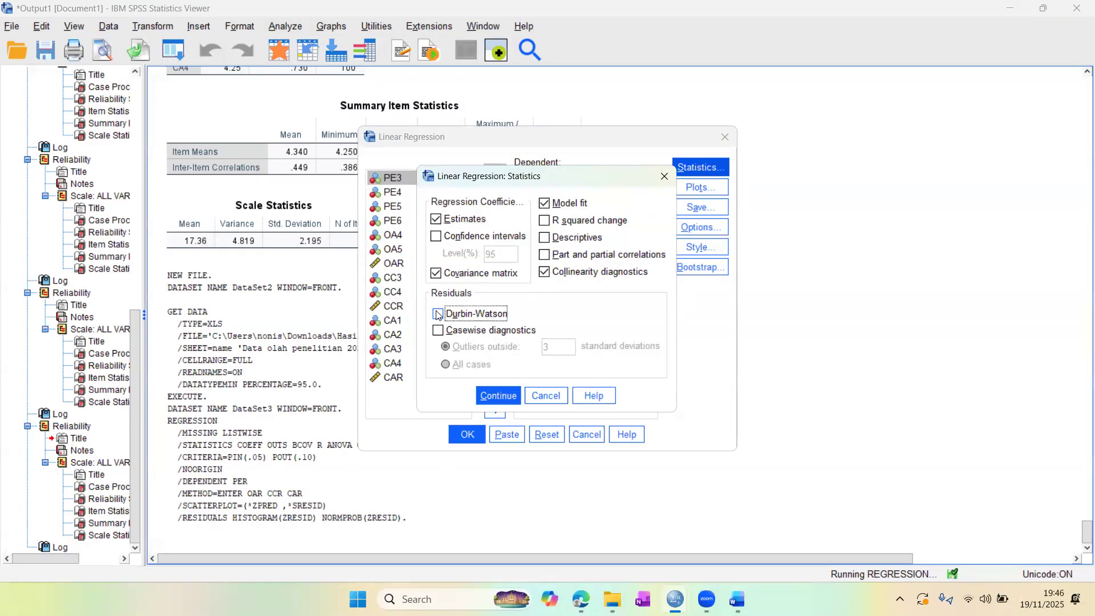
{"action": "left_click", "coordinate": [498, 395]}
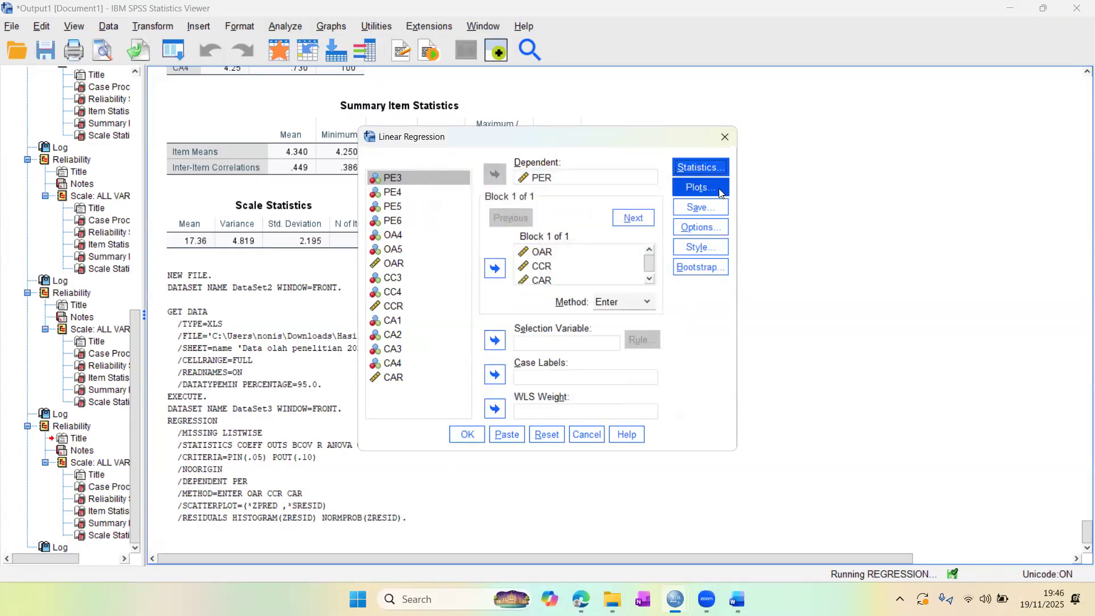
{"action": "left_click", "coordinate": [701, 188]}
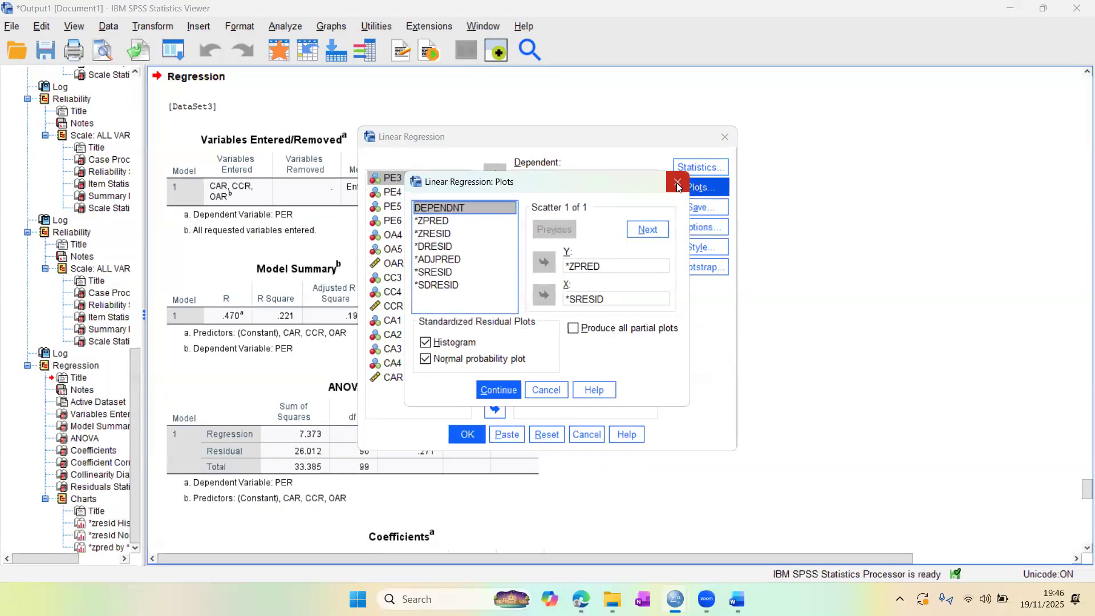
{"action": "left_click", "coordinate": [679, 178]}
{"action": "left_click", "coordinate": [725, 137]}
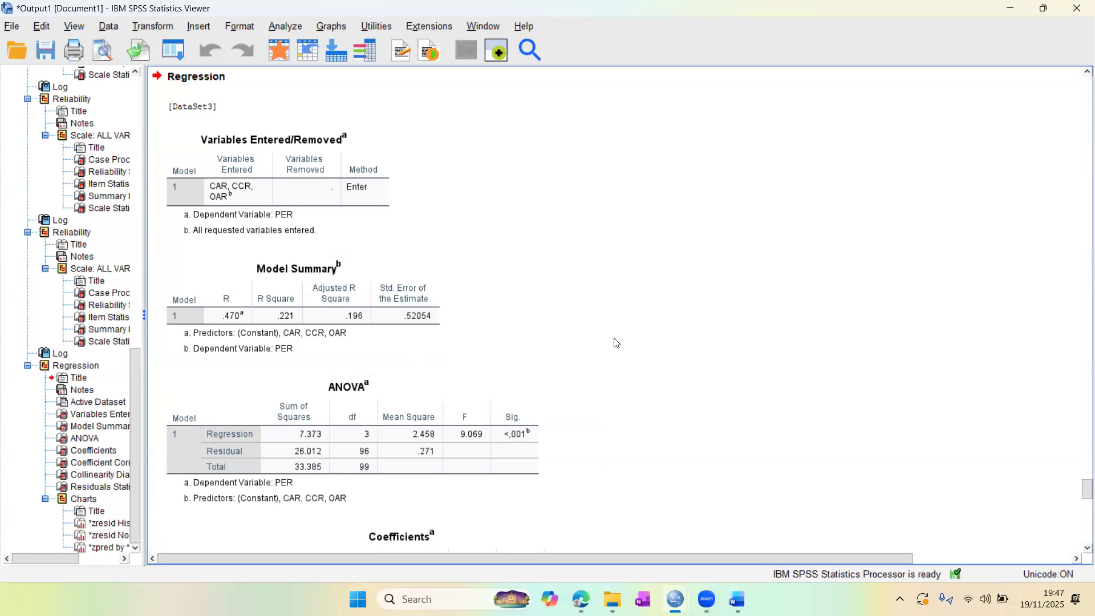
- Review the regression output, from the variables entered and model summary through the coefficients to the residual charts
{"action": "scroll", "coordinate": [617, 343], "scroll_direction": "down", "scroll_amount": 5}
{"action": "scroll", "coordinate": [616, 343], "scroll_direction": "up", "scroll_amount": 7}
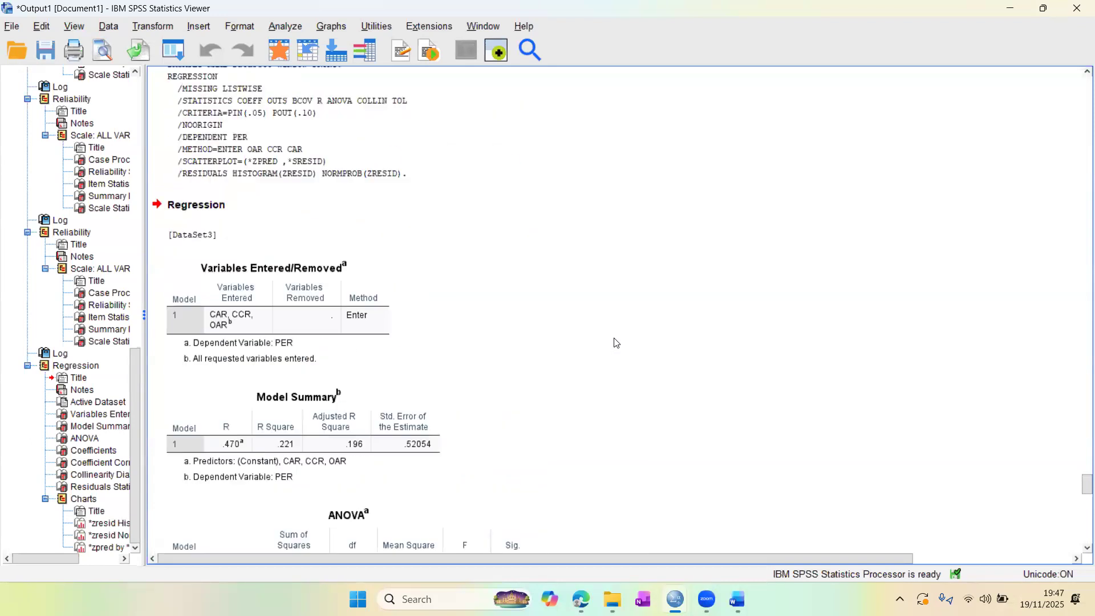
{"action": "scroll", "coordinate": [616, 343], "scroll_direction": "down", "scroll_amount": 3}
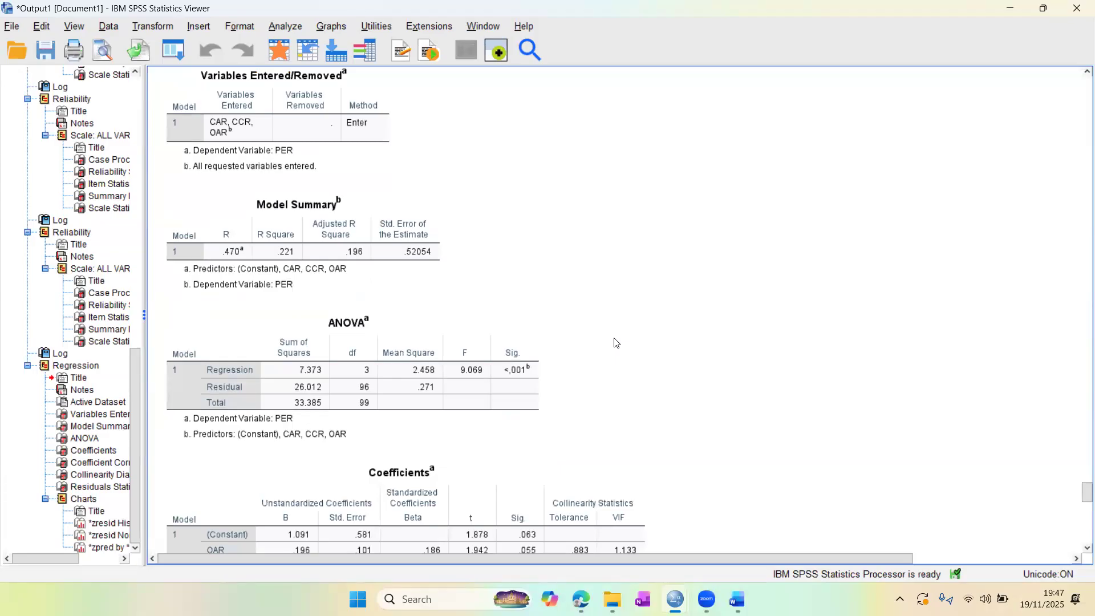
{"action": "scroll", "coordinate": [616, 342], "scroll_direction": "down", "scroll_amount": 5}
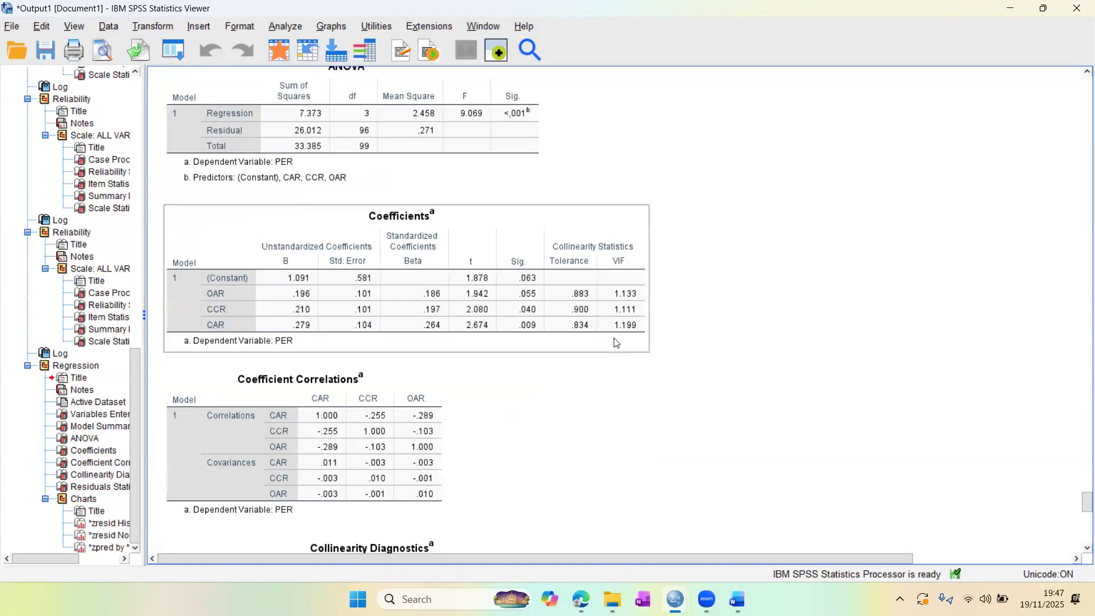
{"action": "scroll", "coordinate": [616, 343], "scroll_direction": "down", "scroll_amount": 15}
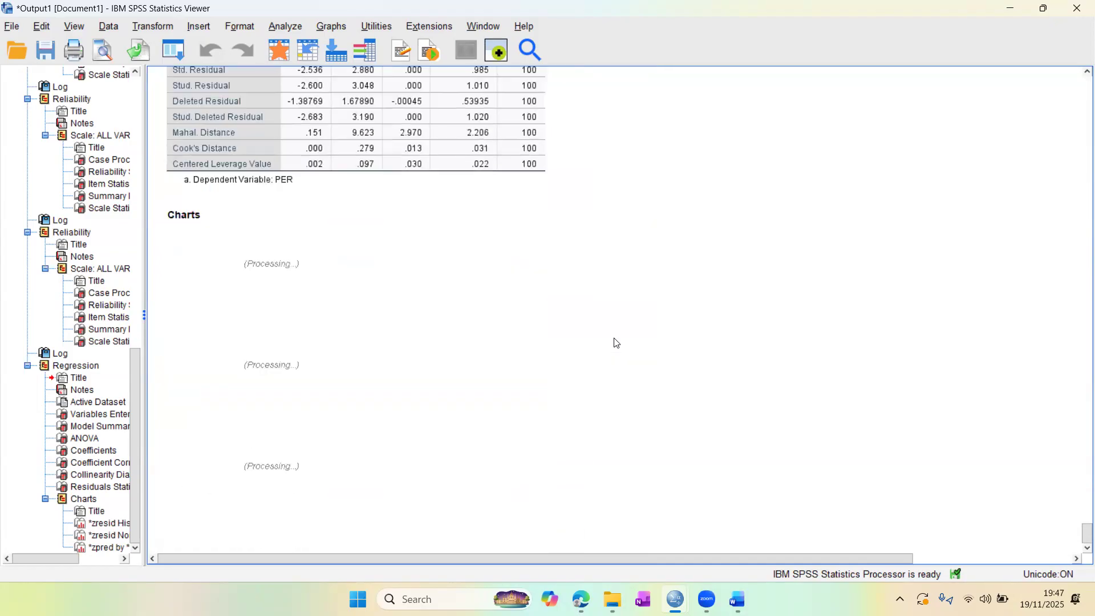
{"action": "scroll", "coordinate": [710, 365], "scroll_direction": "down", "scroll_amount": 4}
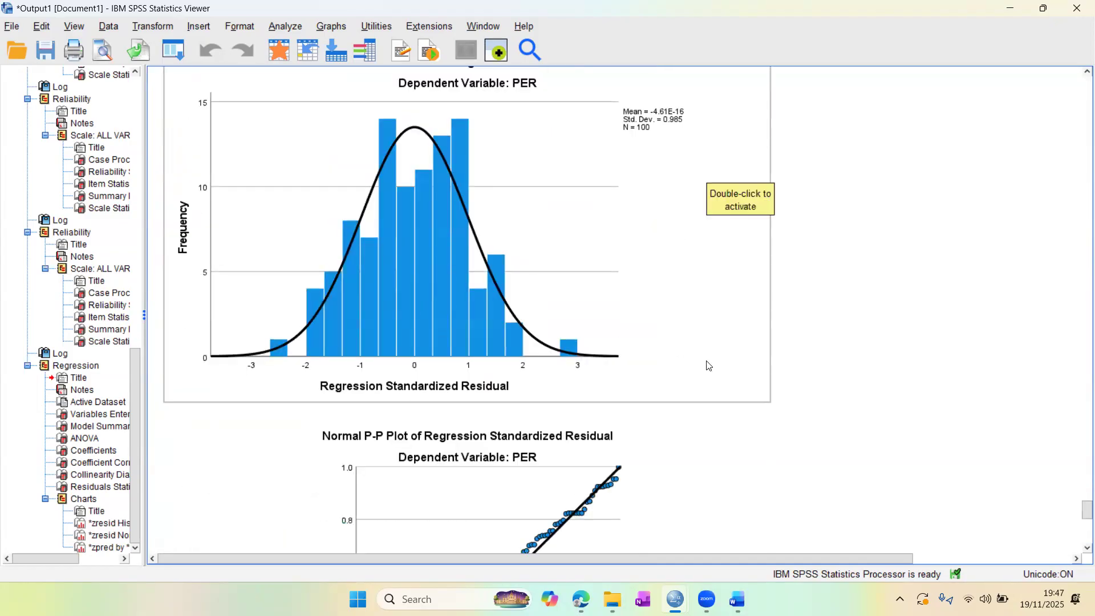
{"action": "scroll", "coordinate": [709, 365], "scroll_direction": "up", "scroll_amount": 20}
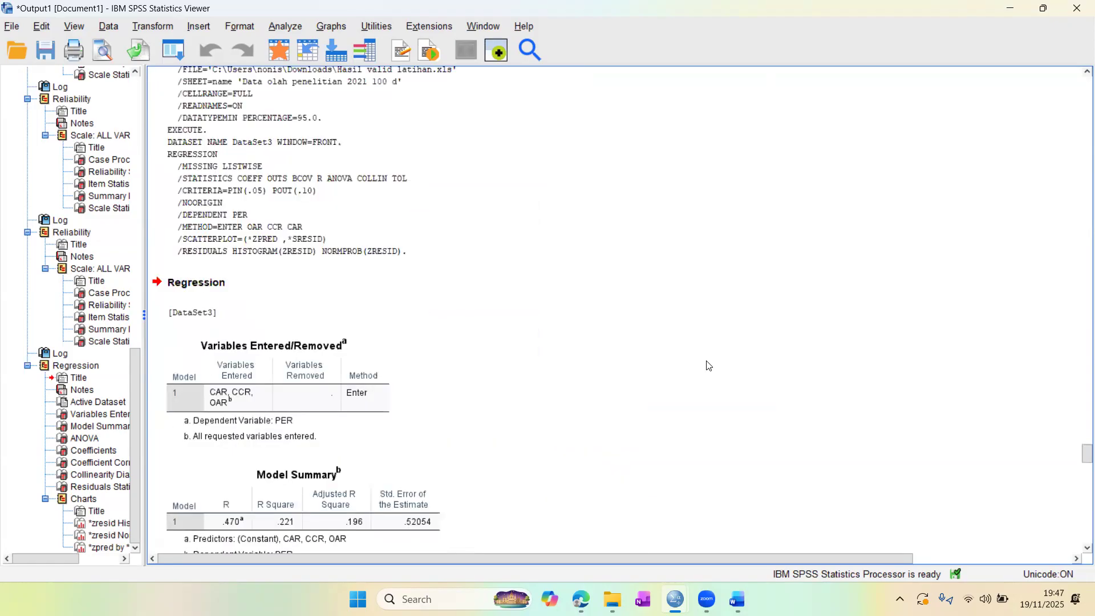
- Capture a screen snip of the Model Summary table with its footnotes from the regression output
{"action": "scroll", "coordinate": [709, 365], "scroll_direction": "down", "scroll_amount": 3}
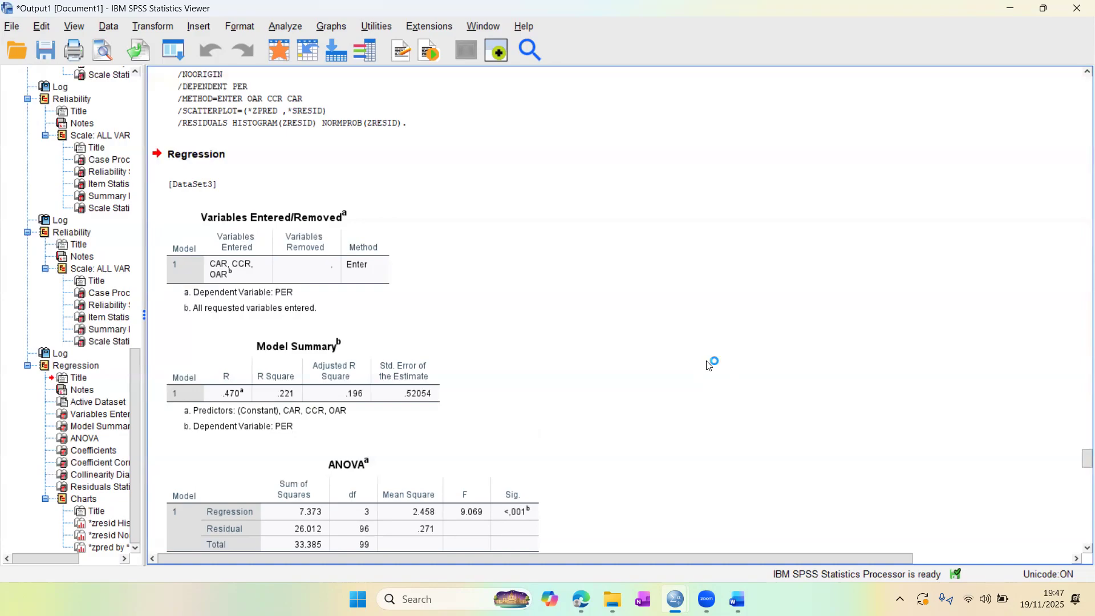
{"action": "key", "text": "super+shift+s"}
{"action": "left_click_drag", "start_coordinate": [155, 333], "coordinate": [459, 443]}
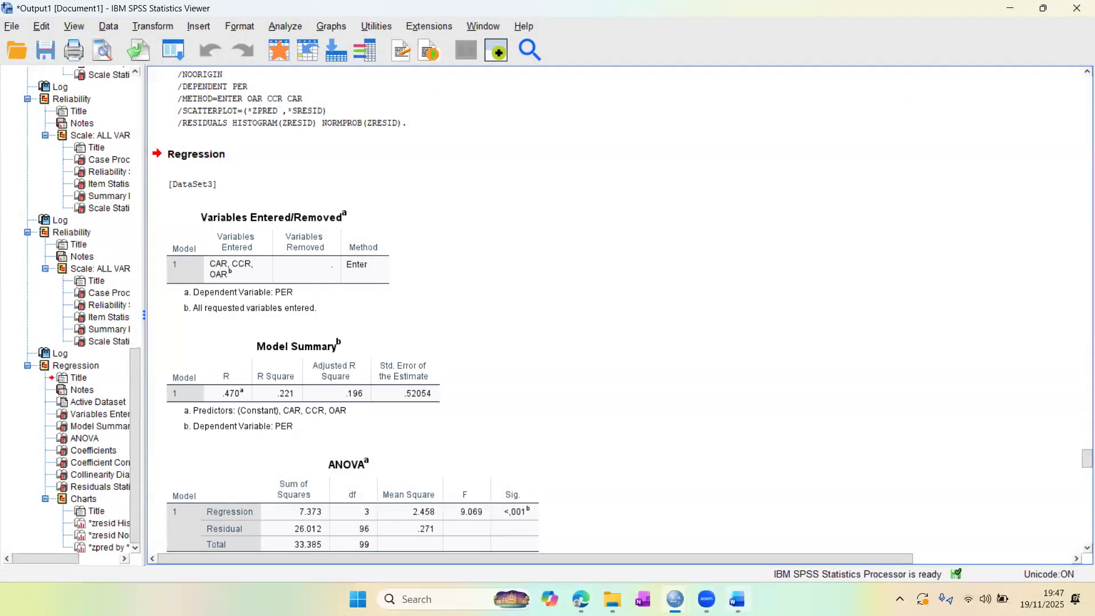
- Switch to Document1 in Word and add the unnumbered line "Uji Koefisien Determinasi" under "Uji Model"
{"action": "mouse_move", "coordinate": [736, 599]}
{"action": "left_click", "coordinate": [707, 506]}
{"action": "scroll", "coordinate": [708, 507], "scroll_direction": "down", "scroll_amount": 4}
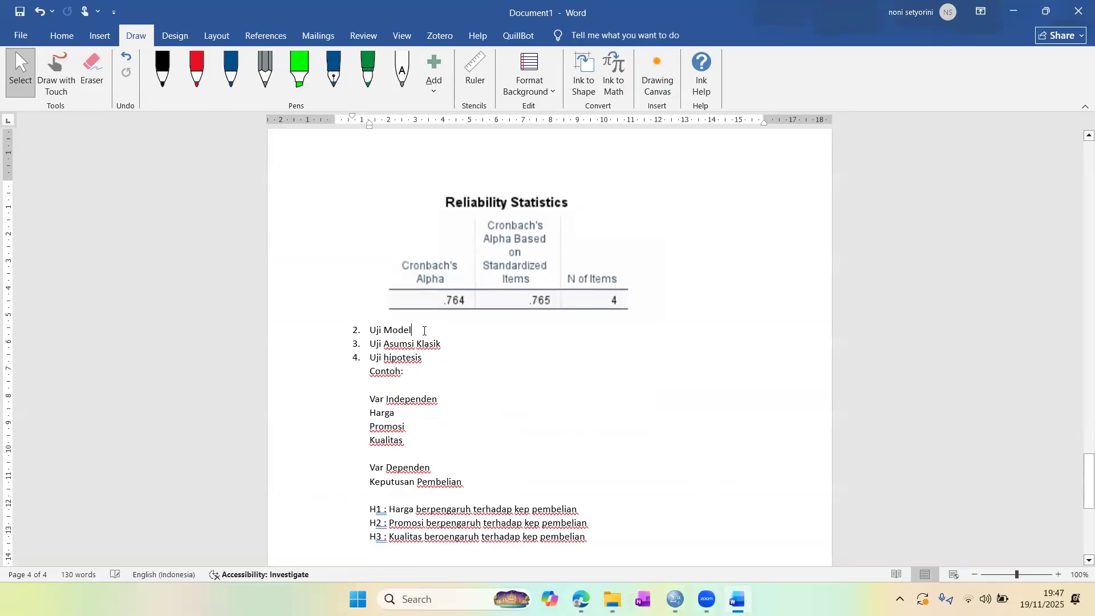
{"action": "key", "text": "Return"}
{"action": "key", "text": "BackSpace"}
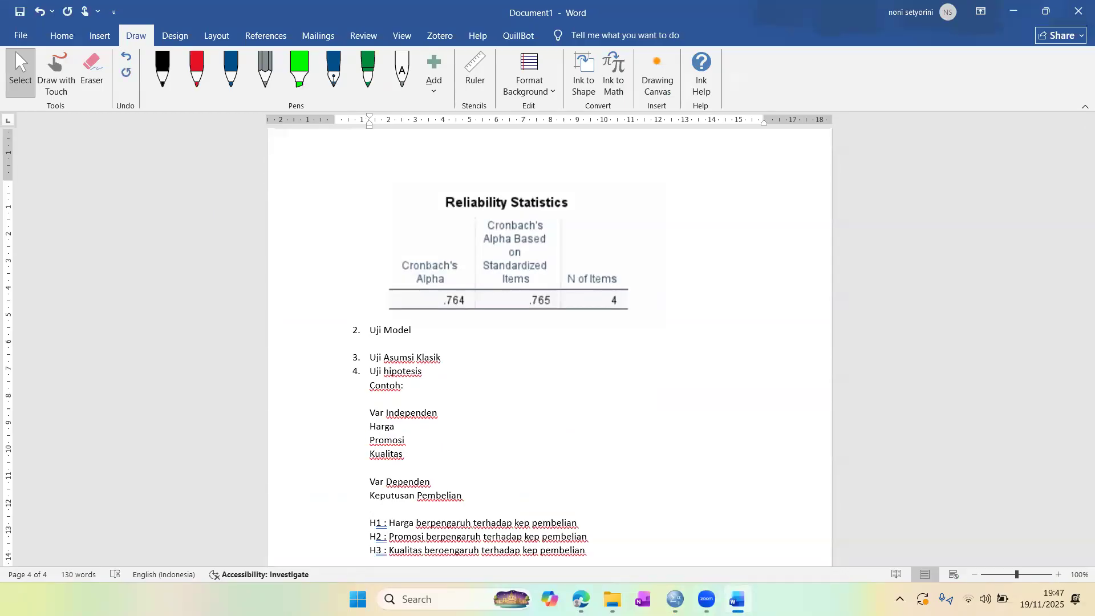
{"action": "type", "text": "Uji"}
{"action": "type", "text": "Koefisien Determinasi"}
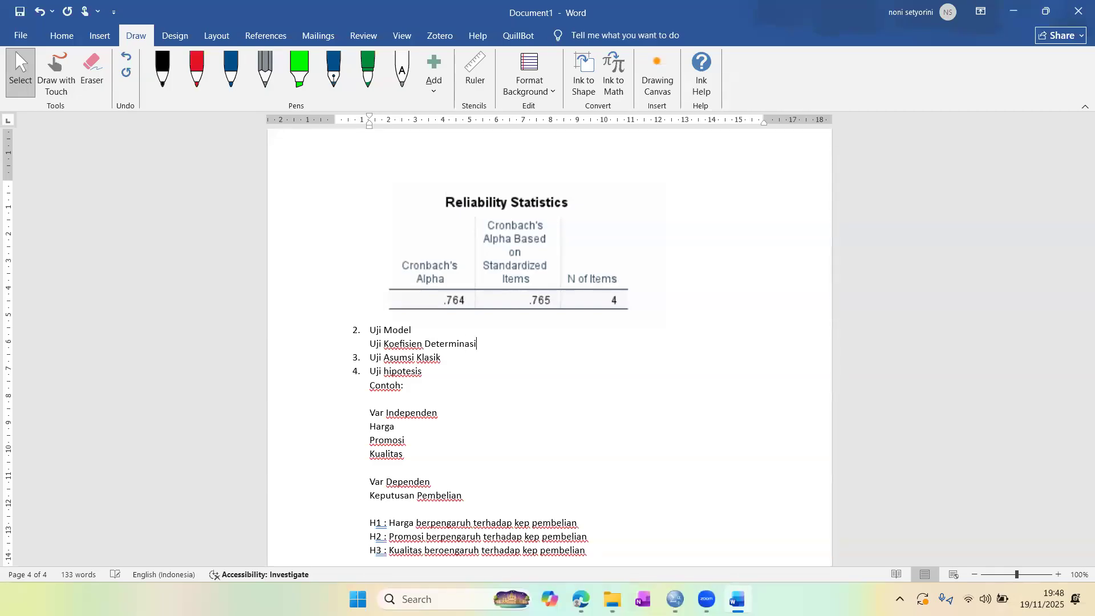
- Add blank lines below "Uji Koefisien Determinasi" and paste the captured Model Summary table there
{"action": "key", "text": "Return"}
{"action": "key", "text": "Return"}
{"action": "key", "text": "Return"}
{"action": "key", "text": "Return"}
{"action": "key", "text": "Return"}
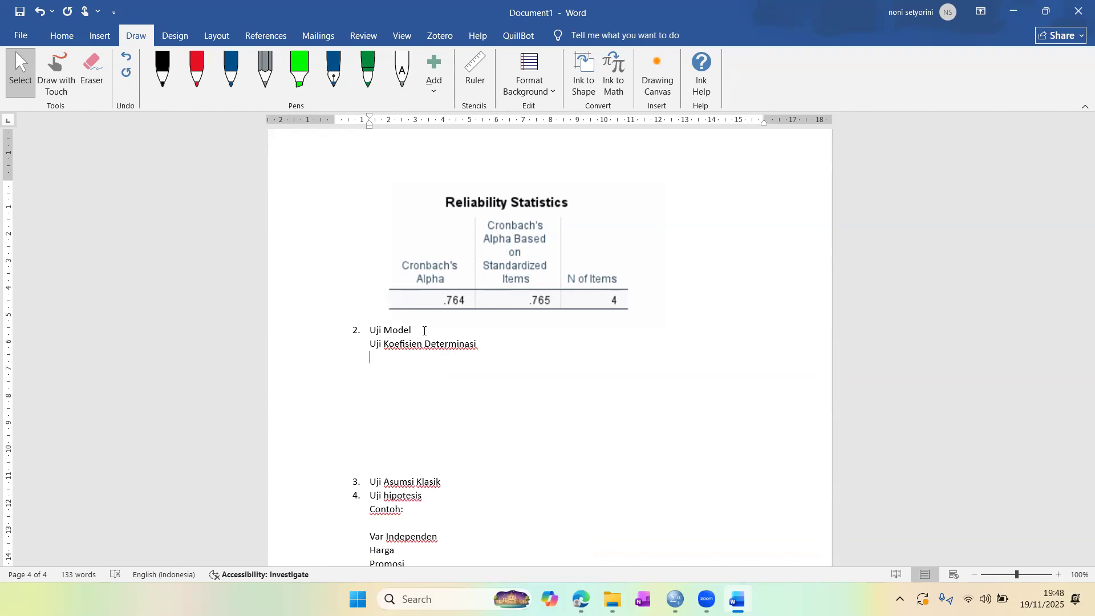
{"action": "key", "text": "ctrl+v"}
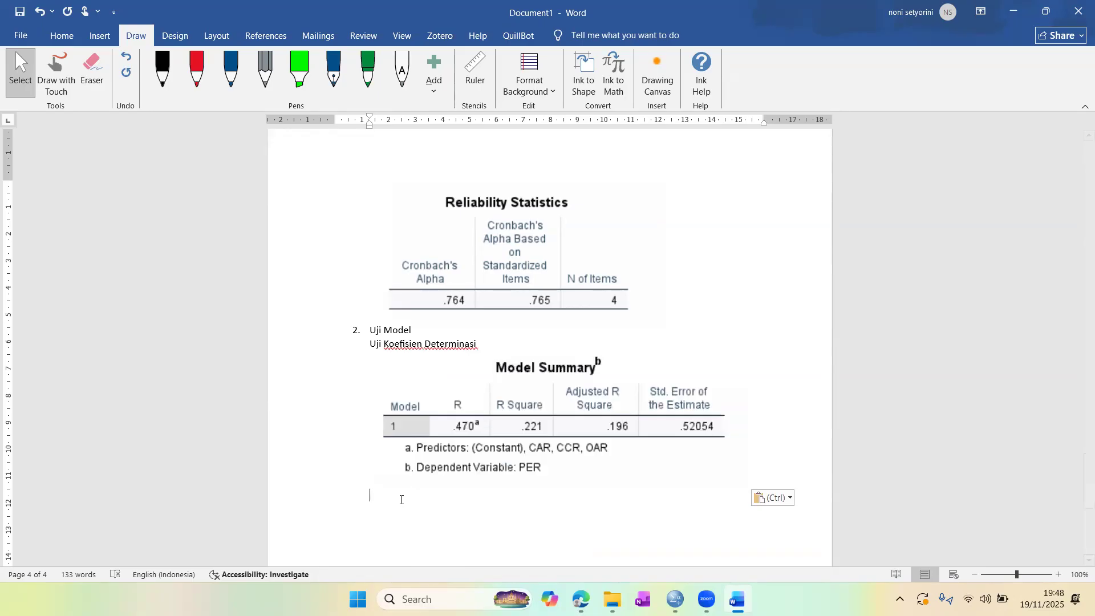
- Below the Model Summary table, write "Variable Y (PER) dipengaruhi oleh CAR, CCR dan OAR sebesar 19,6% sedangkan sisanya dipengaruhi oleh variable diluar model"
{"action": "type", "text": "Variable "}
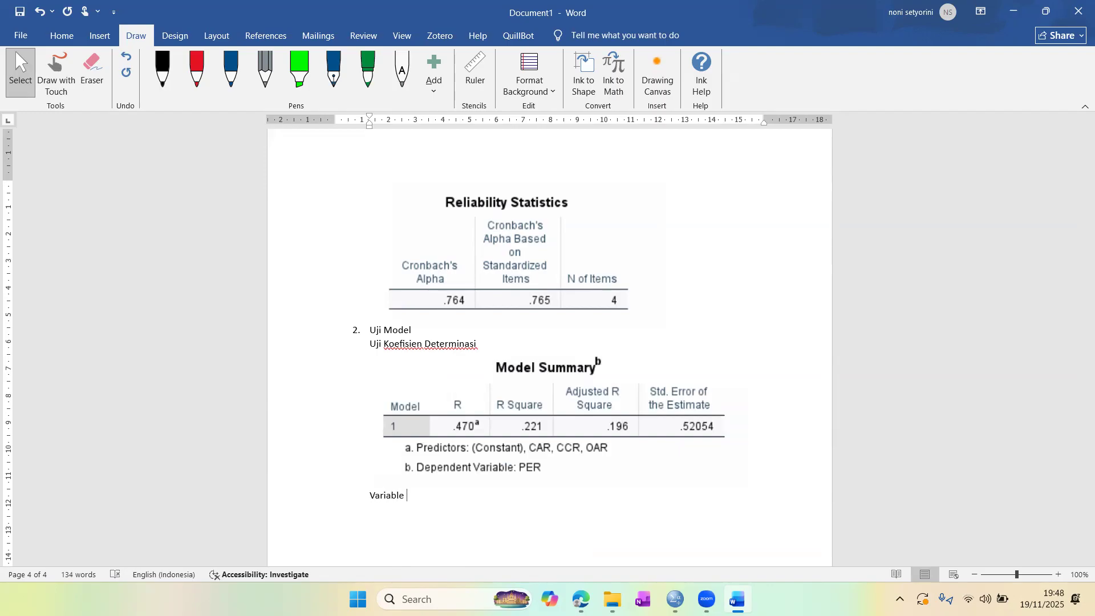
{"action": "type", "text": "Y (PER) dipengaruhi oleh "}
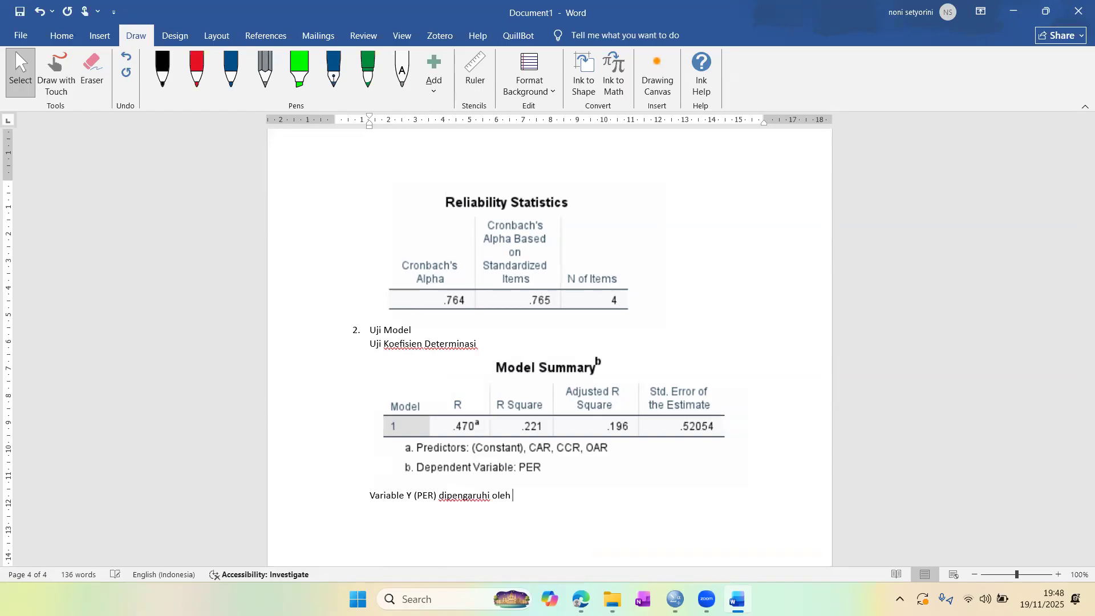
{"action": "type", "text": "CAR, CCR dan OAR sebesar "}
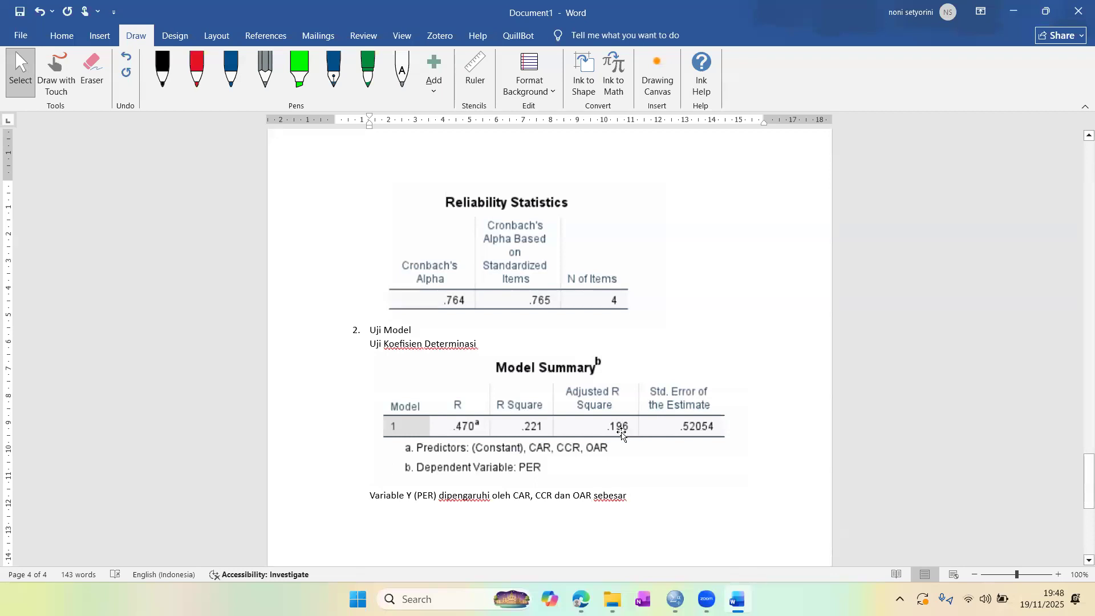
{"action": "type", "text": "19"}
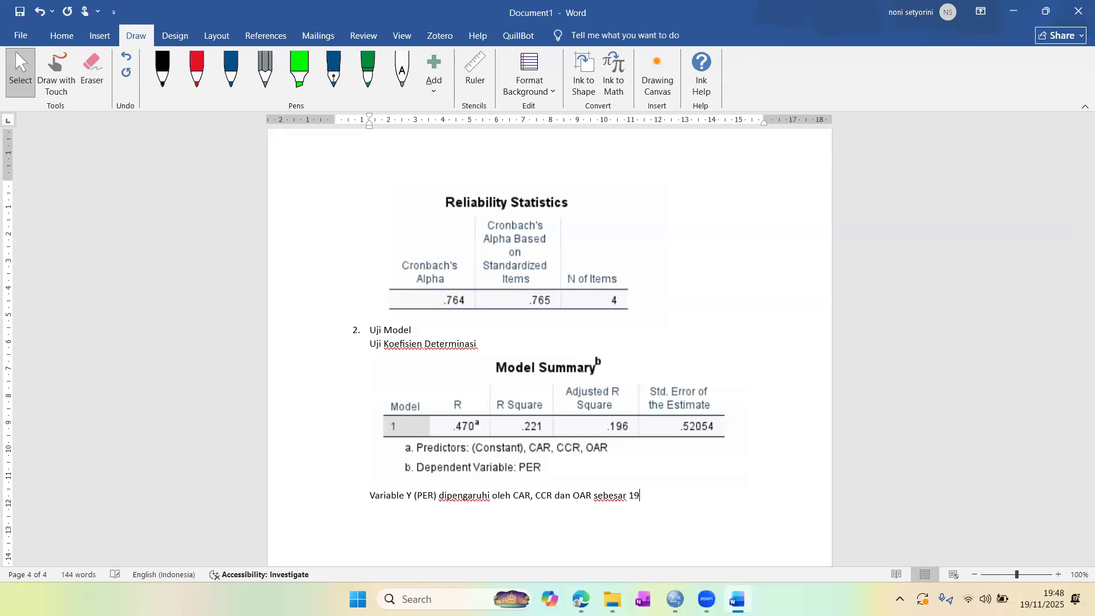
{"action": "type", "text": ",6% sedangkan sisany"}
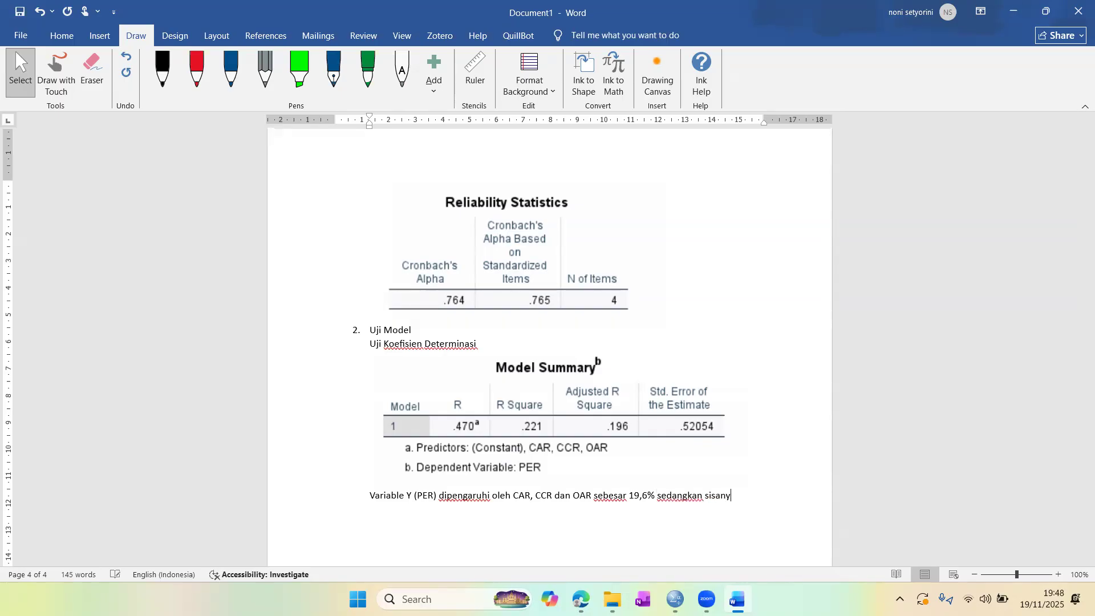
{"action": "type", "text": "a dipengaruhi oleh variable diluar model"}
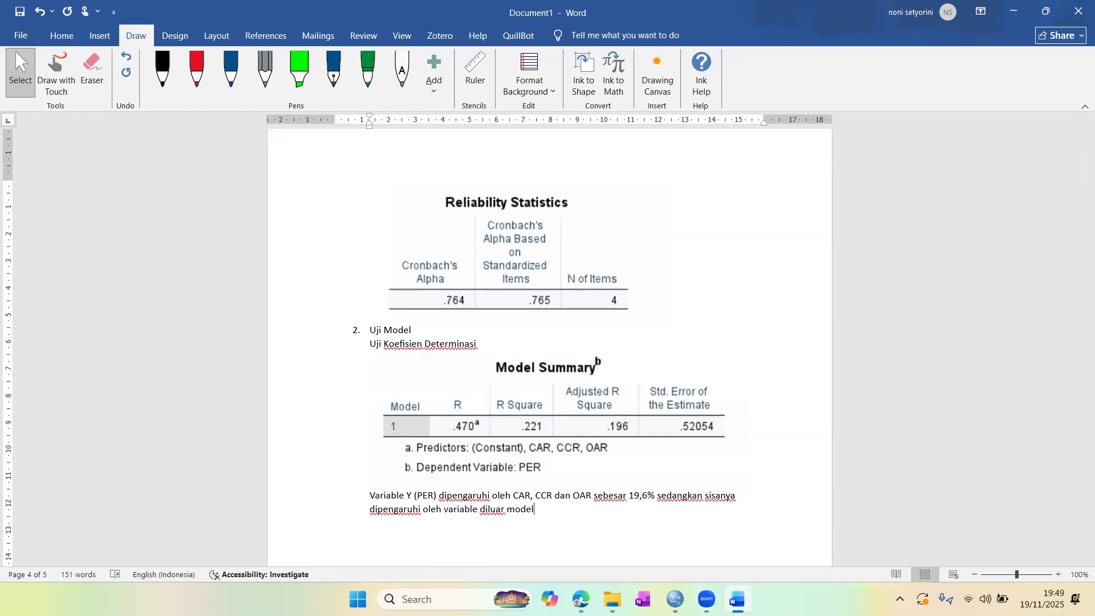
- Switch to the Output1 viewer in SPSS and capture a screen snip of the ANOVA table with its footnotes
{"action": "mouse_move", "coordinate": [675, 600]}
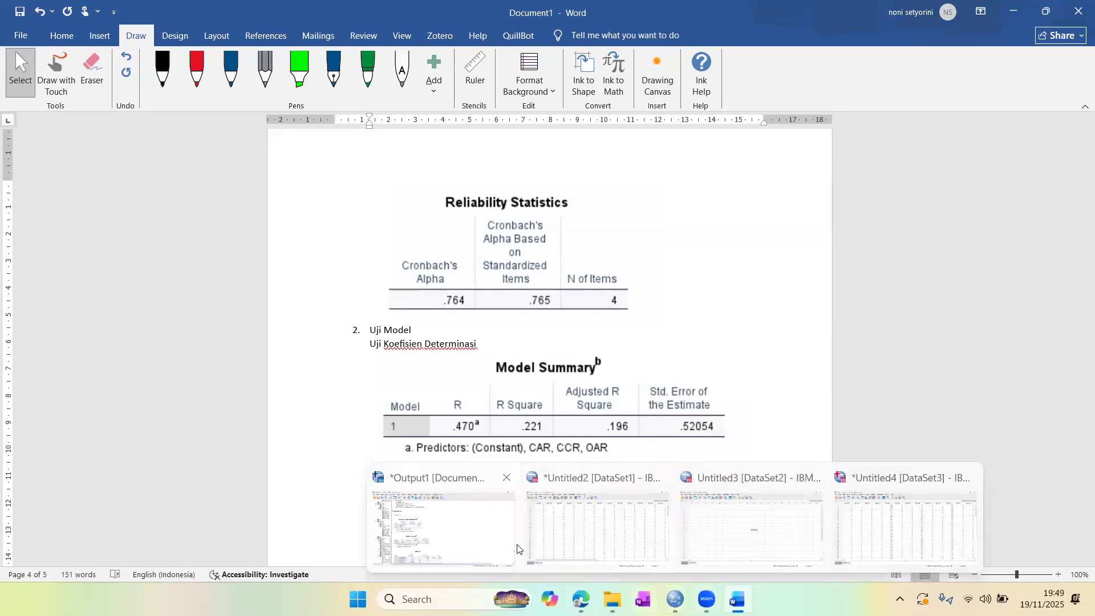
{"action": "left_click", "coordinate": [483, 545]}
{"action": "scroll", "coordinate": [484, 545], "scroll_direction": "down", "scroll_amount": 5}
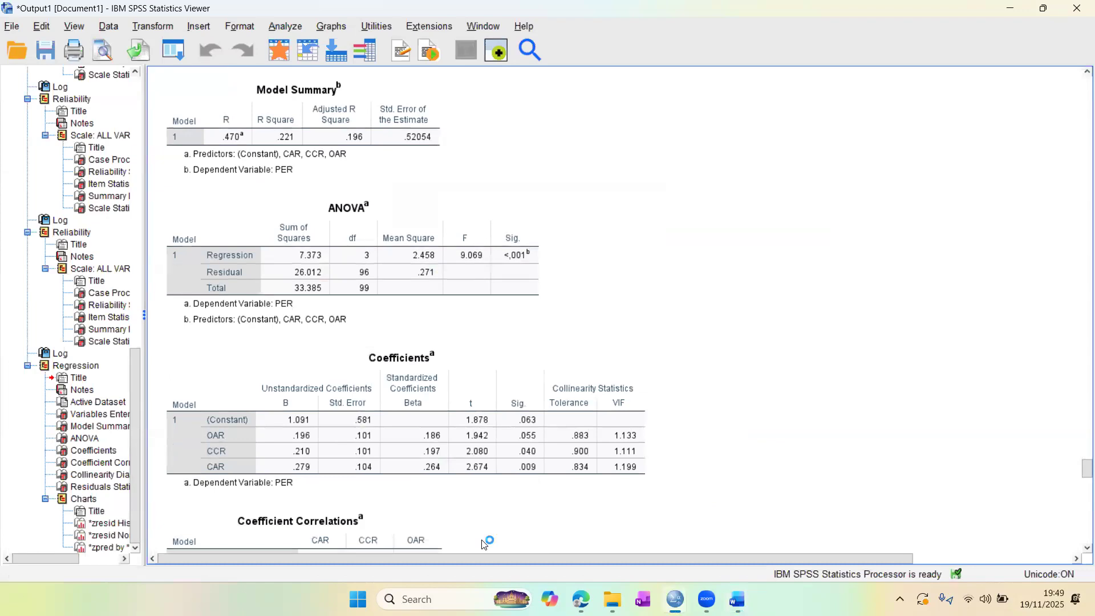
{"action": "key", "text": "super+shift+s"}
{"action": "left_click_drag", "start_coordinate": [160, 188], "coordinate": [558, 335]}
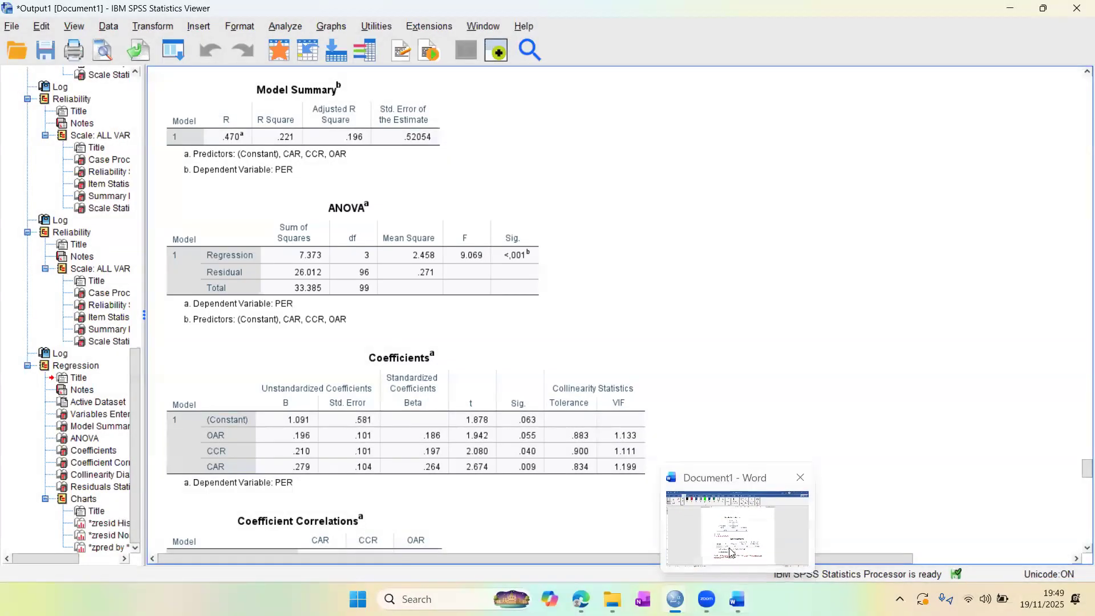
- Switch back to Document1 in Word, add the line "Uji F" below the determination interpretation and paste the captured ANOVA table under it
{"action": "left_click", "coordinate": [733, 552]}
{"action": "scroll", "coordinate": [448, 440], "scroll_direction": "down", "scroll_amount": 2}
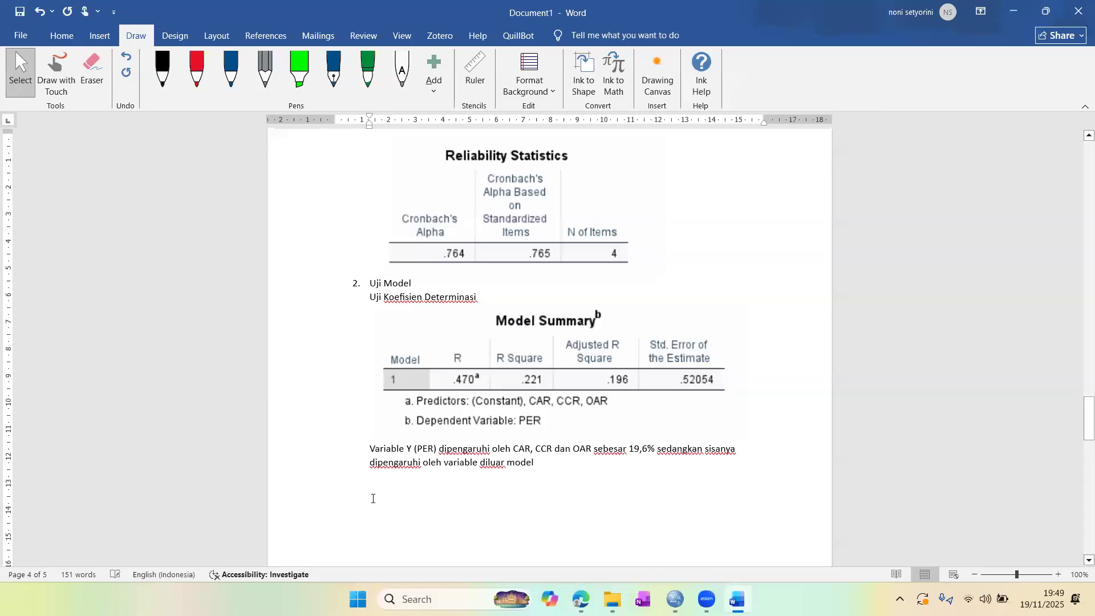
{"action": "type", "text": "Uji"}
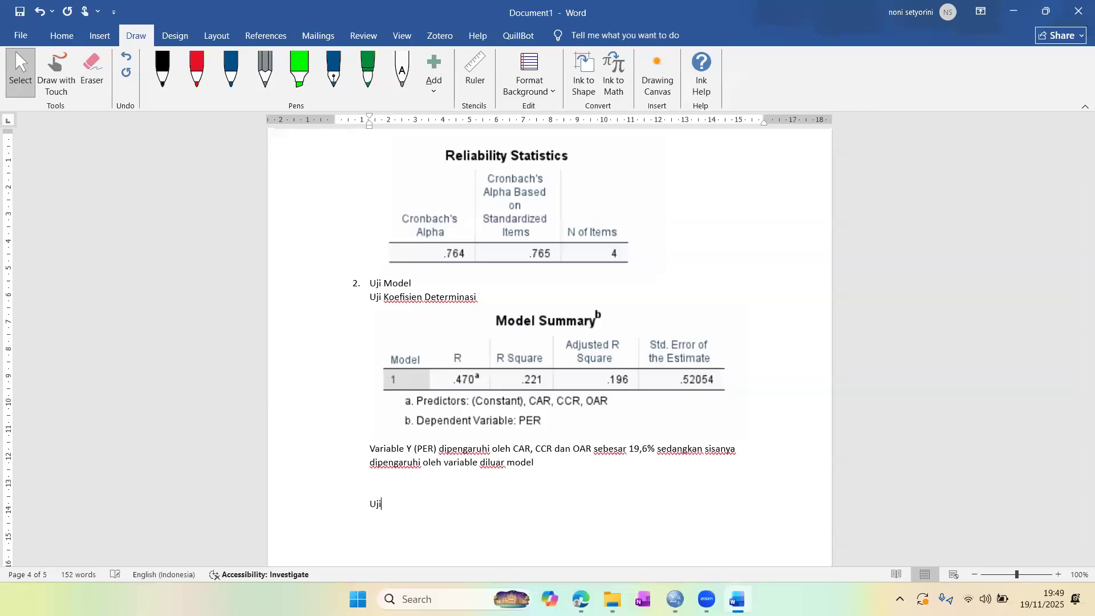
{"action": "type", "text": " F"}
{"action": "key", "text": "Return"}
{"action": "key", "text": "ctrl+v"}
{"action": "scroll", "coordinate": [371, 500], "scroll_direction": "down", "scroll_amount": 3}
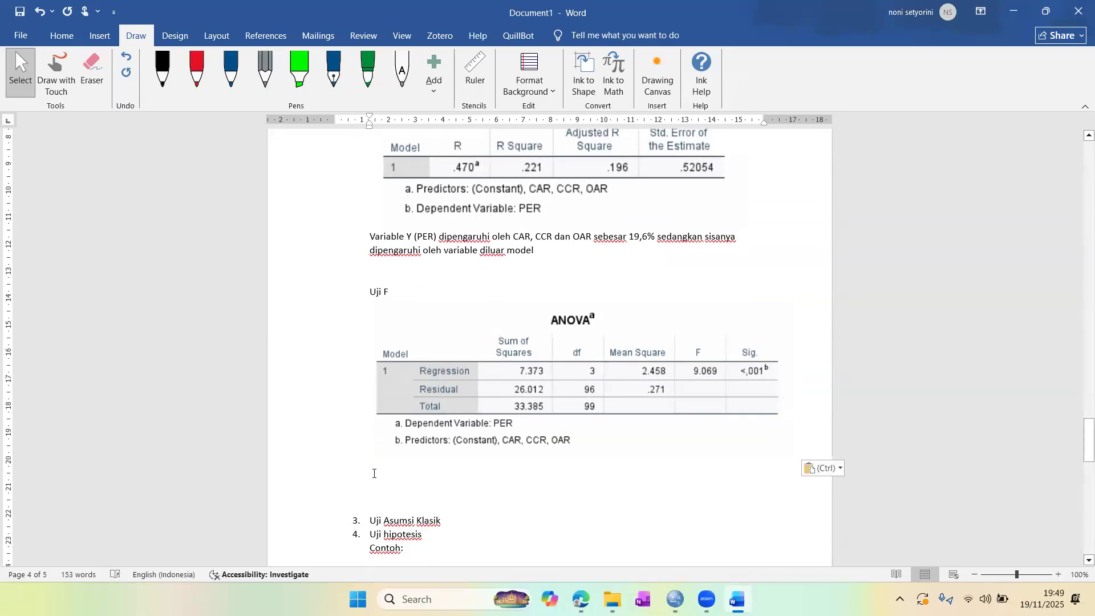
- Below the ANOVA table, write "Berdasarkan hasil uji F dilihat dari nilai signifikansi kurang dari 0,05 maka dinyatakan model telah baik"
{"action": "left_click", "coordinate": [374, 474]}
{"action": "type", "text": "Berdsaa"}
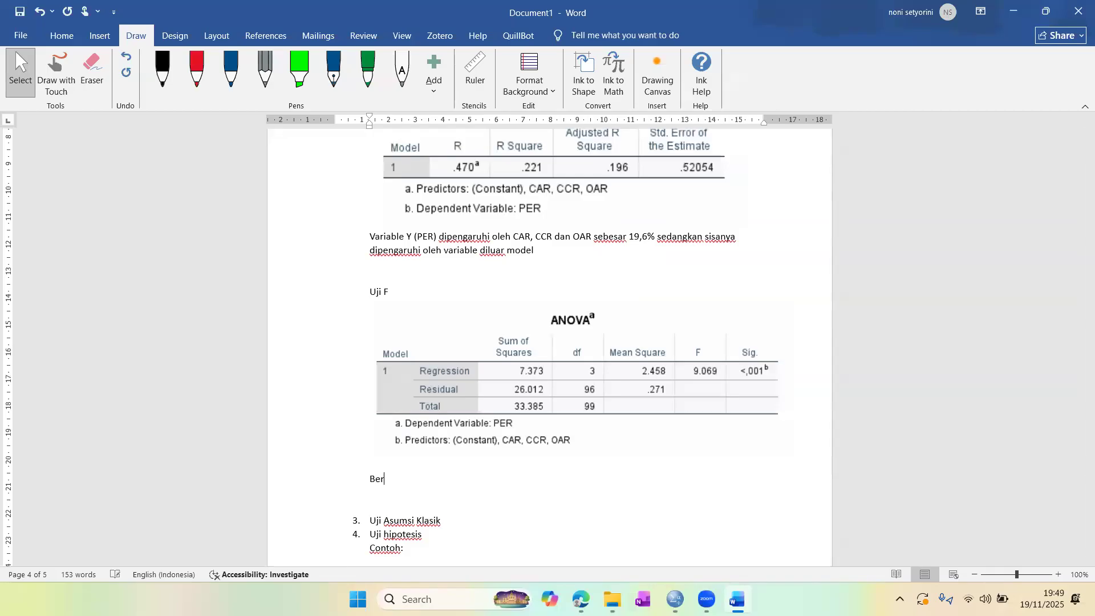
{"action": "key", "text": "BackSpace"}
{"action": "key", "text": "BackSpace"}
{"action": "key", "text": "BackSpace"}
{"action": "type", "text": "asarkan hasil uji F"}
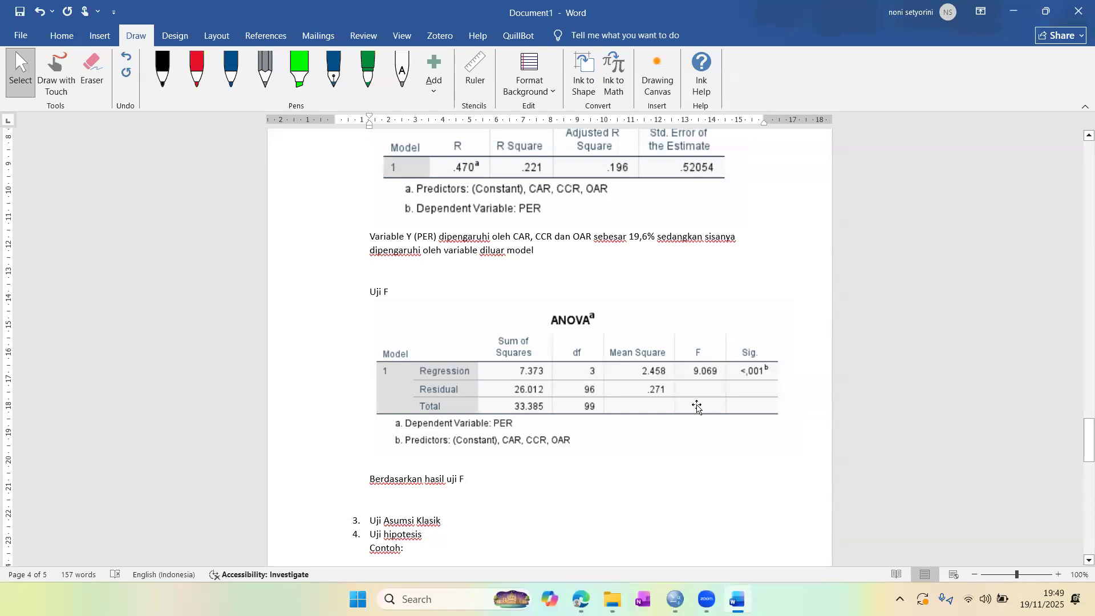
{"action": "type", "text": "dilihat dari"}
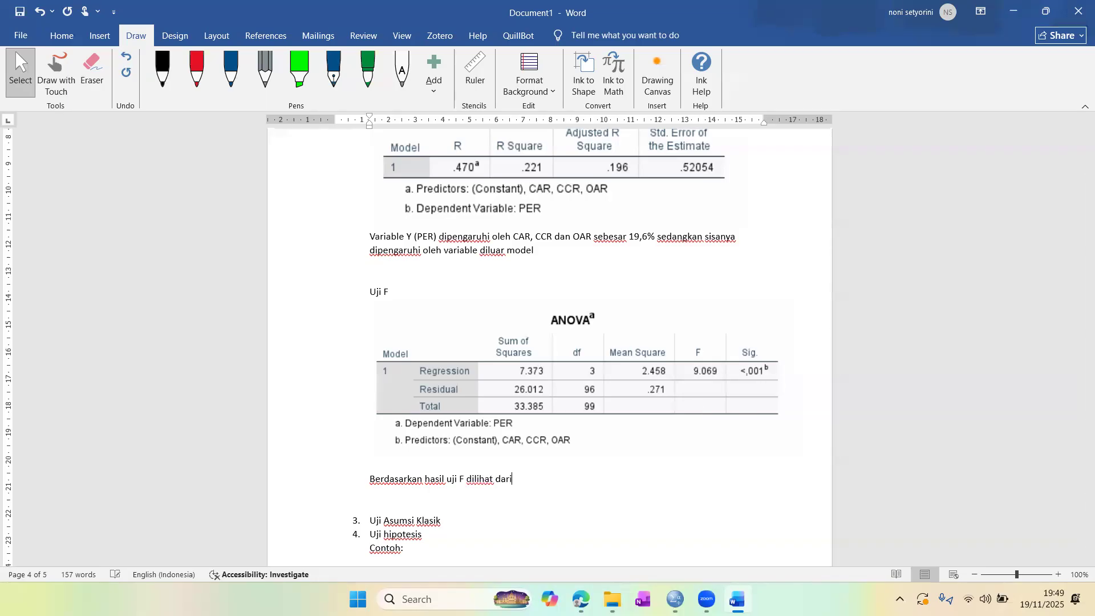
{"action": "type", "text": " nilai signifikansi kurang dari 0,05 maka dinyatakan m"}
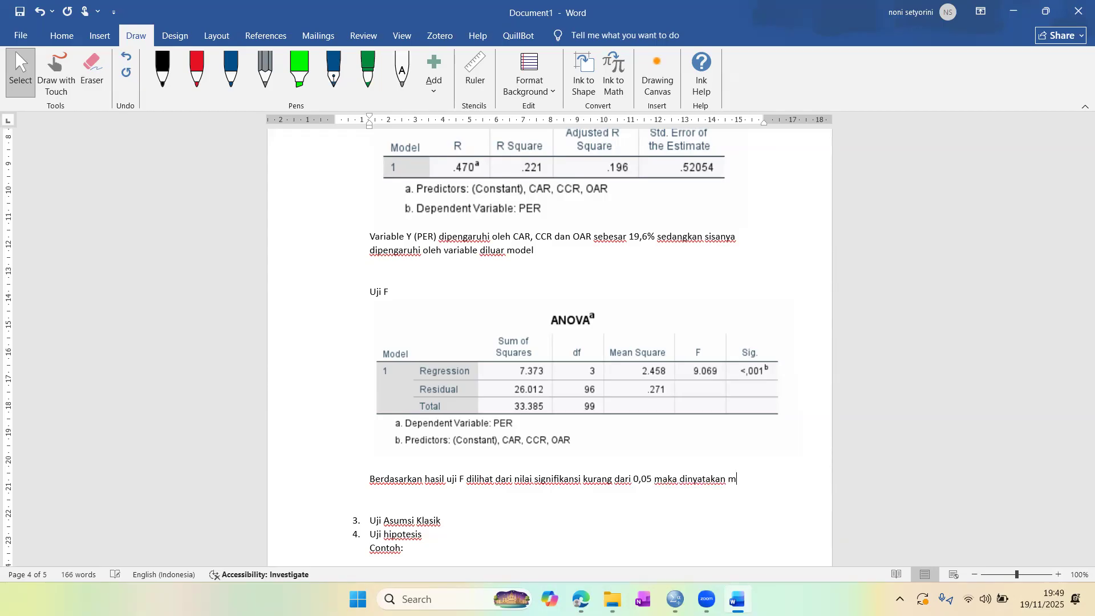
{"action": "type", "text": "odel tela"}
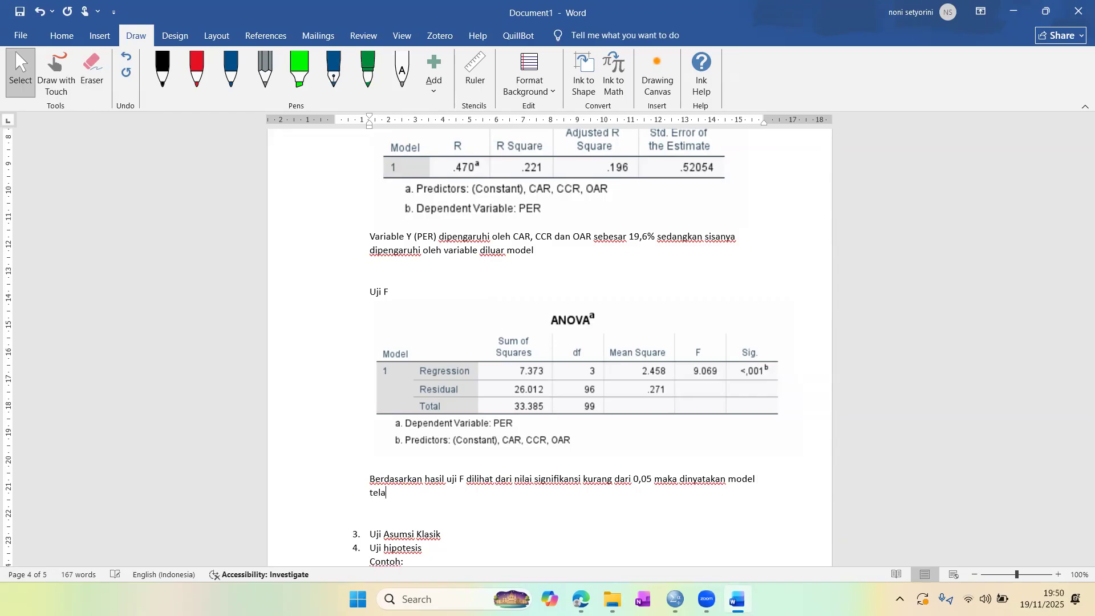
{"action": "type", "text": "h baik"}
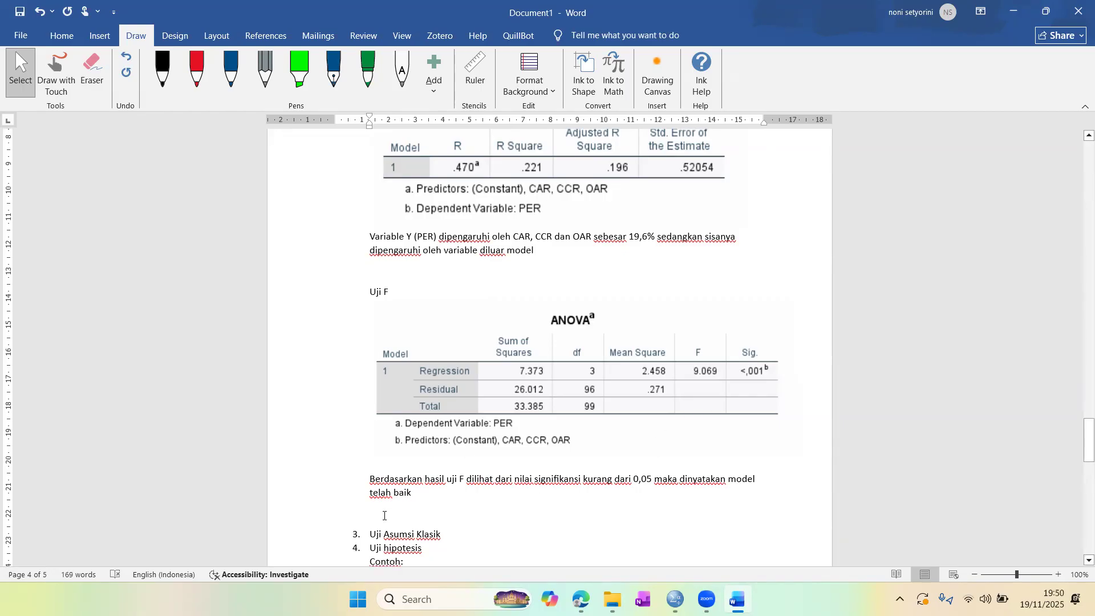
{"action": "left_click", "coordinate": [336, 515]}
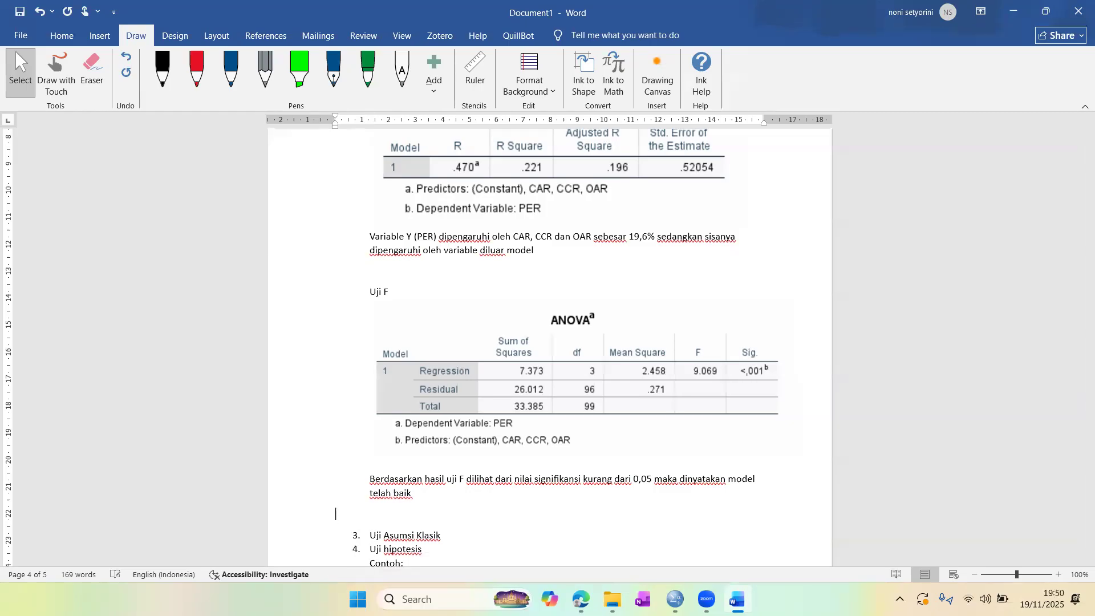
- Review the whole document, from the validity and reliability tests through the Model Summary and ANOVA sections to "Uji Asumsi Klasik"
{"action": "scroll", "coordinate": [570, 342], "scroll_direction": "up", "scroll_amount": 5}
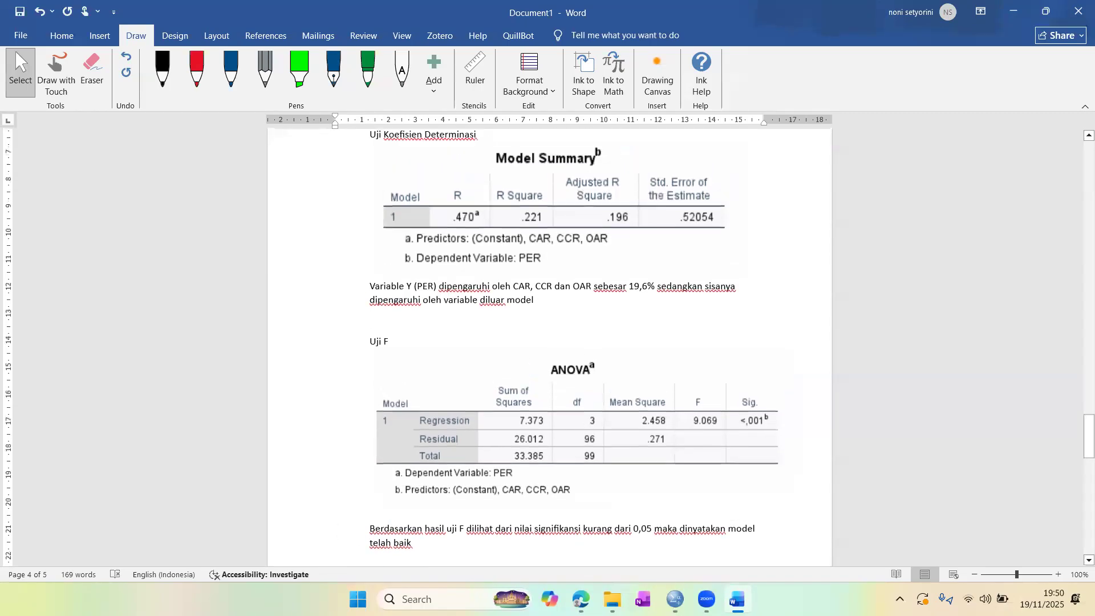
{"action": "scroll", "coordinate": [570, 343], "scroll_direction": "down", "scroll_amount": 2}
{"action": "scroll", "coordinate": [550, 342], "scroll_direction": "up", "scroll_amount": 20}
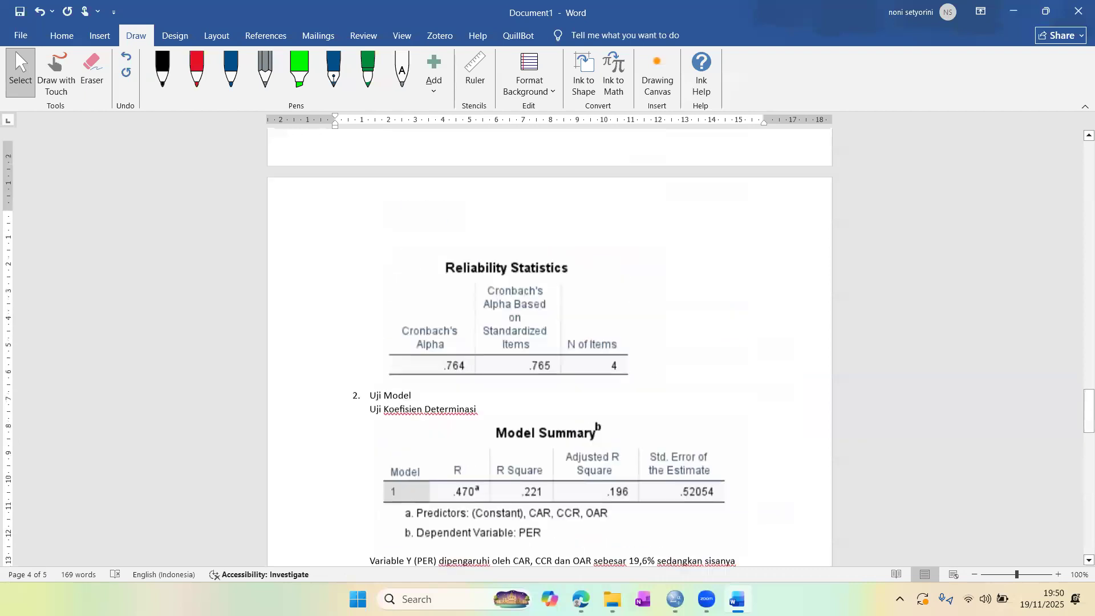
{"action": "scroll", "coordinate": [550, 342], "scroll_direction": "up", "scroll_amount": 20}
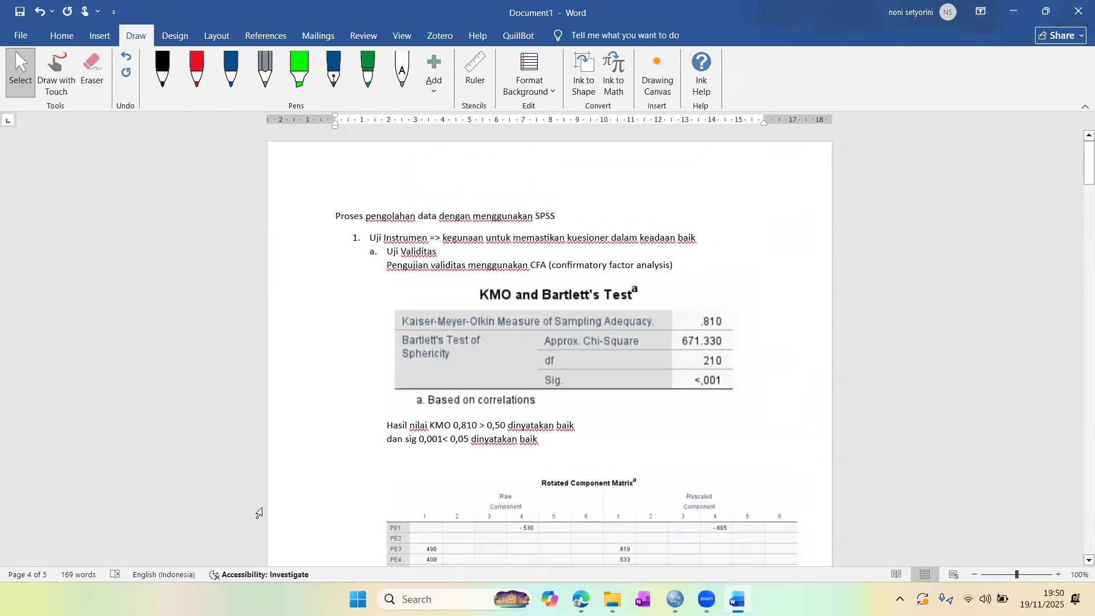
{"action": "scroll", "coordinate": [461, 463], "scroll_direction": "down", "scroll_amount": 3}
{"action": "scroll", "coordinate": [461, 463], "scroll_direction": "down", "scroll_amount": 12}
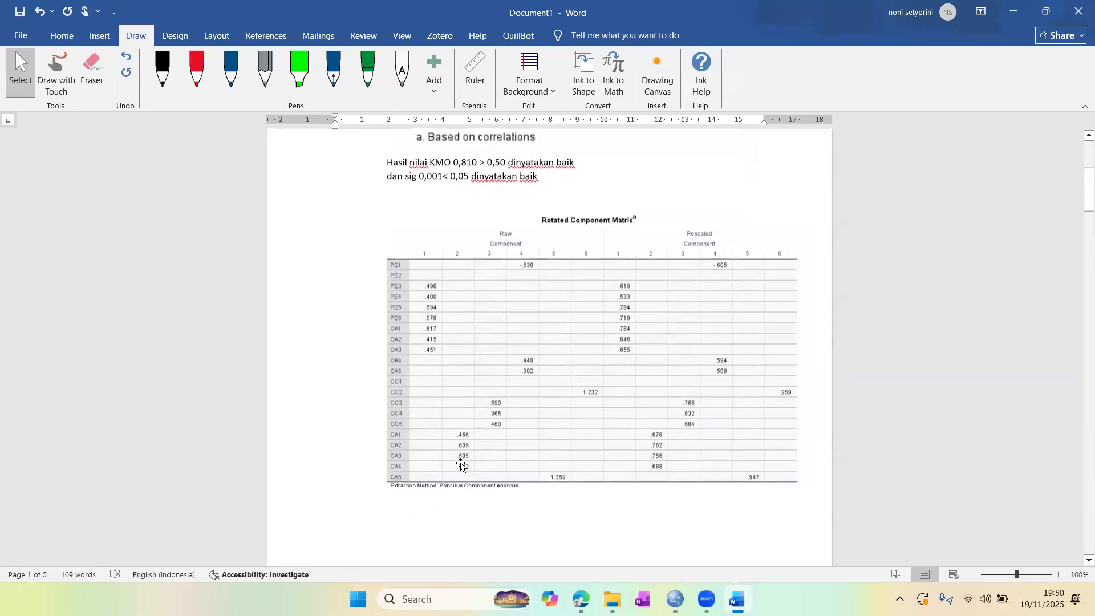
{"action": "scroll", "coordinate": [461, 463], "scroll_direction": "down", "scroll_amount": 20}
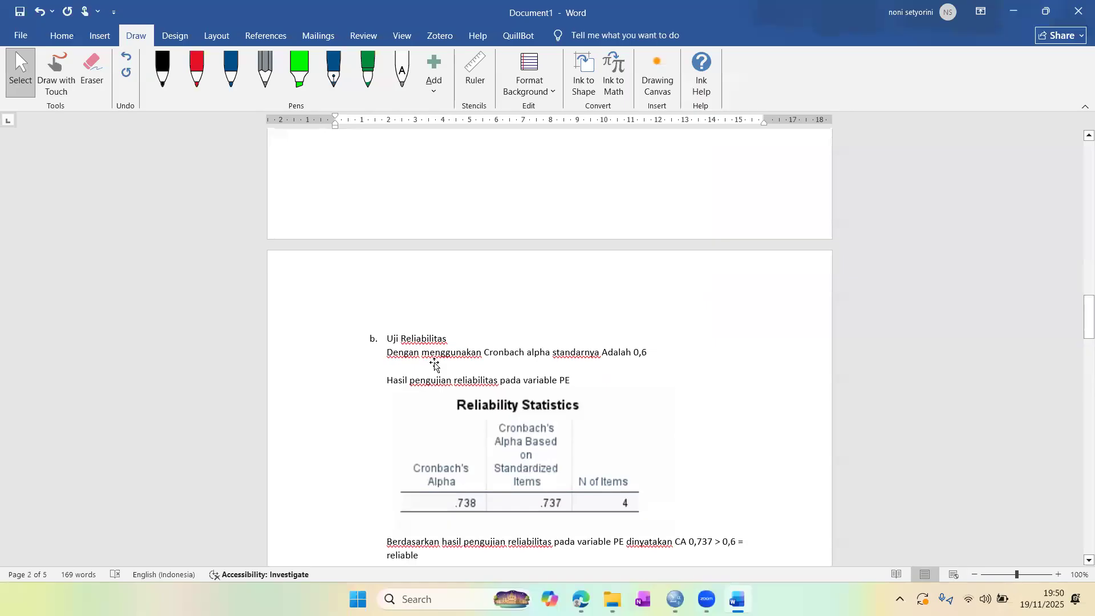
{"action": "scroll", "coordinate": [435, 366], "scroll_direction": "down", "scroll_amount": 20}
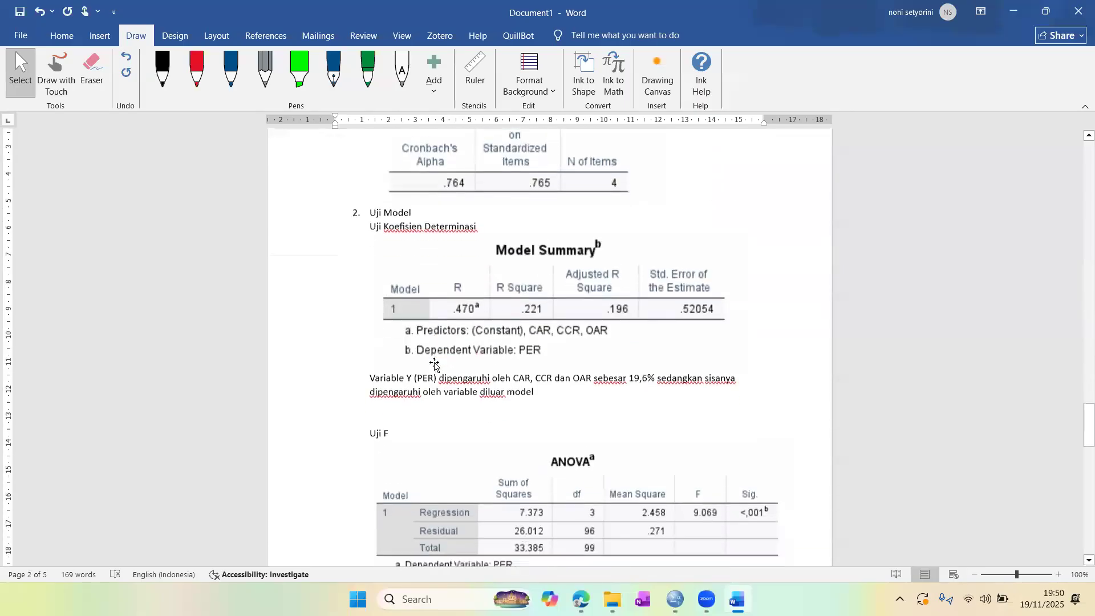
{"action": "scroll", "coordinate": [435, 366], "scroll_direction": "down", "scroll_amount": 1}
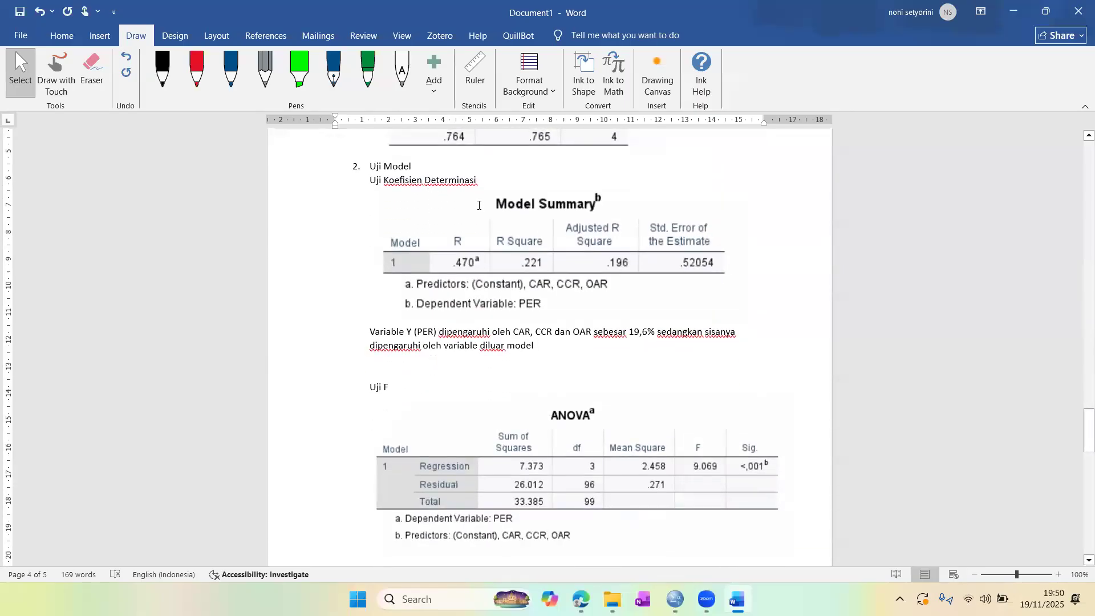
{"action": "scroll", "coordinate": [456, 404], "scroll_direction": "down", "scroll_amount": 3}
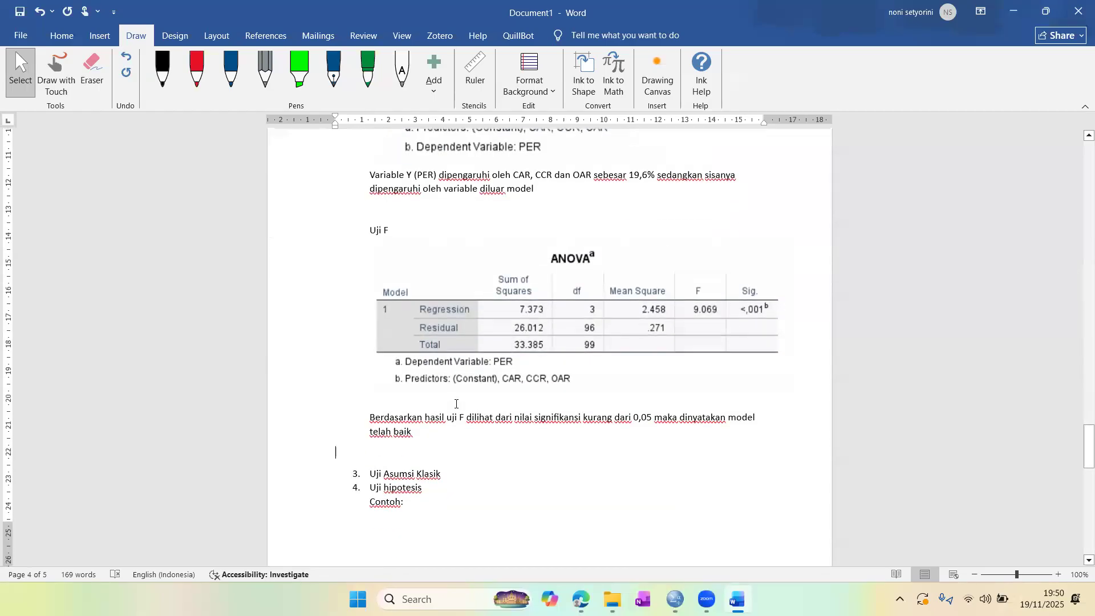
- Under "Uji Asumsi Klasik", add the lettered sub-items "Uji Normalitas", "Uji heteroskedastisitas", "Uji multikolinearitas" and "Uji Durbin Watson"
{"action": "left_click", "coordinate": [450, 472]}
{"action": "key", "text": "Return"}
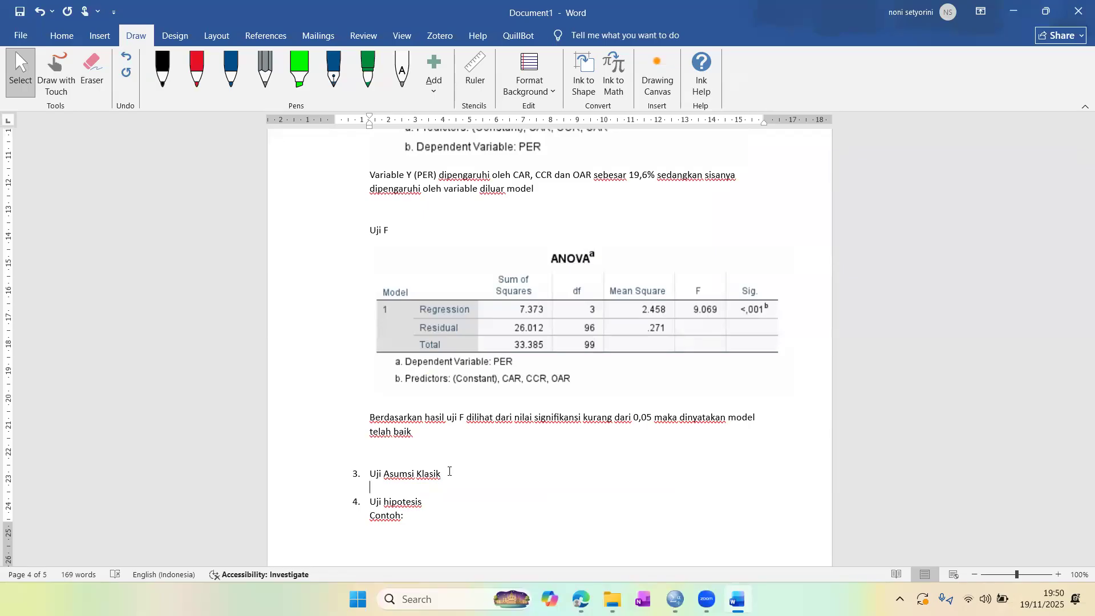
{"action": "type", "text": "a. Uji Normalitas"}
{"action": "key", "text": "Return"}
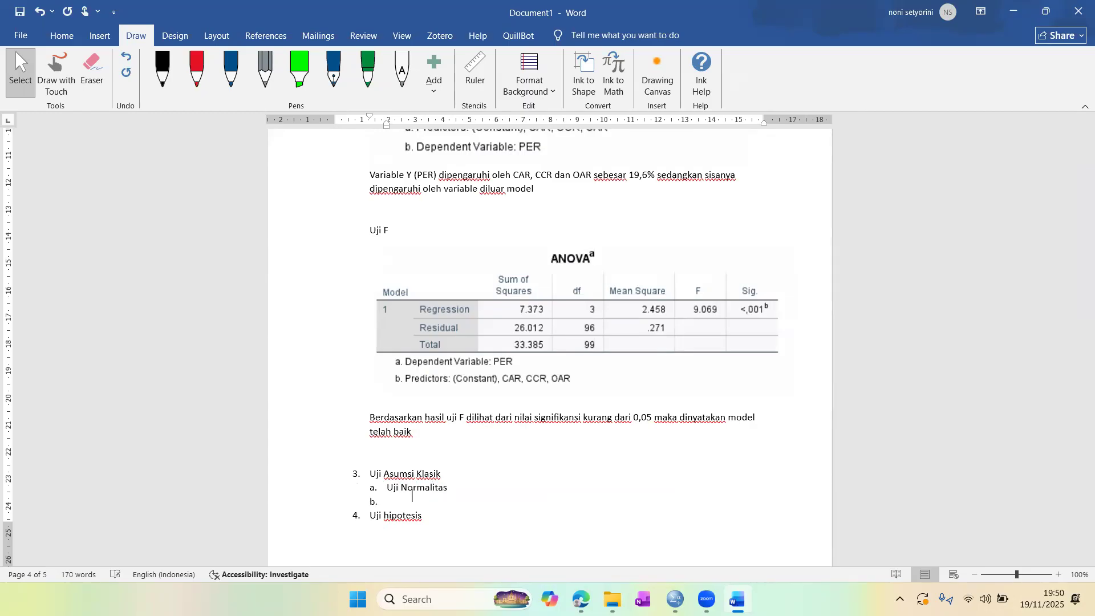
{"action": "type", "text": "Uji heteroskedastisitas"}
{"action": "key", "text": "Return"}
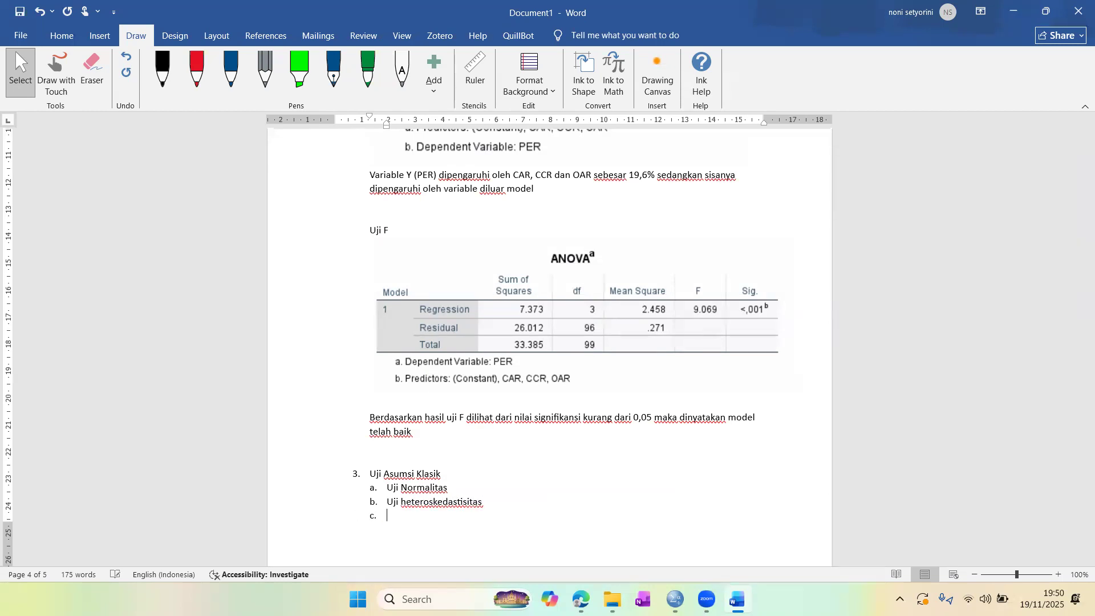
{"action": "type", "text": "Uji multikolo"}
{"action": "key", "text": "BackSpace"}
{"action": "type", "text": "inearitas"}
{"action": "key", "text": "Return"}
{"action": "type", "text": "Uji"}
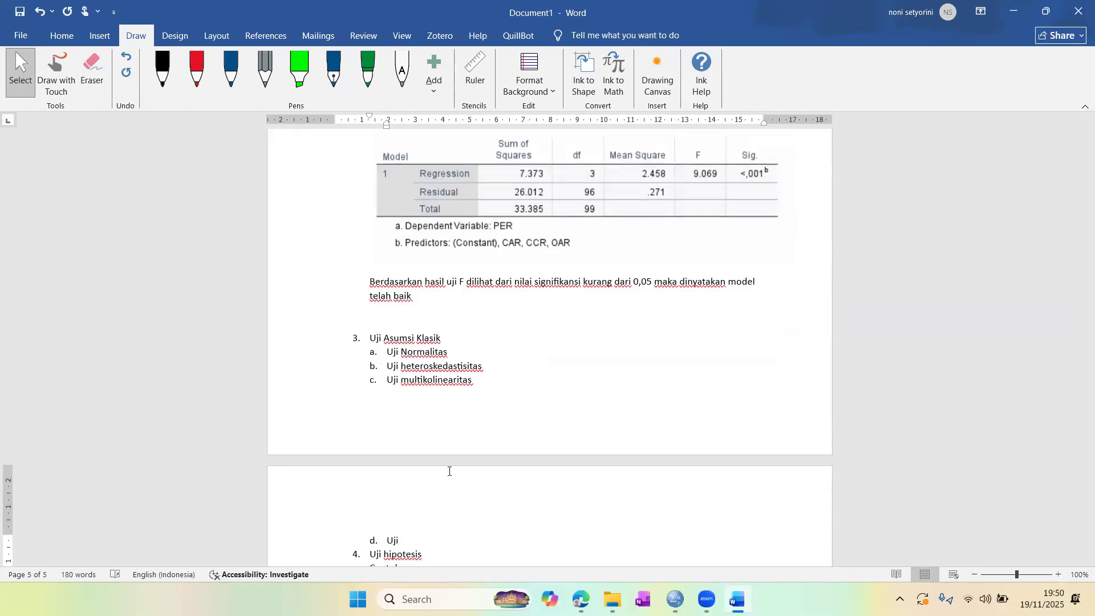
{"action": "type", "text": " Durbin Watson"}
- Highlight the "Uji Durbin Watson" sub-item in yellow
{"action": "left_click_drag", "start_coordinate": [465, 543], "coordinate": [387, 541]}
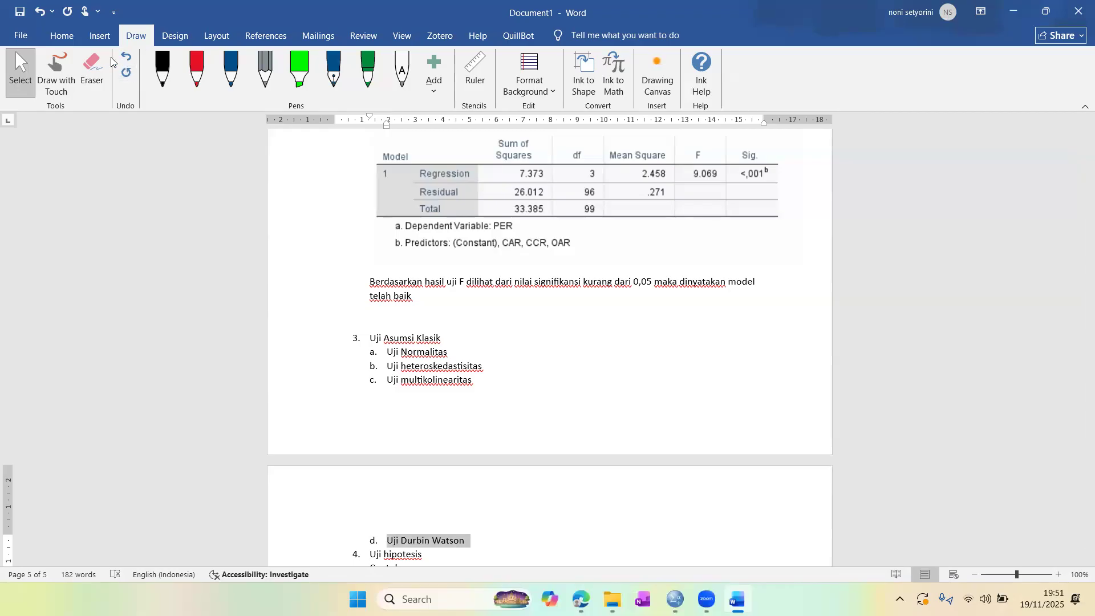
{"action": "left_click", "coordinate": [60, 34]}
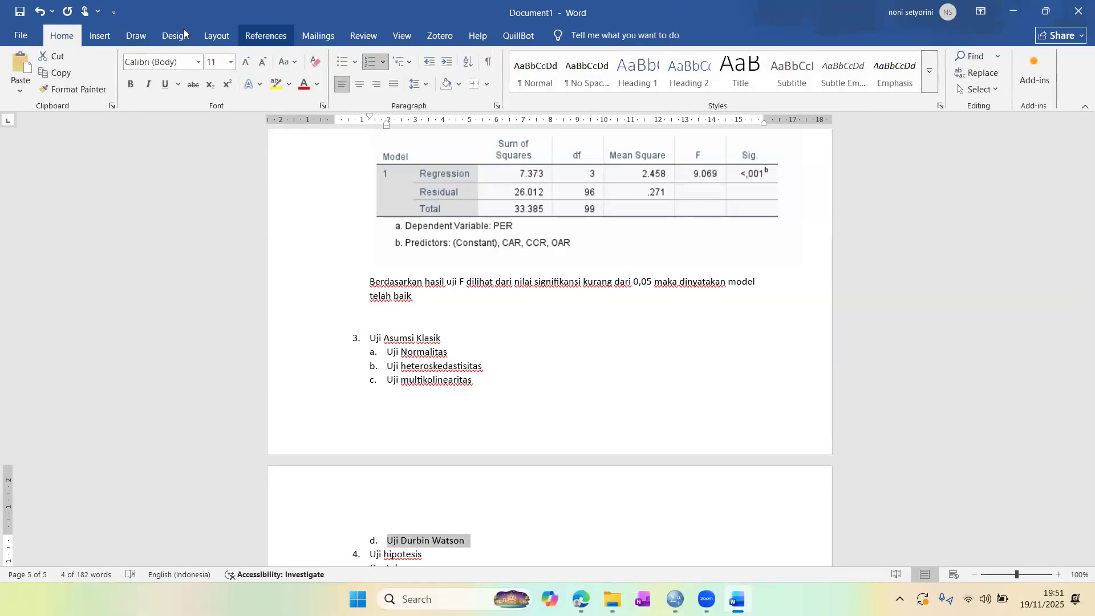
{"action": "key", "text": "ctrl+alt+h"}
{"action": "key", "text": "Left"}
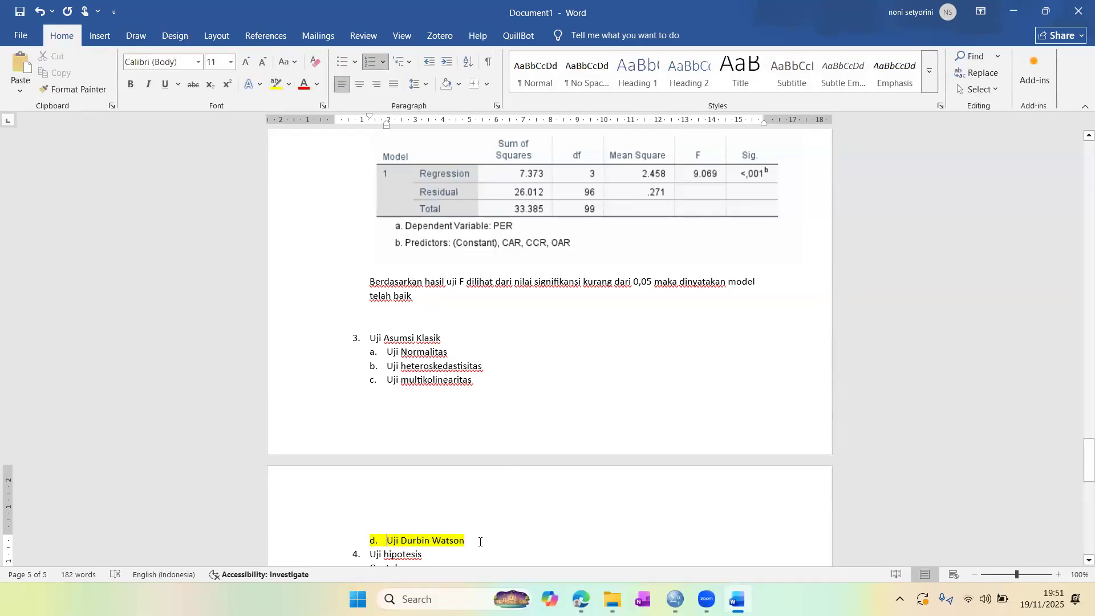
- Append "(khusus untuk mahasiswa keuangan yang risetnya dengan data sekunder)" to the "Uji Durbin Watson" sub-item
{"action": "type", "text": "(khusu"}
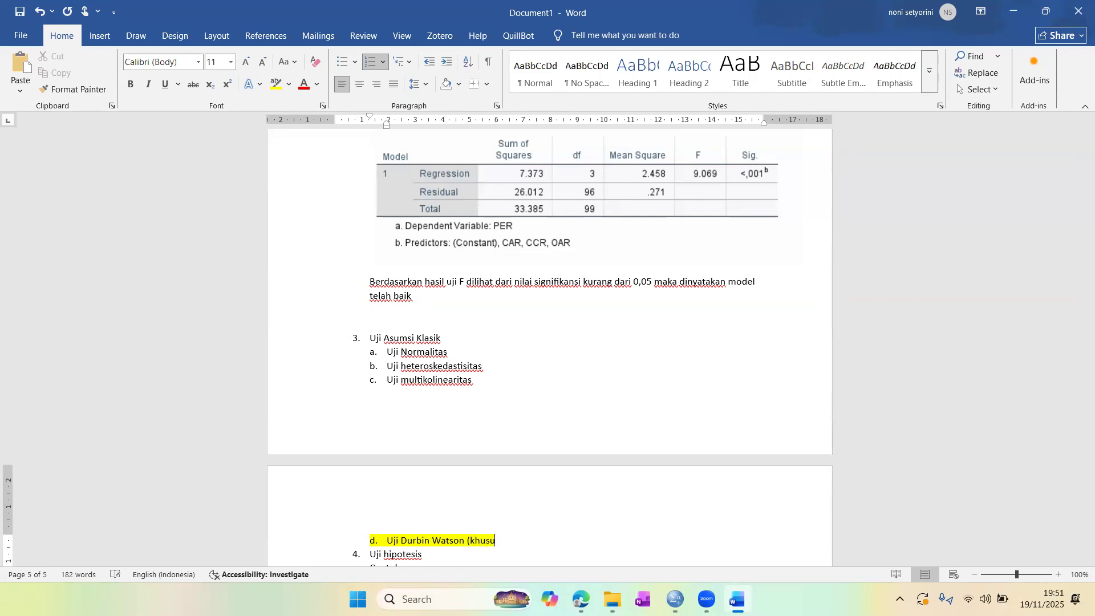
{"action": "type", "text": "s untuk m"}
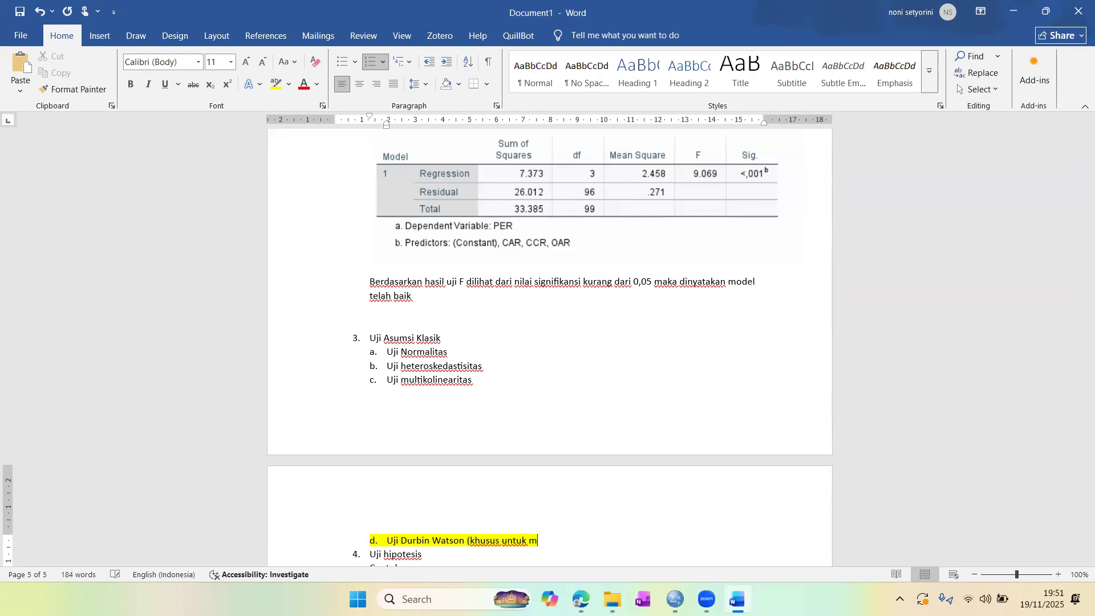
{"action": "type", "text": "ahasiswa keua"}
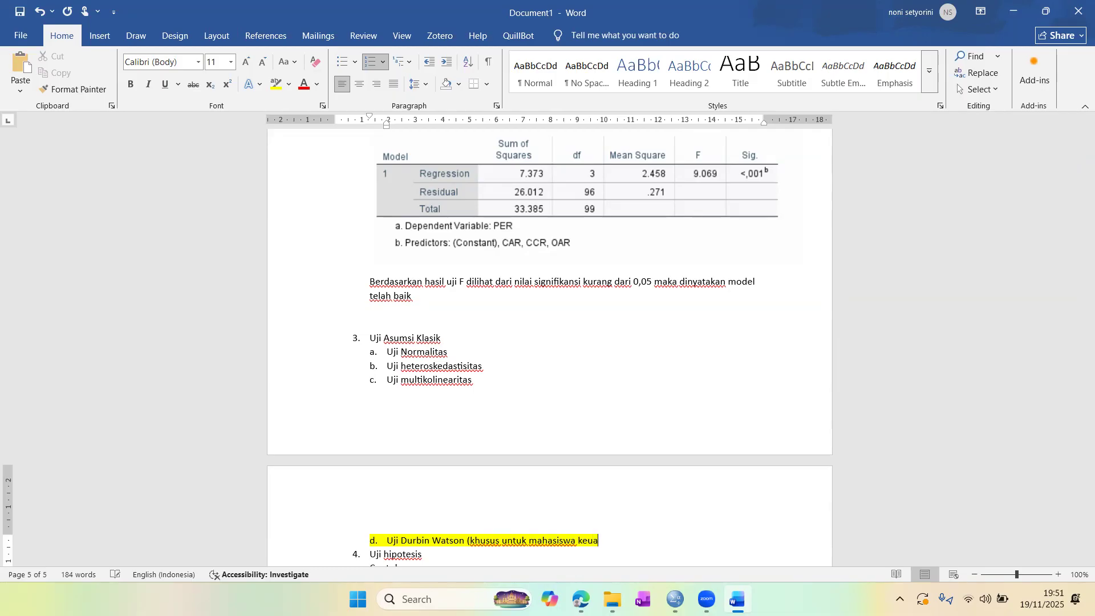
{"action": "type", "text": "ngan yang risetnya dengan data sekunder"}
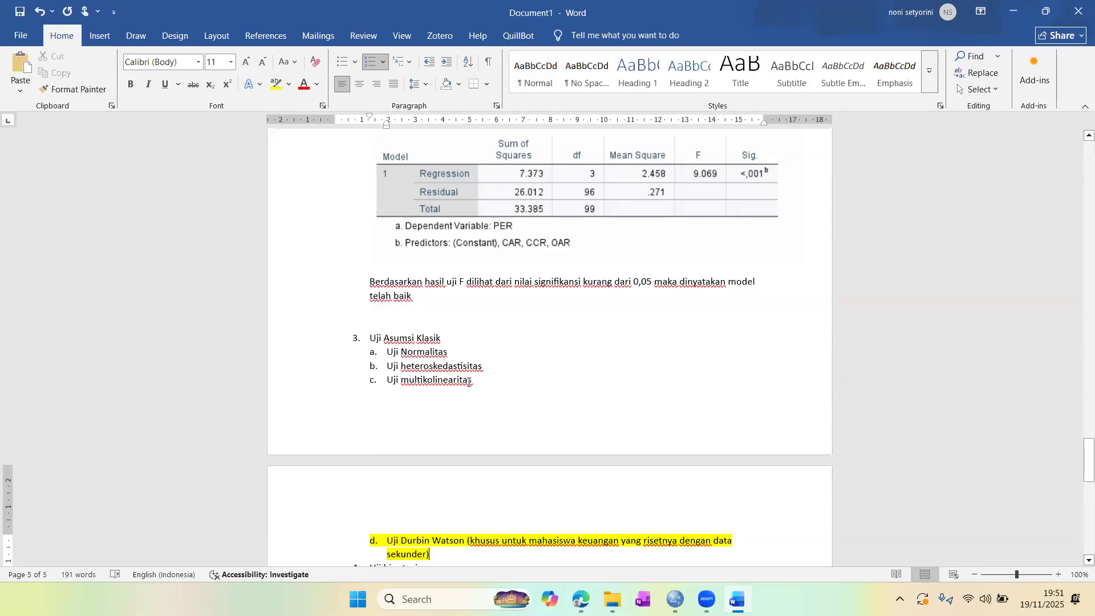
- Move the "Uji Asumsi Klasik" section to the beginning of a new page, without extra blank lines above it
{"action": "left_click", "coordinate": [378, 321]}
{"action": "key", "text": "ctrl+Return"}
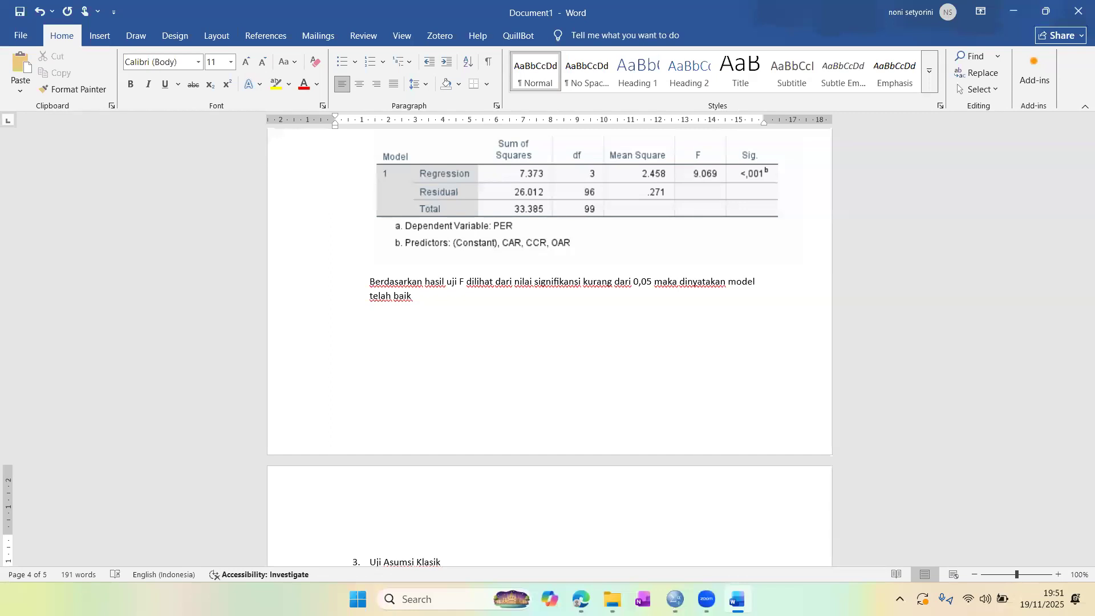
{"action": "key", "text": "BackSpace"}
{"action": "key", "text": "BackSpace"}
{"action": "key", "text": "Return"}
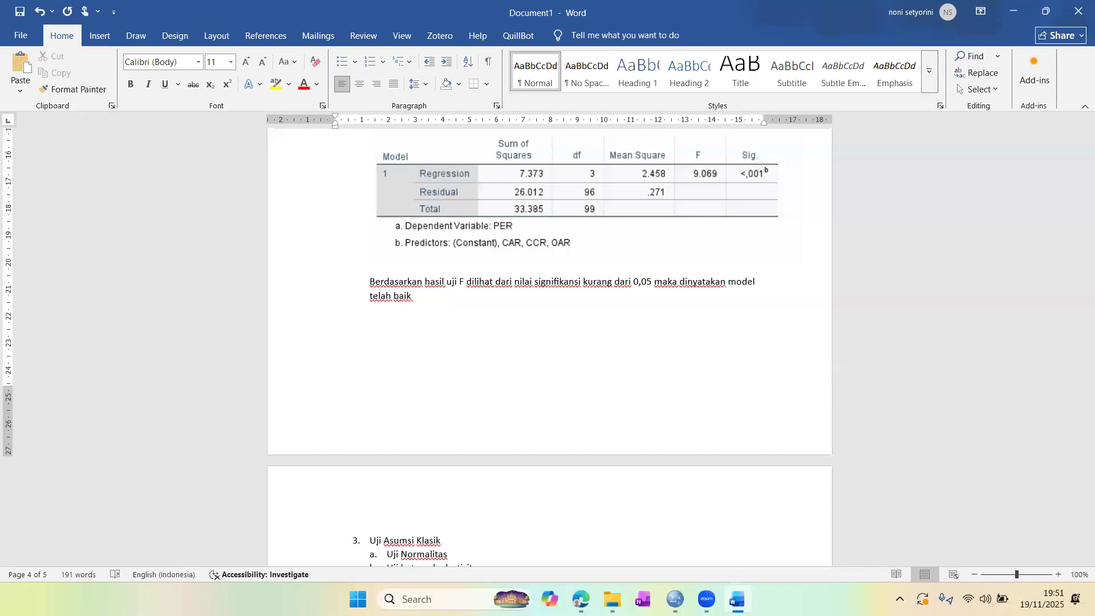
- Insert several unnumbered blank lines between "Uji Normalitas" and "Uji heteroskedastisitas" as space for the charts
{"action": "scroll", "coordinate": [459, 491], "scroll_direction": "down", "scroll_amount": 3}
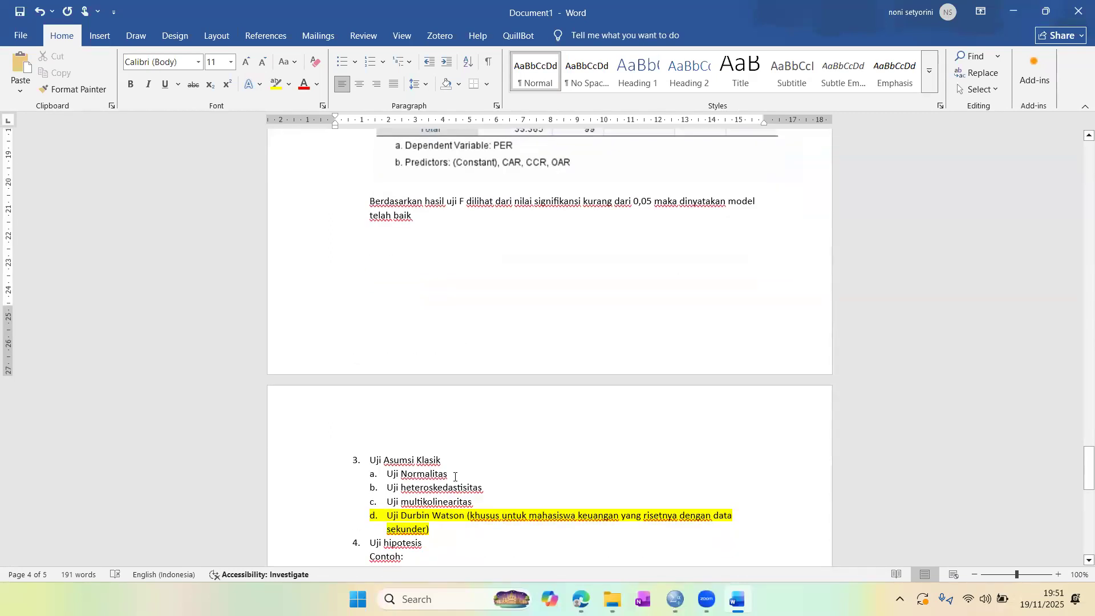
{"action": "left_click", "coordinate": [456, 477]}
{"action": "key", "text": "Return"}
{"action": "key", "text": "BackSpace"}
{"action": "key", "text": "Return"}
{"action": "key", "text": "Return"}
{"action": "key", "text": "Return"}
{"action": "key", "text": "Return"}
{"action": "key", "text": "Return"}
{"action": "key", "text": "Return"}
{"action": "left_click", "coordinate": [388, 513]}
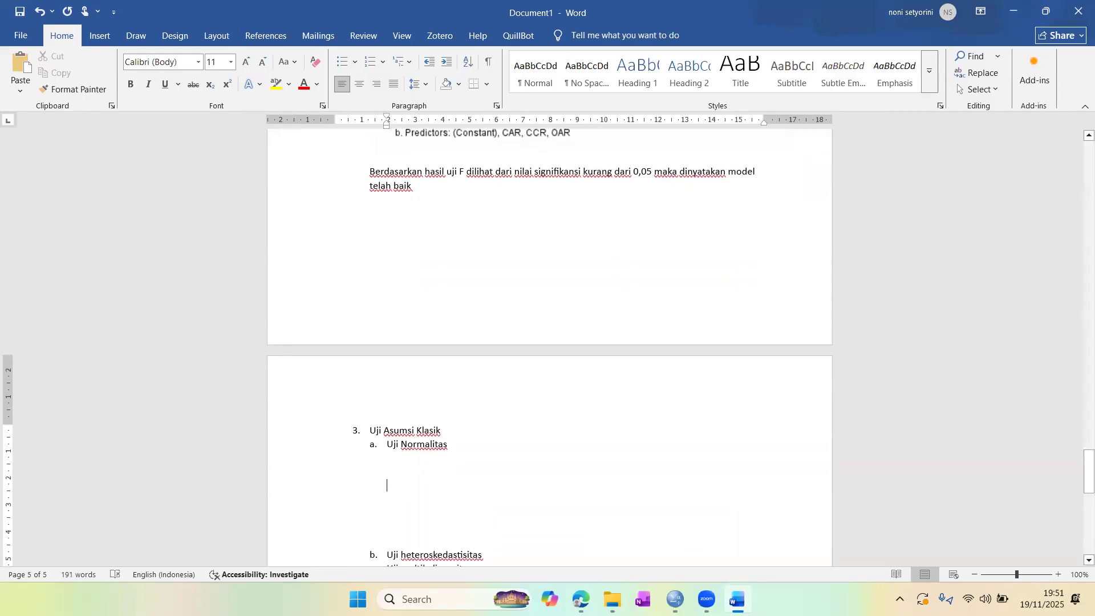
{"action": "key", "text": "Return"}
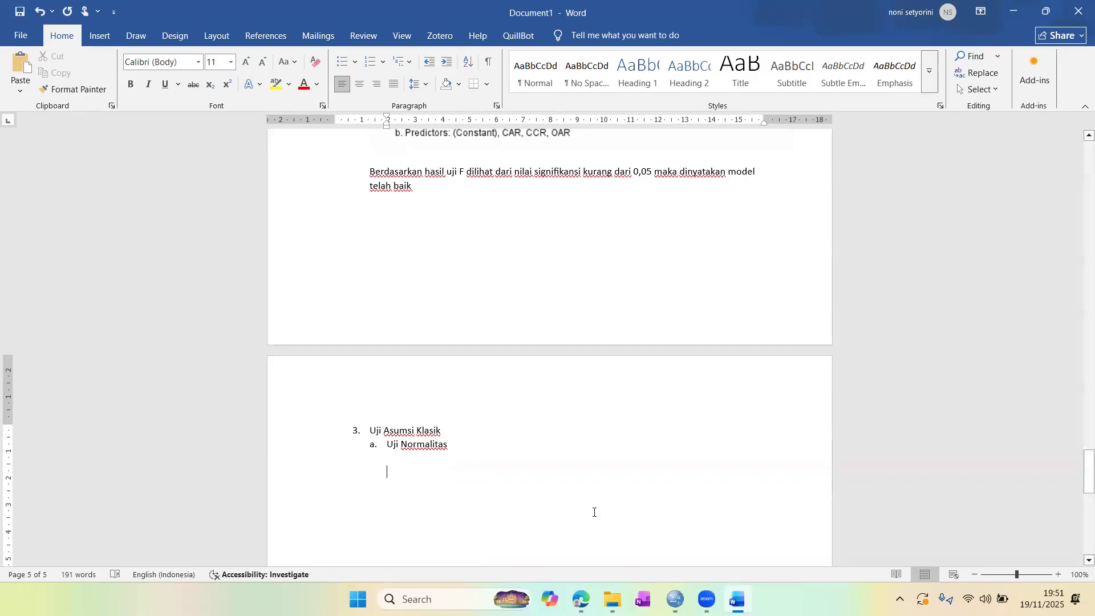
- Switch to the SPSS Output1 viewer and capture the regression standardized residual histogram with its "Charts" heading as a screenshot
{"action": "mouse_move", "coordinate": [707, 599]}
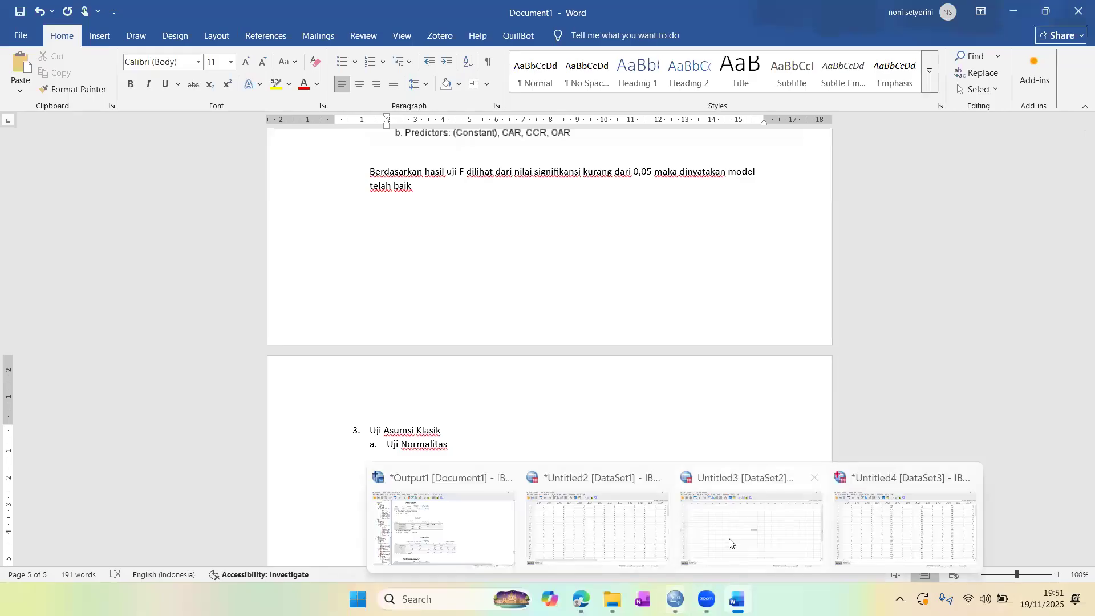
{"action": "left_click", "coordinate": [451, 541]}
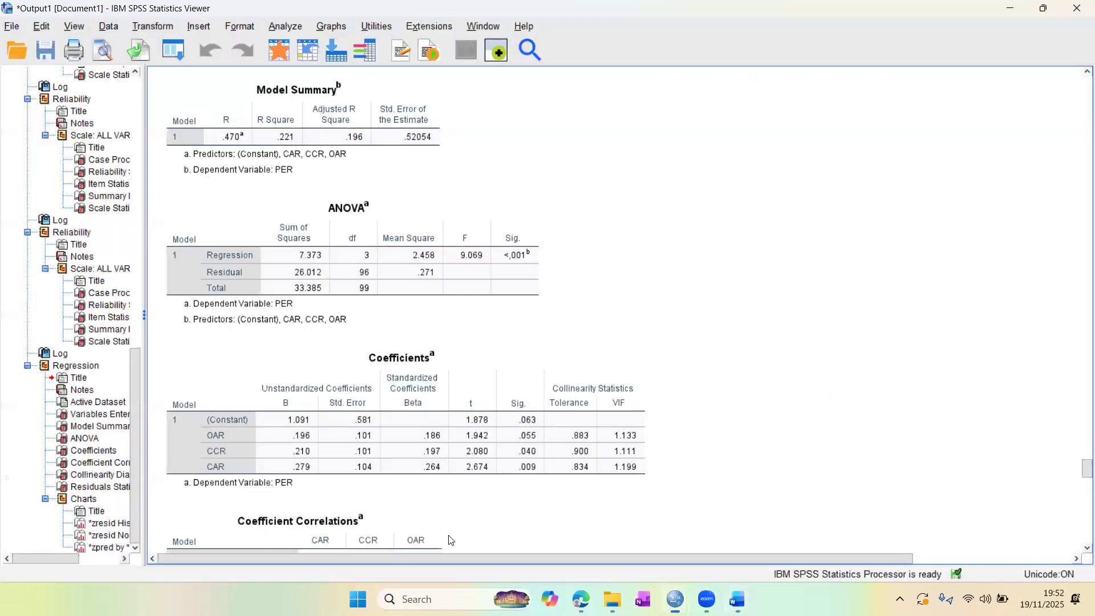
{"action": "scroll", "coordinate": [450, 540], "scroll_direction": "down", "scroll_amount": 15}
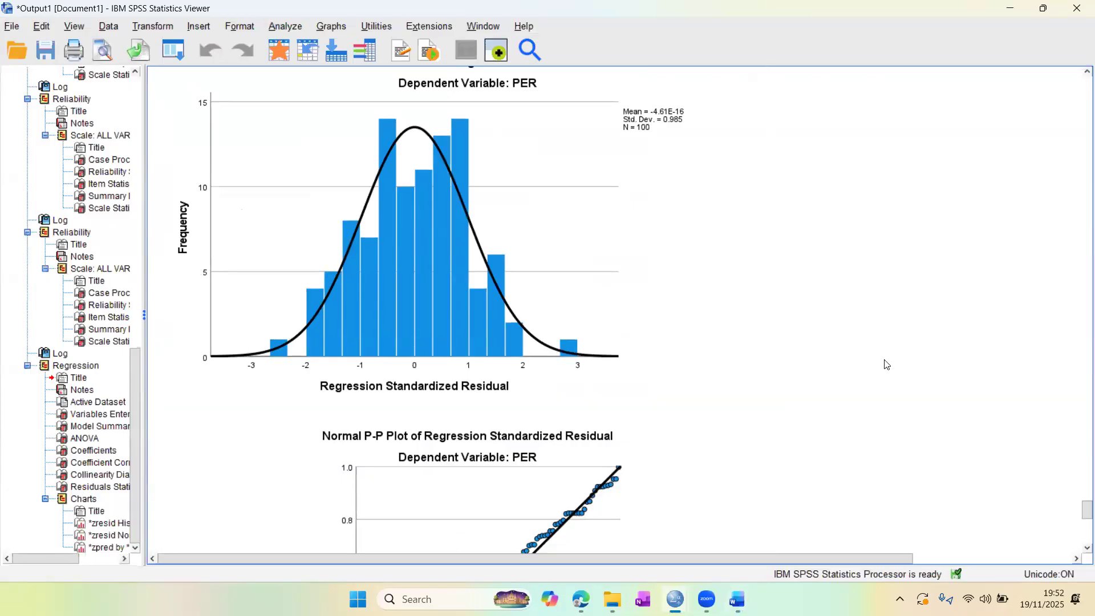
{"action": "scroll", "coordinate": [887, 365], "scroll_direction": "down", "scroll_amount": 3}
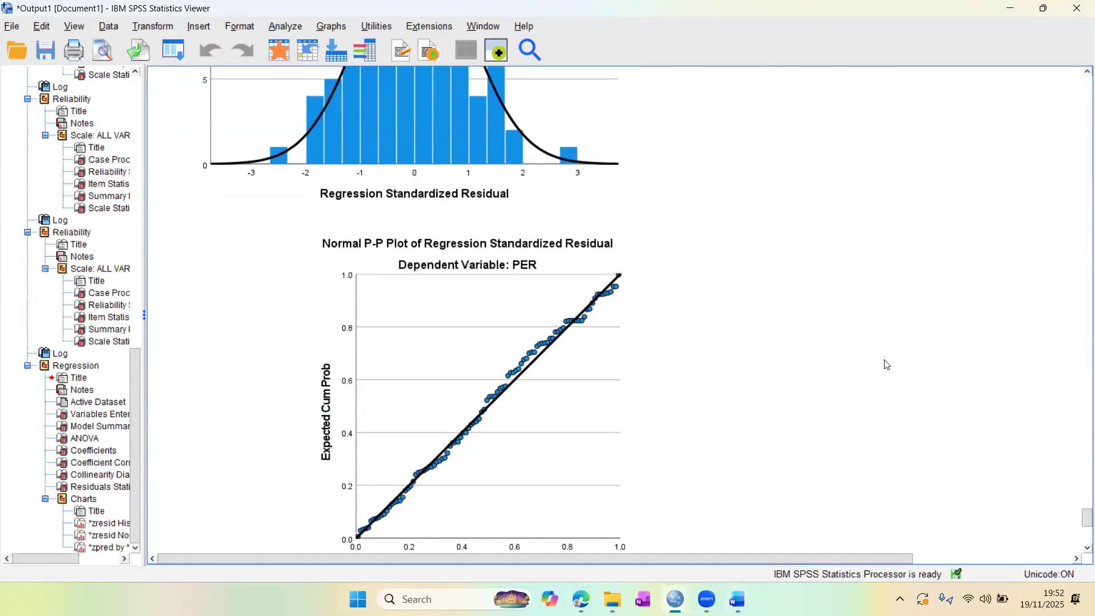
{"action": "scroll", "coordinate": [912, 368], "scroll_direction": "up", "scroll_amount": 5}
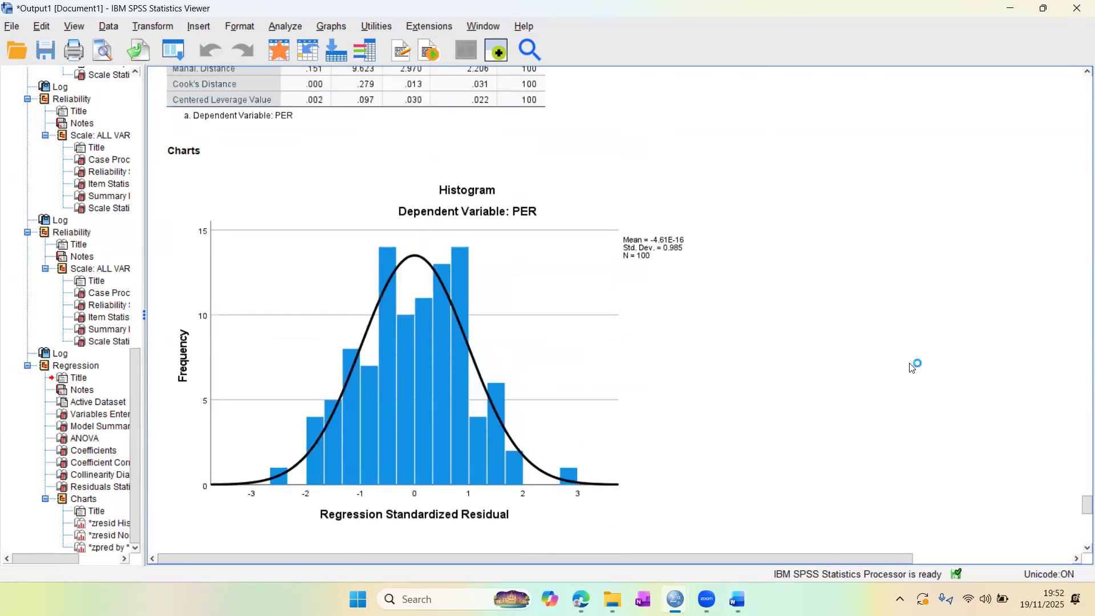
{"action": "key", "text": "super+shift+s"}
{"action": "left_click_drag", "start_coordinate": [160, 137], "coordinate": [717, 534]}
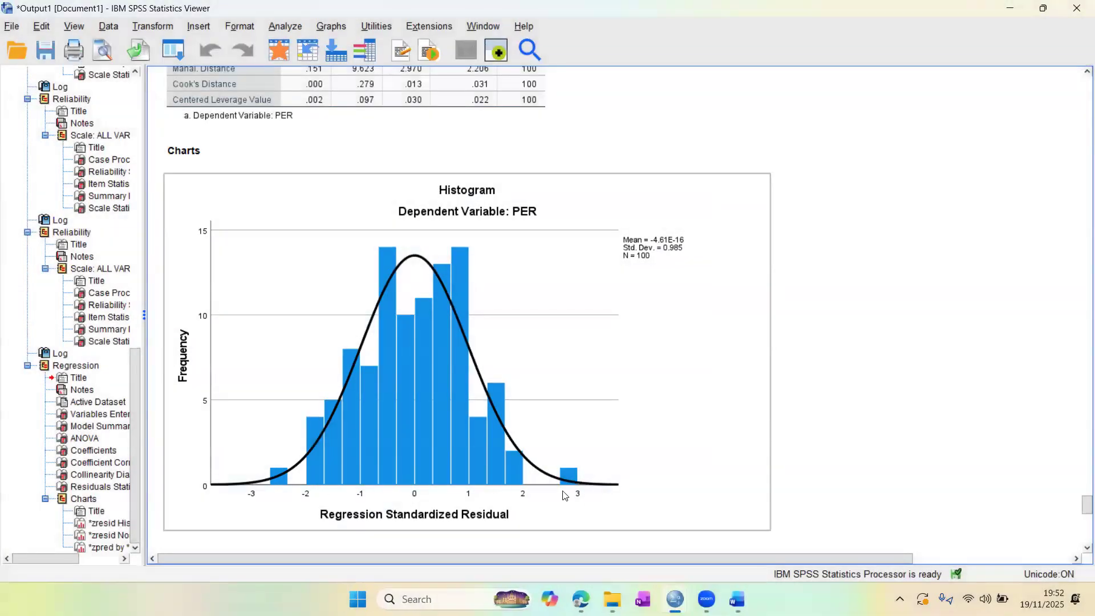
- Switch back to Document1 in Word and paste the captured histogram under "Uji Normalitas"
{"action": "mouse_move", "coordinate": [737, 599]}
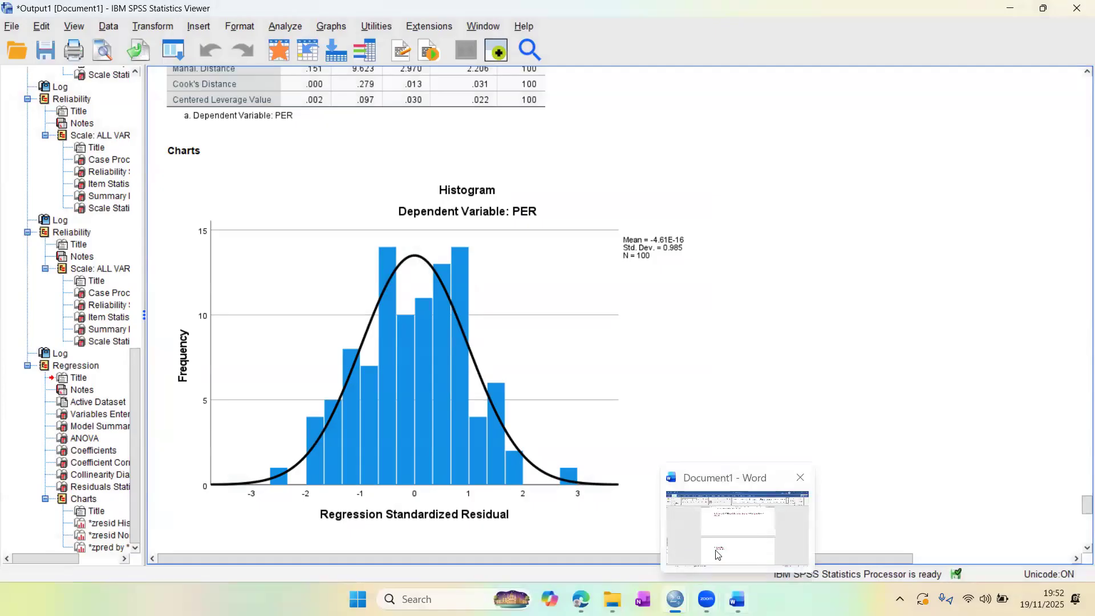
{"action": "left_click", "coordinate": [717, 550]}
{"action": "key", "text": "ctrl+v"}
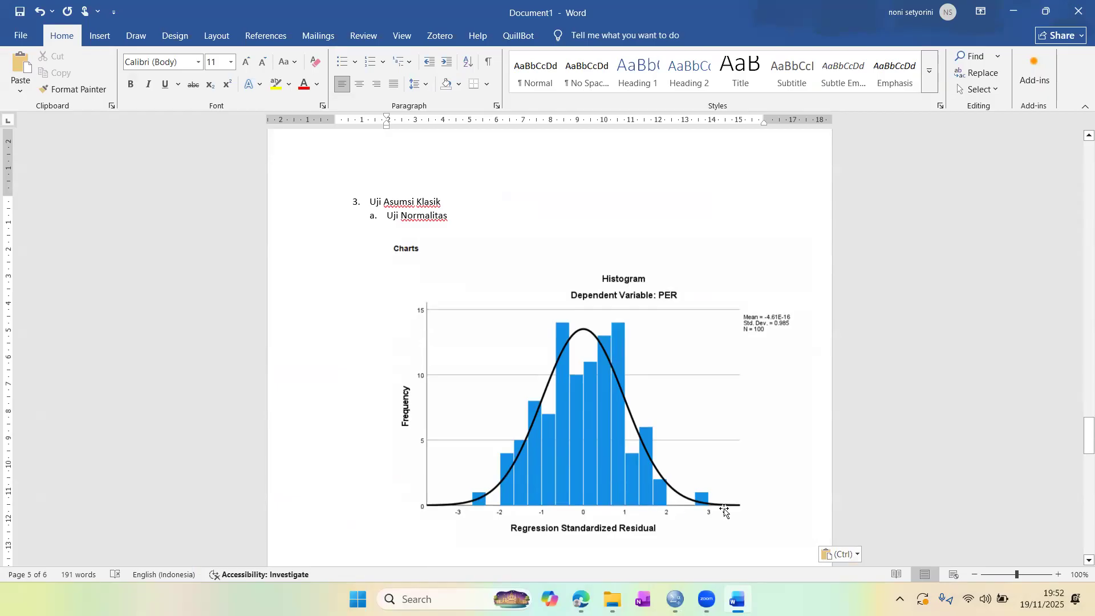
- Return to the SPSS Output1 viewer and capture the Normal P-P Plot of Regression Standardized Residual as a screenshot
{"action": "mouse_move", "coordinate": [737, 599]}
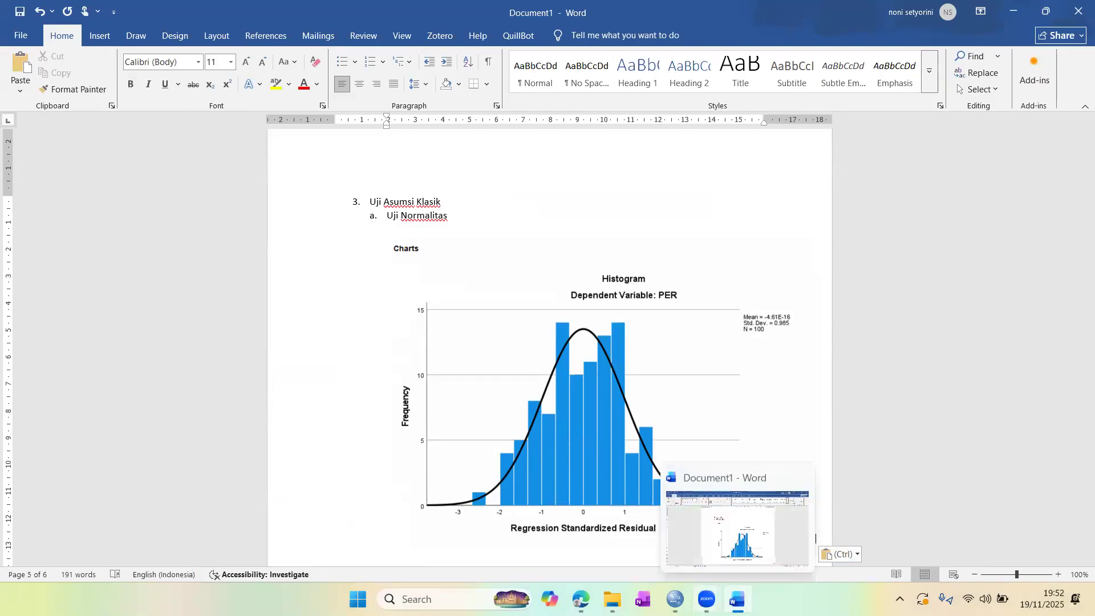
{"action": "mouse_move", "coordinate": [676, 599]}
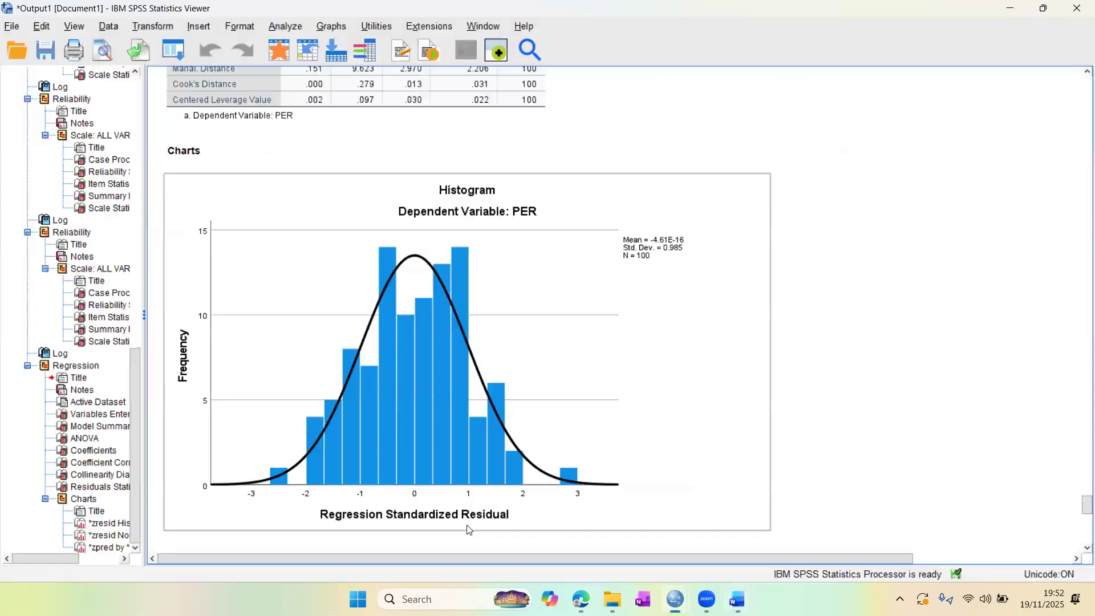
{"action": "left_click", "coordinate": [474, 531]}
{"action": "scroll", "coordinate": [469, 530], "scroll_direction": "down", "scroll_amount": 5}
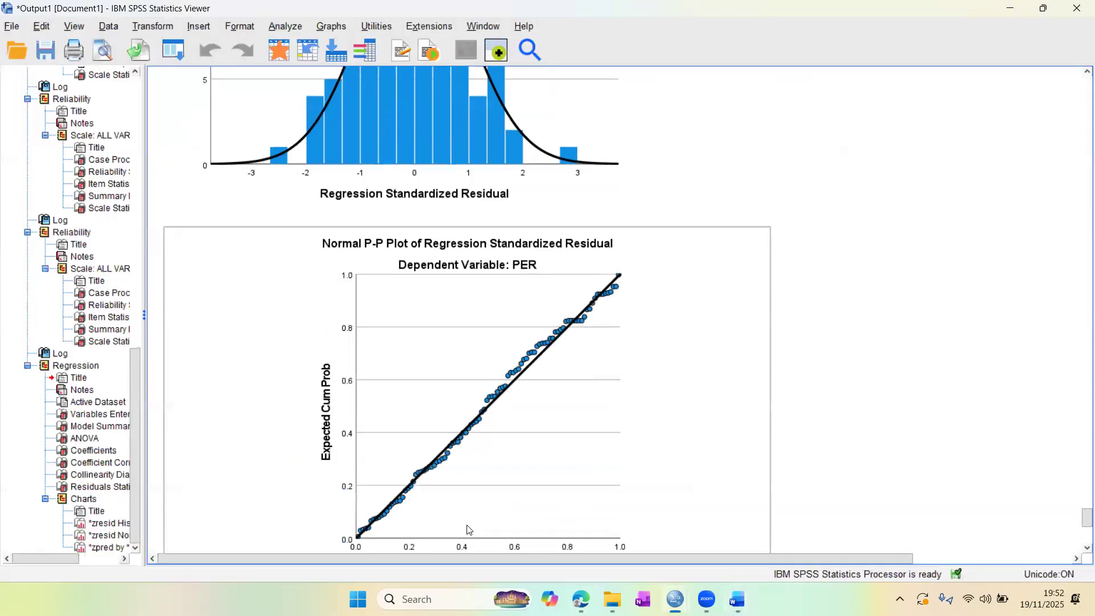
{"action": "scroll", "coordinate": [469, 530], "scroll_direction": "down", "scroll_amount": 3}
{"action": "scroll", "coordinate": [839, 378], "scroll_direction": "up", "scroll_amount": 1}
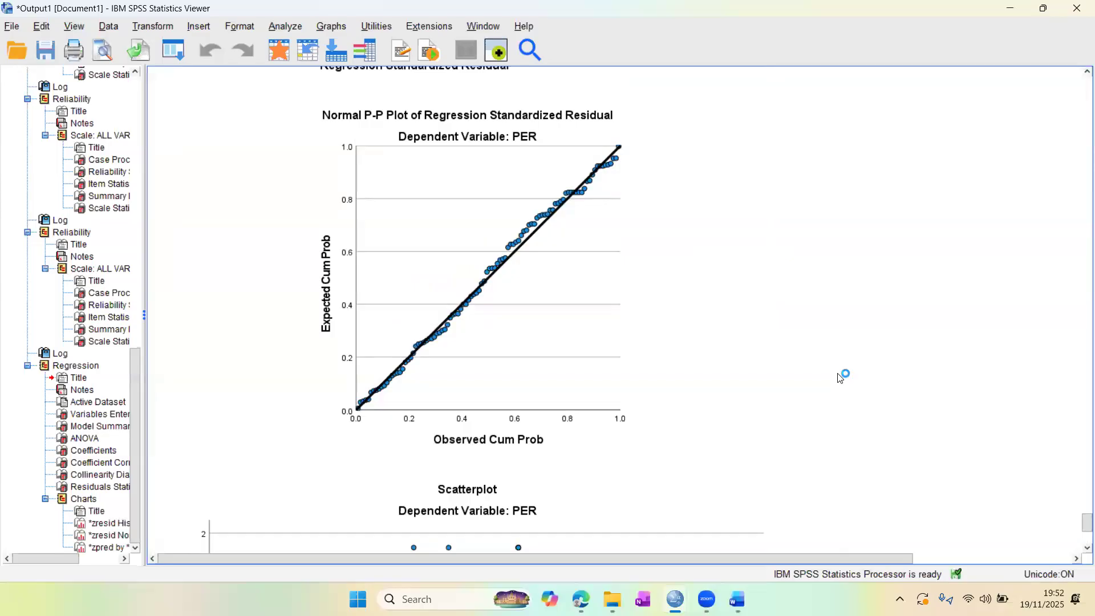
{"action": "key", "text": "shift+super+s"}
{"action": "left_click_drag", "start_coordinate": [231, 90], "coordinate": [710, 468]}
{"action": "left_click", "coordinate": [471, 302]}
- Switch back to Document1 in Word and paste the captured Normal P-P plot after the histogram
{"action": "mouse_move", "coordinate": [738, 599]}
{"action": "left_click", "coordinate": [709, 557]}
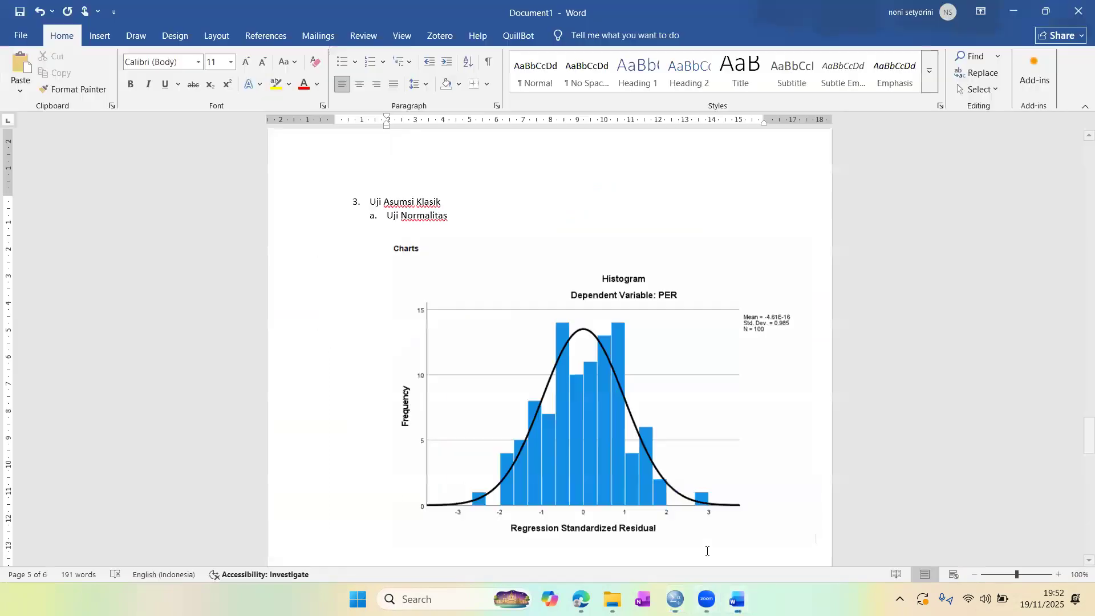
{"action": "scroll", "coordinate": [376, 487], "scroll_direction": "down", "scroll_amount": 4}
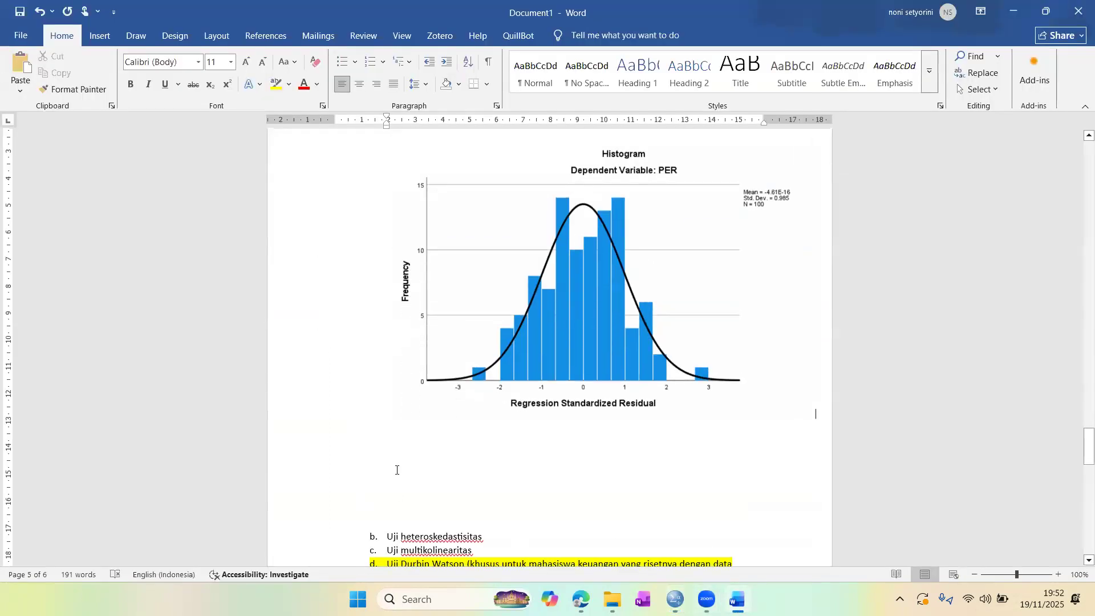
{"action": "key", "text": "ctrl+v"}
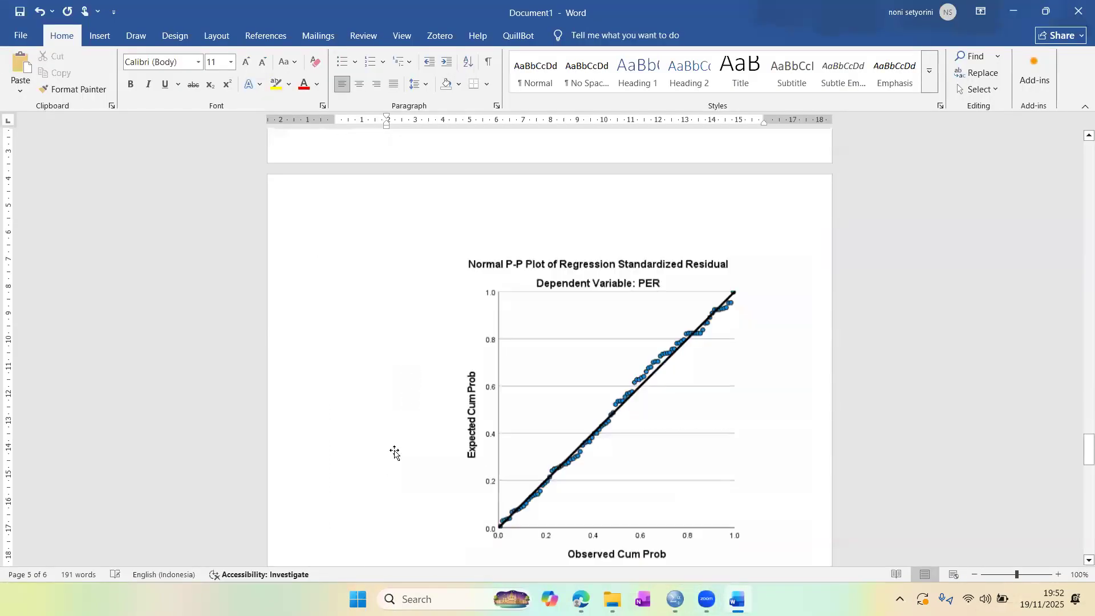
- Below the P-P plot, write "Data penelitian normal jika titik-titik mendekati garis diagonal"
{"action": "key", "text": "Return"}
{"action": "type", "text": "Data pene"}
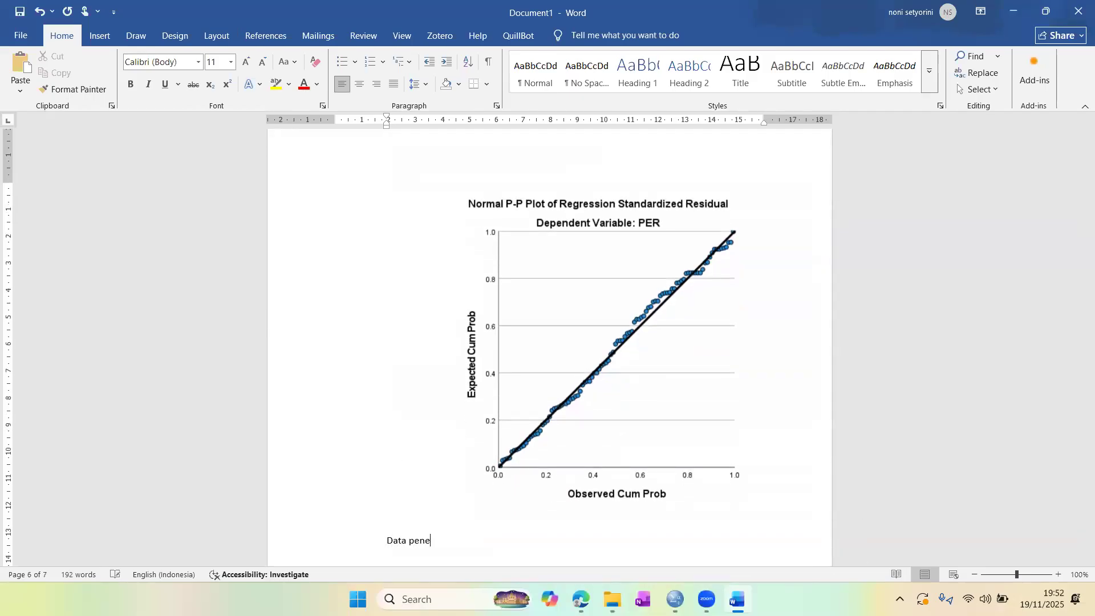
{"action": "type", "text": "litian normal jika titik"}
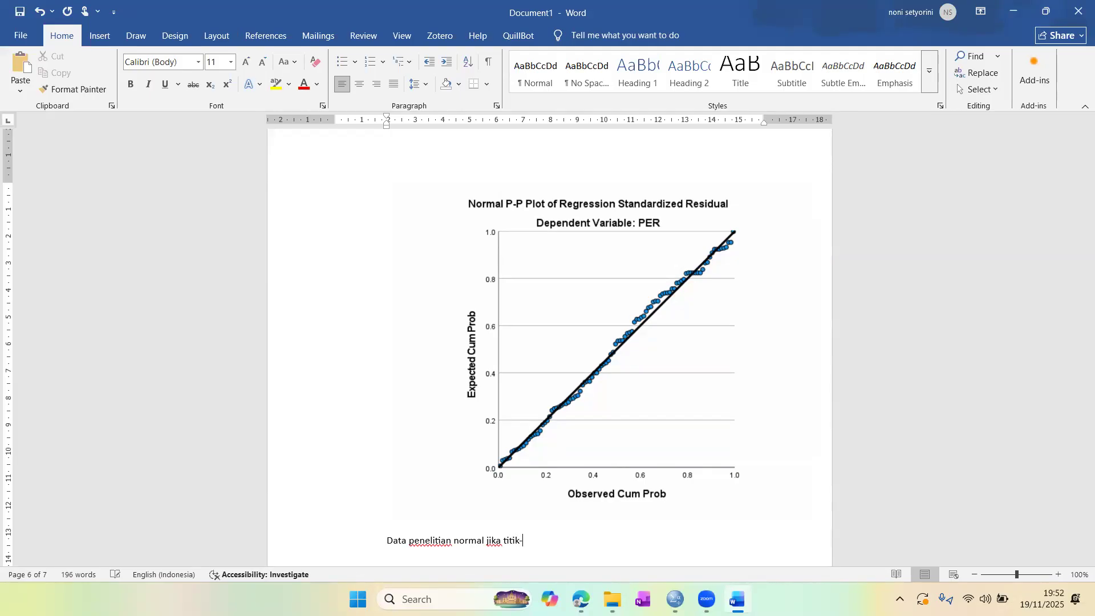
{"action": "type", "text": "-titik mendd"}
{"action": "key", "text": "BackSpace"}
{"action": "type", "text": "ekati garis diagonal"}
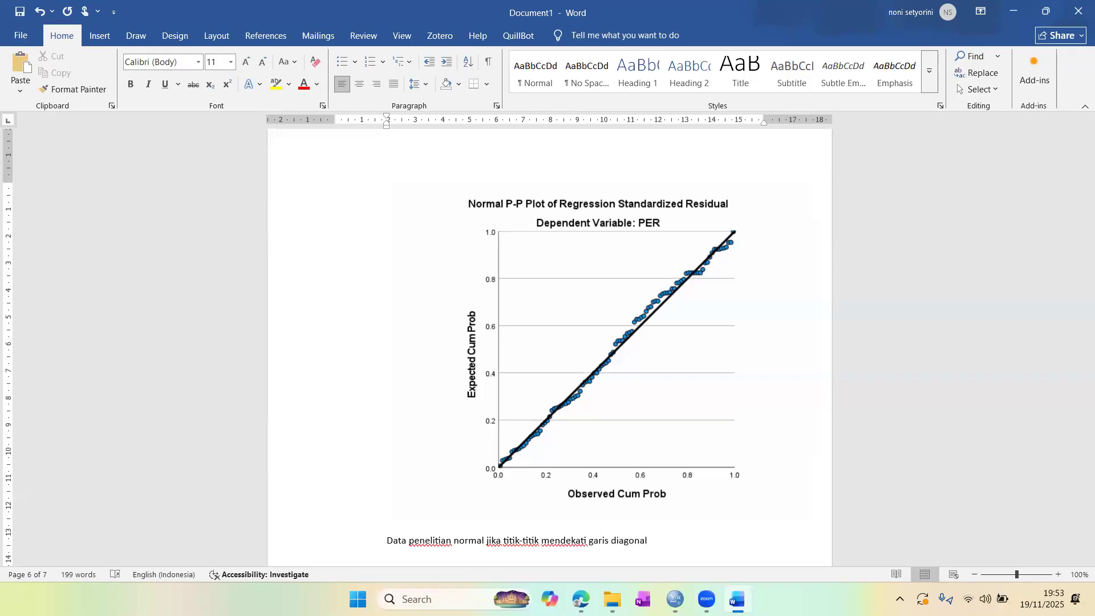
- Switch to the SPSS Output1 viewer and capture the PER residual scatterplot as a screenshot
{"action": "scroll", "coordinate": [605, 342], "scroll_direction": "down", "scroll_amount": 4}
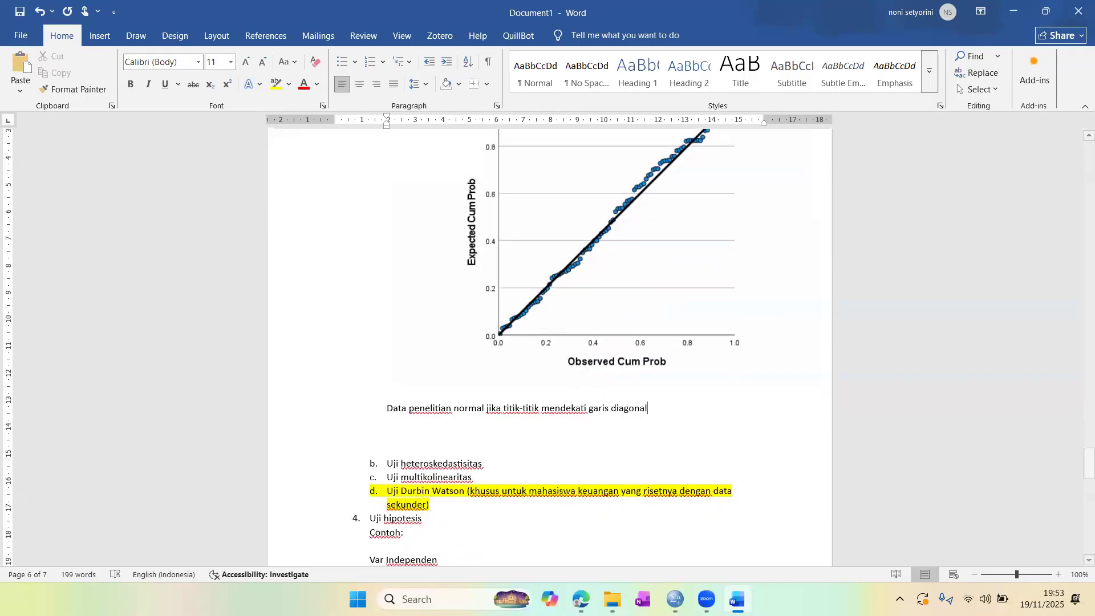
{"action": "mouse_move", "coordinate": [707, 599]}
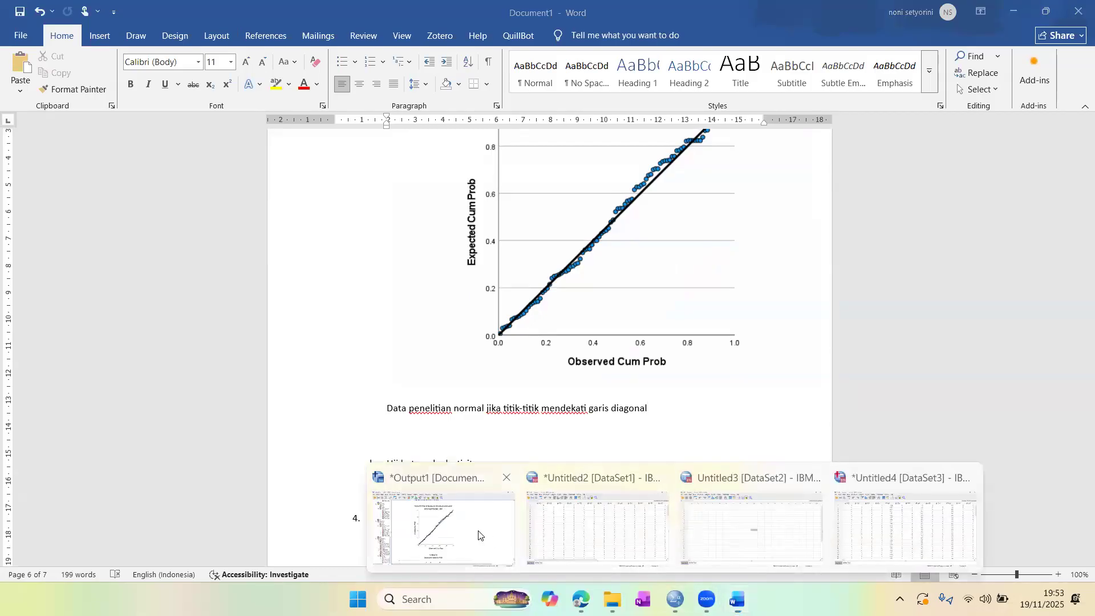
{"action": "left_click", "coordinate": [479, 533]}
{"action": "scroll", "coordinate": [450, 384], "scroll_direction": "down", "scroll_amount": 5}
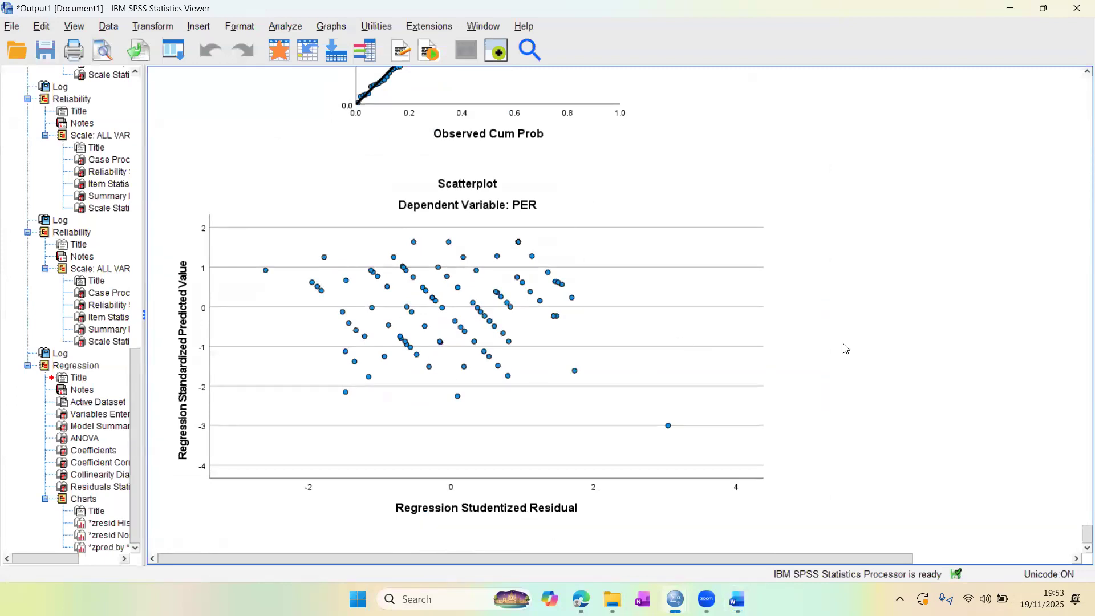
{"action": "key", "text": "super+shift+s"}
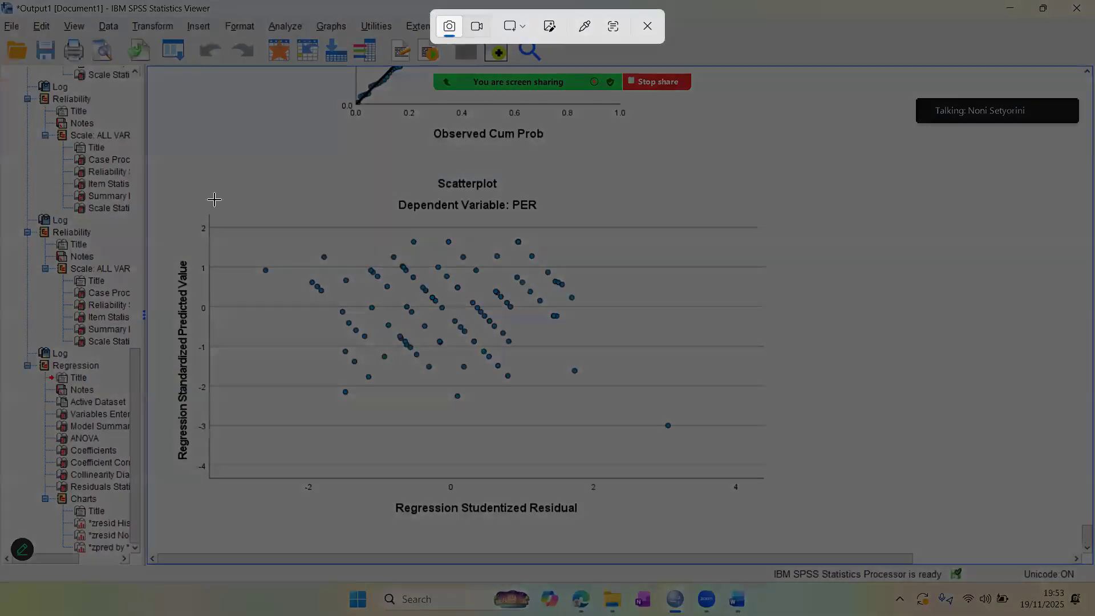
{"action": "left_click_drag", "start_coordinate": [169, 180], "coordinate": [808, 531]}
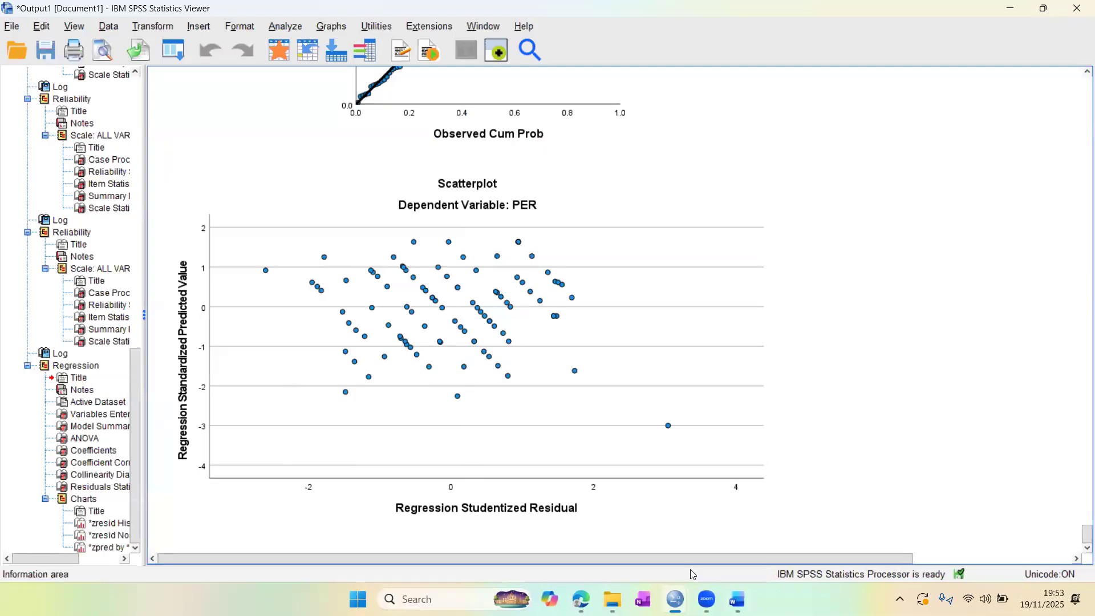
- Switch back to Document1 in Word, add blank lines below "Uji heteroskedastisitas", and paste the captured PER scatterplot there
{"action": "mouse_move", "coordinate": [736, 598]}
{"action": "left_click", "coordinate": [712, 539]}
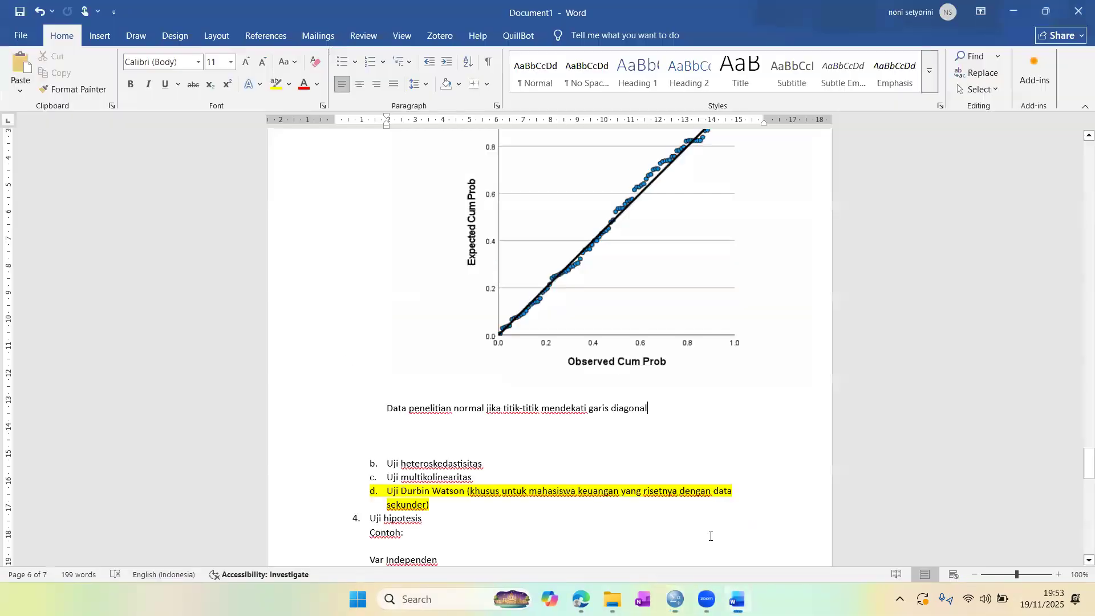
{"action": "left_click", "coordinate": [501, 463]}
{"action": "key", "text": "Return"}
{"action": "key", "text": "Return"}
{"action": "key", "text": "Return"}
{"action": "key", "text": "Return"}
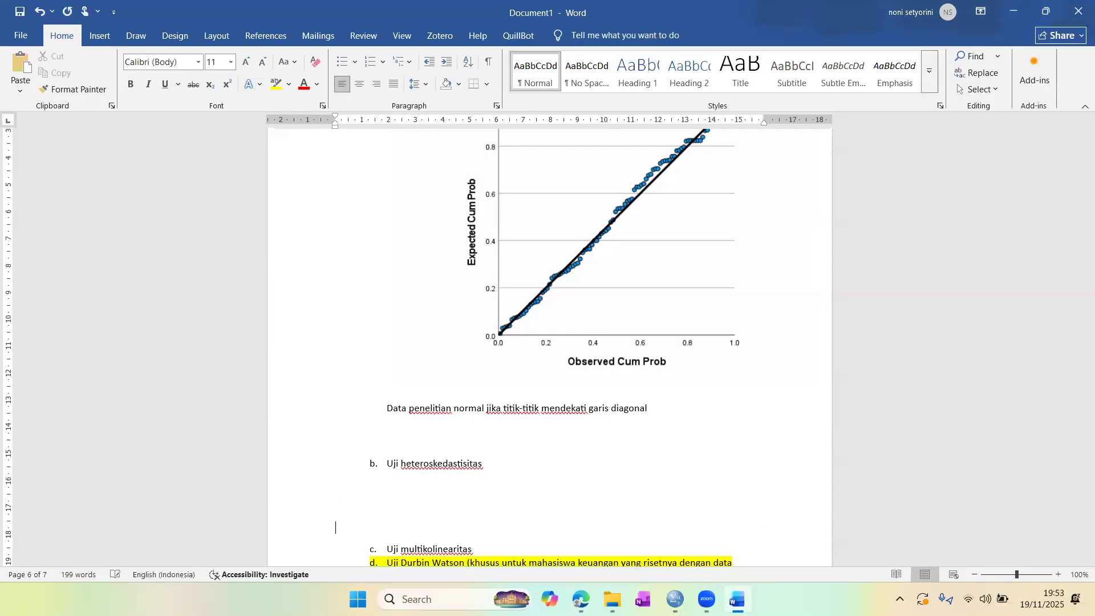
{"action": "key", "text": "Return"}
{"action": "key", "text": "Return"}
{"action": "key", "text": "Return"}
{"action": "key", "text": "Return"}
{"action": "key", "text": "Return"}
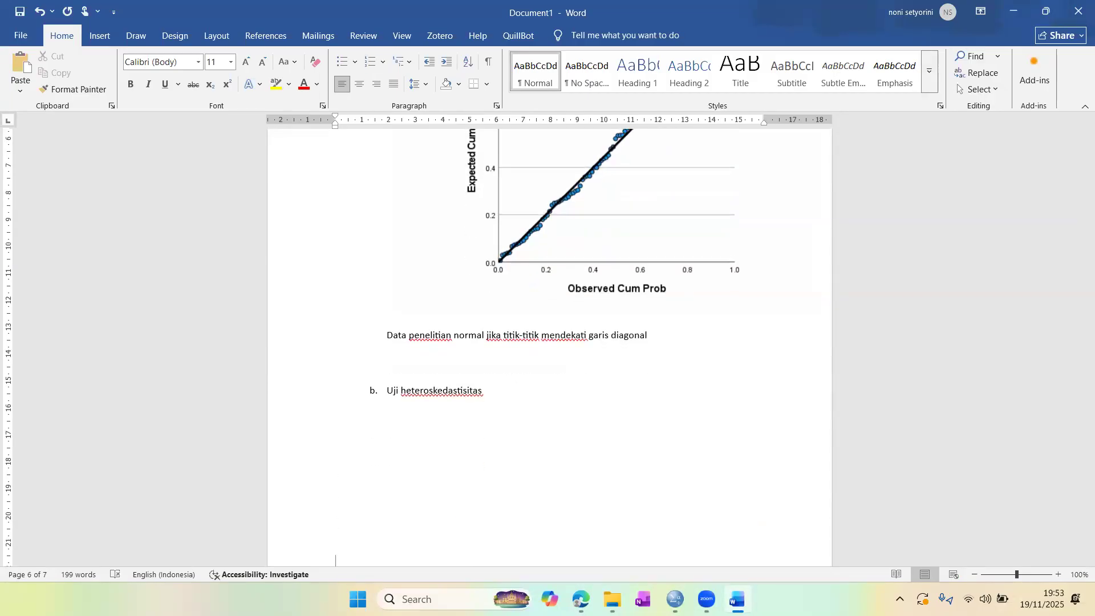
{"action": "key", "text": "ctrl+v"}
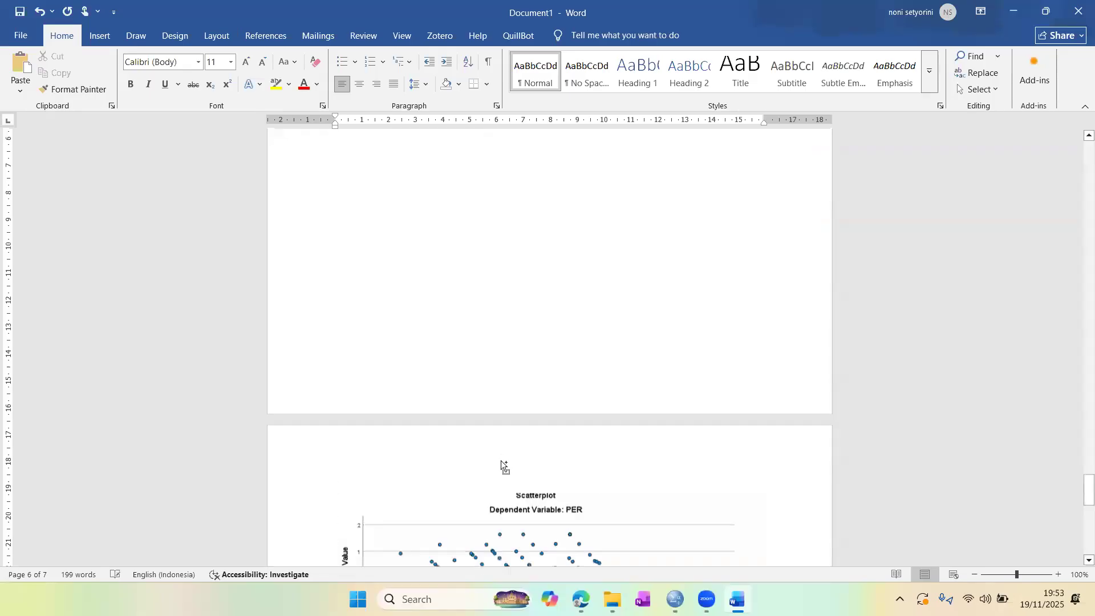
- Shrink the pasted scatterplot proportionally to fit below the "Uji heteroskedastisitas" heading
{"action": "scroll", "coordinate": [502, 463], "scroll_direction": "up", "scroll_amount": 5}
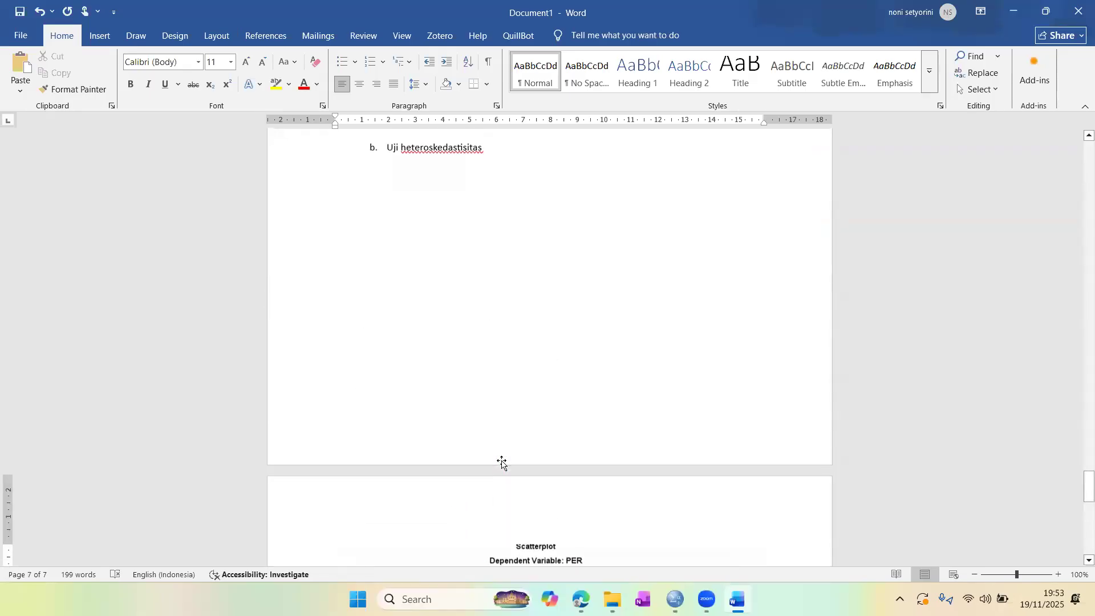
{"action": "scroll", "coordinate": [502, 461], "scroll_direction": "down", "scroll_amount": 3}
{"action": "left_click", "coordinate": [502, 463]}
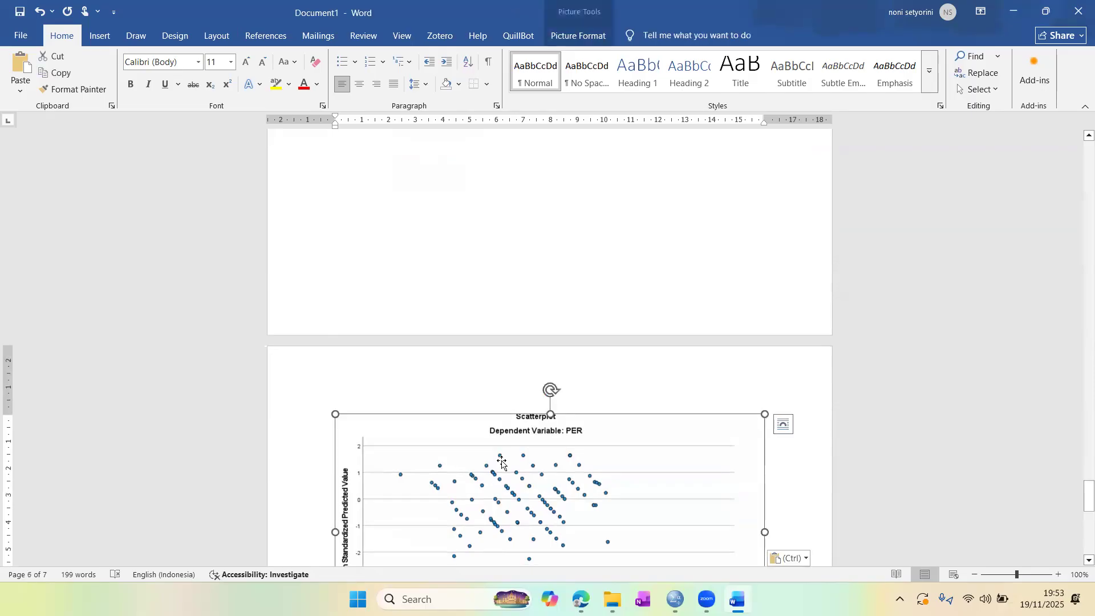
{"action": "left_click_drag", "start_coordinate": [764, 413], "coordinate": [645, 478]}
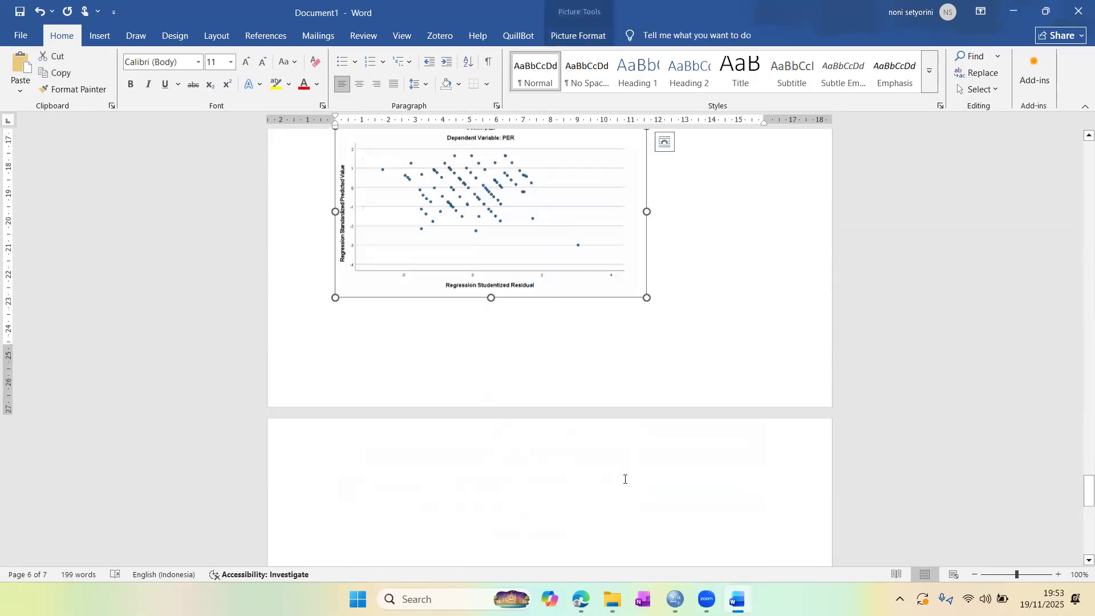
{"action": "scroll", "coordinate": [478, 328], "scroll_direction": "up", "scroll_amount": 2}
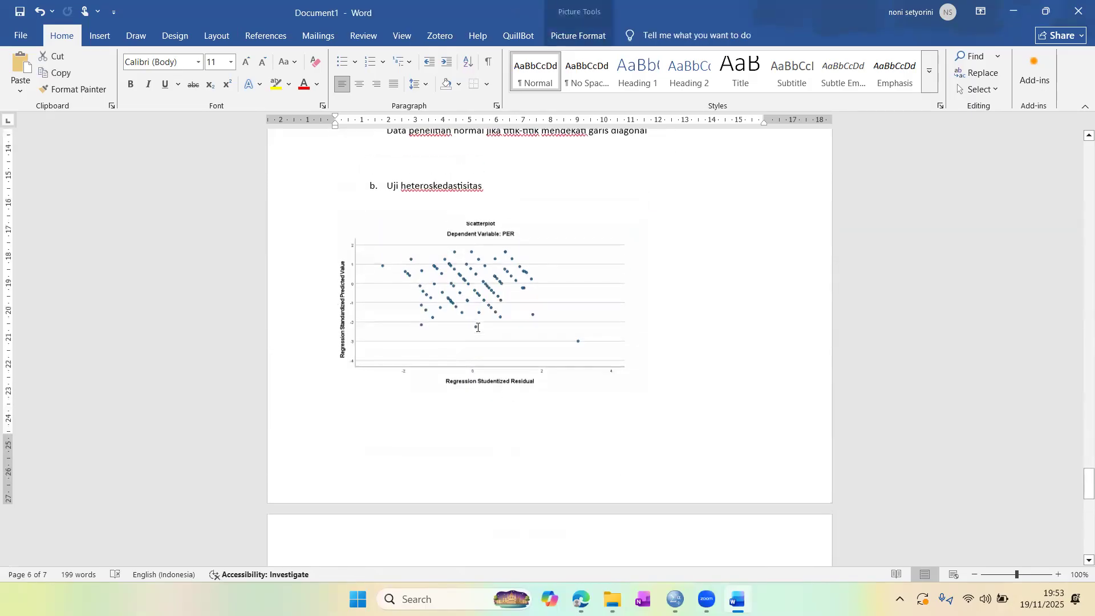
- Shrink the Normal P-P plot picture proportionally to a little over half its width
{"action": "left_click", "coordinate": [397, 165]}
{"action": "key", "text": "BackSpace"}
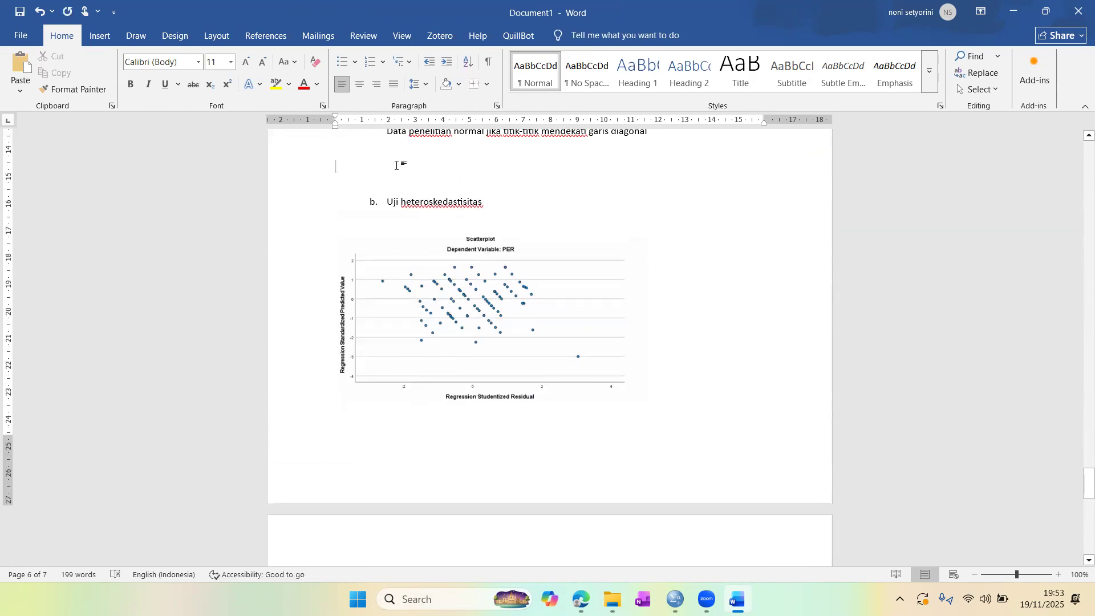
{"action": "scroll", "coordinate": [398, 165], "scroll_direction": "up", "scroll_amount": 5}
{"action": "left_click", "coordinate": [585, 245]}
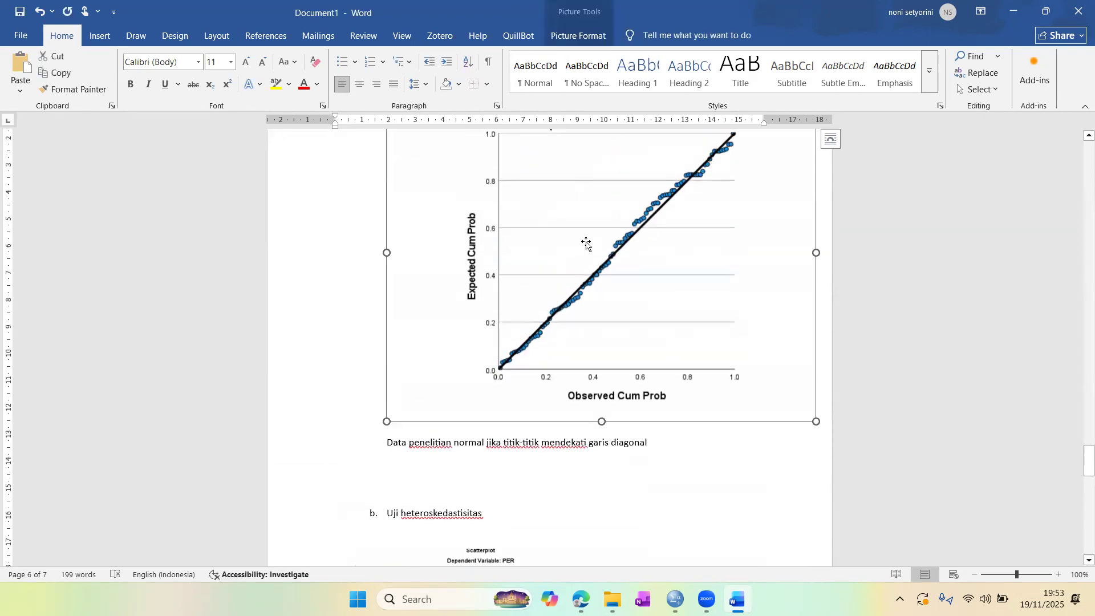
{"action": "left_click_drag", "start_coordinate": [816, 422], "coordinate": [630, 323]}
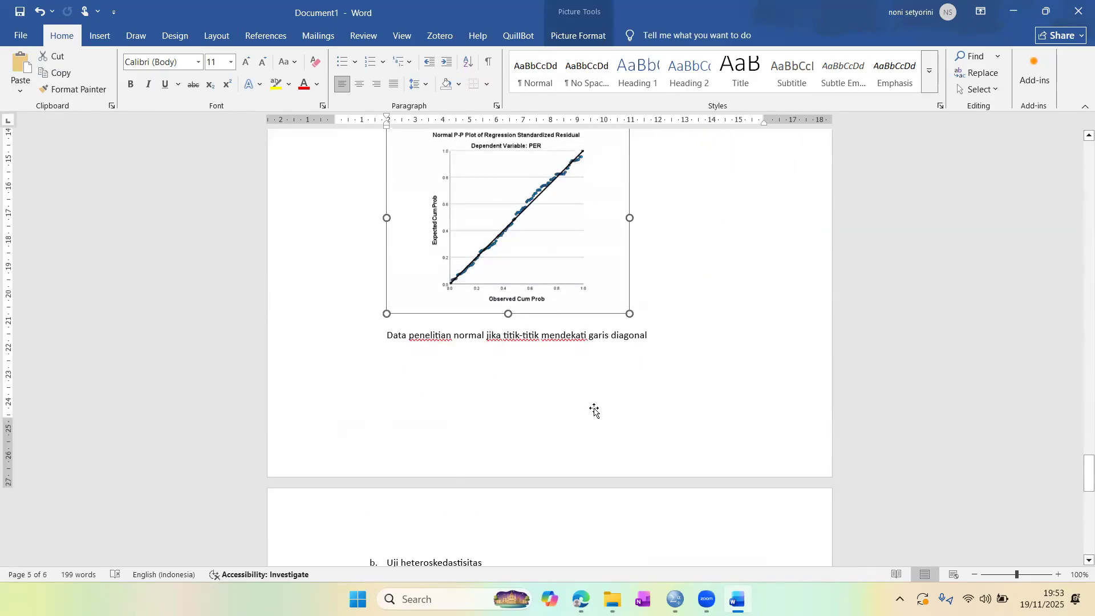
- Below the scatterplot, write "Jika menyebar secara acak maka tidak terjadi heteroskedastisitas"
{"action": "scroll", "coordinate": [594, 409], "scroll_direction": "down", "scroll_amount": 3}
{"action": "scroll", "coordinate": [595, 409], "scroll_direction": "down", "scroll_amount": 3}
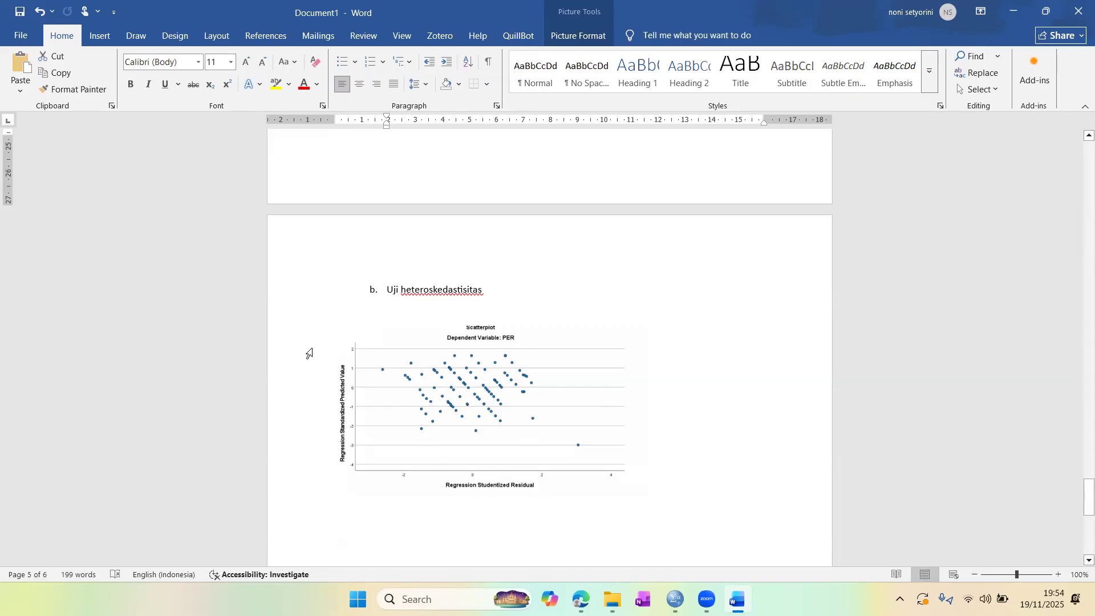
{"action": "left_click", "coordinate": [375, 518]}
{"action": "type", "text": "Ji"}
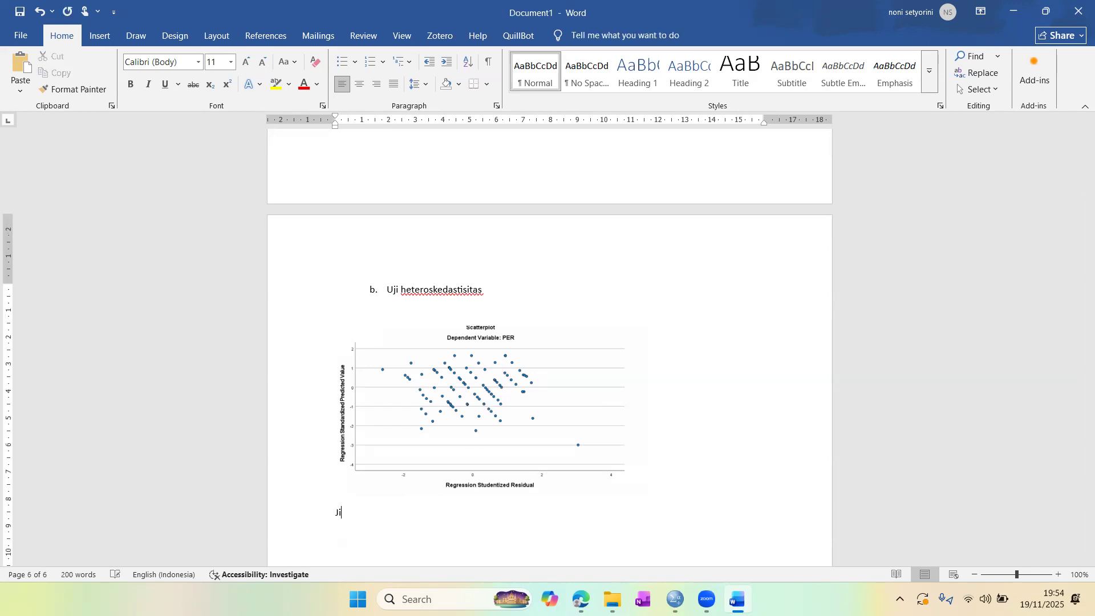
{"action": "type", "text": "ka menyebar secara acak"}
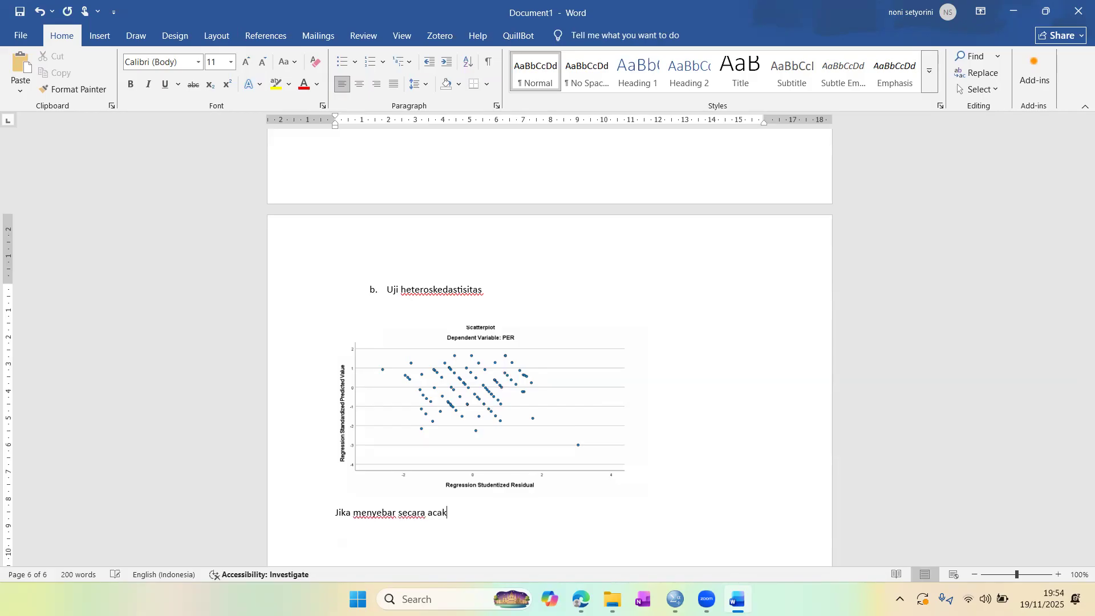
{"action": "type", "text": " maka tidak terjadi "}
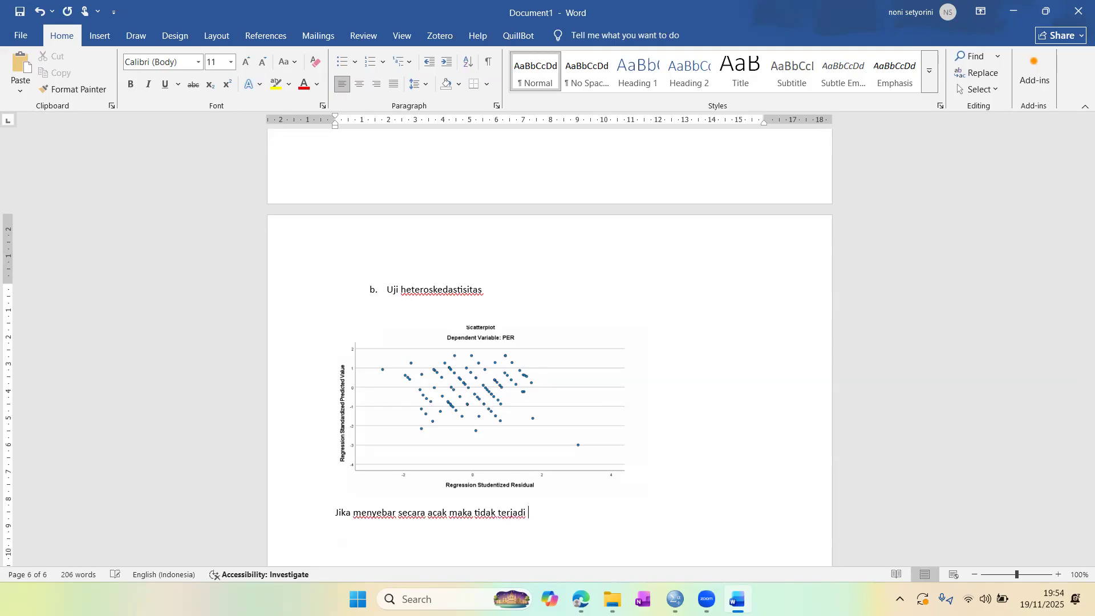
{"action": "type", "text": "heteroskedastisitas"}
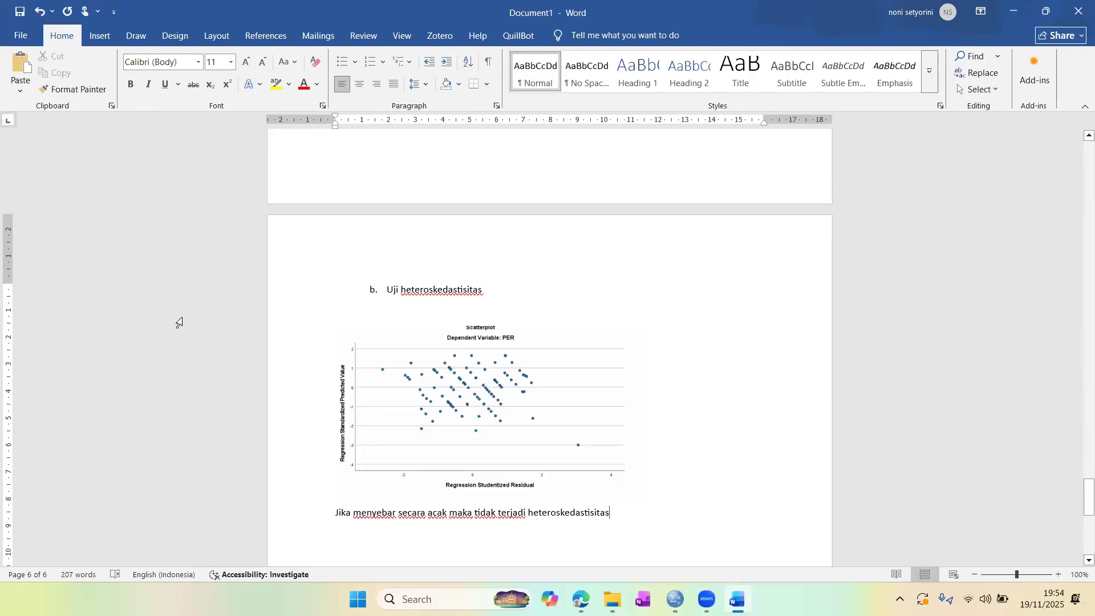
- Draw black freehand diagonal lines along the downward-sloping point patterns in the scatterplot
{"action": "left_click", "coordinate": [128, 35]}
{"action": "left_click", "coordinate": [54, 65]}
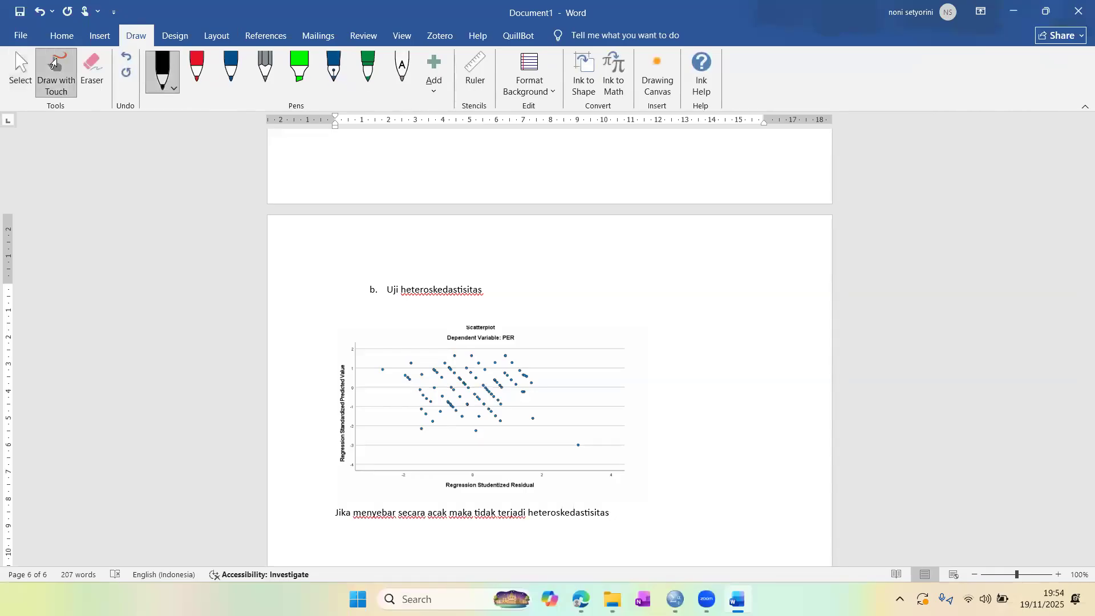
{"action": "left_click_drag", "start_coordinate": [446, 357], "coordinate": [497, 427]}
{"action": "mouse_move", "coordinate": [449, 345]}
{"action": "left_mouse_down"}
{"action": "mouse_move", "coordinate": [507, 410]}
{"action": "mouse_move", "coordinate": [507, 391]}
{"action": "left_mouse_up"}
{"action": "mouse_move", "coordinate": [490, 354]}
{"action": "left_mouse_down"}
{"action": "mouse_move", "coordinate": [525, 392]}
{"action": "mouse_move", "coordinate": [531, 369]}
{"action": "left_mouse_up"}
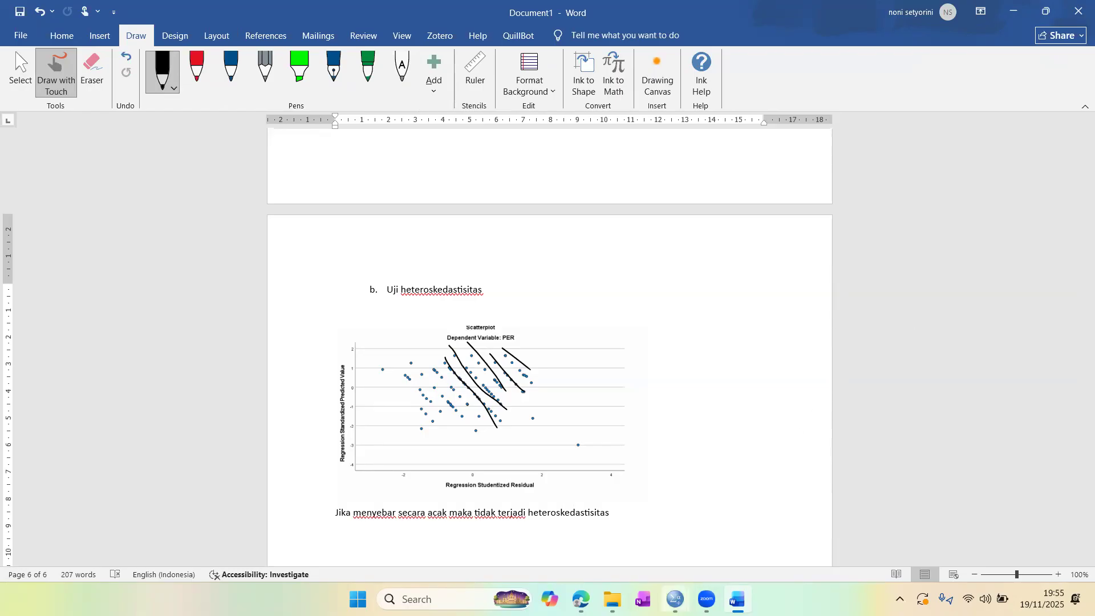
- Switch to the SPSS Output1 viewer and capture the regression Coefficients table with its collinearity statistics as a screenshot
{"action": "mouse_move", "coordinate": [675, 599]}
{"action": "left_click", "coordinate": [489, 530]}
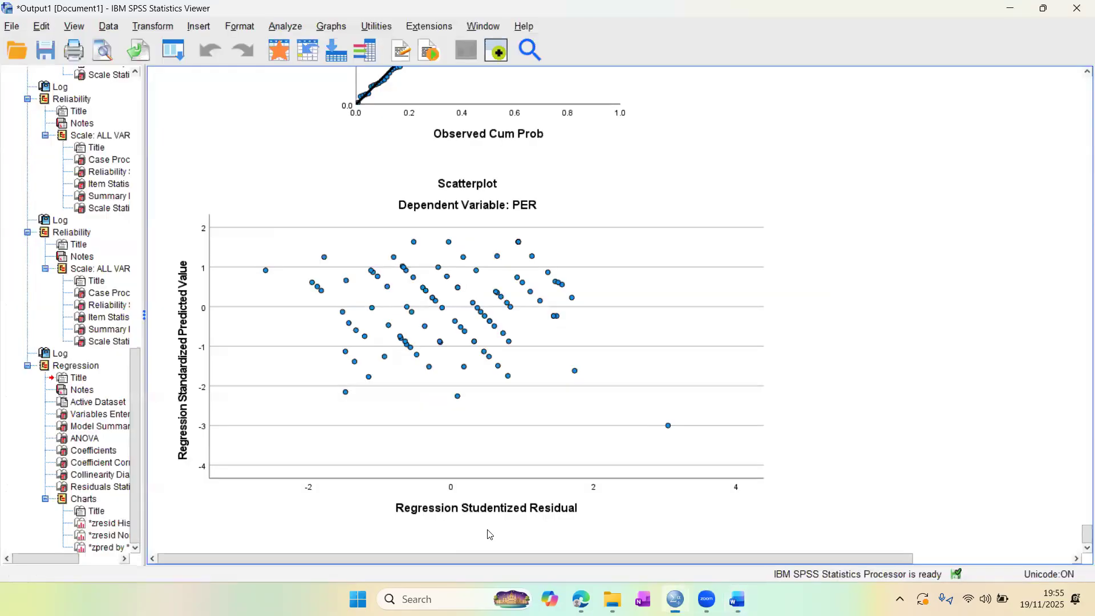
{"action": "scroll", "coordinate": [501, 279], "scroll_direction": "up", "scroll_amount": 3}
{"action": "scroll", "coordinate": [501, 279], "scroll_direction": "up", "scroll_amount": 3}
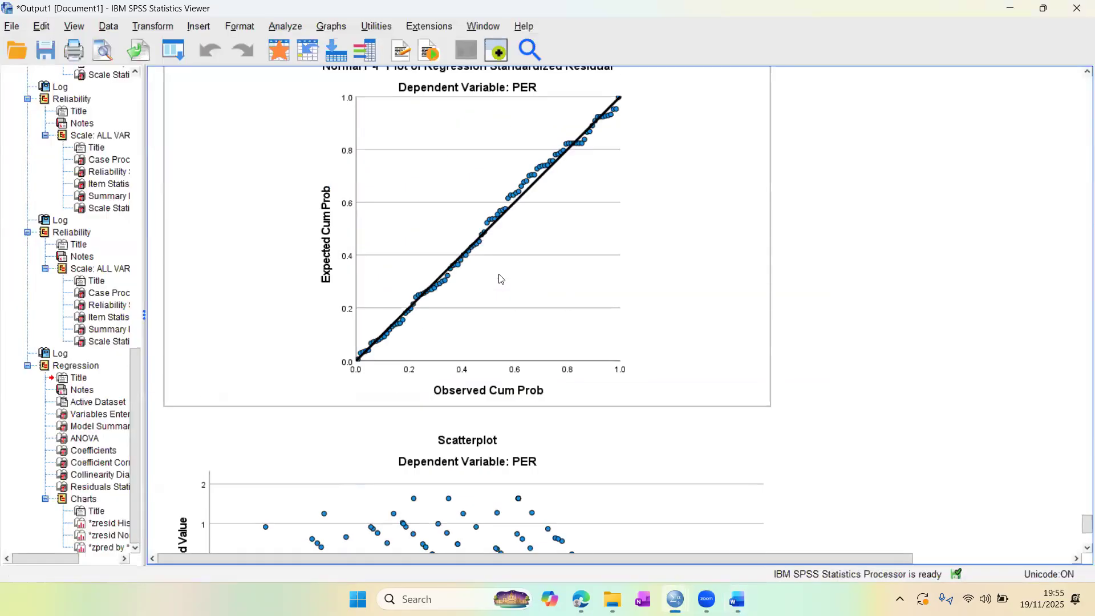
{"action": "scroll", "coordinate": [501, 279], "scroll_direction": "up", "scroll_amount": 15}
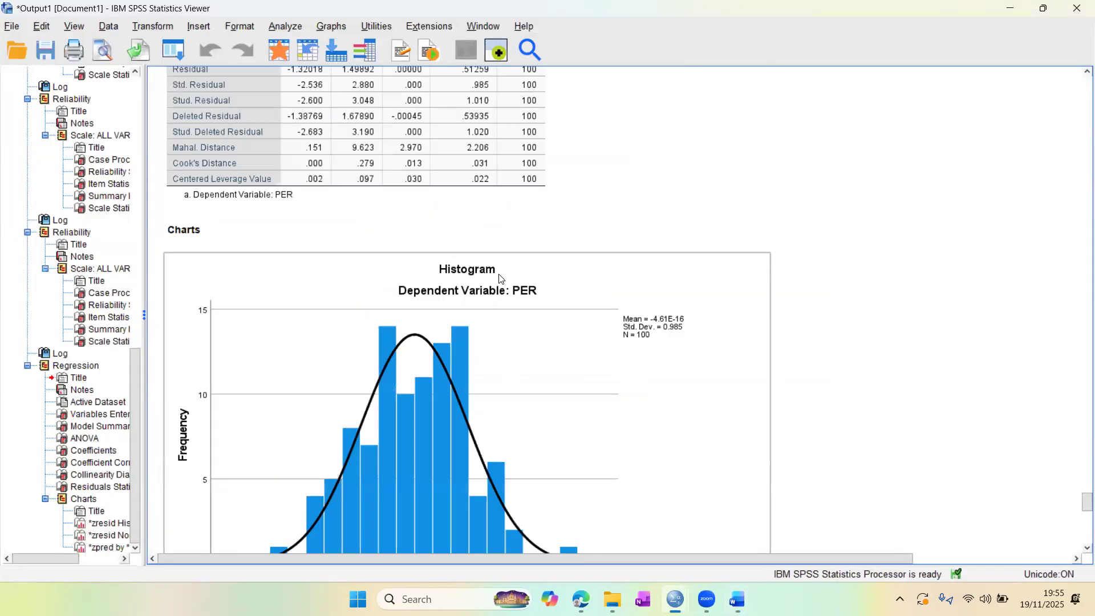
{"action": "scroll", "coordinate": [501, 279], "scroll_direction": "up", "scroll_amount": 9}
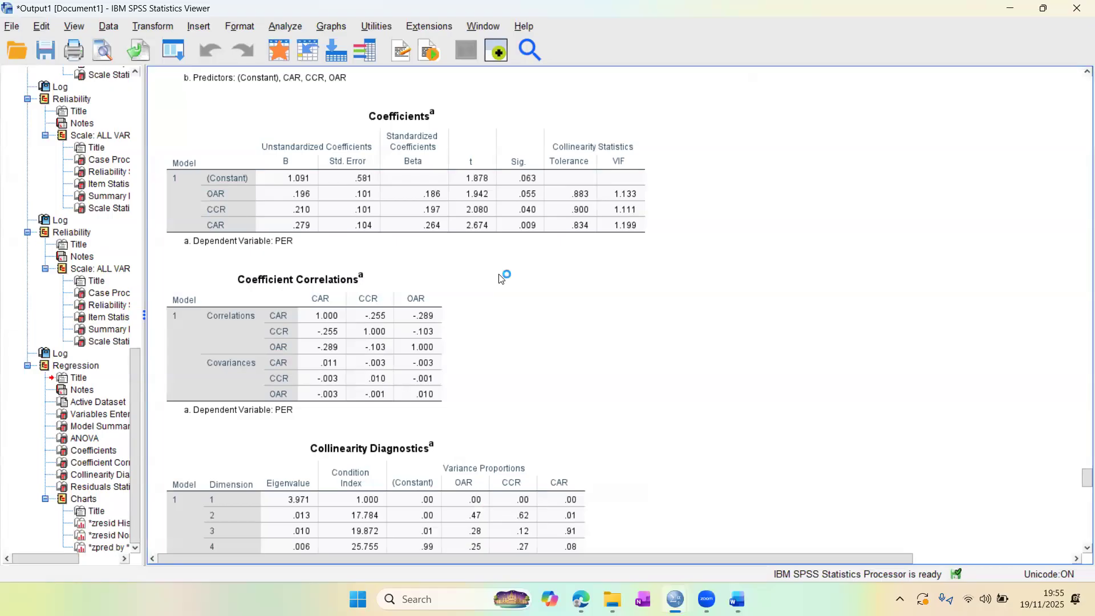
{"action": "key", "text": "super+shift+s"}
{"action": "left_click_drag", "start_coordinate": [151, 92], "coordinate": [670, 258]}
{"action": "left_click", "coordinate": [587, 185]}
- Return to Document1 in Word, stop inking, and remove the surplus blank lines above "Uji multikolinearitas"
{"action": "mouse_move", "coordinate": [738, 599]}
{"action": "left_click", "coordinate": [696, 538]}
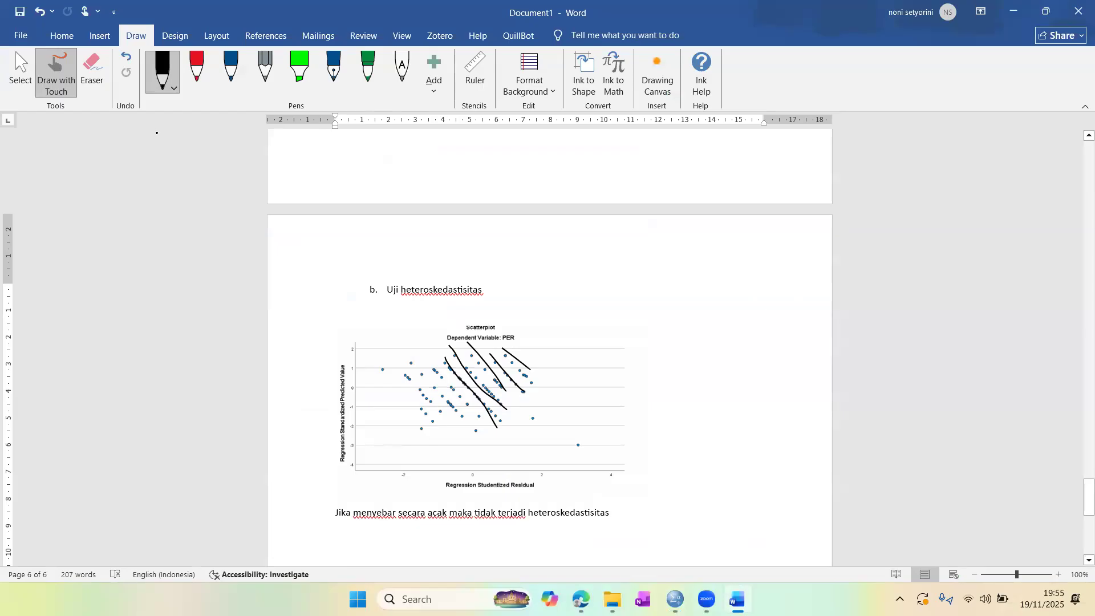
{"action": "left_click", "coordinate": [21, 69]}
{"action": "scroll", "coordinate": [471, 306], "scroll_direction": "up", "scroll_amount": 4}
{"action": "scroll", "coordinate": [471, 306], "scroll_direction": "up", "scroll_amount": 15}
{"action": "scroll", "coordinate": [472, 305], "scroll_direction": "down", "scroll_amount": 9}
{"action": "scroll", "coordinate": [471, 306], "scroll_direction": "down", "scroll_amount": 15}
{"action": "left_click", "coordinate": [490, 306]}
{"action": "left_click", "coordinate": [382, 296]}
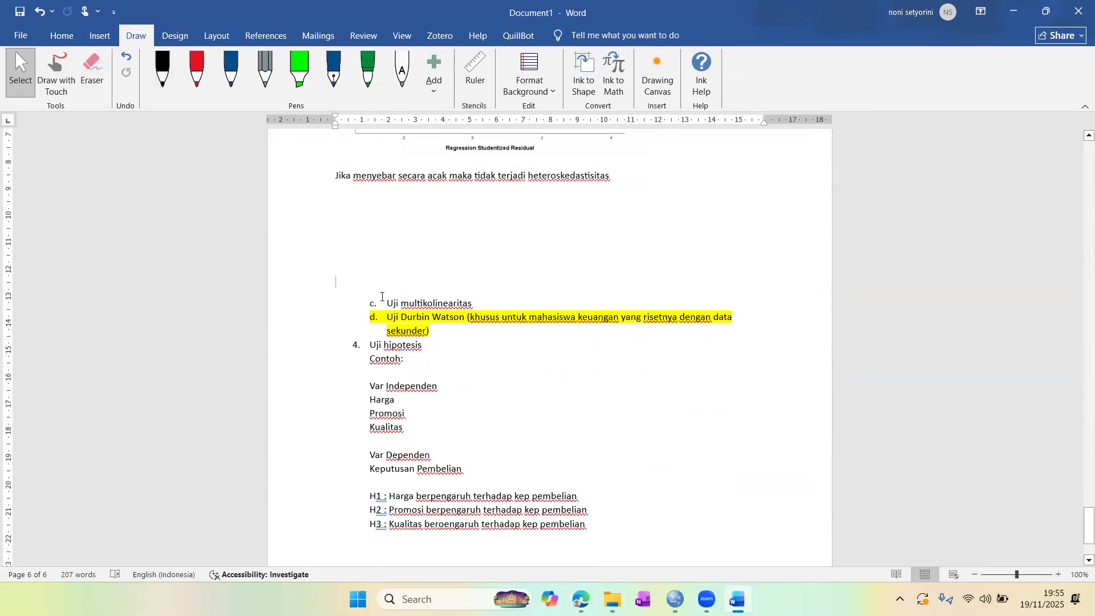
{"action": "key", "text": "BackSpace"}
{"action": "key", "text": "BackSpace"}
{"action": "key", "text": "BackSpace"}
{"action": "key", "text": "BackSpace"}
{"action": "key", "text": "ctrl+z"}
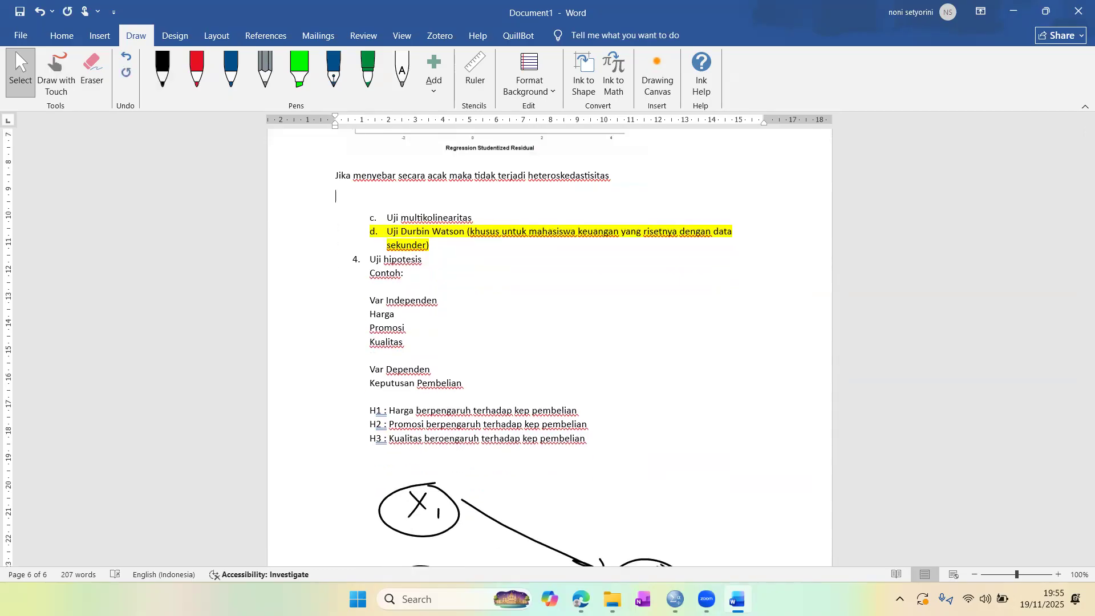
- Add unnumbered blank lines below "Uji multikolinearitas" and paste the captured Coefficients table there
{"action": "left_click", "coordinate": [490, 217]}
{"action": "key", "text": "Return"}
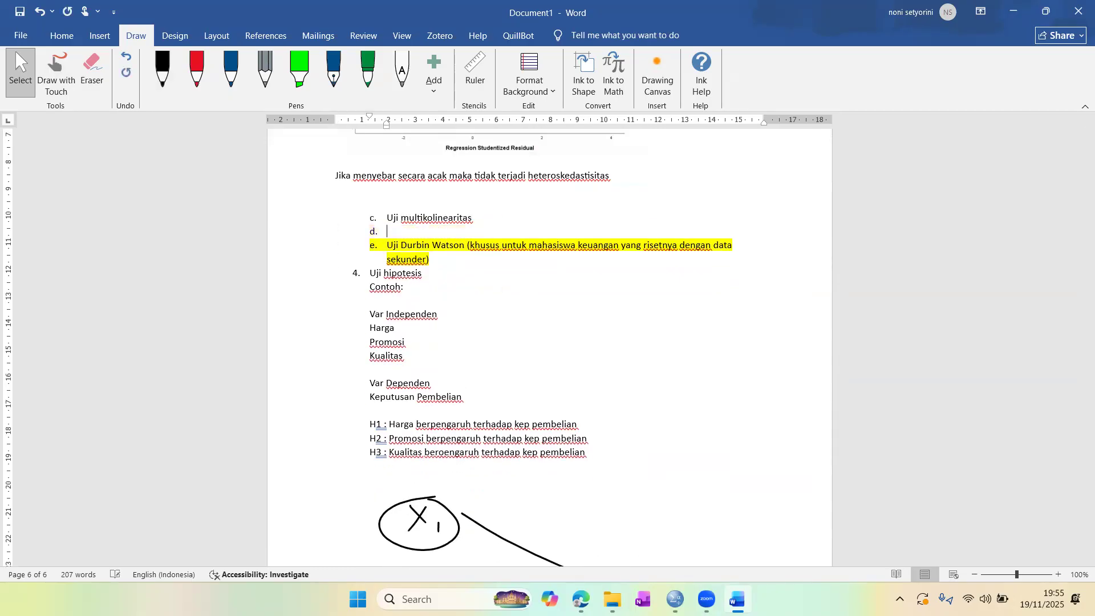
{"action": "key", "text": "Return"}
{"action": "key", "text": "Return"}
{"action": "key", "text": "Return"}
{"action": "key", "text": "Return"}
{"action": "key", "text": "Return"}
{"action": "key", "text": "Return"}
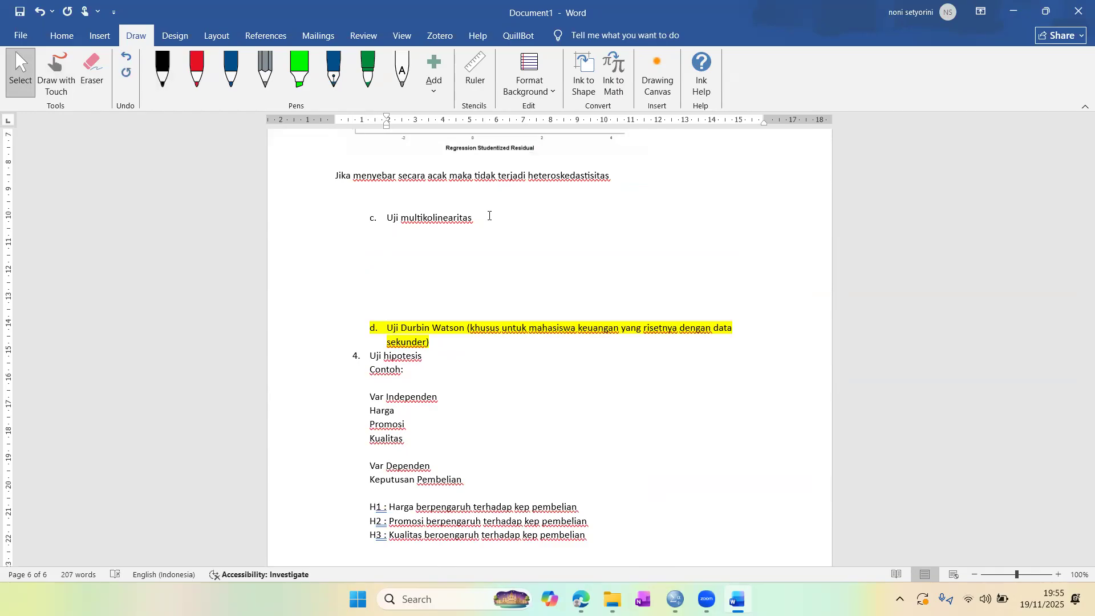
{"action": "key", "text": "ctrl+v"}
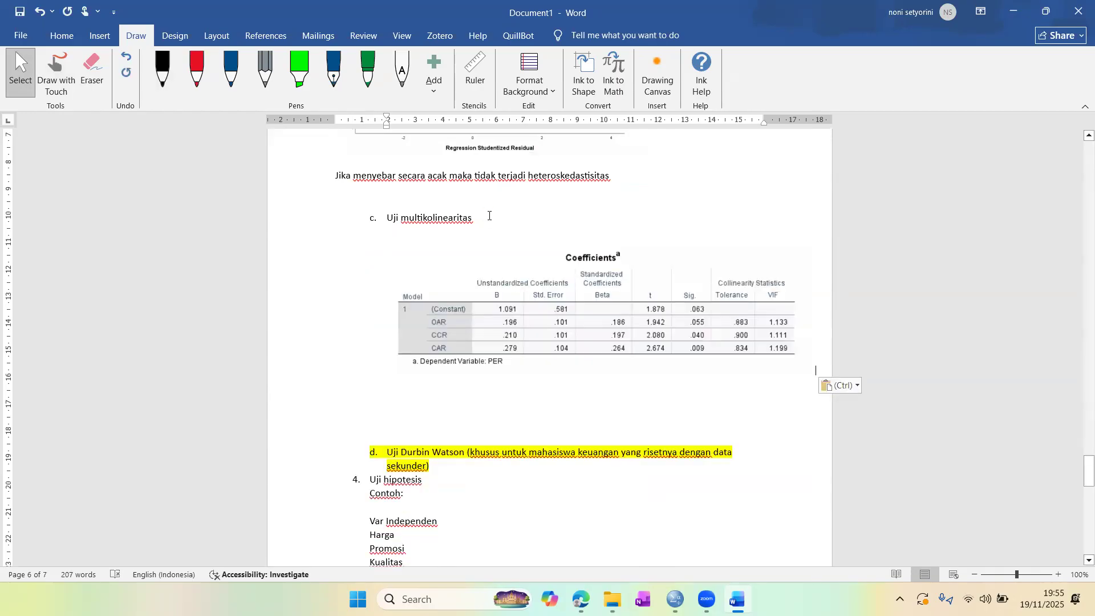
- Set the Coefficients table picture's text wrapping to In Front of Text
{"action": "left_click", "coordinate": [496, 307]}
{"action": "left_click_drag", "start_coordinate": [495, 307], "coordinate": [478, 307]}
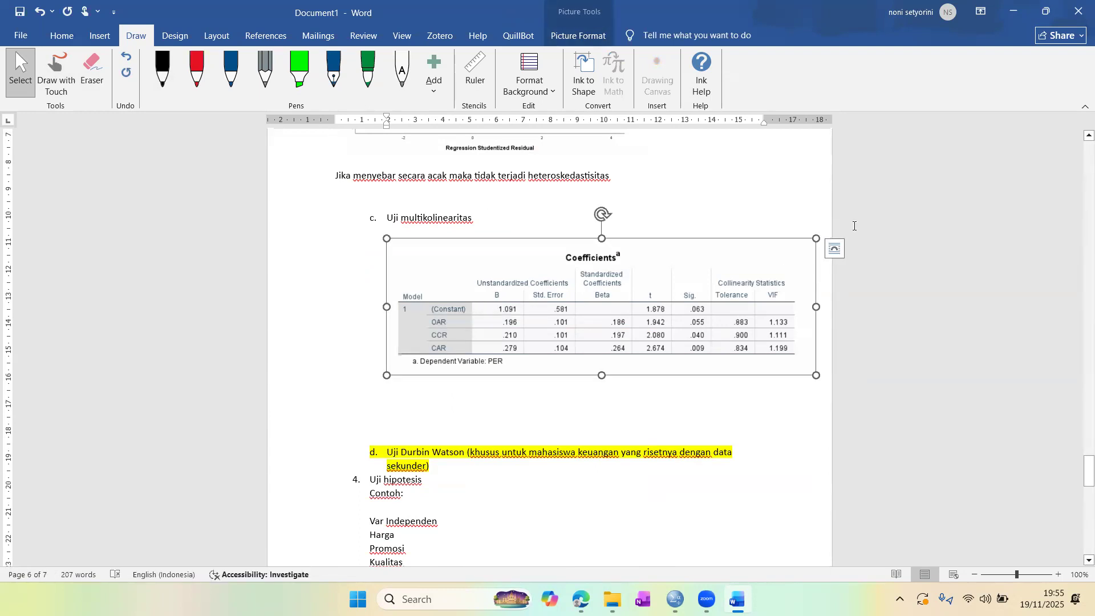
{"action": "left_click", "coordinate": [836, 249]}
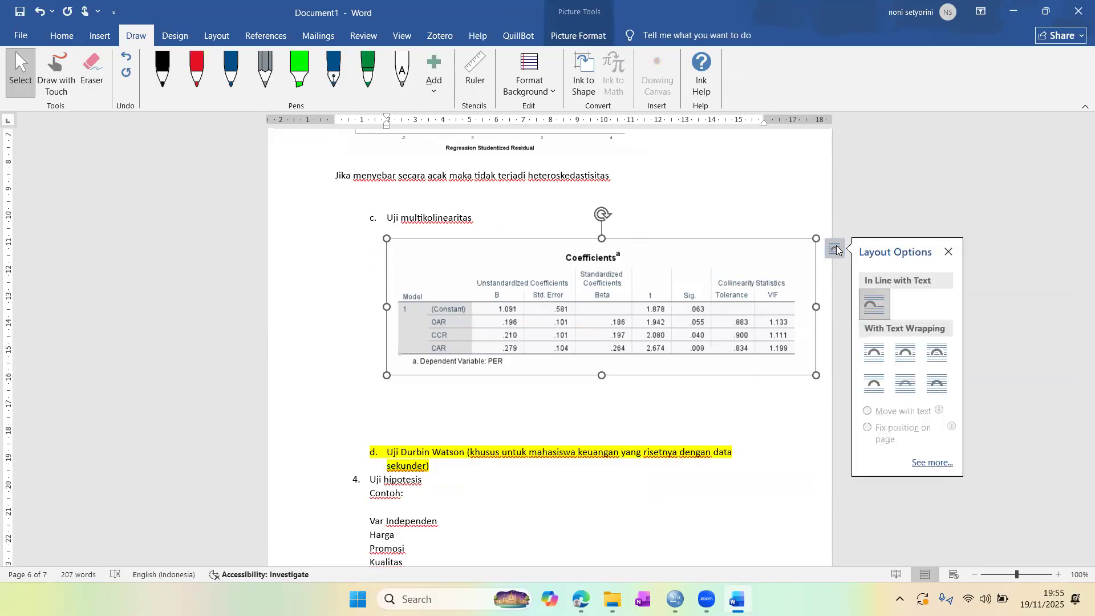
{"action": "left_click", "coordinate": [937, 383]}
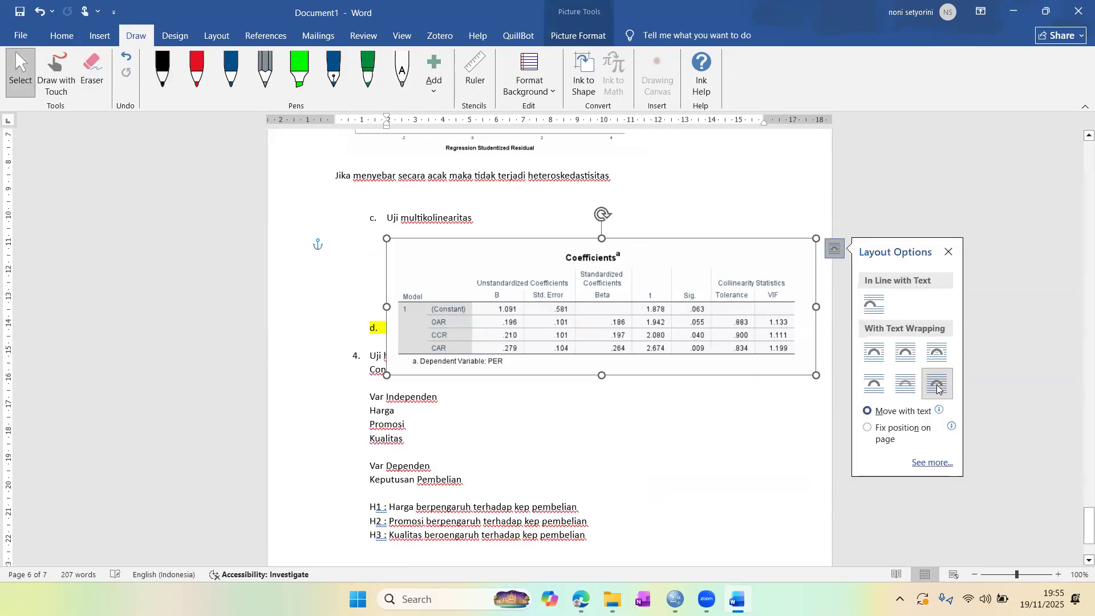
- Insert blank lines to push the Durbin Watson item below the Coefficients picture, and shift the picture left within the page
{"action": "left_click", "coordinate": [371, 293]}
{"action": "key", "text": "Return"}
{"action": "key", "text": "Return"}
{"action": "key", "text": "Return"}
{"action": "key", "text": "Return"}
{"action": "key", "text": "Return"}
{"action": "key", "text": "Return"}
{"action": "key", "text": "Return"}
{"action": "key", "text": "Return"}
{"action": "key", "text": "Return"}
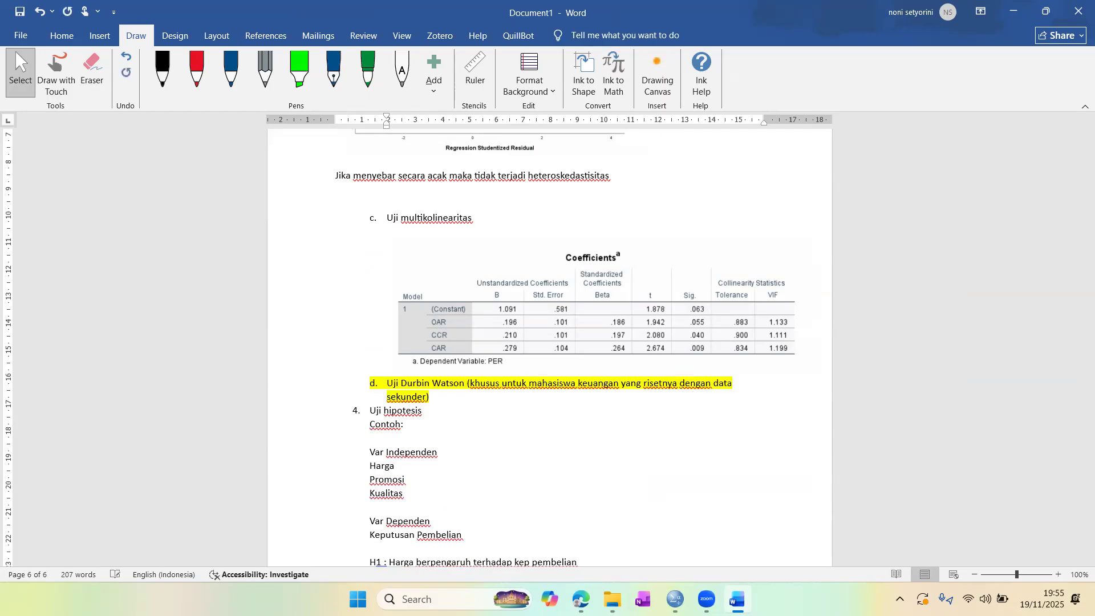
{"action": "left_click", "coordinate": [564, 288]}
{"action": "left_click_drag", "start_coordinate": [564, 289], "coordinate": [513, 284]}
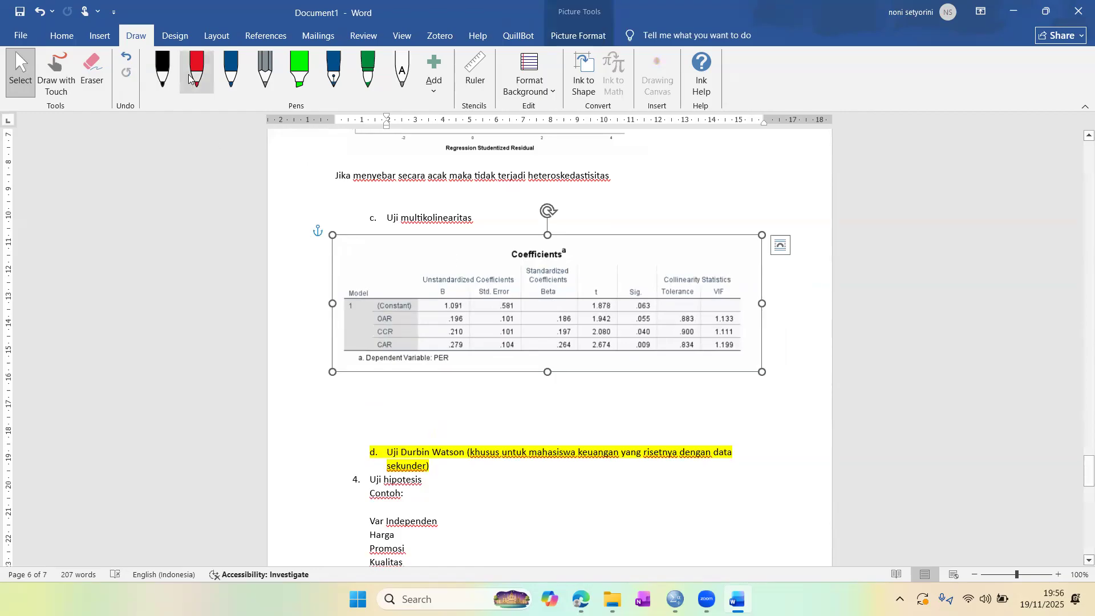
- Highlight the VIF values of OAR, CCR and CAR in the Coefficients table with the green highlighter pen
{"action": "left_click", "coordinate": [299, 68]}
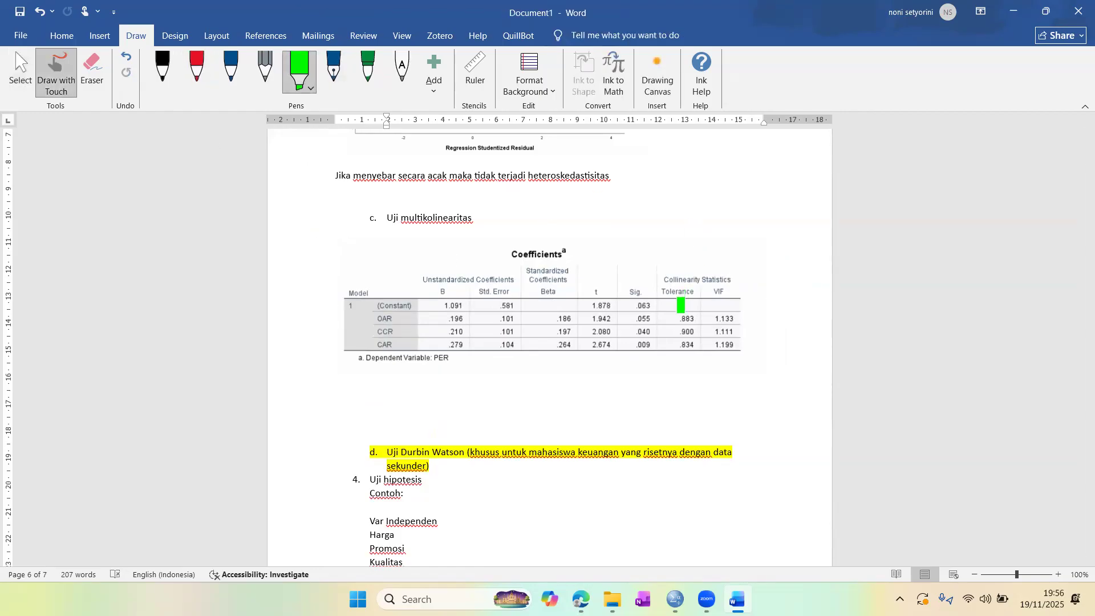
{"action": "mouse_move", "coordinate": [714, 317]}
{"action": "left_mouse_down"}
{"action": "mouse_move", "coordinate": [739, 317]}
{"action": "mouse_move", "coordinate": [736, 344]}
{"action": "left_mouse_up"}
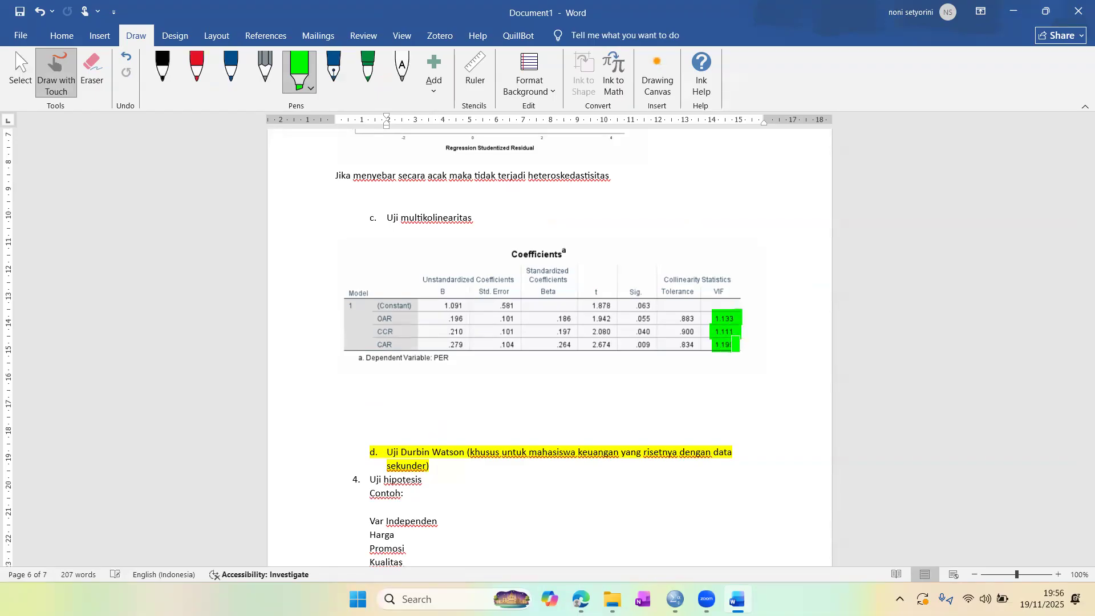
- Highlight the Tolerance values of OAR, CCR and CAR in green and write "Tidak terjadi multikolinearitas" below the Coefficients table
{"action": "mouse_move", "coordinate": [669, 319]}
{"action": "left_mouse_down"}
{"action": "mouse_move", "coordinate": [695, 319]}
{"action": "mouse_move", "coordinate": [679, 331]}
{"action": "mouse_move", "coordinate": [698, 331]}
{"action": "mouse_move", "coordinate": [678, 345]}
{"action": "mouse_move", "coordinate": [698, 347]}
{"action": "left_mouse_up"}
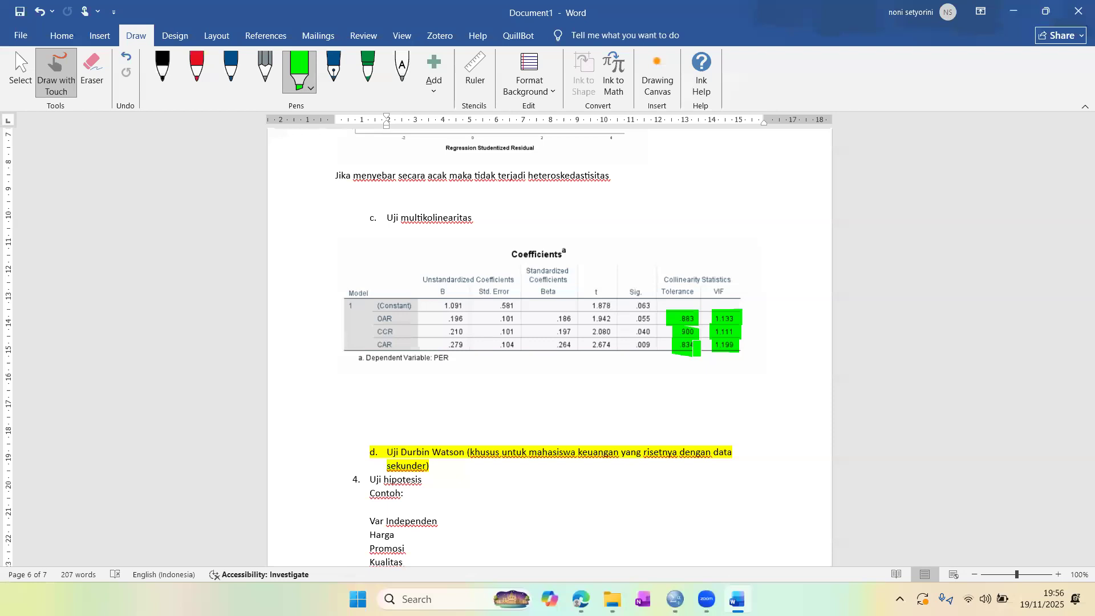
{"action": "left_click", "coordinate": [21, 73]}
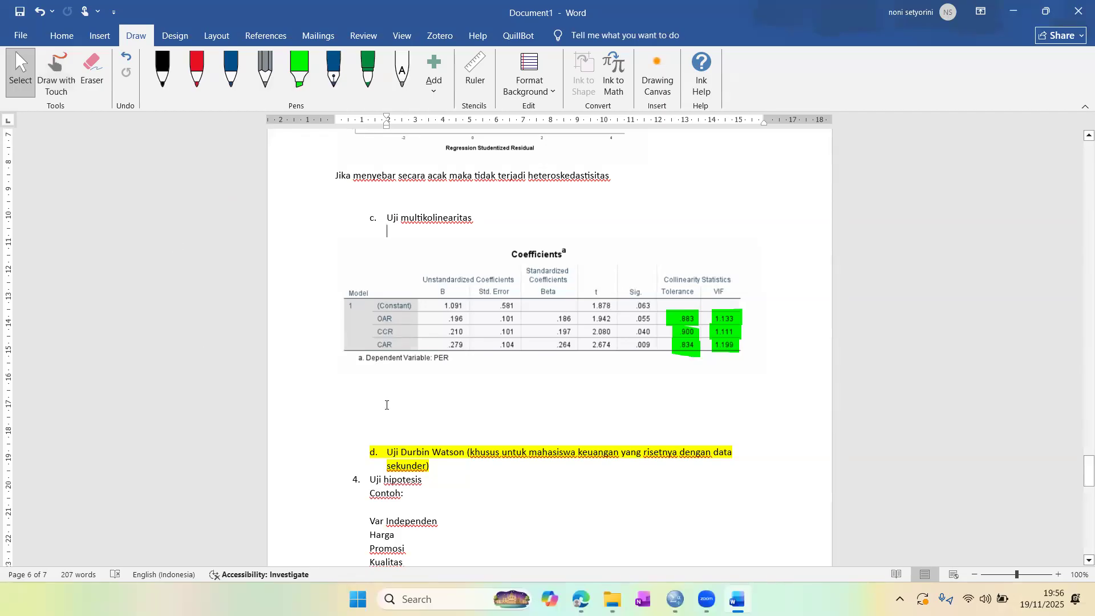
{"action": "type", "text": "ida"}
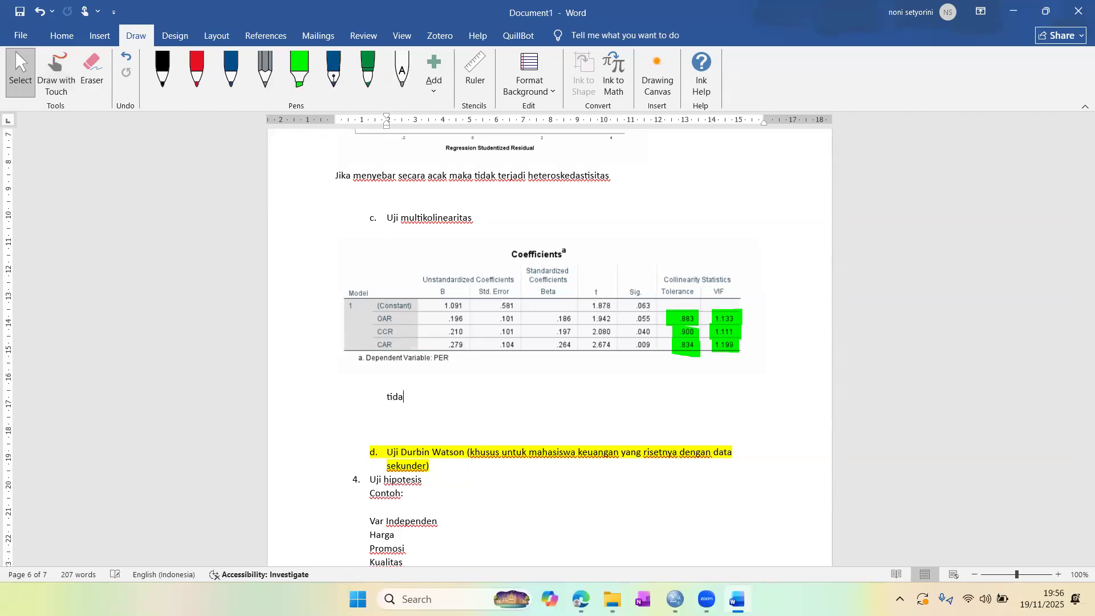
{"action": "type", "text": "k terjadi multiko"}
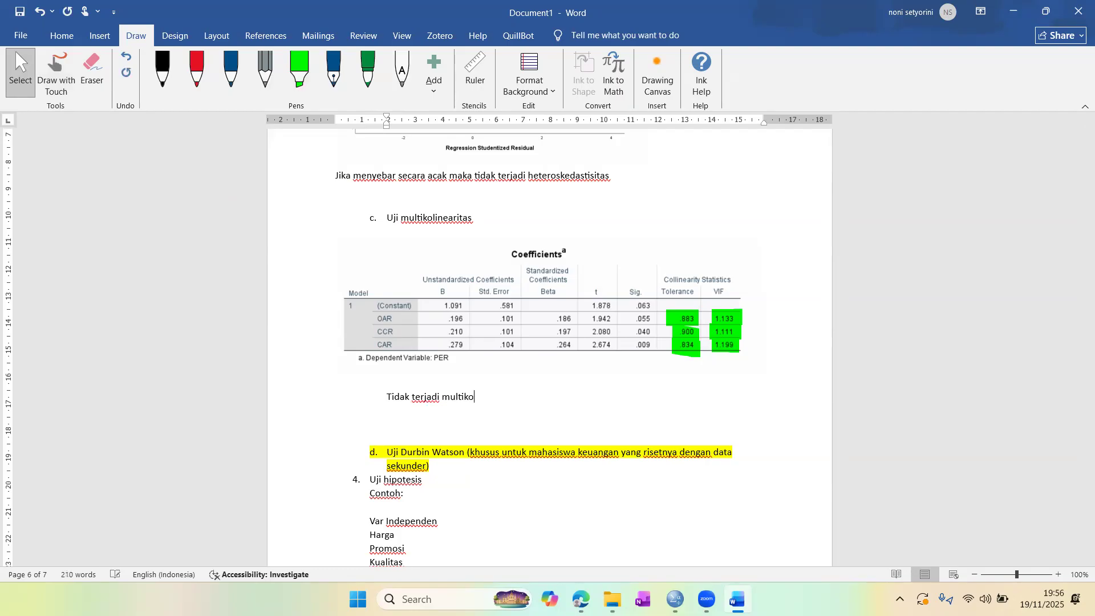
{"action": "type", "text": "linearitas"}
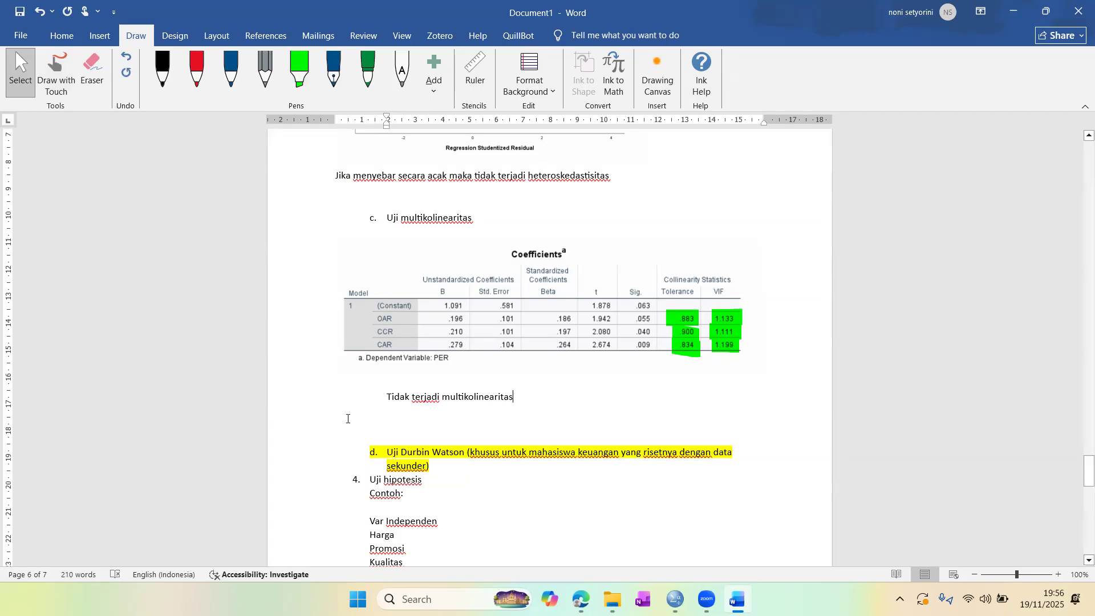
- Remove the blank lines between "Tidak terjadi multikolinearitas" and the Durbin Watson item
{"action": "left_click", "coordinate": [412, 432]}
{"action": "key", "text": "Return"}
{"action": "key", "text": "BackSpace"}
{"action": "key", "text": "BackSpace"}
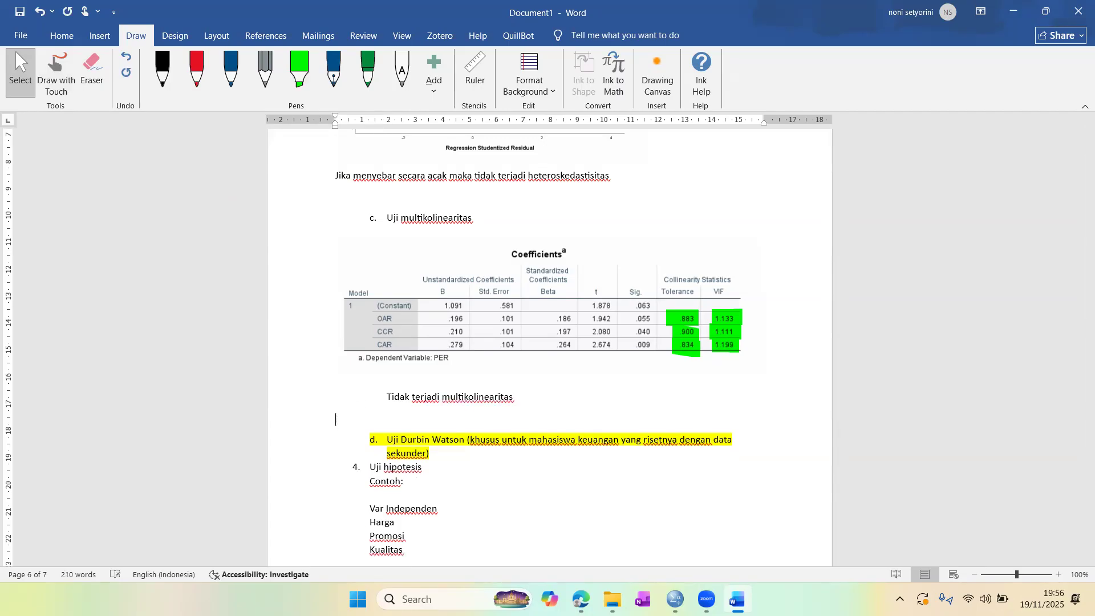
{"action": "key", "text": "BackSpace"}
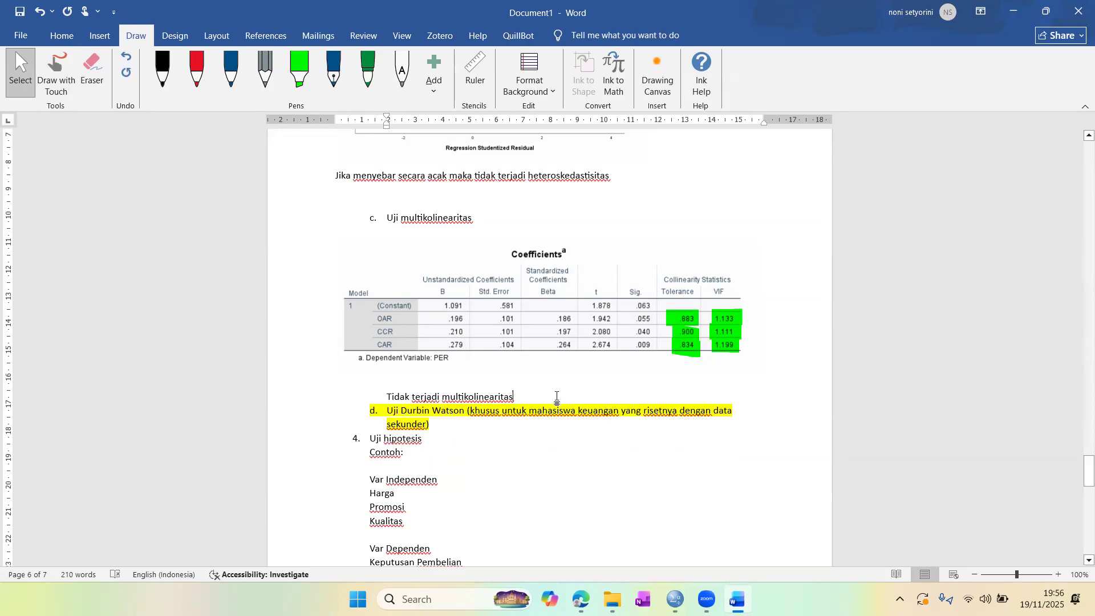
- Insert about ten unnumbered blank lines between the "Uji hipotesis" heading and "Contoh:"
{"action": "left_click", "coordinate": [422, 440]}
{"action": "key", "text": "Return"}
{"action": "key", "text": "Return"}
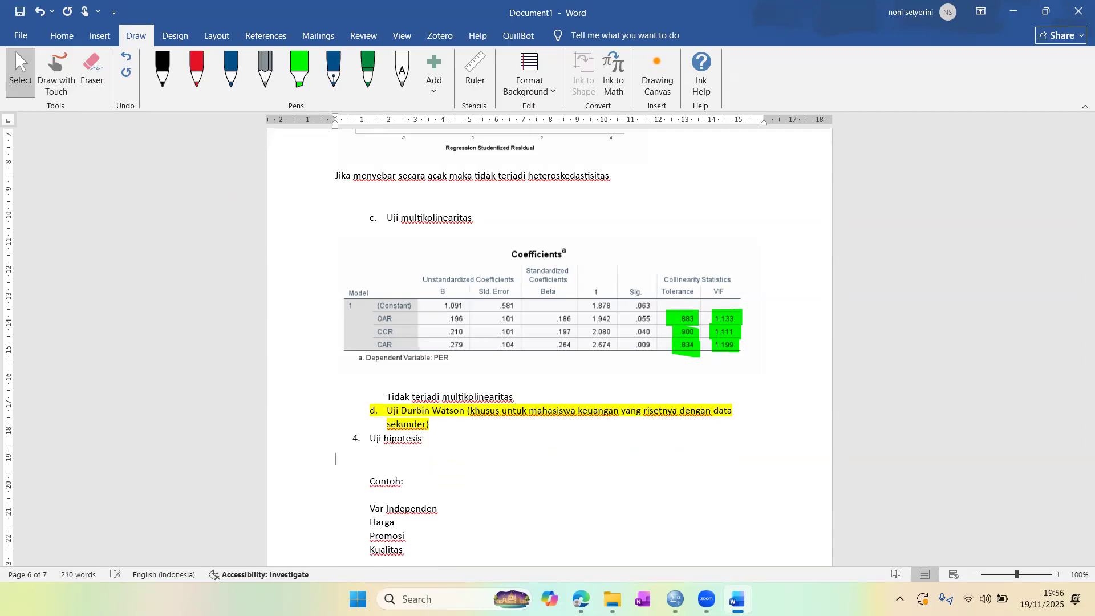
{"action": "key", "text": "Return"}
{"action": "key", "text": "Return"}
{"action": "key", "text": "Return"}
{"action": "key", "text": "Return"}
{"action": "key", "text": "Return"}
{"action": "key", "text": "Return"}
{"action": "key", "text": "Return"}
{"action": "key", "text": "Return"}
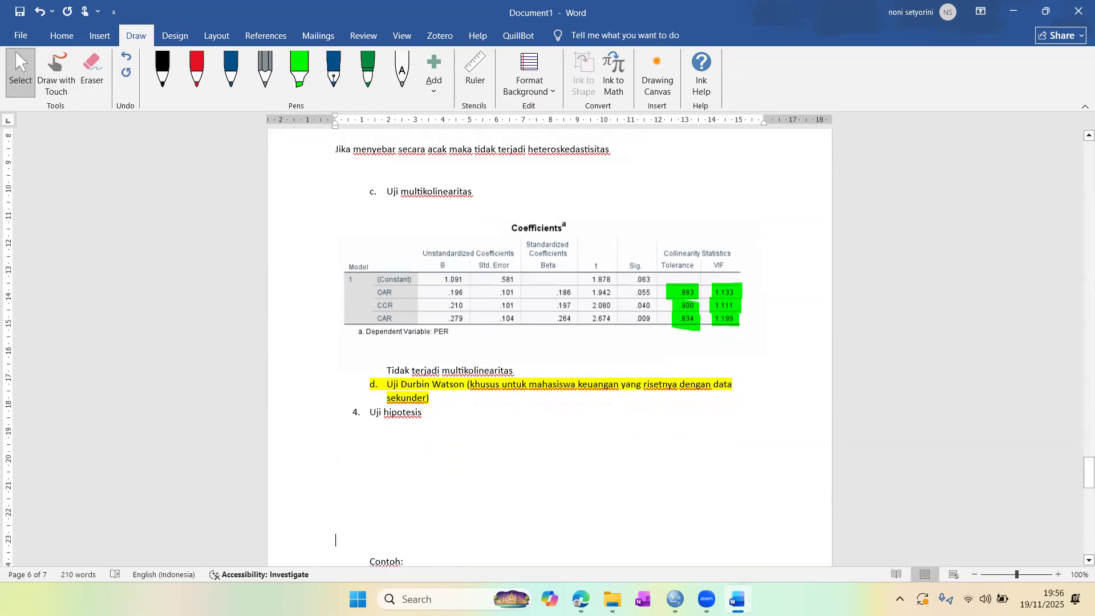
- Change the highlighter pen to yellow and mark the Sig. values of OAR, CCR and CAR in the Coefficients table
{"action": "left_click", "coordinate": [538, 279]}
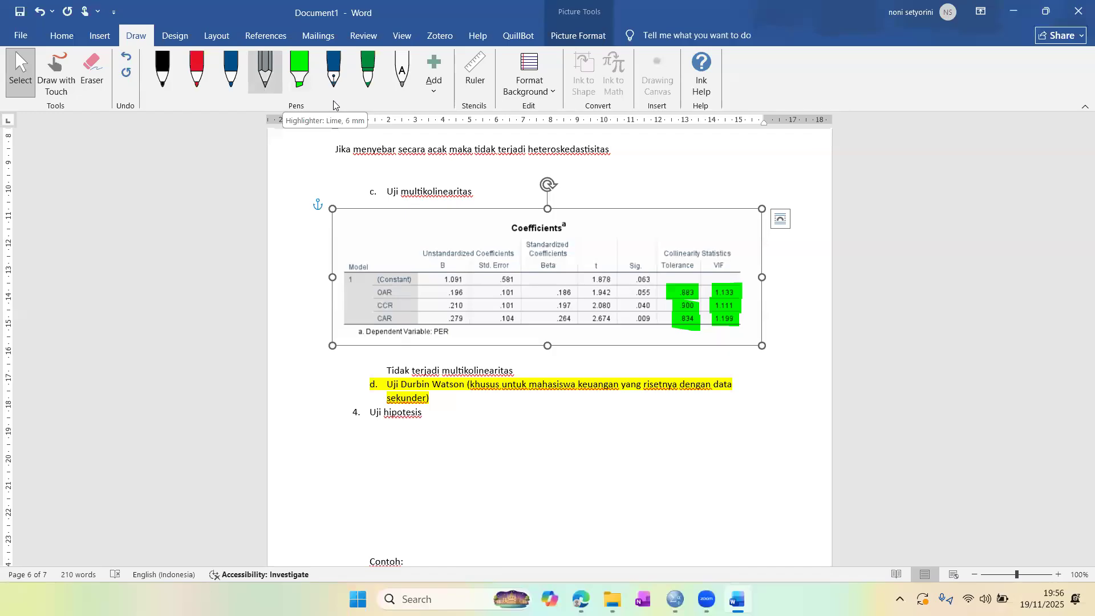
{"action": "left_click", "coordinate": [302, 77]}
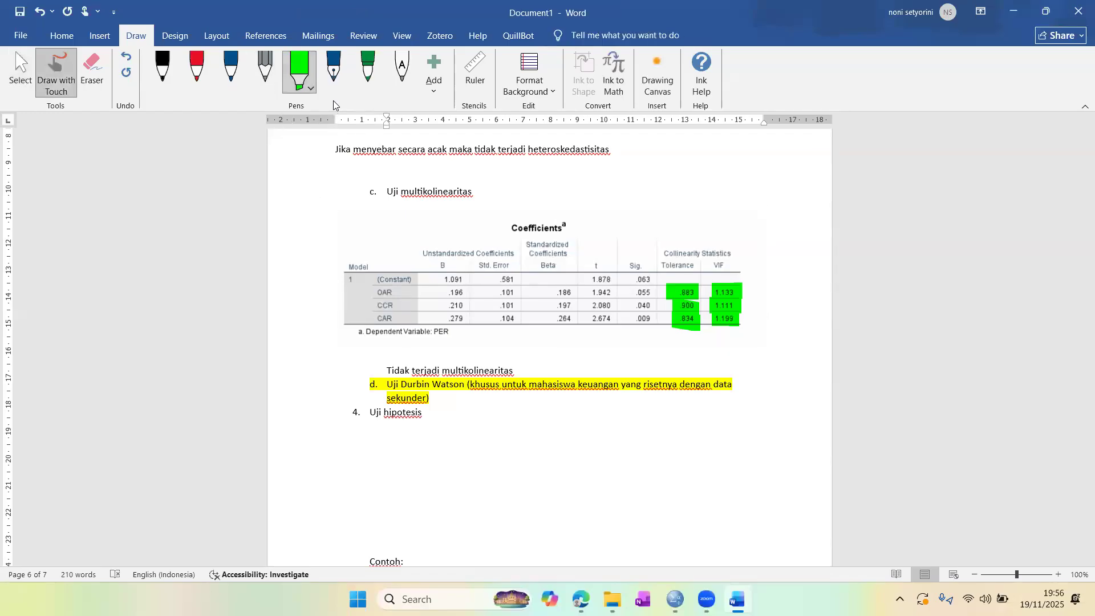
{"action": "left_click", "coordinate": [311, 88]}
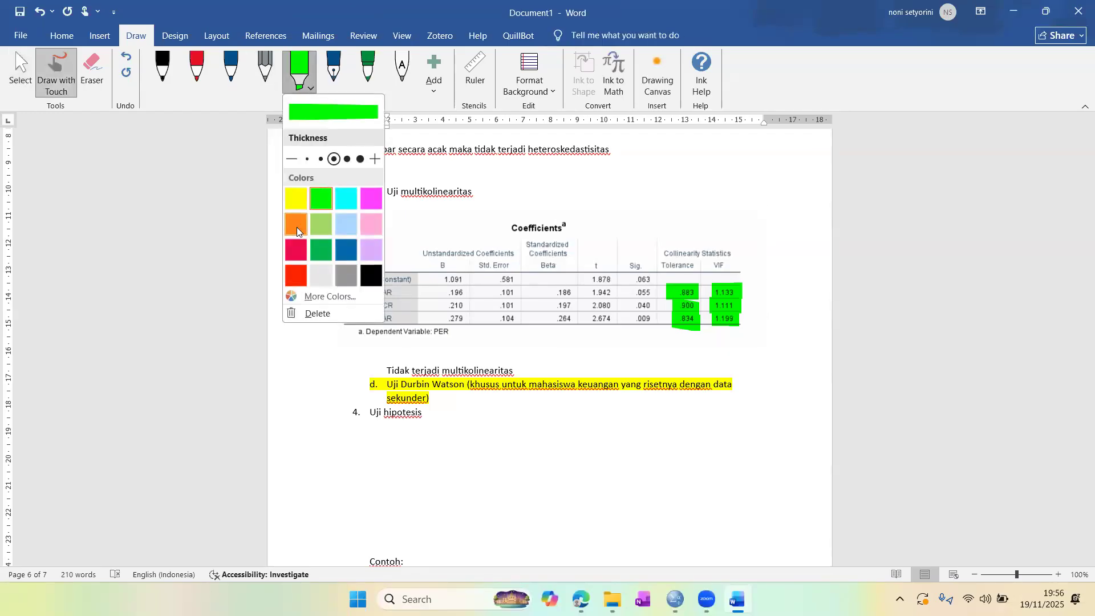
{"action": "left_click", "coordinate": [297, 194]}
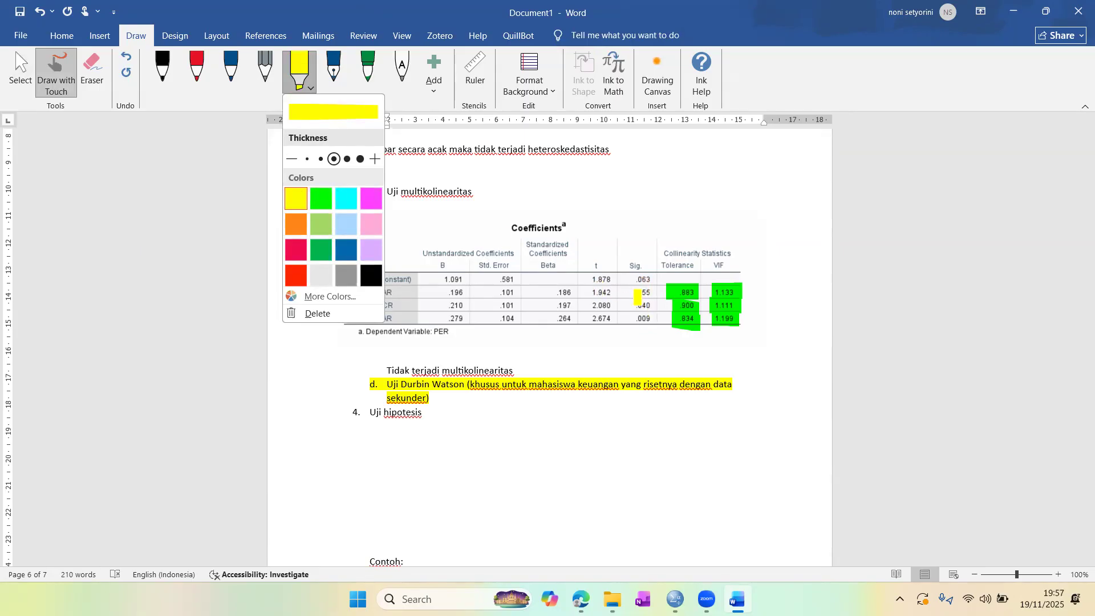
{"action": "left_click", "coordinate": [633, 294]}
{"action": "mouse_move", "coordinate": [631, 292]}
{"action": "left_mouse_down"}
{"action": "mouse_move", "coordinate": [655, 293]}
{"action": "mouse_move", "coordinate": [655, 306]}
{"action": "mouse_move", "coordinate": [629, 325]}
{"action": "mouse_move", "coordinate": [655, 318]}
{"action": "left_mouse_up"}
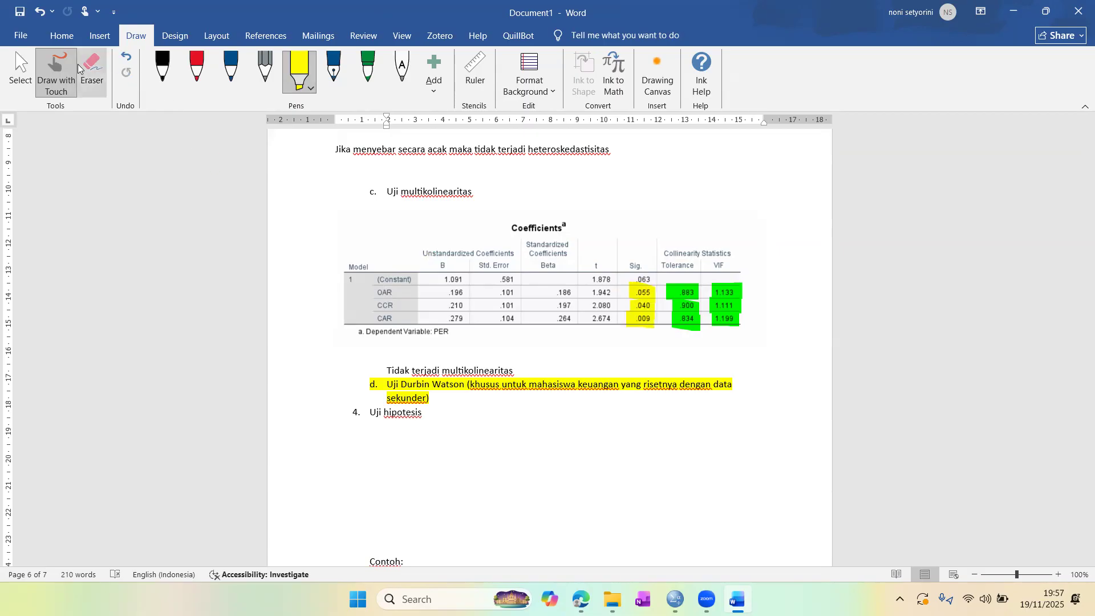
{"action": "left_click", "coordinate": [20, 68]}
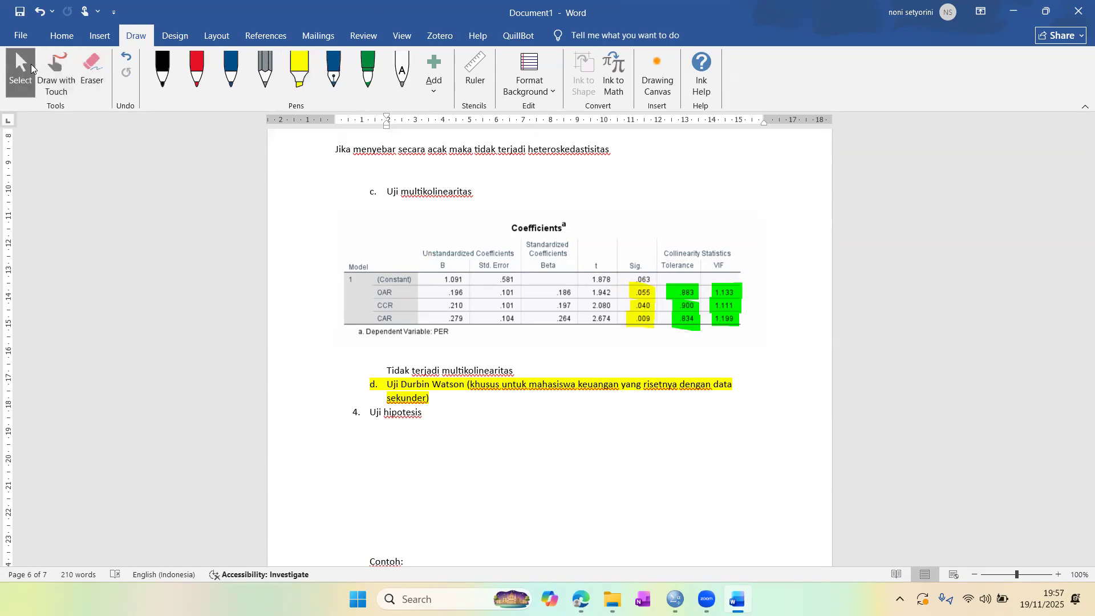
- Write "Untuk melihat hipotesis diterima atau ditolak berdasarkan nilai sig" below the "Uji hipotesis" heading
{"action": "left_click", "coordinate": [396, 445]}
{"action": "type", "text": "unt"}
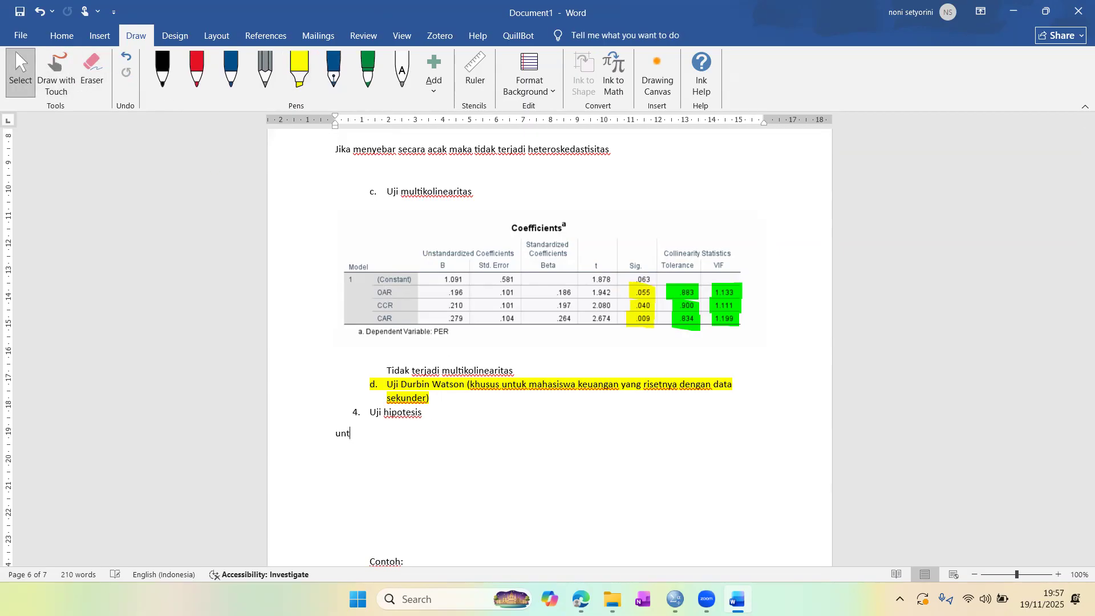
{"action": "type", "text": "uk melihat hipotesis"}
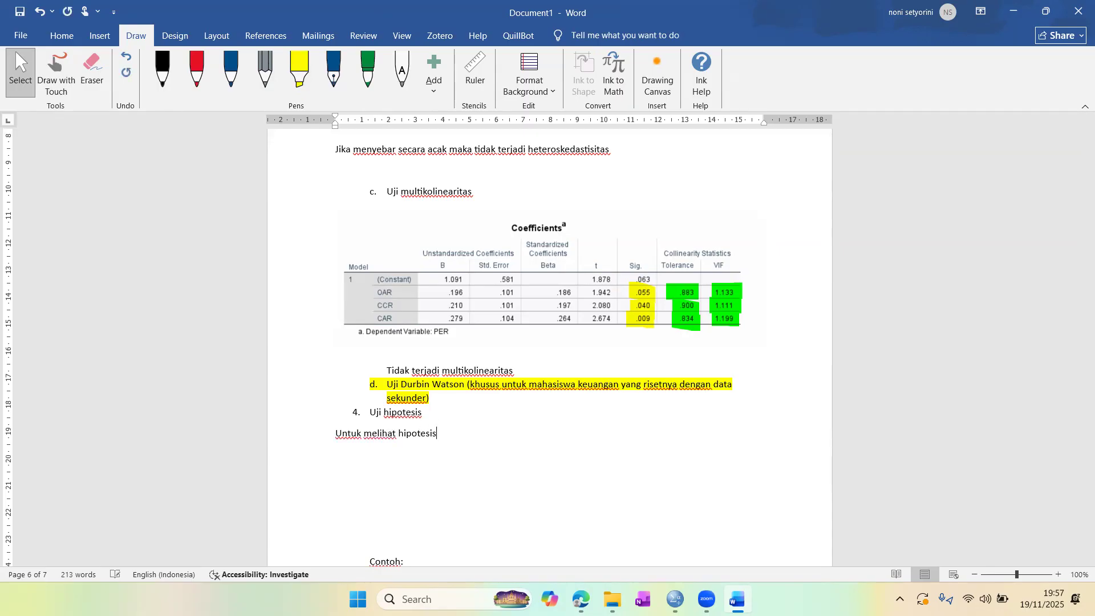
{"action": "type", "text": " diterima atau dito"}
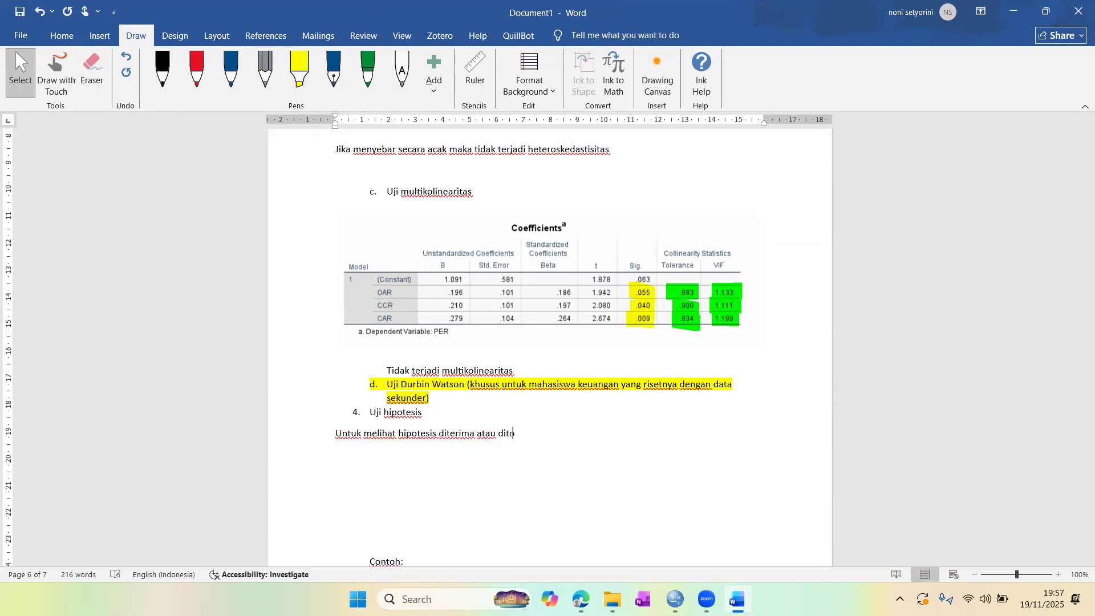
{"action": "type", "text": "lak berdasarkan nilai "}
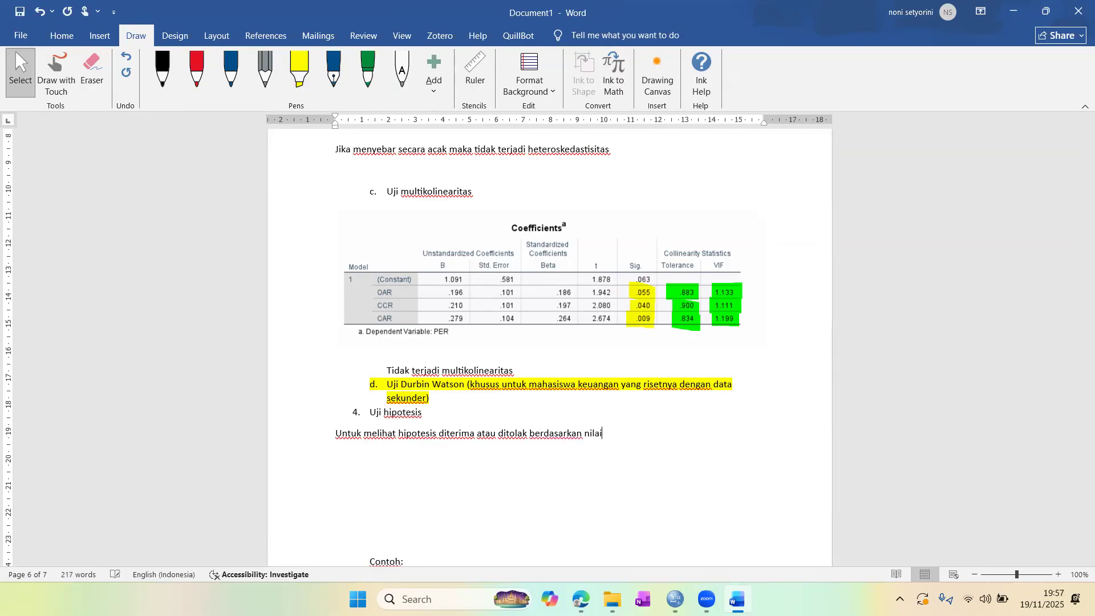
{"action": "type", "text": "sig"}
- Add the decision rules "Jika nilai kurang dari 0,05 => hipotesis diterima" and "Jika nilai lebih dari 0,05 => hipotesis ditolak" on separate lines
{"action": "key", "text": "Return"}
{"action": "type", "text": "Jika nilai  kurang dari 0,0"}
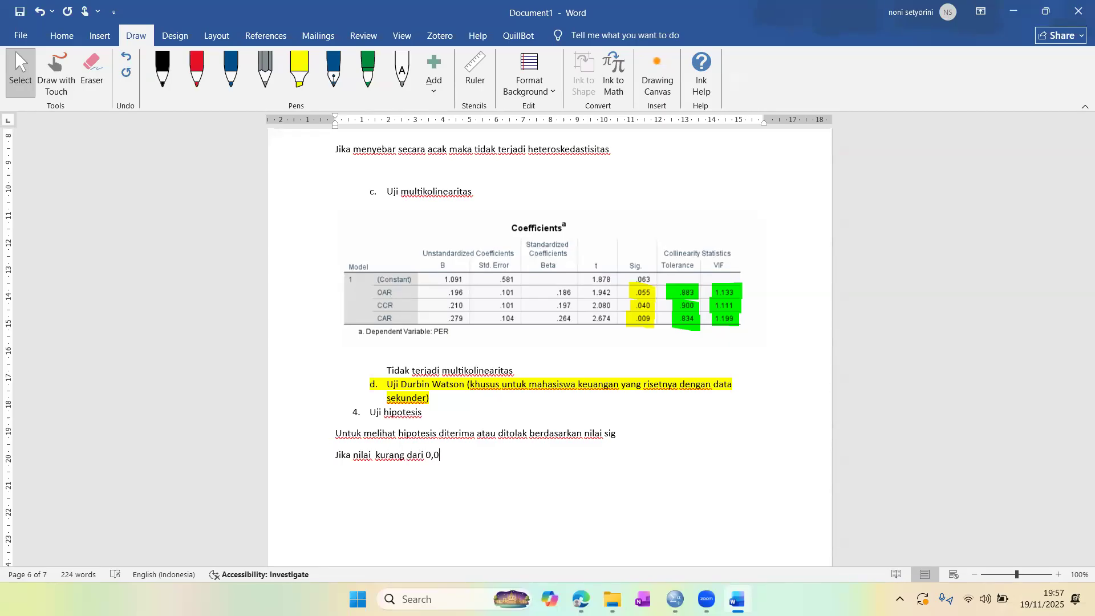
{"action": "type", "text": "5 => hipotesis diterima"}
{"action": "key", "text": "Return"}
{"action": "type", "text": "Jika nila"}
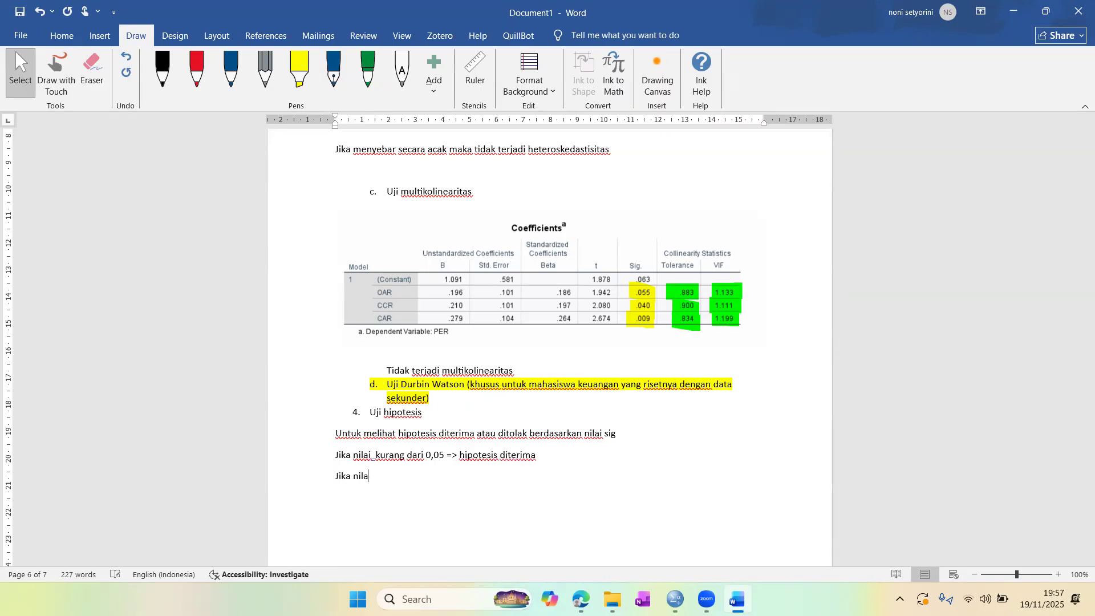
{"action": "type", "text": "i lebih dari 0,05 => hipotesis ditolak"}
- Add the first hypothesis line "H1 : OAR beroengaruh terhadap PER (lebih besar) => ditolak" below the decision rules
{"action": "key", "text": "Return"}
{"action": "type", "text": "H1 "}
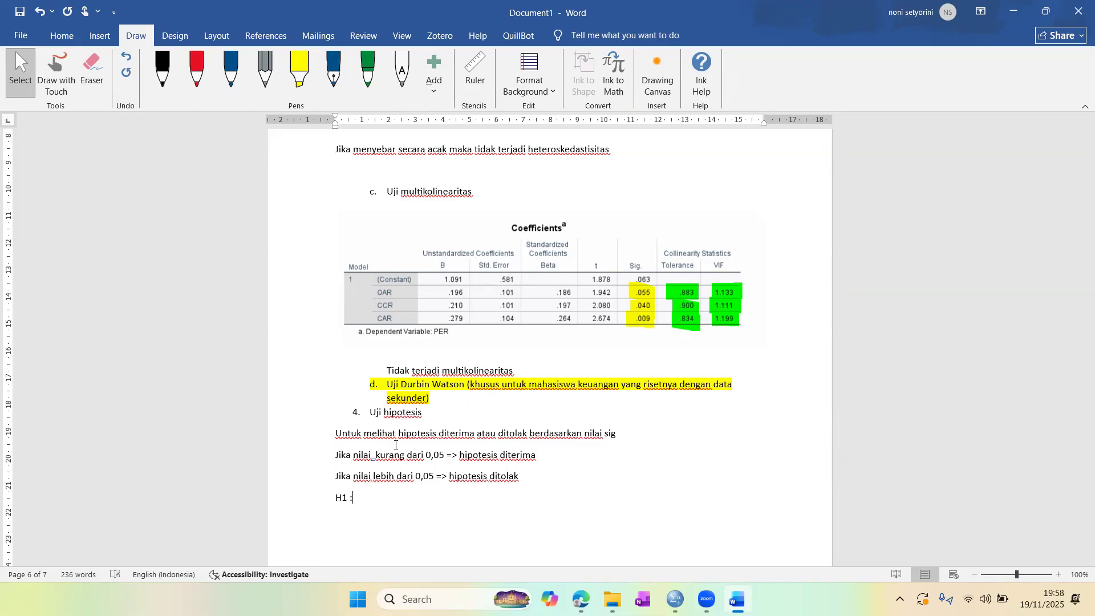
{"action": "type", "text": ": OAR be"}
{"action": "type", "text": "roengaruh ter"}
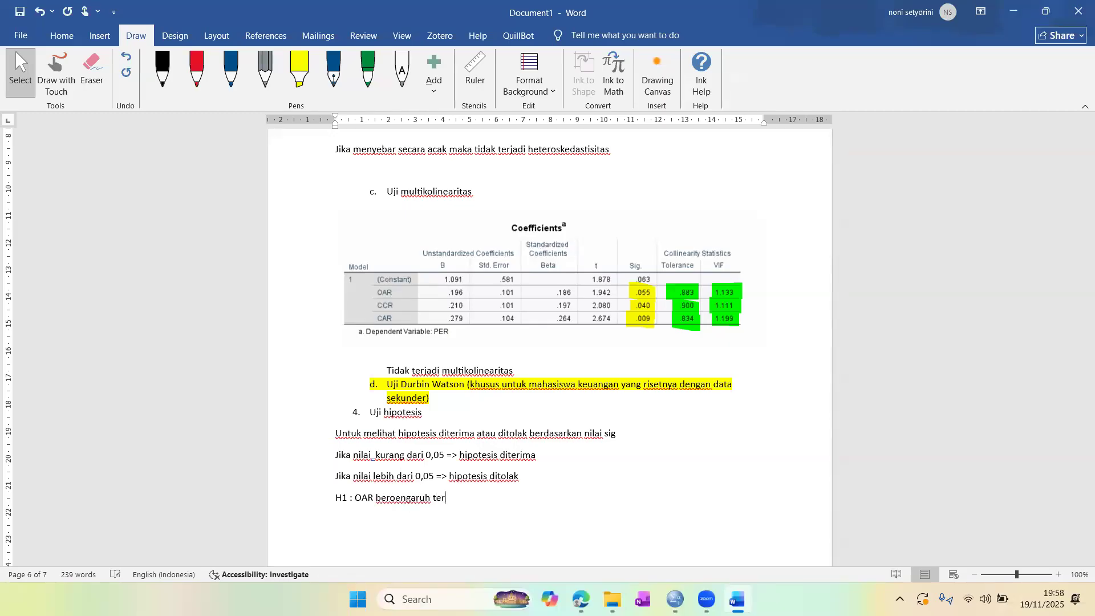
{"action": "type", "text": "hadap PER"}
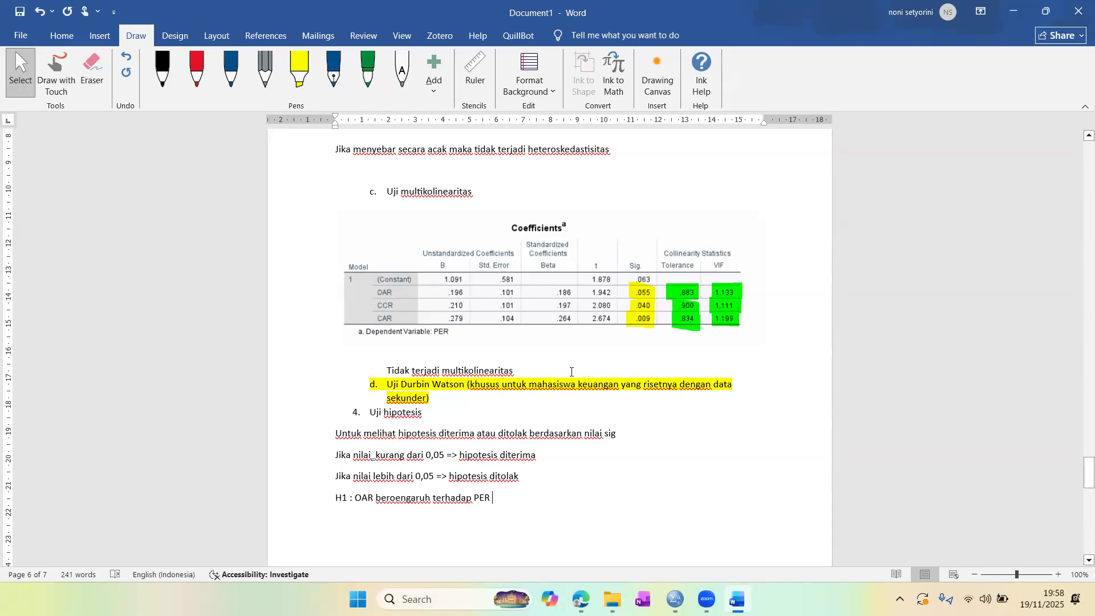
{"action": "type", "text": "(lebih"}
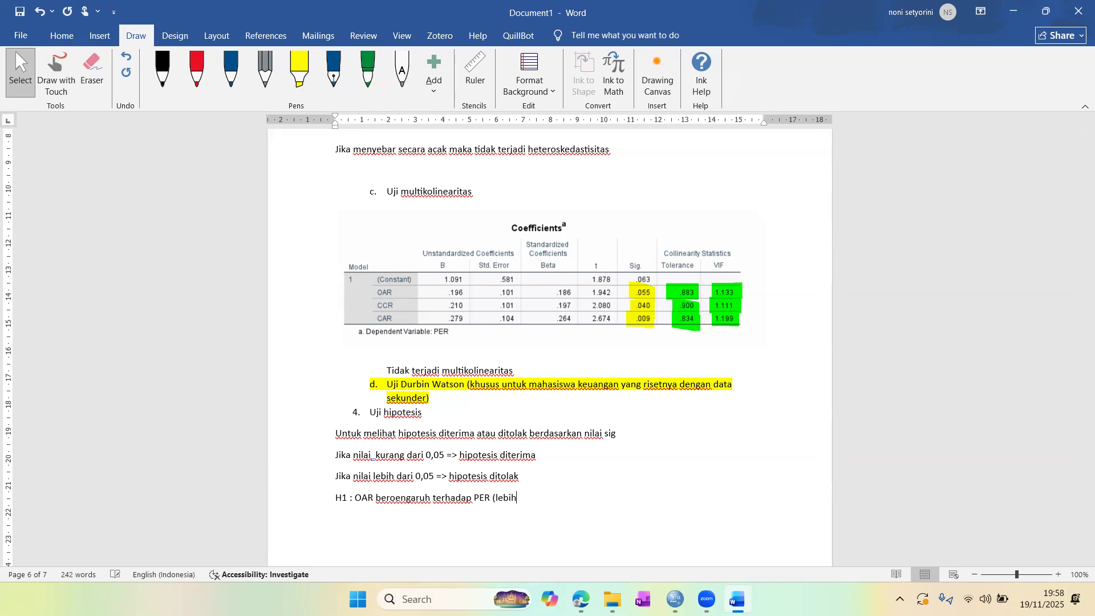
{"action": "type", "text": " besar) => ditolak"}
- Add the second hypothesis line "H2 : CCR berpengaruh terhadap PER (lebih kecil) => diterima"
{"action": "key", "text": "Return"}
{"action": "type", "text": "H2 : "}
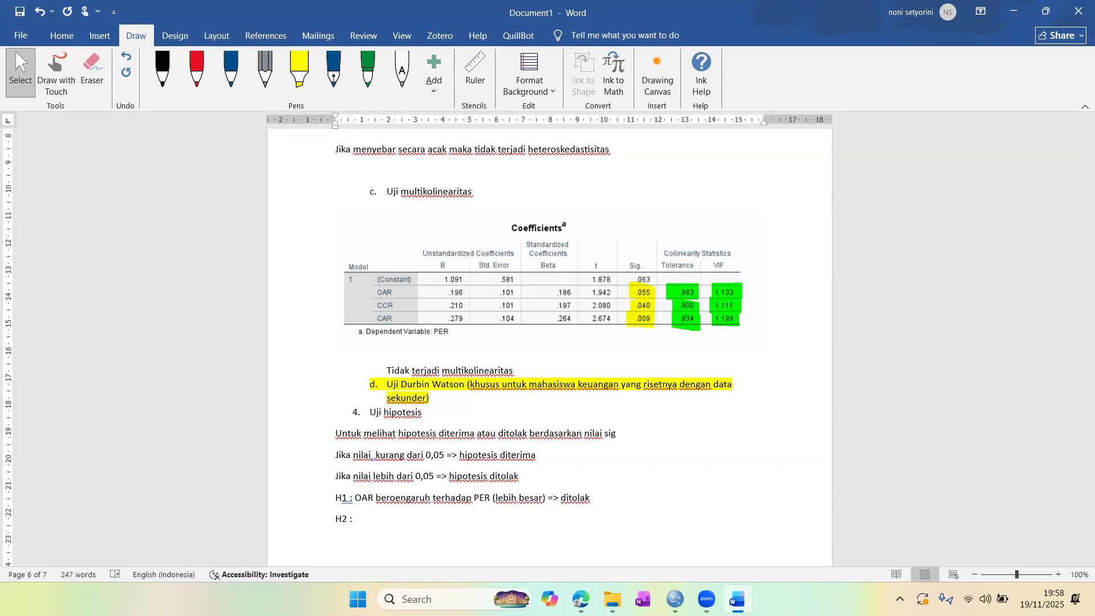
{"action": "type", "text": "CCR berpengaruh terhadap"}
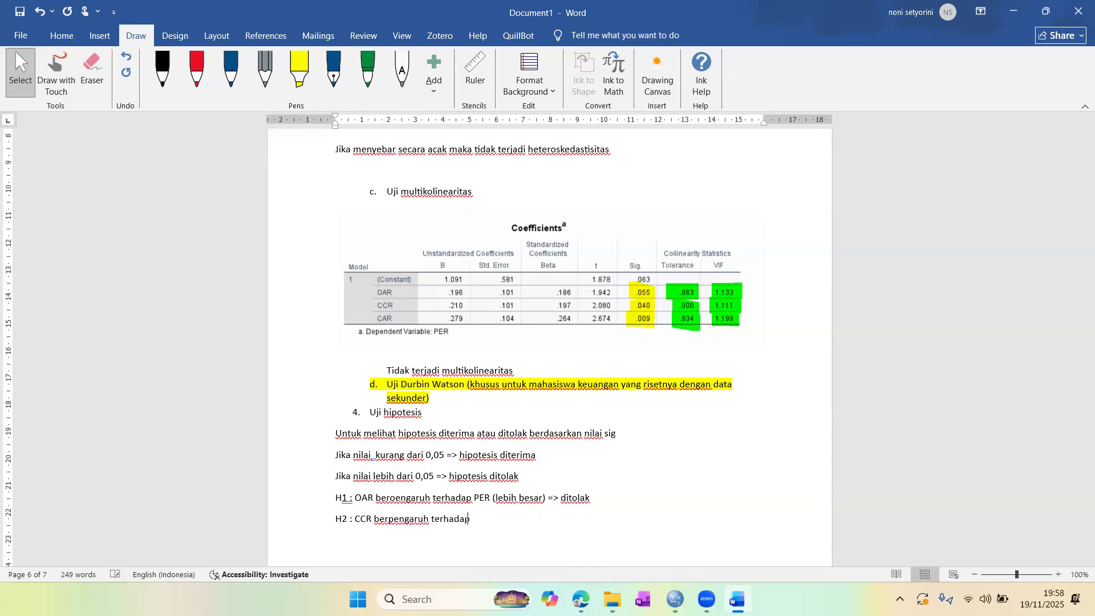
{"action": "type", "text": " PER"}
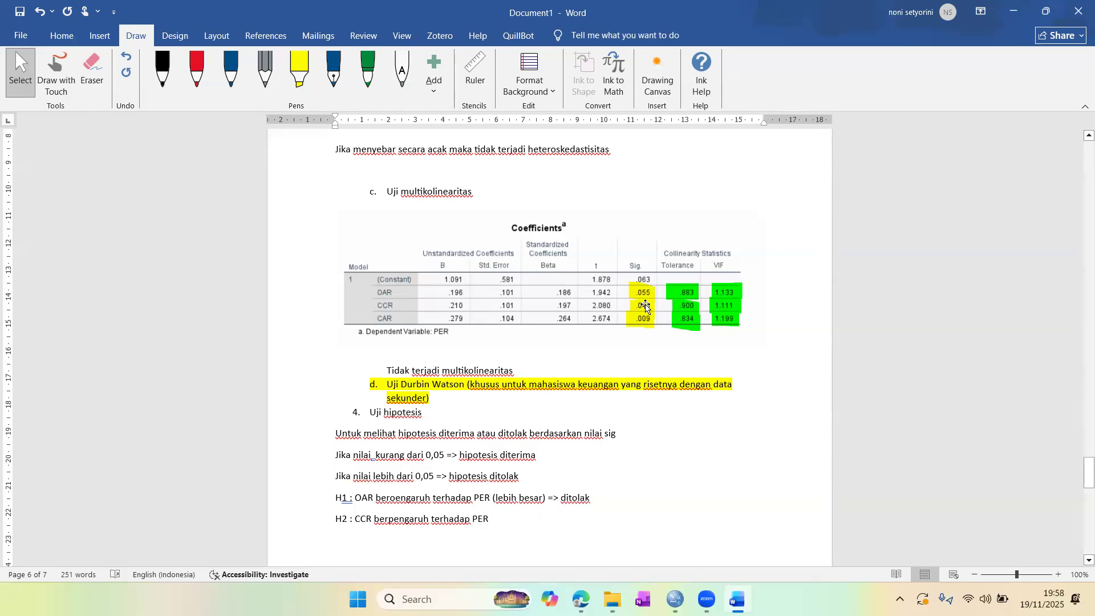
{"action": "type", "text": "(lebih kecil) => diterima"}
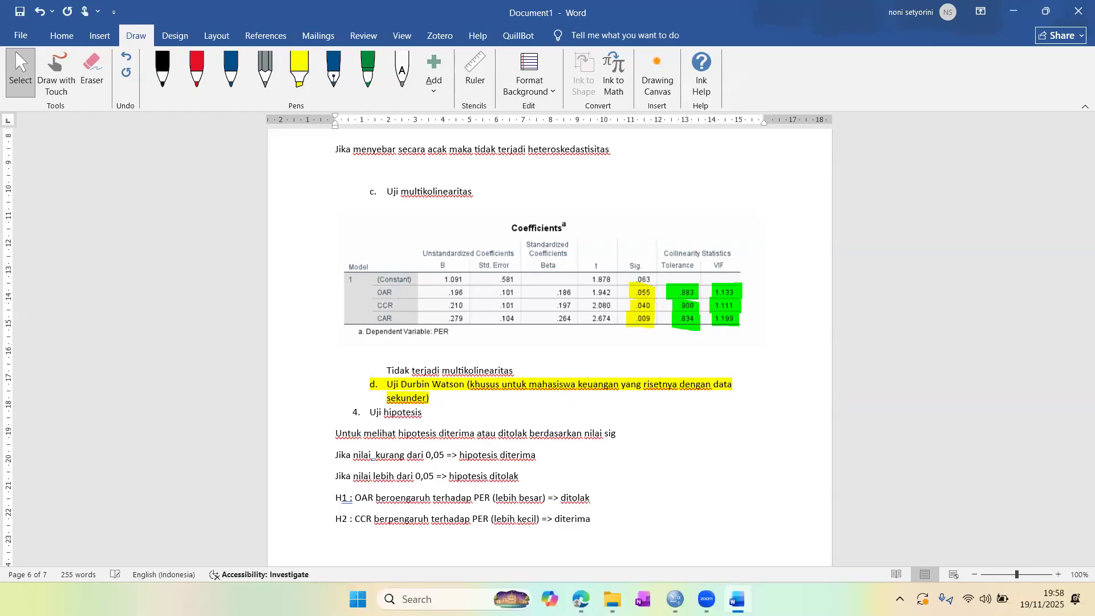
- Add the third hypothesis line "H3 : CAR berpengaruh terhadap PER (lebih kecil dari 0,05) => diterima"
{"action": "key", "text": "Return"}
{"action": "type", "text": "H3 : CAR berpengaruh terhadap PER"}
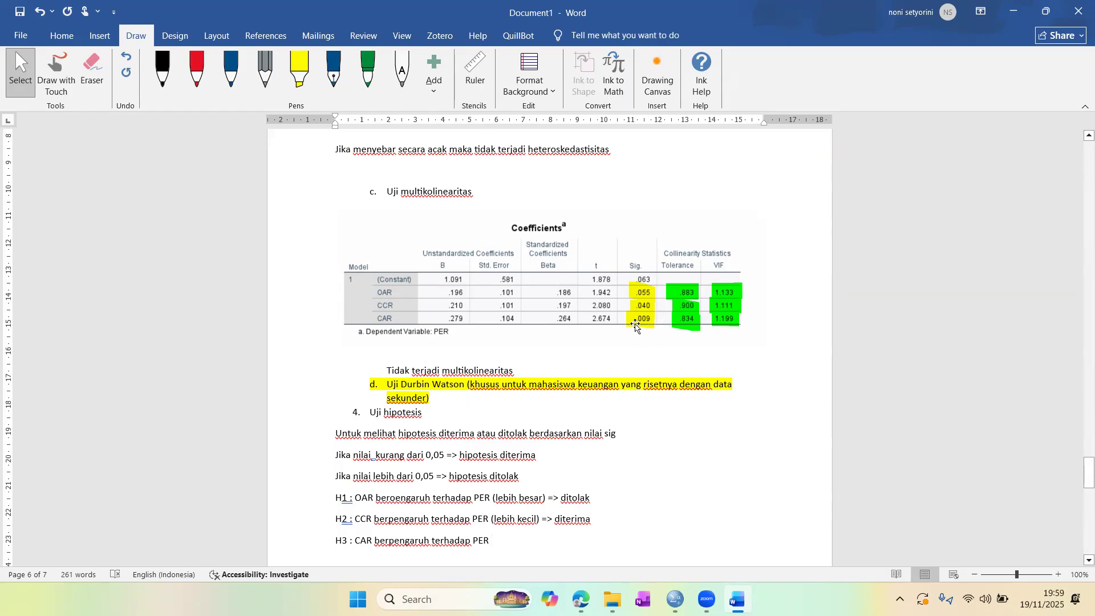
{"action": "type", "text": "(lebih "}
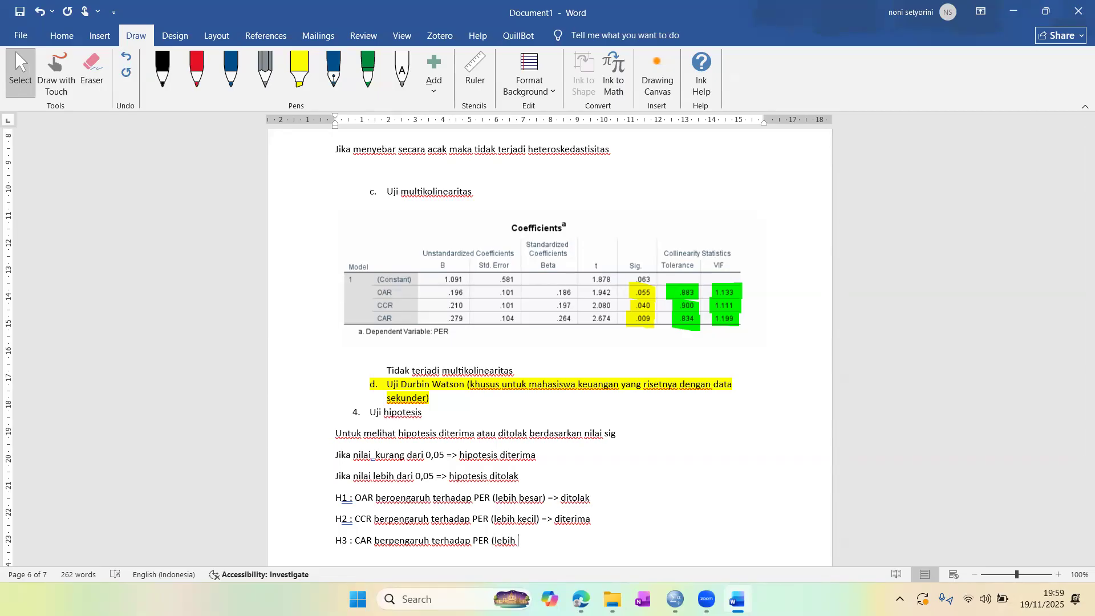
{"action": "type", "text": "kecil dari 0,05) => diterima"}
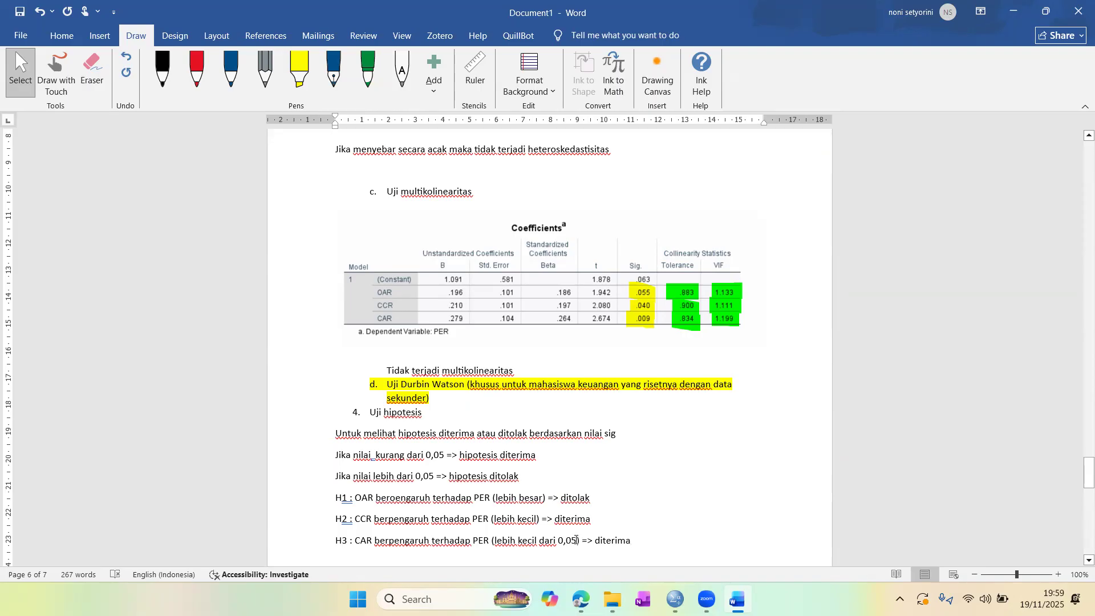
- Copy "dari 0,05" from the H3 line and paste it after "lebih kecil" in the H2 line
{"action": "left_click_drag", "start_coordinate": [577, 540], "coordinate": [542, 544]}
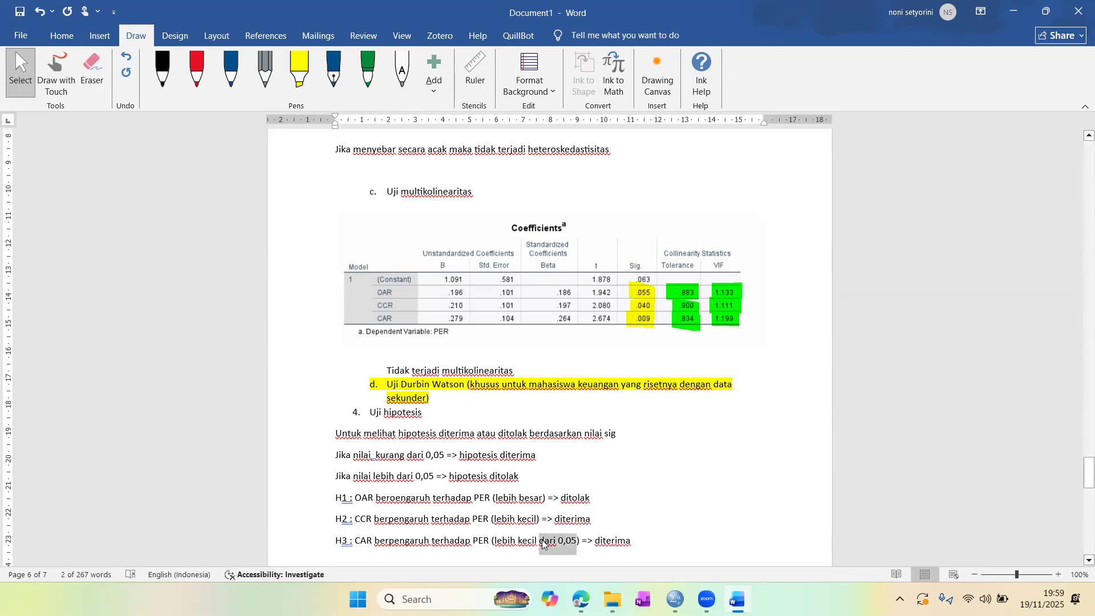
{"action": "key", "text": "ctrl+c"}
{"action": "left_click", "coordinate": [537, 518]}
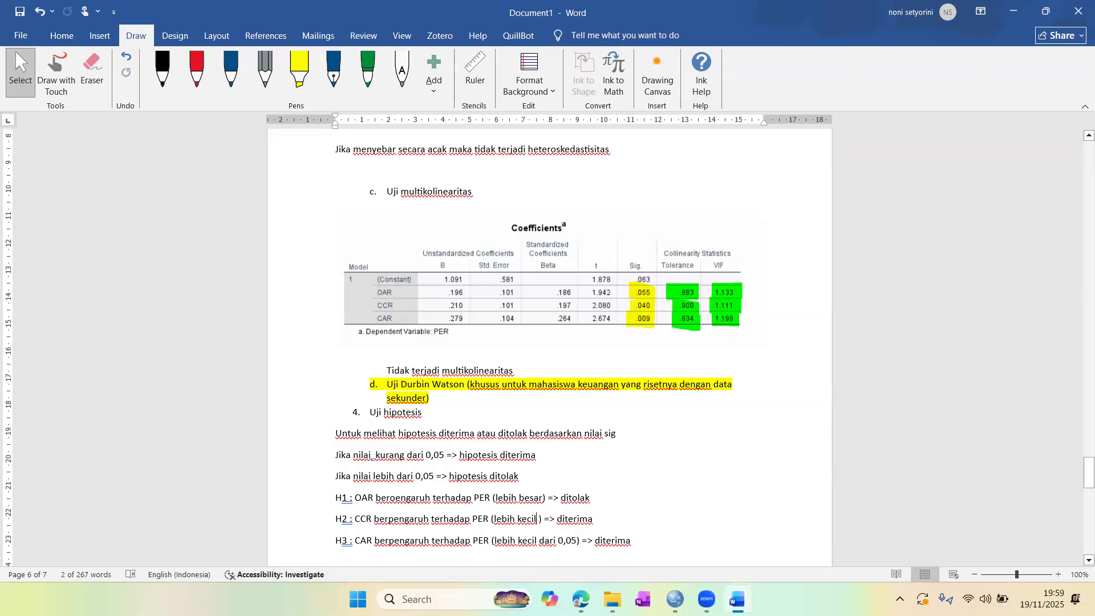
{"action": "key", "text": "ctrl+v"}
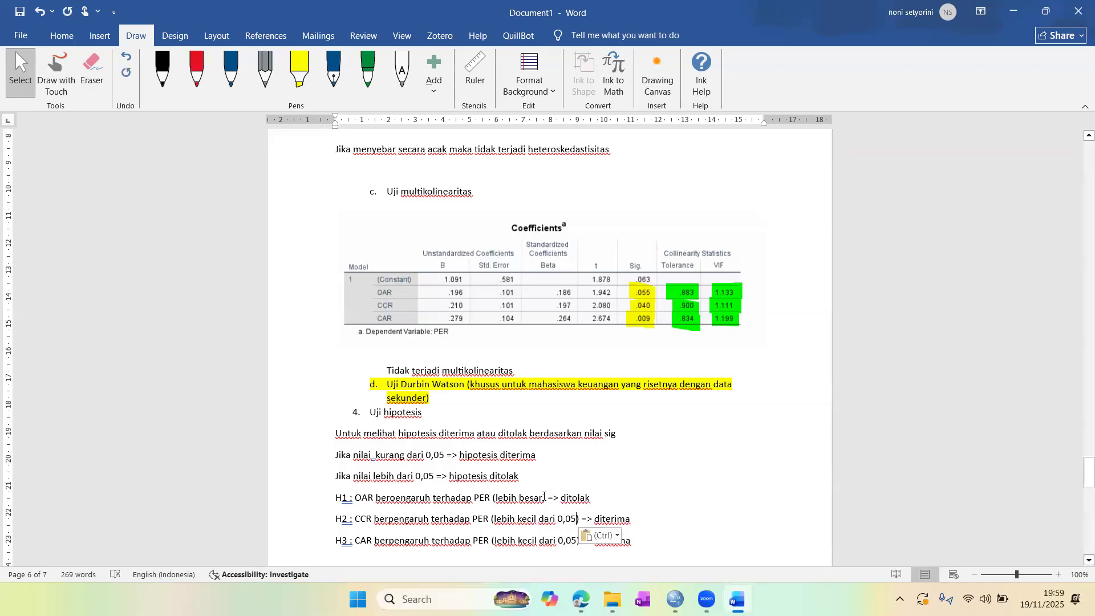
- Paste "dari 0,05" after "lebih besar" in the H1 hypothesis line
{"action": "left_click", "coordinate": [543, 497]}
{"action": "key", "text": "ctrl+v"}
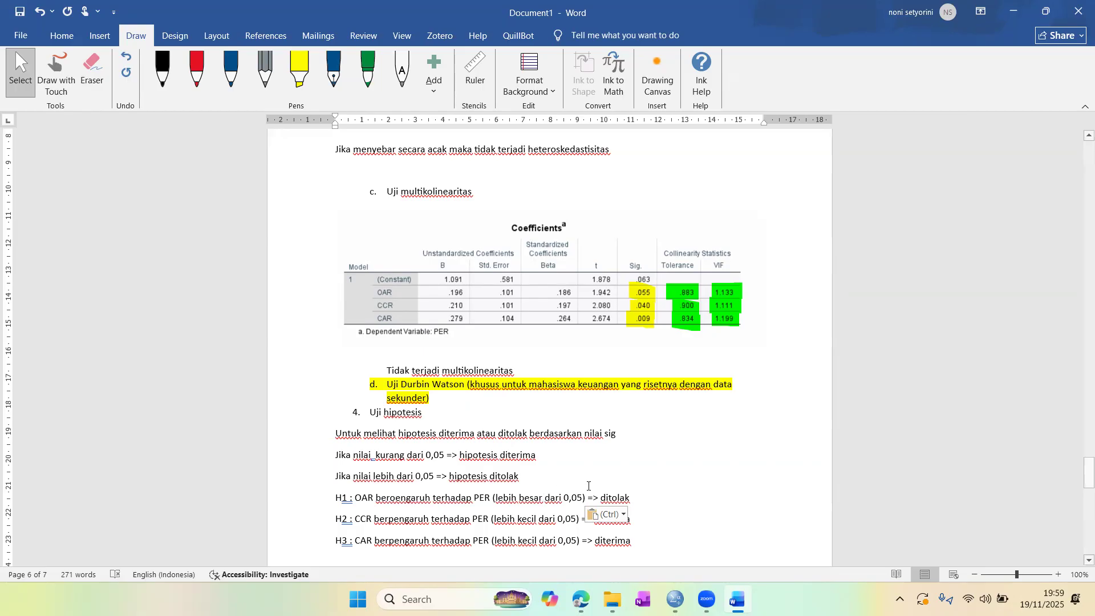
- Write the general regression equation "Y = a + b1X1 + b2X2 + b3X3" on the page after the hypothesis lines
{"action": "key", "text": "Return"}
{"action": "key", "text": "Return"}
{"action": "type", "text": "Y"}
{"action": "scroll", "coordinate": [642, 538], "scroll_direction": "up", "scroll_amount": 1}
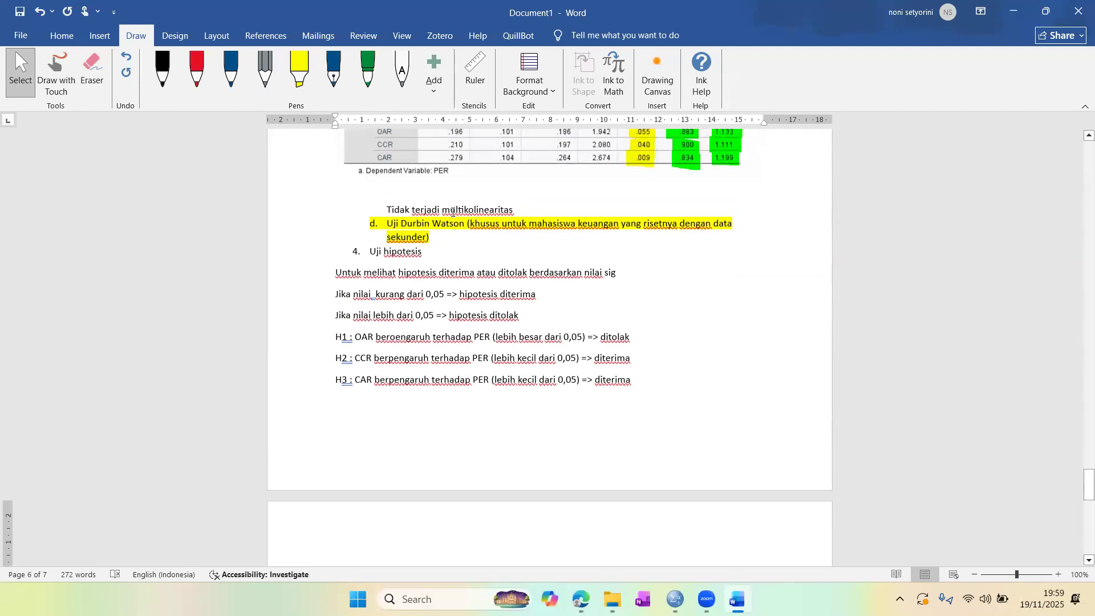
{"action": "left_click", "coordinate": [407, 191]}
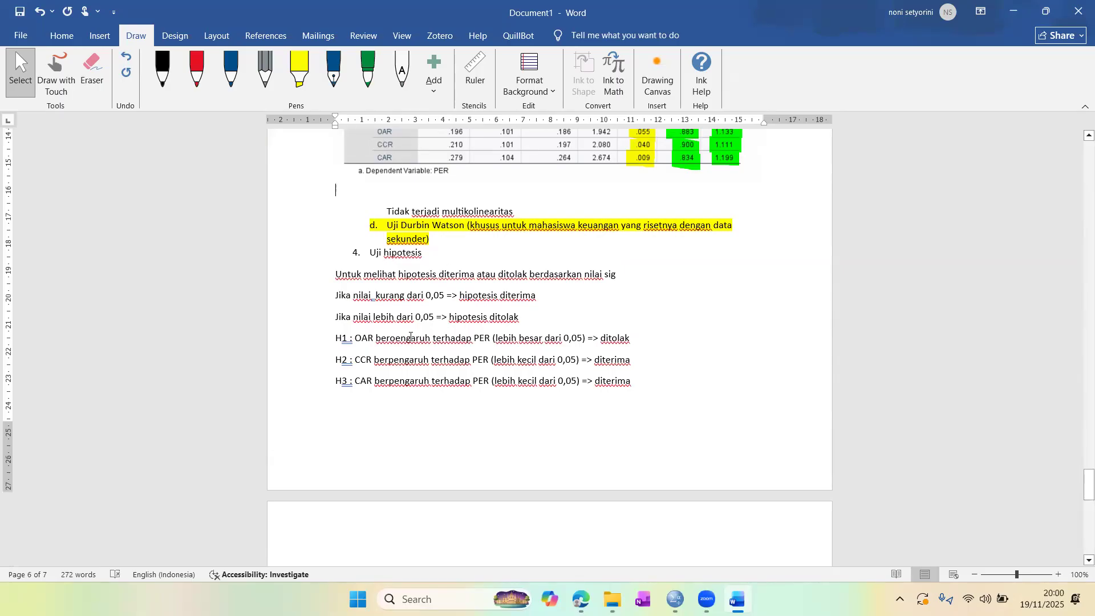
{"action": "left_click", "coordinate": [442, 242]}
{"action": "scroll", "coordinate": [357, 545], "scroll_direction": "down", "scroll_amount": 2}
{"action": "left_click", "coordinate": [354, 548]}
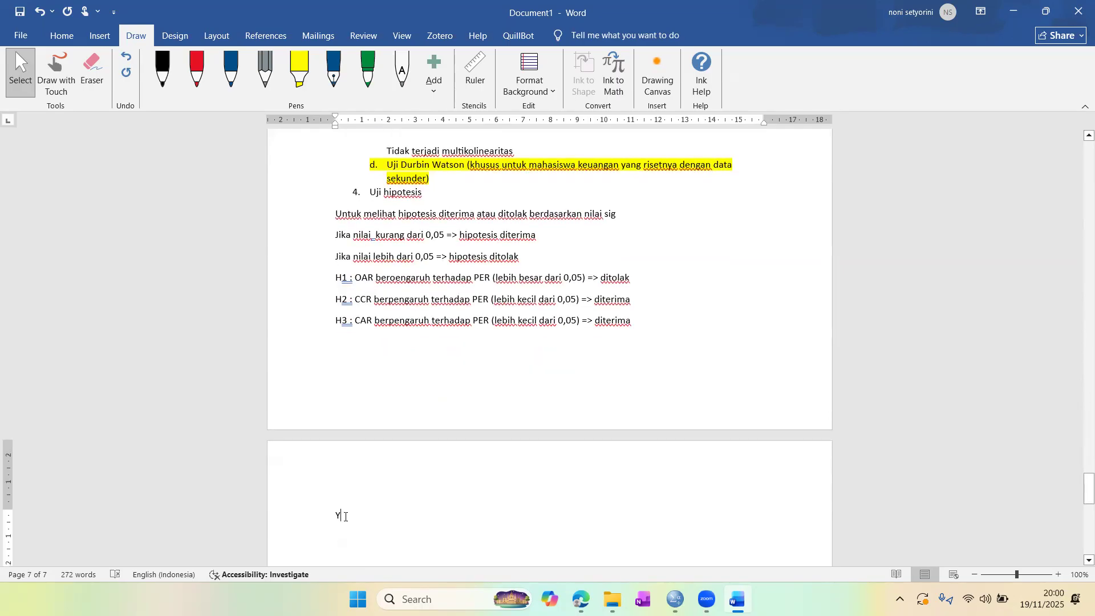
{"action": "type", "text": "= a"}
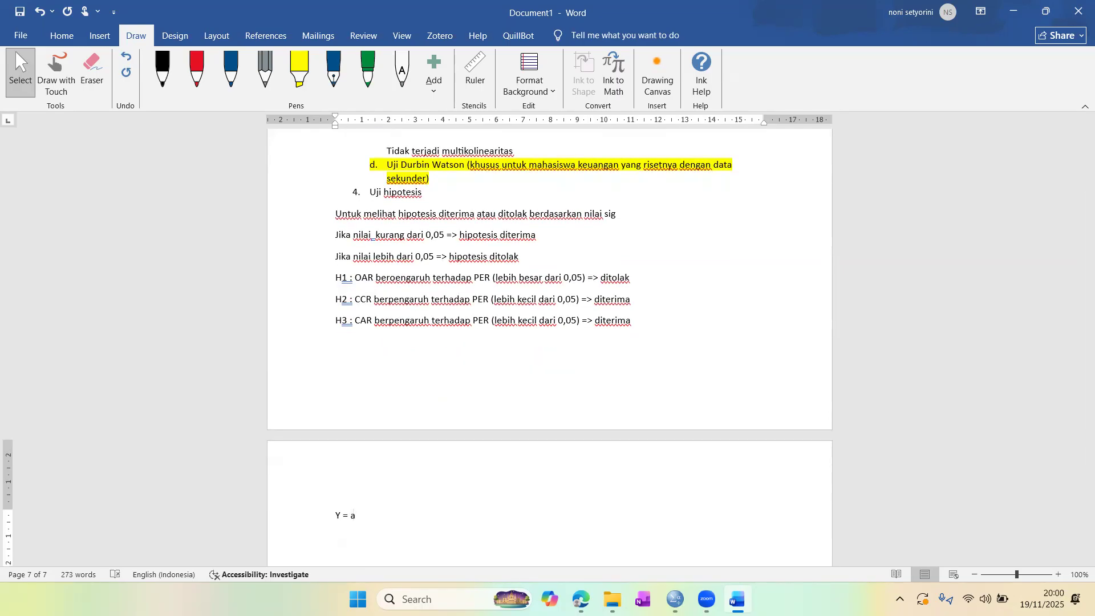
{"action": "type", "text": " + b1X1 + b2X2 + b3X3"}
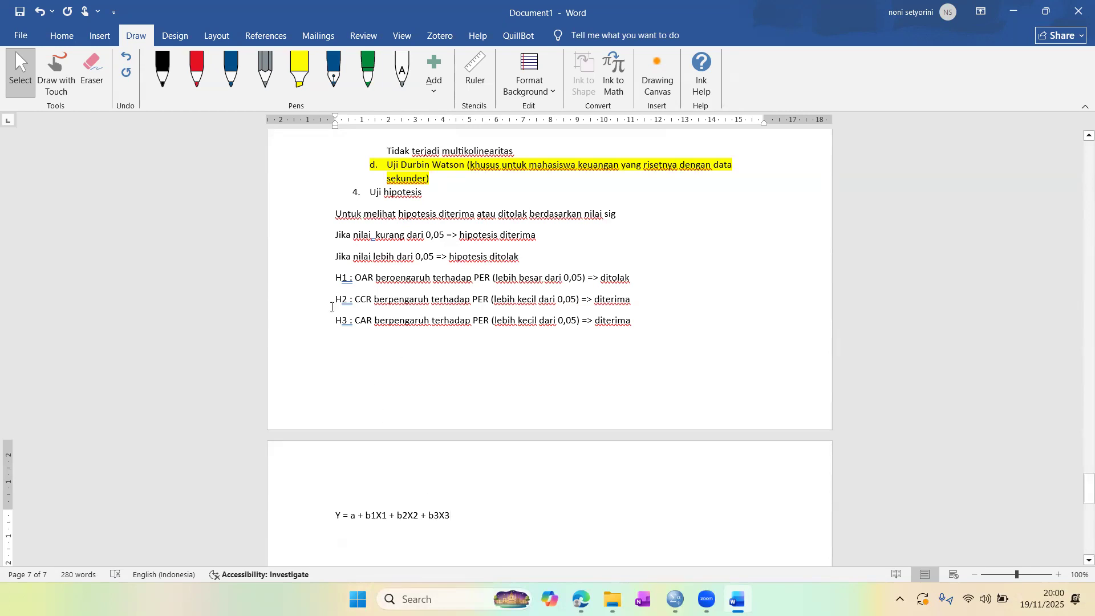
- Start a second equation line with the constant from the Coefficients table, "Y = 1.091 +"
{"action": "key", "text": "Return"}
{"action": "type", "text": "Y ="}
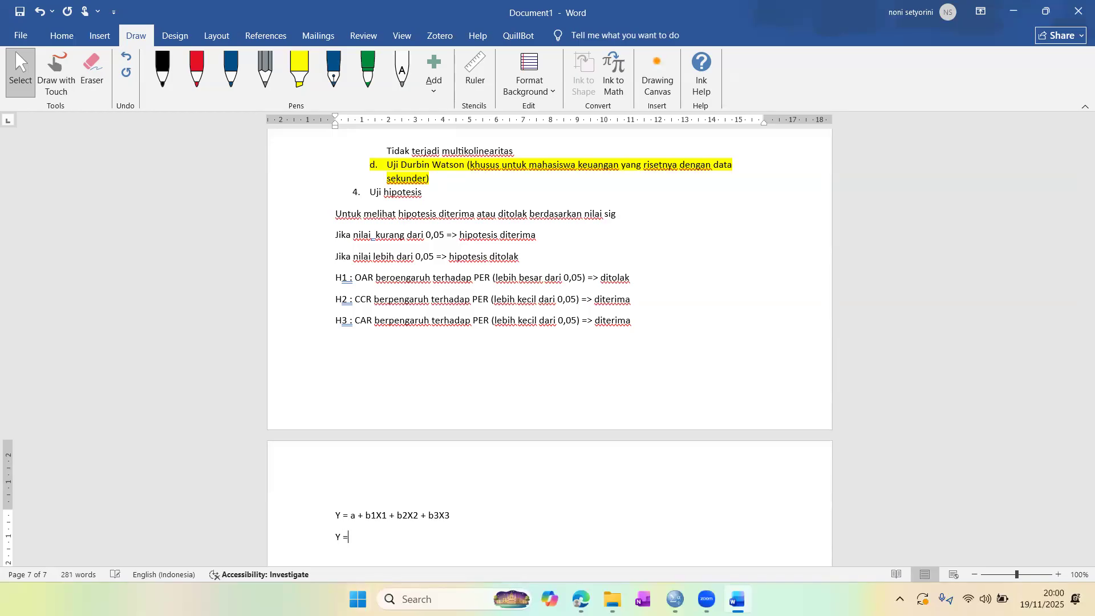
{"action": "scroll", "coordinate": [485, 469], "scroll_direction": "up", "scroll_amount": 3}
{"action": "scroll", "coordinate": [549, 331], "scroll_direction": "up", "scroll_amount": 4}
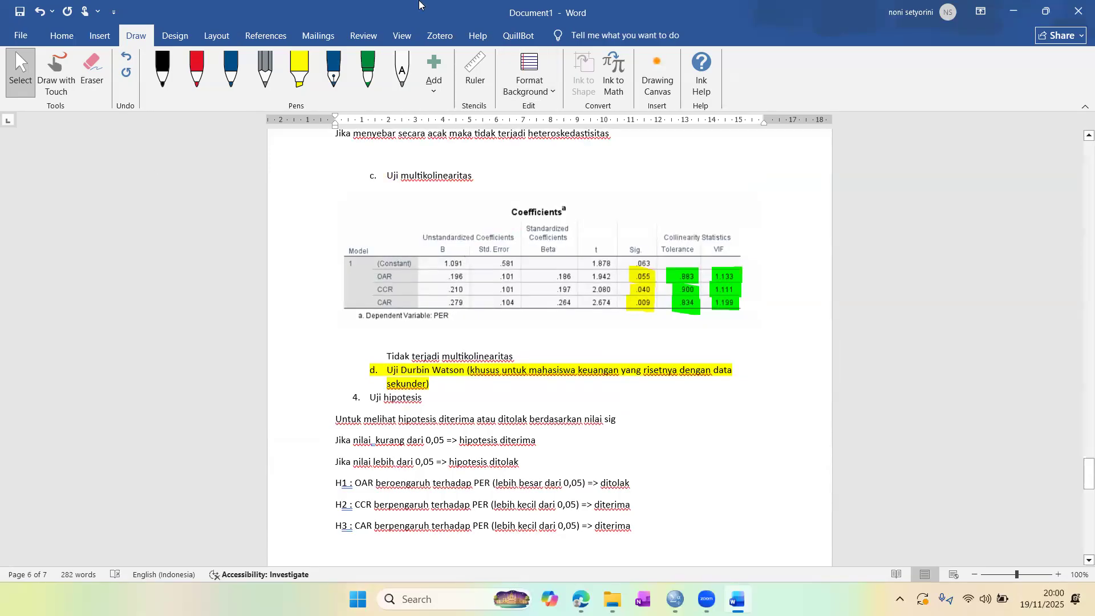
{"action": "scroll", "coordinate": [502, 437], "scroll_direction": "down", "scroll_amount": 5}
{"action": "type", "text": "1.091 +"}
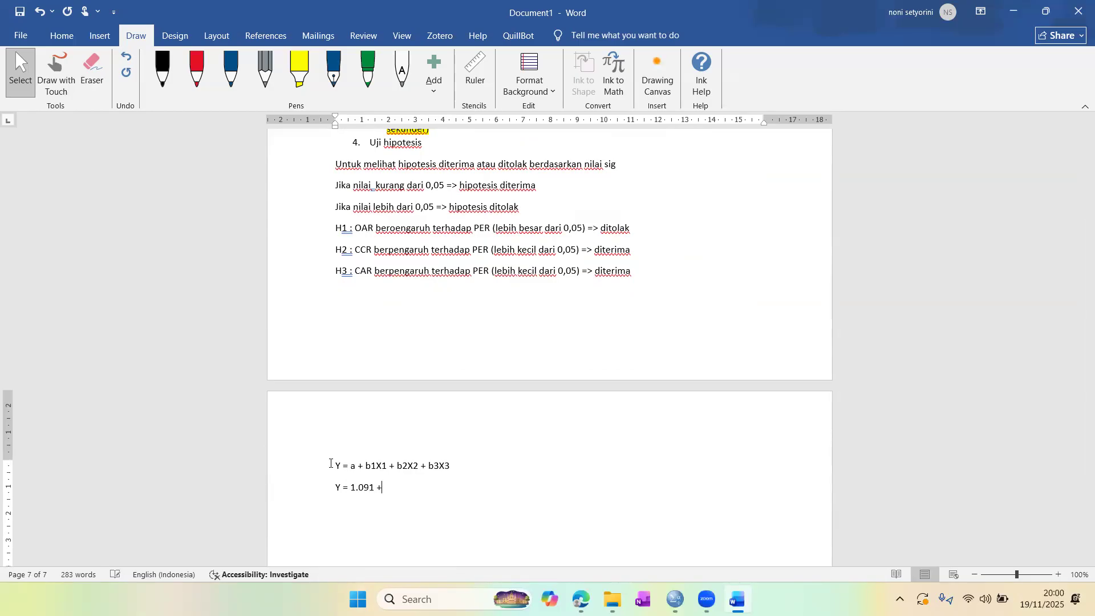
- Append the OAR coefficient from the Coefficients table to the second equation as "0,196X1 +"
{"action": "scroll", "coordinate": [331, 463], "scroll_direction": "up", "scroll_amount": 4}
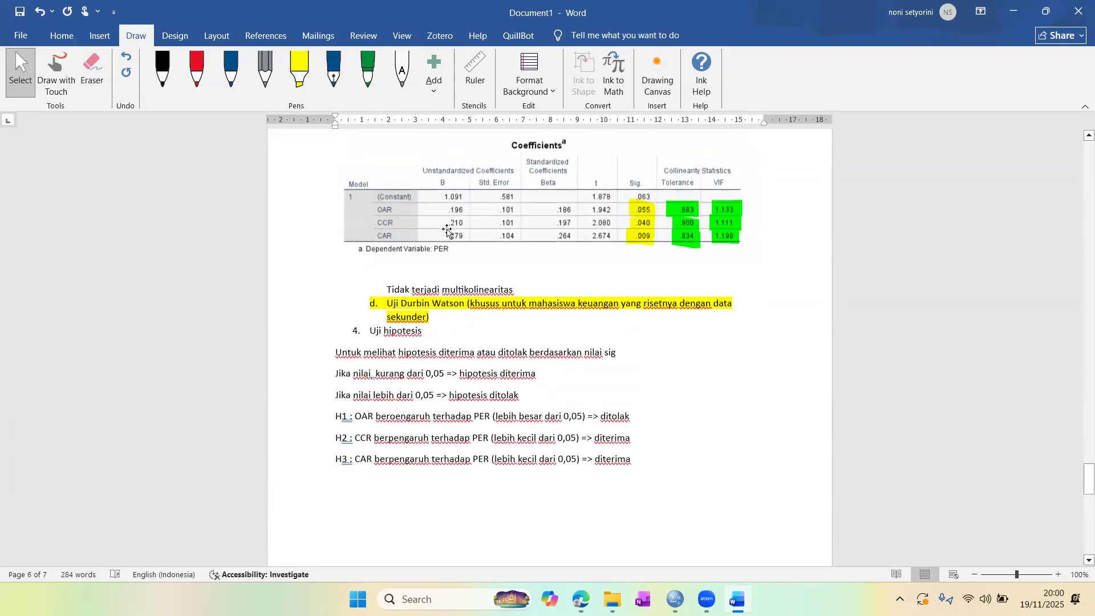
{"action": "scroll", "coordinate": [447, 221], "scroll_direction": "down", "scroll_amount": 7}
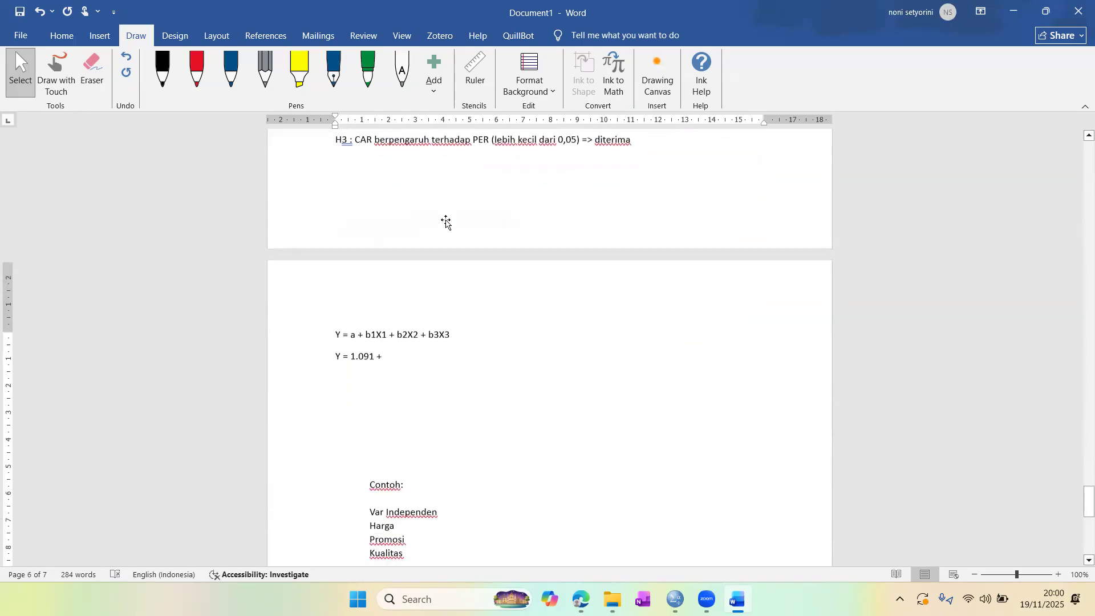
{"action": "type", "text": "0"}
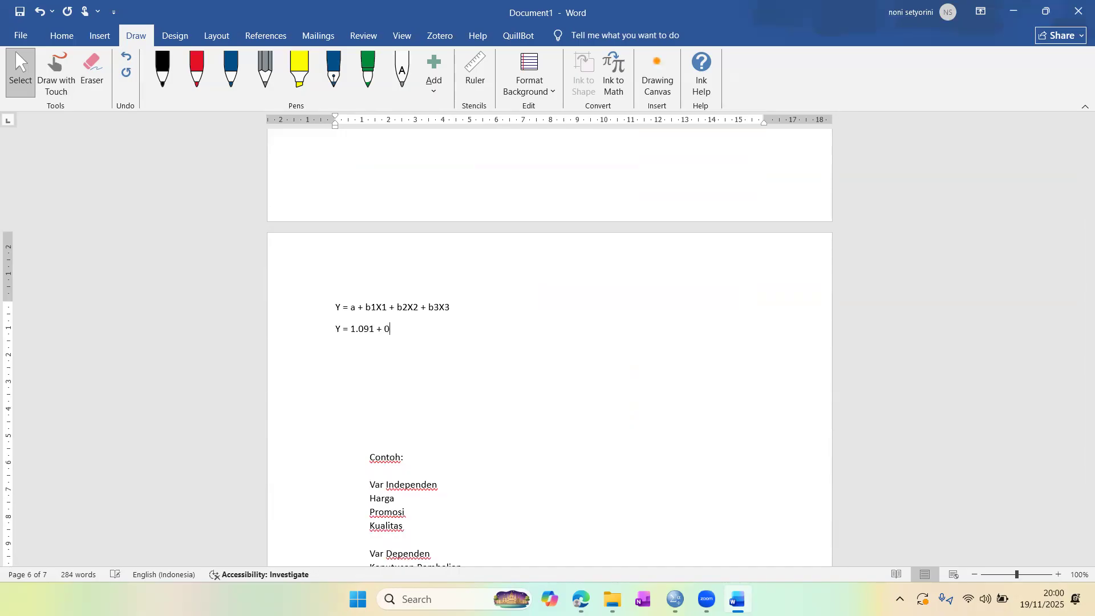
{"action": "type", "text": ",196X1 +"}
- Append the CCR coefficient from the Coefficients table to the second equation as "0,210X2 +"
{"action": "scroll", "coordinate": [428, 472], "scroll_direction": "up", "scroll_amount": 10}
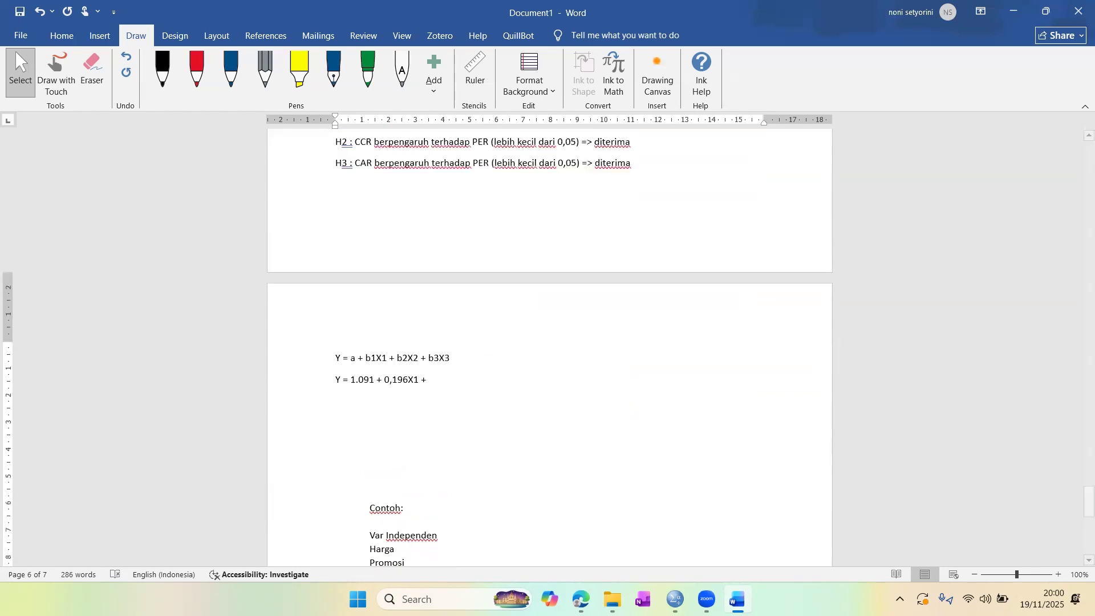
{"action": "scroll", "coordinate": [550, 342], "scroll_direction": "up", "scroll_amount": 3}
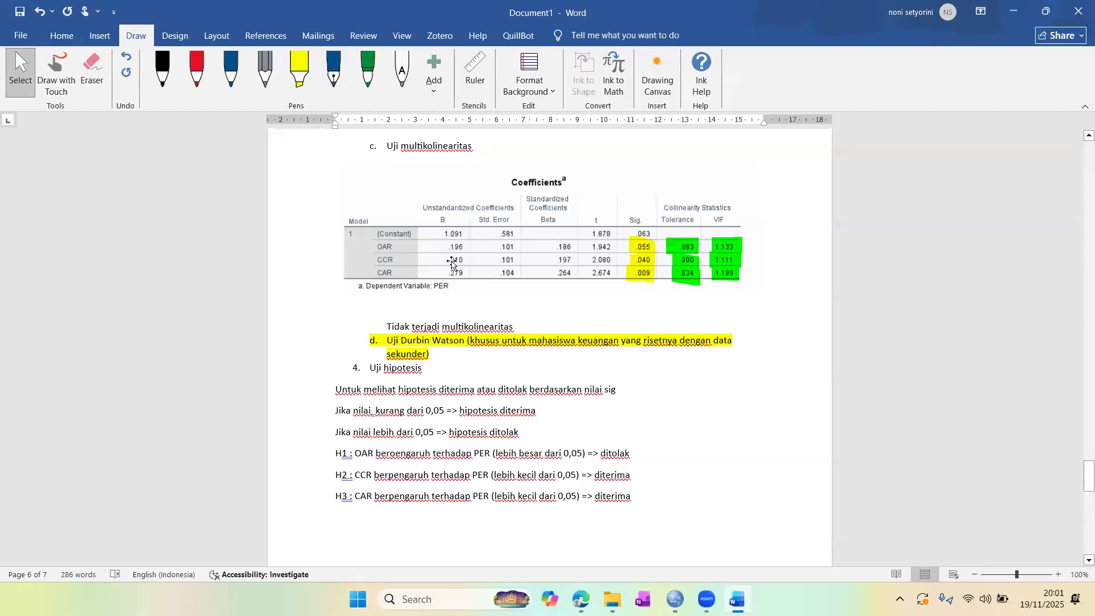
{"action": "scroll", "coordinate": [452, 262], "scroll_direction": "down", "scroll_amount": 15}
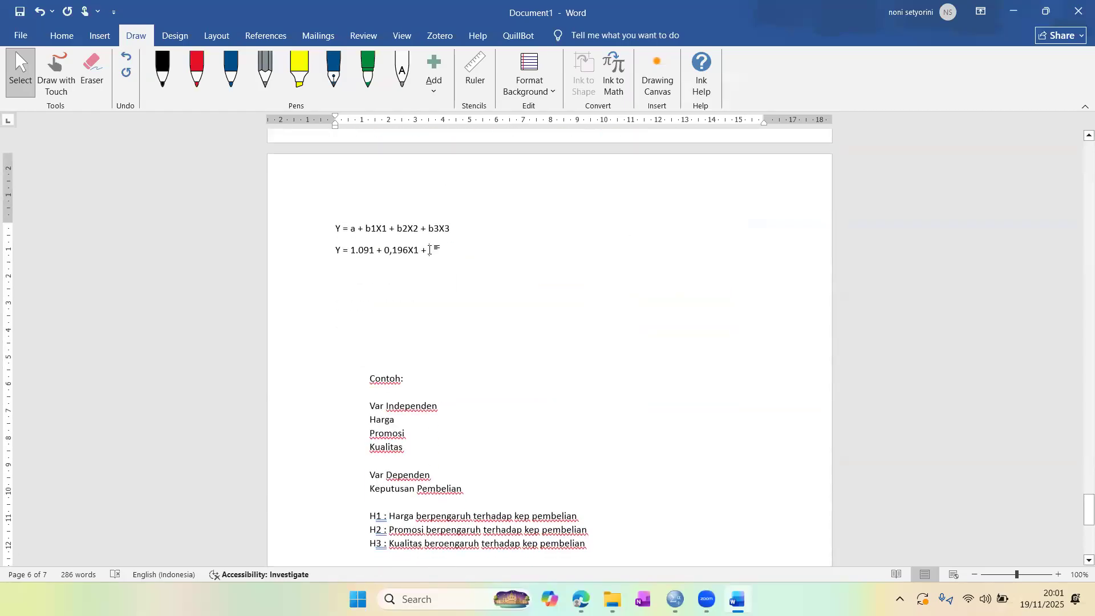
{"action": "type", "text": "0,210 "}
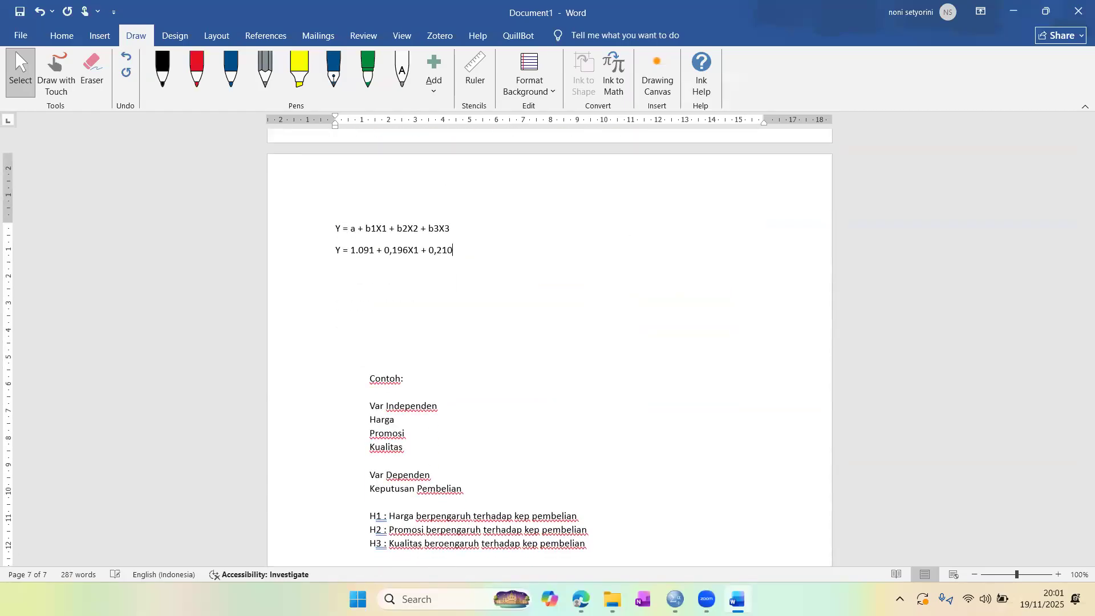
{"action": "type", "text": "X2"}
{"action": "key", "text": "BackSpace"}
{"action": "key", "text": "BackSpace"}
{"action": "key", "text": "BackSpace"}
{"action": "type", "text": "X2 +"}
- Complete the second equation with the CAR coefficient from the Coefficients table, "0,279X3"
{"action": "scroll", "coordinate": [550, 343], "scroll_direction": "up", "scroll_amount": 5}
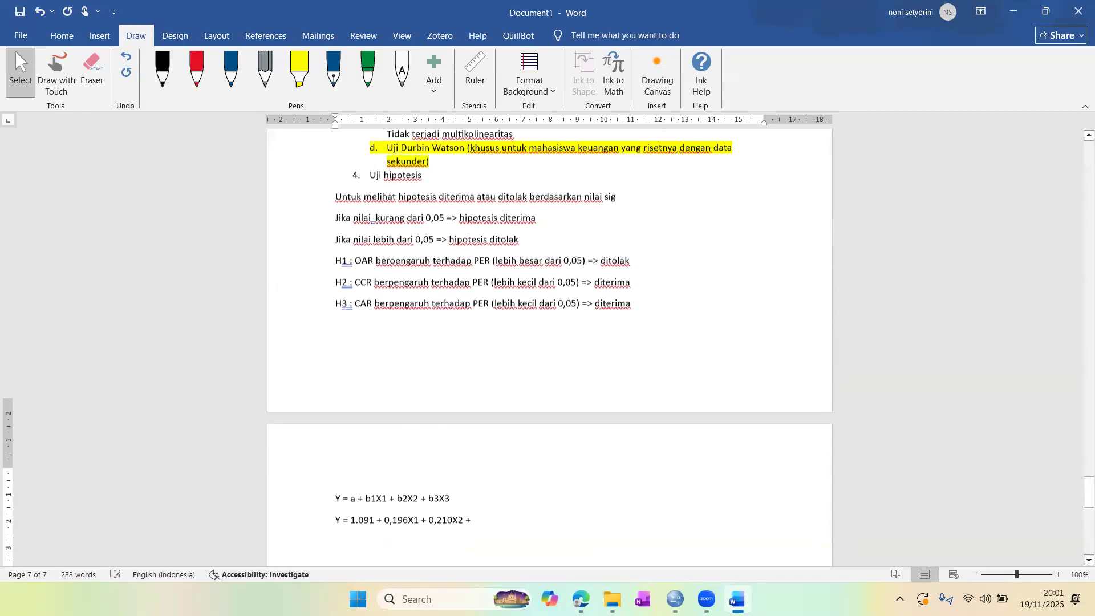
{"action": "scroll", "coordinate": [485, 378], "scroll_direction": "up", "scroll_amount": 3}
{"action": "scroll", "coordinate": [485, 378], "scroll_direction": "down", "scroll_amount": 4}
{"action": "scroll", "coordinate": [485, 377], "scroll_direction": "down", "scroll_amount": 3}
{"action": "type", "text": "0,279X3"}
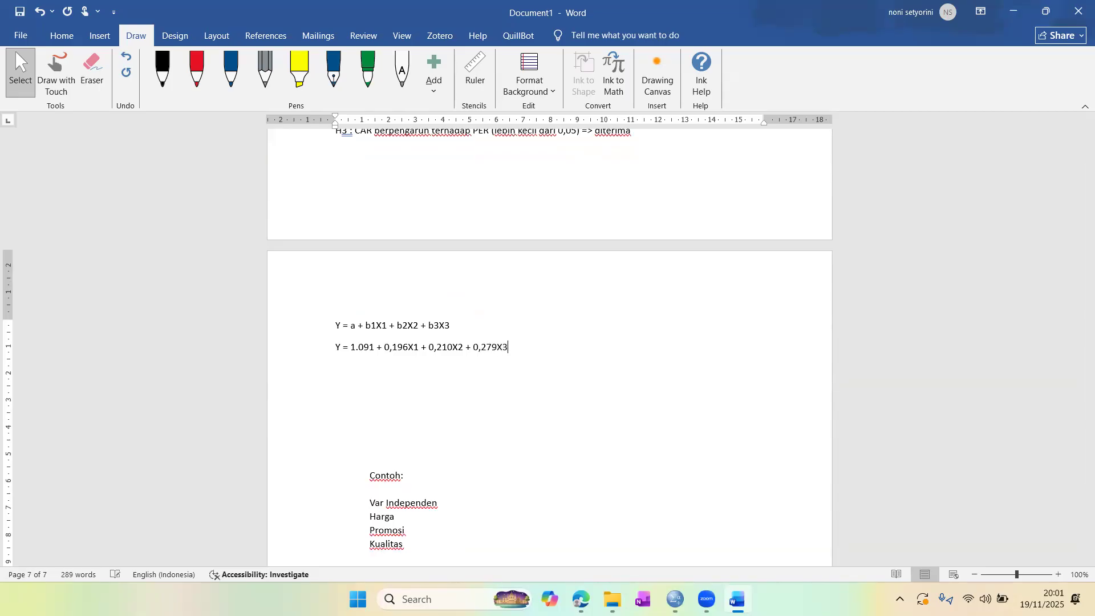
- Add the interpretation line "Artinya X1 berpengaruh sebesar 0,196 terhadap Y" below the equation
{"action": "key", "text": "Return"}
{"action": "type", "text": "artinya "}
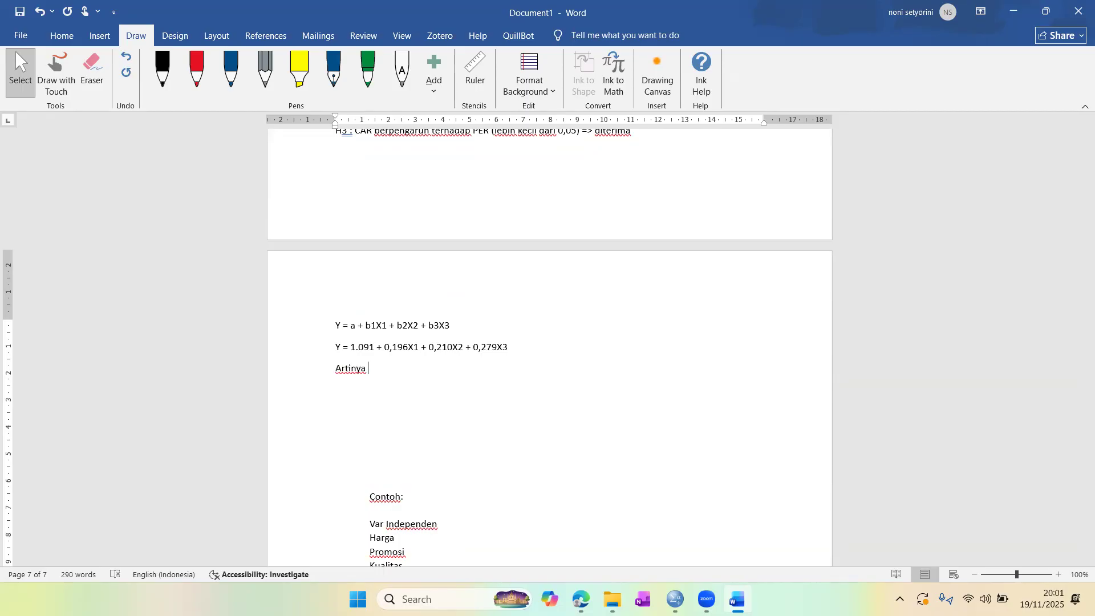
{"action": "type", "text": "X1 berpen"}
{"action": "type", "text": "garuh sebesar"}
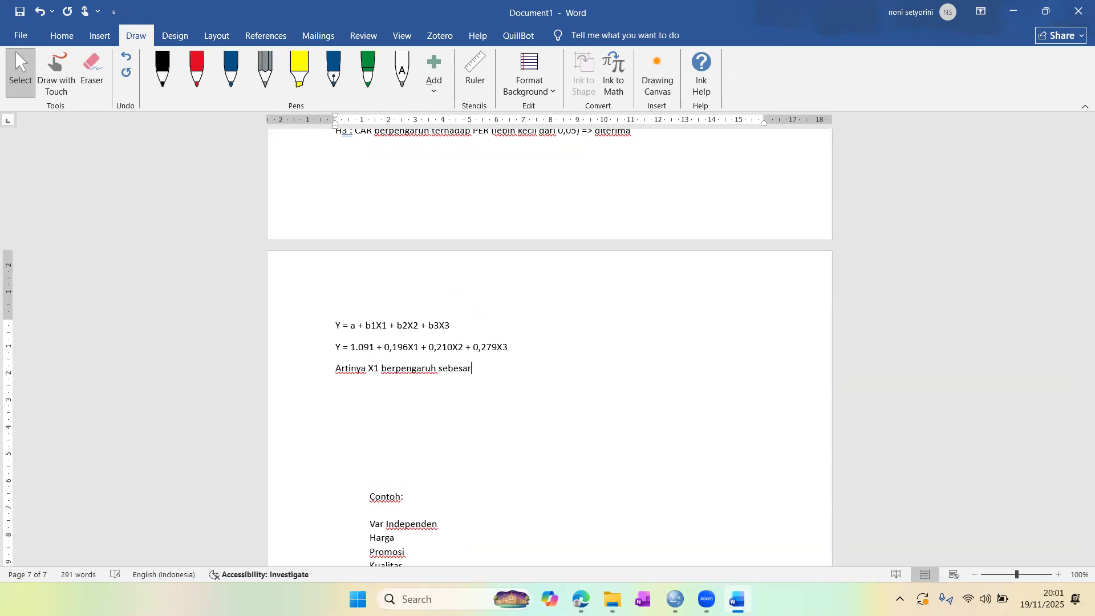
{"action": "type", "text": " 0,196 terhadap Y"}
- Add an indented line "X2 berpengaruh sebesar 0,210 terhadap Y" below the X1 interpretation
{"action": "key", "text": "Return"}
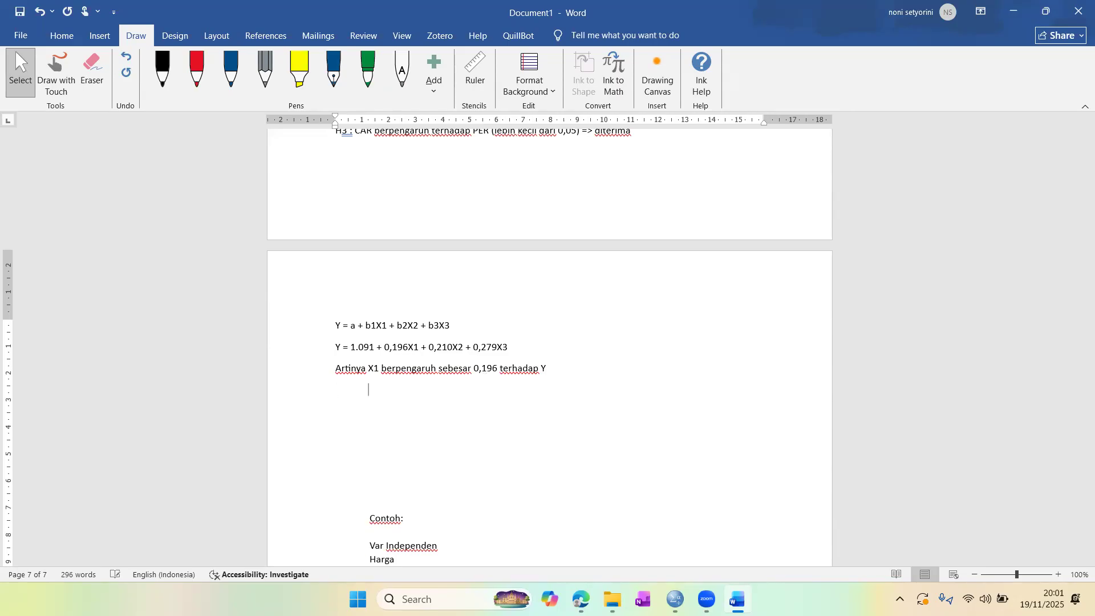
{"action": "type", "text": "X2 berpengaruh sebesar "}
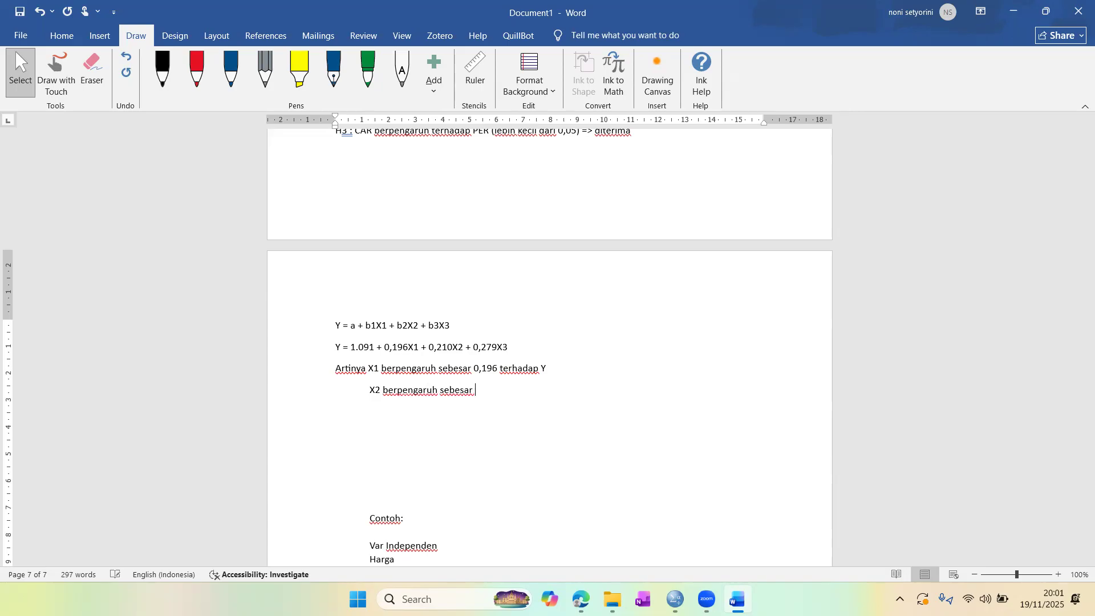
{"action": "type", "text": "0,210 terhadap Y"}
- Add an indented line "X3 berpengatruh sebesar 0,279 terhadap Y" below the X2 interpretation
{"action": "key", "text": "Return"}
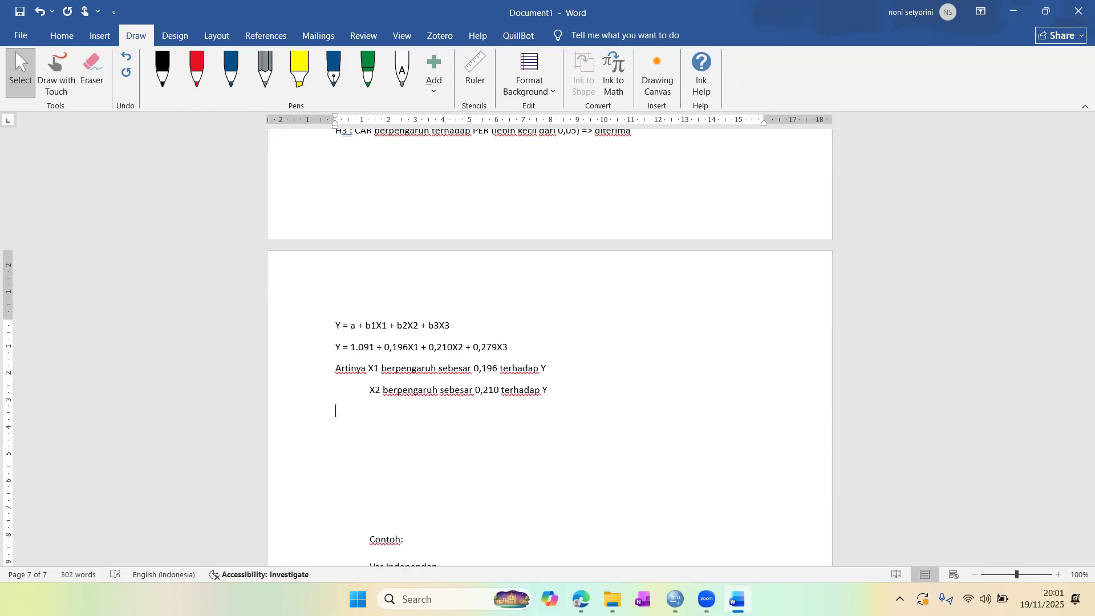
{"action": "type", "text": "C"}
{"action": "key", "text": "BackSpace"}
{"action": "type", "text": "X3 berpengatruh sebesar 0,279 terhadap Y"}
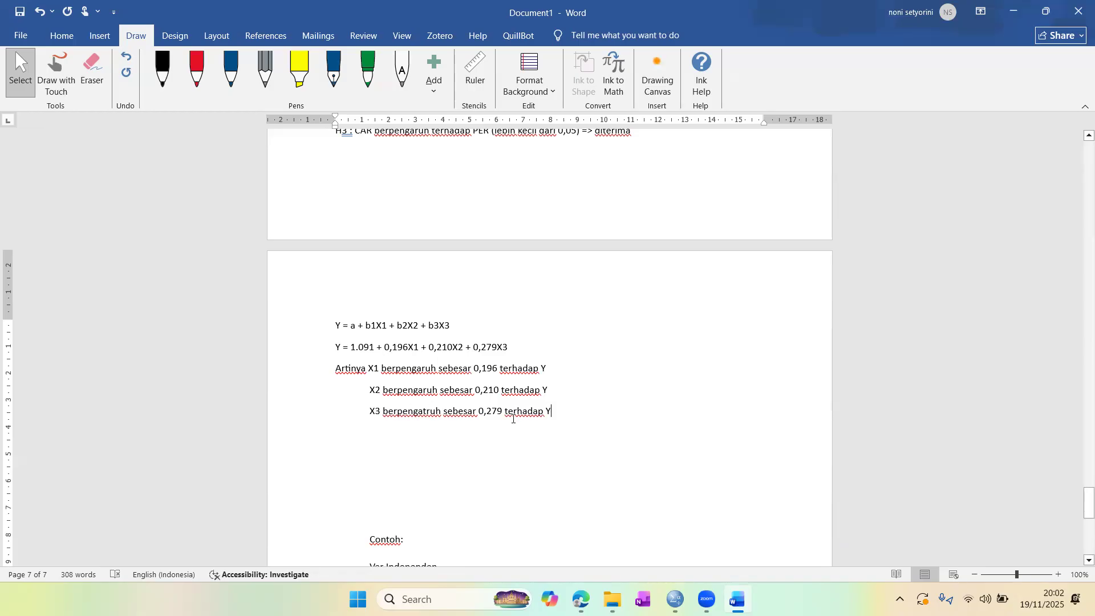
- Change the yellow highlighter to magenta and mark the B values from Constant to CAR in the Coefficients table
{"action": "scroll", "coordinate": [458, 415], "scroll_direction": "up", "scroll_amount": 10}
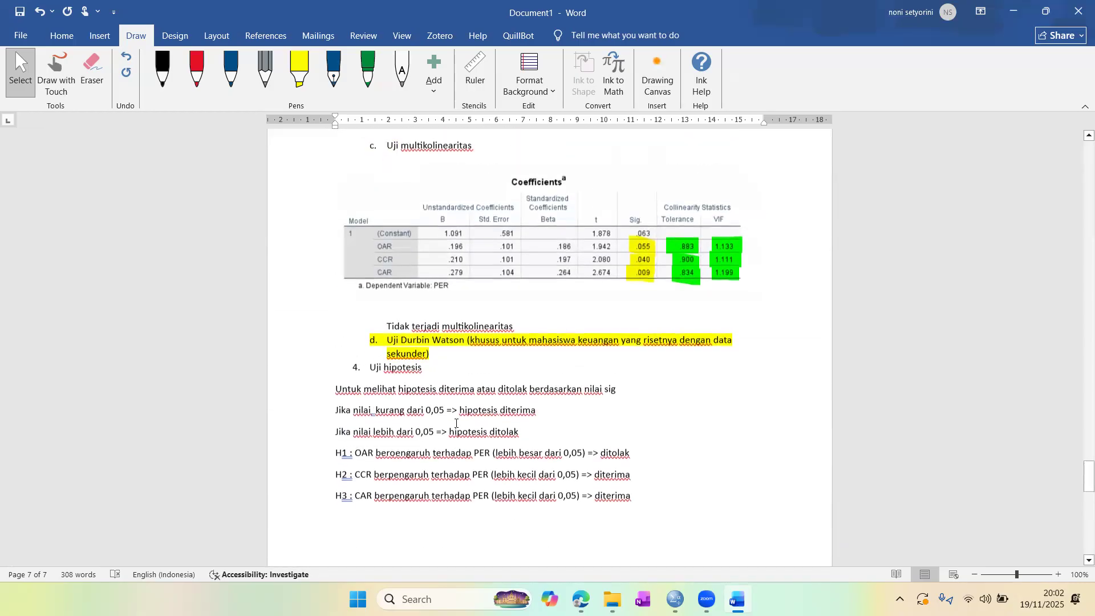
{"action": "left_click", "coordinate": [309, 94]}
{"action": "left_click", "coordinate": [309, 92]}
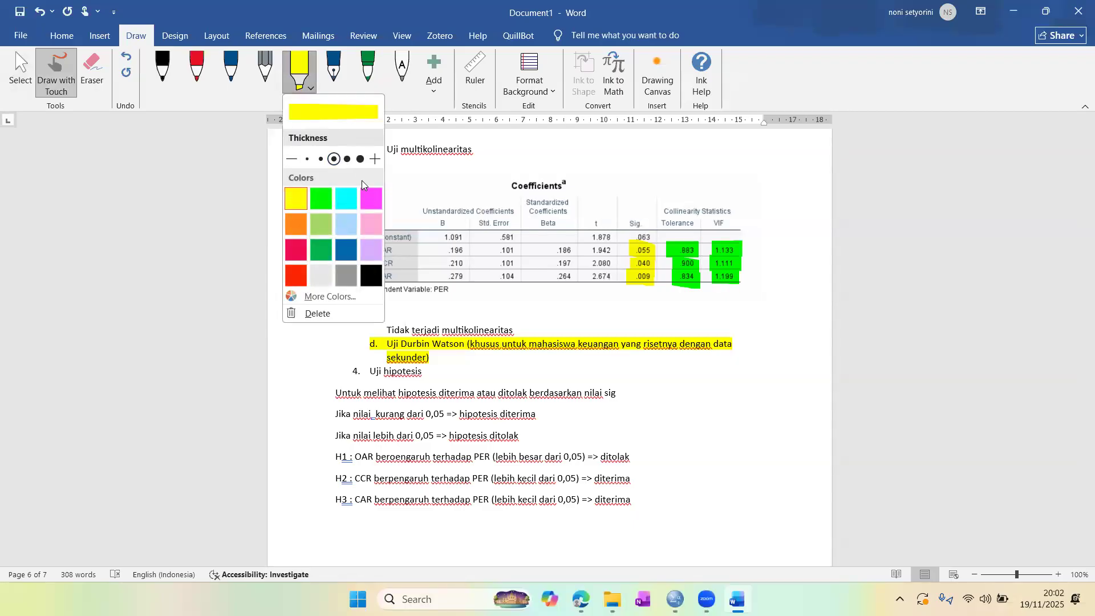
{"action": "left_click", "coordinate": [370, 196]}
{"action": "left_click", "coordinate": [431, 237]}
{"action": "mouse_move", "coordinate": [432, 237]}
{"action": "left_mouse_down"}
{"action": "mouse_move", "coordinate": [465, 237]}
{"action": "mouse_move", "coordinate": [468, 263]}
{"action": "mouse_move", "coordinate": [446, 276]}
{"action": "mouse_move", "coordinate": [465, 276]}
{"action": "left_mouse_up"}
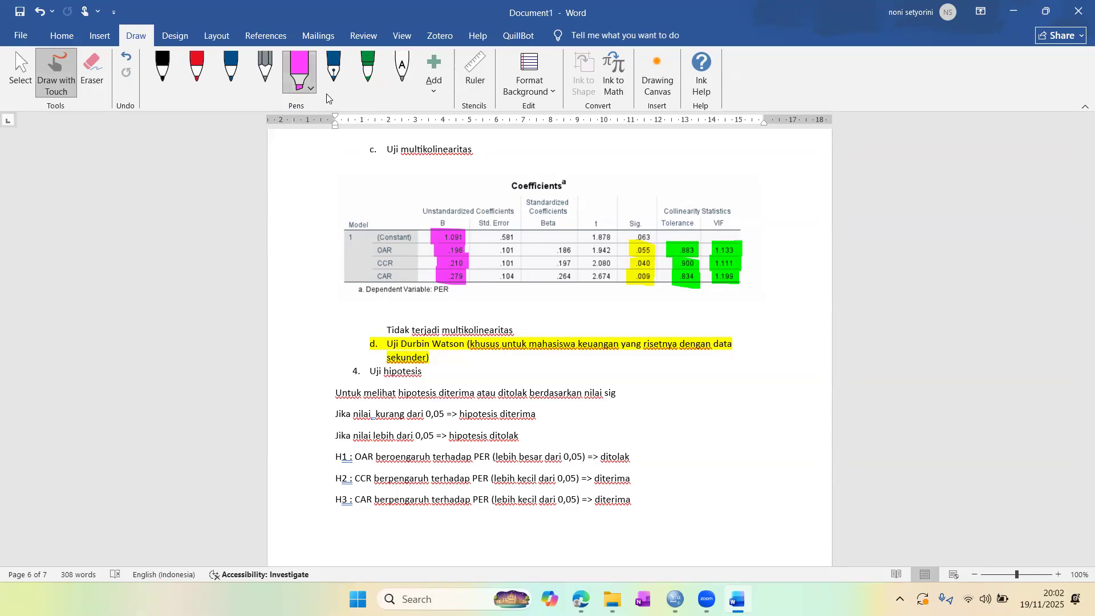
{"action": "left_click", "coordinate": [497, 173]}
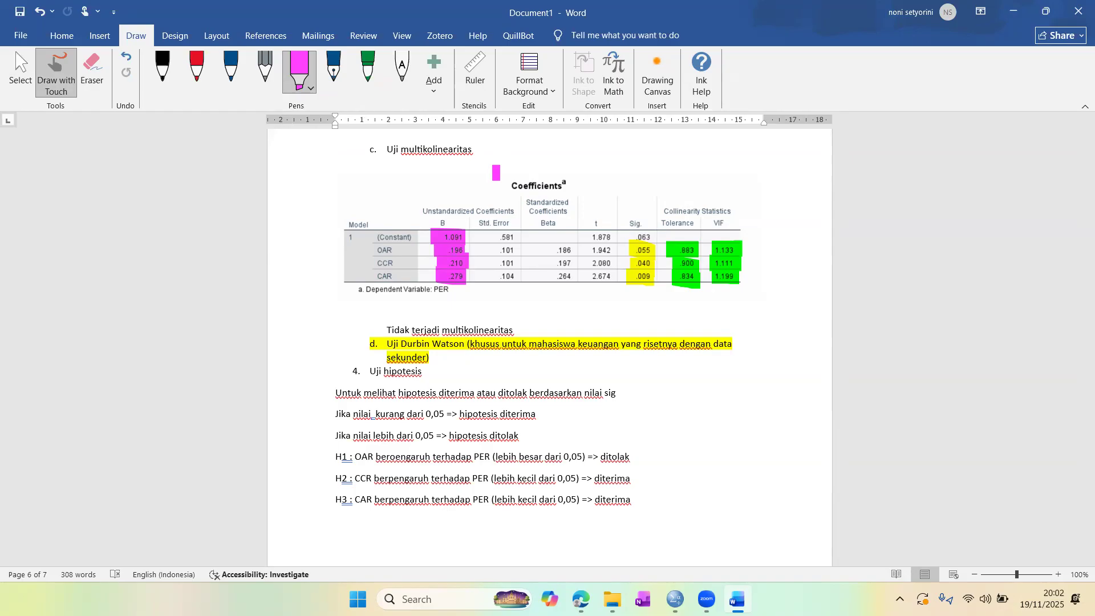